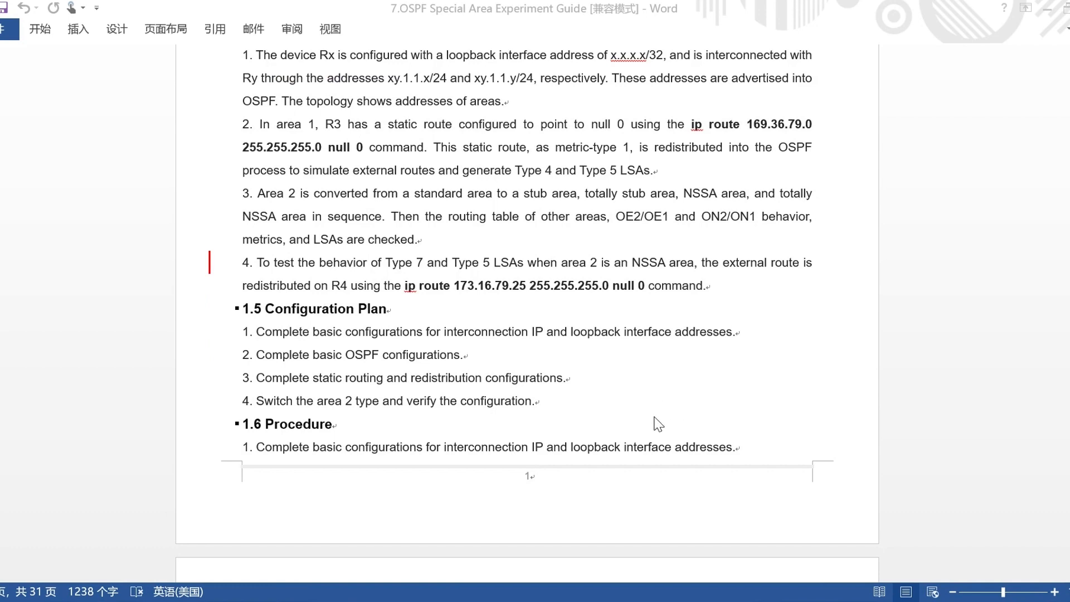
Review the configuration plan in the experiment guide, switch to the GNS3 Web UI and create a blank project named "OSPF lab".
scroll(657, 427, down, 3)
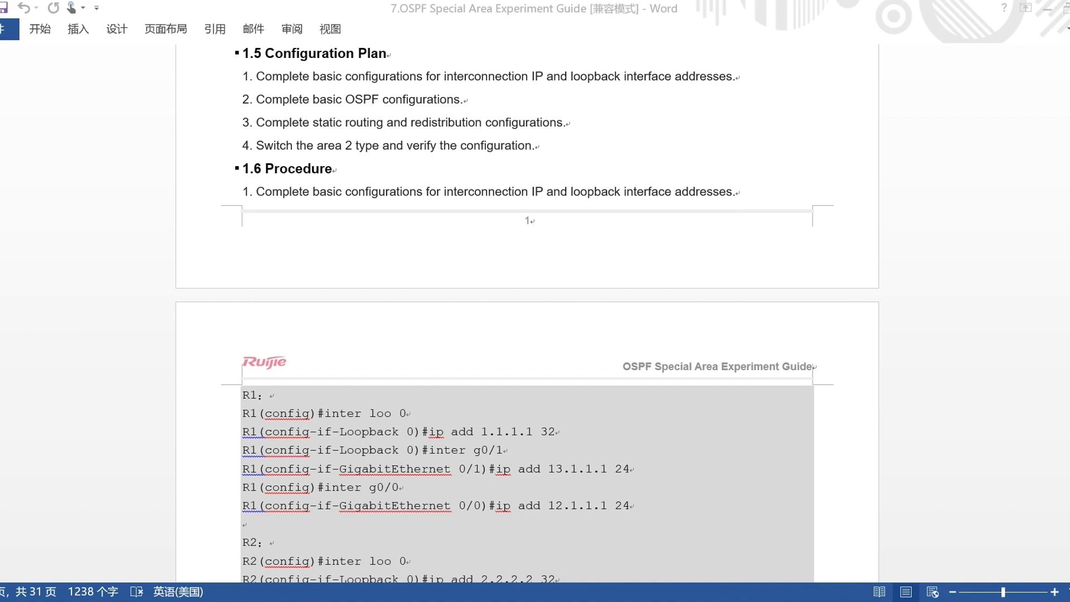
mouse_move(437, 601)
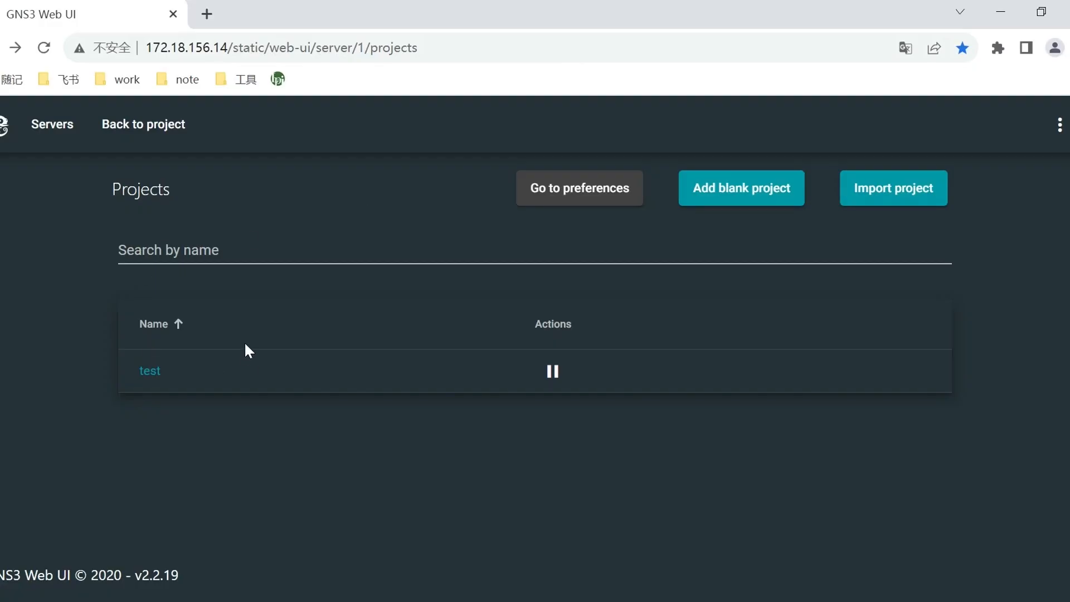
click(758, 188)
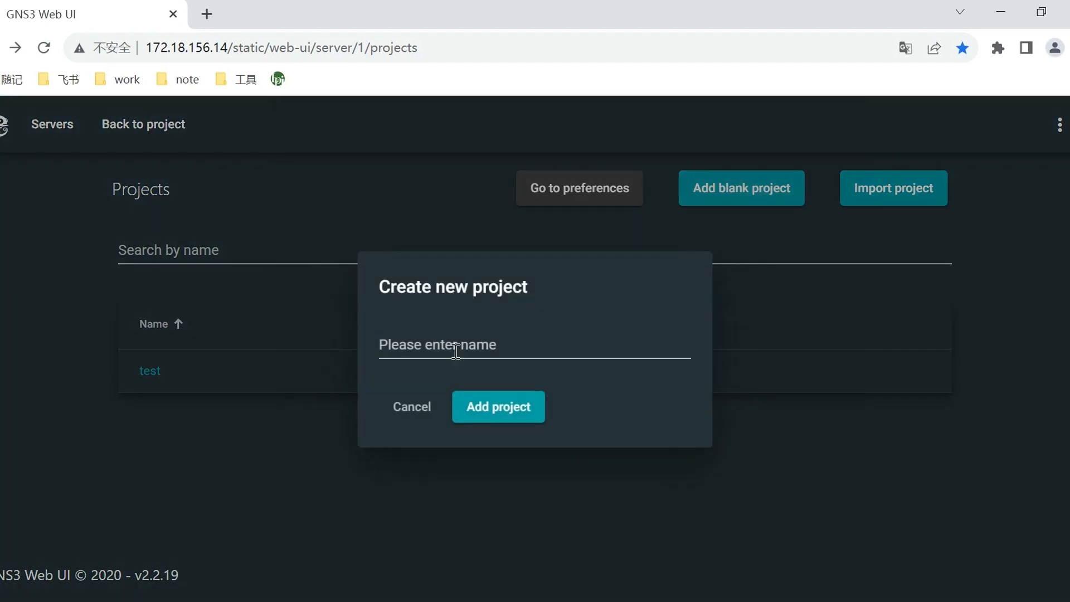
click(455, 350)
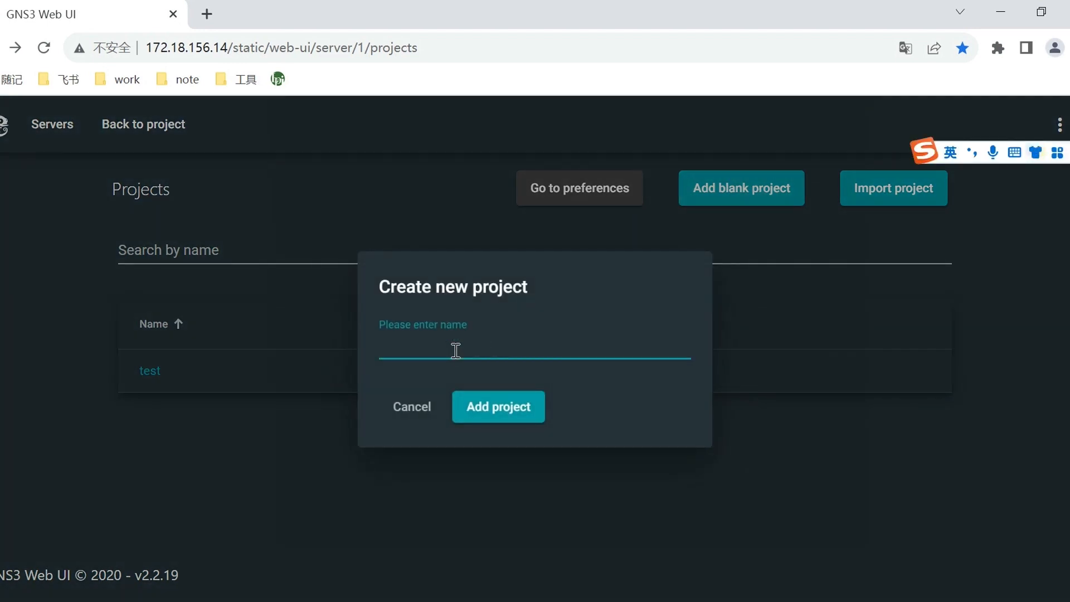
key(Caps_Lock)
text(OSPF)
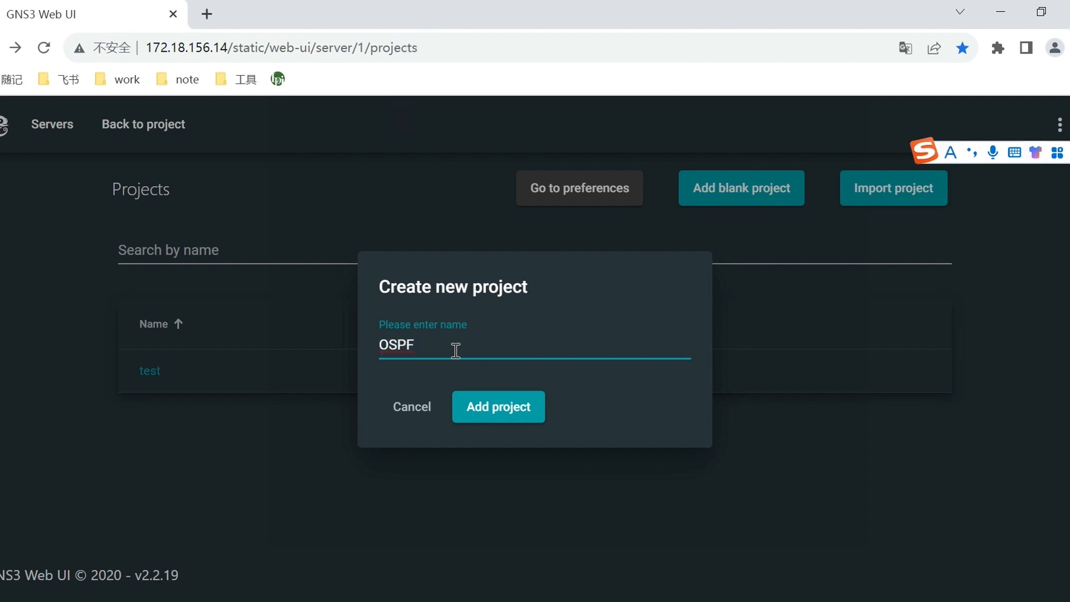
key(Caps_Lock)
text(lab)
click(484, 415)
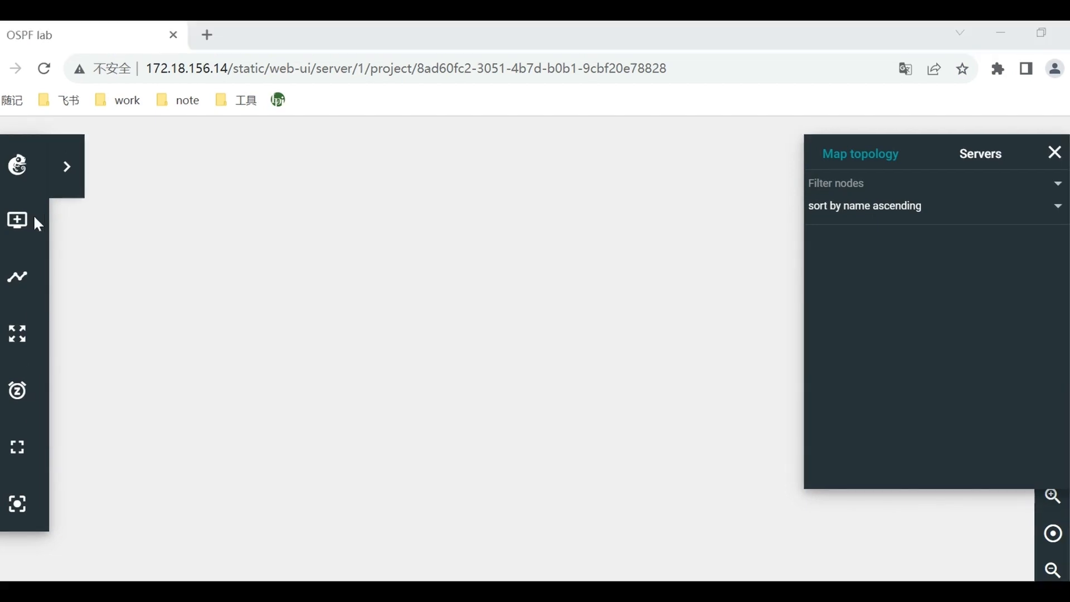
Add four RJ-Router nodes, R1 to R4, to the empty project canvas.
click(25, 223)
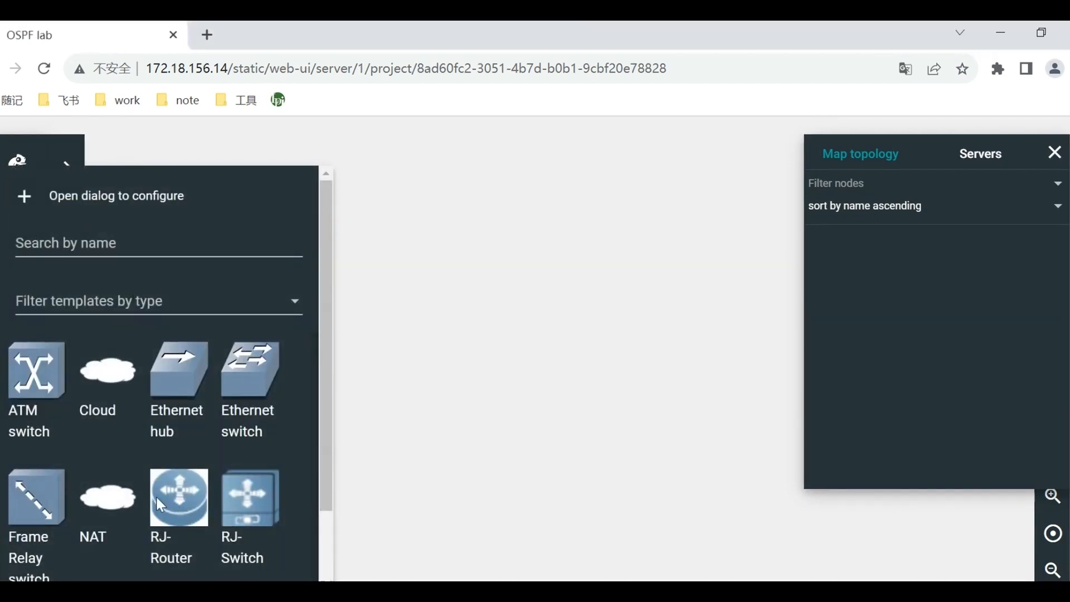
drag(155, 493, 428, 350)
drag(175, 506, 536, 390)
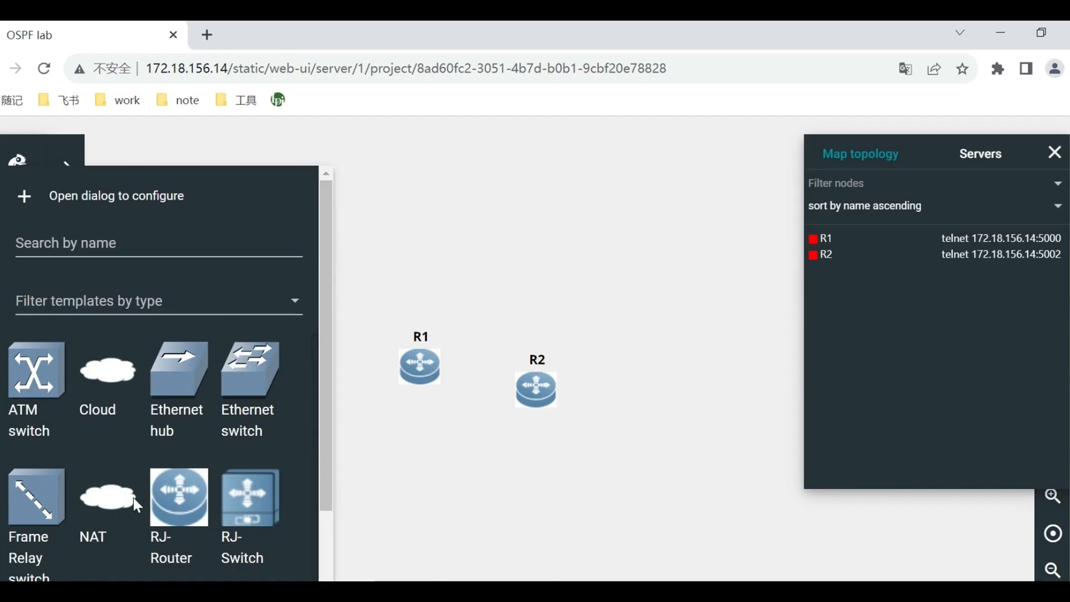
drag(179, 496, 650, 386)
click(432, 435)
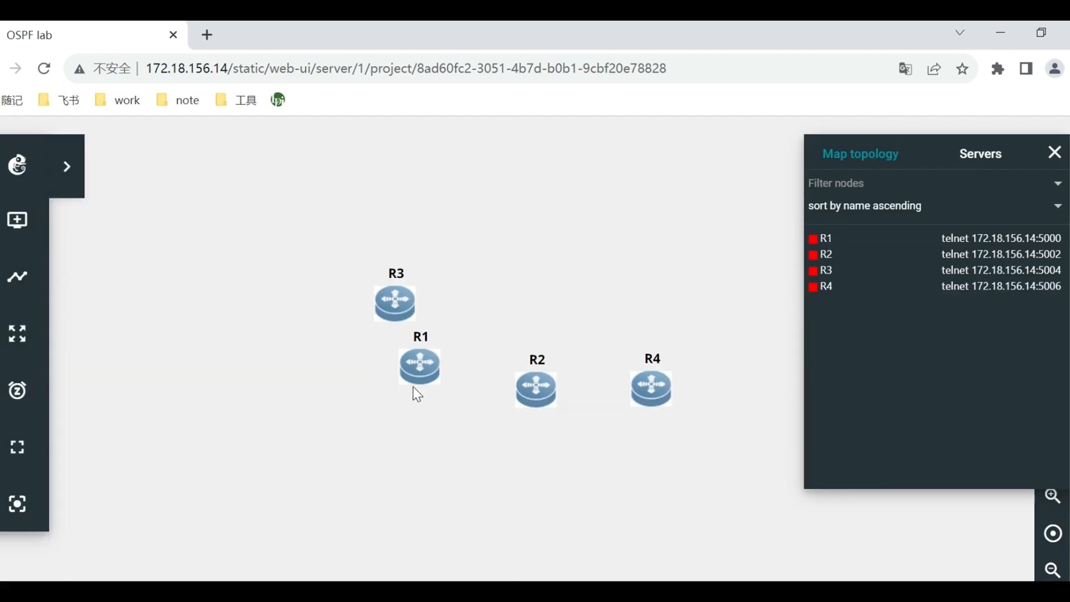
Arrange the routers in one horizontal row in the order R3, R1, R2, R4, and free the canvas of side panels.
drag(396, 305, 229, 366)
drag(435, 363, 403, 362)
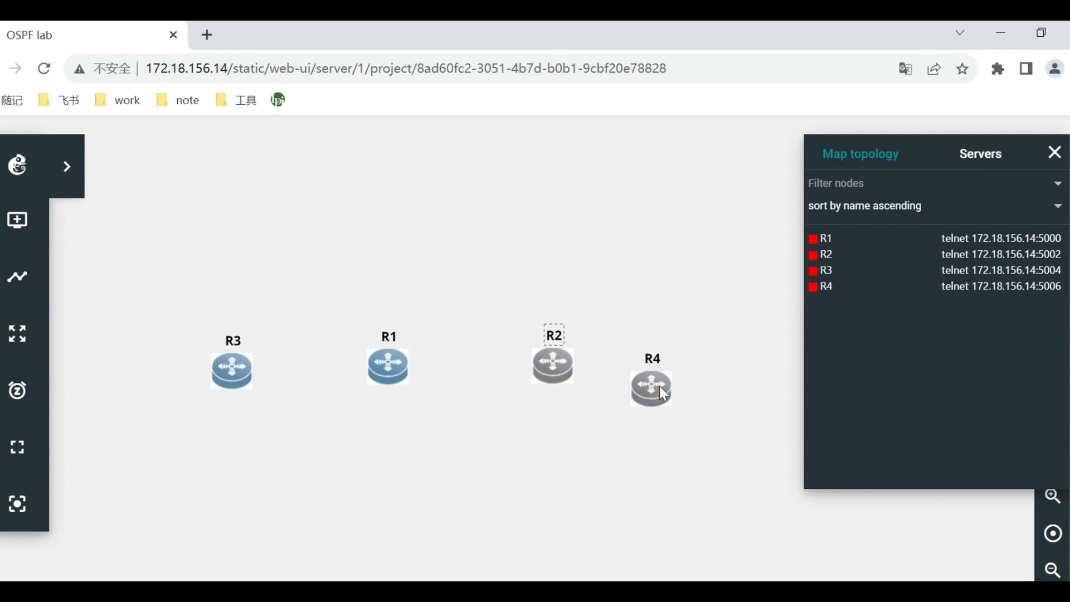
click(1053, 153)
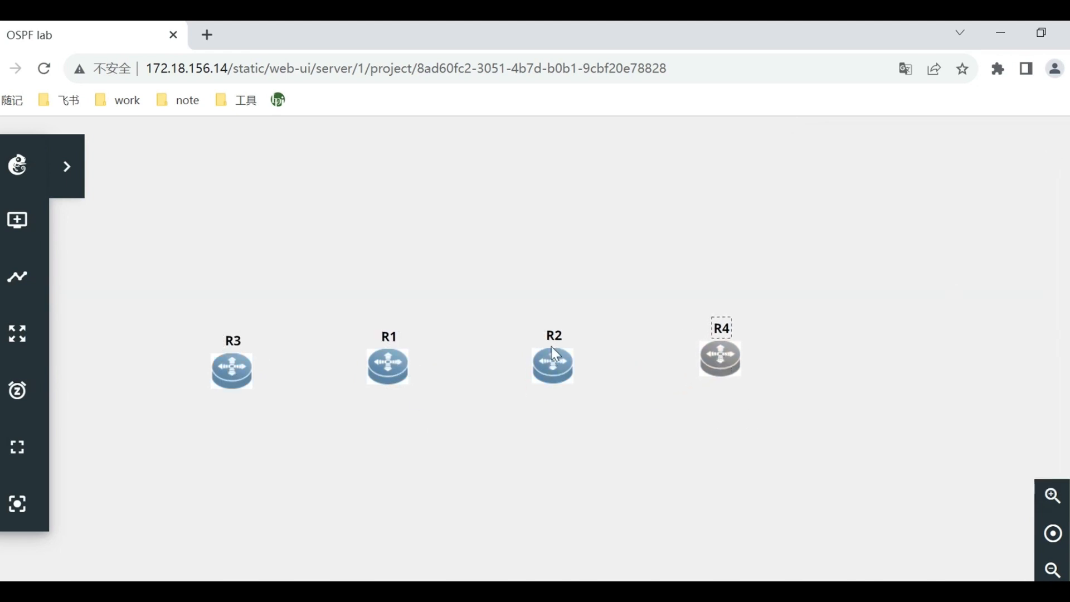
drag(728, 363, 755, 366)
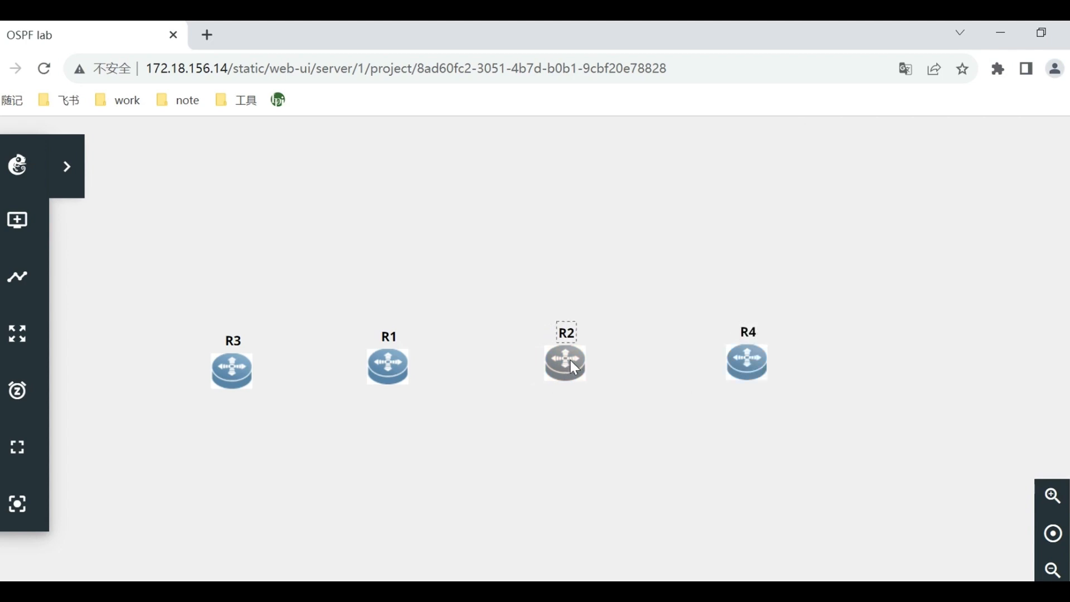
drag(239, 368, 236, 361)
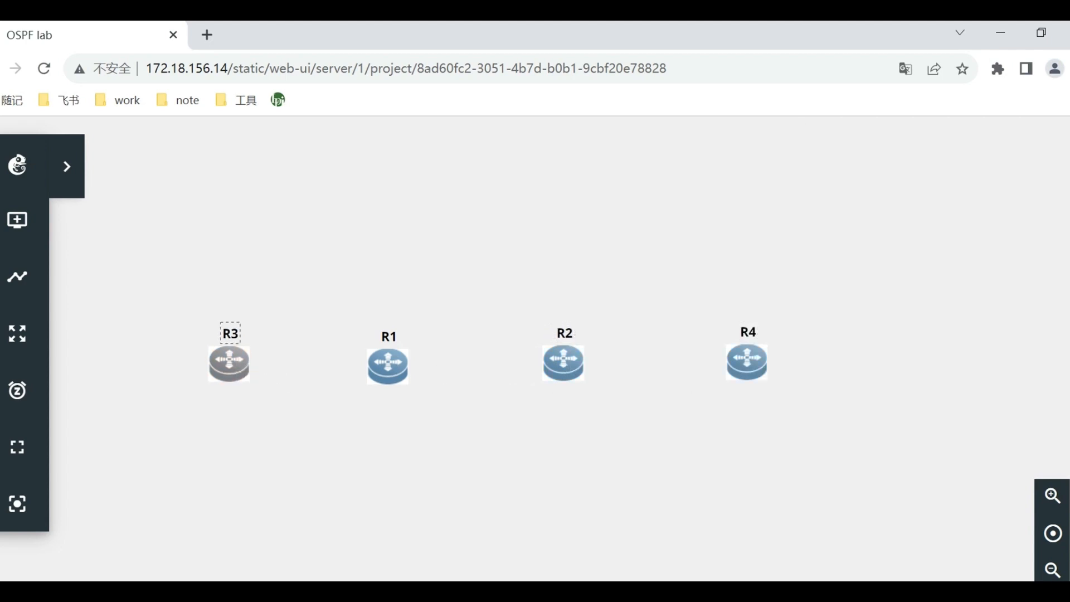
click(20, 221)
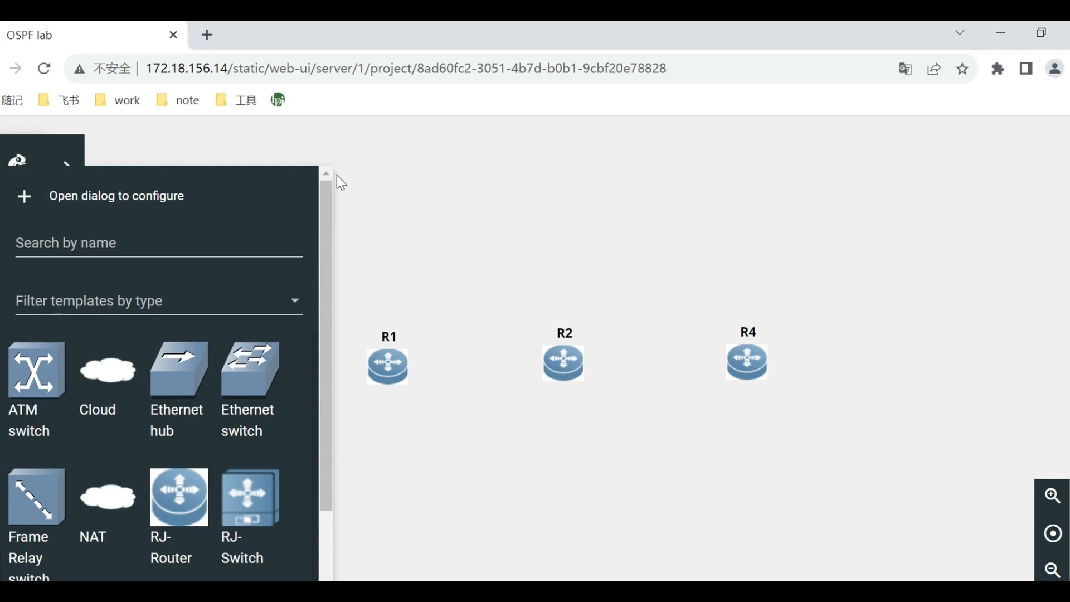
click(375, 172)
Link R1's G0/0 to R2's G0/0, and space R2 and R4 farther away from R1.
click(16, 282)
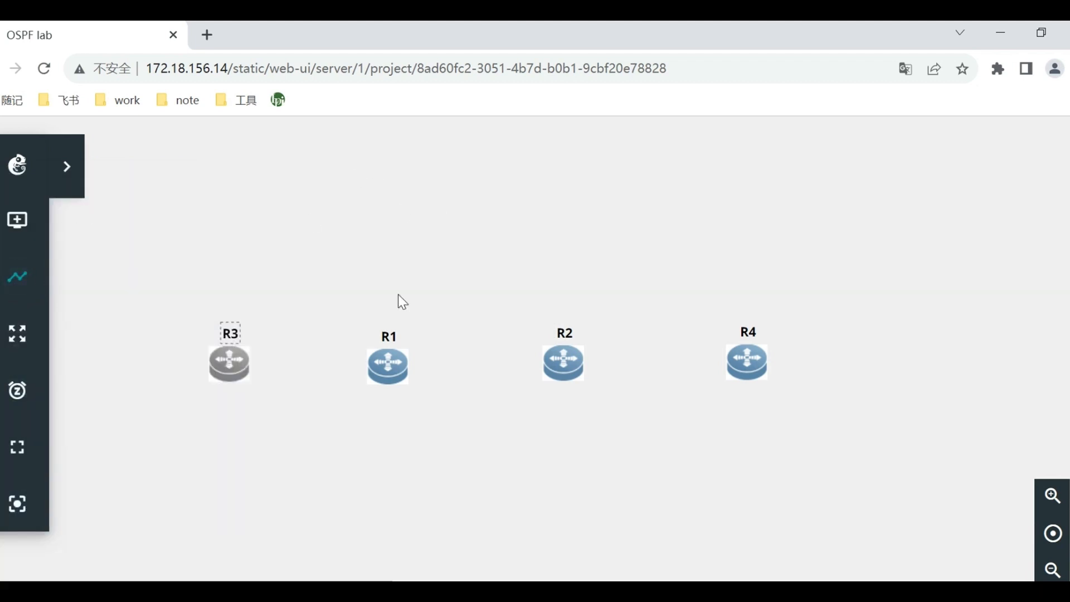
click(405, 372)
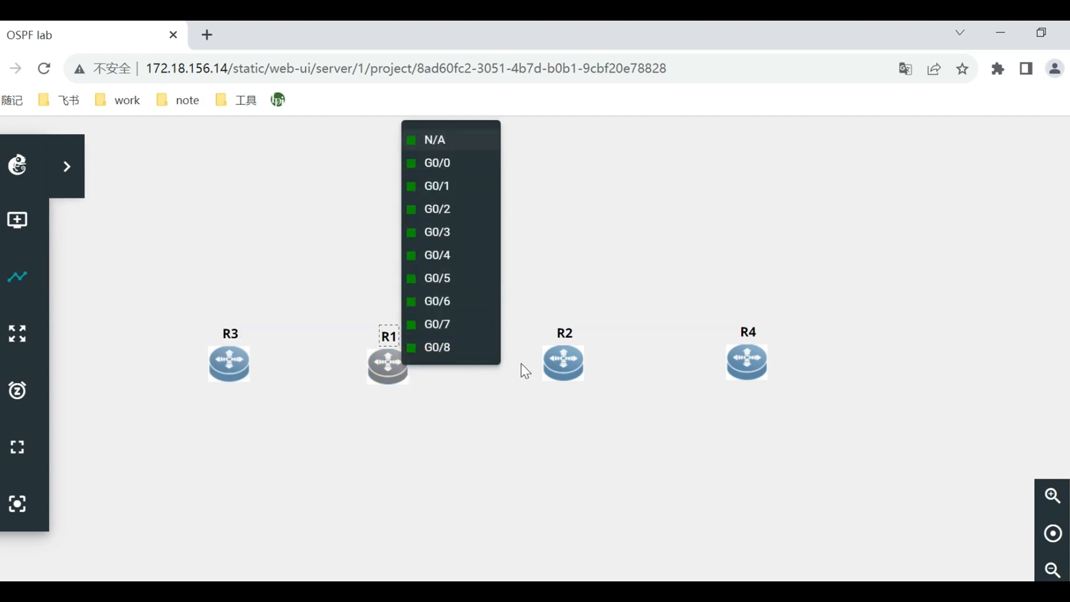
click(468, 187)
click(576, 363)
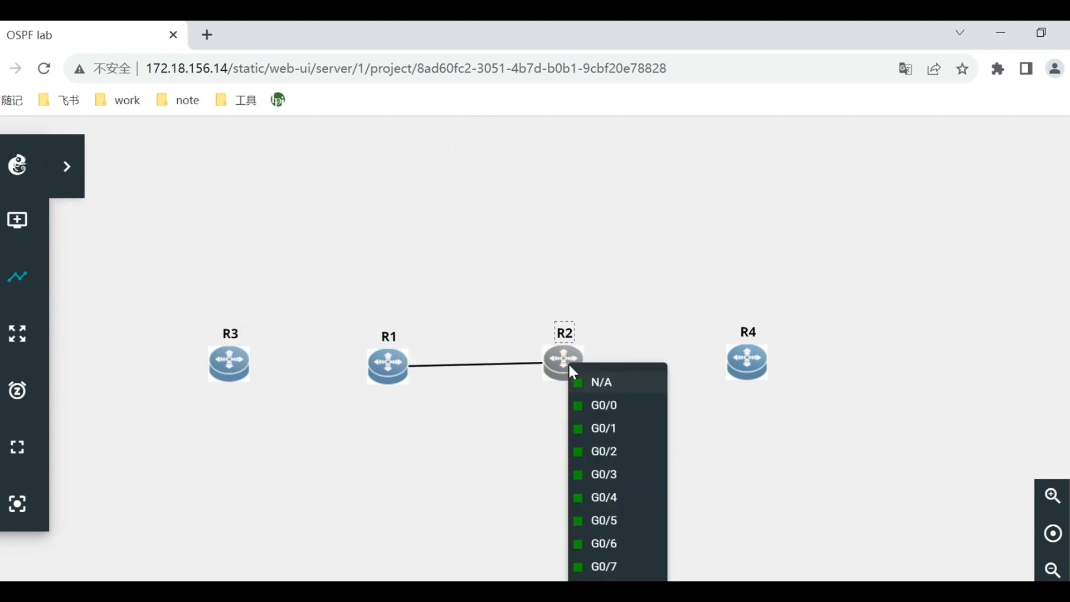
click(600, 410)
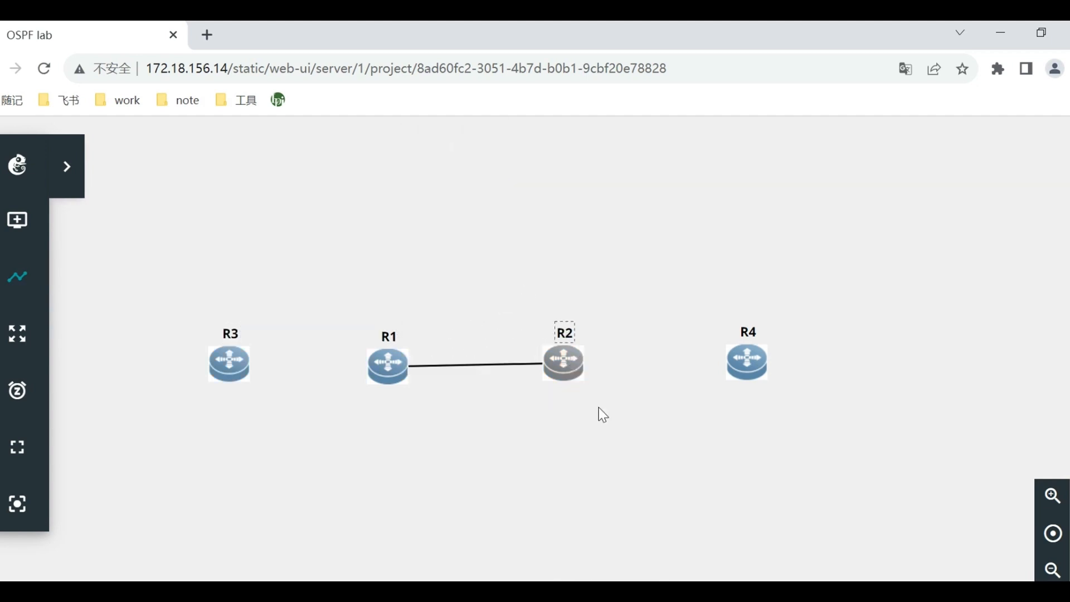
drag(757, 370, 839, 360)
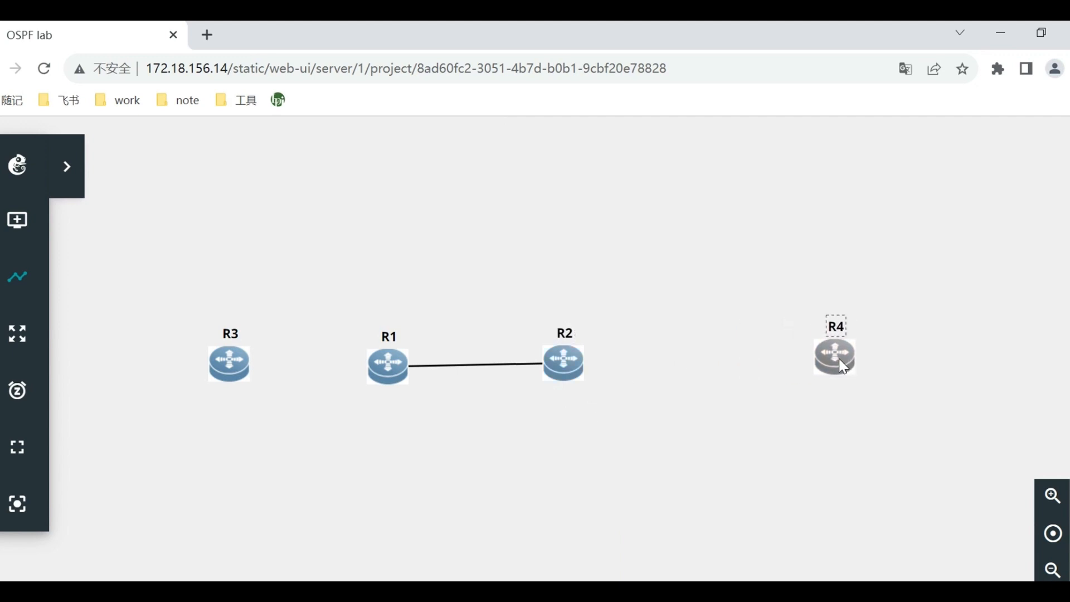
drag(566, 375, 656, 379)
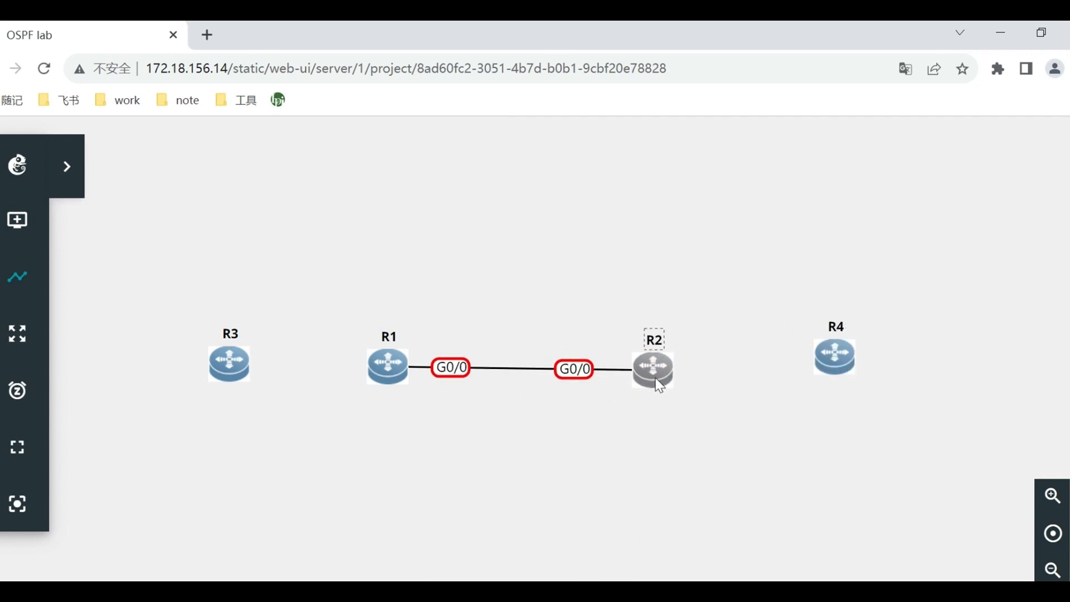
Link R2's G0/1 to R4's G0/1 and move R4 farther from R2 so the link is longer.
click(670, 370)
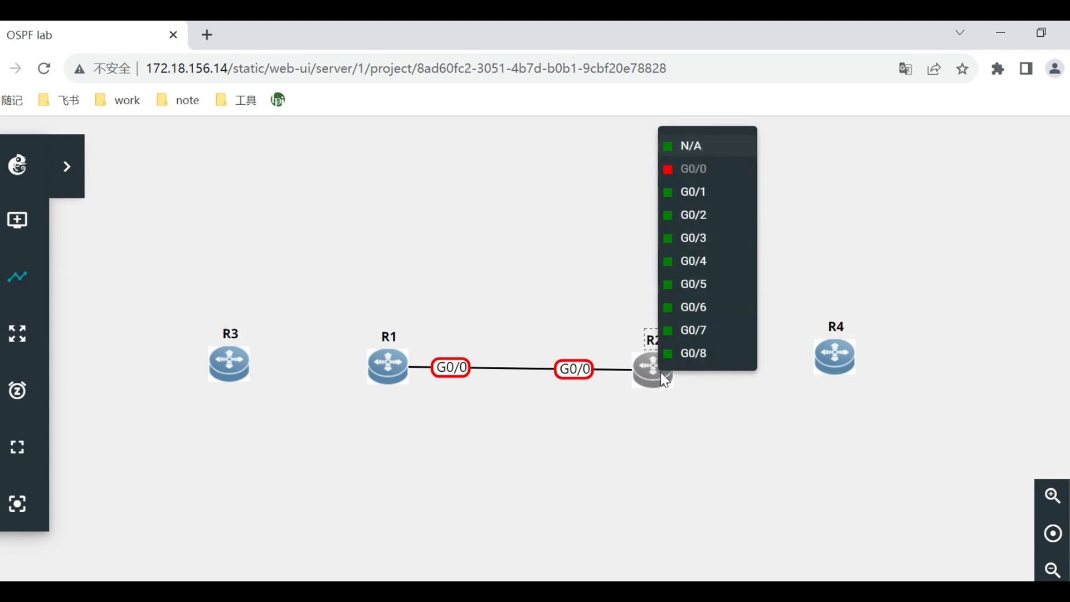
click(723, 210)
click(837, 359)
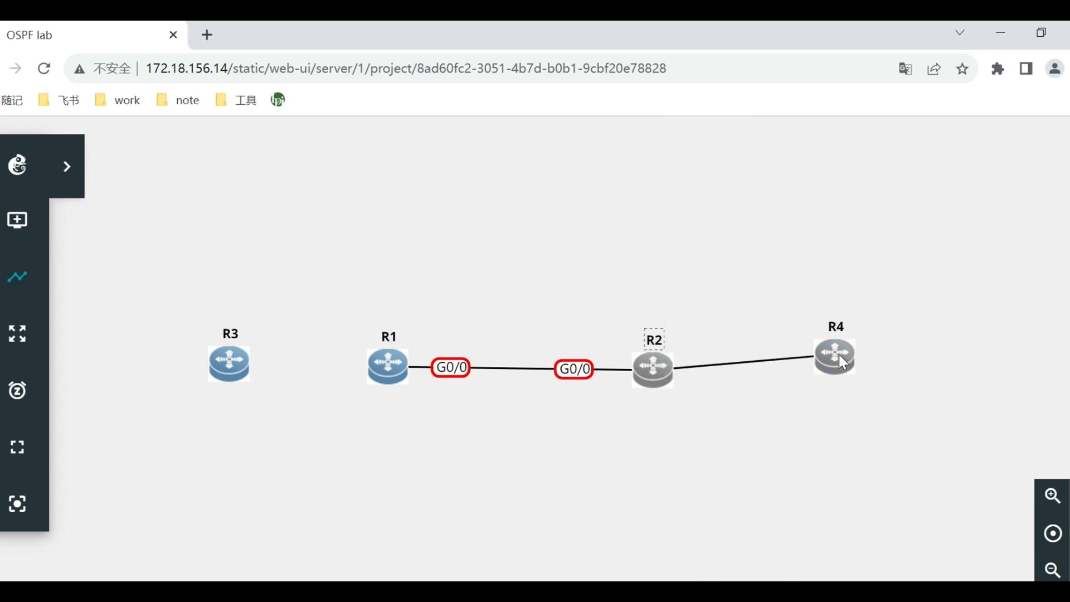
click(891, 422)
drag(845, 368, 917, 372)
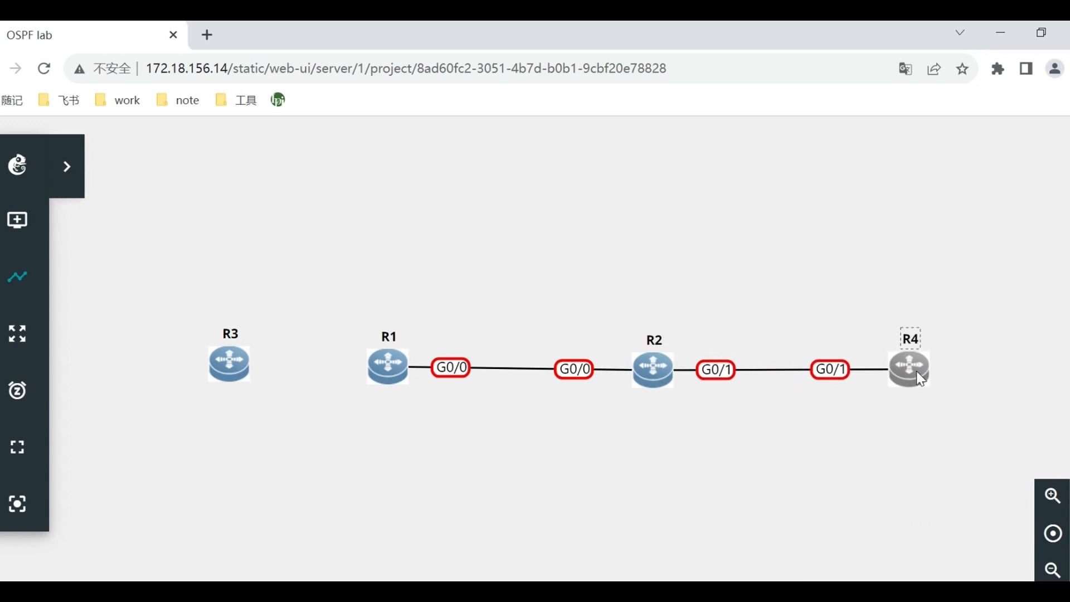
Link R3's G0/1 to R1's G0/1 and move R3 farther away from R1.
click(229, 370)
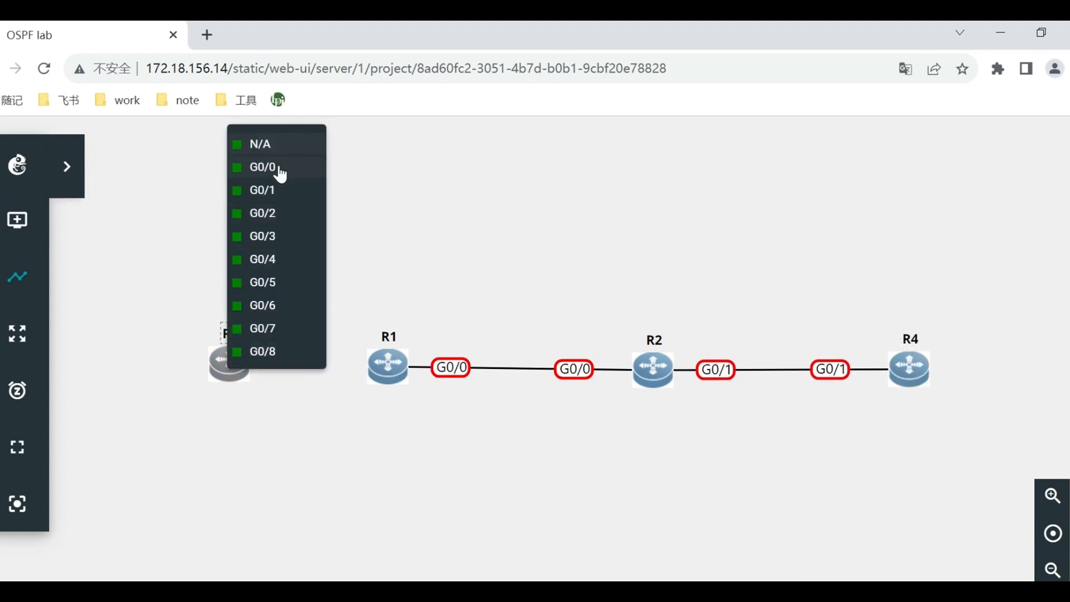
click(280, 188)
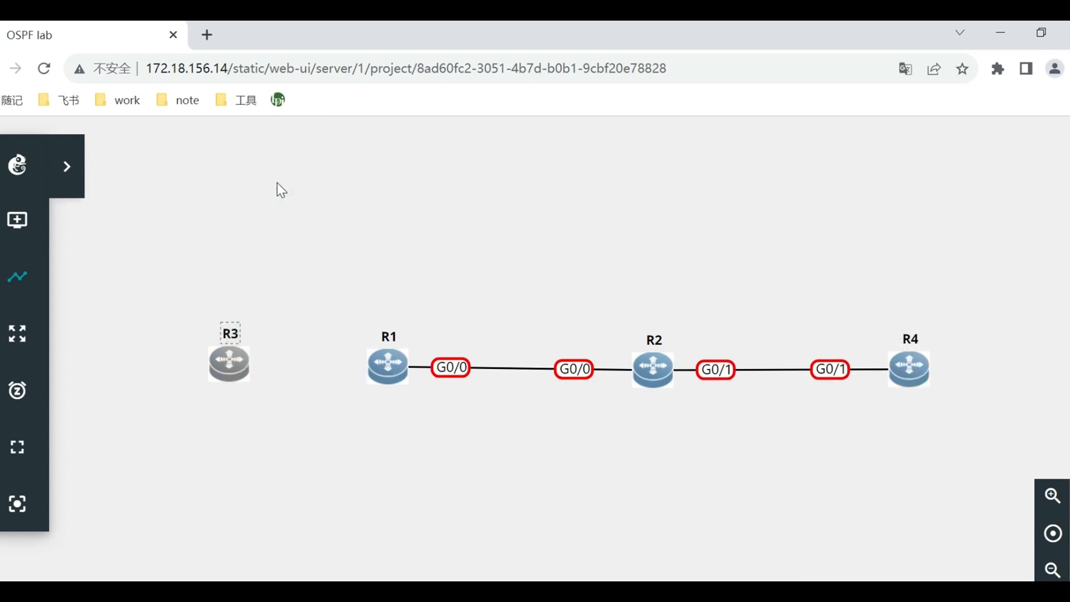
click(387, 365)
click(426, 187)
drag(241, 362, 164, 363)
click(499, 483)
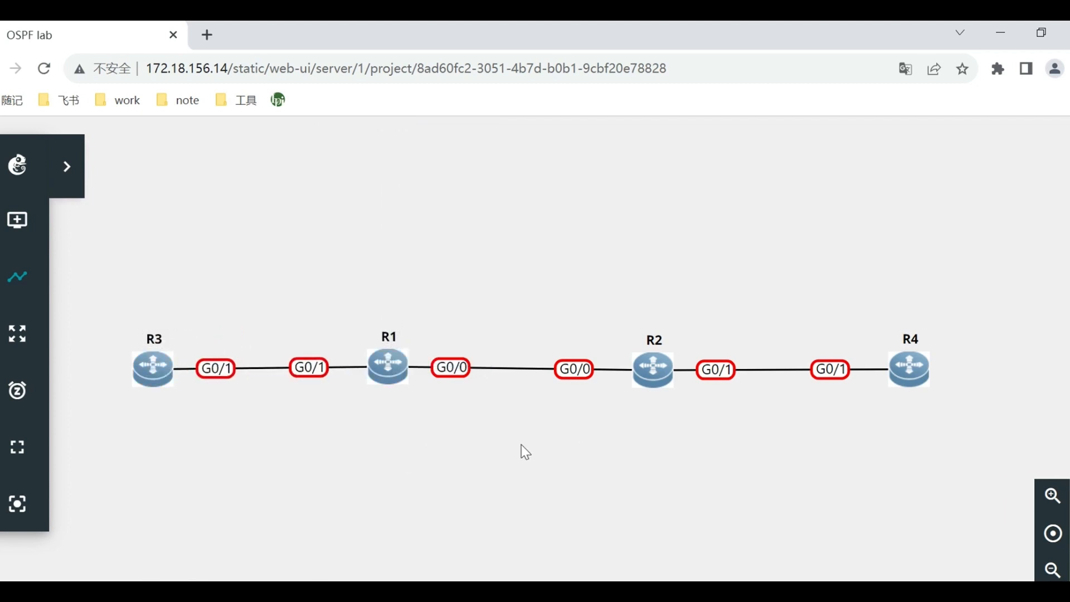
Draw an ellipse over the R1–R2 link and widen it to span from R1 to R2.
click(70, 173)
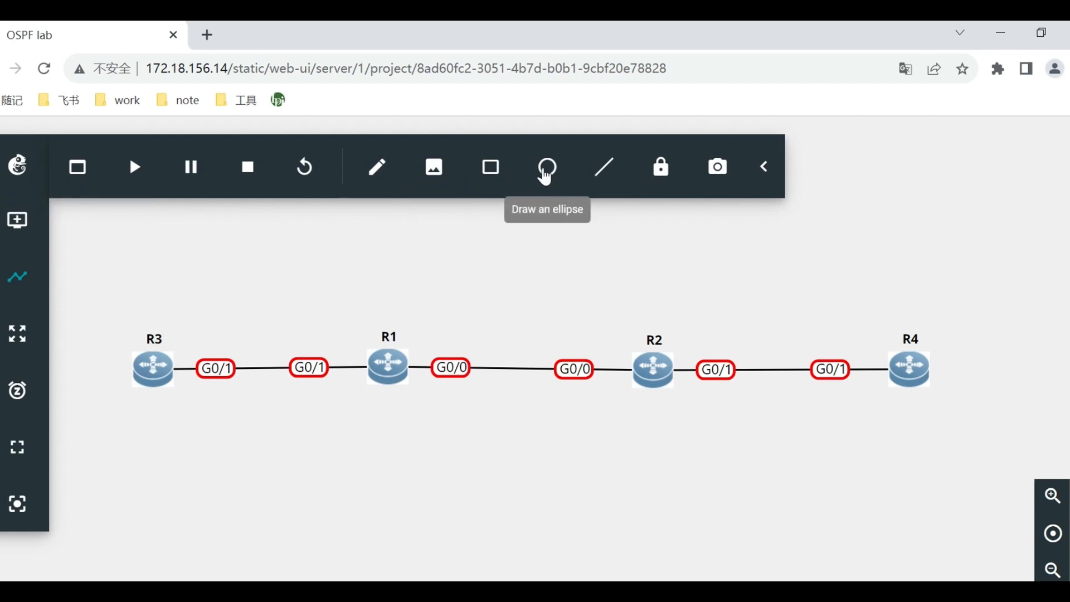
click(546, 167)
click(578, 281)
drag(657, 365, 473, 358)
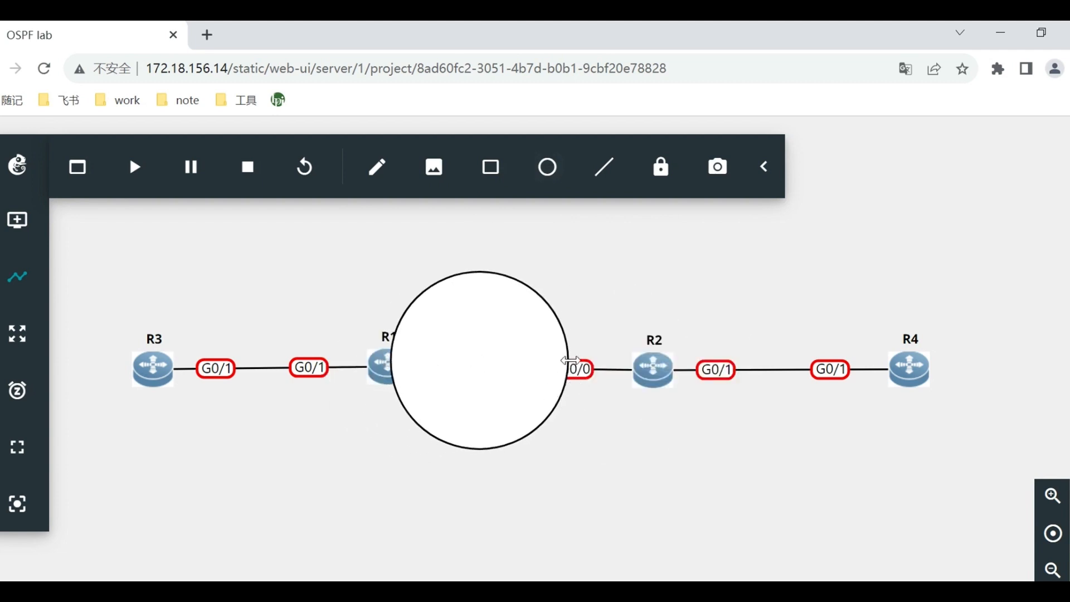
mouse_move(567, 358)
mouse_down()
mouse_move(672, 371)
mouse_move(662, 370)
mouse_up()
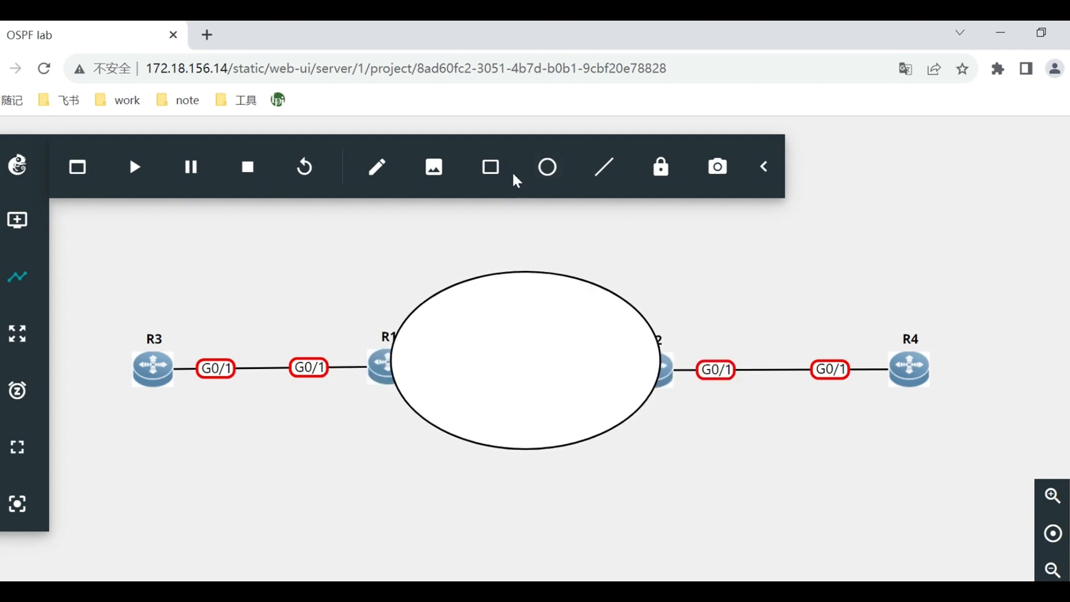
Draw a second ellipse over the R2–R4 link and widen it to span from R2 to R4.
click(542, 178)
click(802, 338)
drag(856, 361, 758, 348)
drag(839, 350, 890, 359)
Draw a third ellipse over the R3–R1 link, stretched to span between the two routers.
click(547, 167)
click(427, 249)
drag(501, 346, 393, 358)
Move all three ellipses one layer down so that they lie behind the routers and links.
right_click(506, 385)
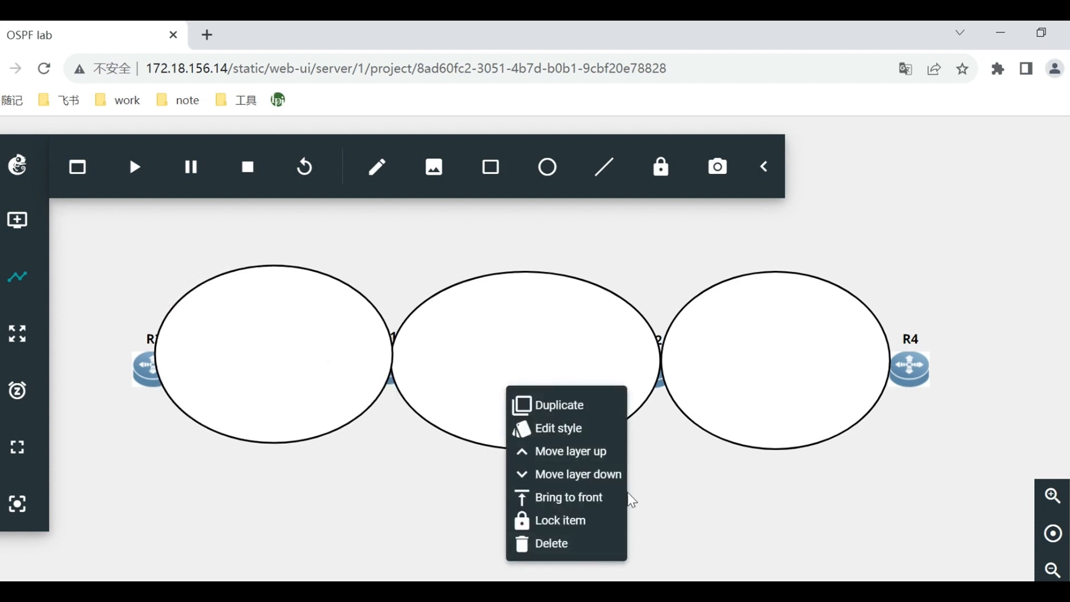
click(590, 473)
right_click(304, 336)
click(386, 419)
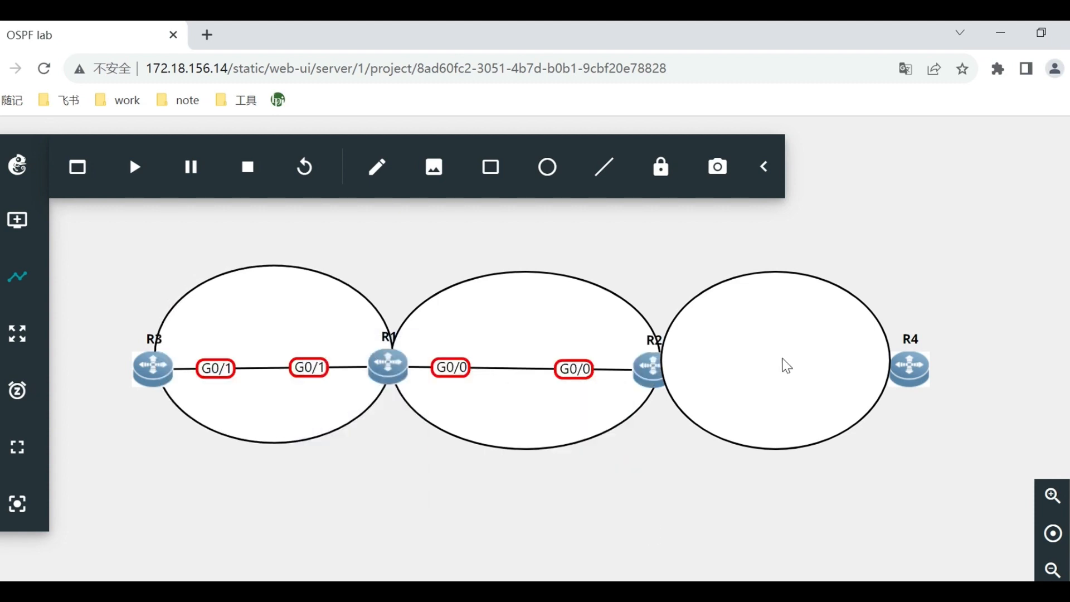
right_click(786, 361)
click(879, 451)
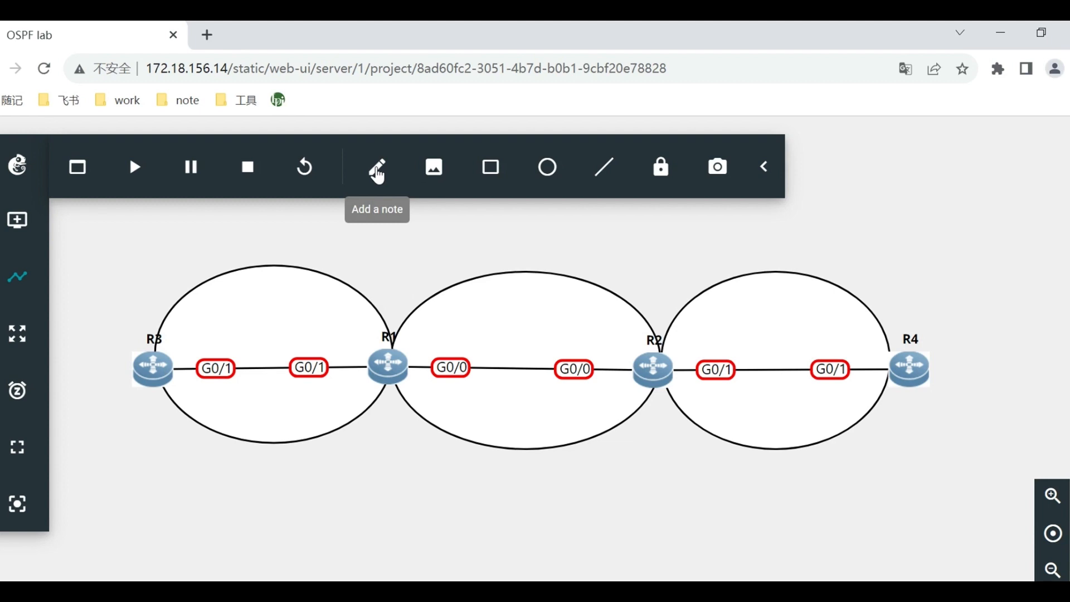
Add the note "area 0" below the R1–R2 link, inside the middle ellipse.
click(376, 170)
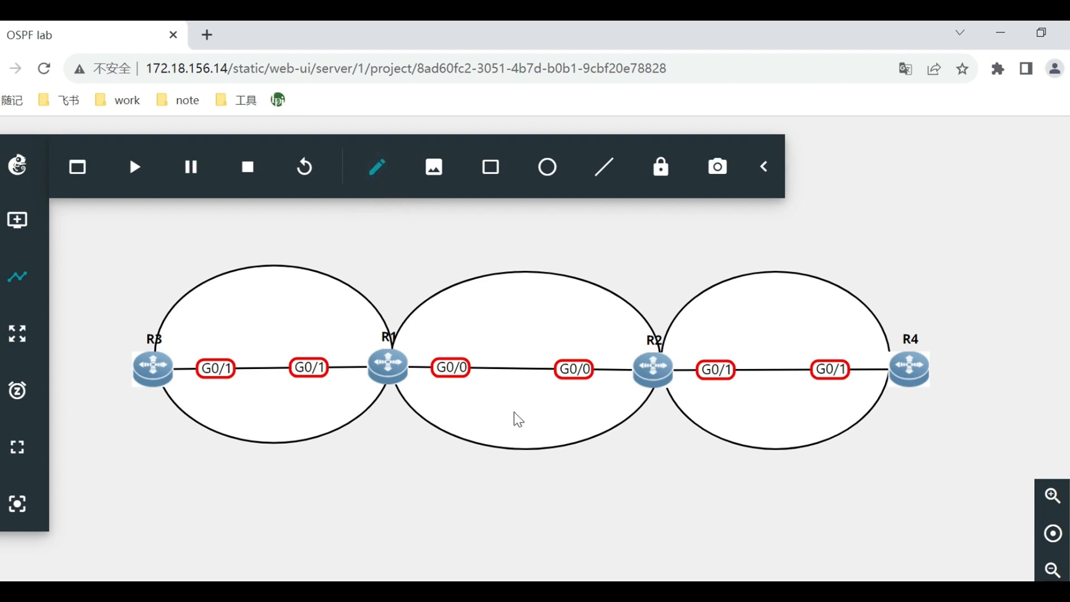
click(501, 407)
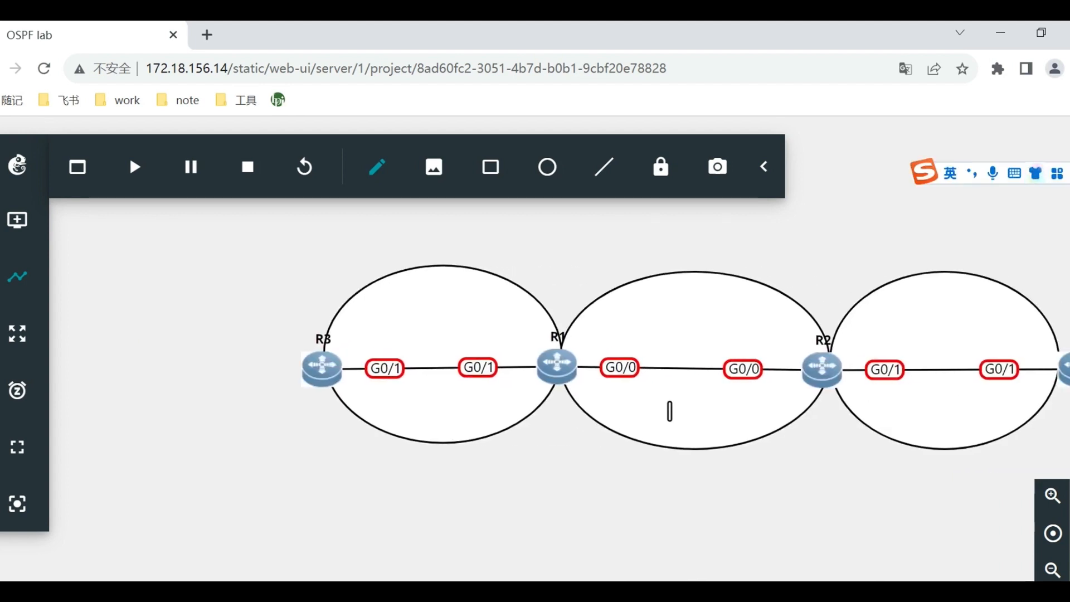
text(are)
text(a)
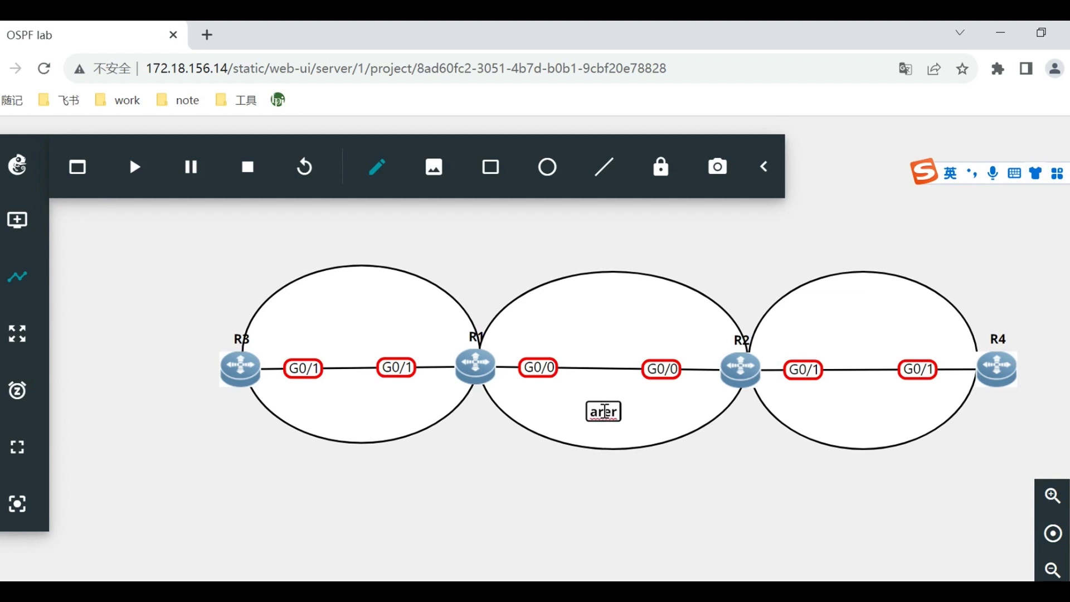
key(Return)
text(0)
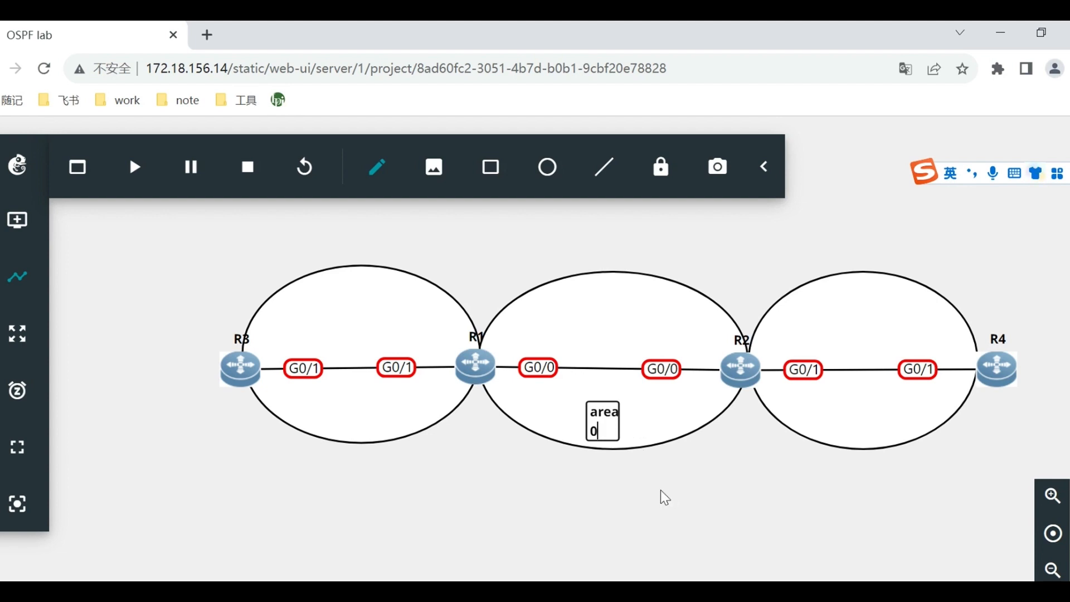
click(640, 499)
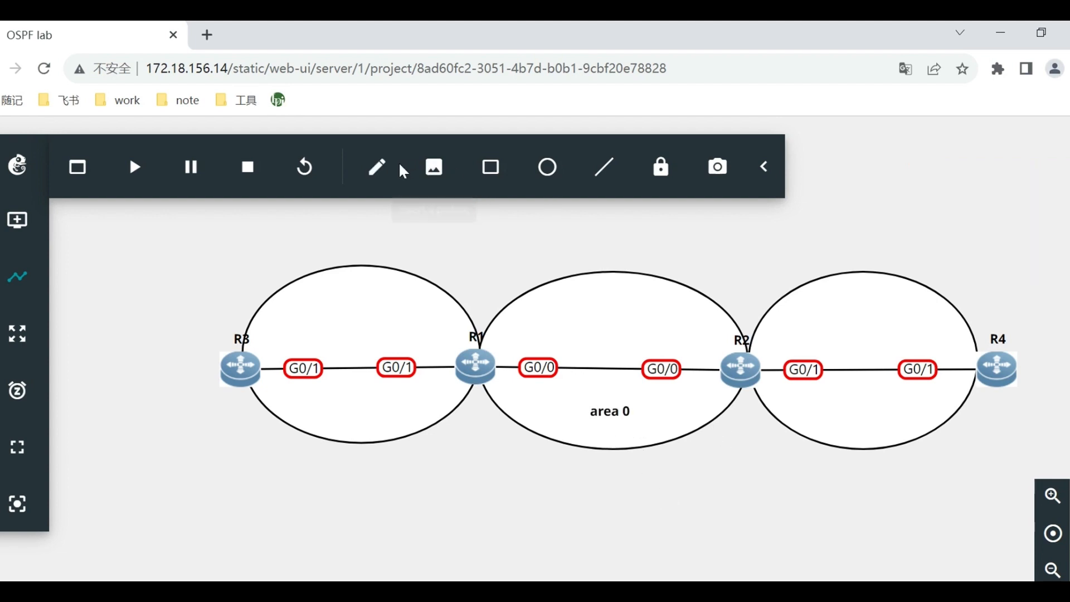
Add the note "area1" below the R3–R1 link, inside the ellipse joining those routers.
click(372, 178)
click(335, 413)
text(area1)
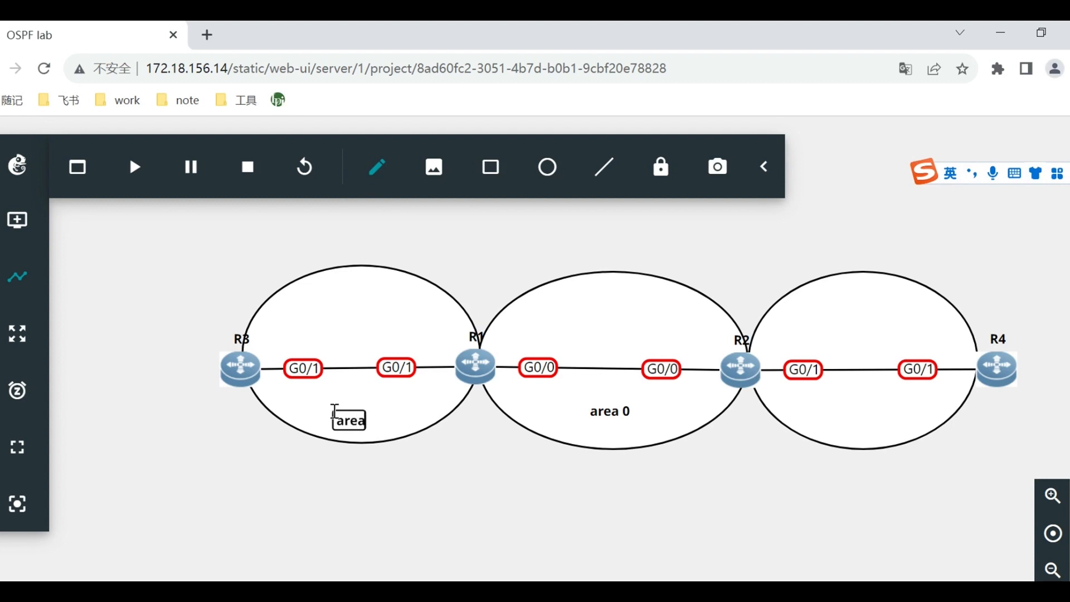
click(518, 480)
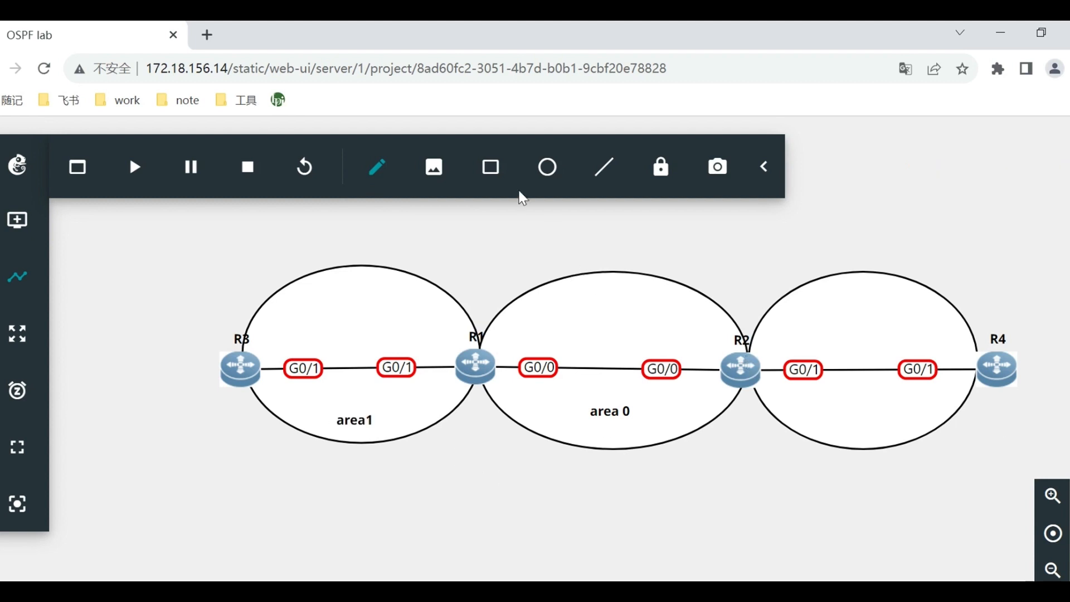
Add the note "area2" below the R2–R4 link and nudge it to the middle of that ellipse.
click(860, 423)
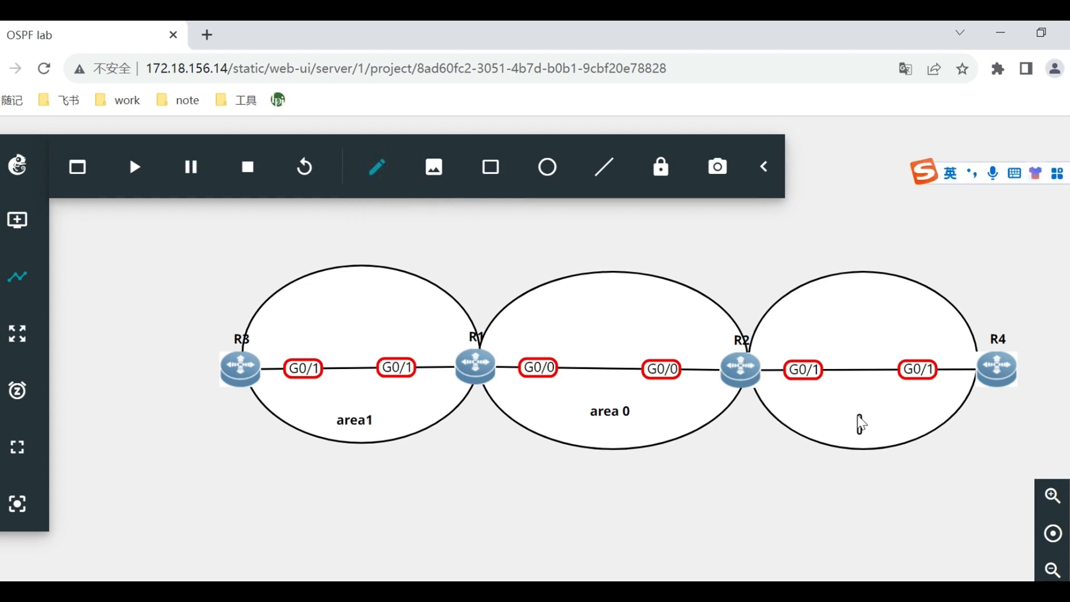
text(area2)
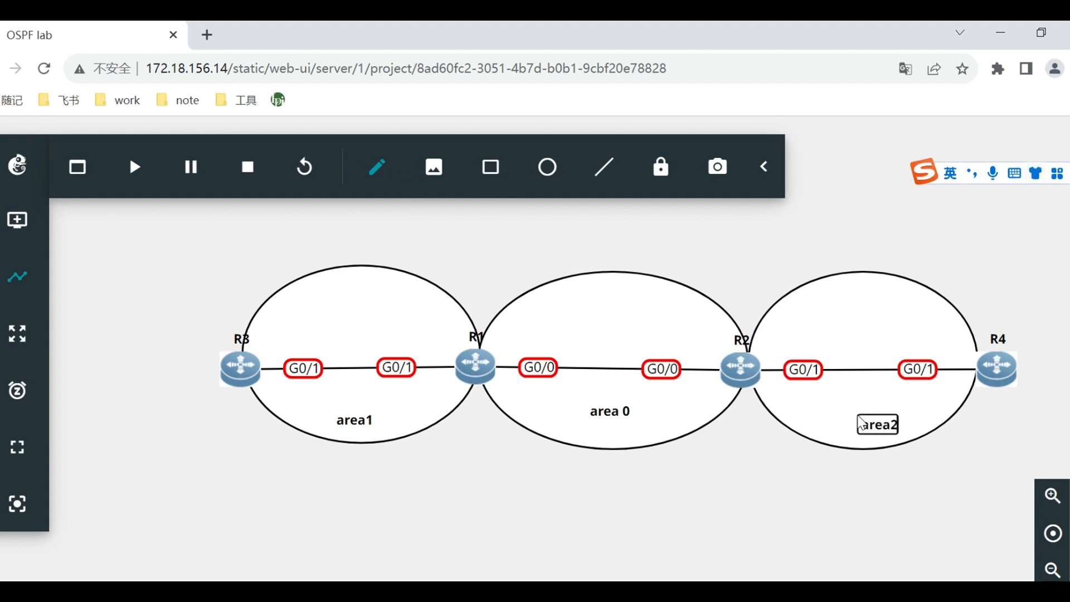
click(717, 487)
drag(887, 427, 870, 414)
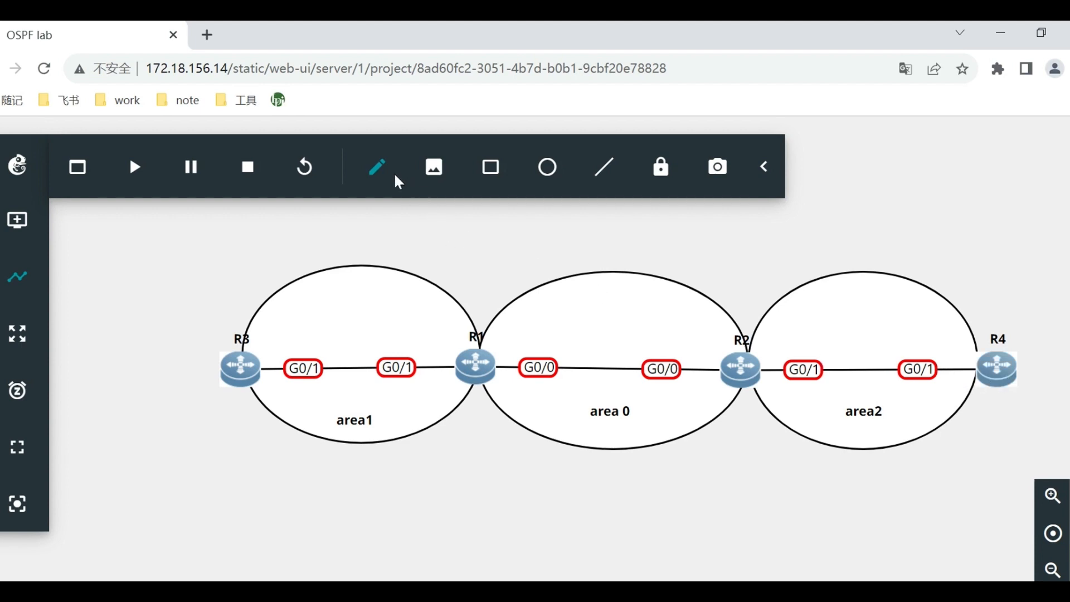
Label the R1–R2 link with the subnet note "12.1.1.0/24", placed above the link.
click(376, 167)
click(583, 328)
click(377, 177)
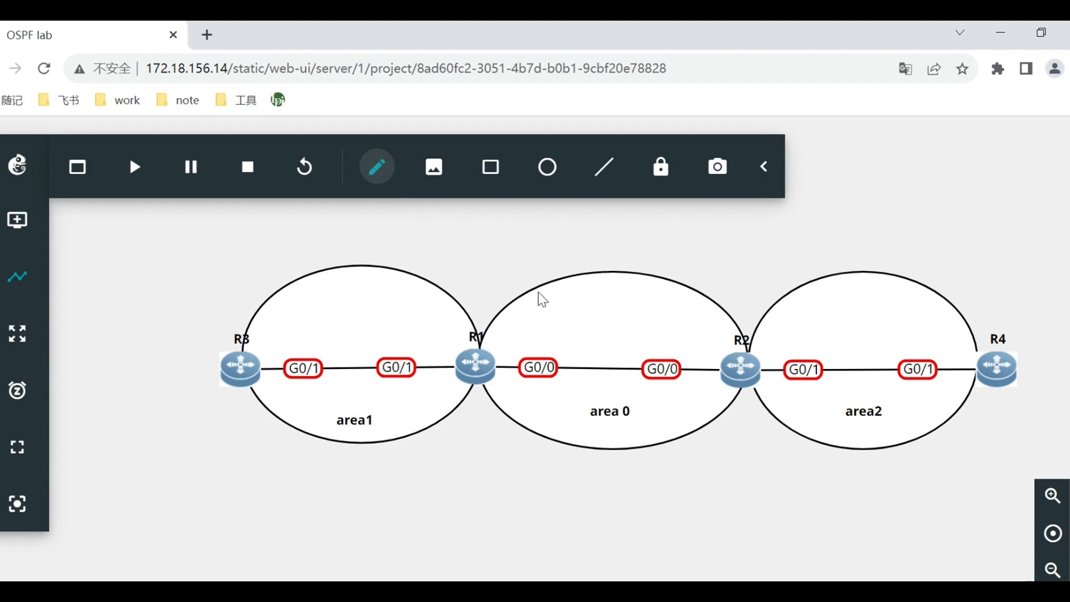
click(575, 328)
text(12)
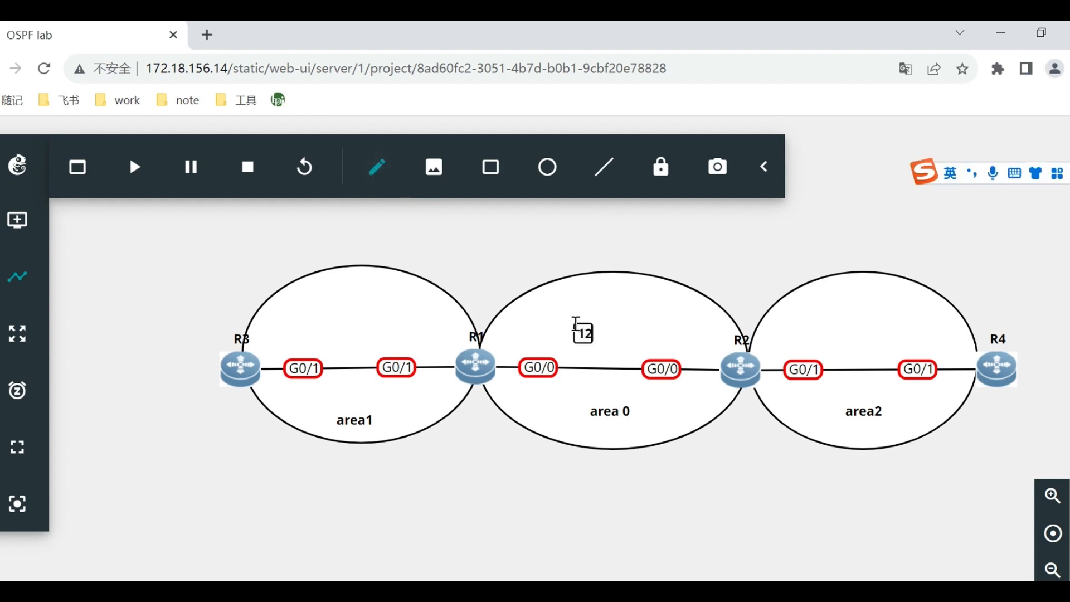
text(.1.1.)
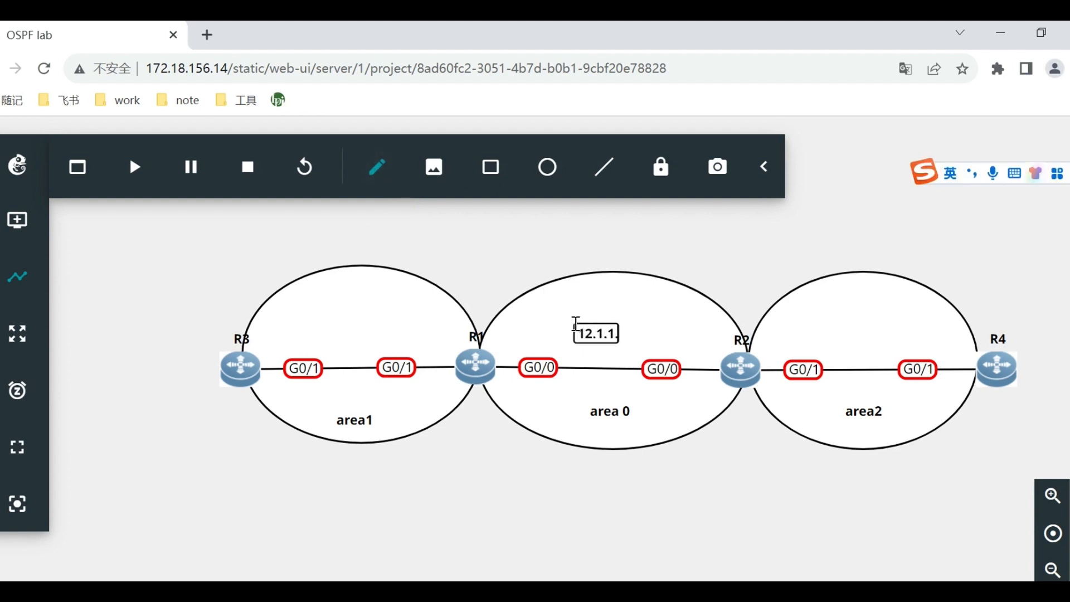
text(0/24)
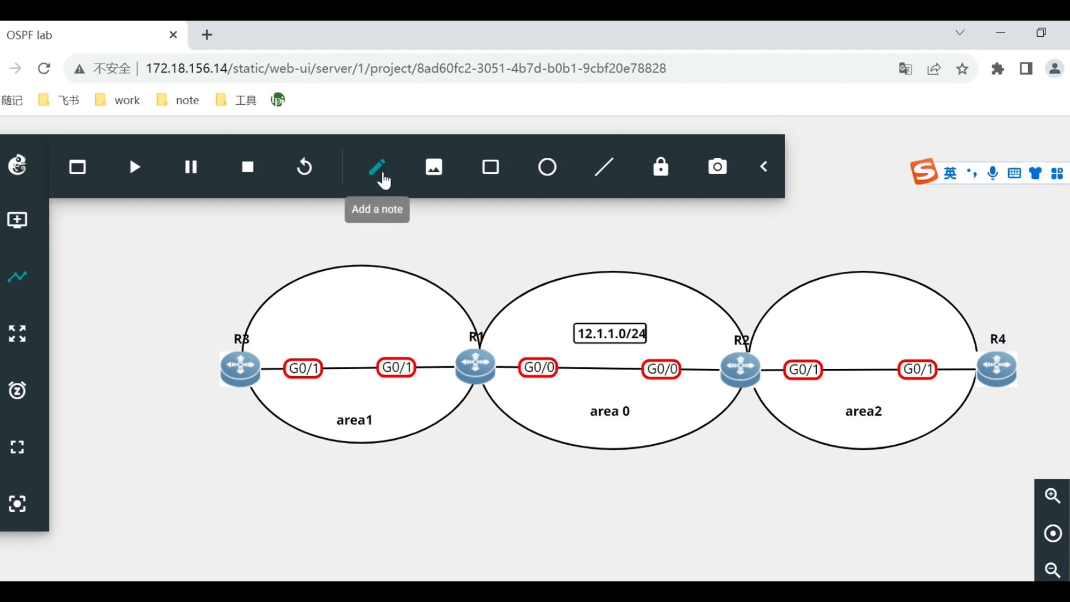
click(327, 315)
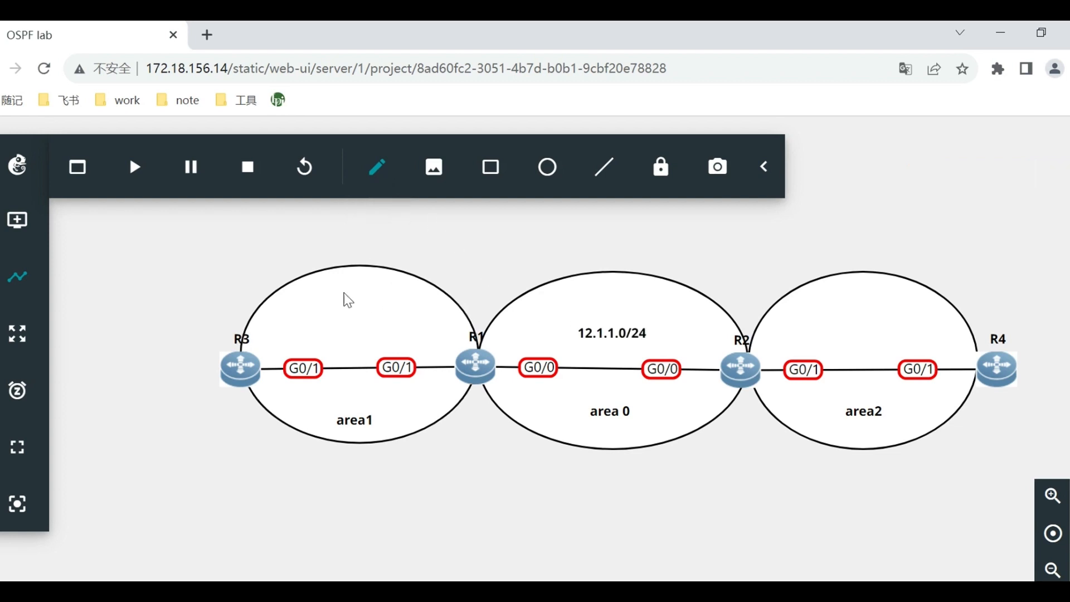
Add the subnet note "13.1.1.0/24" above the R3–R1 link and nudge it to the ellipse's centre.
click(378, 167)
click(339, 326)
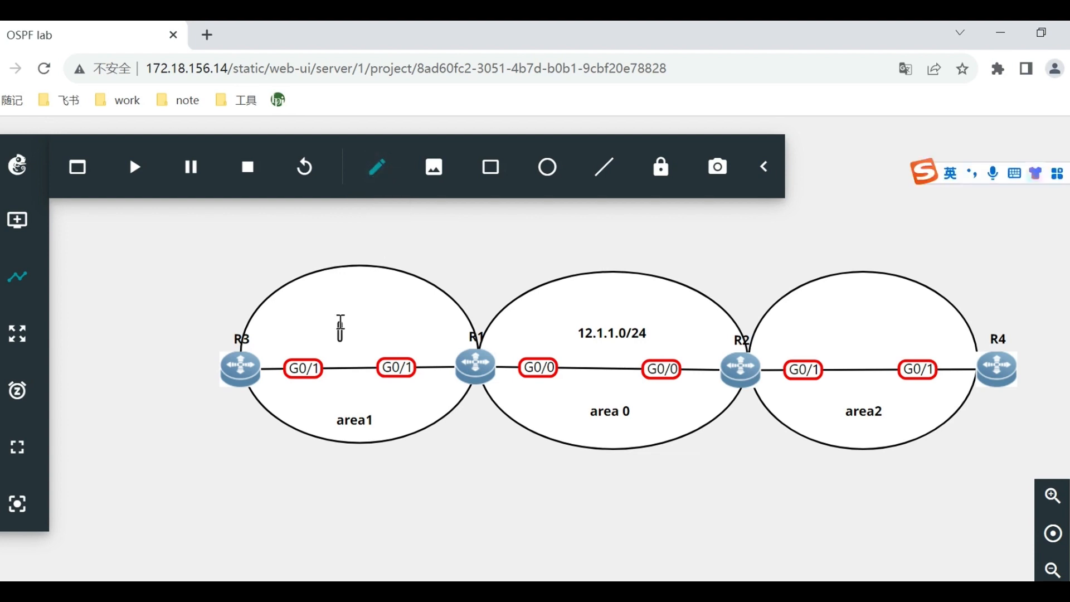
text(13.1.1.1)
key(BackSpace)
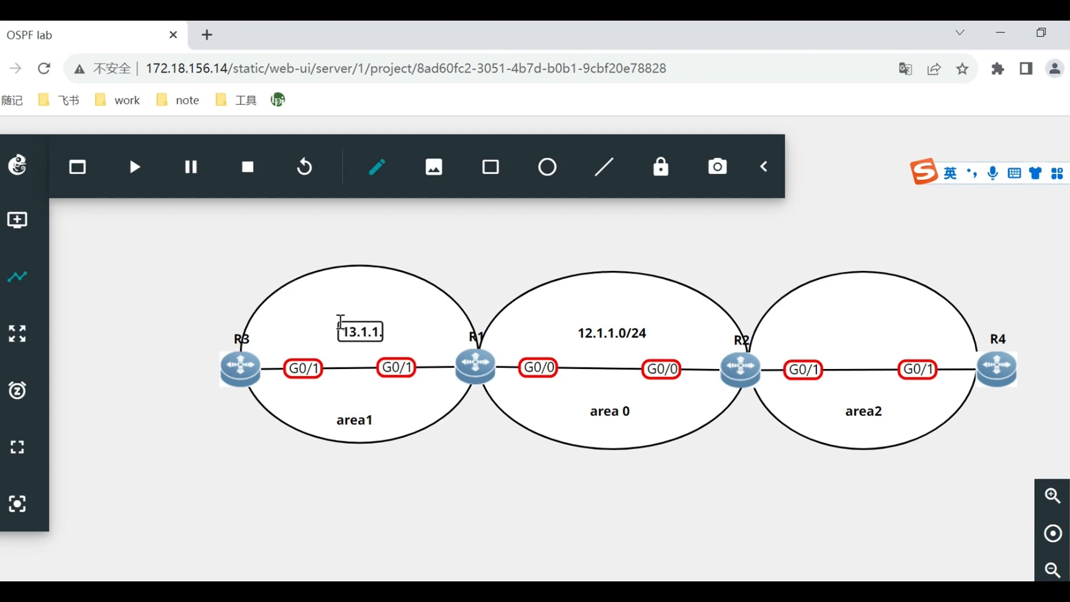
text(0/24)
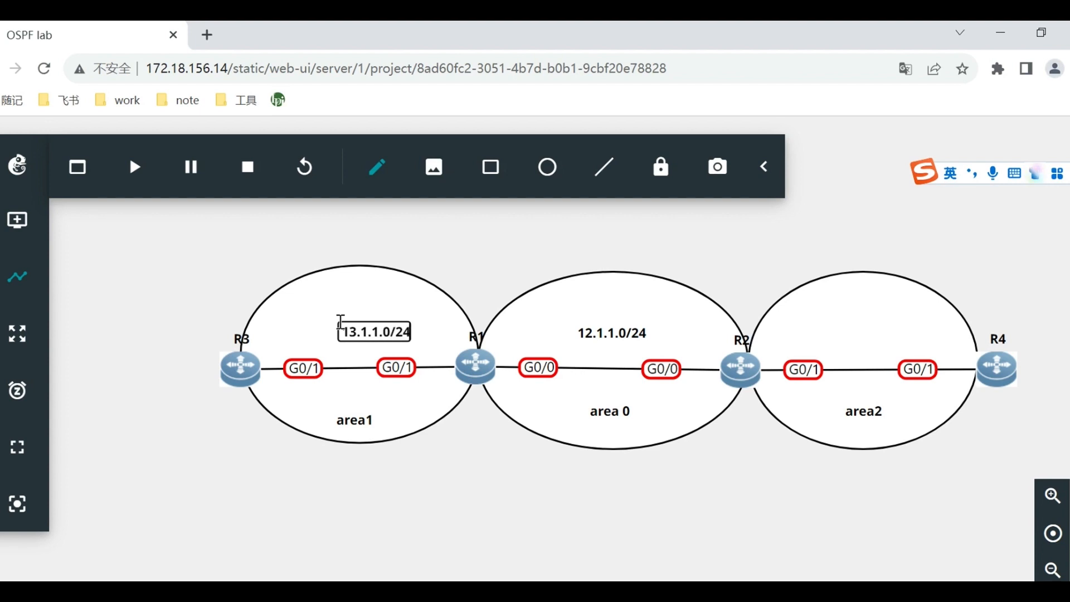
click(440, 341)
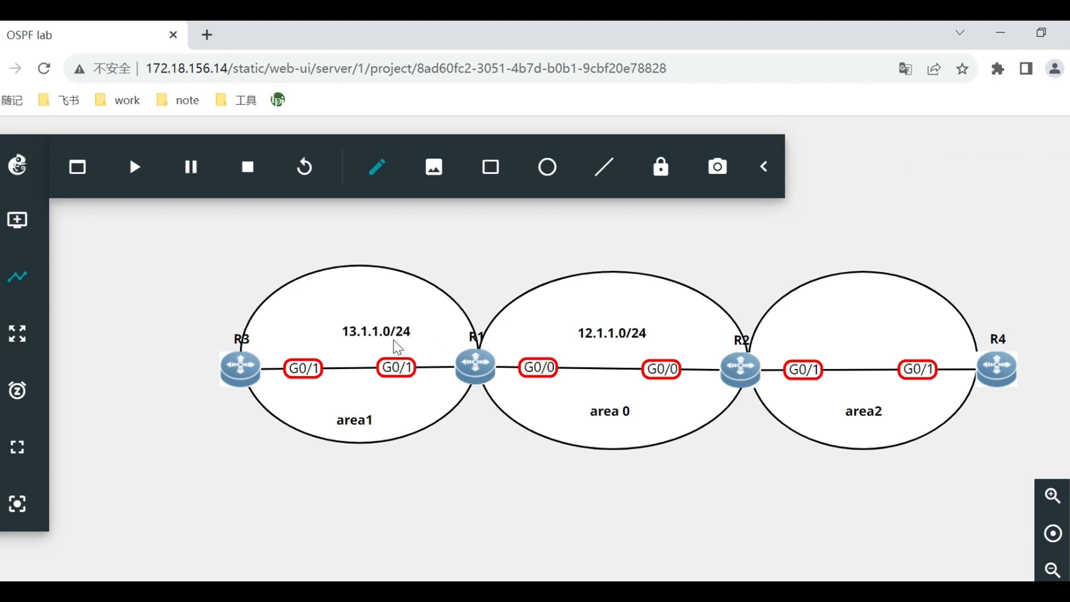
drag(383, 337, 374, 335)
Add the subnet note "24.1.1.0/24" above the R2–R4 link, inside the area2 ellipse.
click(376, 167)
click(836, 341)
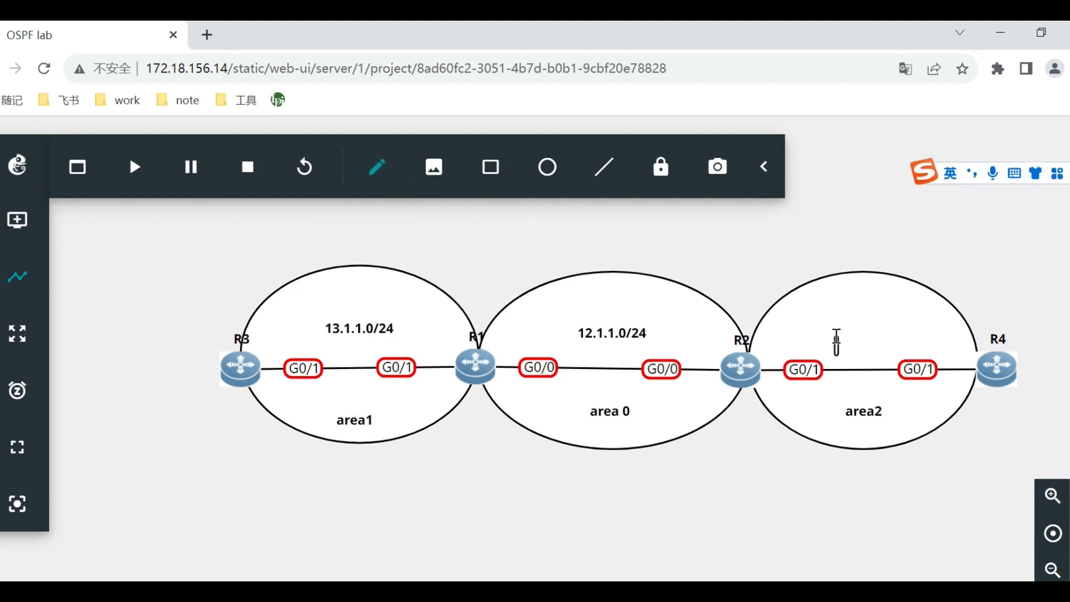
text(24.1.1.1)
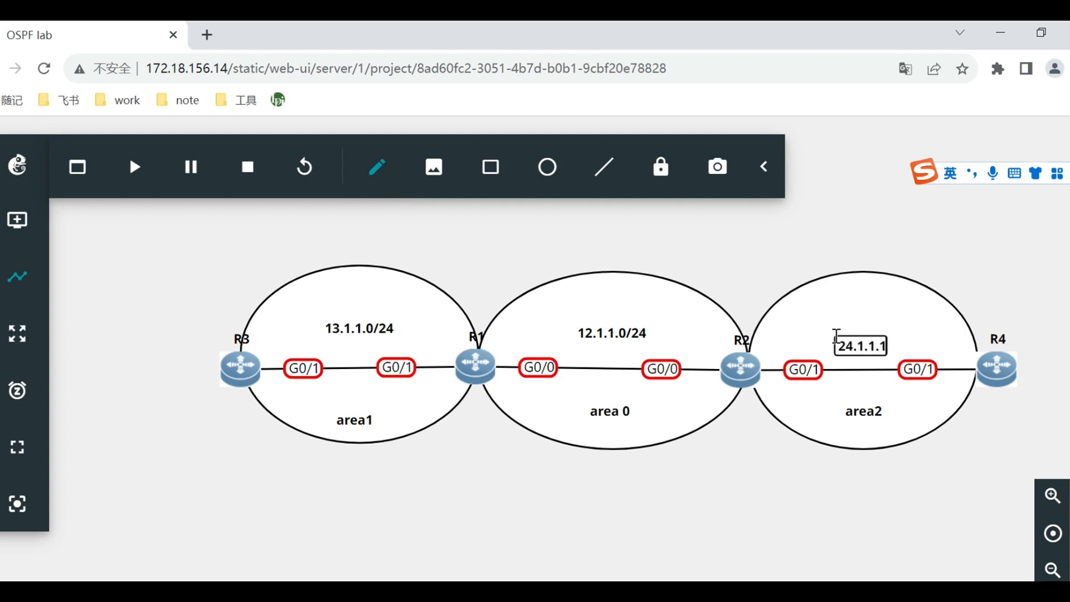
key(BackSpace)
text(0/24)
click(823, 349)
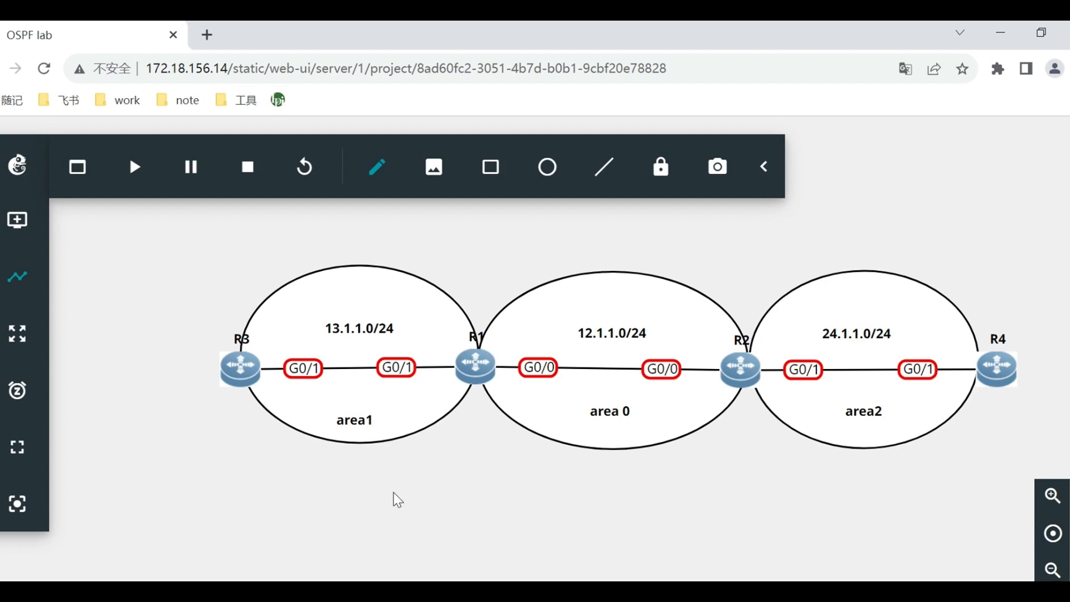
Start all four routers of the OSPF lab project.
click(134, 167)
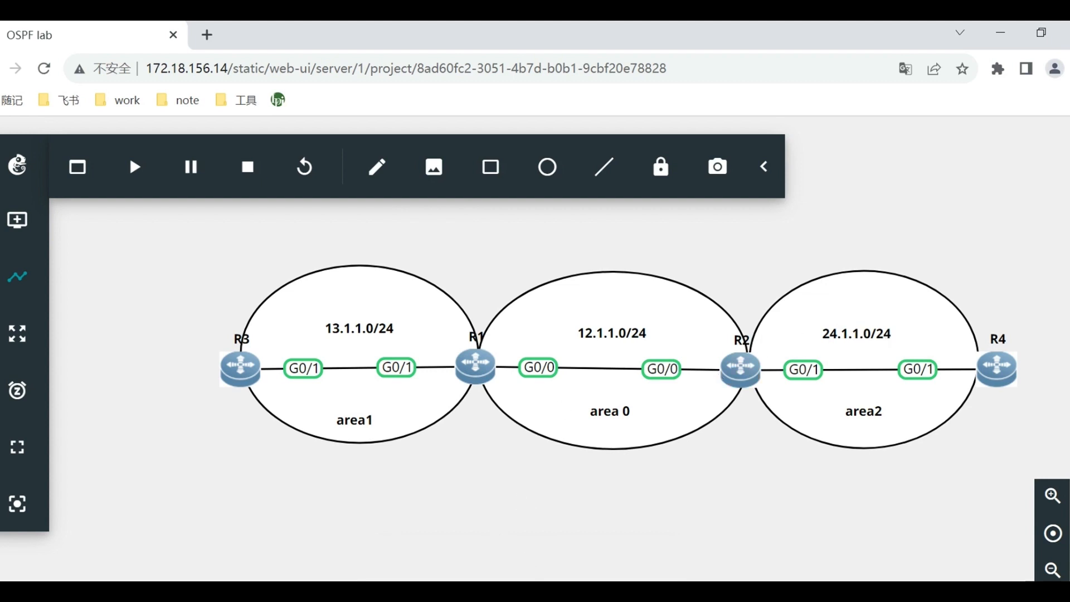
scroll(573, 357, right, 2)
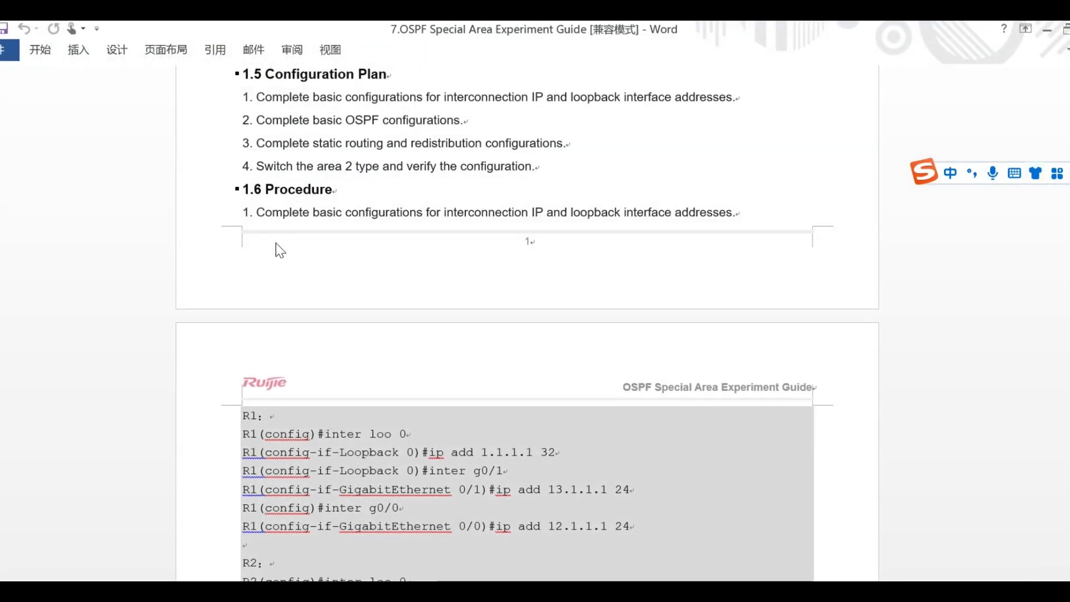
In the Word experiment guide, review the loopback and interface IP address commands for the routers under 1.6 Procedure.
scroll(280, 250, down, 1)
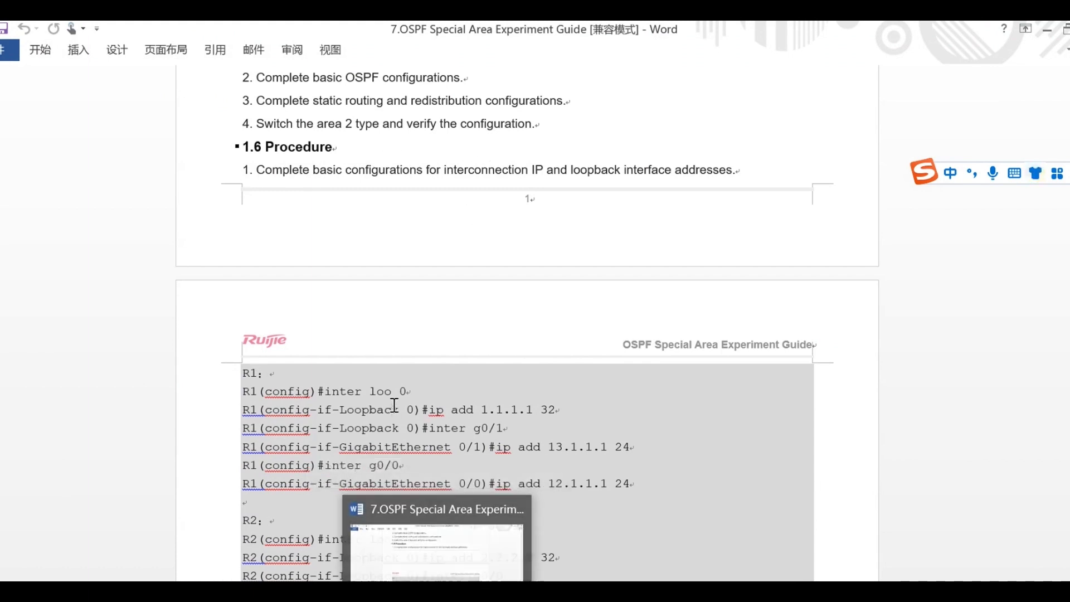
drag(317, 392, 408, 393)
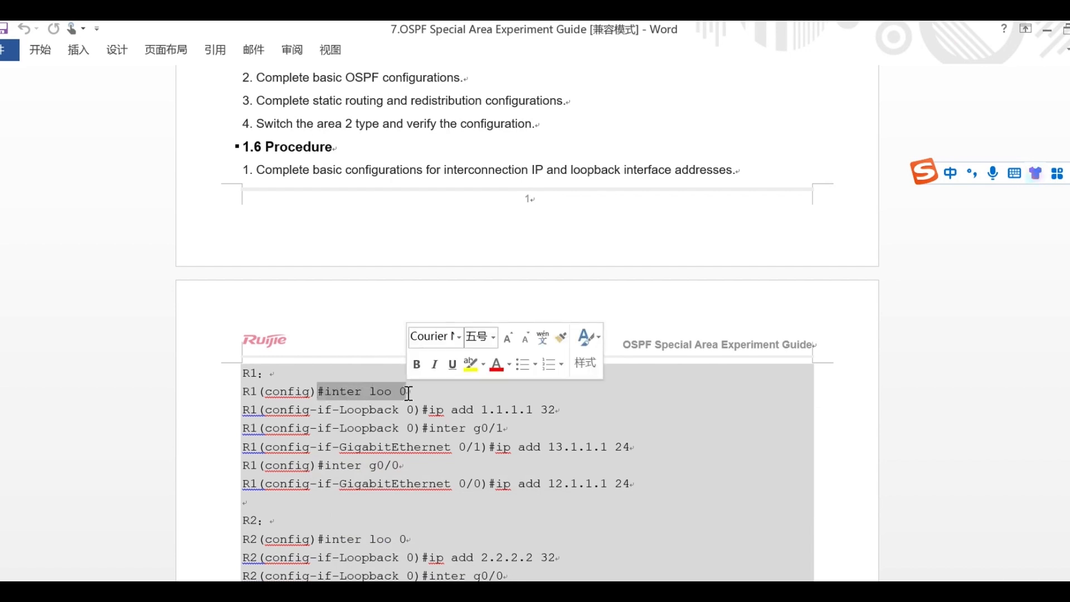
click(348, 410)
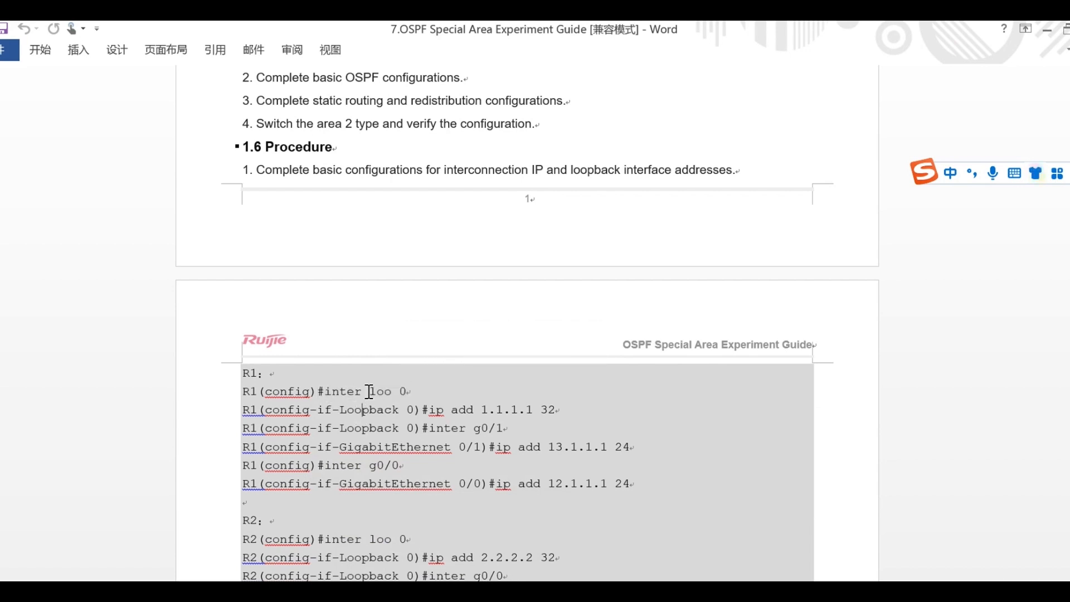
drag(368, 392, 568, 411)
click(425, 411)
click(535, 451)
drag(433, 428, 647, 453)
click(454, 483)
drag(495, 484, 632, 496)
click(535, 520)
scroll(531, 496, down, 1)
scroll(331, 440, down, 1)
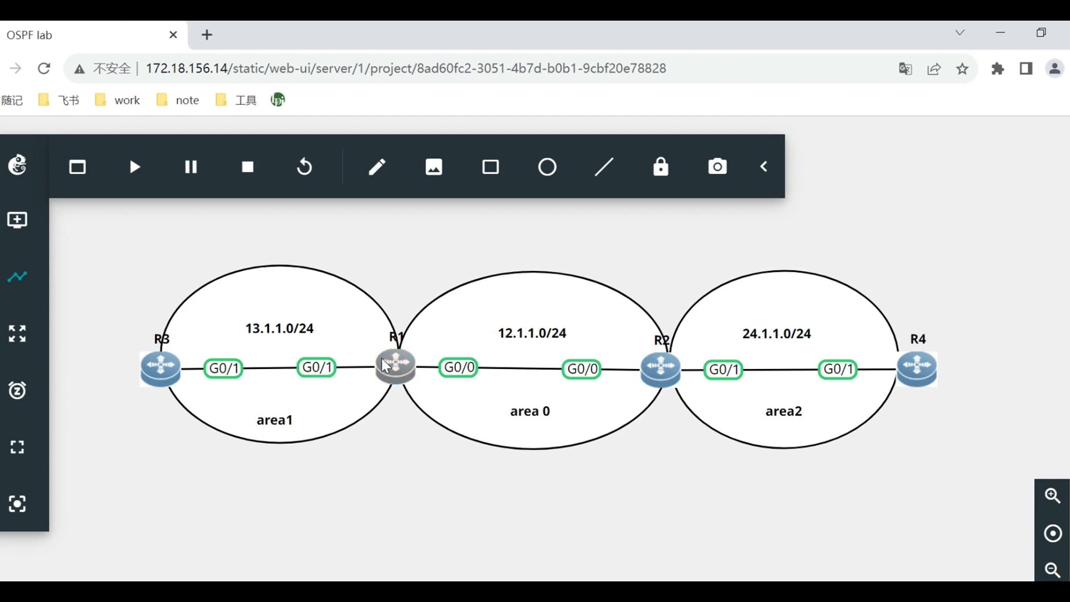
Back in the GNS3 project, open R1's web console and reposition its window over the topology.
right_click(389, 370)
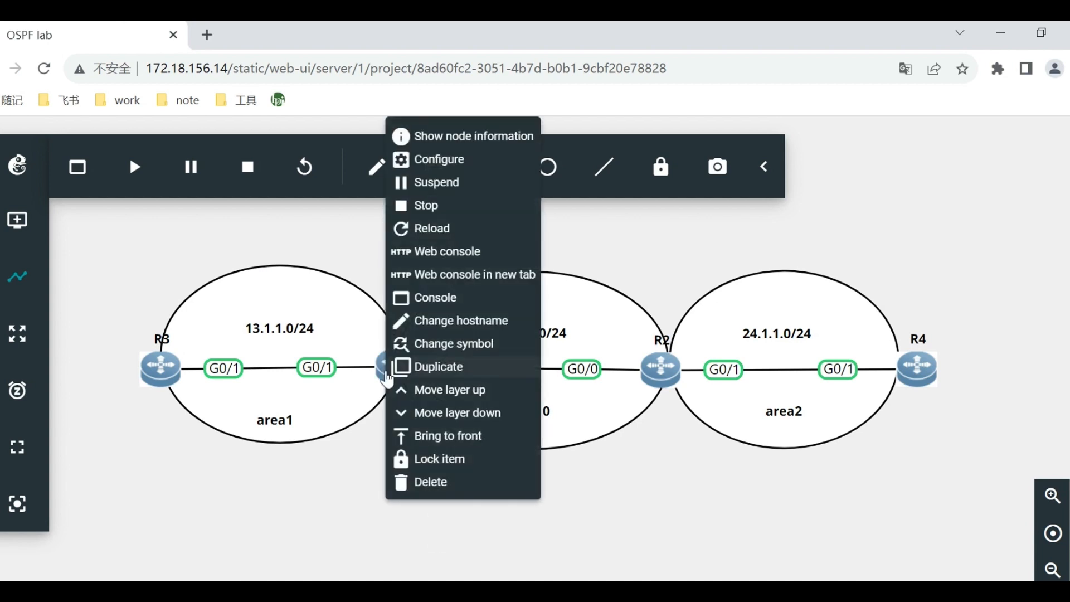
click(475, 254)
drag(468, 189, 755, 141)
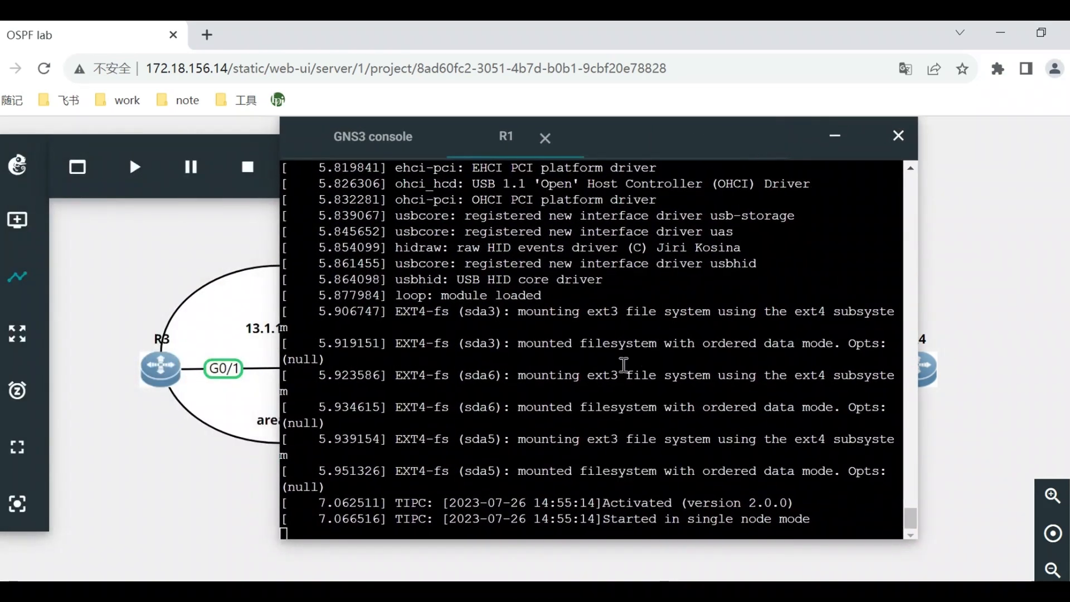
drag(590, 350, 592, 358)
click(589, 351)
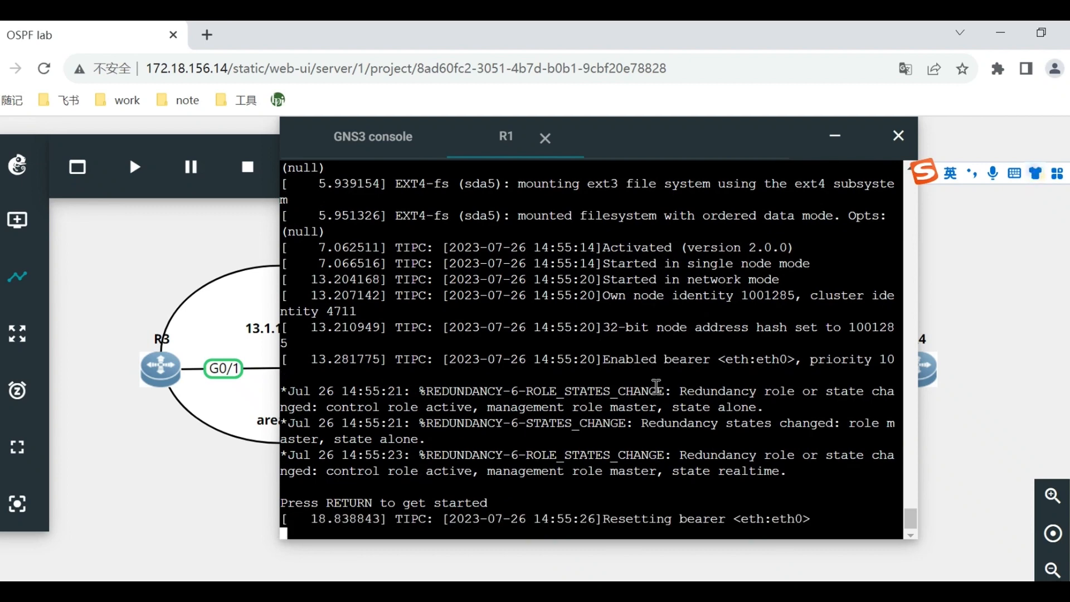
Enter privileged mode with enable and global configuration mode with conf t on R1.
key(Return)
key(Return)
key(Return)
text(enable)
key(Return)
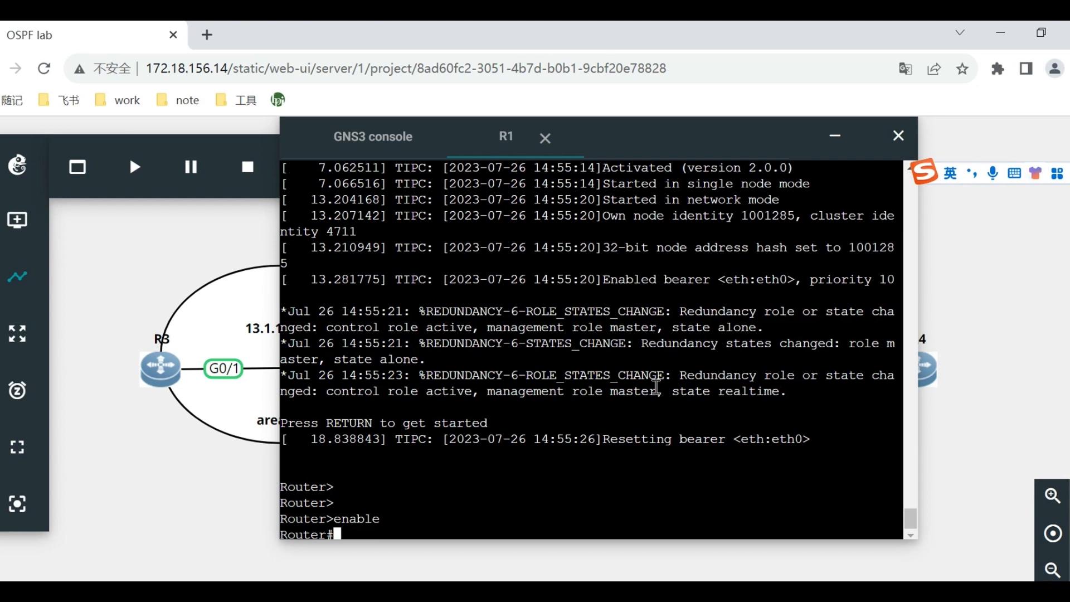
text(conf t)
key(Return)
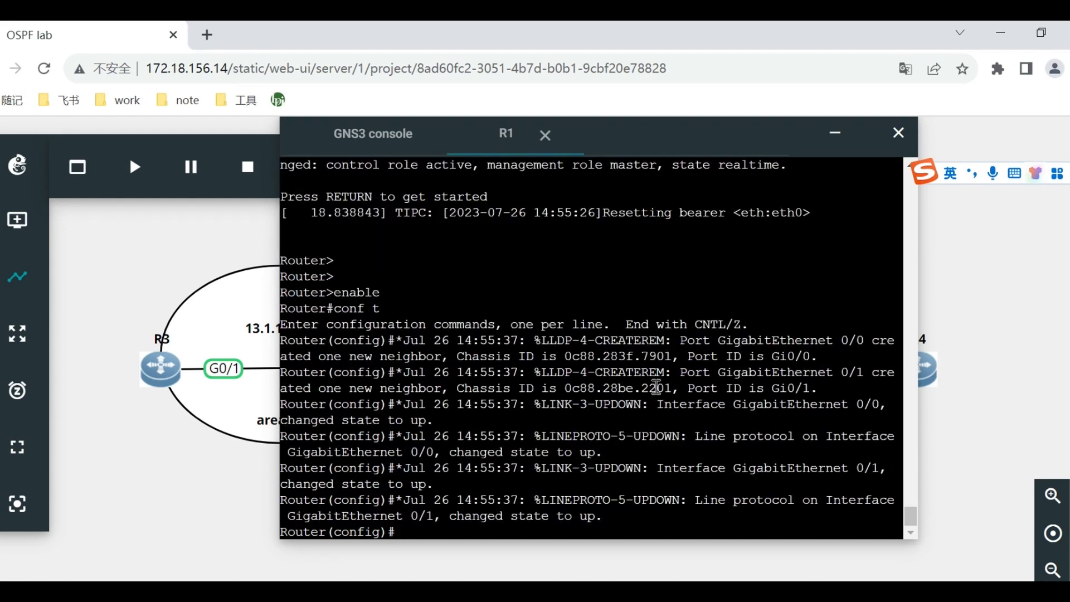
Set the router's hostname to R1 with the hostname command.
text(hostname)
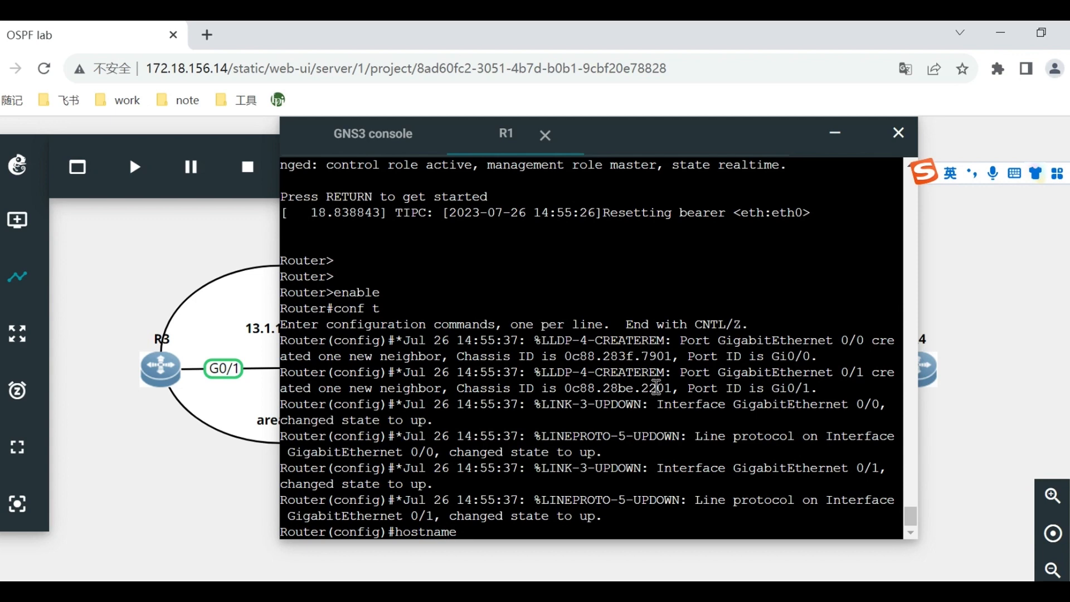
key(Caps_Lock)
text(R1)
key(Return)
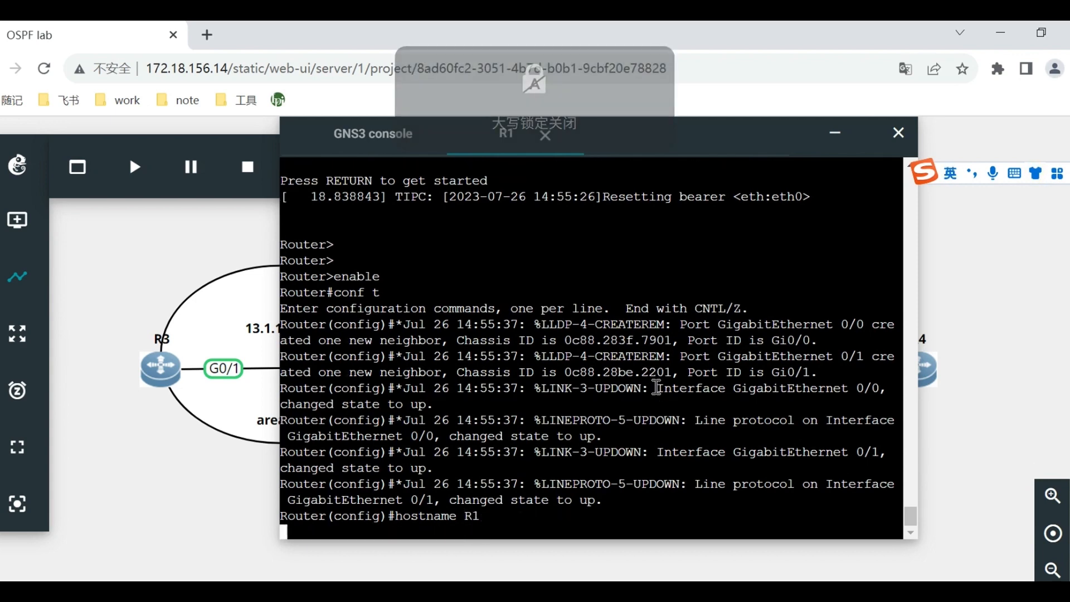
Apply the hostname and configure interface lo0 on R1 with IP address 1.1.1.1 and prefix length 32.
key(Return)
key(Return)
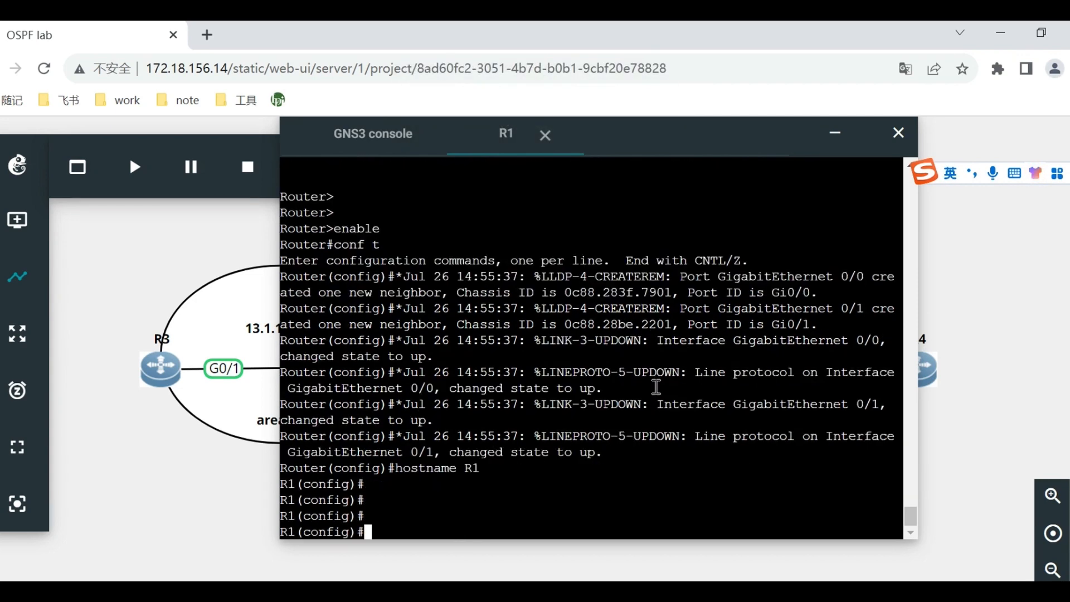
key(Return)
key(Return)
key(Return)
text(interface lo0)
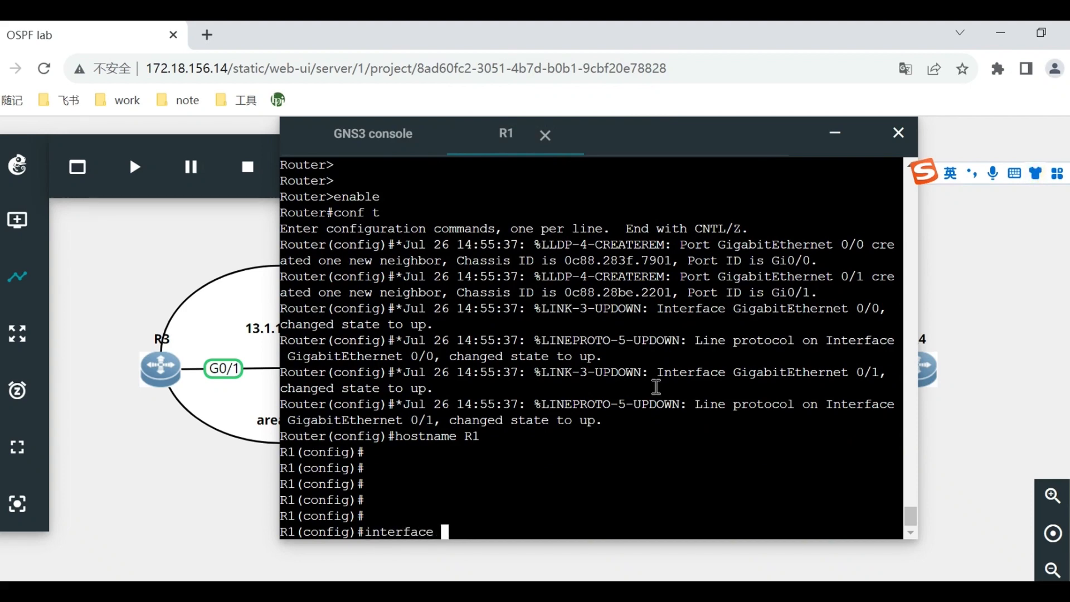
key(Return)
text(ip add 1.1.1.1)
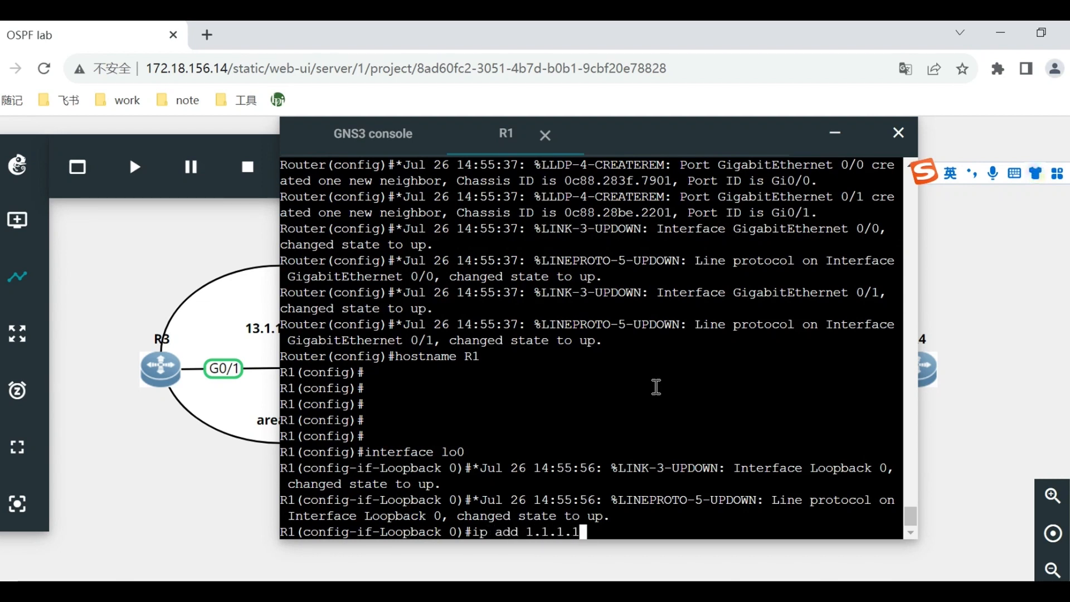
text( 32)
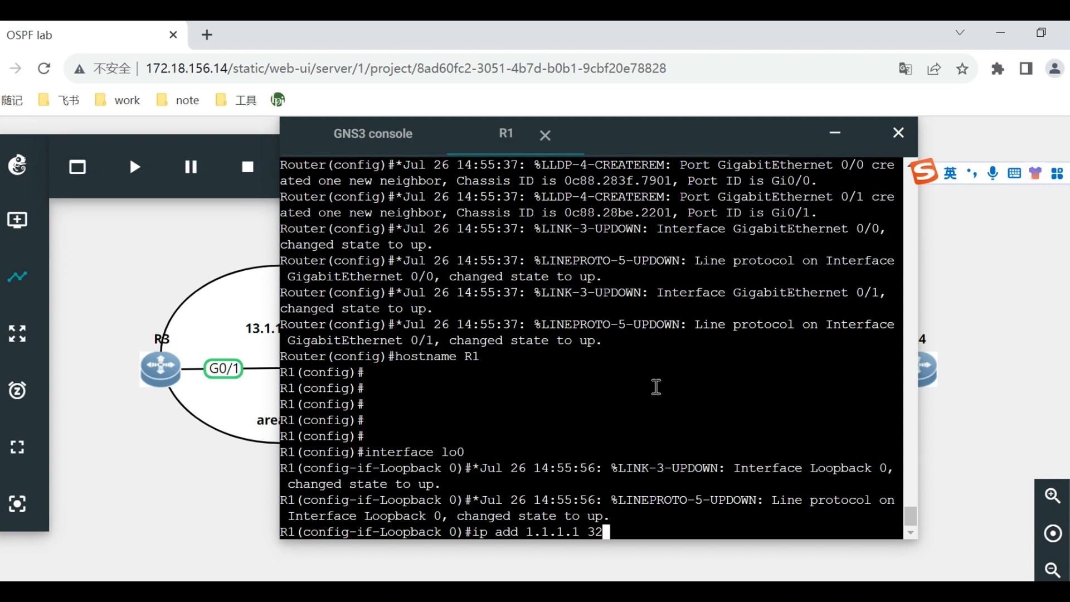
key(Return)
Re-enter R1's loopback address as 1.1.1.1 with the full mask 255.255.255.255 and exit the interface configuration.
text(ip add 1.1)
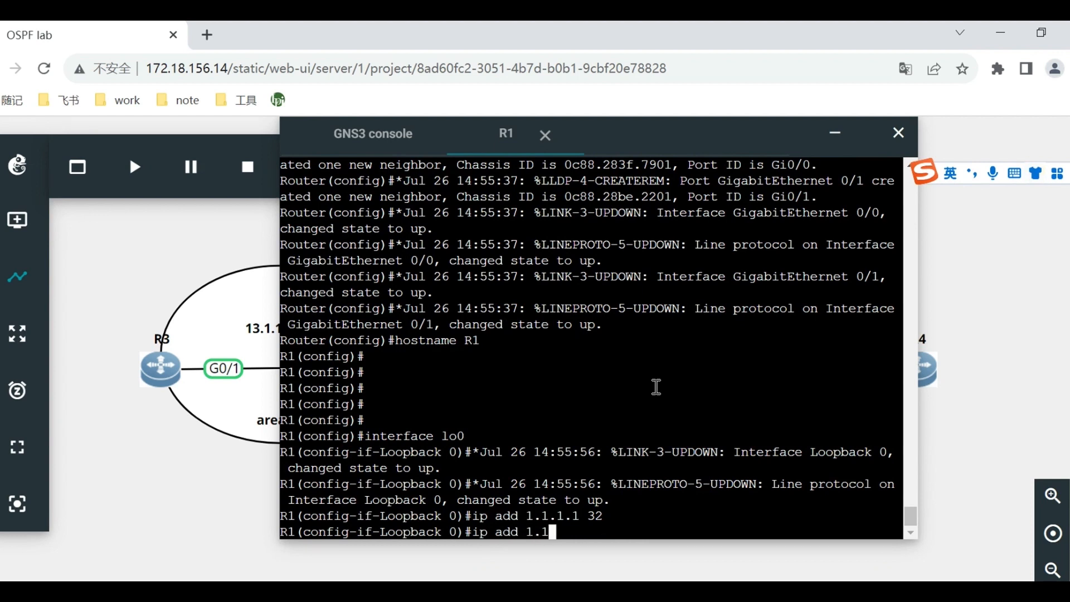
text(.1.1 255.255.255.255)
key(Return)
text(exi)
key(Return)
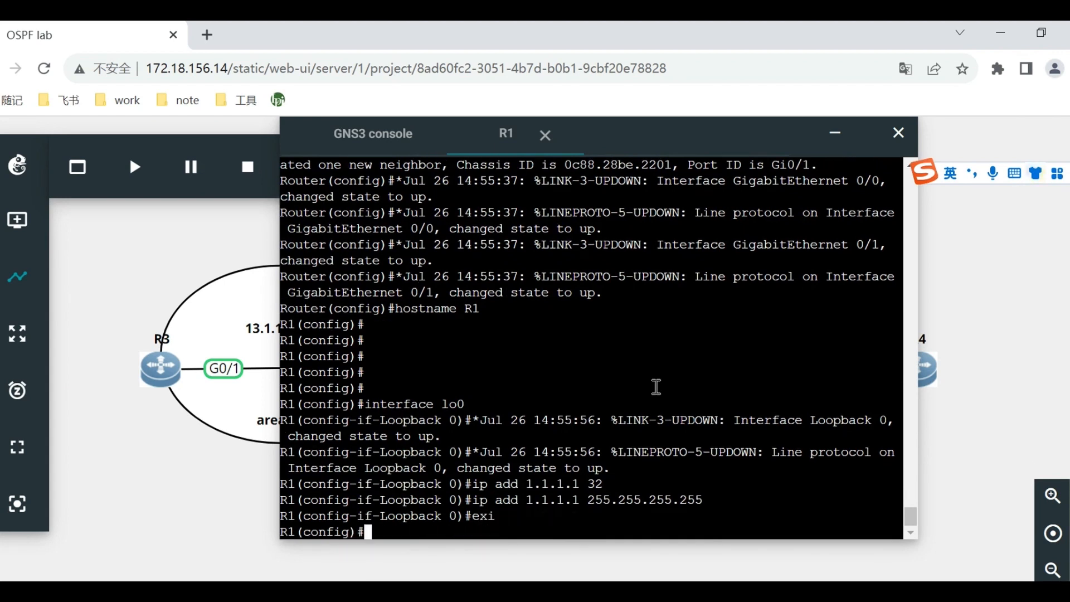
Try to enter configuration mode for interface g0/0 on R1.
text(nterface )
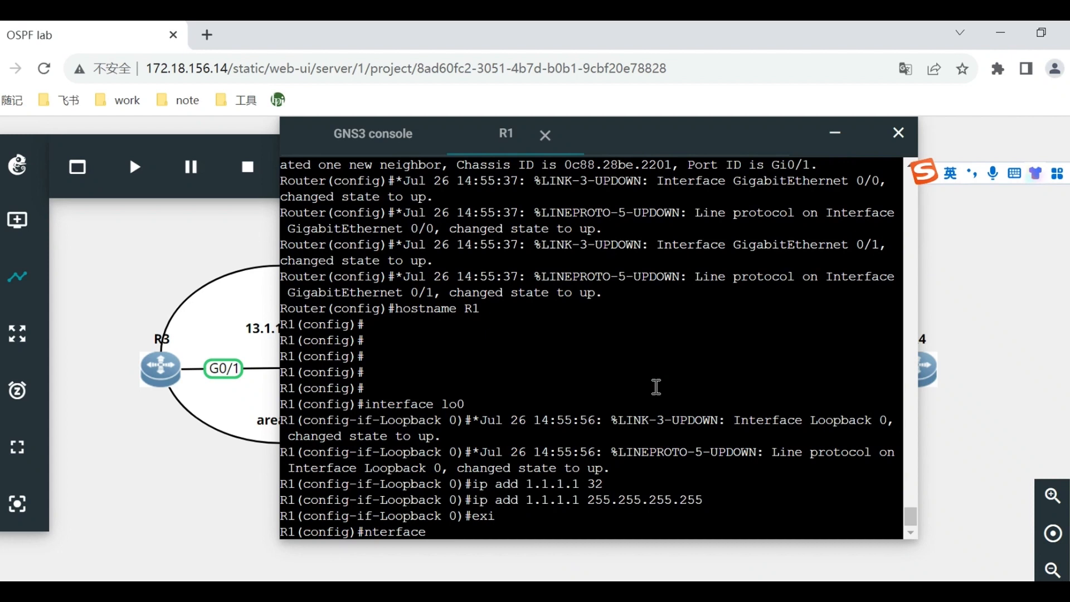
text(g0.0)
key(BackSpace)
key(BackSpace)
text(/0)
key(Return)
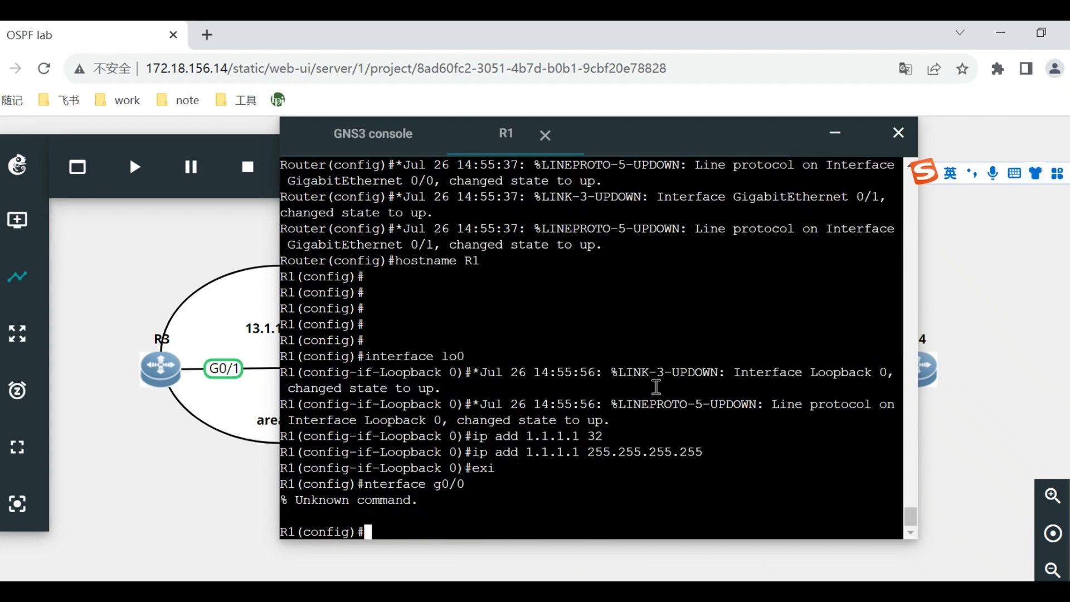
Configure R1's interface g0/0 with IP address 12.1.1.1 and prefix length 24, and exit the interface configuration.
text(int g0/0)
key(Return)
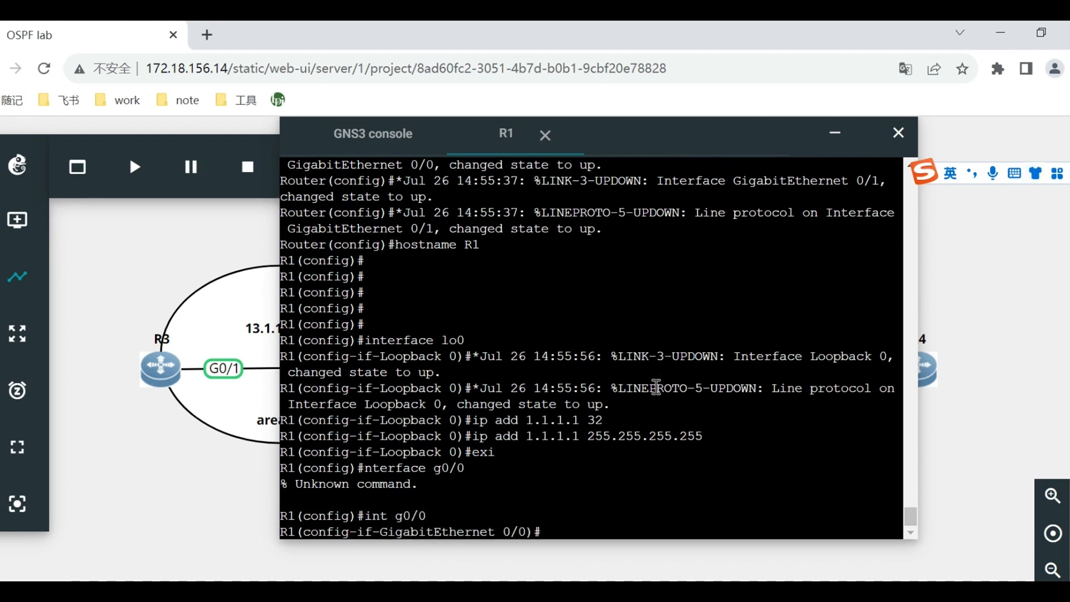
text(ip add 12.1)
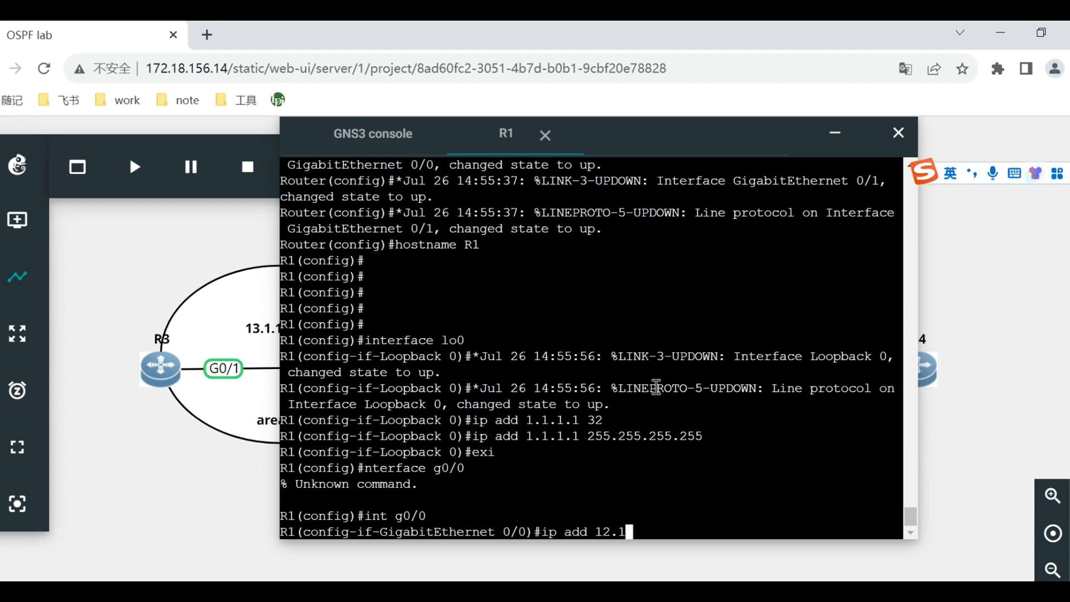
text(.1.1 24)
key(Return)
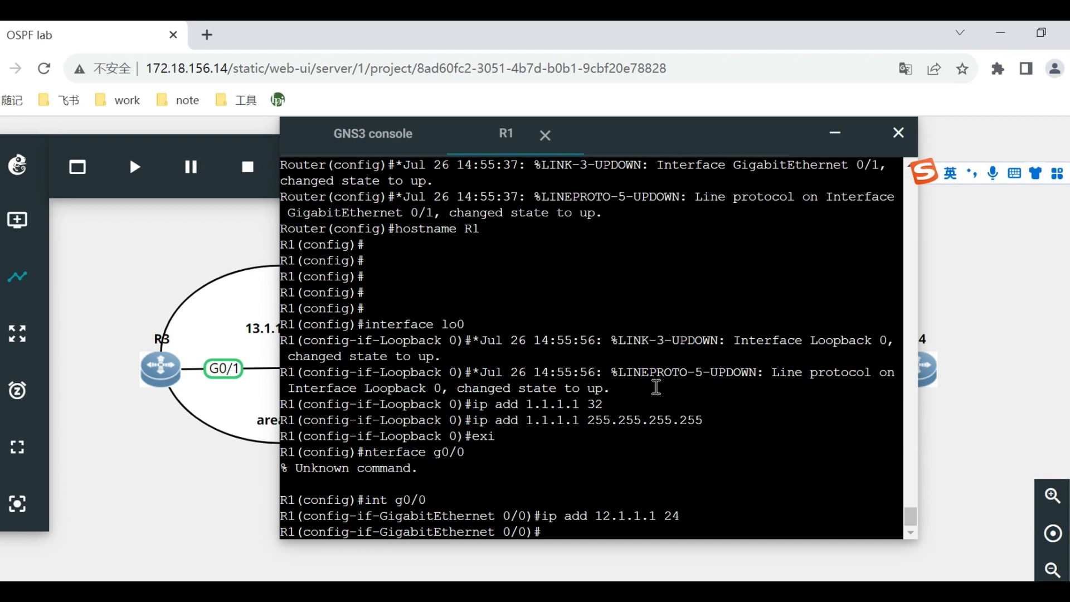
text(exi)
key(Return)
Configure R1's interface g0/1 with IP address 13.1.1.1 and prefix length 24, and end configuration mode.
text(in)
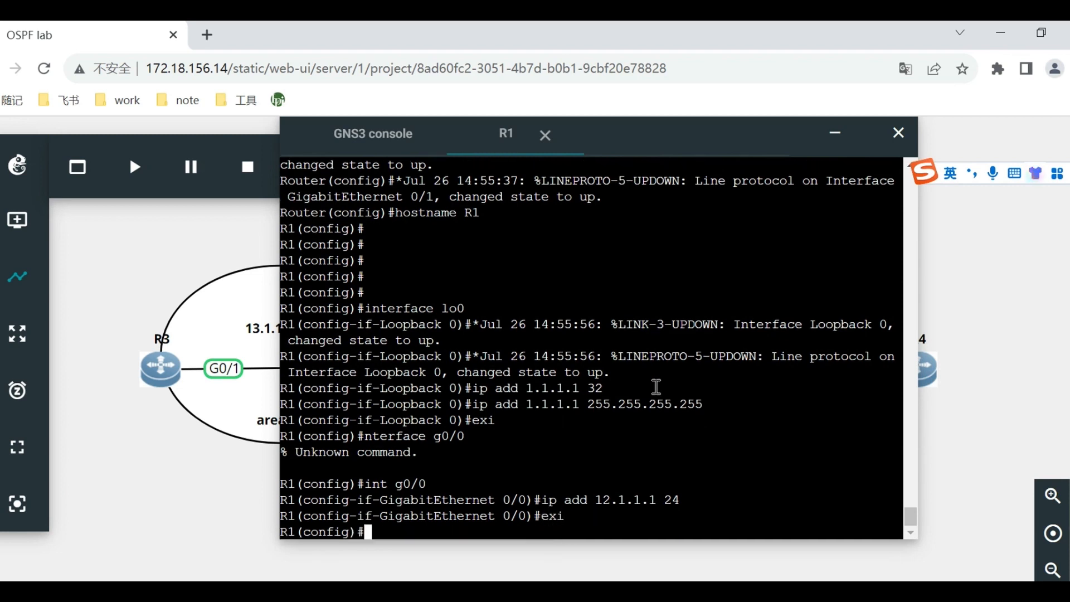
text(terface )
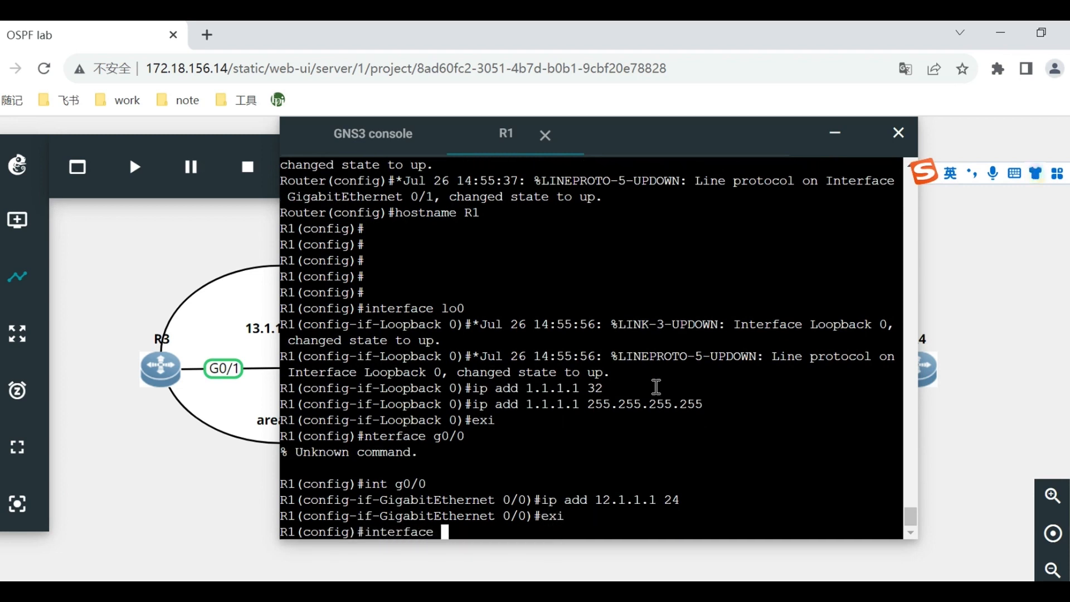
text(g0/1)
key(Return)
text(ip add )
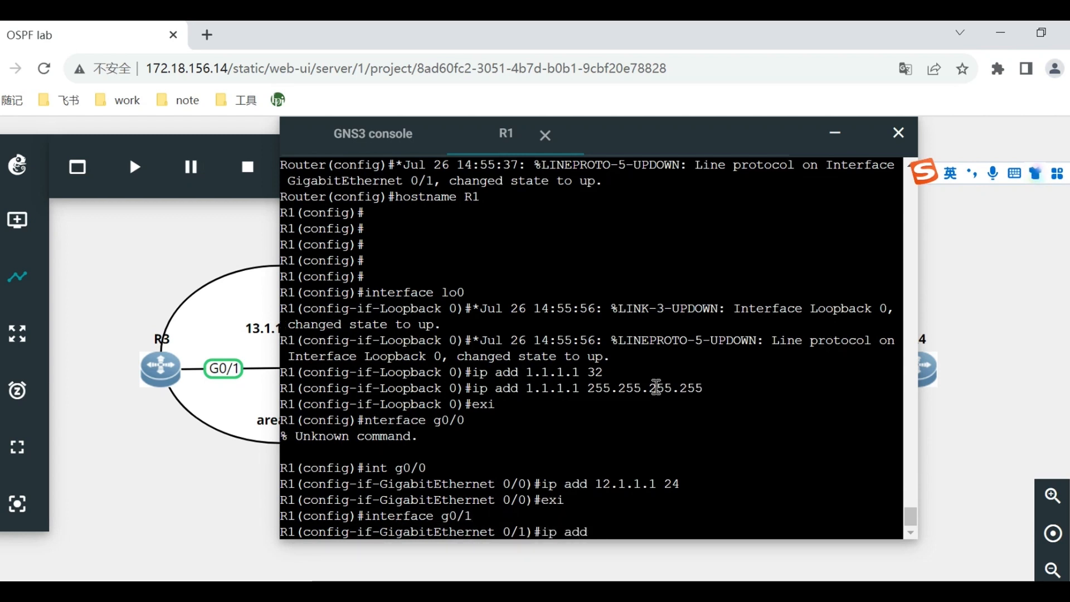
text(13.)
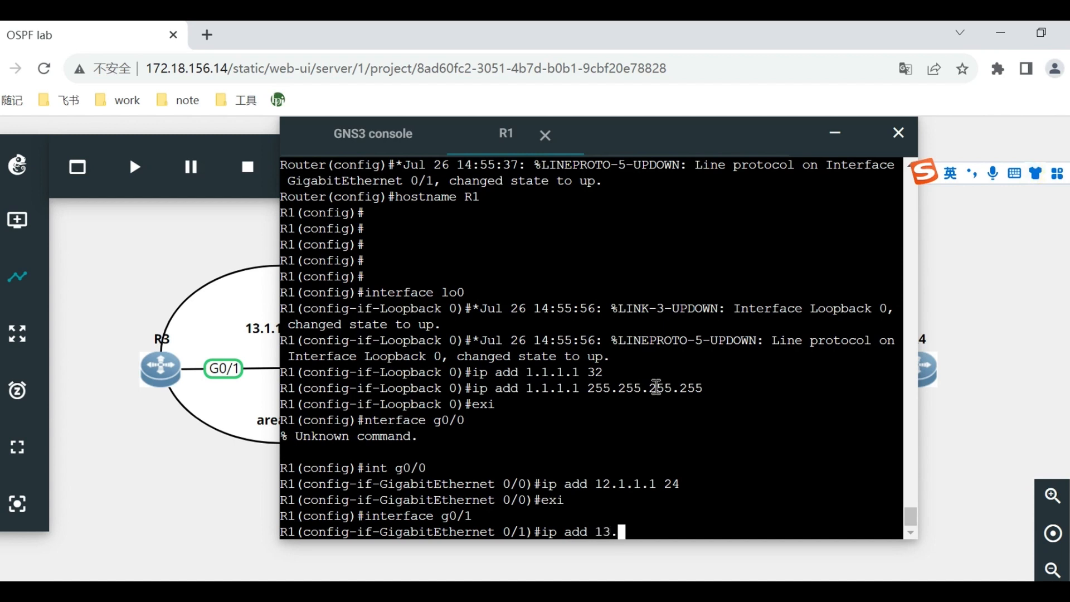
text(1.1.1 24)
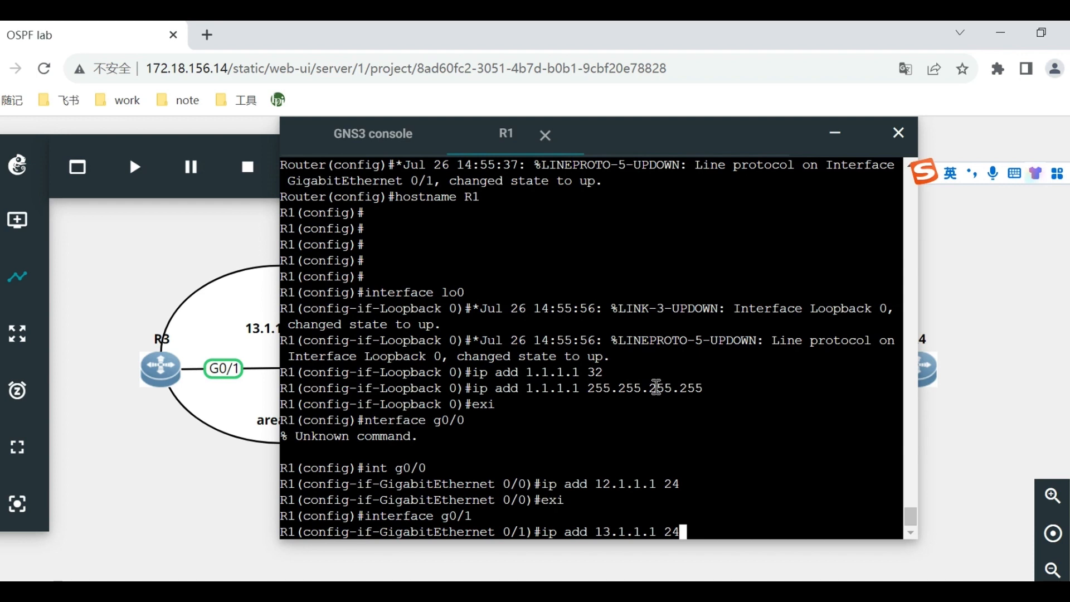
key(Return)
text(end)
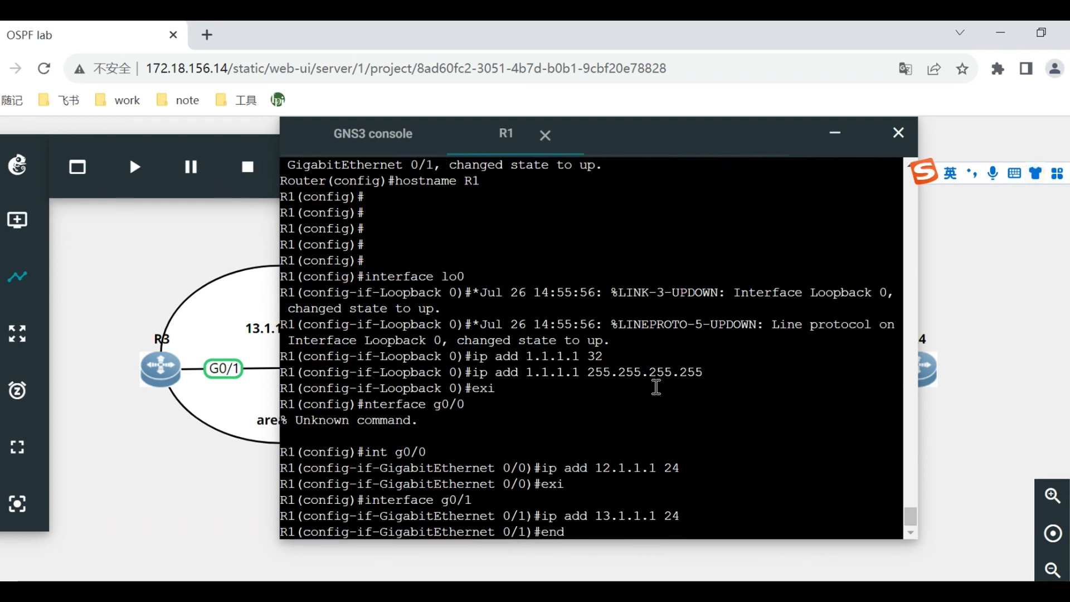
key(Return)
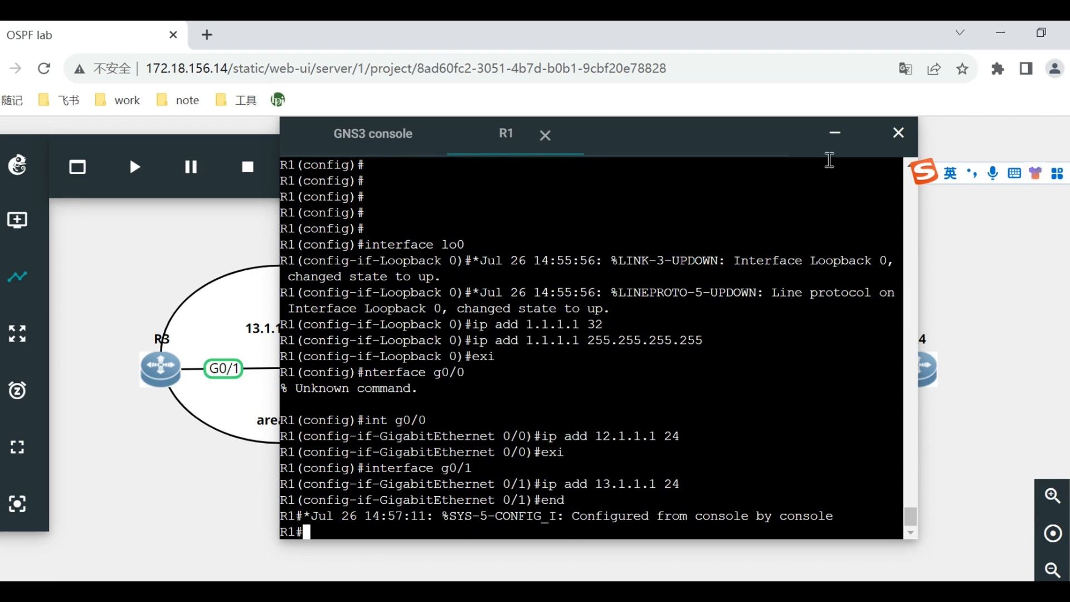
Minimize R1's console, open the web console of R2 and reposition its window over the topology.
click(830, 136)
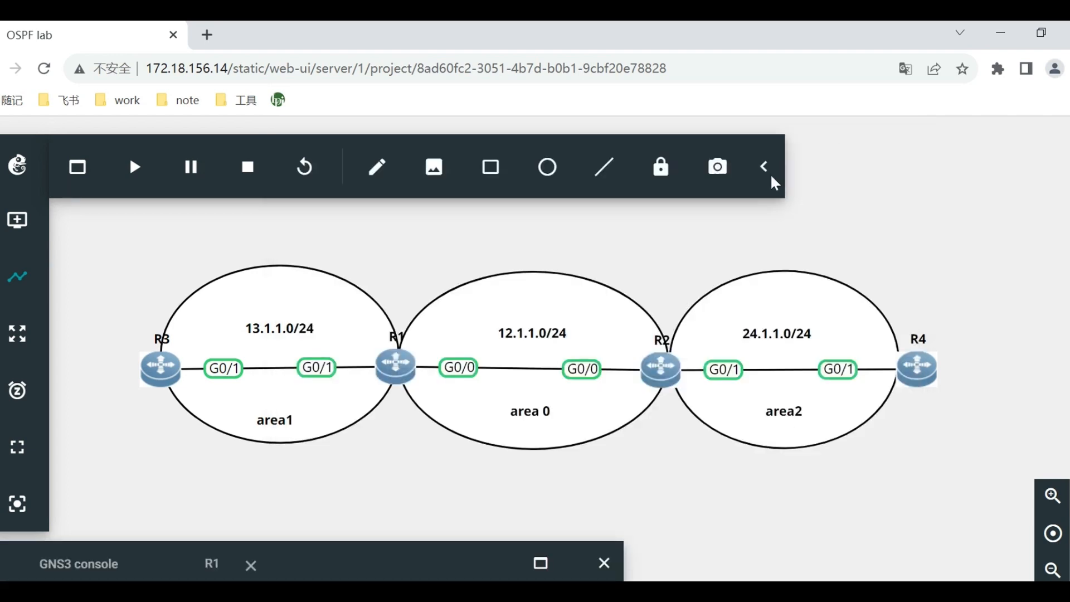
right_click(666, 376)
click(746, 251)
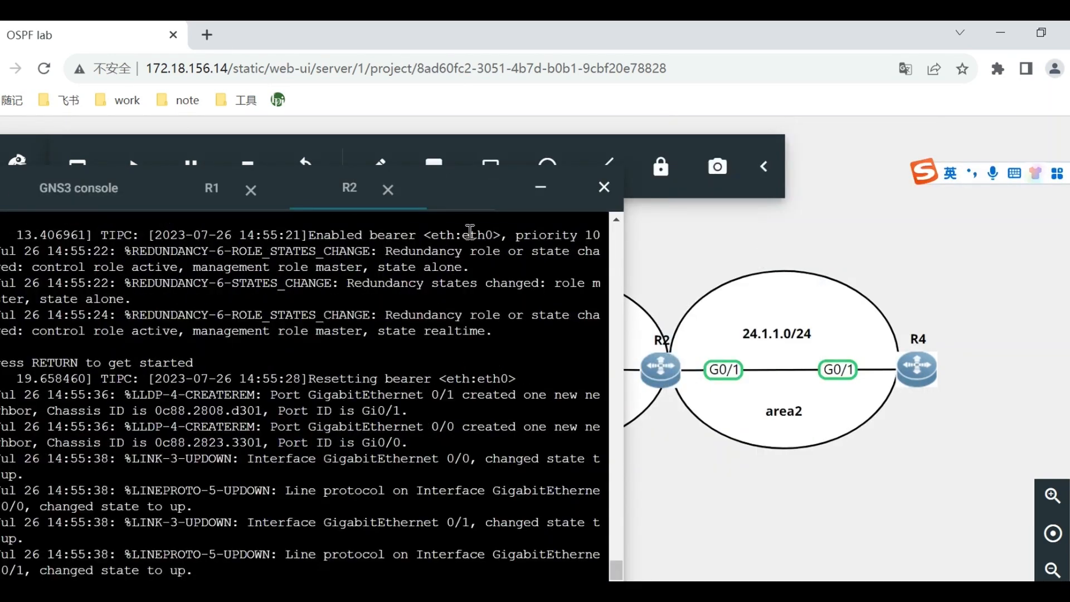
drag(497, 190, 747, 130)
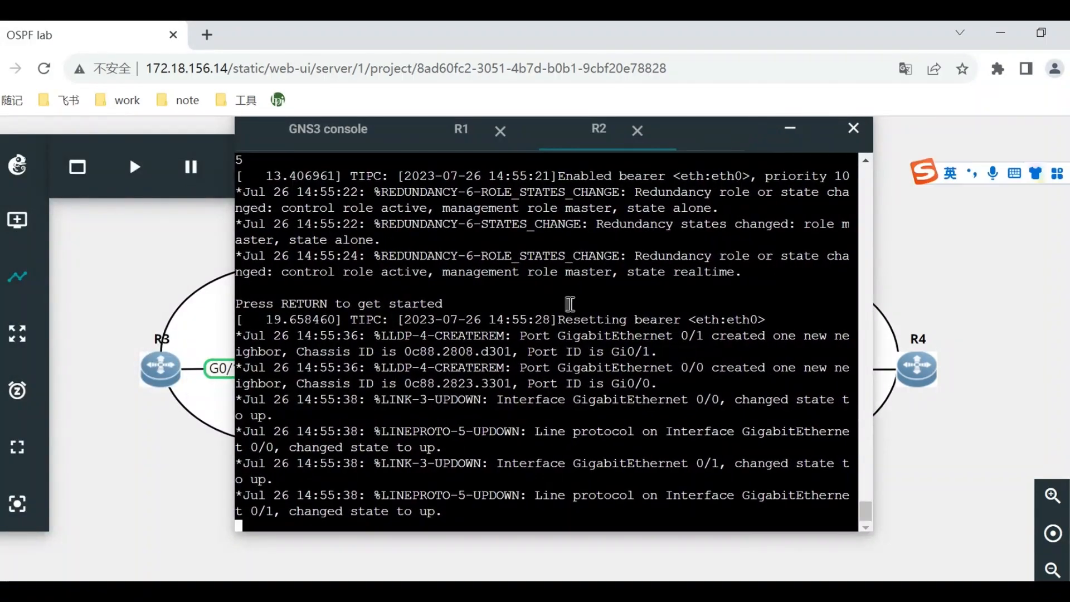
Enter privileged mode with enable and global configuration mode with conf t on R2.
key(Return)
key(Return)
key(Return)
key(Return)
text(enable)
key(Return)
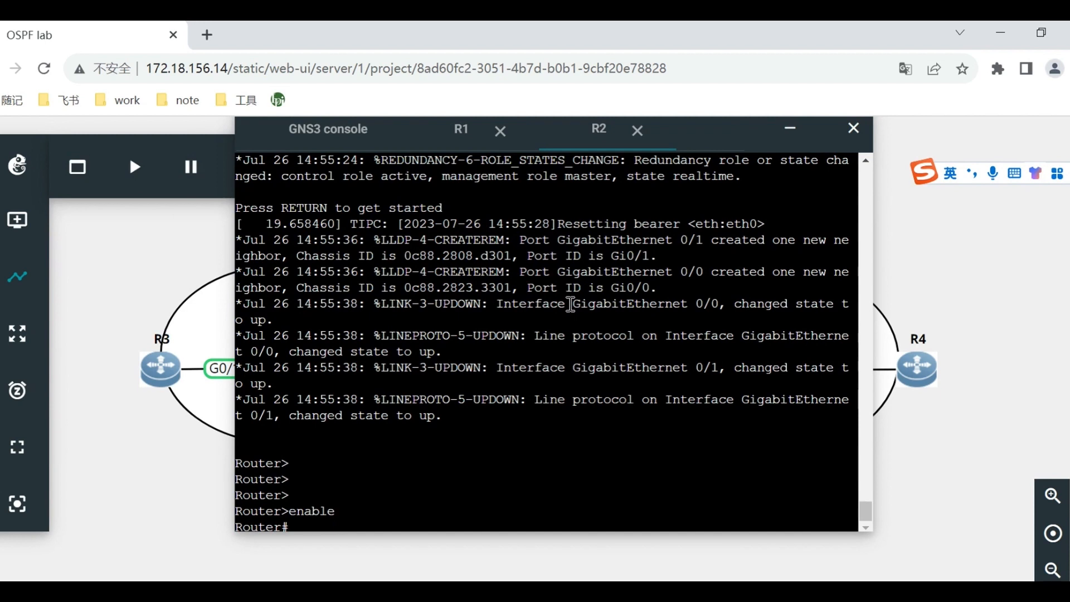
text(cofn)
key(BackSpace)
key(BackSpace)
key(BackSpace)
key(BackSpace)
text(conf t)
key(Return)
Set the second router's hostname to R2 with the hostname command.
text(ho)
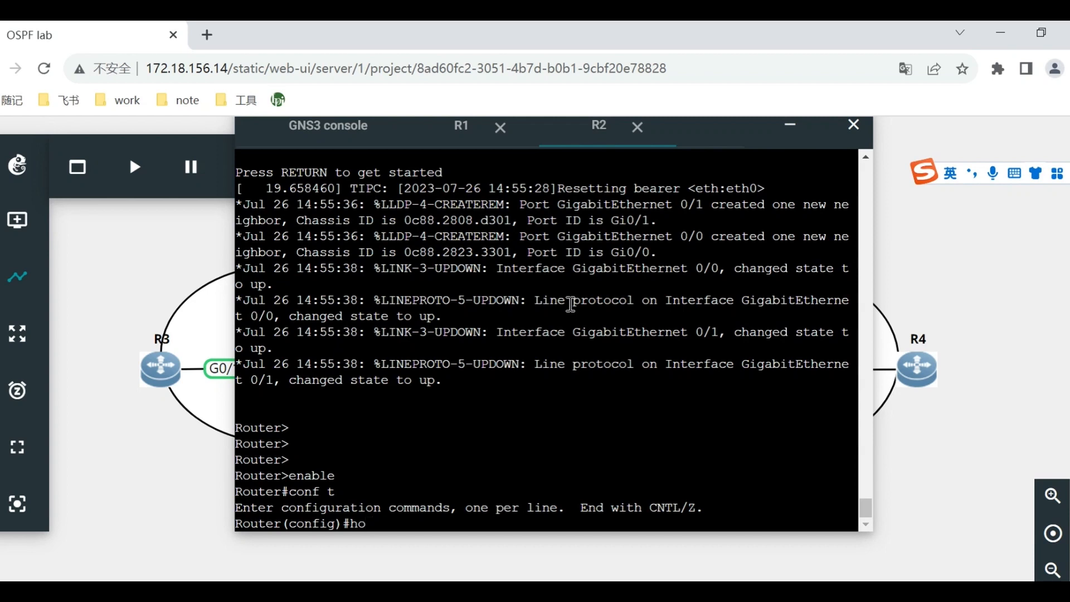
text(stname)
key(Caps_Lock)
text(R)
key(Caps_Lock)
text(2)
key(Return)
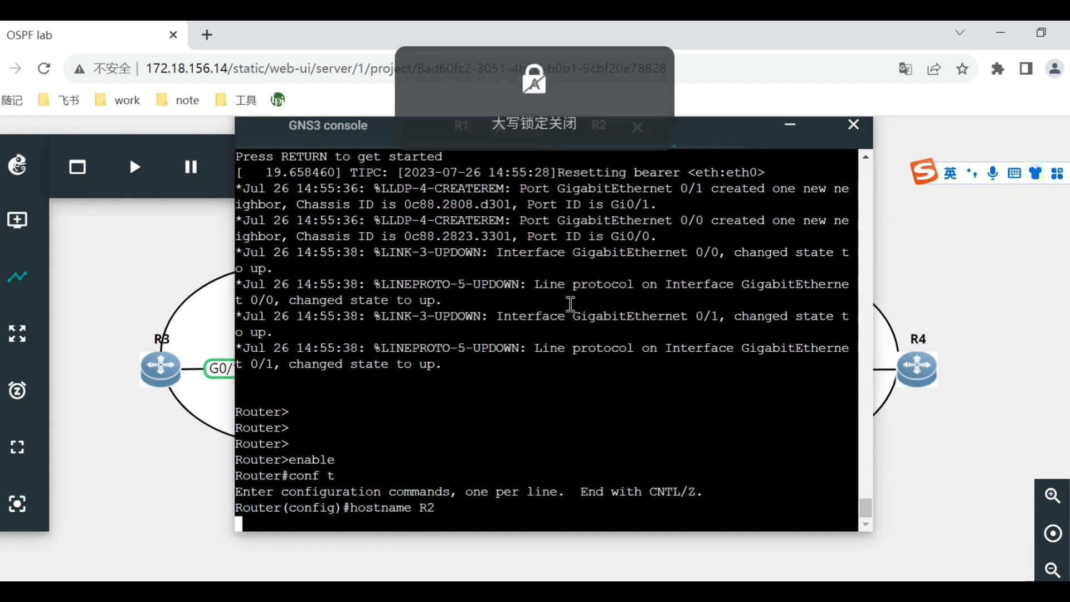
key(Return)
key(Return)
key(Return)
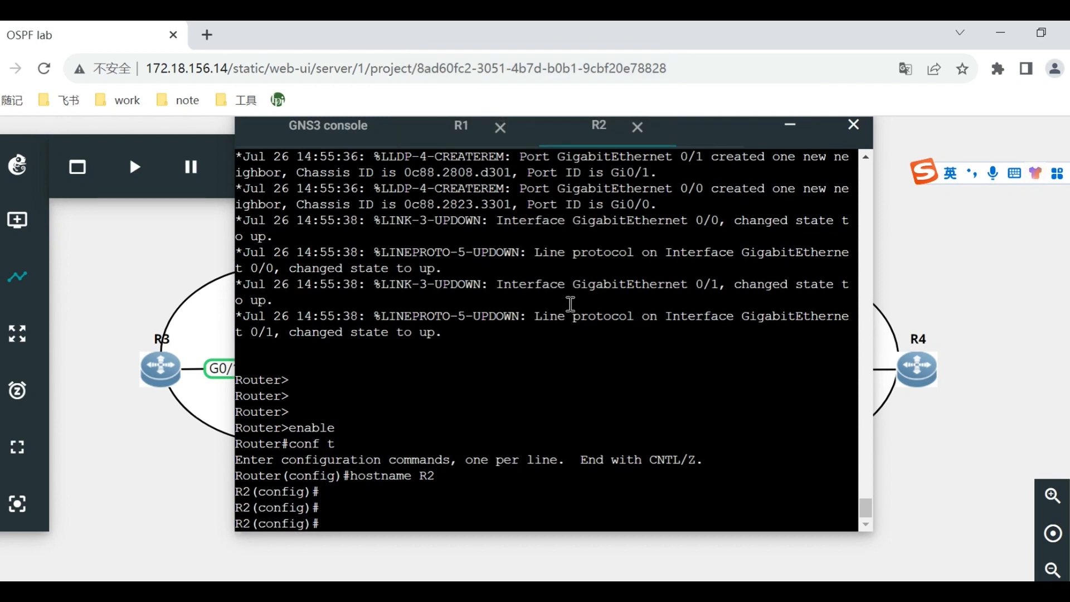
Configure R2's loopback interface lo0 with IP address 2.2.2.2 and prefix length 32, and exit the interface configuration.
text(int lo0)
key(Return)
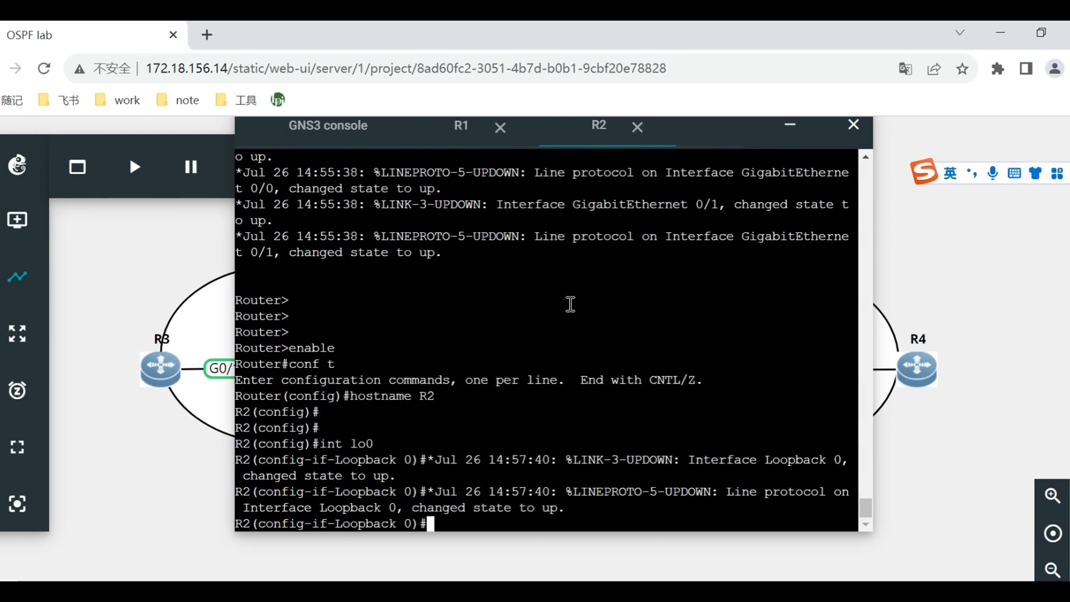
text(ip add 2.2.2.2)
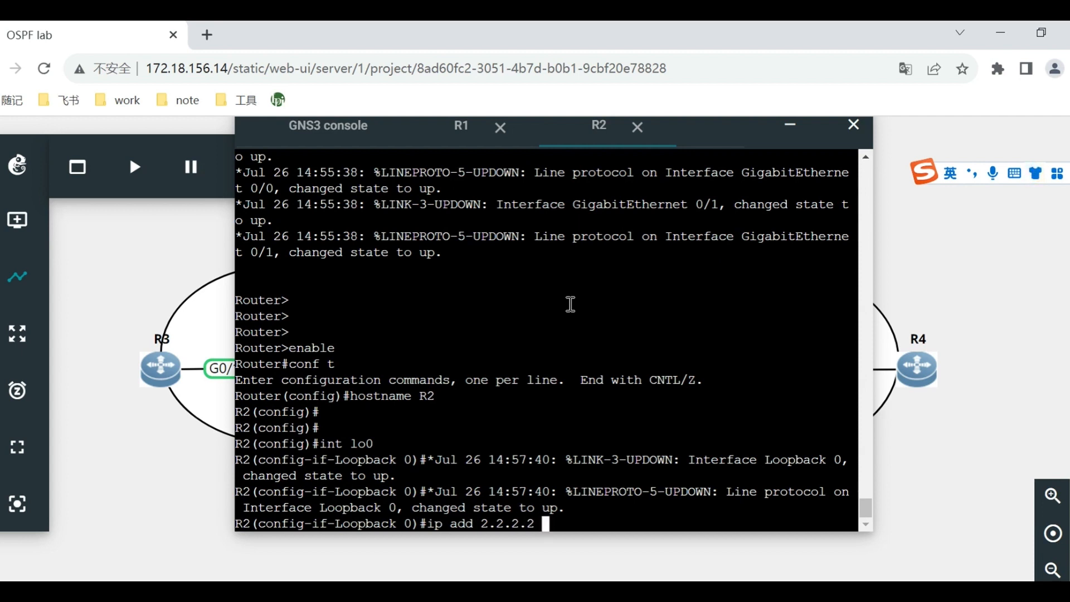
text(32)
key(Return)
text(exi)
key(Return)
Configure R2's interface g0/0 with IP address 12.1.1.2 and prefix length 24, and exit the interface configuration.
text(inter)
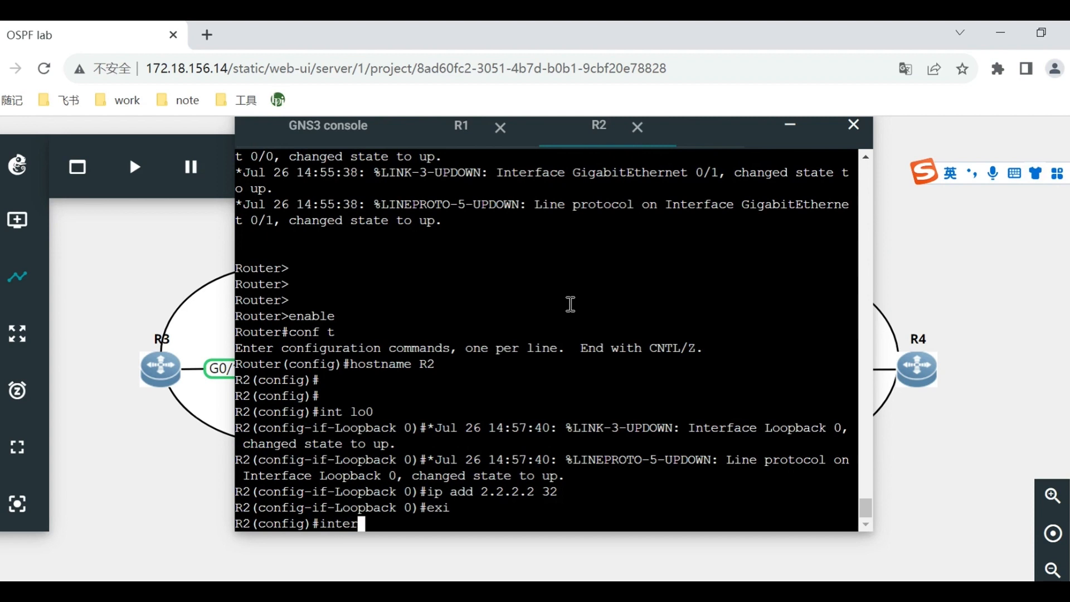
text( g0/0)
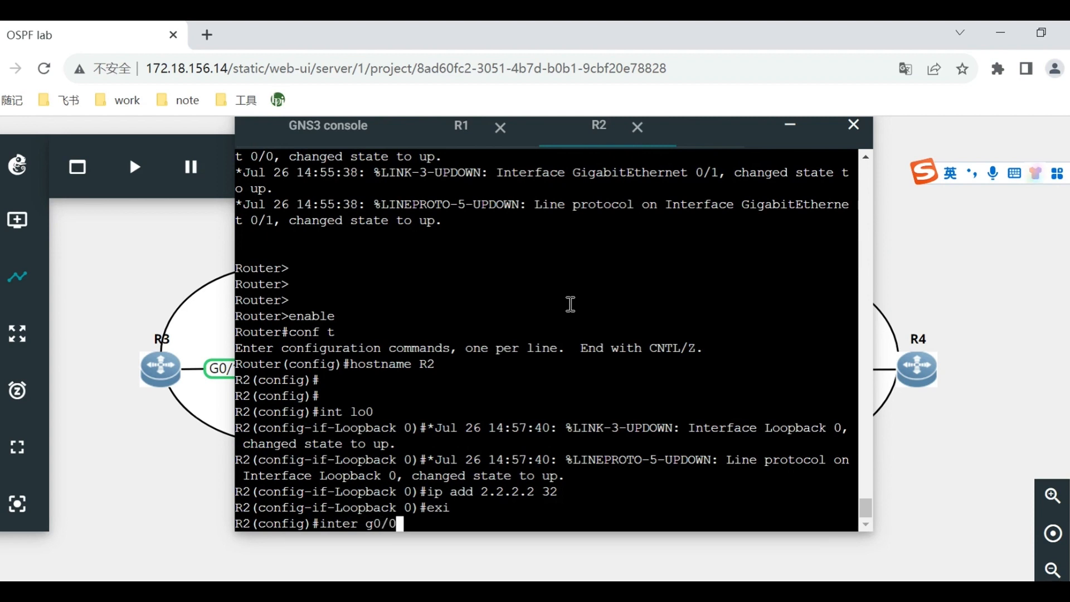
key(Return)
text(ip add )
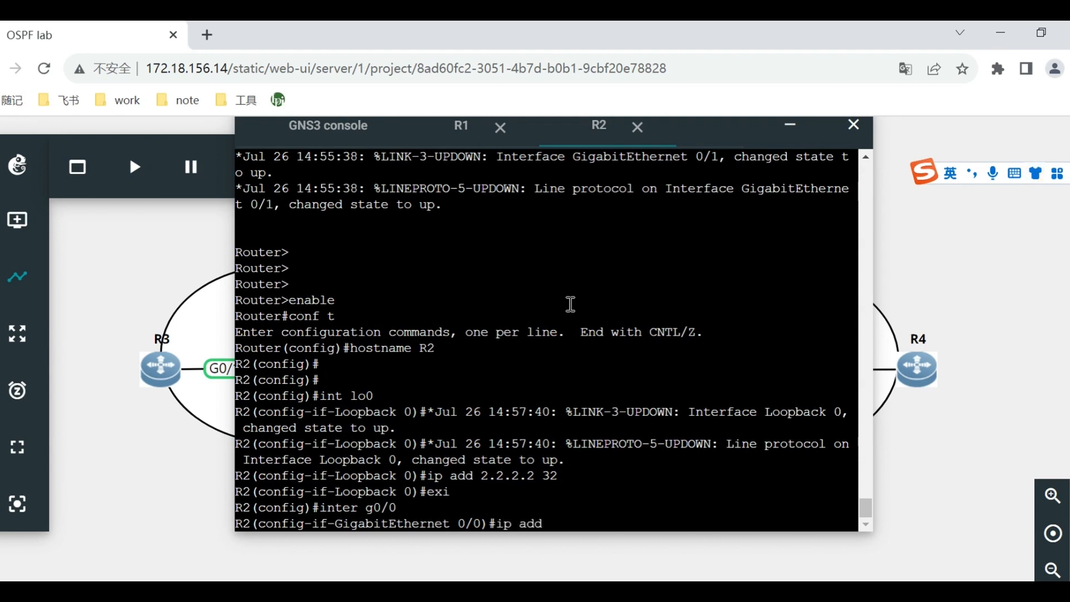
text(12.1.1.2 24)
key(Return)
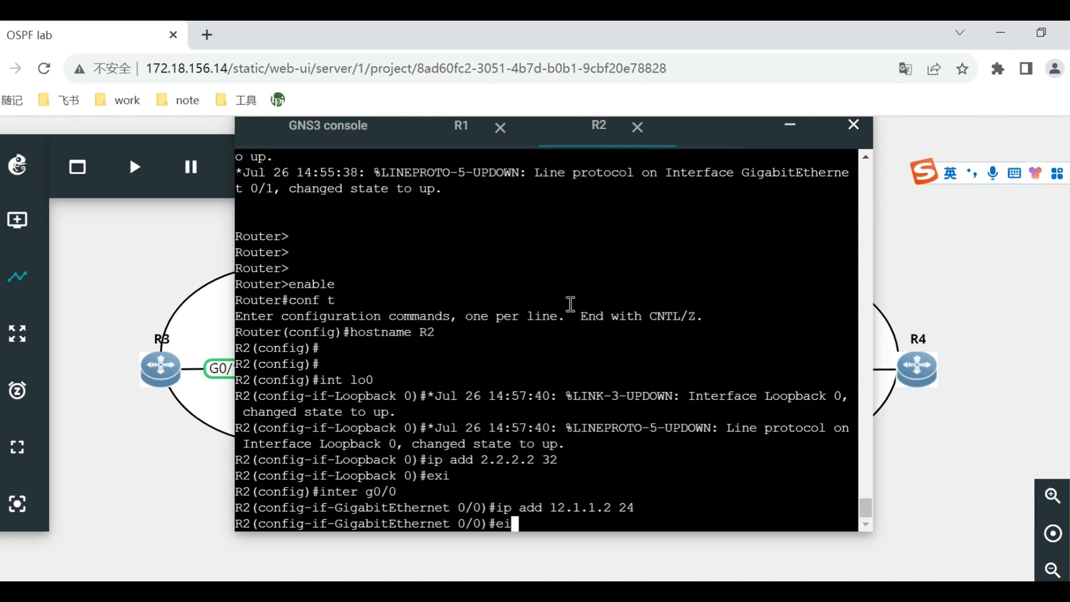
text(exi)
key(Return)
Configure R2's interface g0/1 with IP address 24.1.1.2 and prefix length 24, and exit the interface configuration.
text(ing)
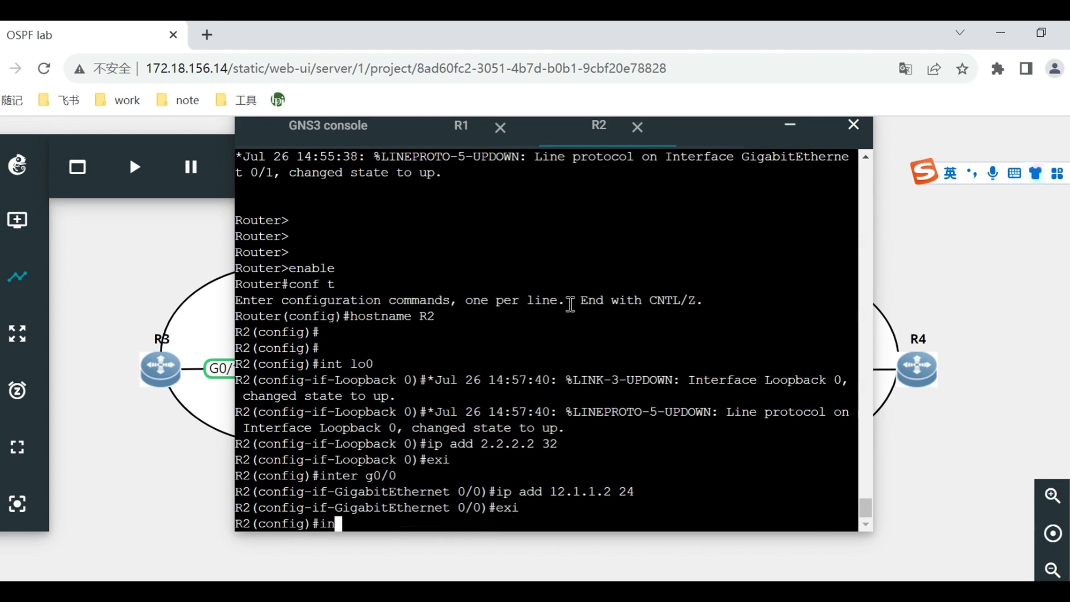
key(BackSpace)
key(BackSpace)
text(t g0/1)
key(Return)
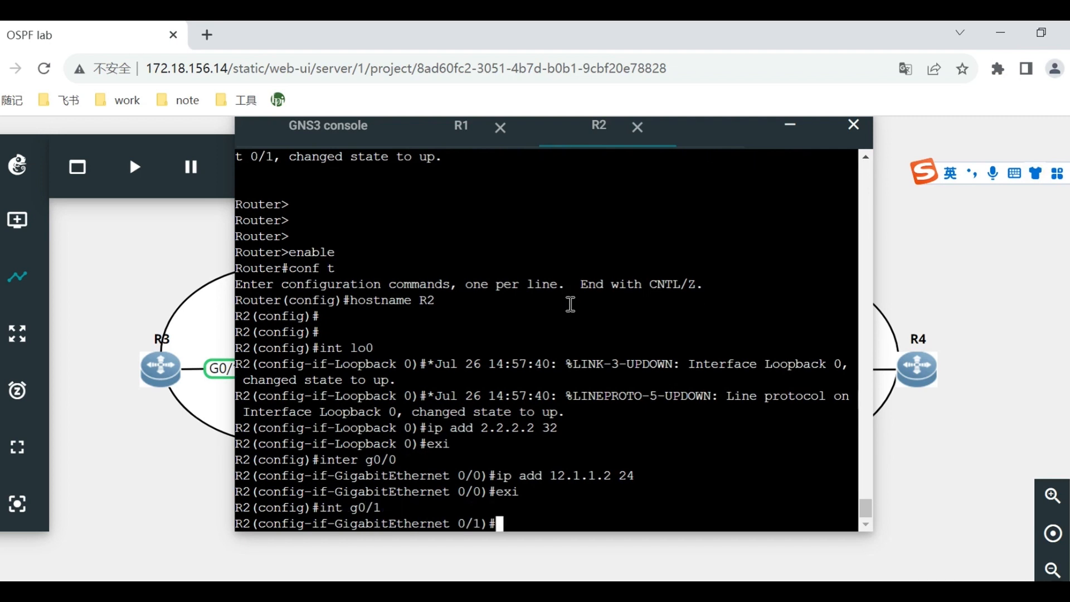
text(ip add 24.1.1)
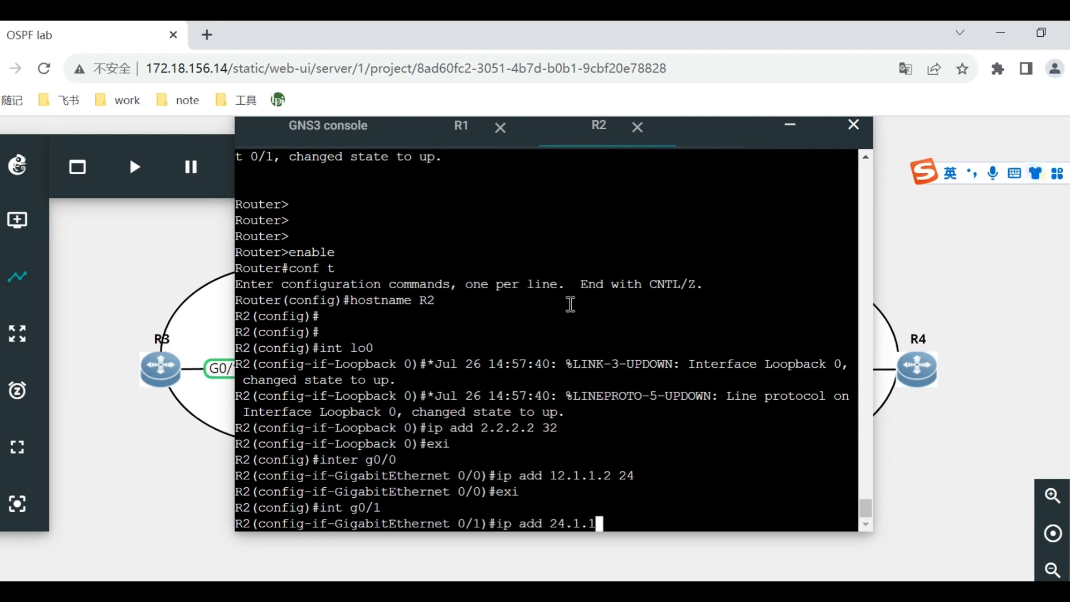
text(.2 24)
key(Return)
text(exi)
key(Return)
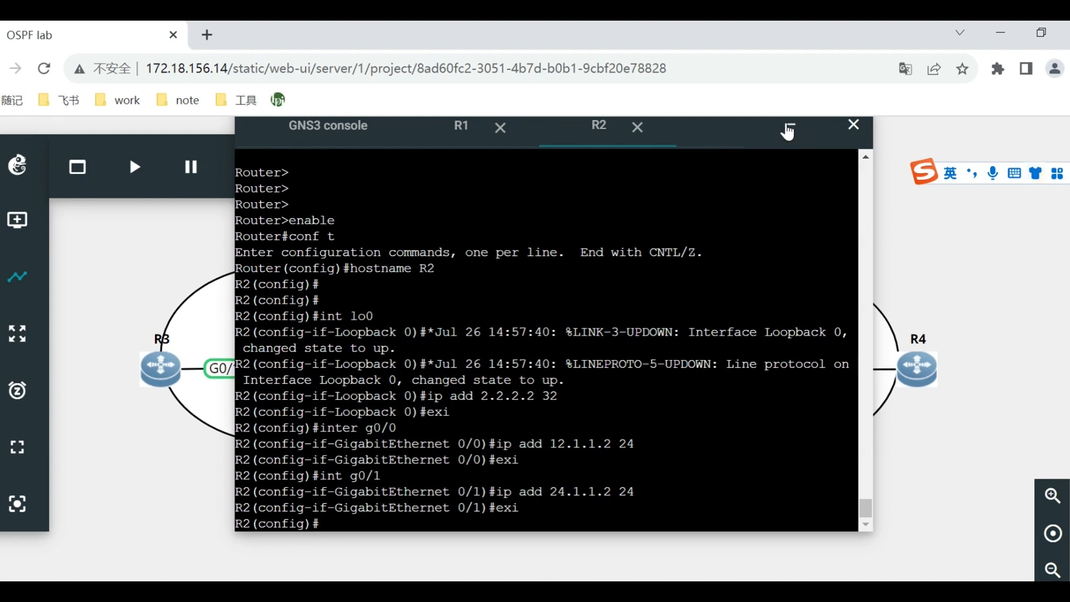
Open the console of router R3 from the topology and reposition the console window so its terminal is fully visible.
click(789, 125)
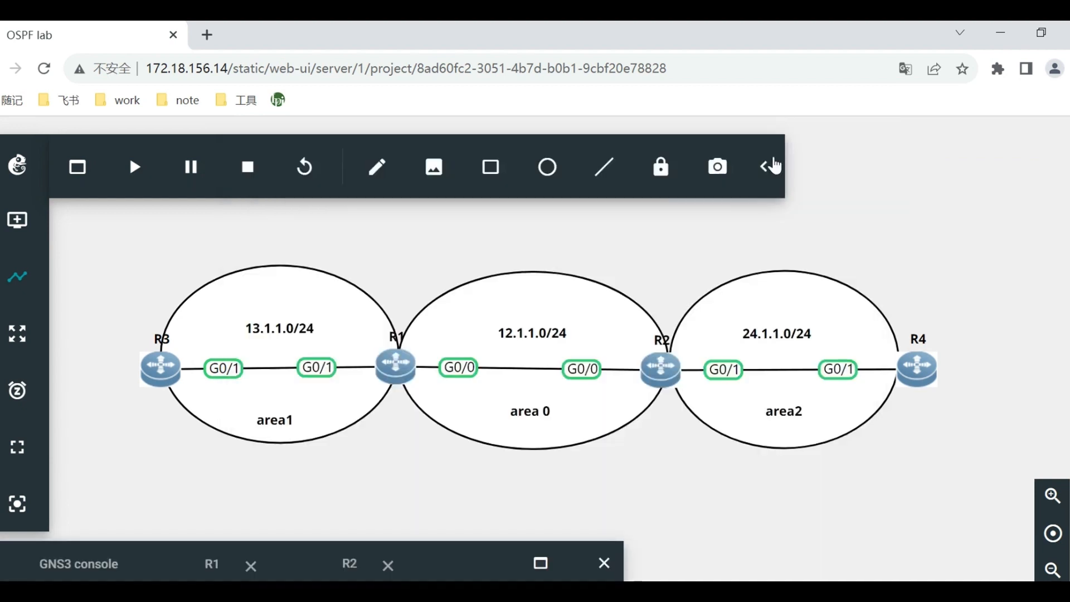
right_click(172, 370)
click(245, 251)
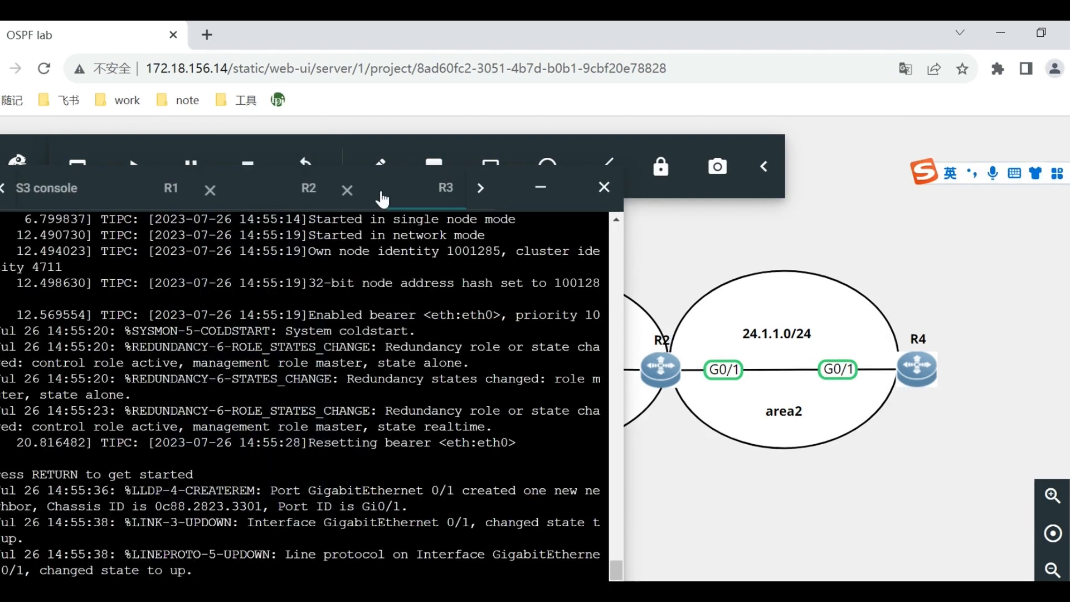
drag(560, 185, 821, 113)
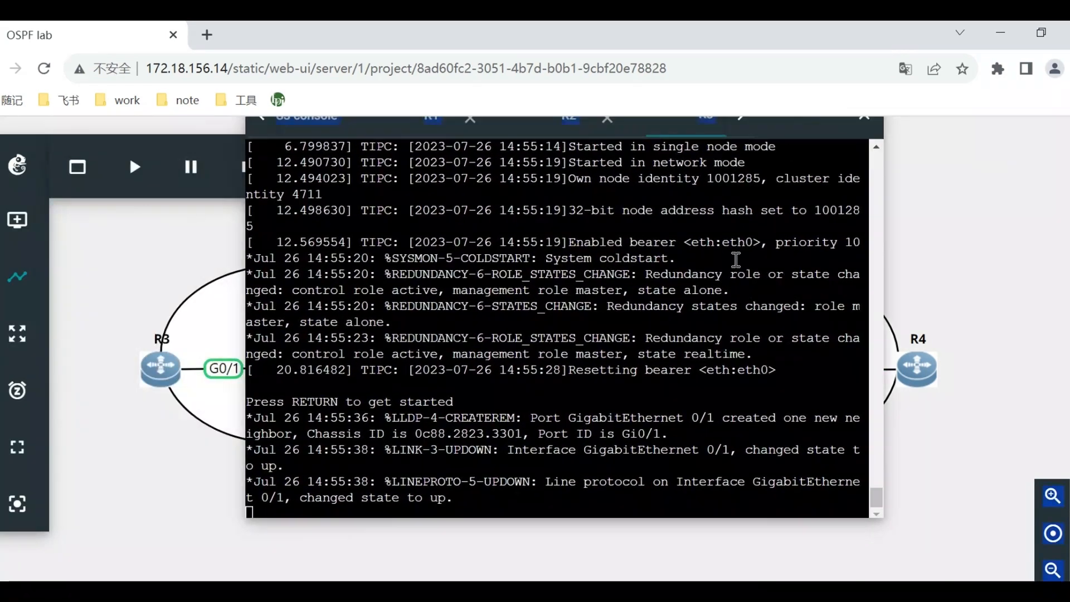
drag(714, 274, 710, 283)
Enter privileged mode and global configuration mode in the R3 console with enable and conf t.
key(Return)
key(Return)
key(Return)
text(enable)
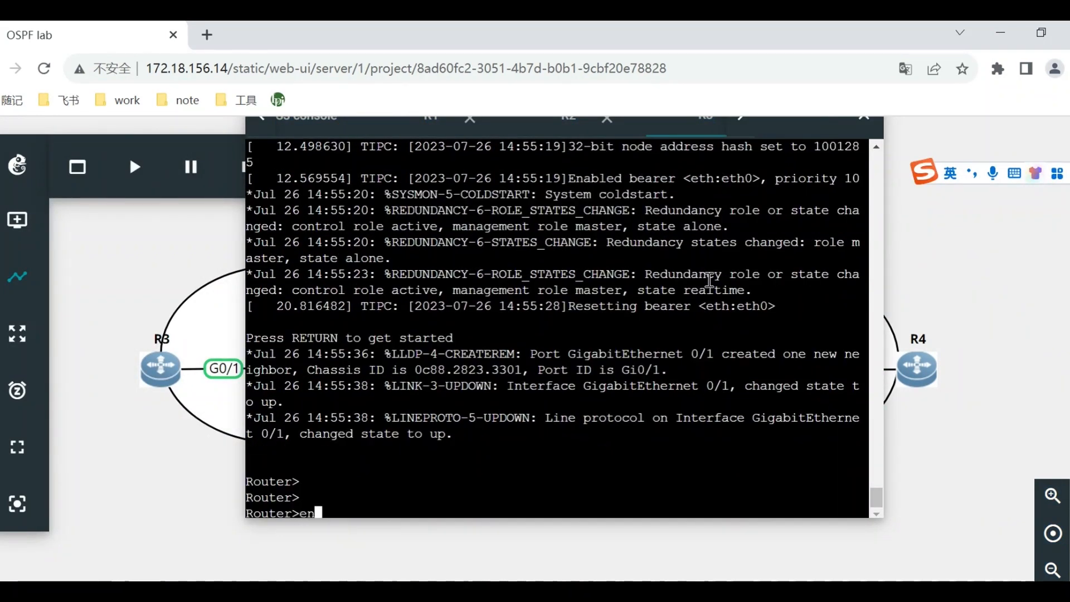
key(Return)
text(conf t)
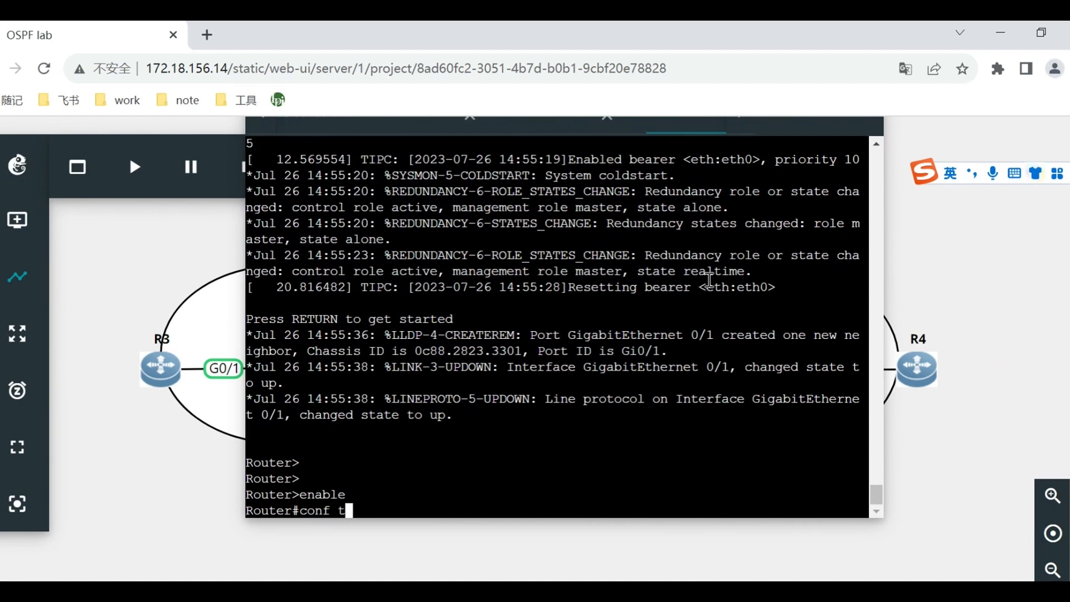
key(Return)
Set the third router's hostname to R3 with the hostname command.
text(ho)
text(stname )
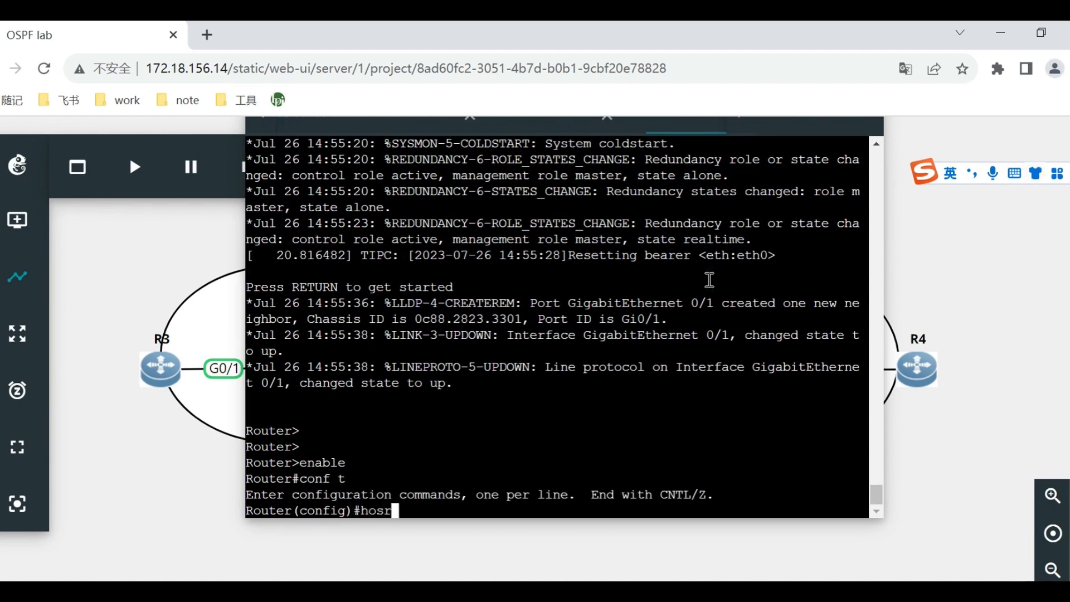
text(R3)
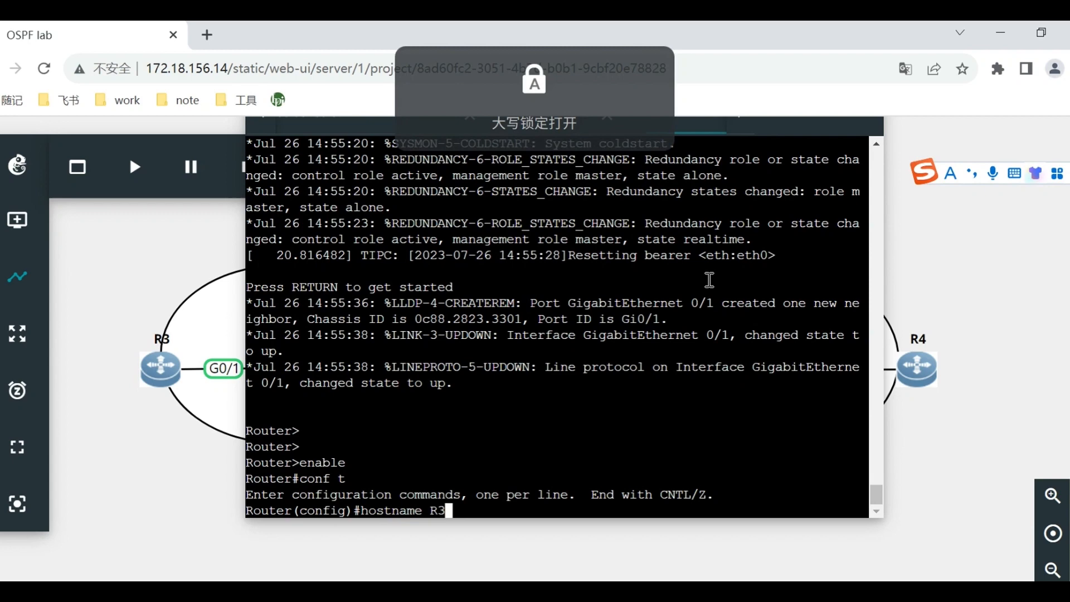
key(Return)
Configure R3's loopback interface lo0 with IP address 3.3.3.3 and prefix length 32, and exit the interface configuration.
text(e)
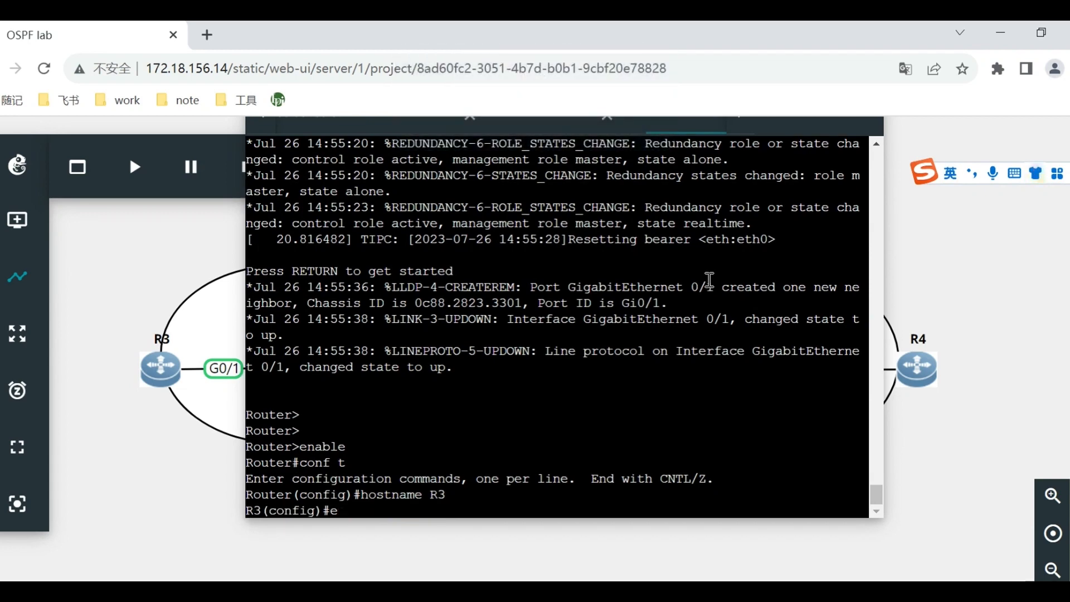
key(BackSpace)
key(BackSpace)
text(int lo0)
key(Return)
text(ip add 3.3.3.3)
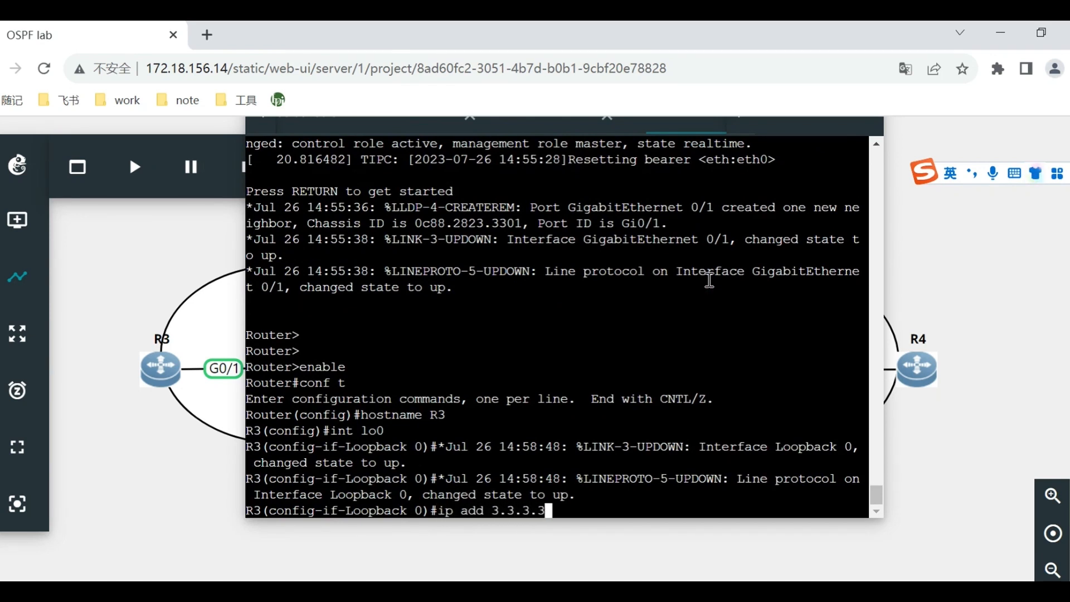
text( 232)
key(Return)
text(exi)
key(Return)
Configure R3's interface g0/1 with IP address 13.1.1.3 and prefix length 24, and exit the interface configuration.
text(i)
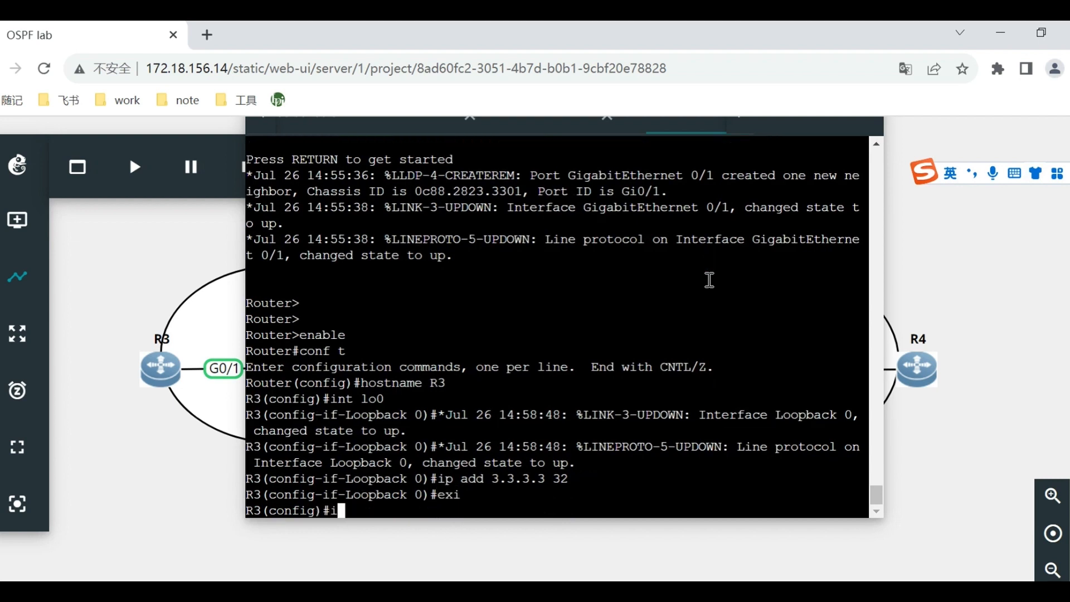
text(nt g0.1)
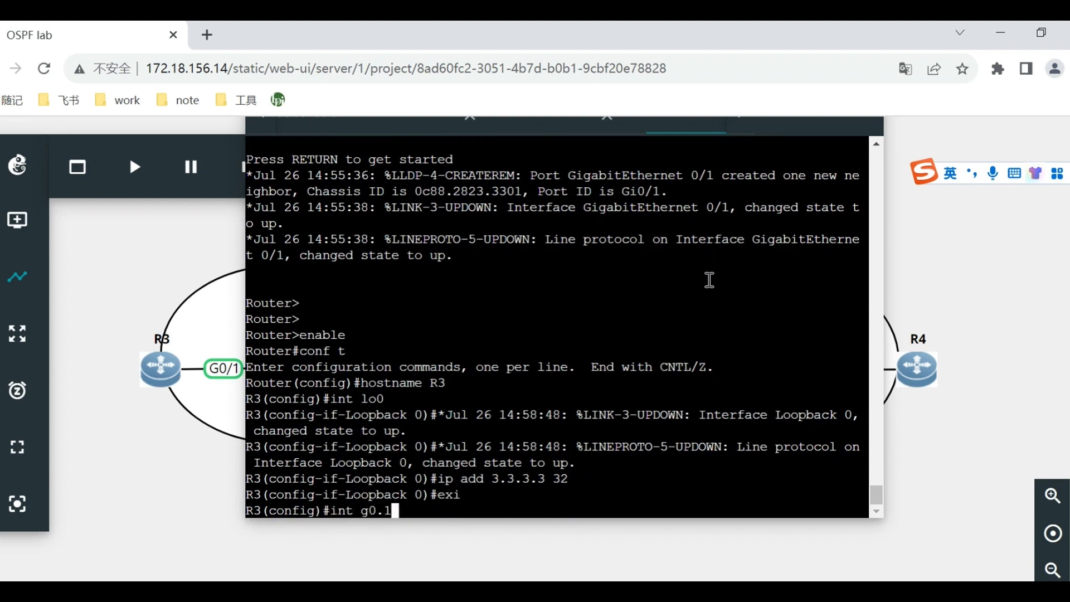
key(Return)
key(Up)
key(BackSpace)
key(BackSpace)
text(/1)
key(Return)
text(ip add)
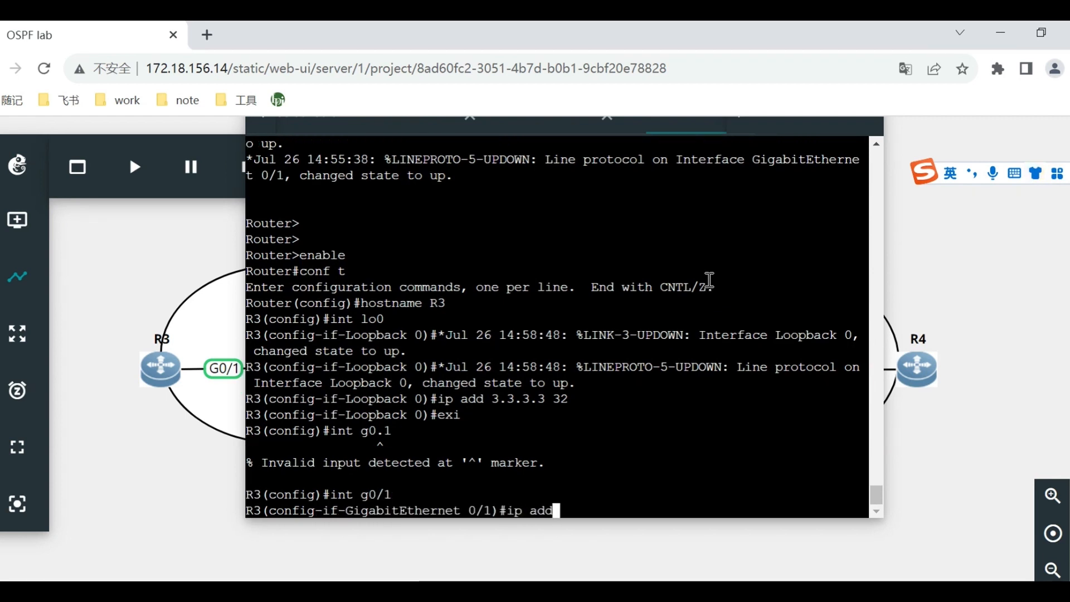
text( 13.1.1.)
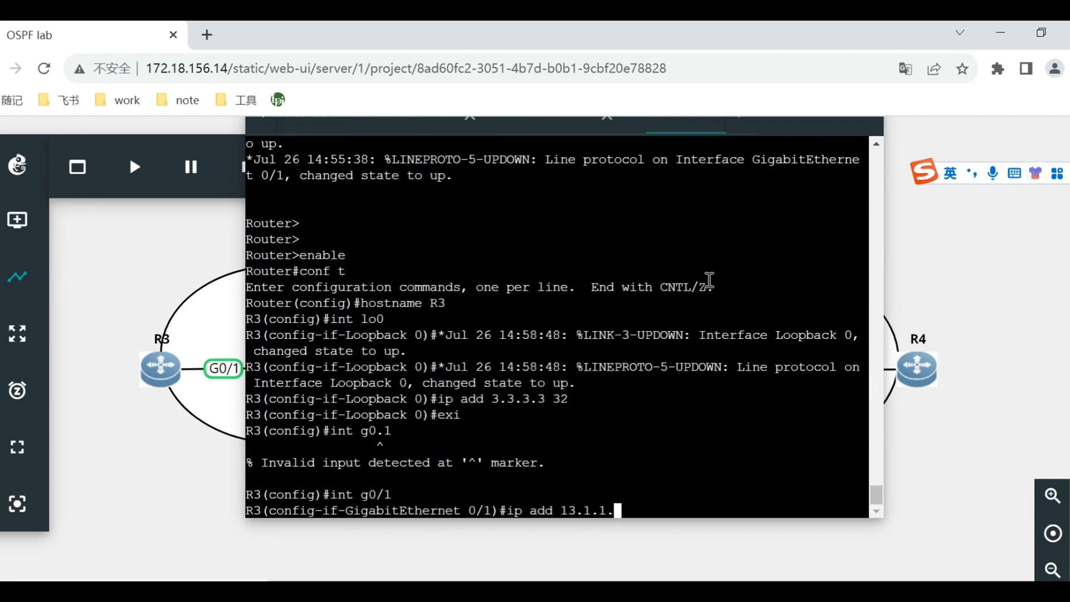
text(3 24)
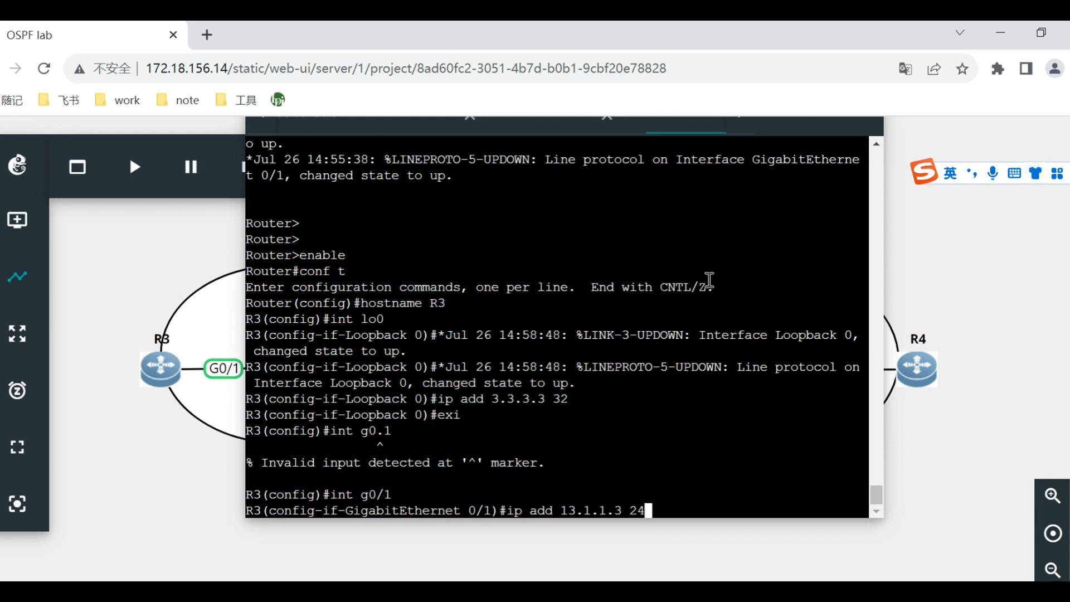
key(Return)
text(exi)
key(Return)
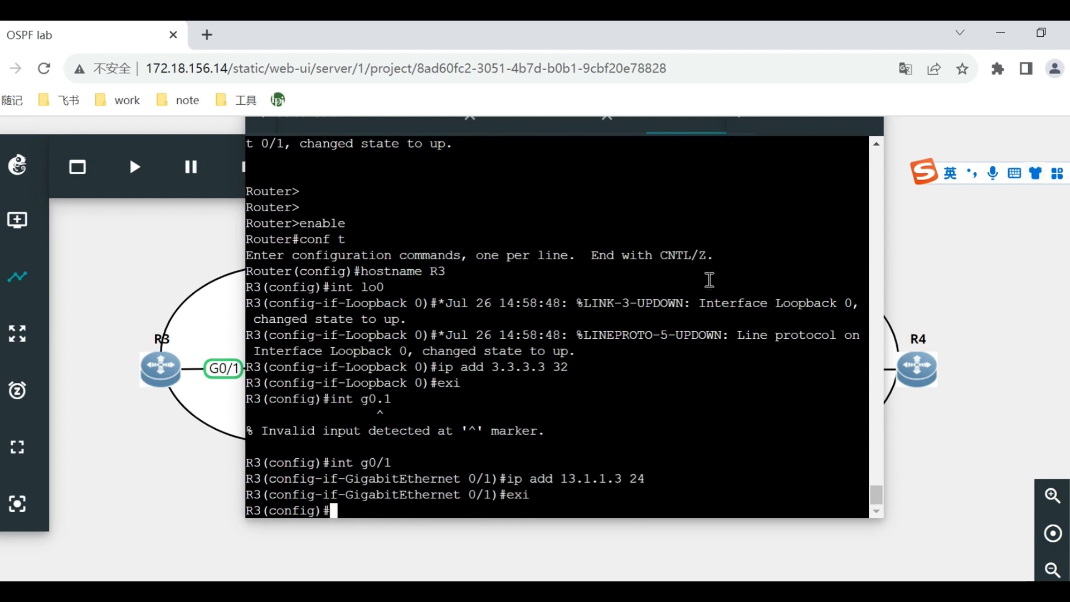
Open the console of router R4, collapse the project toolbar and reposition the console window over the topology.
right_click(928, 382)
click(977, 260)
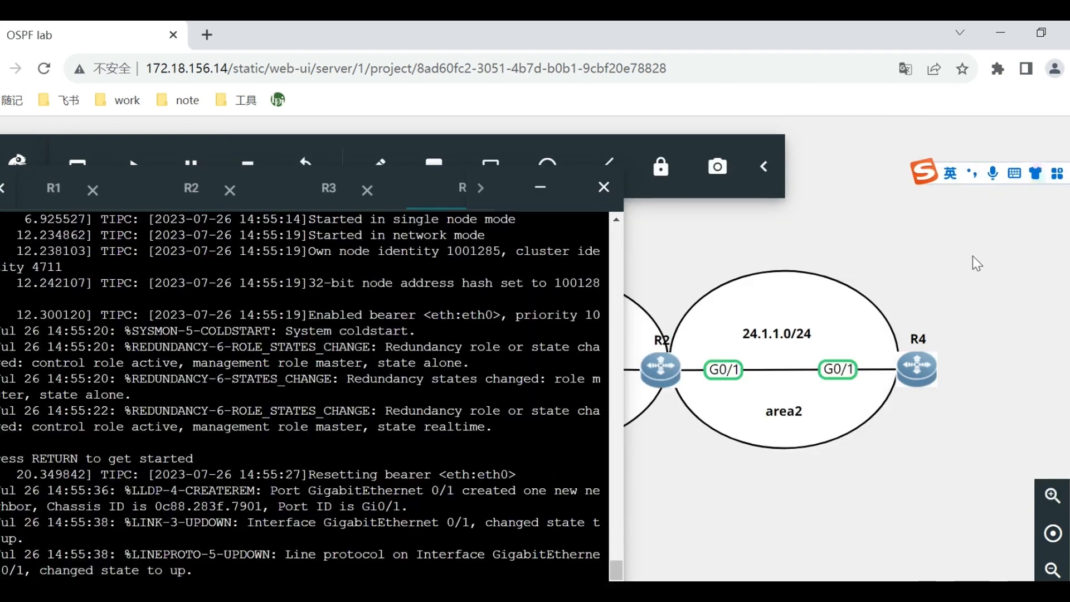
drag(595, 185, 753, 187)
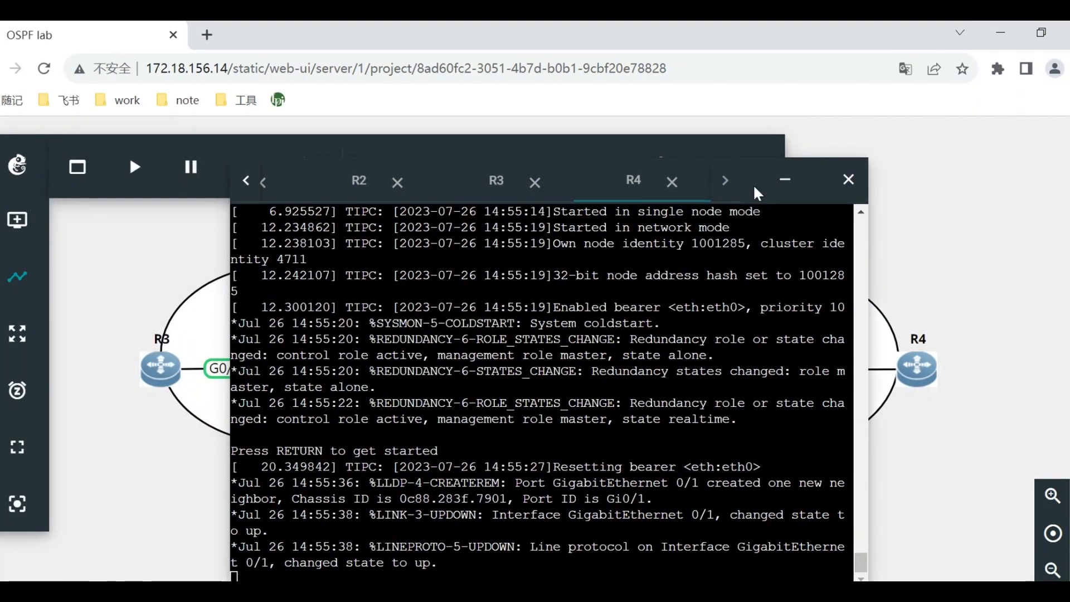
click(781, 183)
click(762, 168)
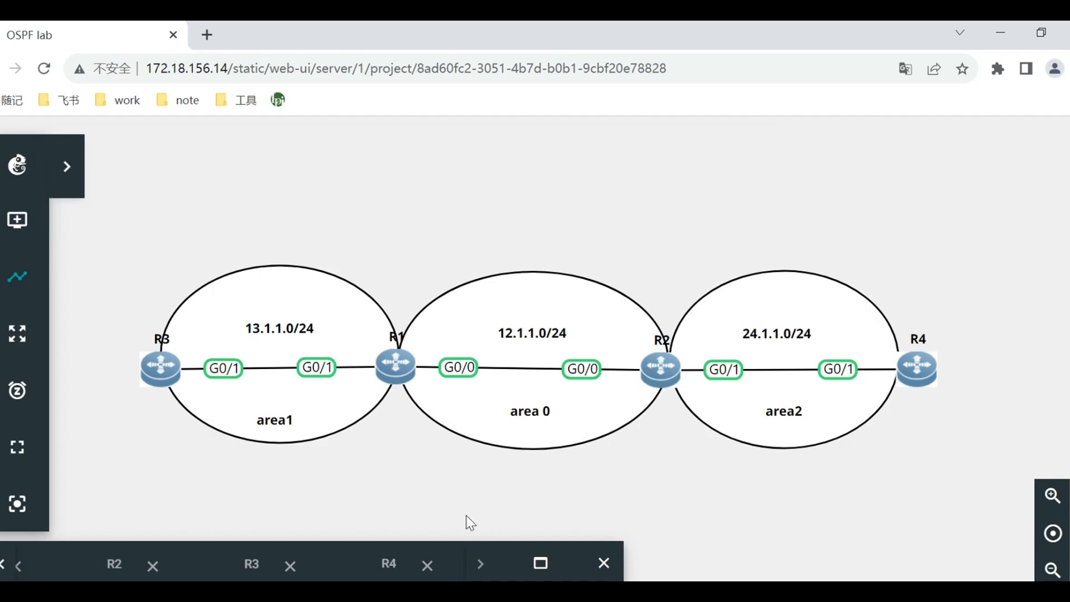
click(540, 563)
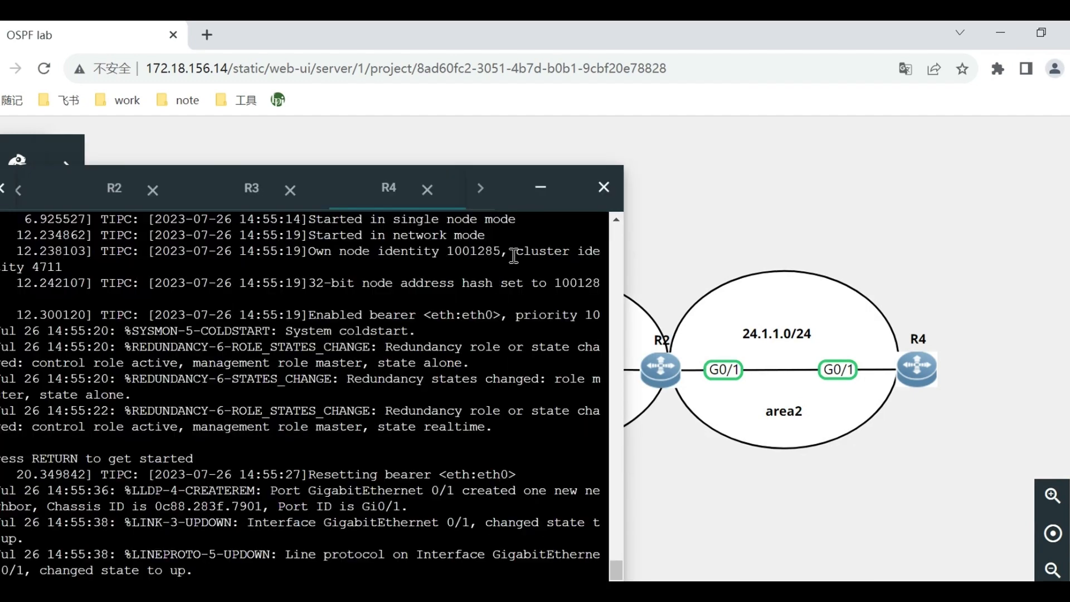
drag(517, 169, 778, 158)
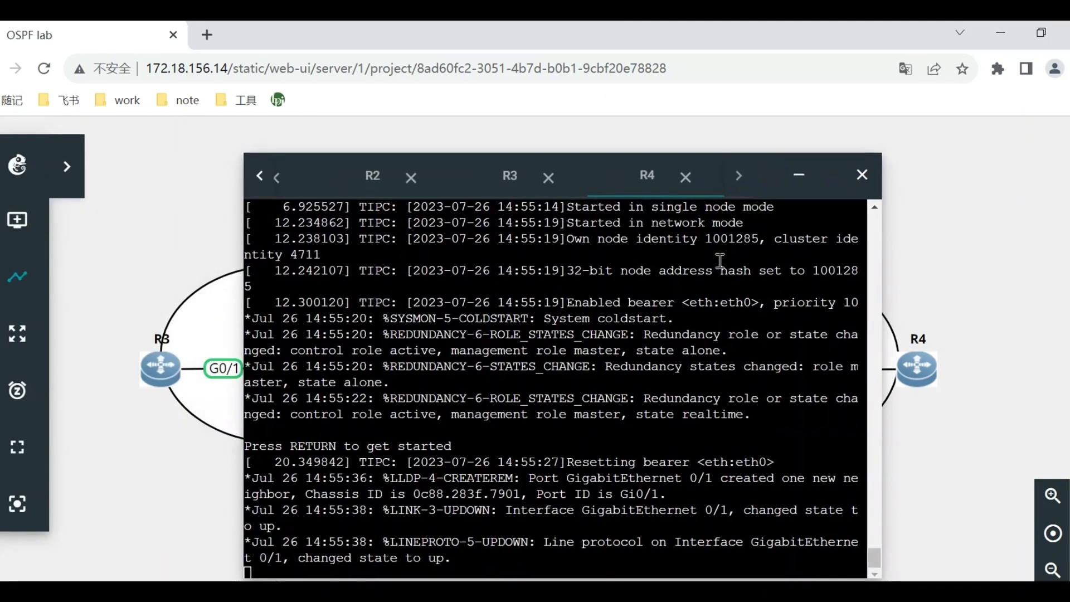
Enter privileged mode and global configuration mode in the R4 console with enable and conf t.
key(Return)
key(Return)
text(enable)
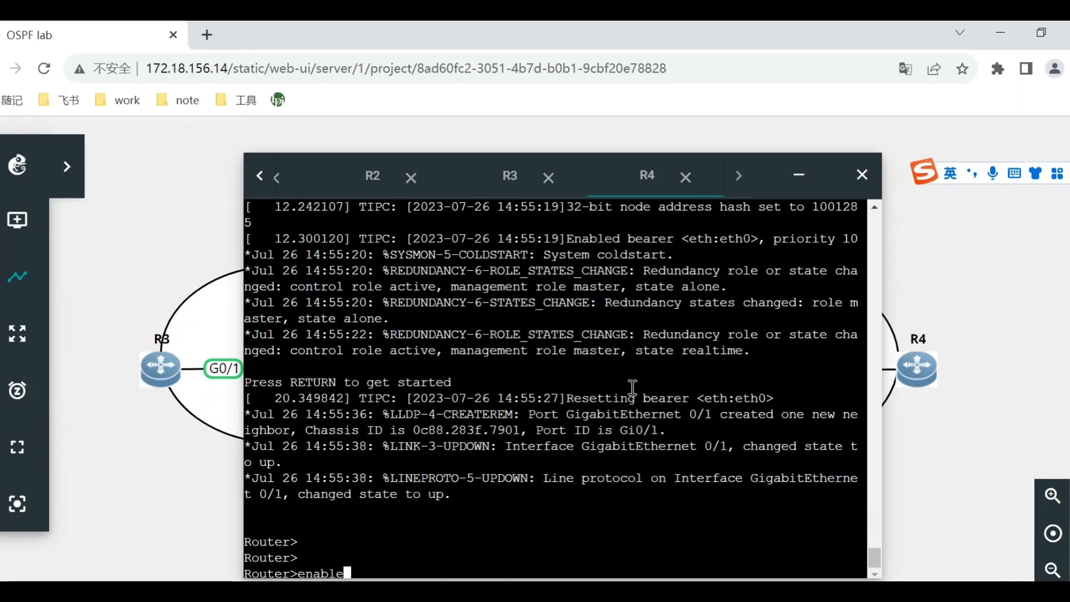
key(Return)
text(conf t)
key(Return)
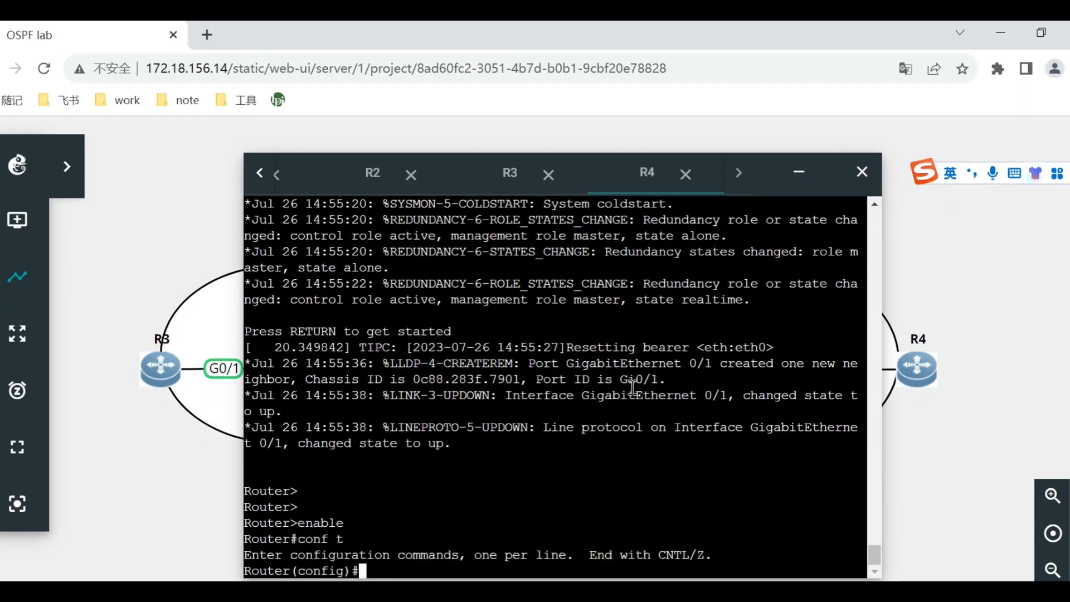
Set the fourth router's hostname to R4 with the hostname command.
text(hostname)
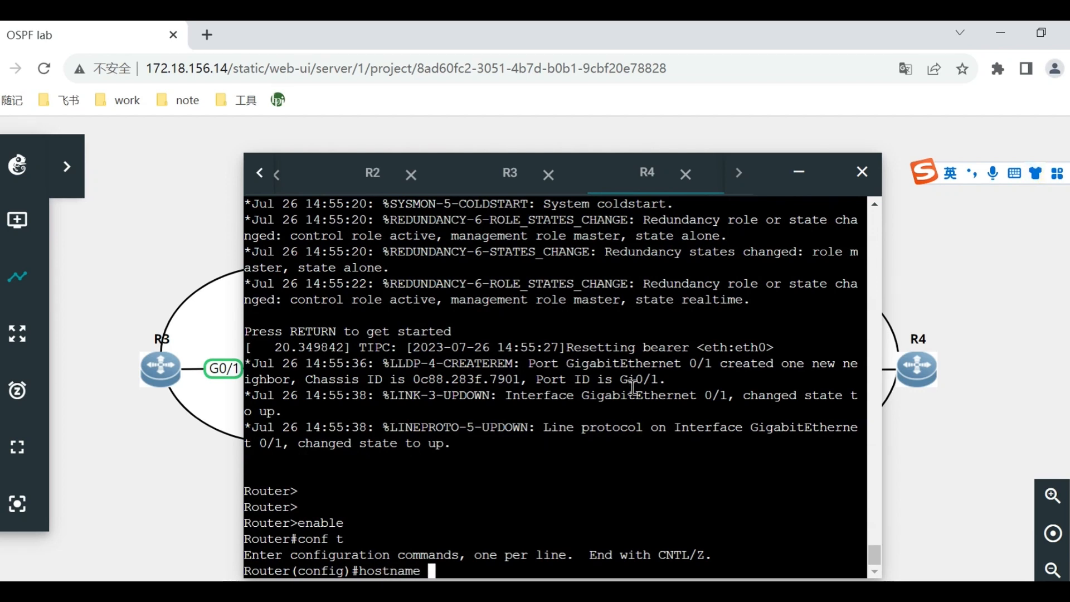
key(Caps_Lock)
text(R4)
key(Caps_Lock)
key(Return)
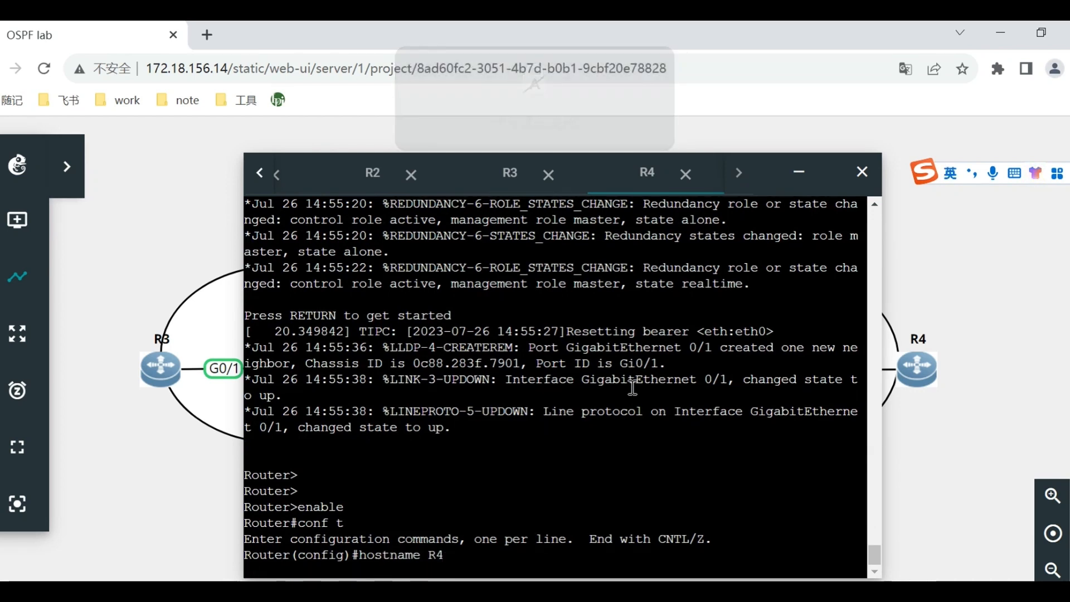
key(Return)
key(Return)
key(Return)
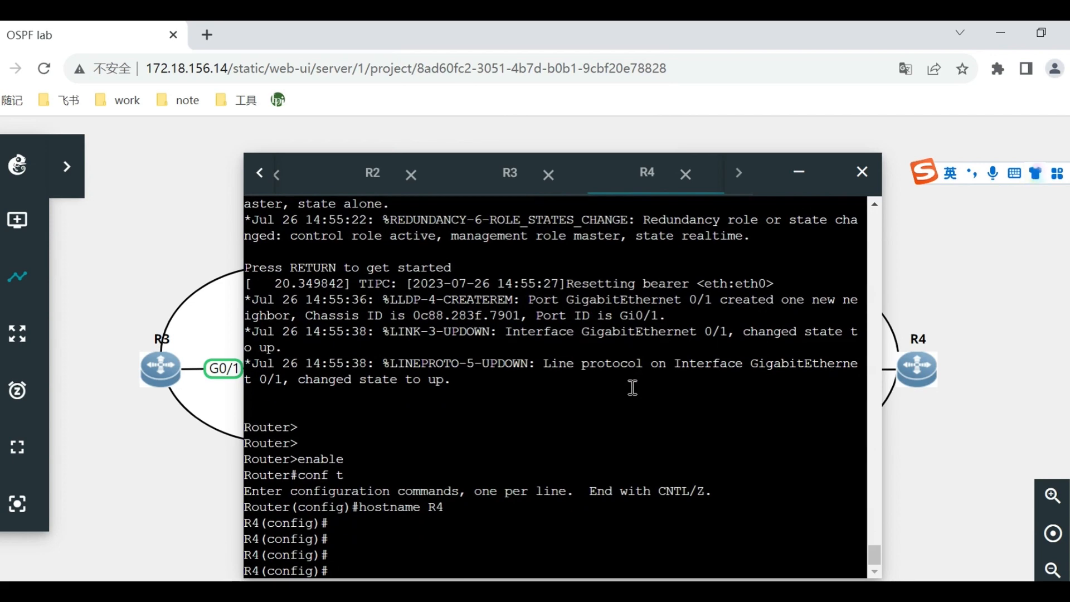
Configure R4's loopback interface lo0 with IP address 4.4.4.4 and prefix length 32, and exit the interface configuration.
text(int lo0)
key(Return)
text(ip add )
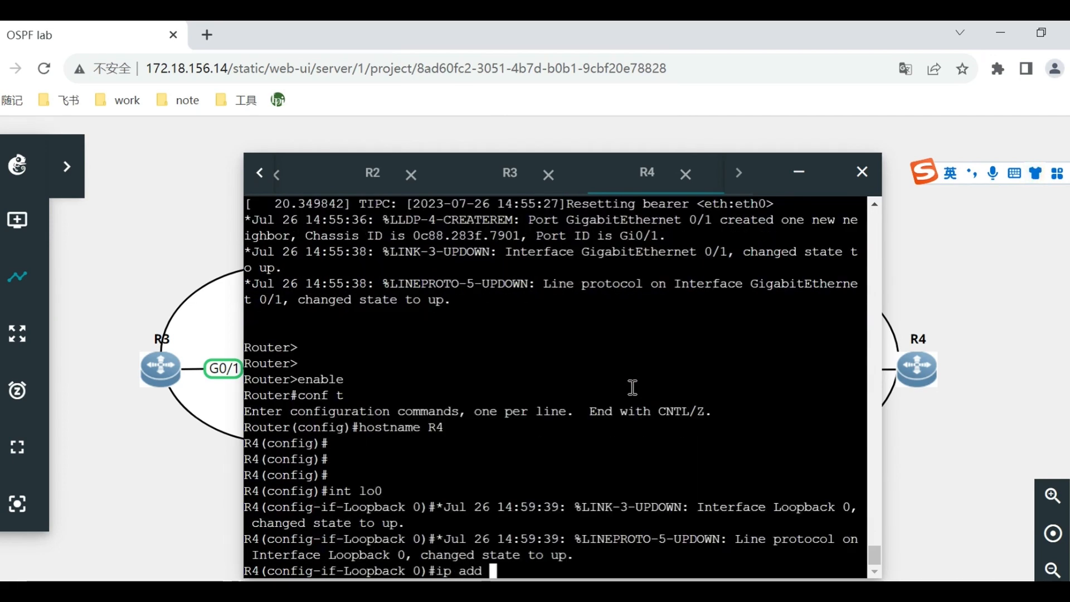
text(4.4.4.4 32)
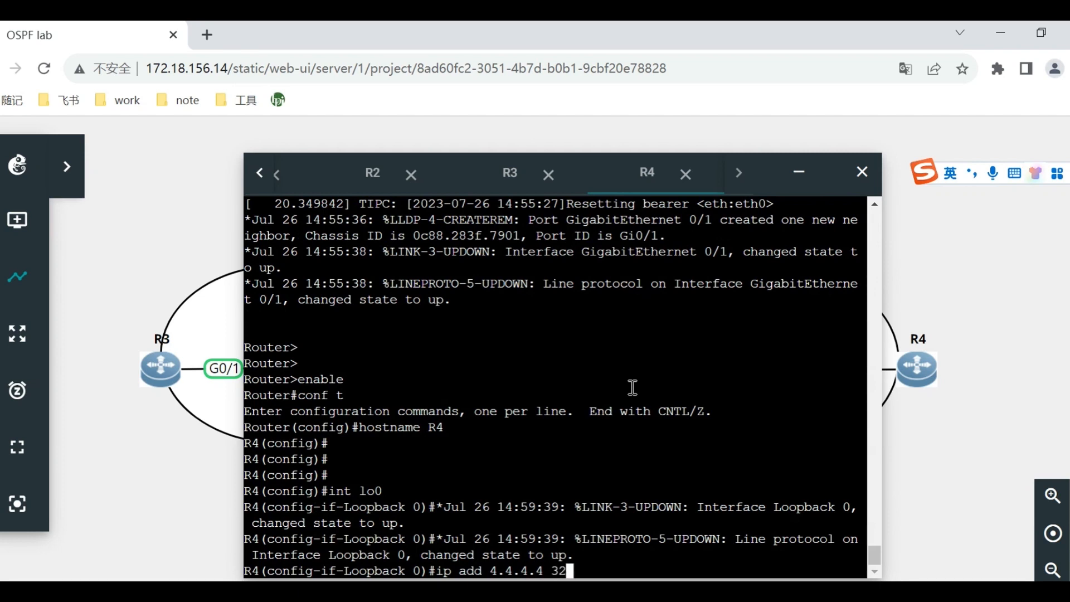
key(Return)
text(exi)
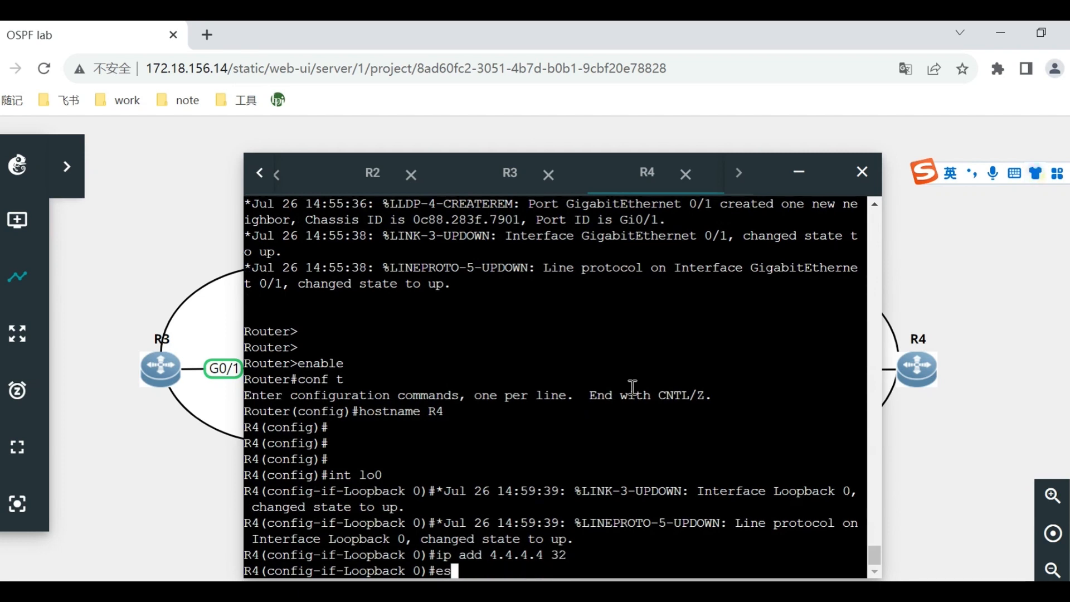
key(Return)
Configure R4's interface g0/1 with IP address 24.1.1.4 and prefix length 24, and return to privileged mode with end.
text(int g0)
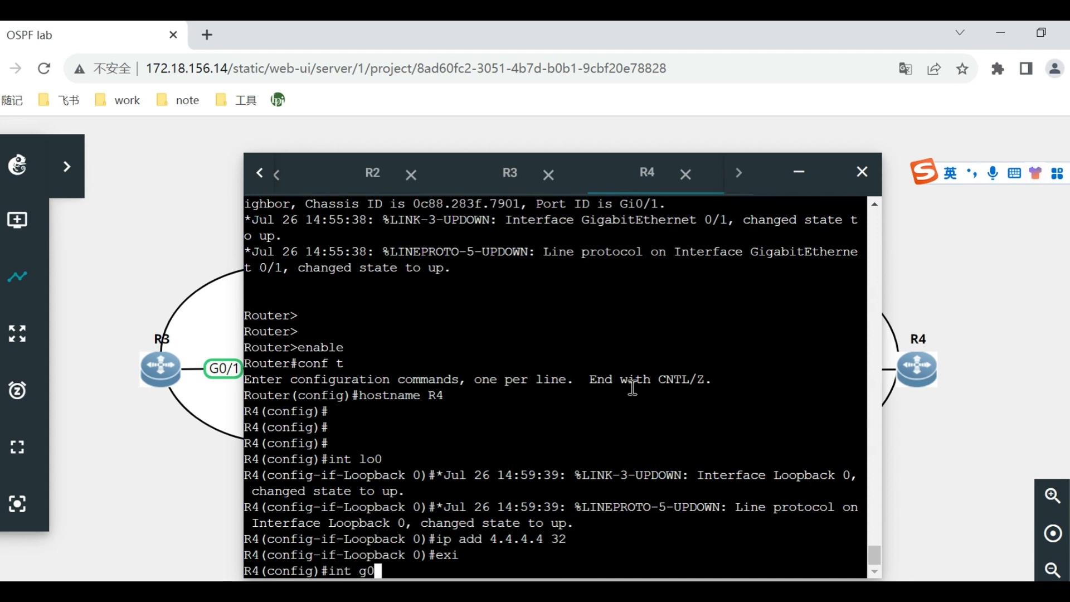
text(/1)
key(Return)
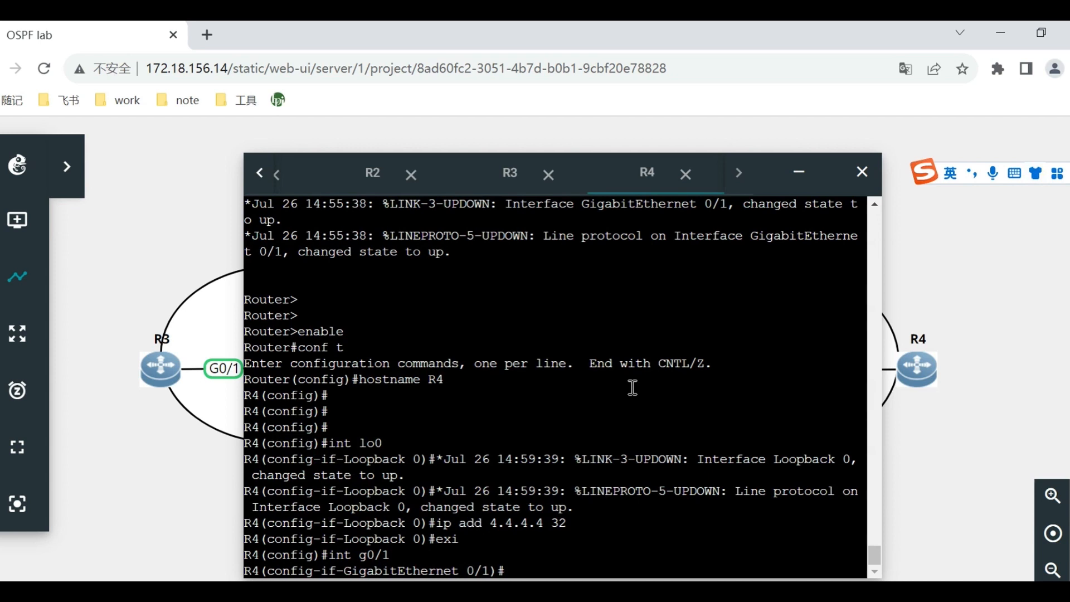
text(ip add 24)
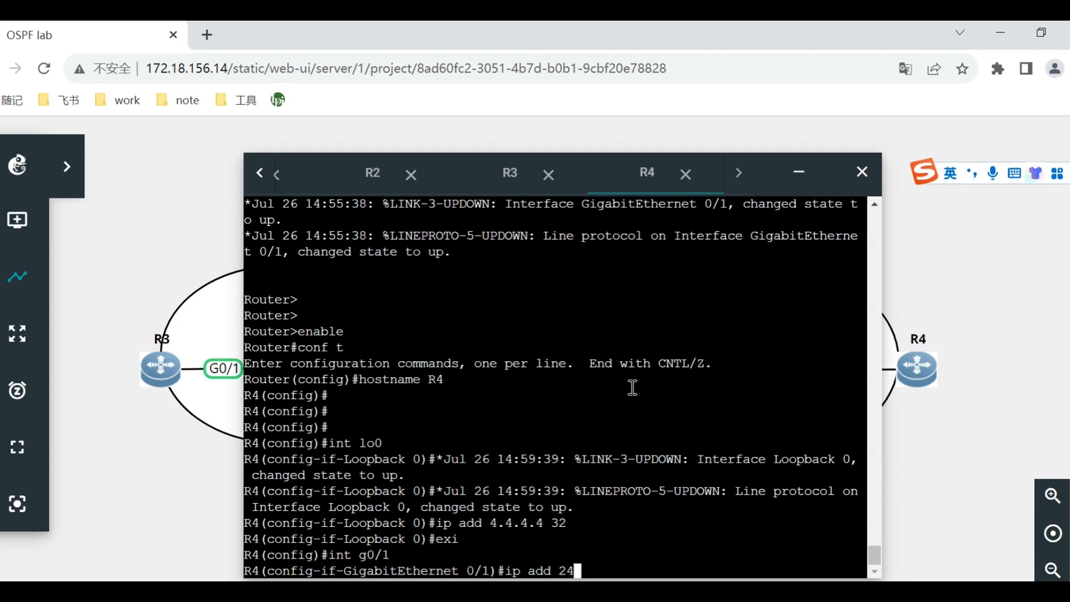
text(.1.1.)
text(4 255)
key(BackSpace)
key(BackSpace)
key(BackSpace)
text(24)
key(Return)
text(end)
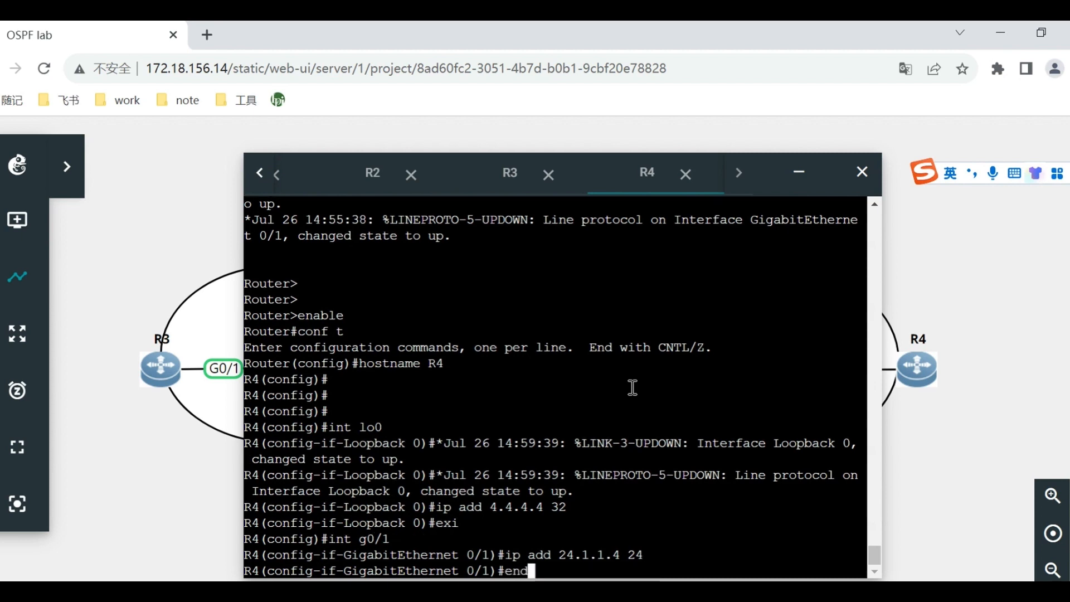
key(Return)
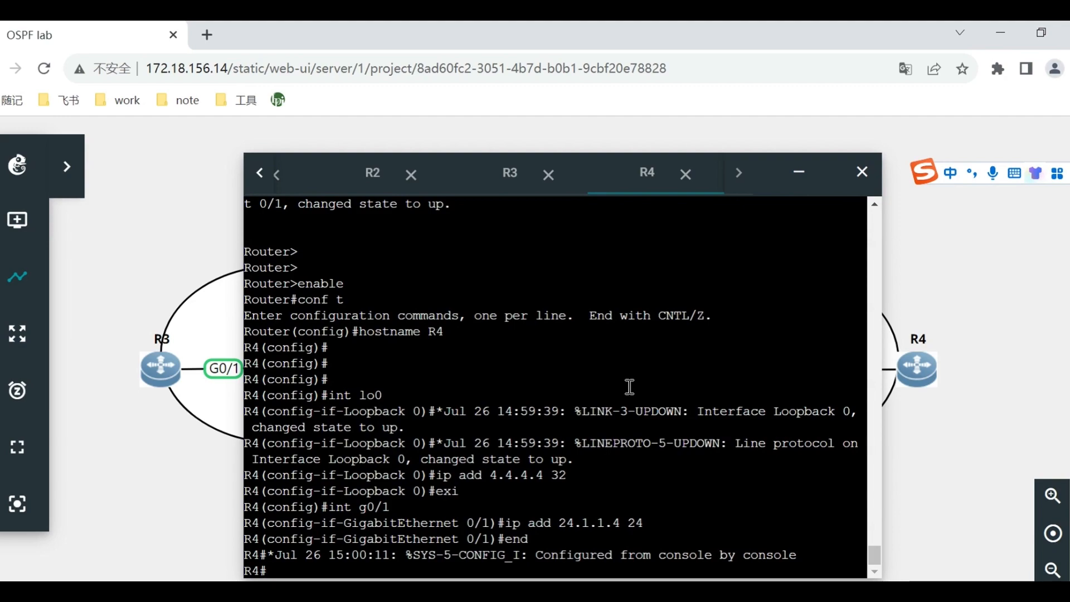
Check the basic IP and loopback configuration in the Word experiment guide, and switch back to the GNS3 console.
click(564, 590)
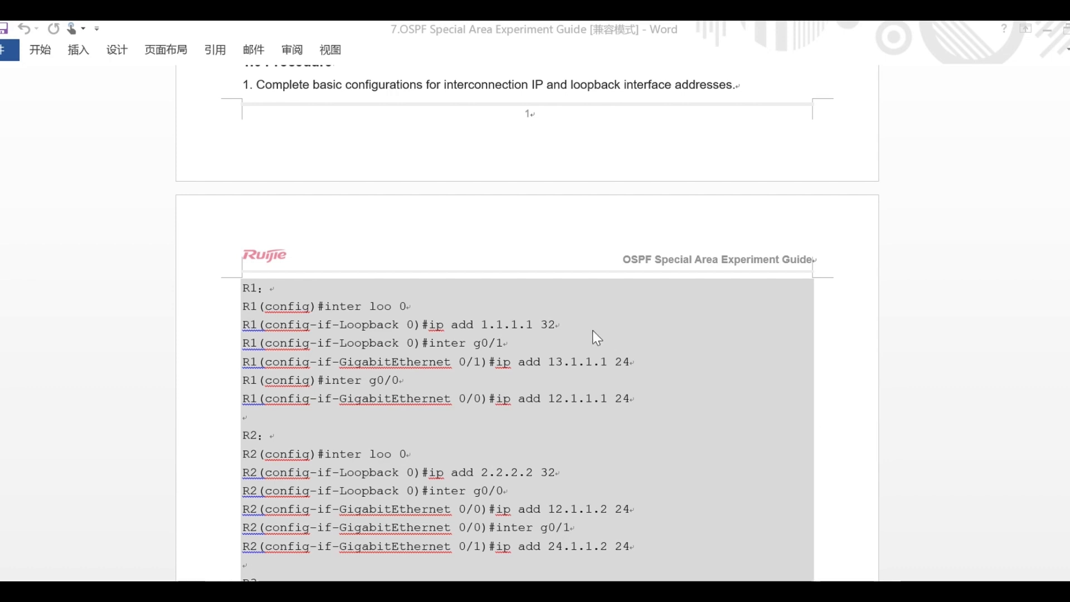
click(239, 590)
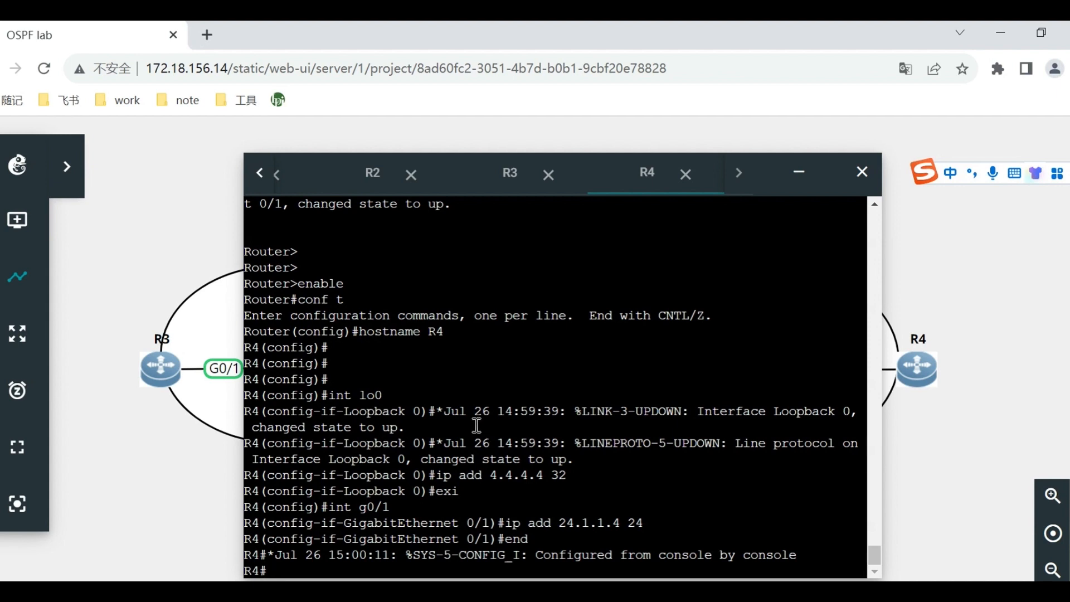
Close all open router console sessions and the console window to reveal the topology.
click(278, 177)
click(278, 177)
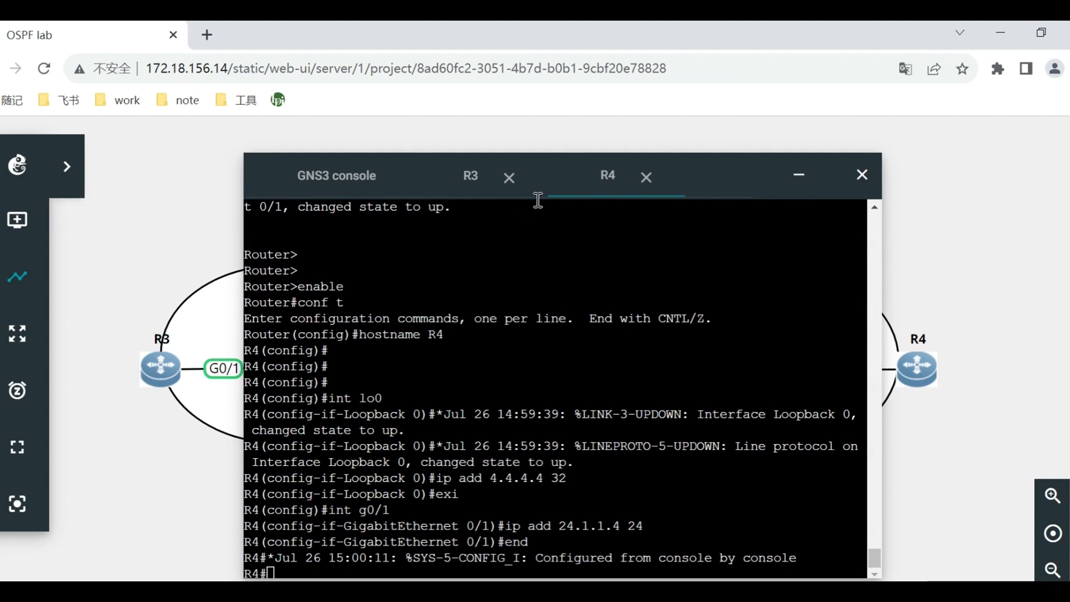
click(510, 176)
click(509, 176)
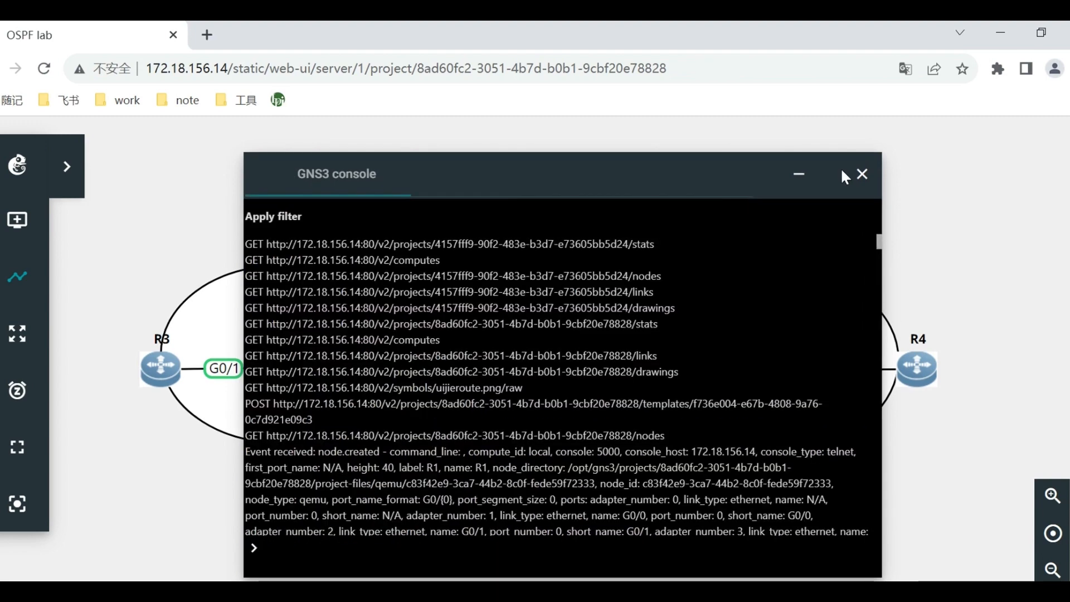
click(860, 175)
Open R1's web console, move the window fully into view and bring up the R1 prompt.
right_click(410, 368)
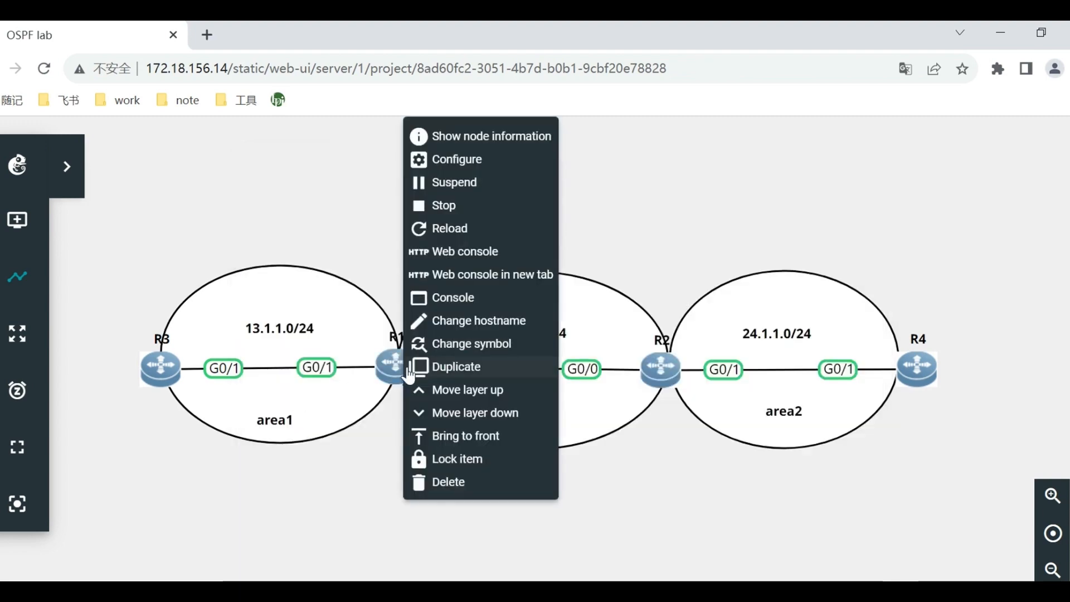
click(465, 251)
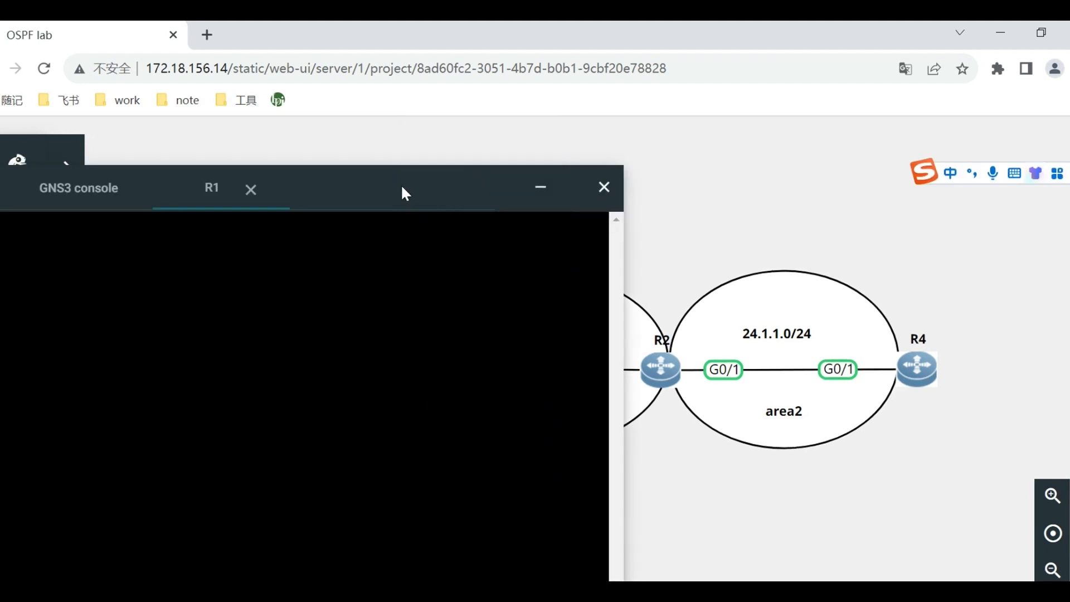
drag(687, 177, 682, 161)
click(628, 305)
key(Return)
key(Return)
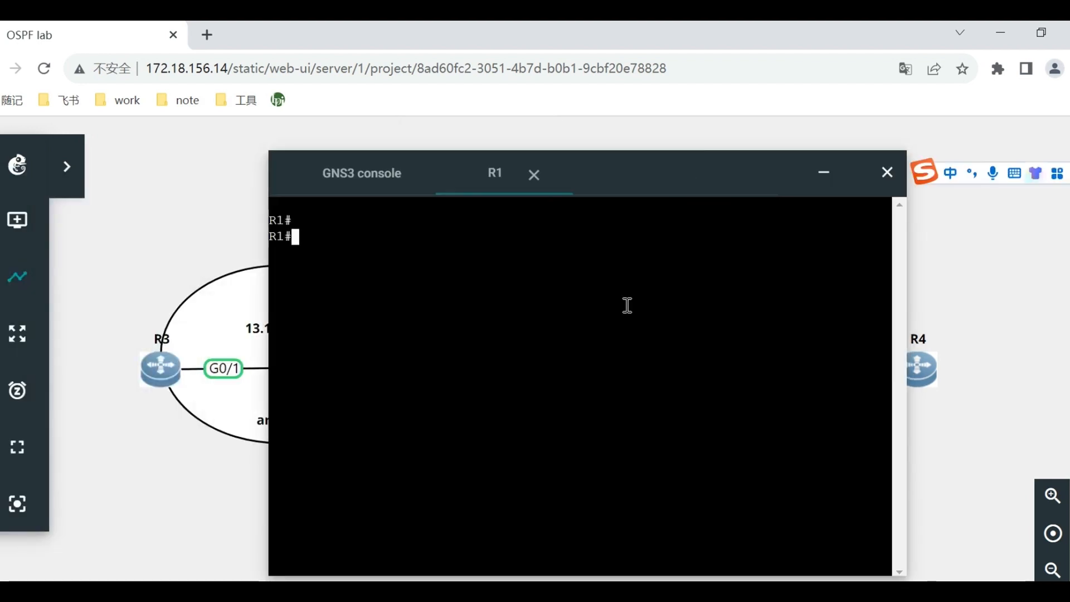
Test connectivity from R1 to R3 by pinging 13.1.1.3.
text(pi)
key(shift)
text(ng 13.1.1.3)
key(Return)
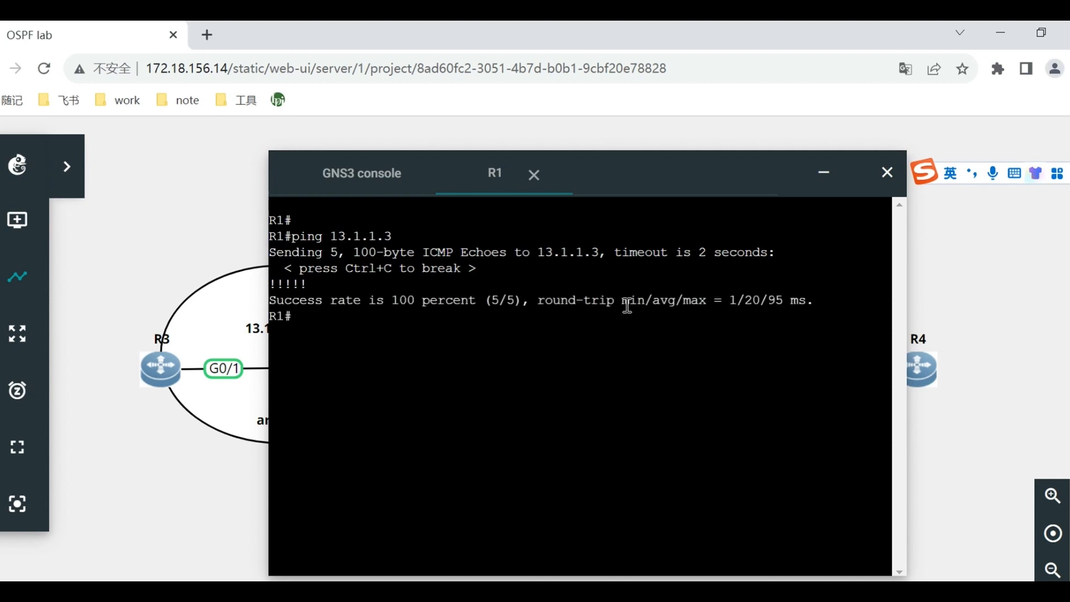
Test connectivity from R1 to R2 by pinging 12.1.1.2, and close the console window.
text(ping)
text(12.1.1.2)
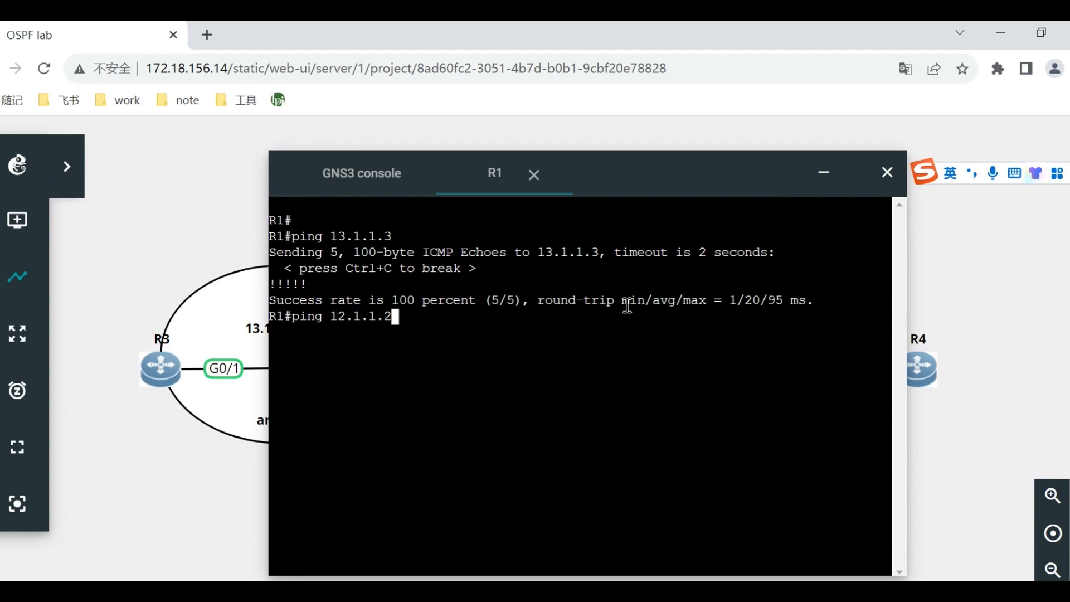
key(Return)
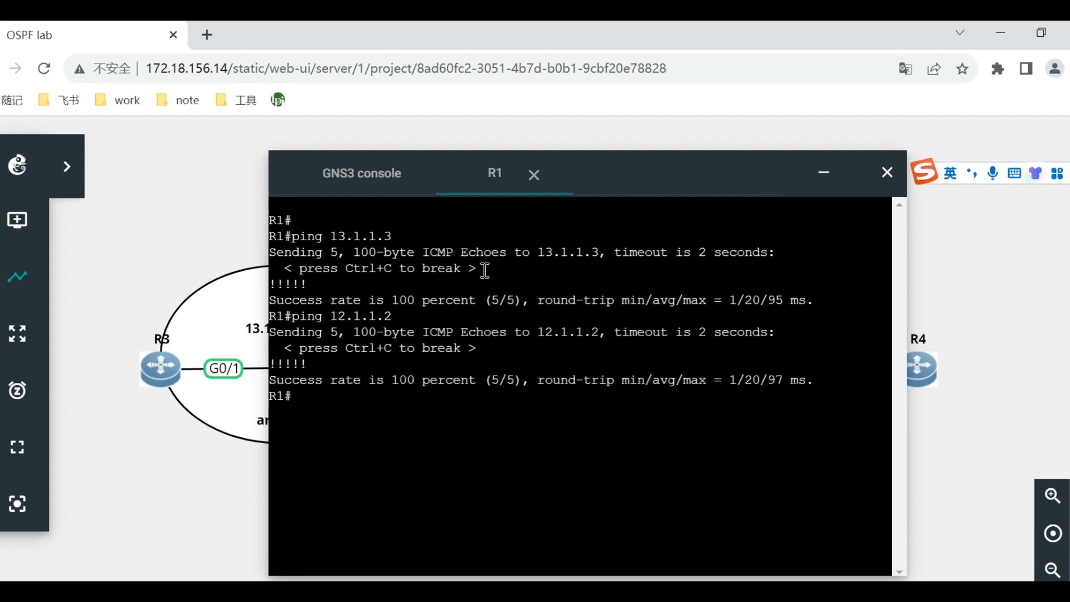
click(884, 173)
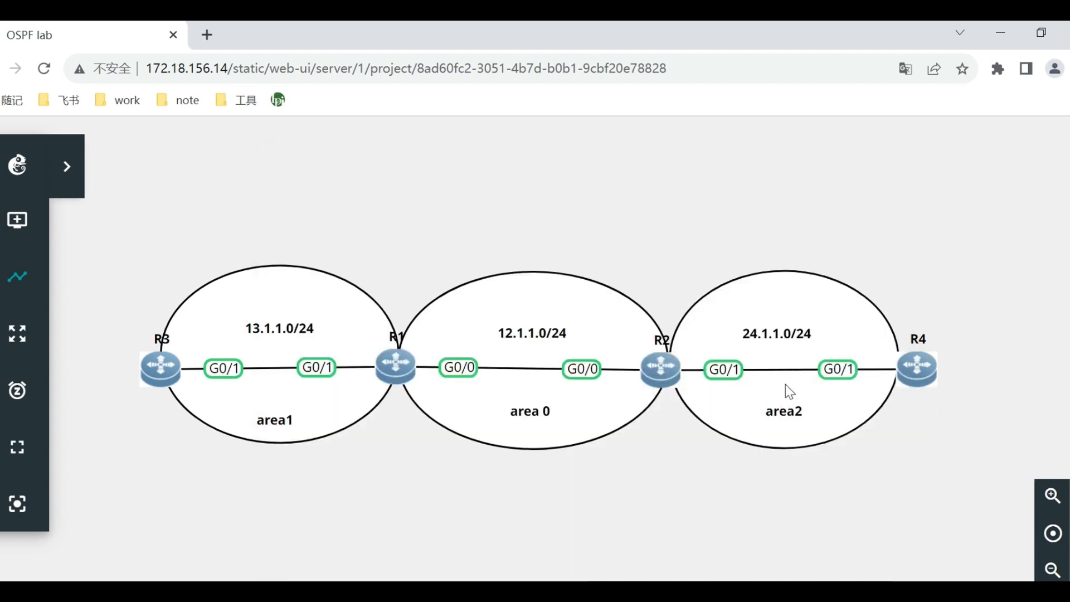
Open R4's web console, ping 24.1.1.2 to test the link to R2, and close the console window.
right_click(927, 369)
click(986, 260)
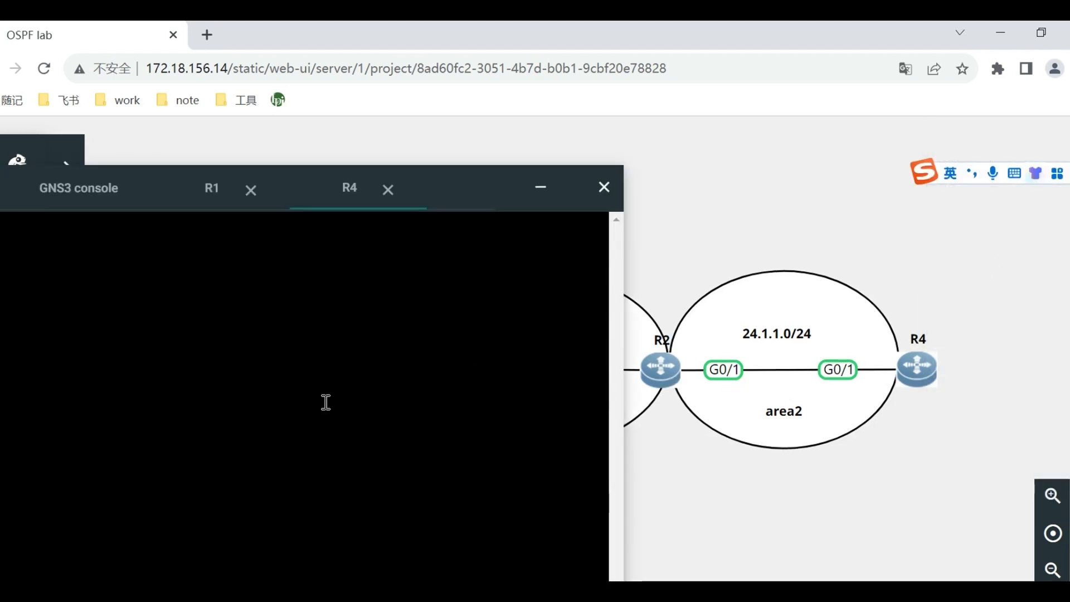
key(Return)
key(Return)
key(Return)
key(Return)
text(ping 24.1.1.)
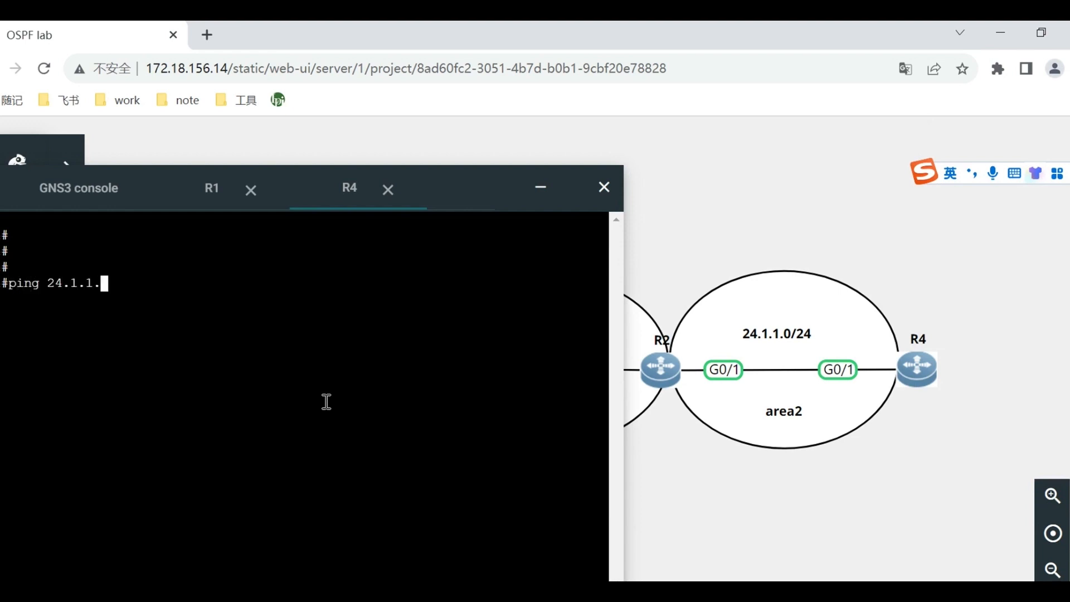
text(2)
key(Return)
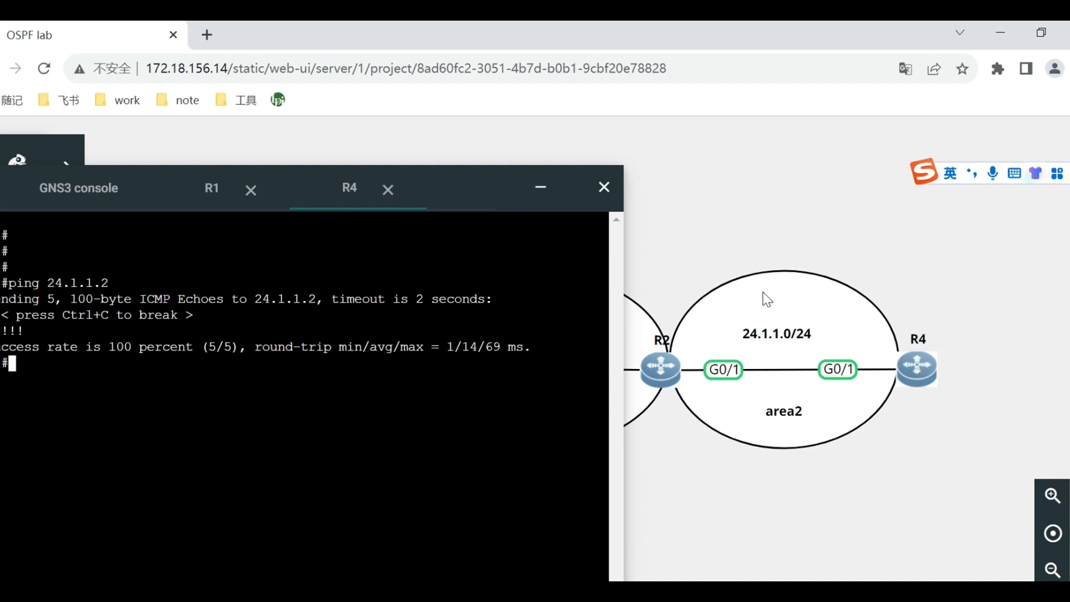
click(603, 188)
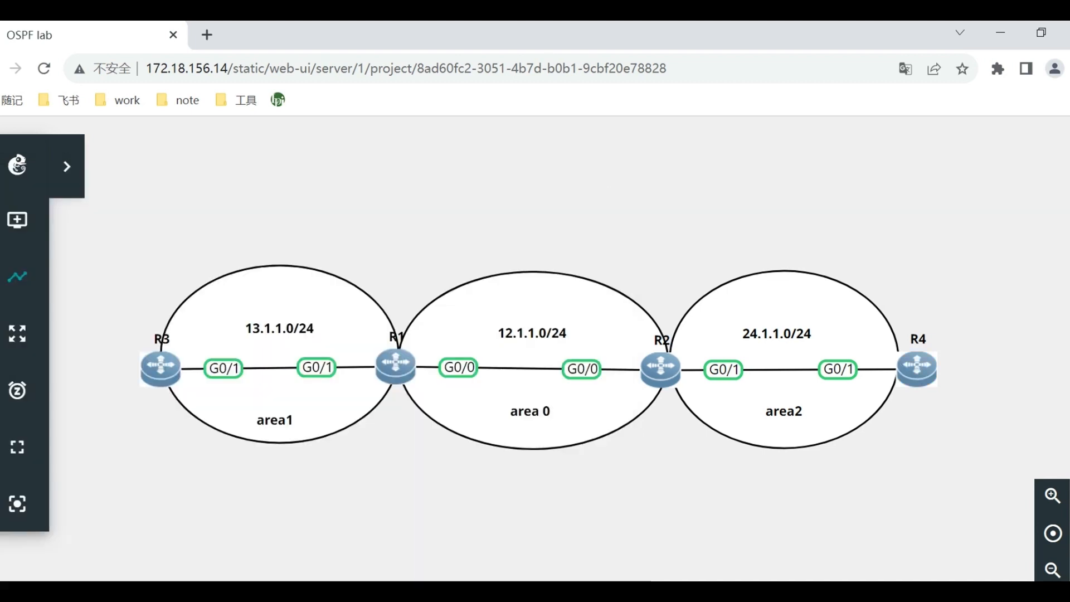
Review the OSPF basic configuration commands in the Word experiment guide, and switch back to the GNS3 topology.
click(437, 591)
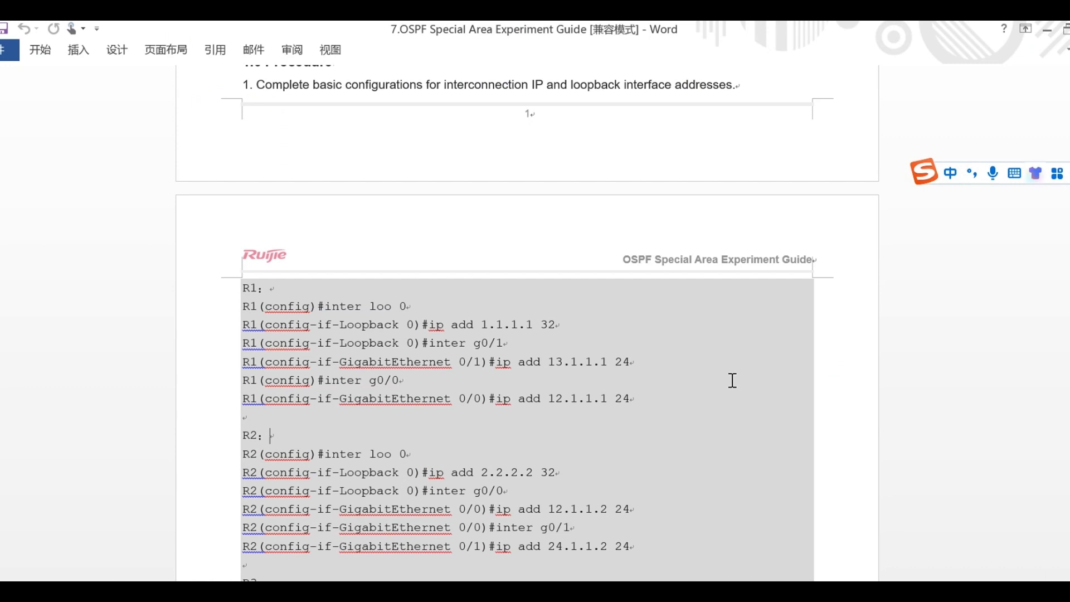
scroll(731, 384, down, 2)
scroll(731, 385, down, 10)
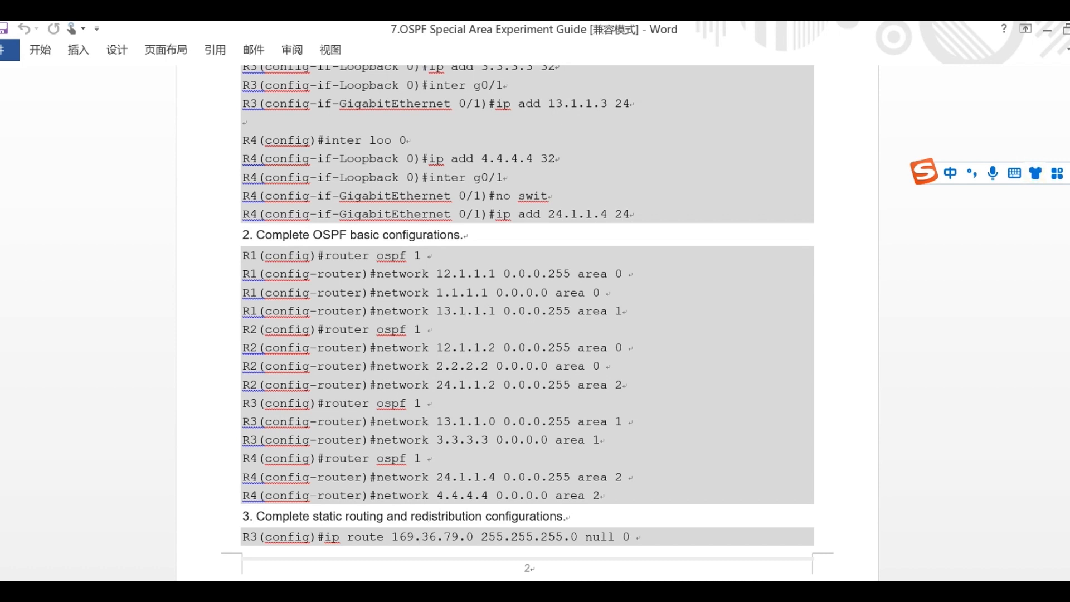
click(426, 596)
Bring up the console window from R1 and close all its R1 and R4 sessions and the window itself.
right_click(405, 379)
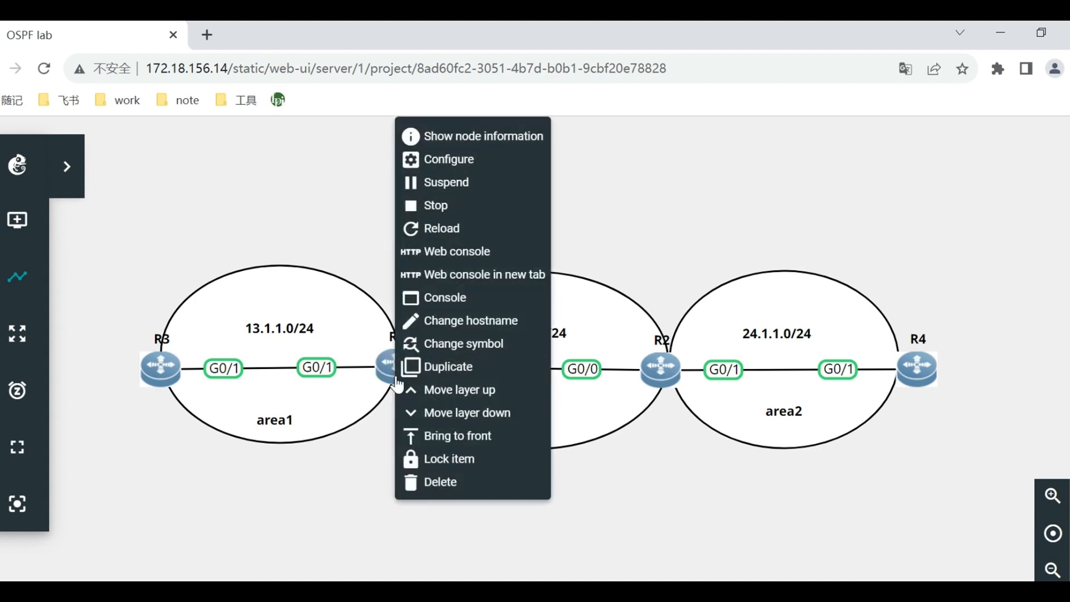
click(490, 248)
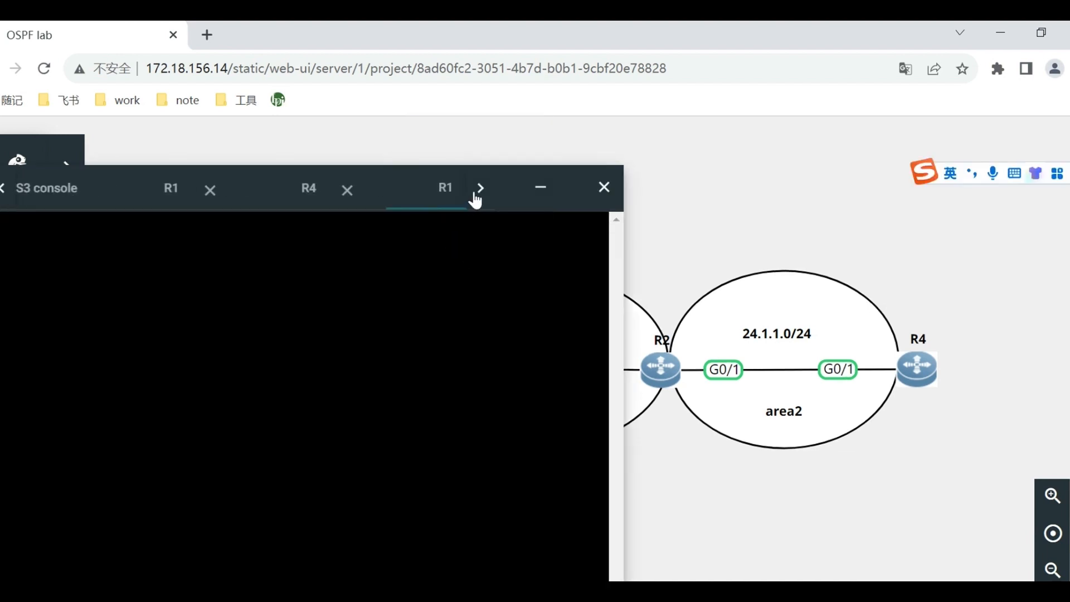
drag(461, 196, 465, 194)
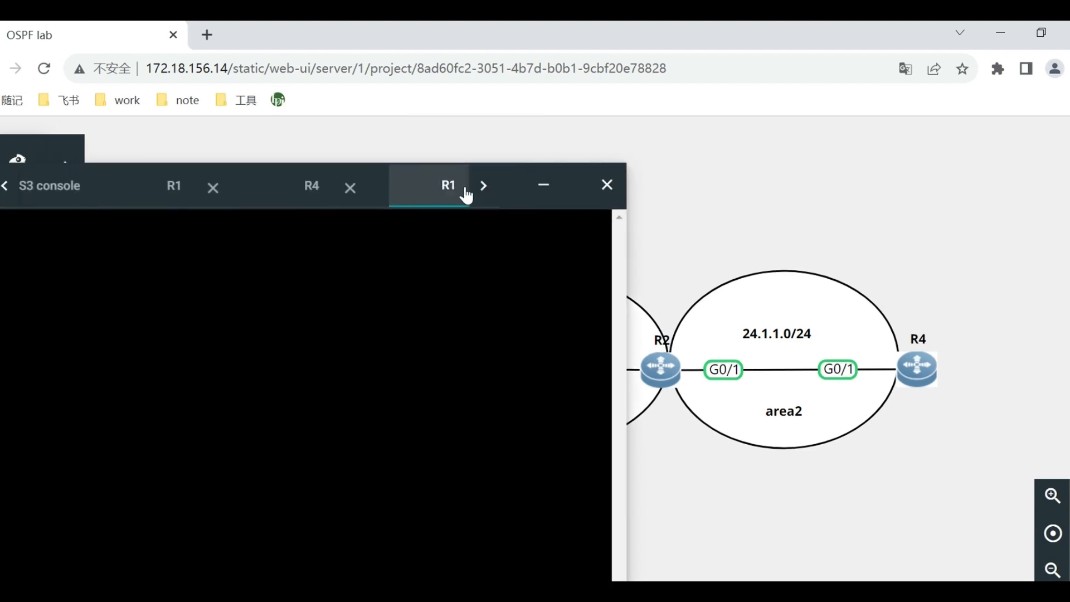
click(350, 187)
click(392, 187)
click(254, 186)
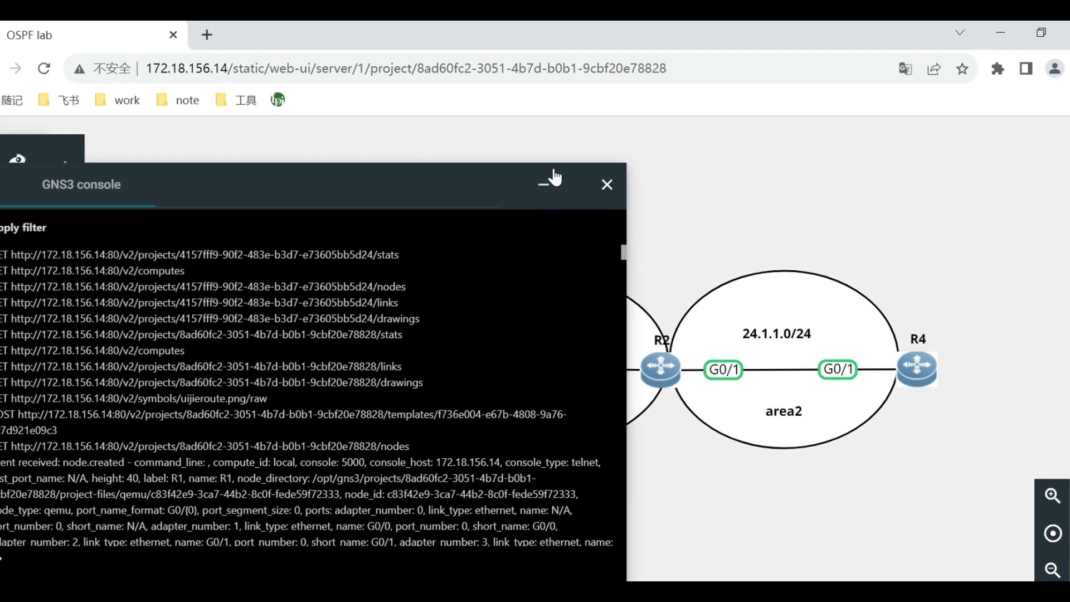
click(606, 185)
Open a fresh web console for R1, move it clear of the window edge and bring up the prompt.
right_click(413, 370)
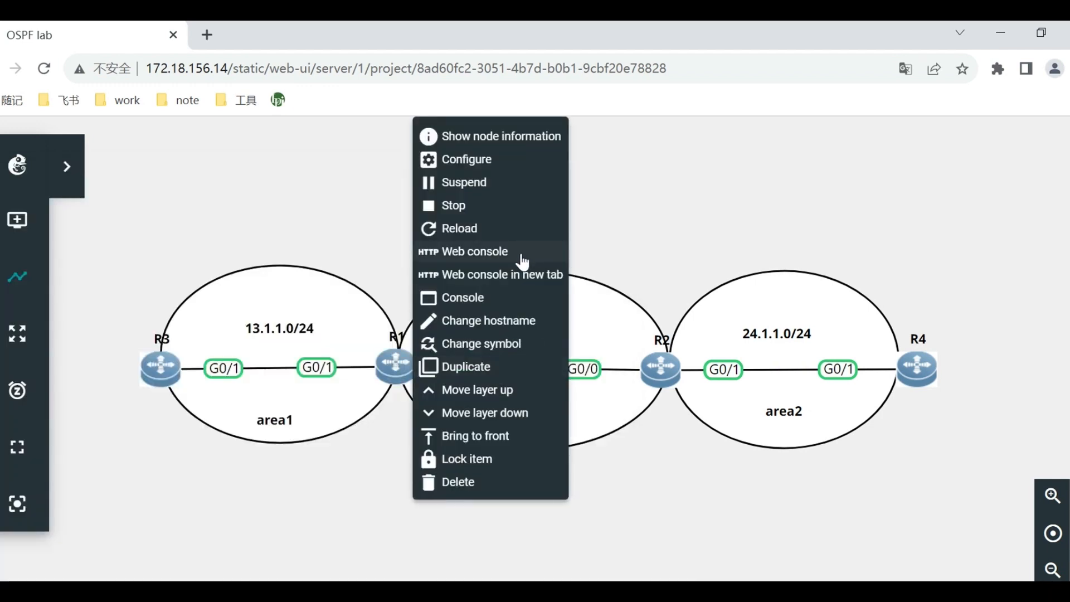
click(532, 261)
drag(402, 188, 711, 186)
click(644, 262)
key(Return)
key(Return)
key(Return)
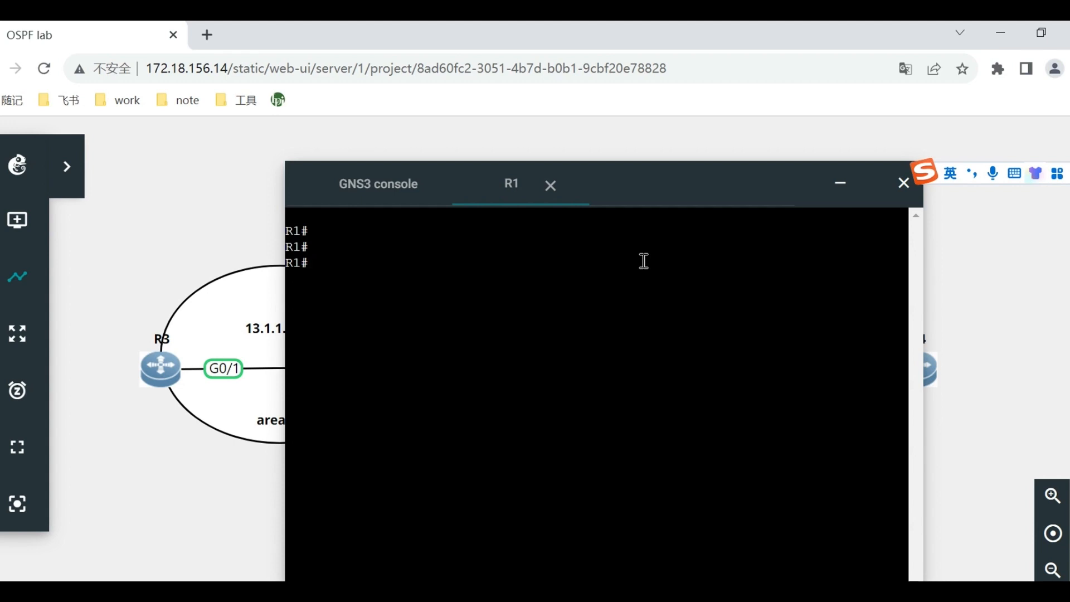
Display R1's interface address summary with show ip int brief, and reposition the console so the output is fully visible.
text(show ip int b)
key(Tab)
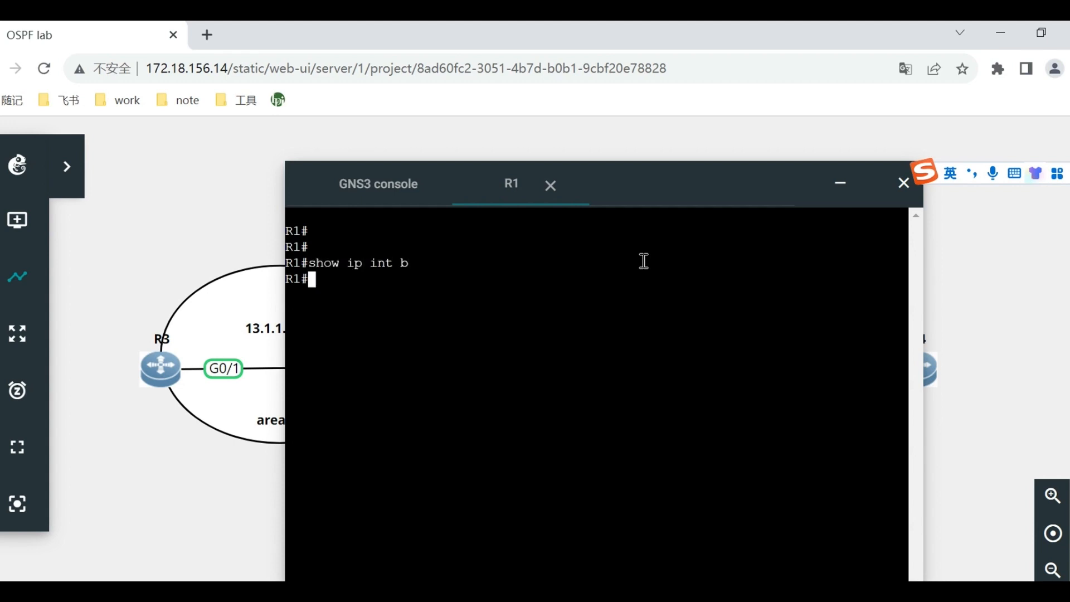
key(Return)
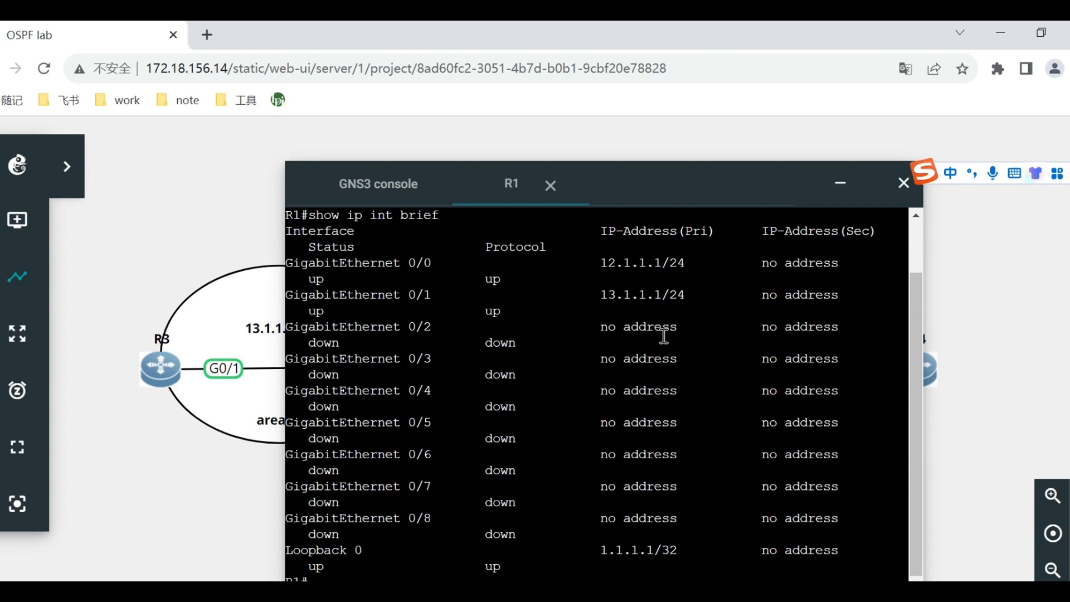
drag(683, 176, 690, 166)
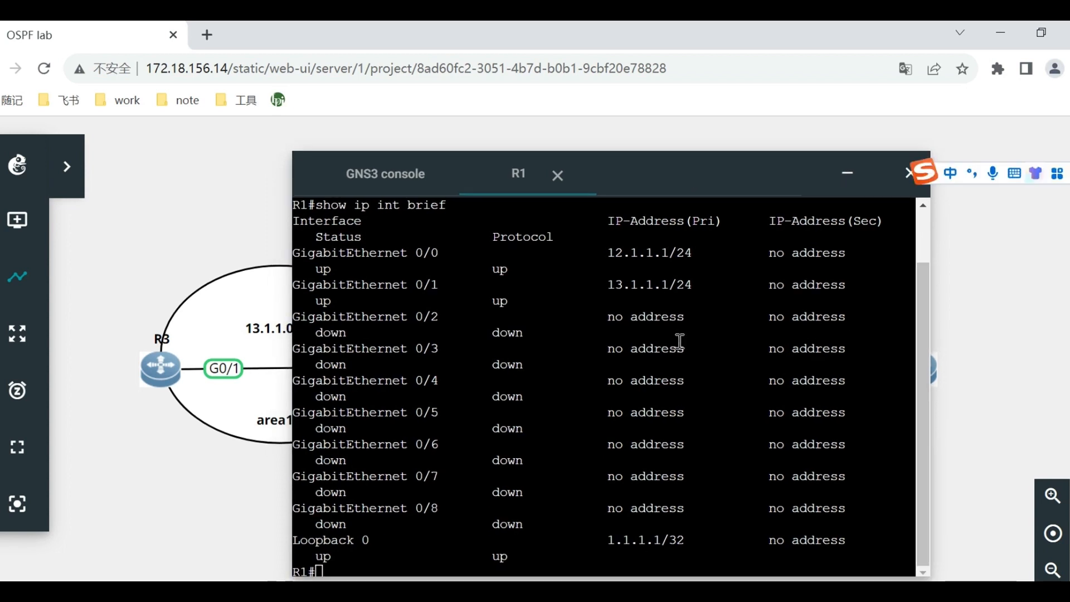
Enter global configuration mode on R1 with conf t and start OSPF process 1 with router ospf 1.
text(conf)
key(BackSpace)
key(BackSpace)
key(shift)
text(conf t)
key(Return)
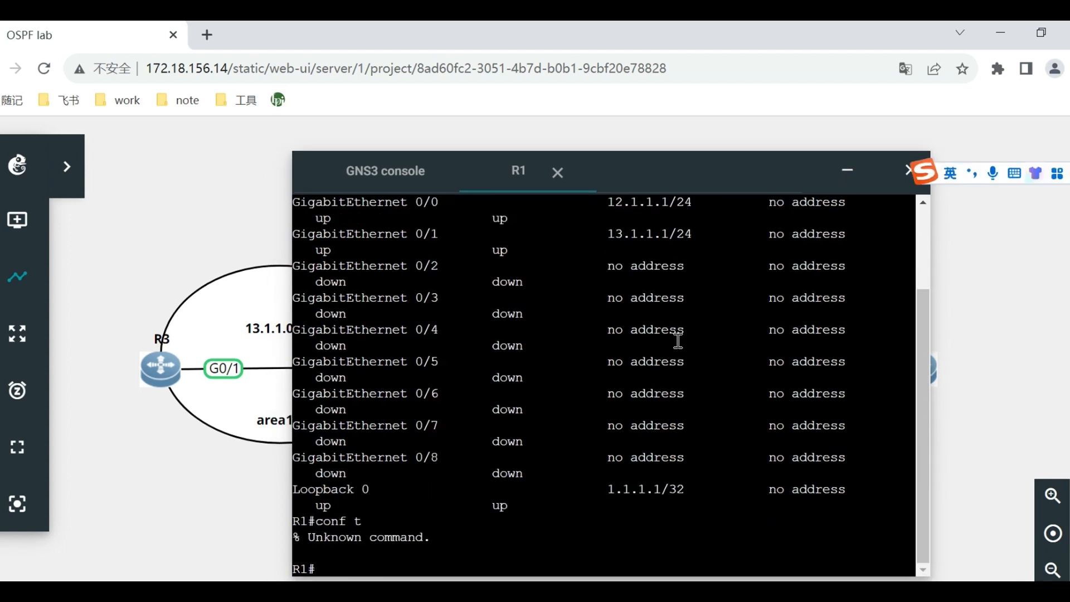
text(conf t)
key(Return)
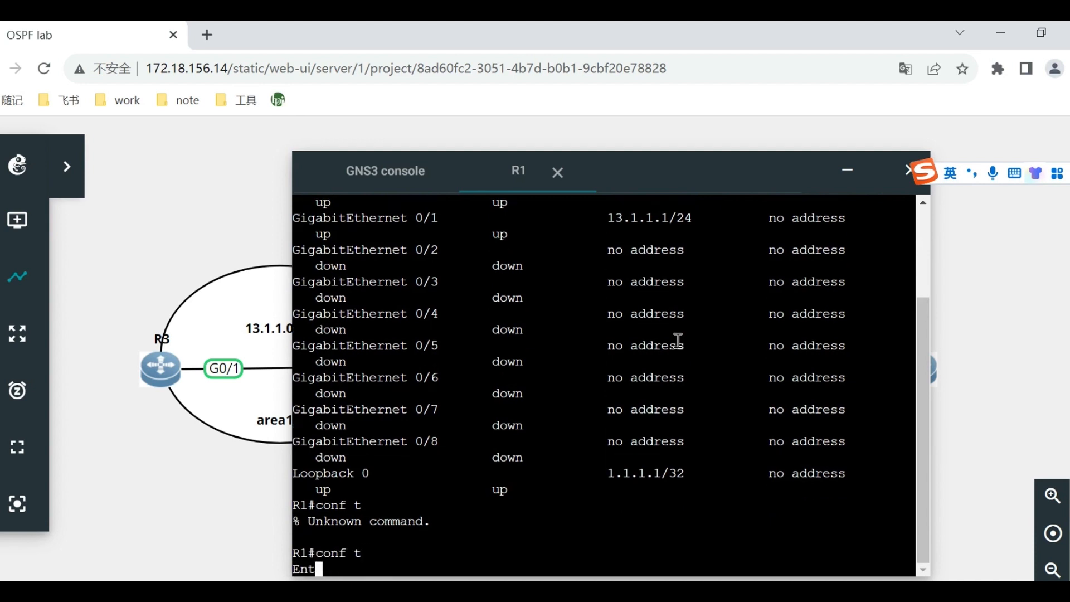
text(router ospf)
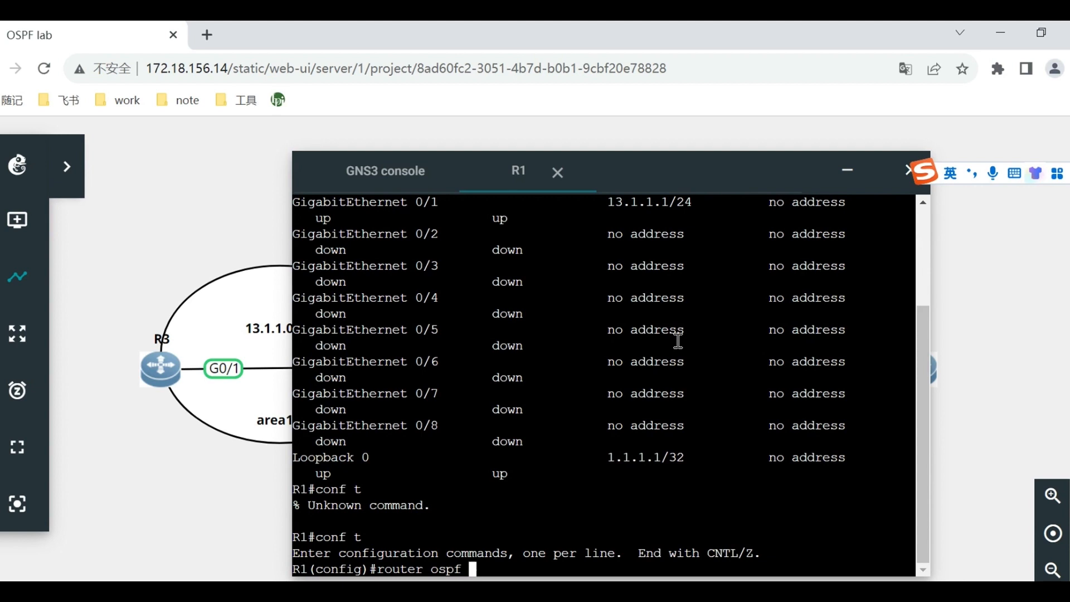
text(1)
key(Return)
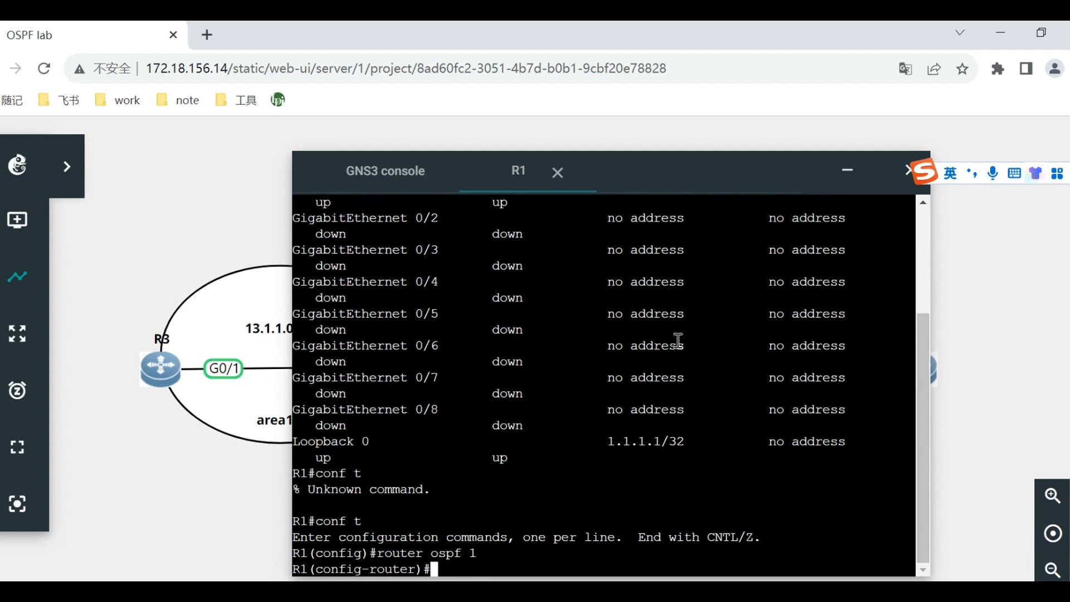
Set R1's OSPF router ID to 1.1.1.1 and answer yes to updating the OSPF process.
text(router-id )
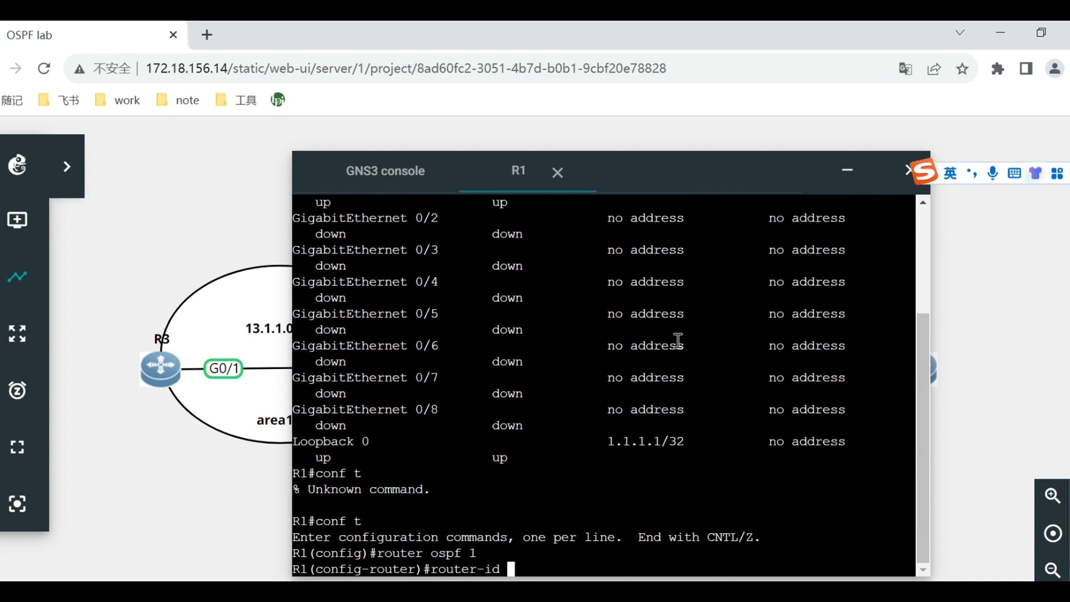
text(1.1.1.1)
key(Return)
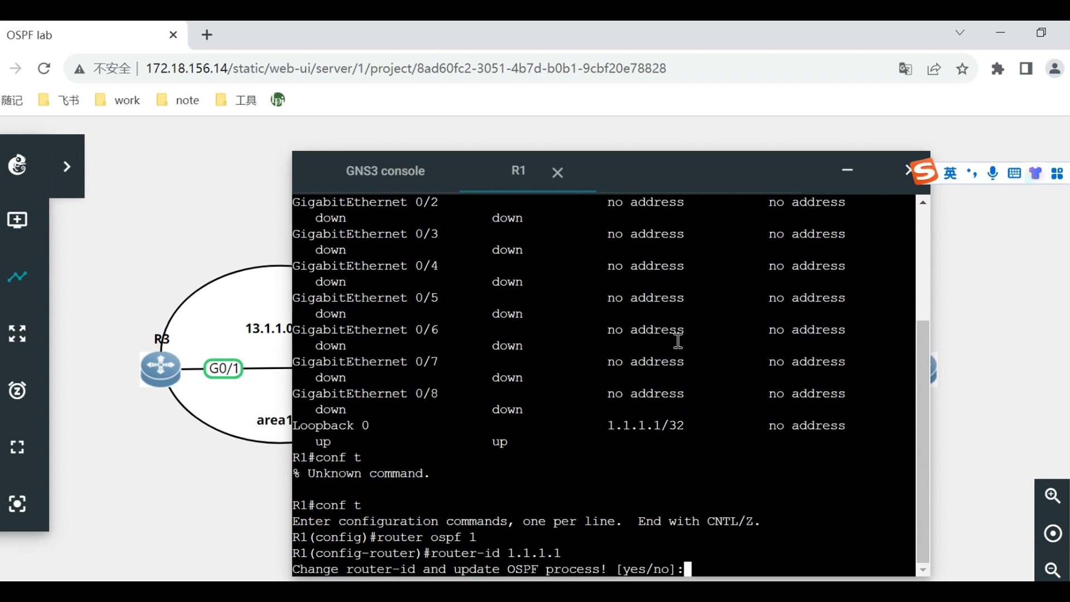
text(yes)
key(Return)
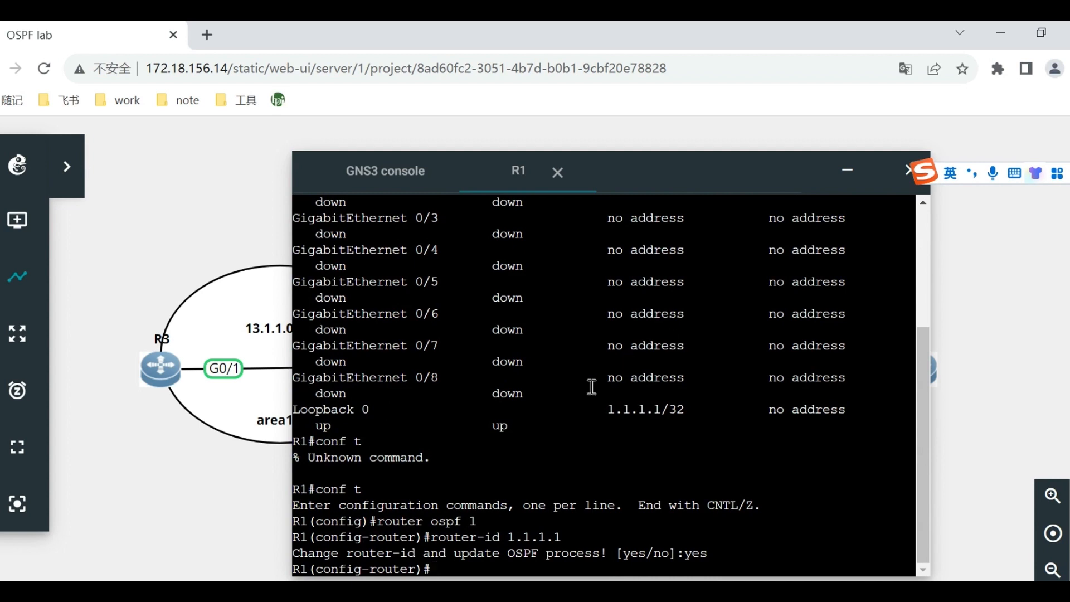
Check R1's interface addresses and advertise its loopback 1.1.1.1 with wildcard 0.0.0.0 in OSPF area 0.
scroll(591, 387, up, 3)
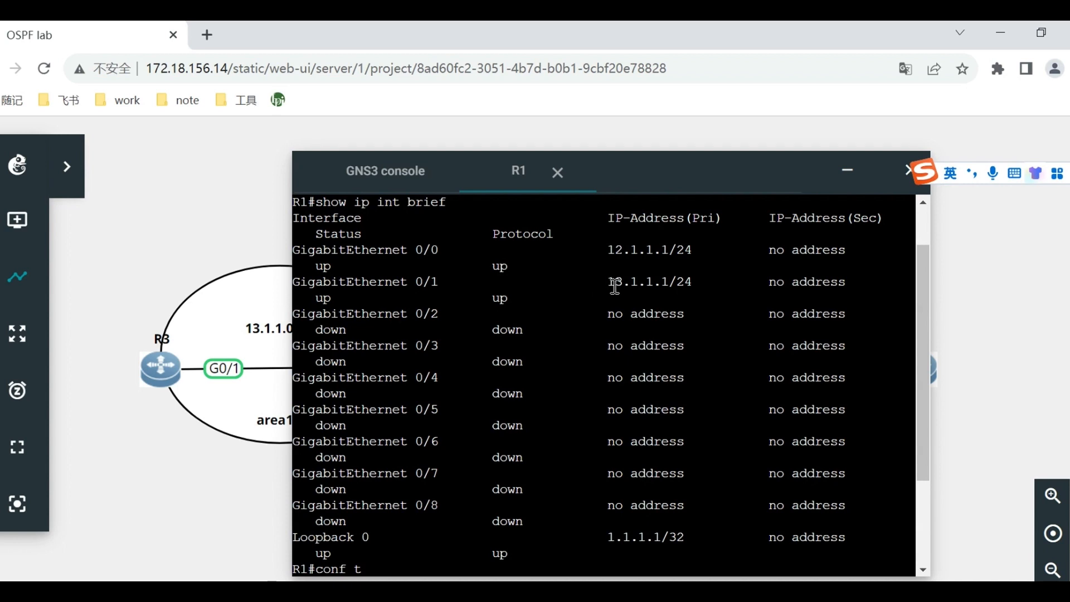
scroll(613, 287, down, 3)
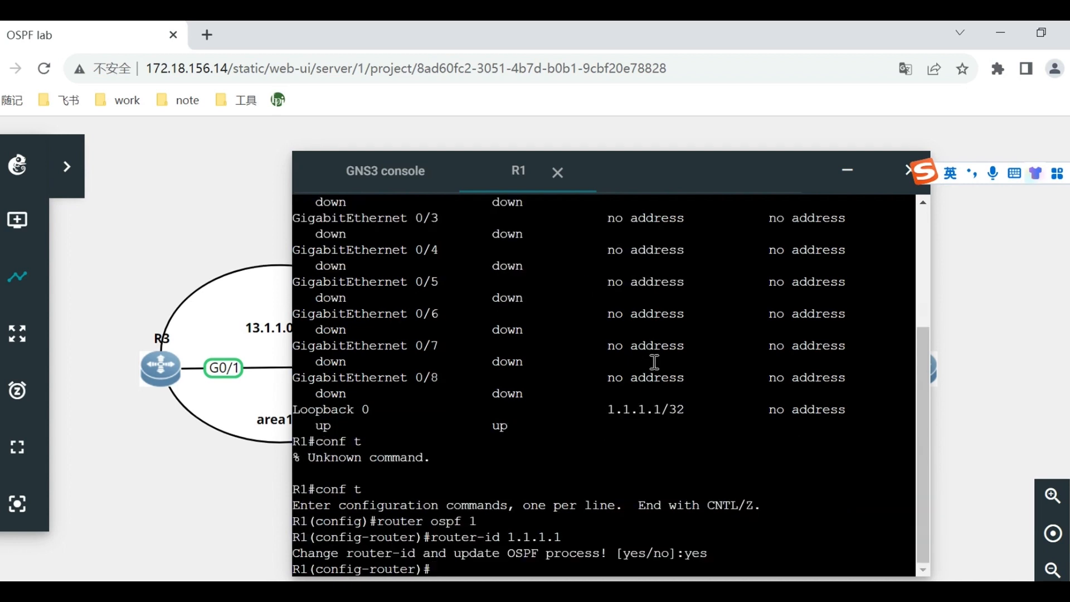
text(net 1.1.1.1 0.0.0.0)
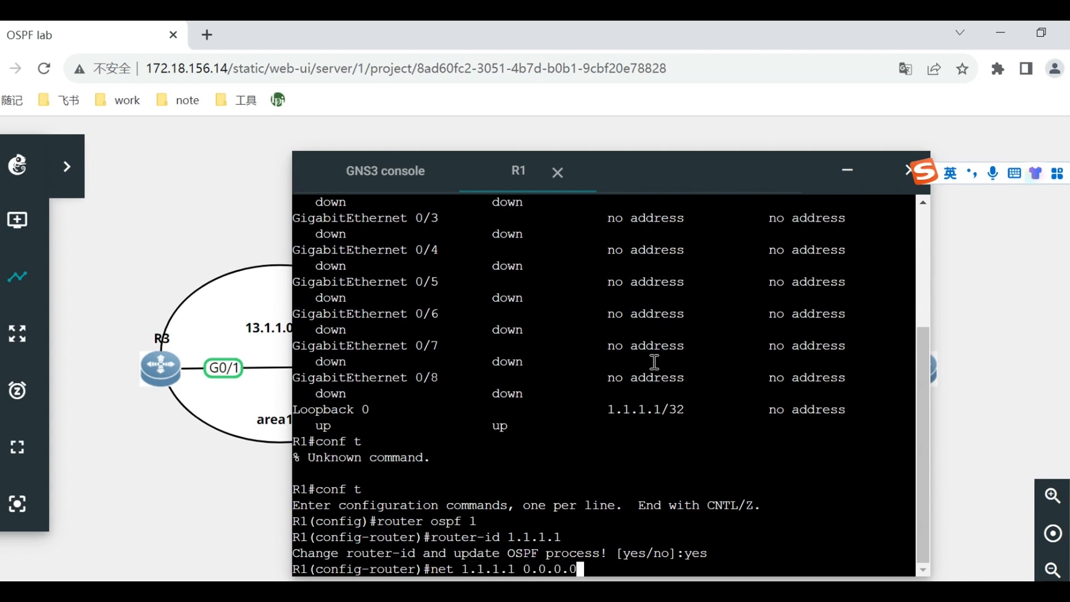
text( a 0)
key(Return)
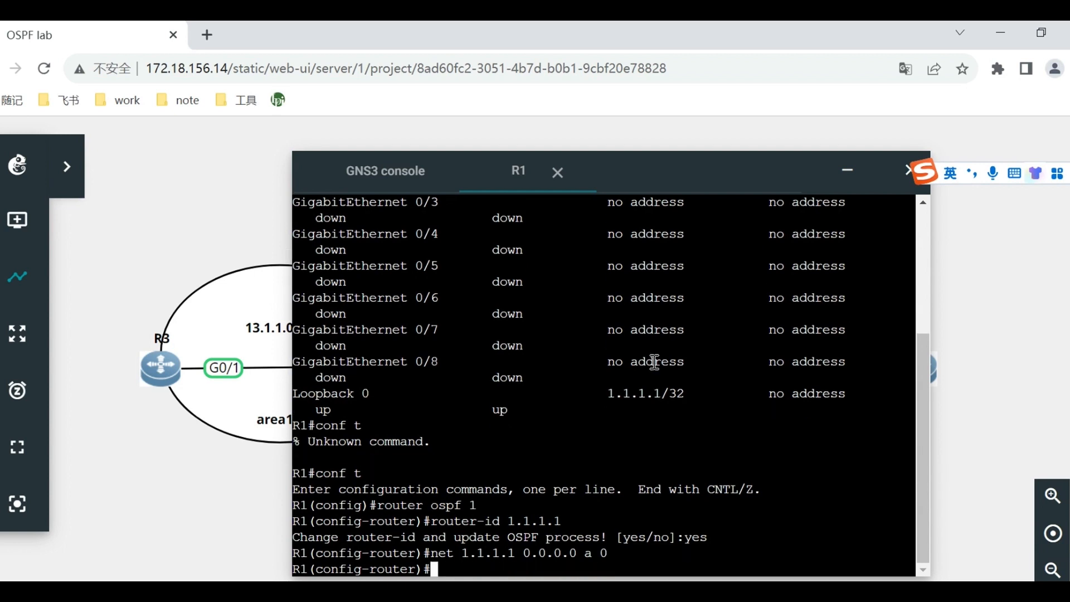
Advertise network 12.1.1.0 with wildcard 0.0.0.255 in OSPF area 0 on R1.
text(netw)
text(12)
text(.1.1.)
text(0 0.0.0.)
text(255 )
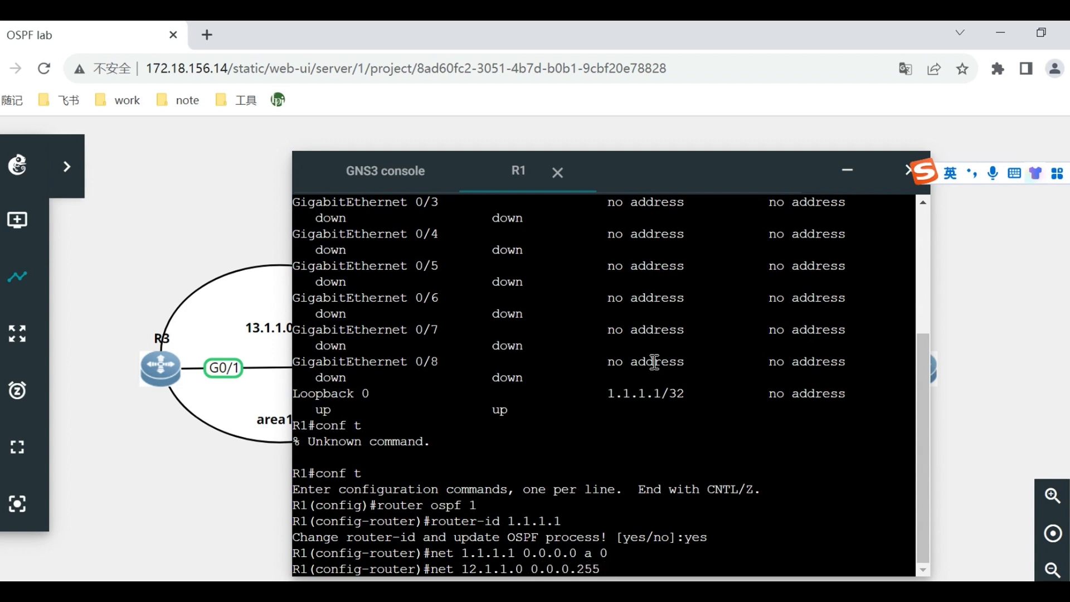
text(a 0)
key(Return)
Advertise network 13.1.1.0 with wildcard 0.0.0.255 in OSPF area 1 on R1.
text(netw)
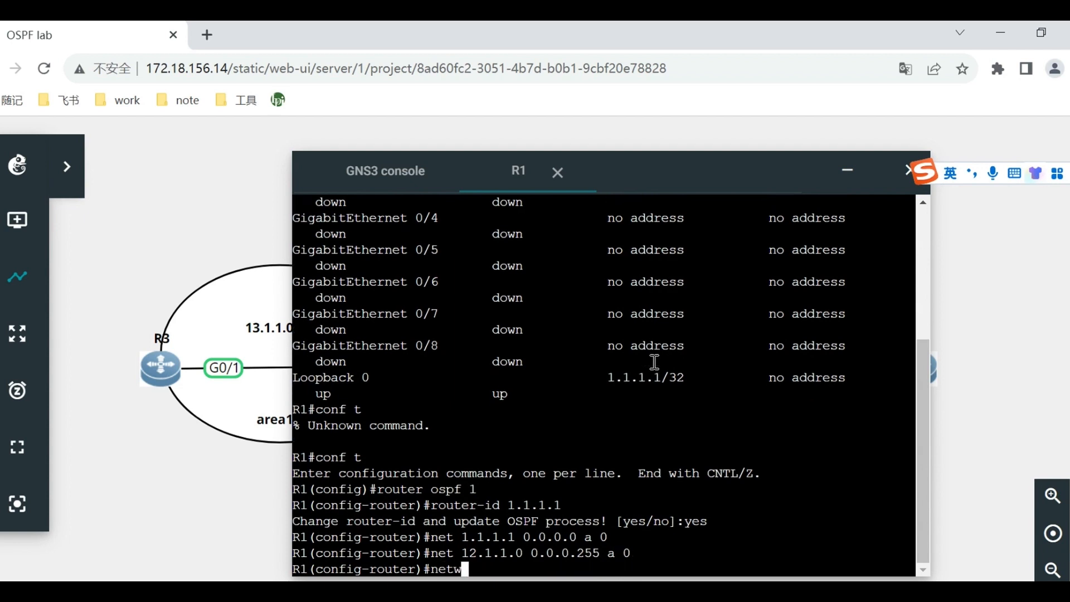
text(ork 13.1.1.1)
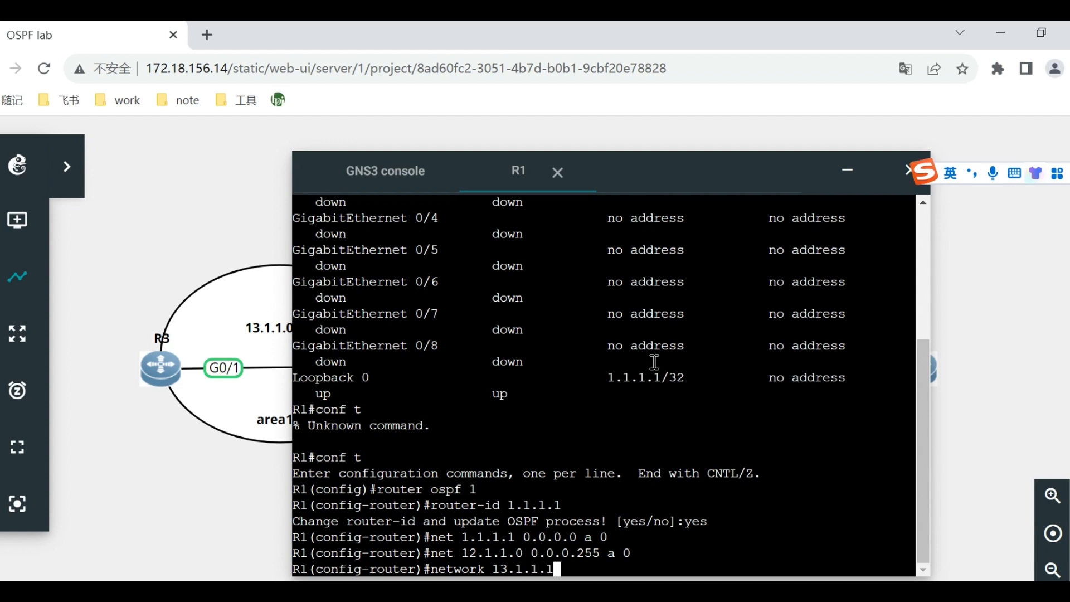
text(0 0.0.0.255)
text(a )
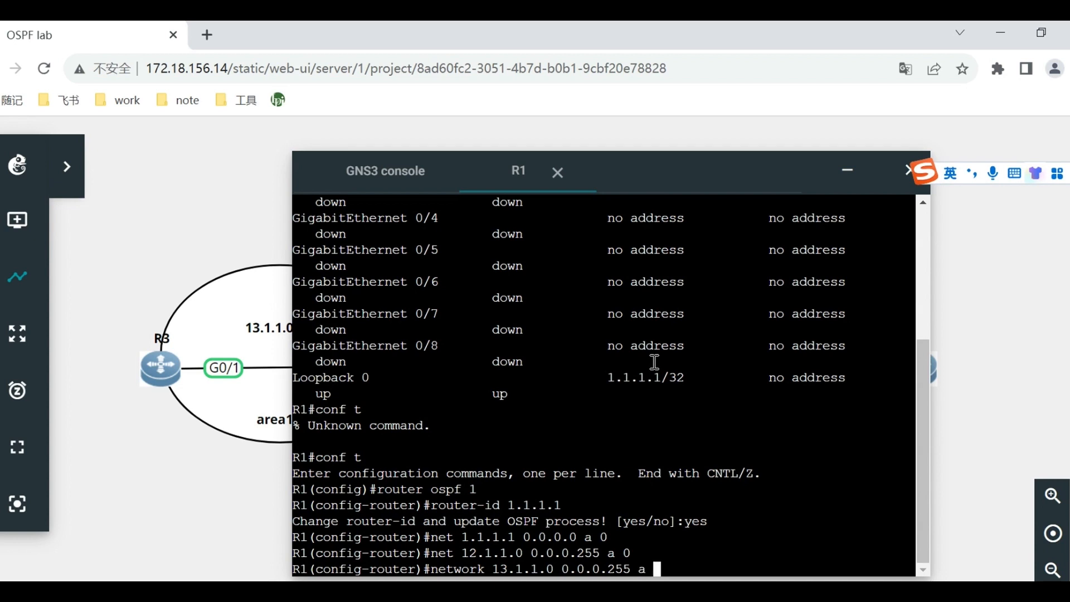
text(1)
key(Return)
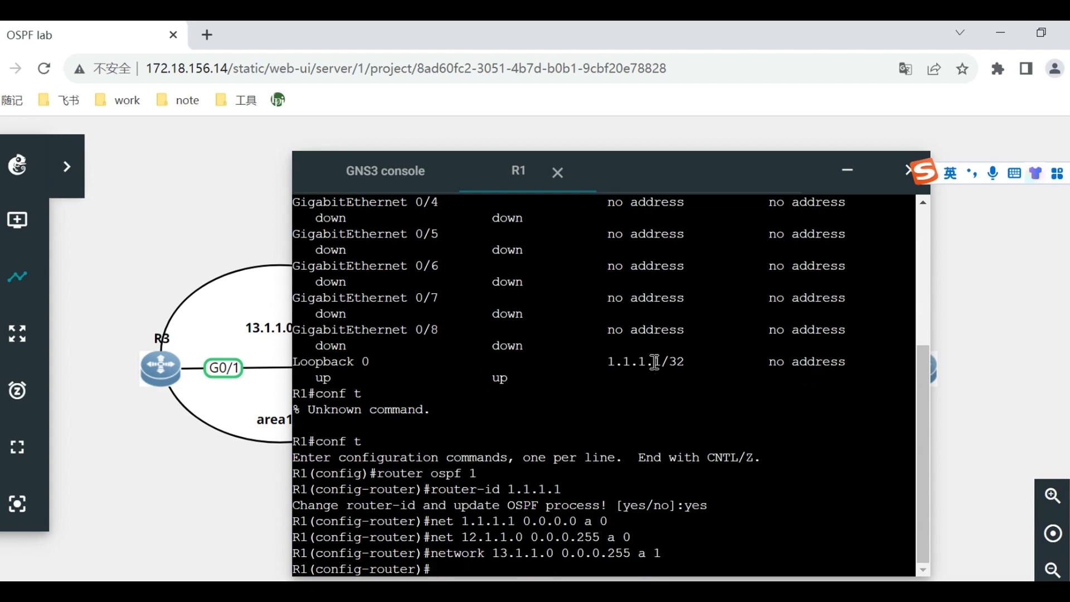
Compare R1's GigabitEthernet 0/1 address in the interface summary with the area1 link in the topology.
drag(641, 173, 826, 168)
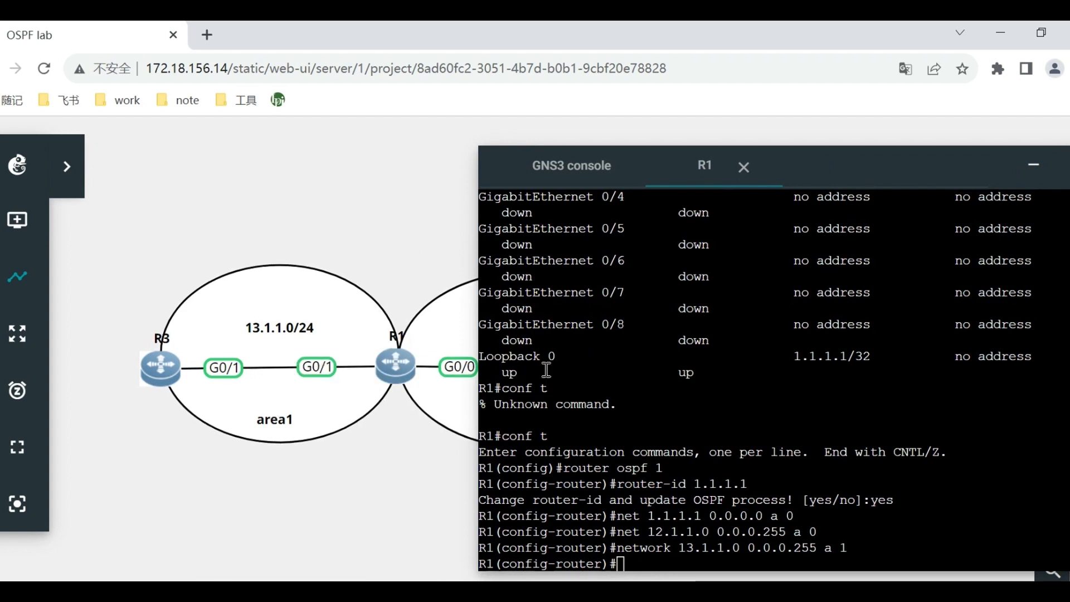
scroll(622, 337, up, 5)
drag(622, 337, 885, 339)
click(819, 368)
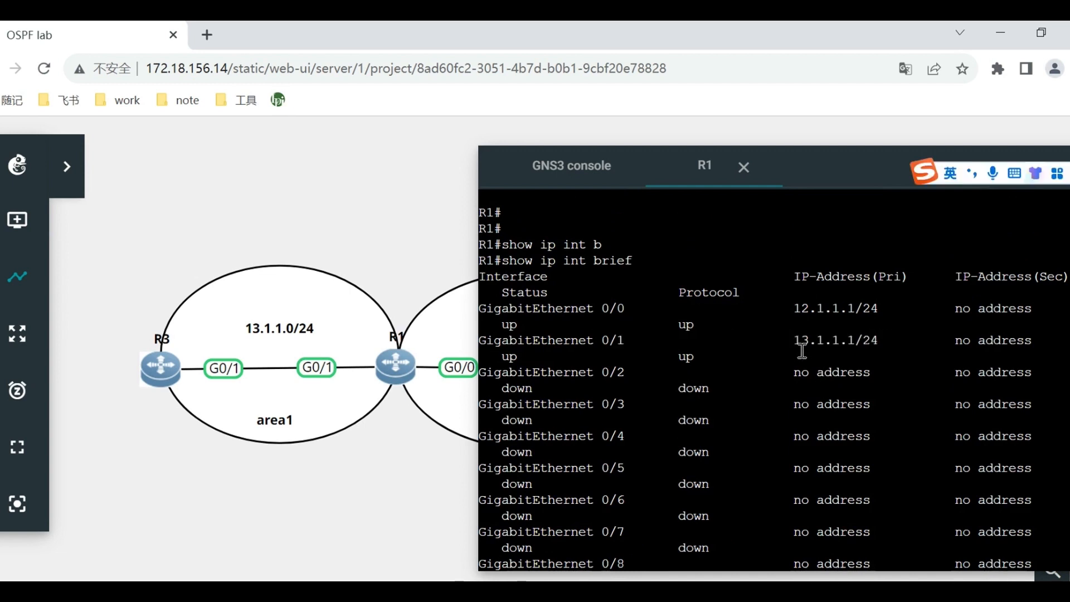
scroll(830, 390, down, 5)
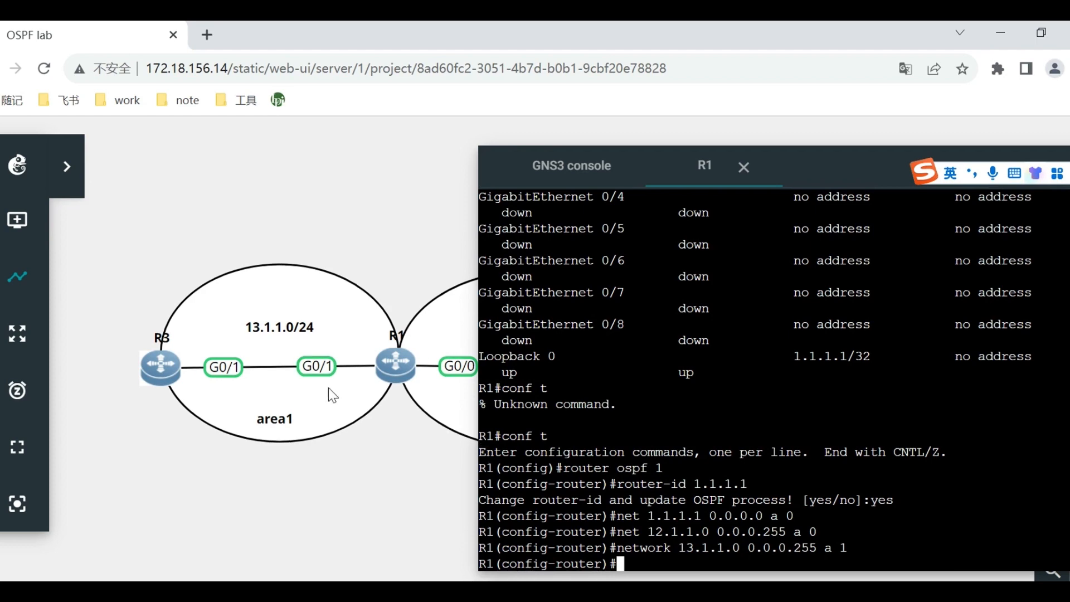
drag(810, 162, 572, 165)
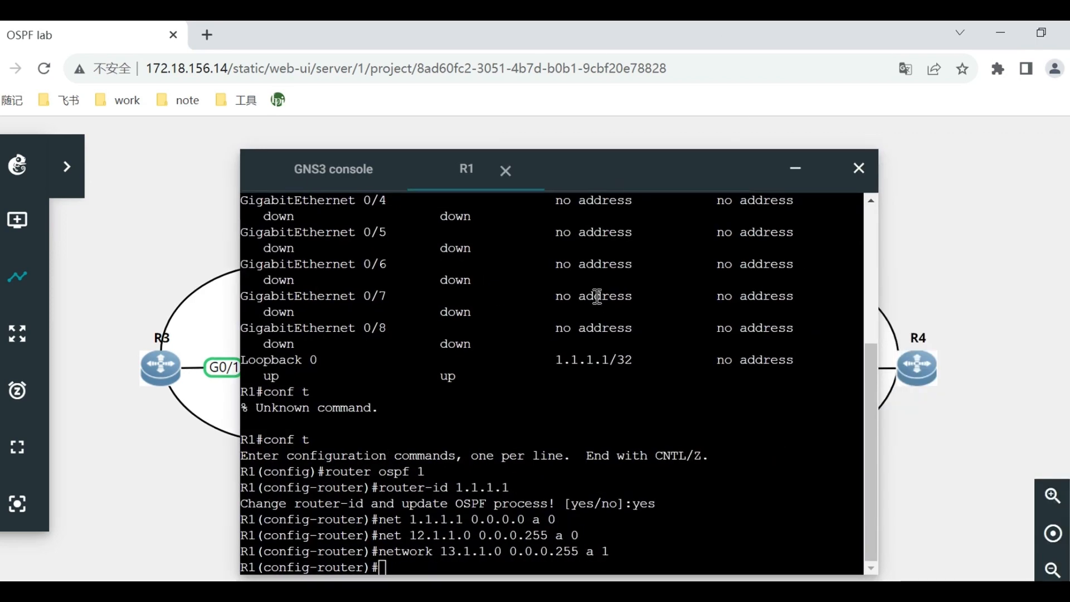
Leave configuration mode on R1 with end and save the configuration with wr.
click(561, 426)
text(end)
key(Return)
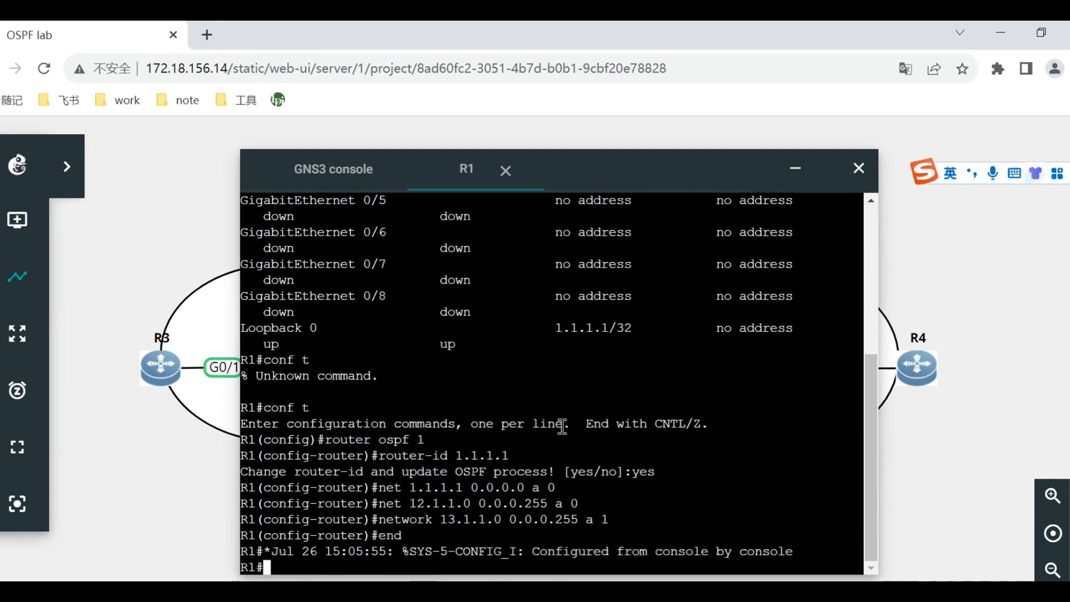
key(Return)
key(Return)
text(wr)
key(Return)
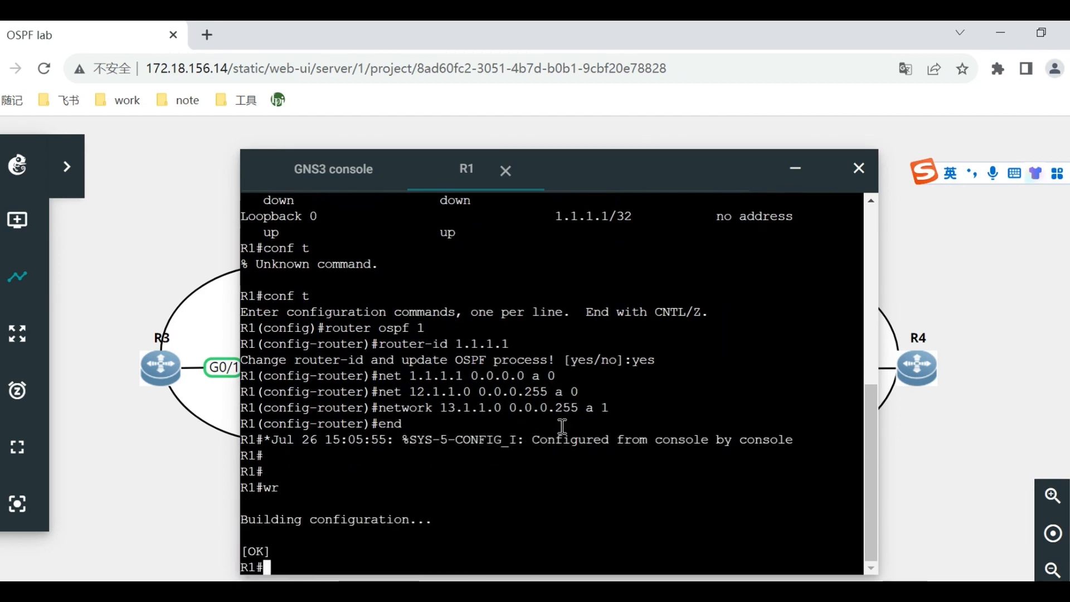
Minimize R1's console and open R2's web console, placing it over the middle of the topology.
click(788, 179)
right_click(658, 362)
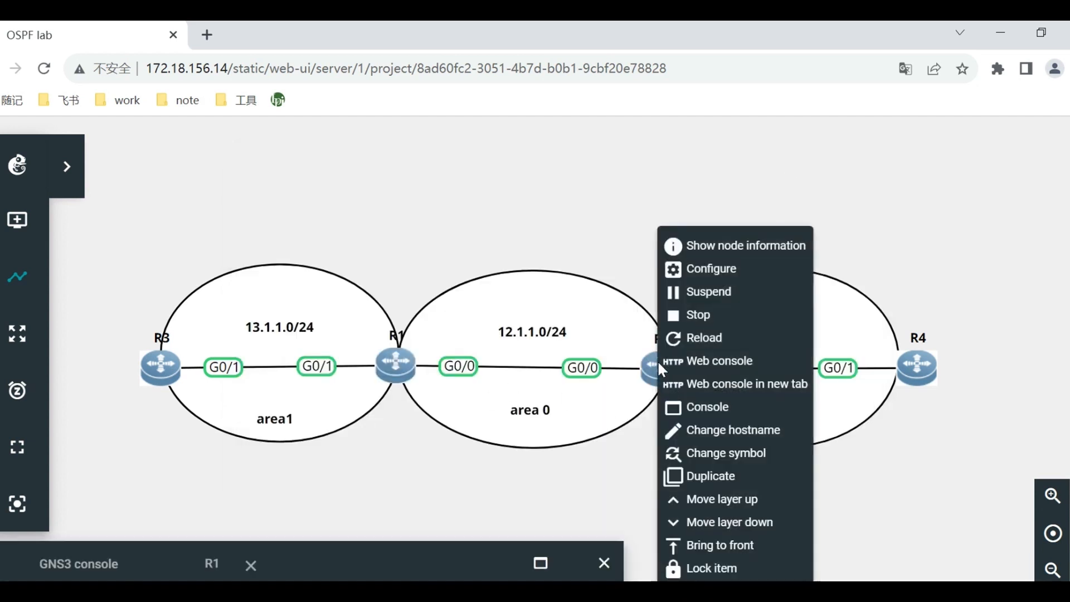
click(737, 365)
drag(478, 196, 687, 122)
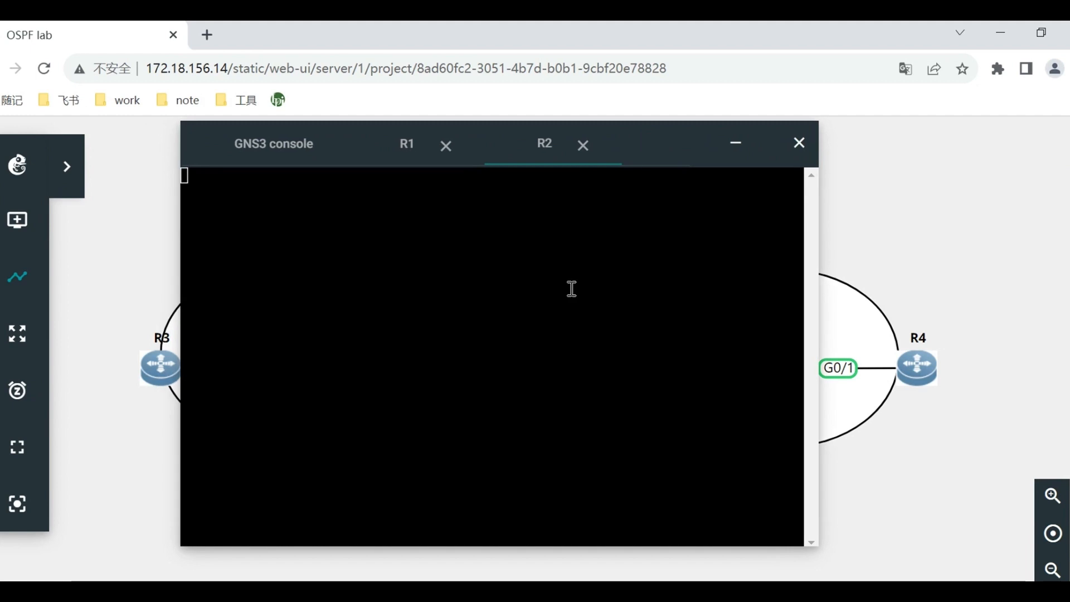
Start OSPF process 1 on R2 with router ospf 1.
key(Return)
key(Return)
key(Return)
text(router ospf )
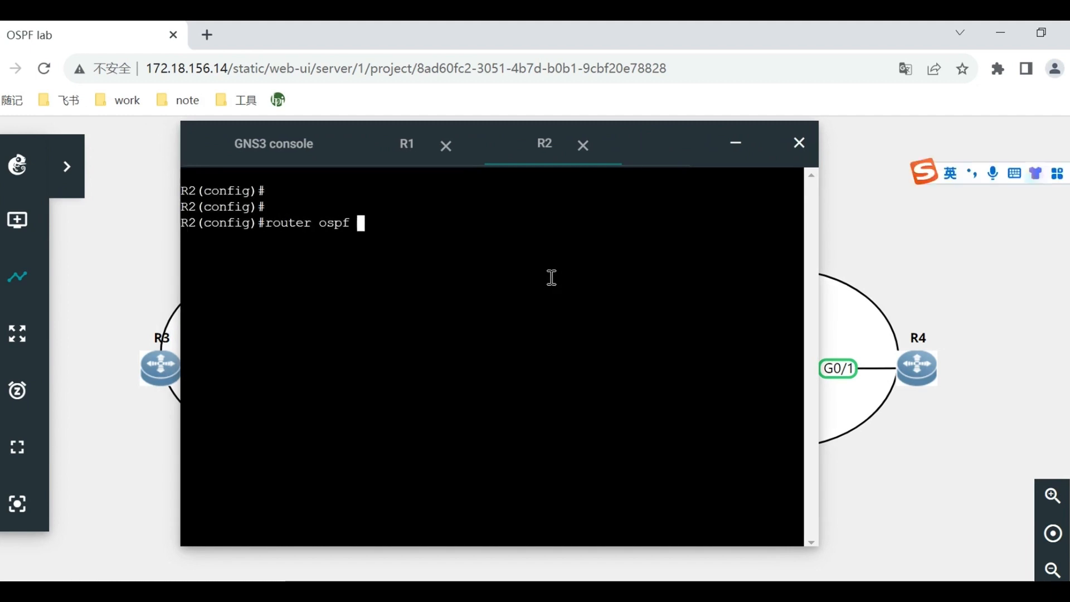
text(1)
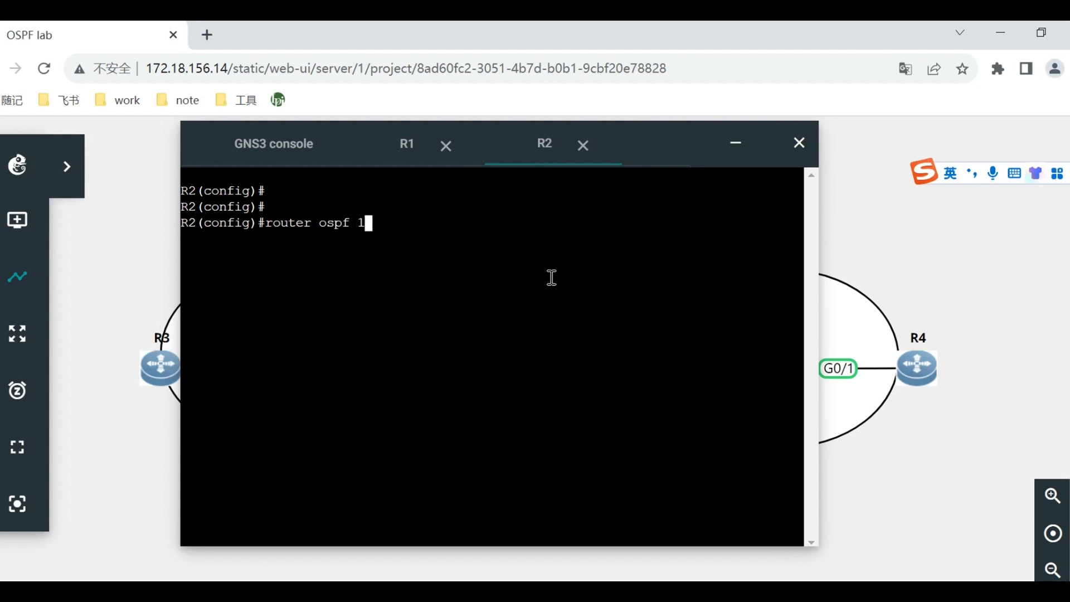
key(Return)
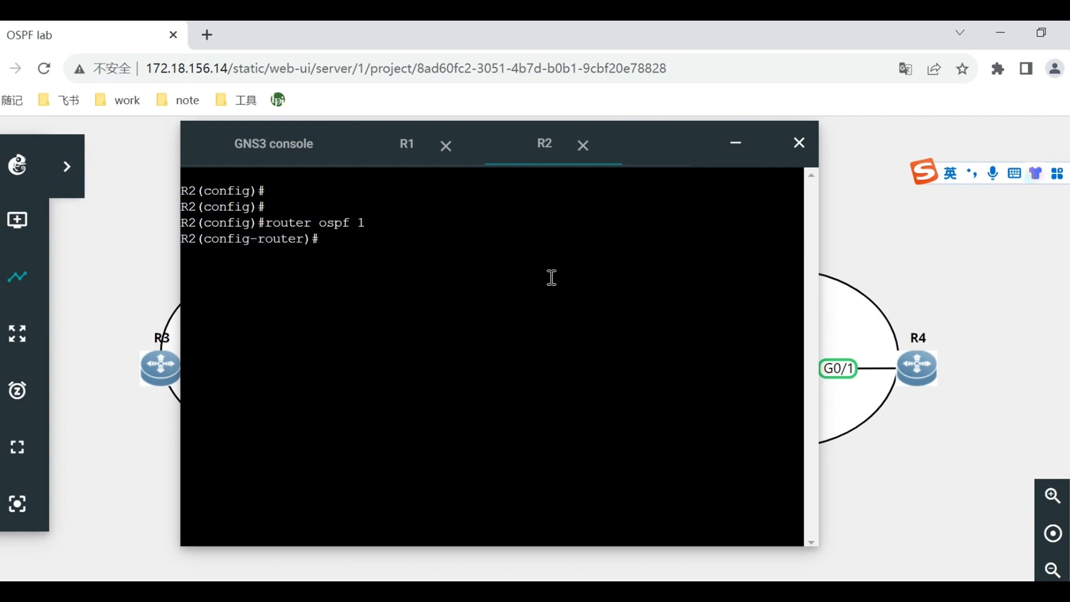
Set R2's OSPF router ID to 2.2.2.2 and answer yes to updating the OSPF process.
text(router-id 2.)
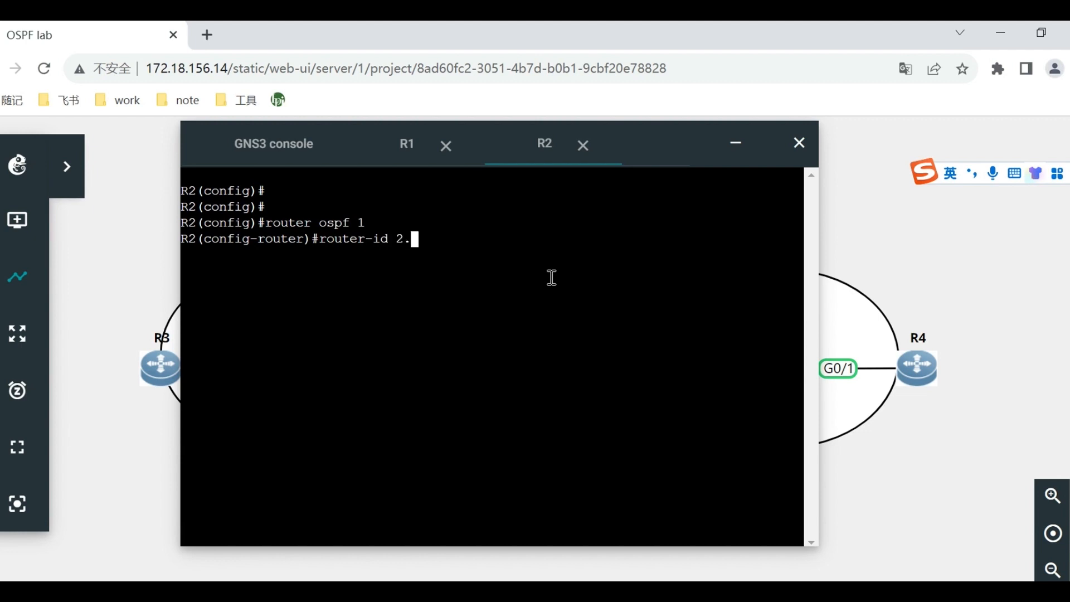
text(2.2.2)
key(Return)
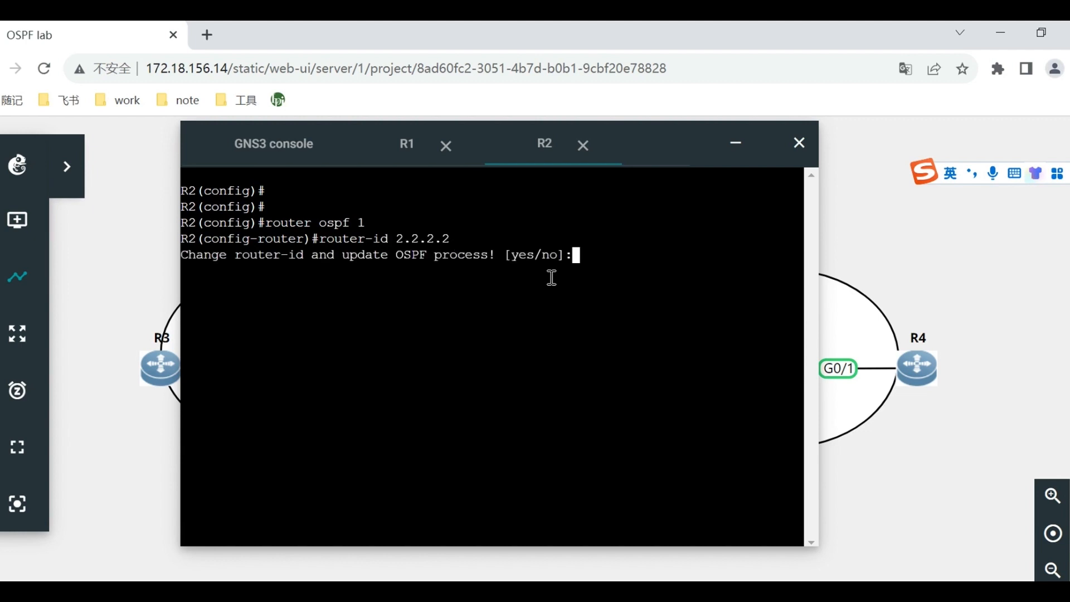
text(yes)
key(Return)
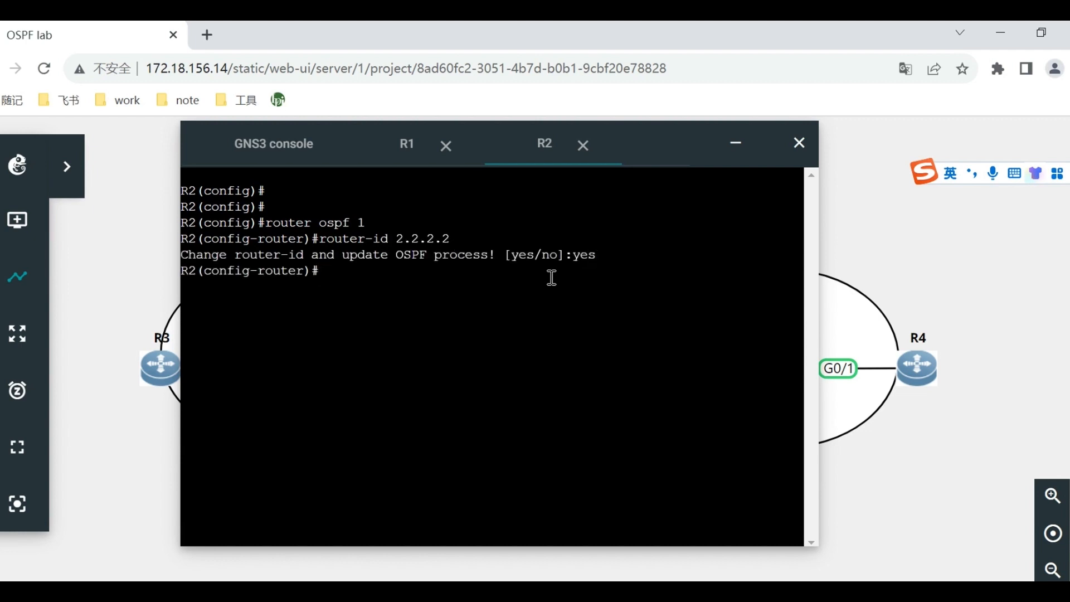
Display R2's interface address summary with show ip int brief.
text(show ip int b)
key(Tab)
key(Return)
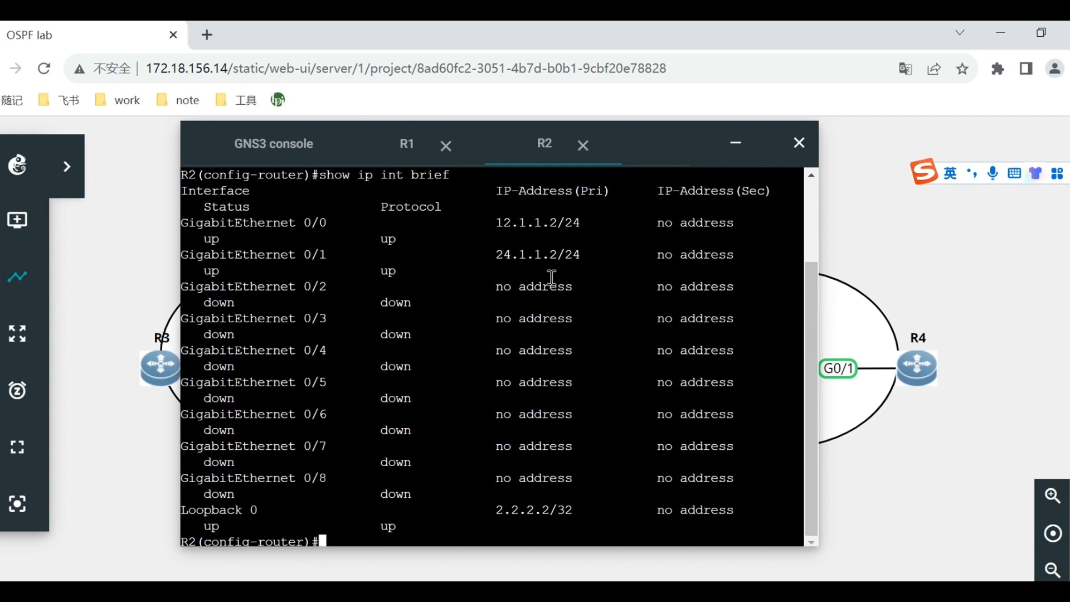
Advertise R2's loopback 2.2.2.2 with wildcard 0.0.0.0 in OSPF area 0.
text(net 2.2.2.2)
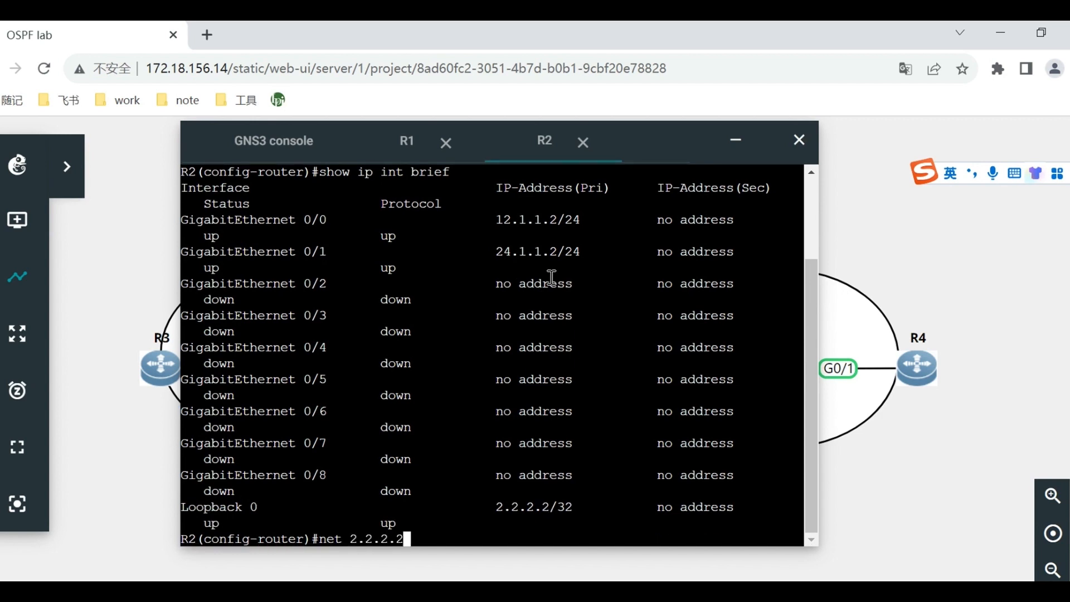
text( 0.0.0.0 a 0)
key(Return)
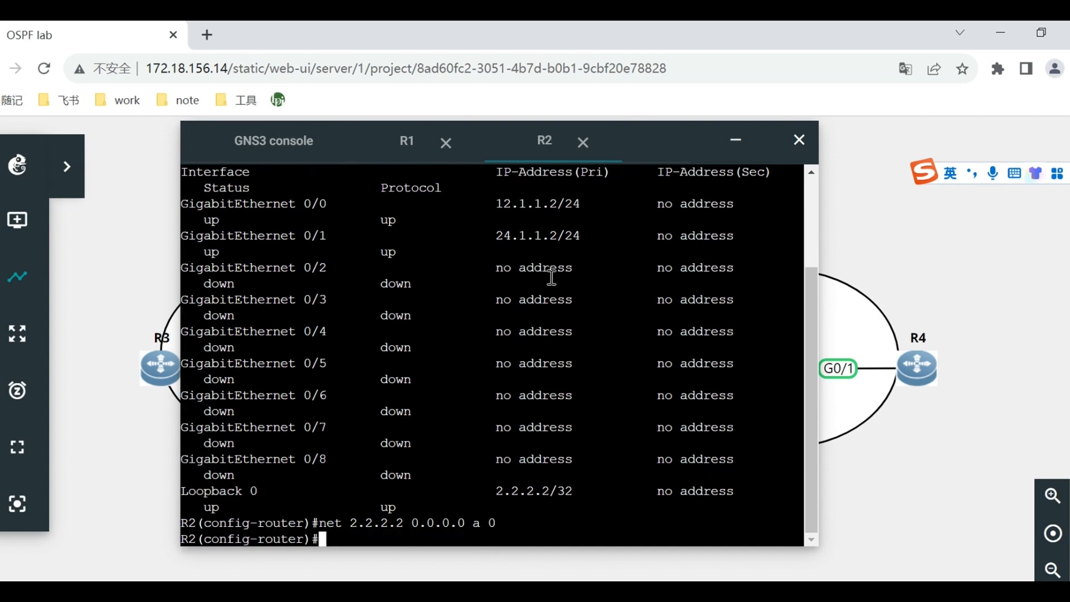
Advertise network 12.1.1.0 with wildcard 0.0.0.255 in OSPF area 0 on R2.
text(net 12.1.1.0 0.0.0.255 a)
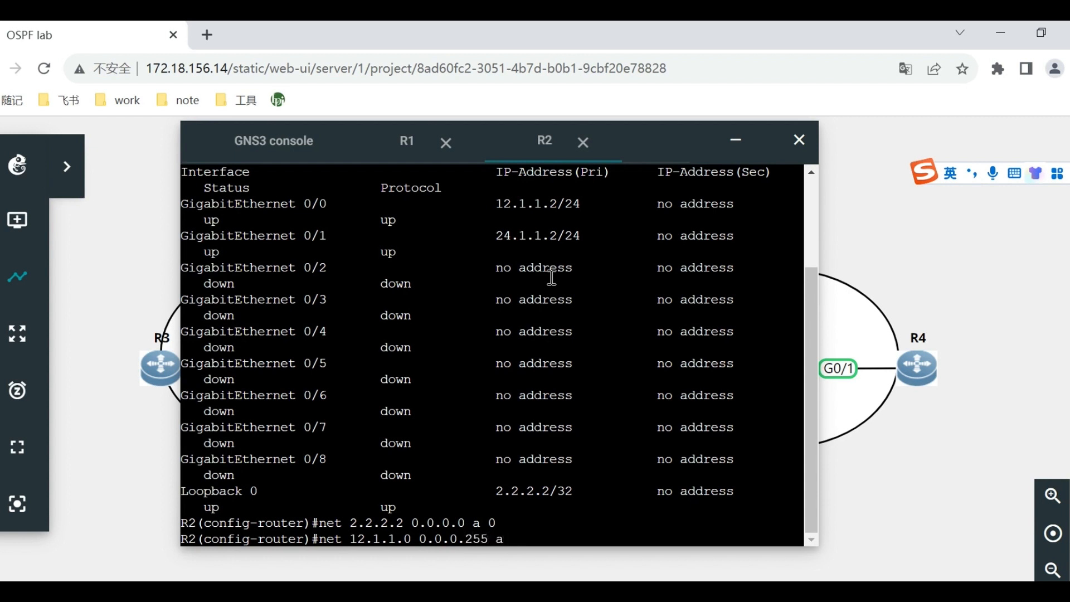
text(2)
key(BackSpace)
text(0)
key(Return)
Advertise network 24.1.1.0 with wildcard 0.0.0.255 in OSPF area 2 on R2.
text(net )
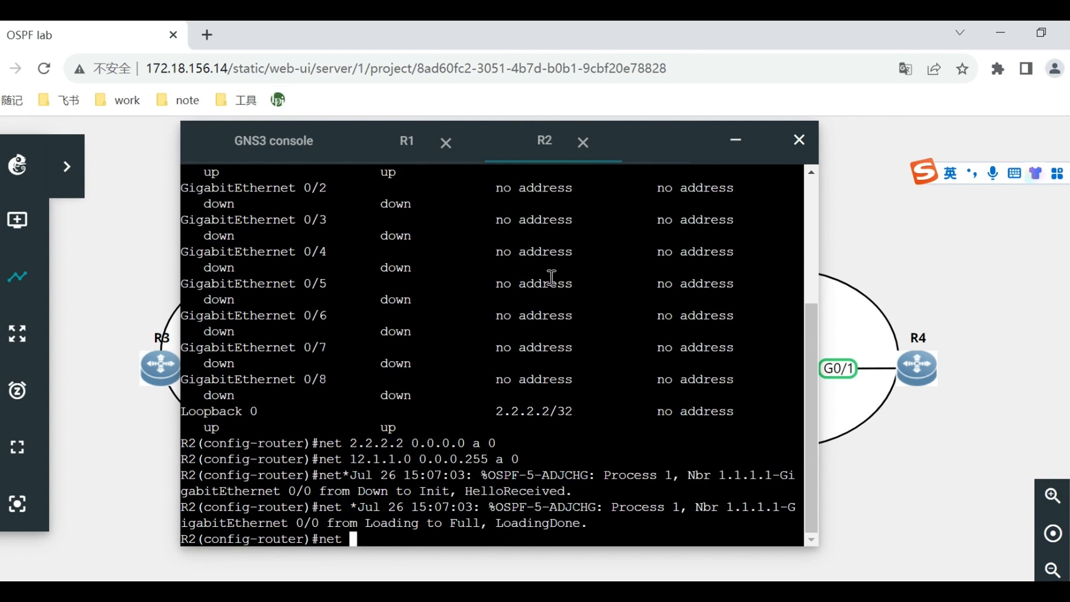
text(24.1.1.0 0.0.0)
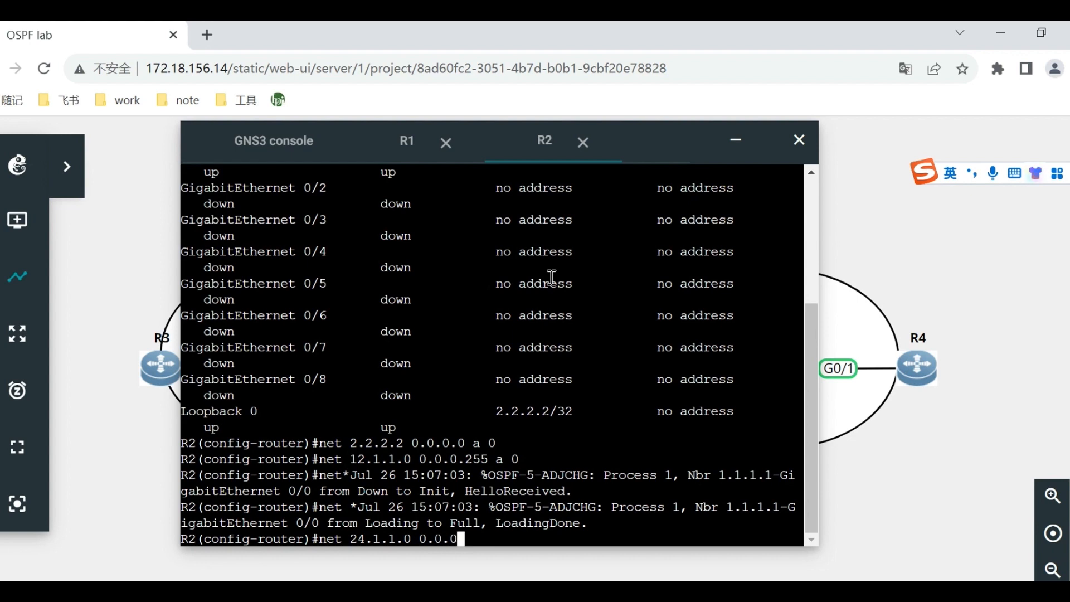
text(.255 a 2)
key(Return)
Leave configuration mode on R2 with end and save the configuration with wr.
text(end)
key(Return)
key(Return)
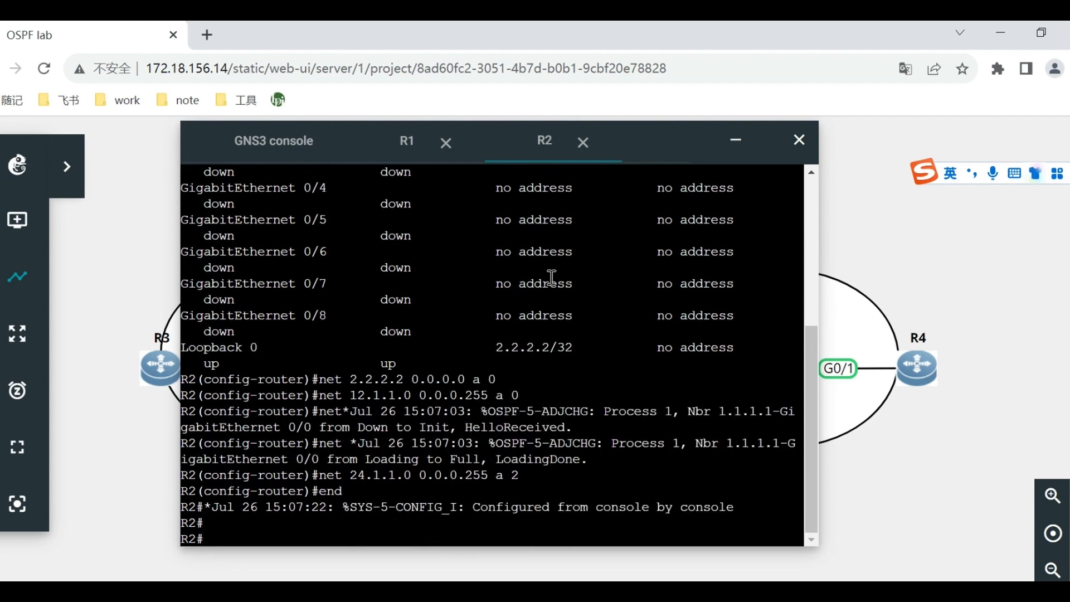
key(Return)
text(wr)
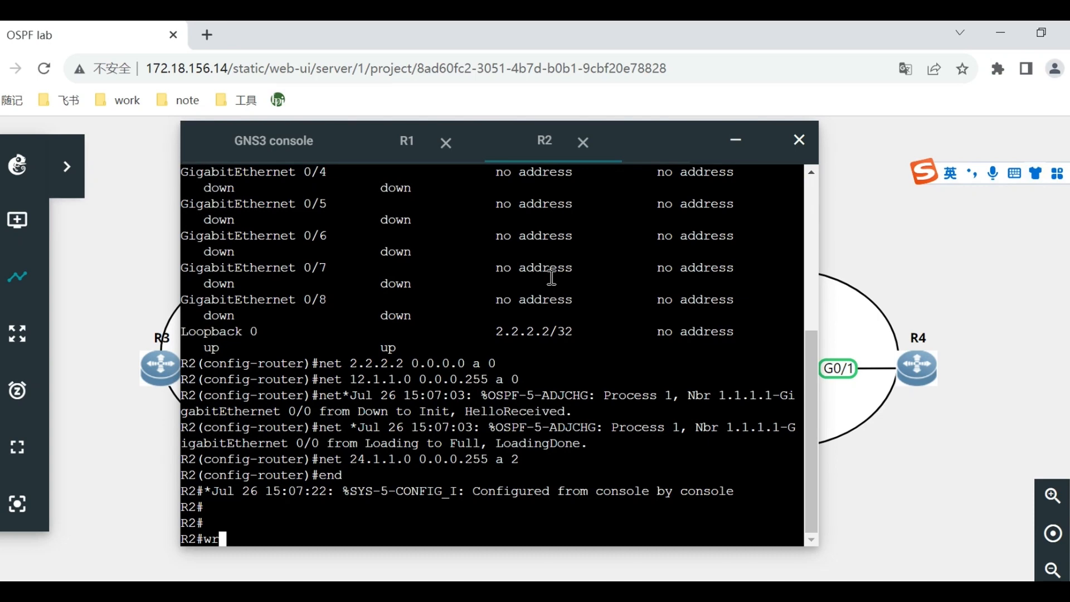
key(Return)
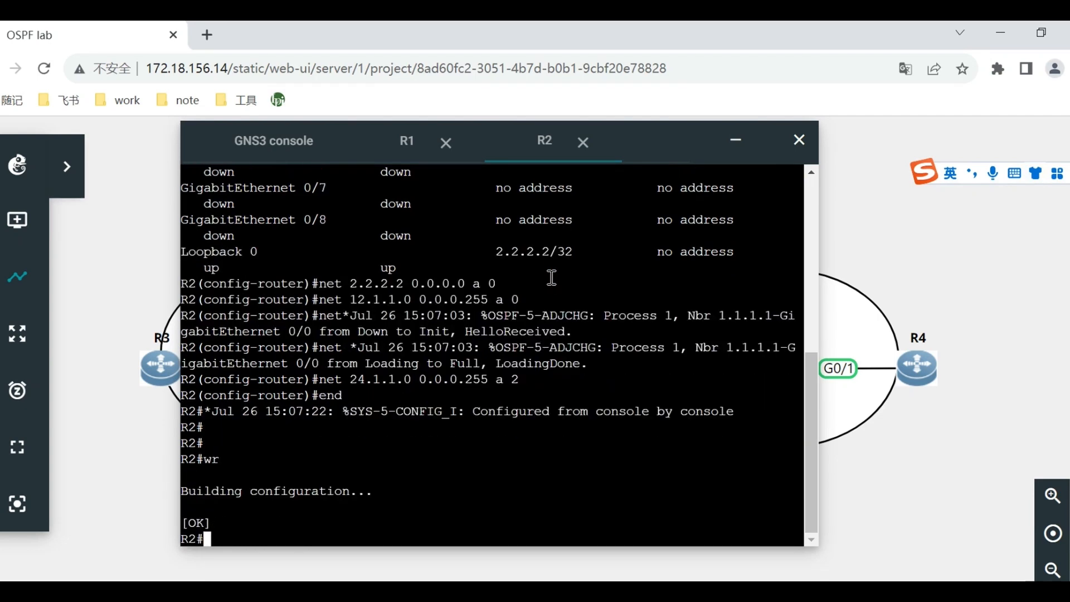
Minimize R2's console and open R3's web console, placing it over the middle of the topology.
click(879, 228)
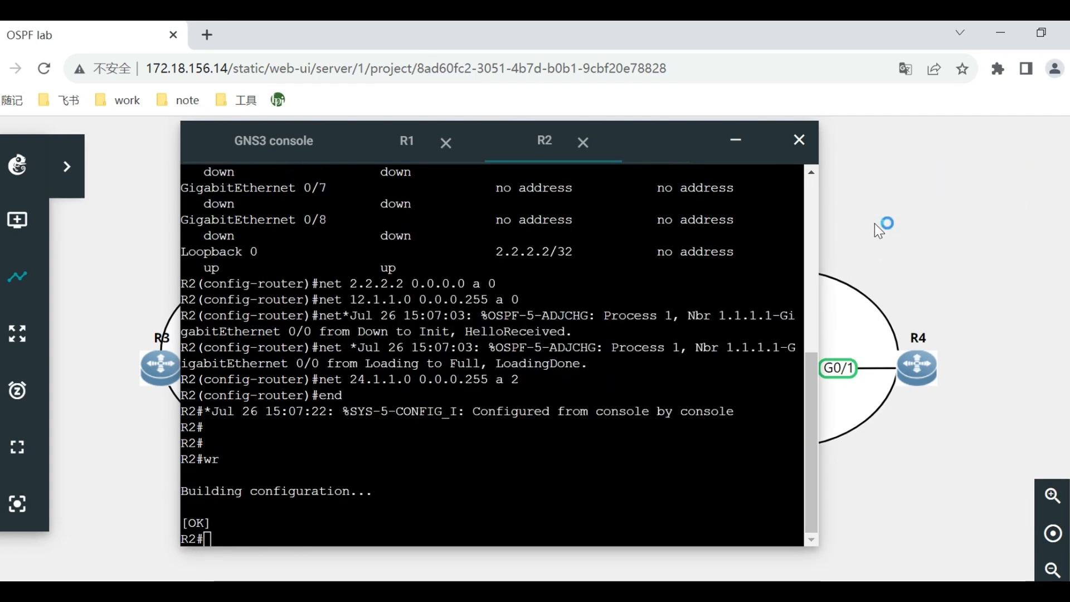
click(736, 141)
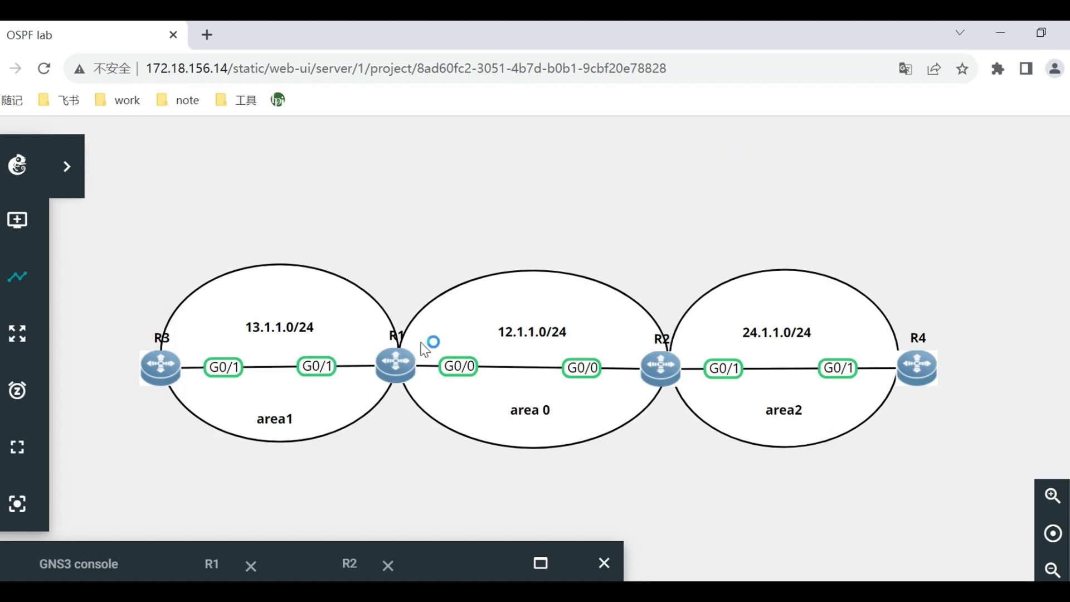
right_click(162, 370)
click(254, 249)
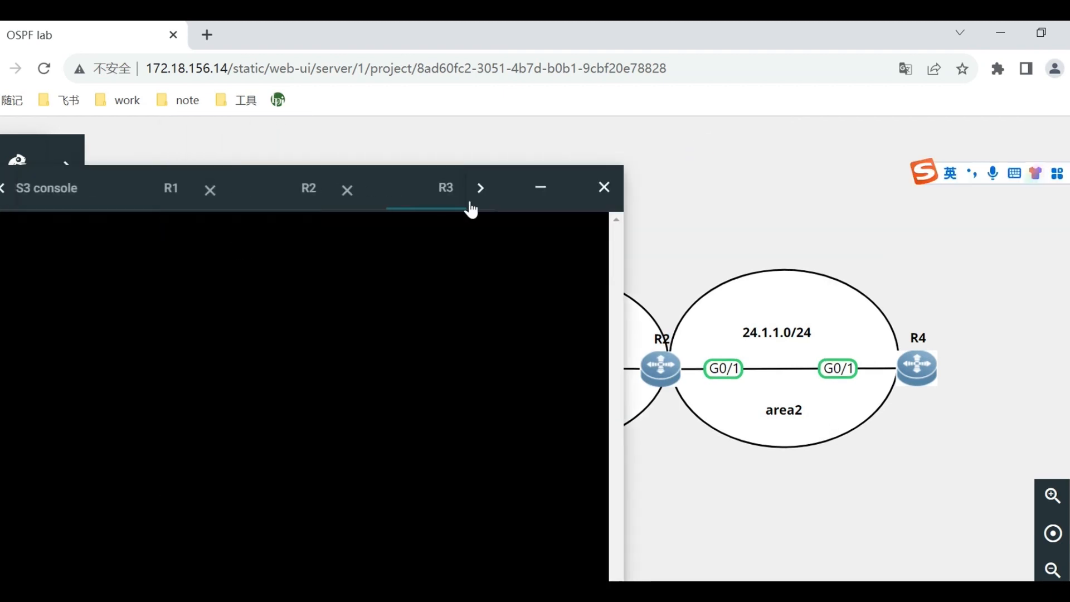
drag(500, 177, 724, 117)
Start OSPF process 1 on R3 with router ospf 1.
key(Return)
key(Return)
key(Return)
text(router)
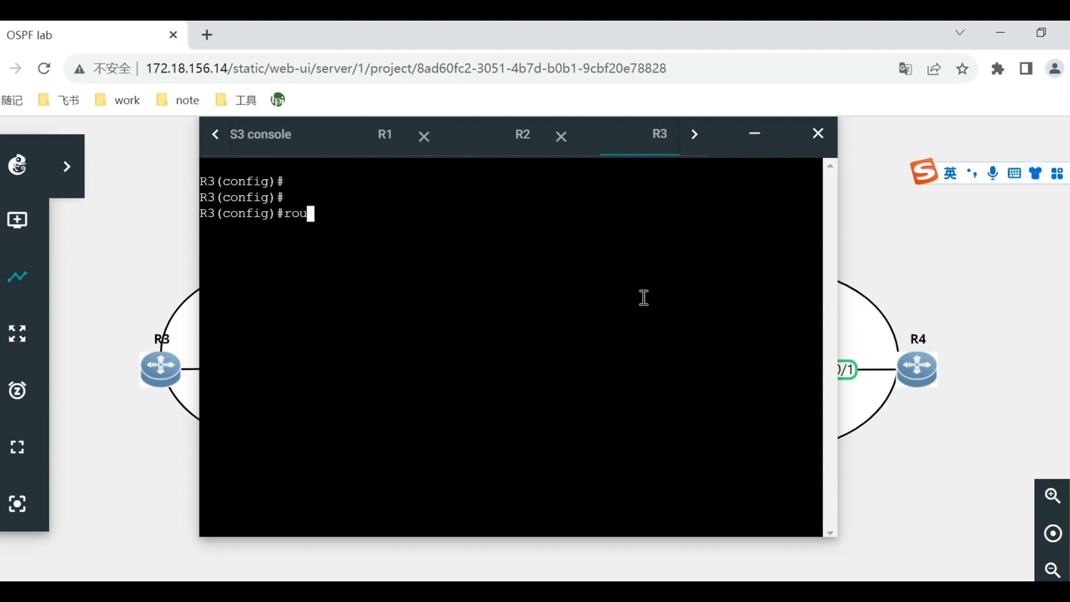
key(BackSpace)
key(BackSpace)
key(BackSpace)
key(BackSpace)
key(BackSpace)
key(BackSpace)
key(BackSpace)
text(router ospf)
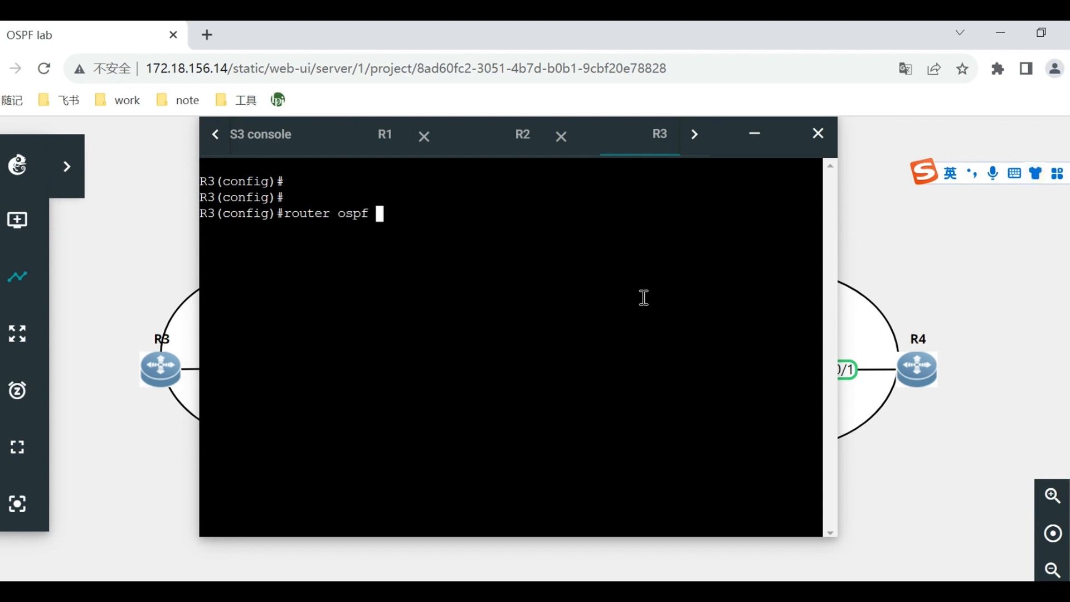
text( 1)
key(Return)
Set R3's OSPF router ID to 3.3.3.3 and accept the OSPF process update with yes.
text(router-id )
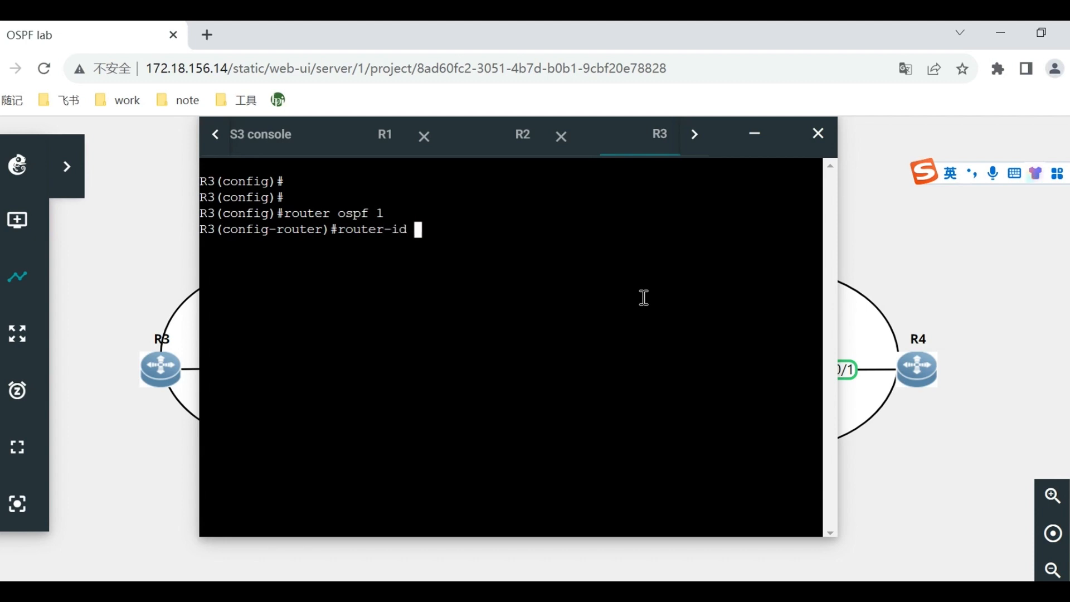
text(3.3.3.3)
key(Return)
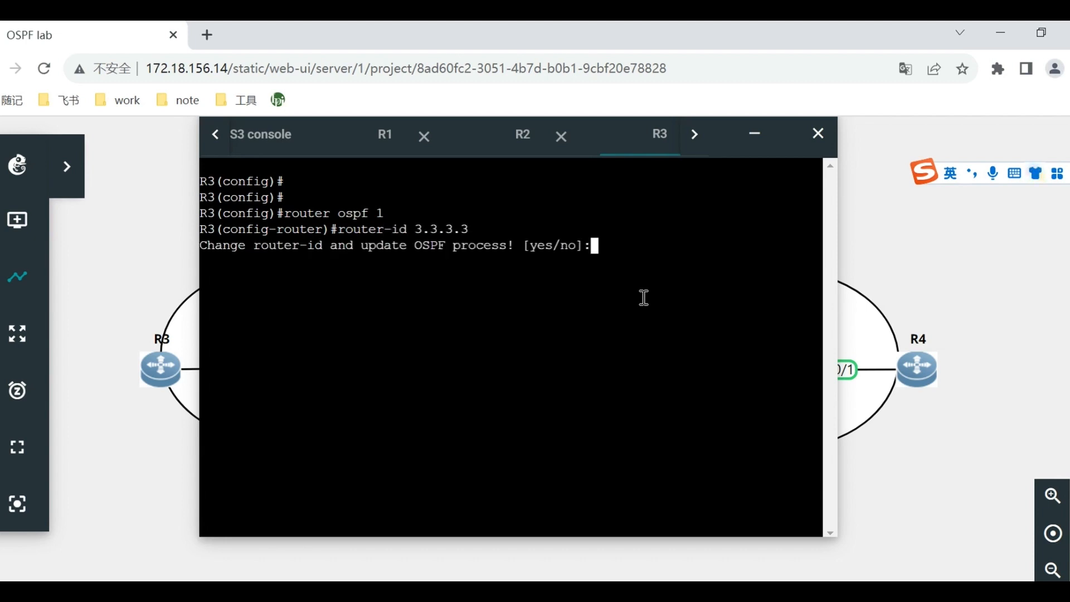
text(yes)
key(Return)
Display R3's interface addresses with show ip int brief.
text(net)
key(BackSpace)
key(BackSpace)
key(BackSpace)
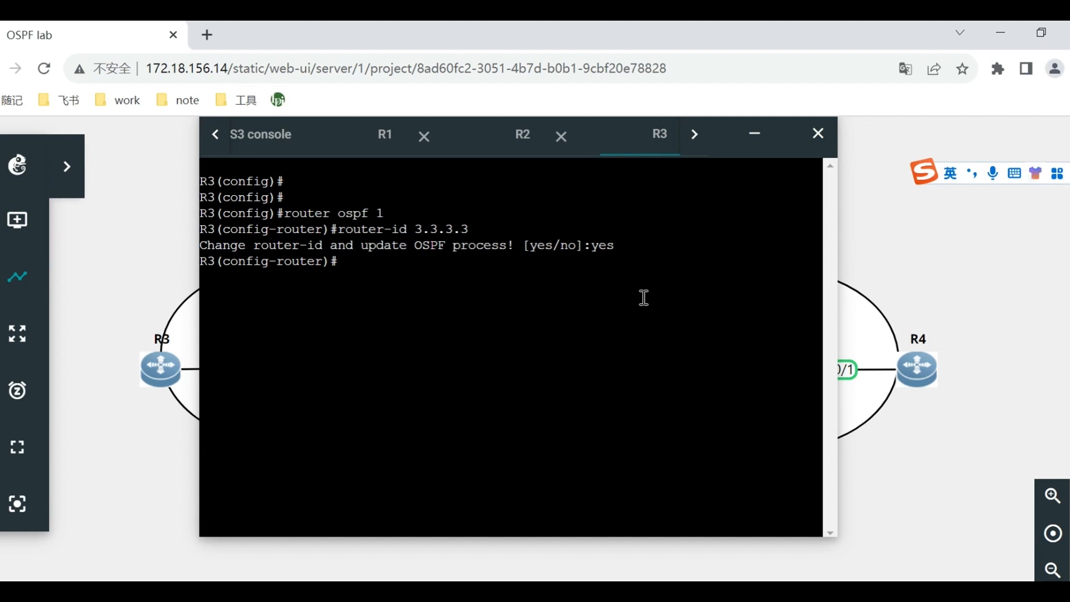
text(show ip int b)
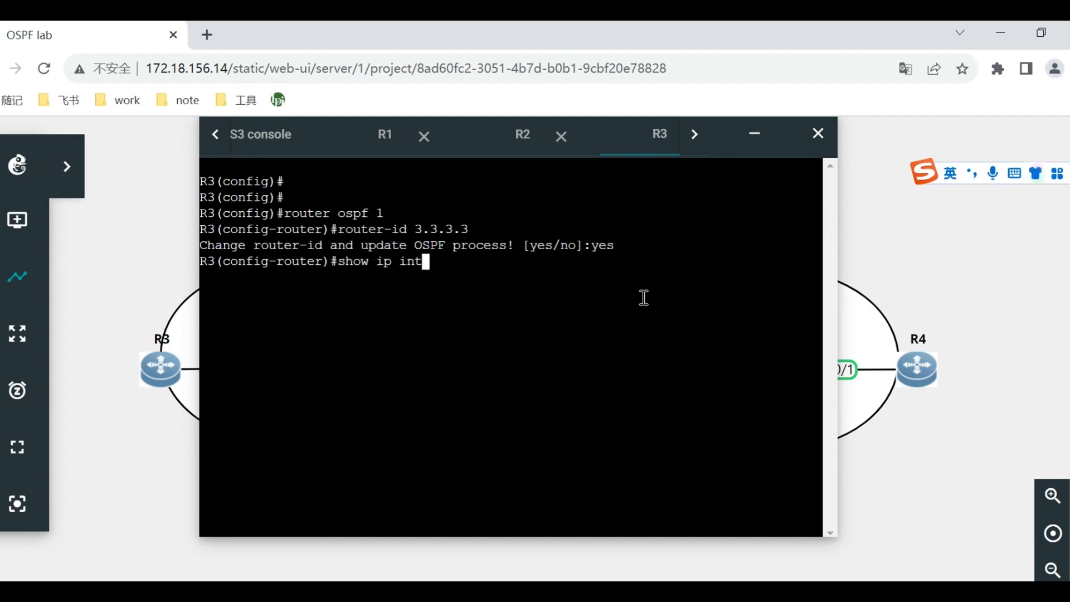
key(Tab)
key(Return)
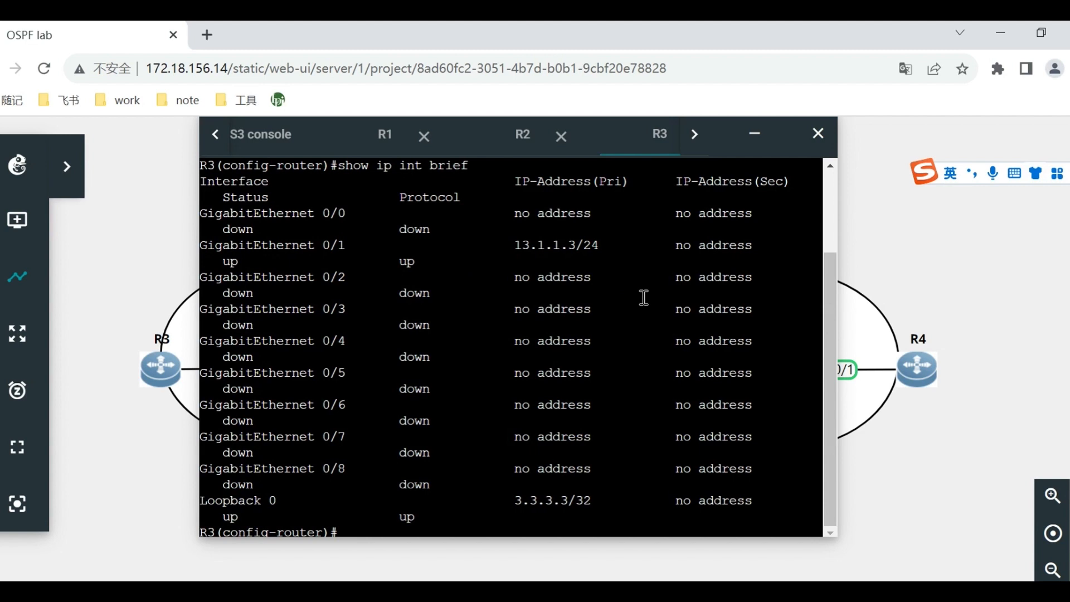
Advertise loopback 3.3.3.3 with wildcard 0.0.0.0 in OSPF area 1 on R3.
text(net 3.3.3.)
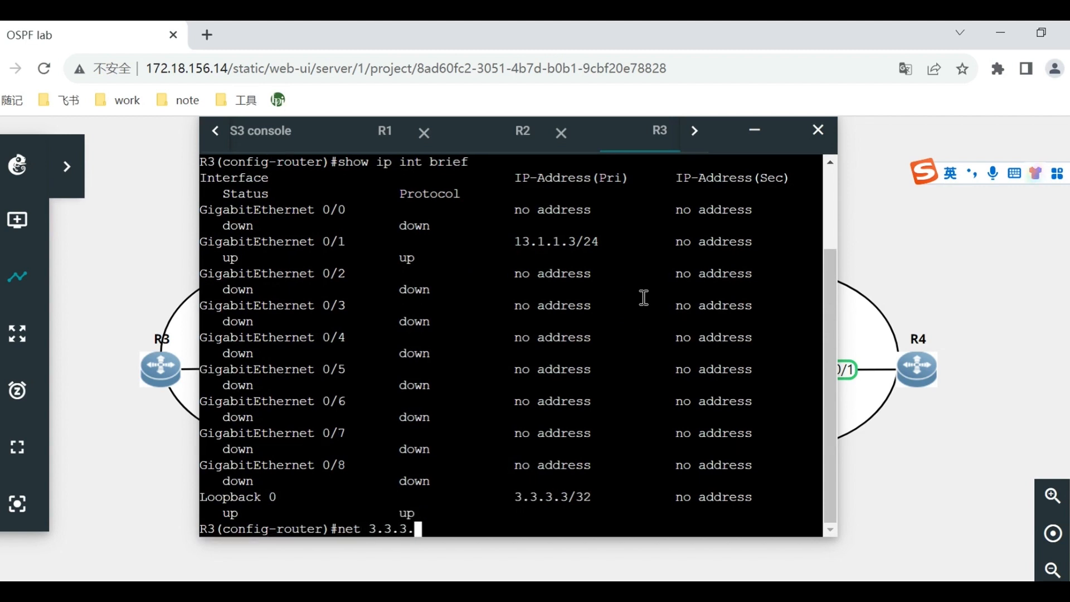
text(3 0.0.0.0 a )
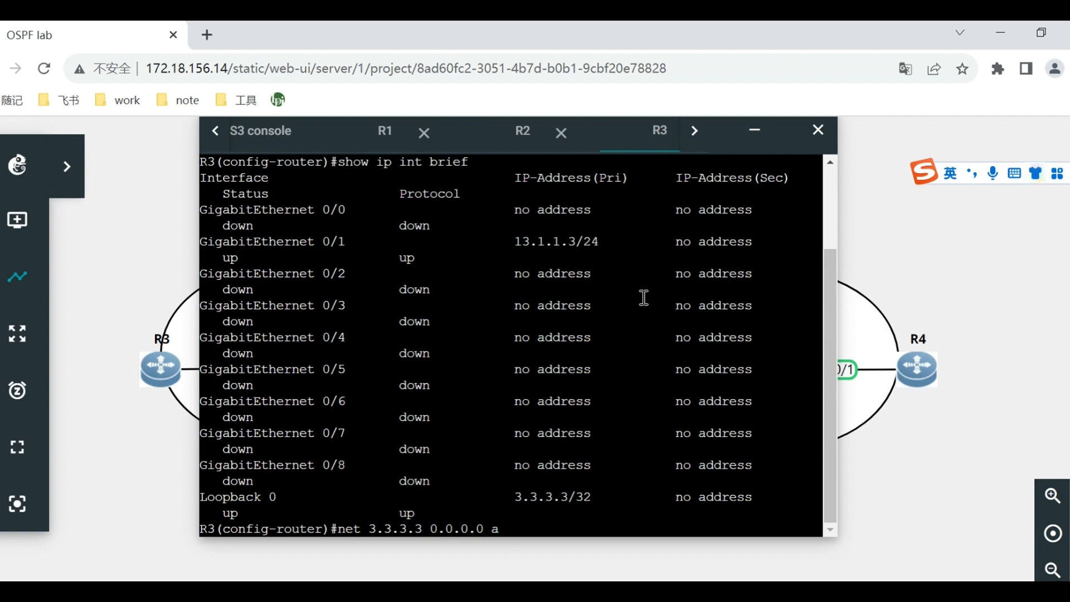
text(1)
key(Return)
Advertise network 13.1.1.0 with wildcard 0.0.0.255 in OSPF area 1 on R3.
text(net 13)
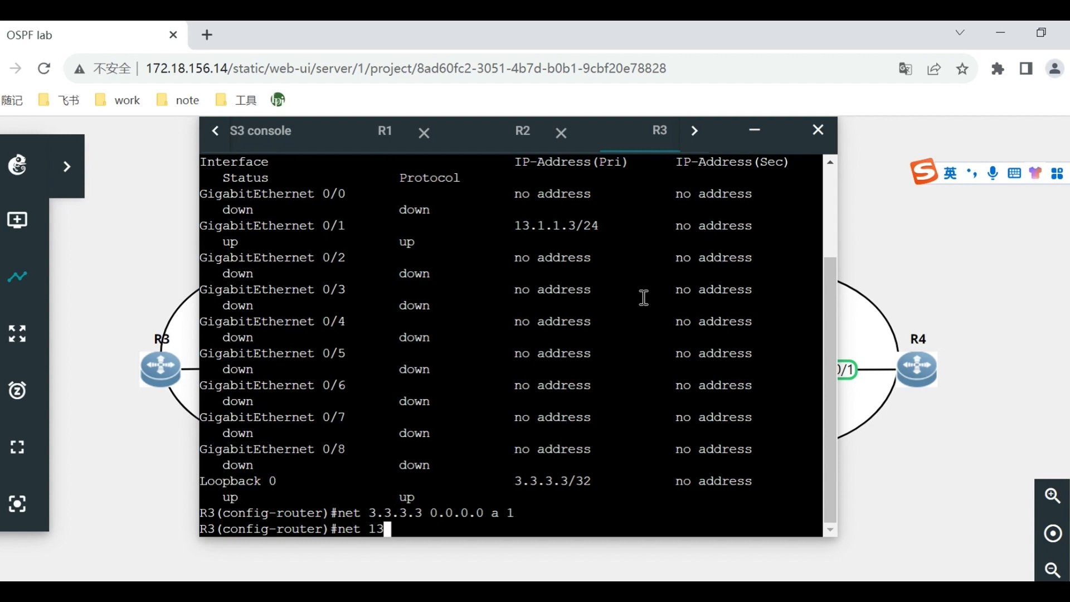
text(.1.1.)
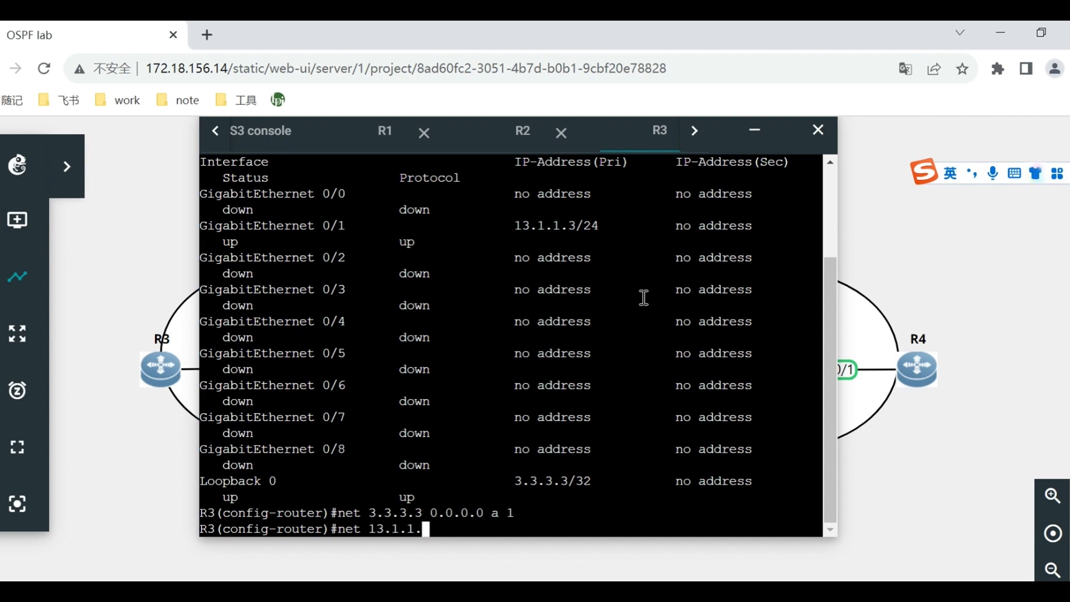
text(0 0.0.0.255 a )
text(1)
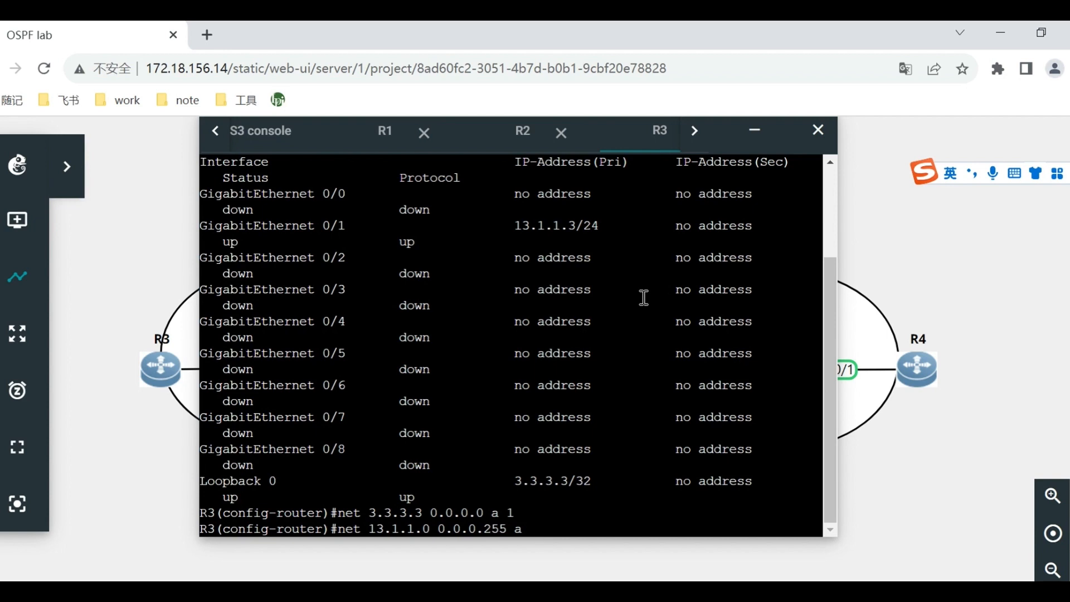
key(Return)
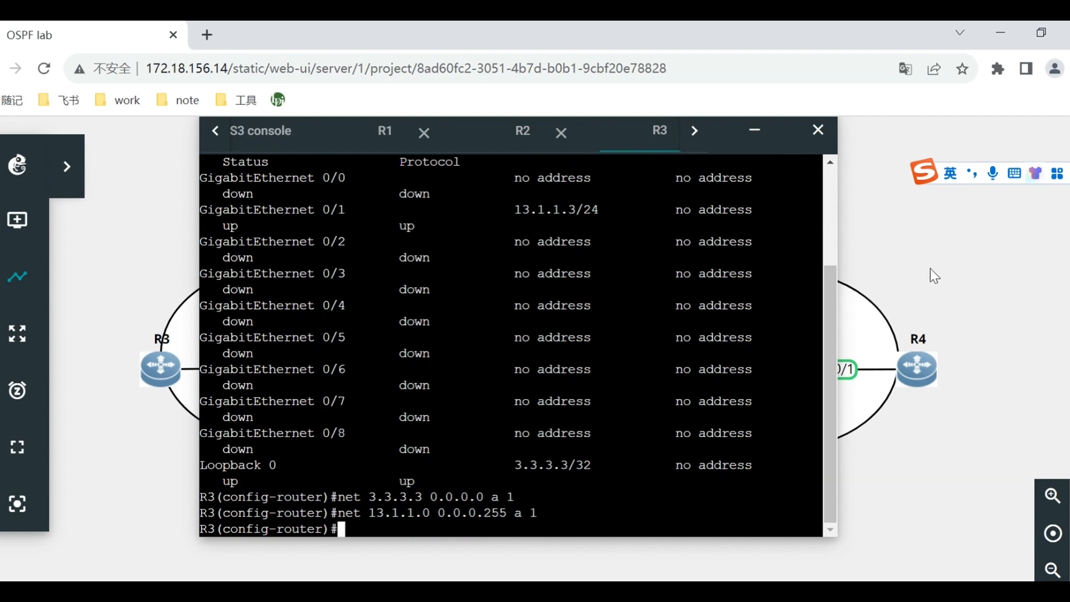
Open R4's web console and place it over the middle of the topology.
right_click(918, 366)
click(984, 253)
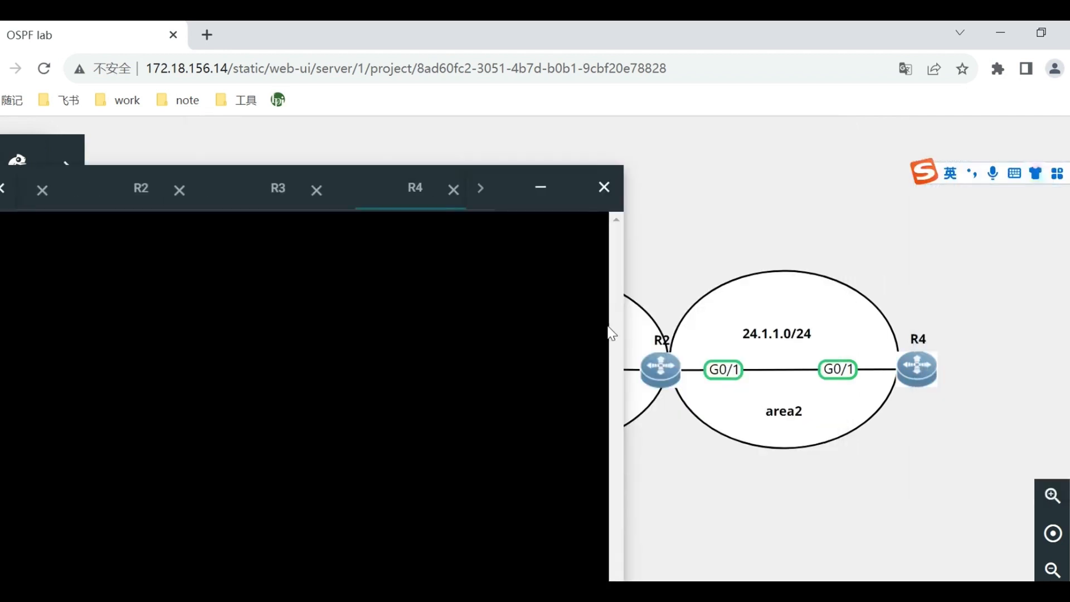
drag(519, 203, 751, 140)
click(626, 320)
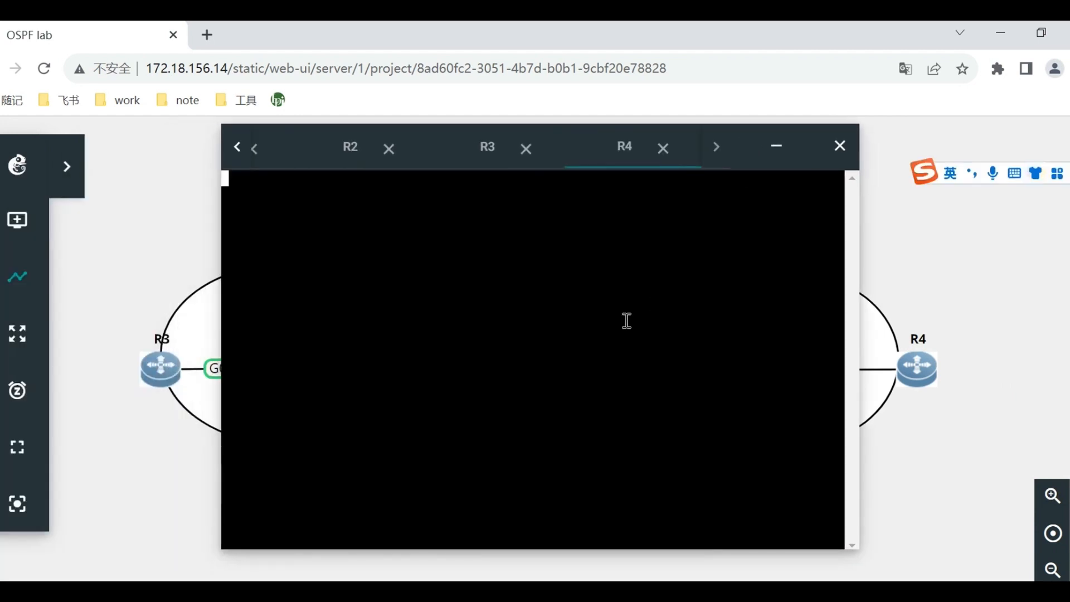
Enter global configuration mode on R4 with conf t and start OSPF process 1.
key(Return)
key(Return)
key(Return)
key(Return)
text(conf t)
key(Return)
text(router ospf 1)
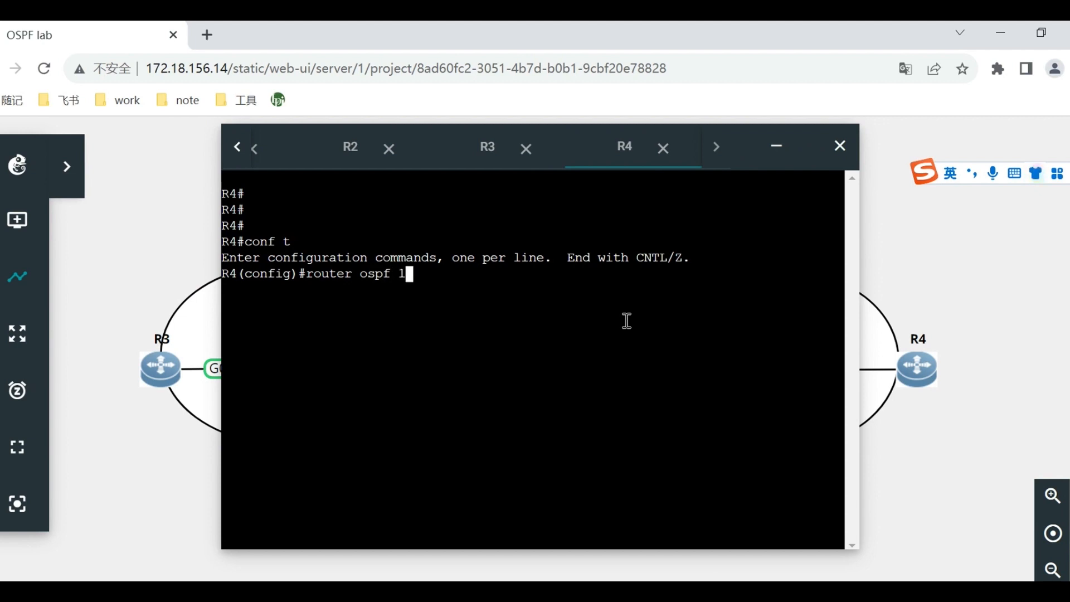
key(Return)
Set R4's OSPF router ID to 4.4.4.4 and accept the OSPF process update with yes.
text(router-id)
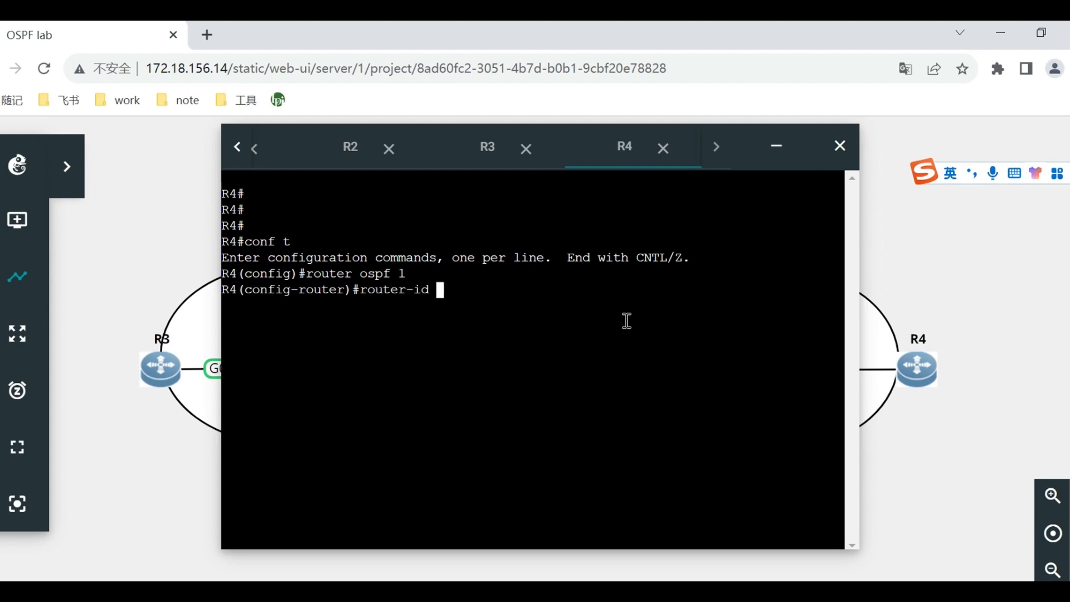
text( 4.4.4.4)
key(Return)
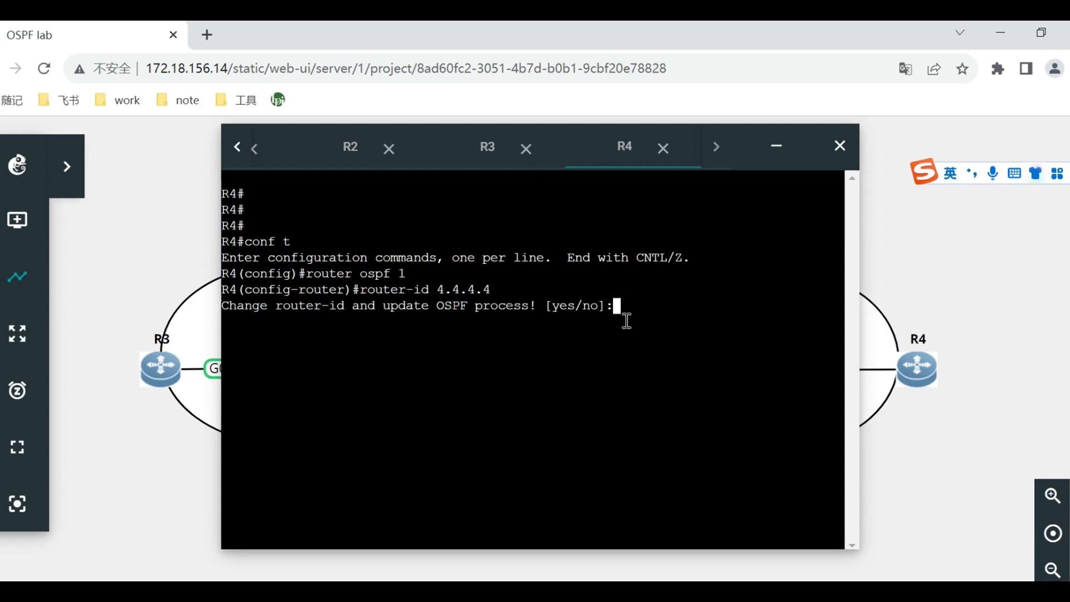
text(yes)
key(Return)
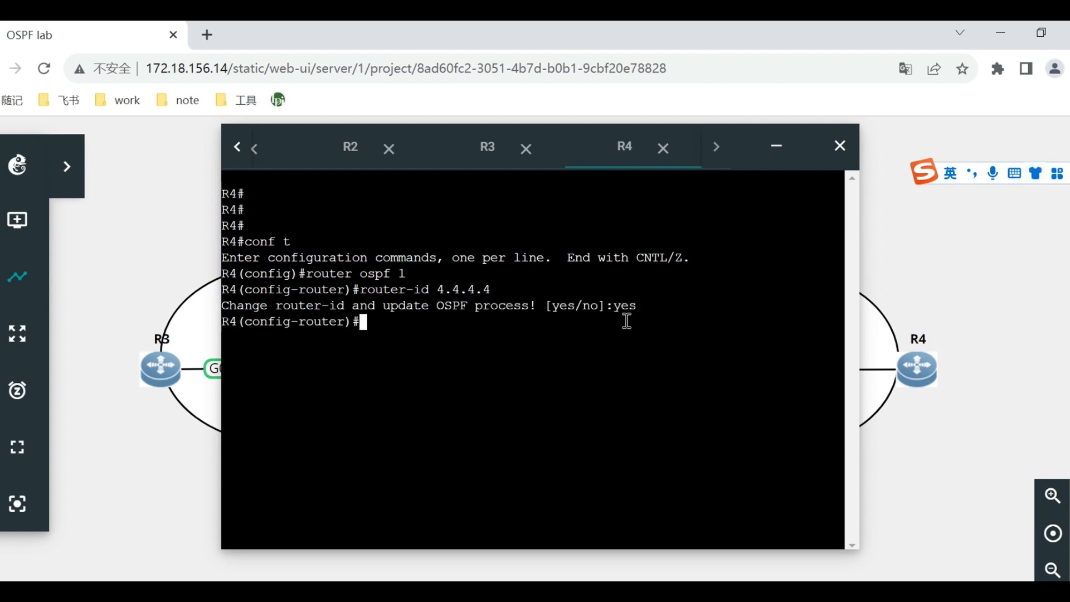
Display R4's interface addresses with show ip int brief.
text(show ip int b)
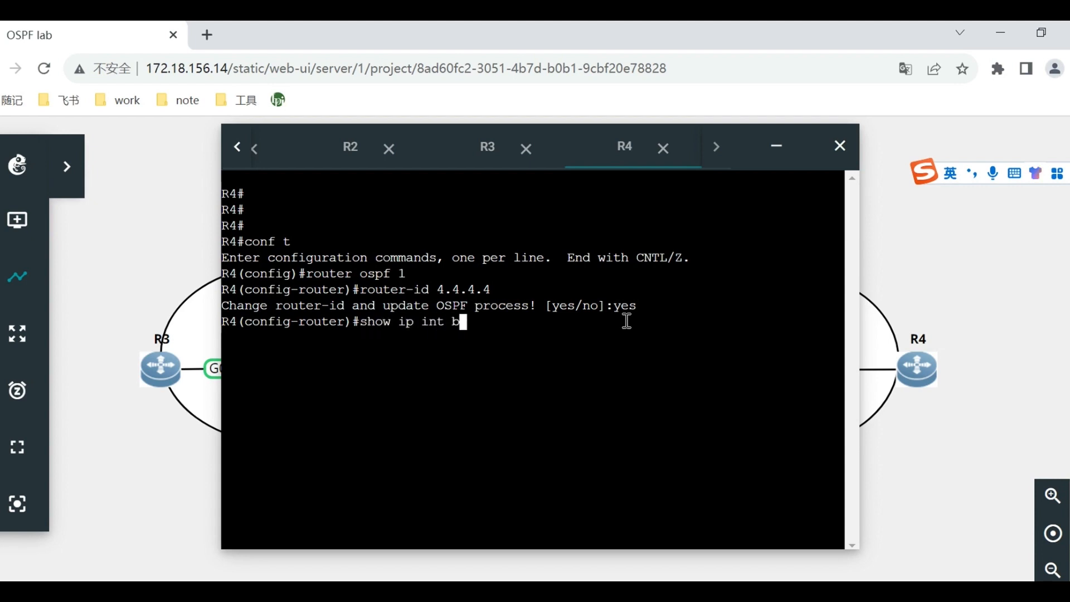
key(Tab)
key(Return)
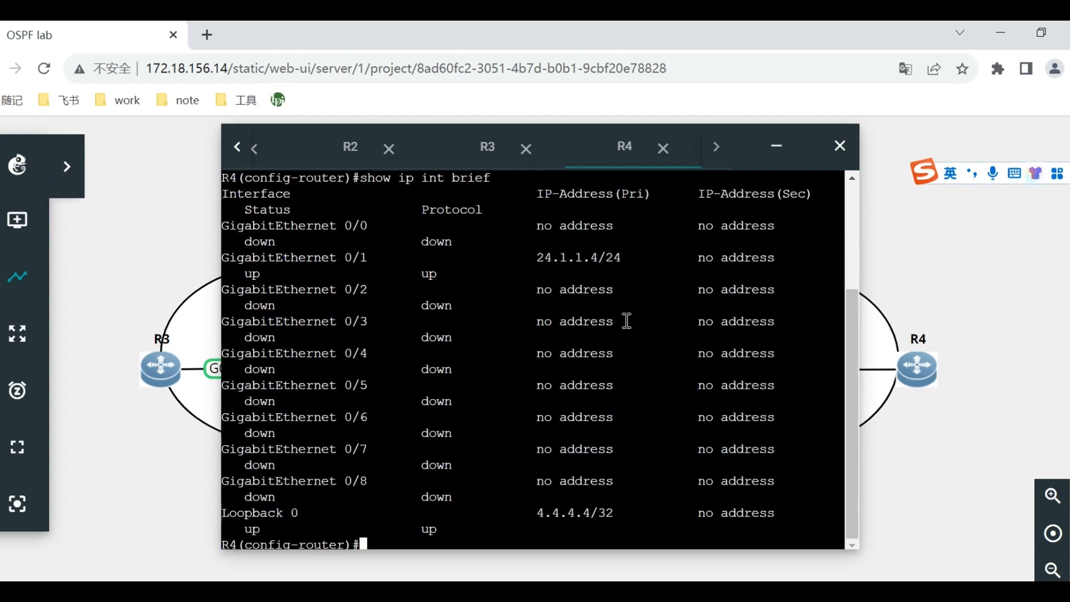
Advertise loopback 4.4.4.4 with wildcard 0.0.0.0 in OSPF area 2 on R4.
text(network)
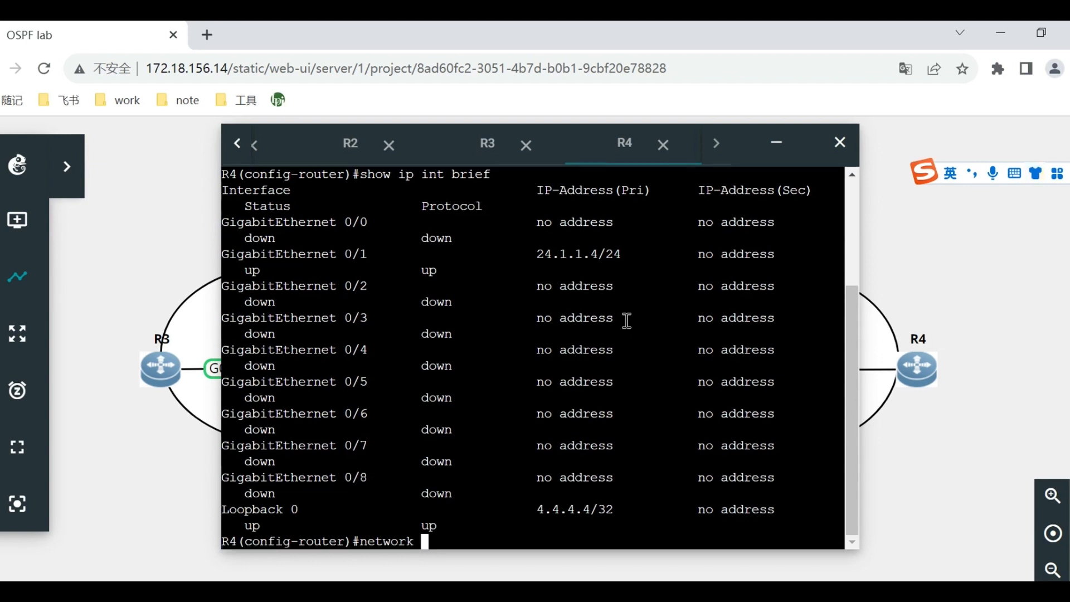
text( 4.4.4.4 0.0.0.0 )
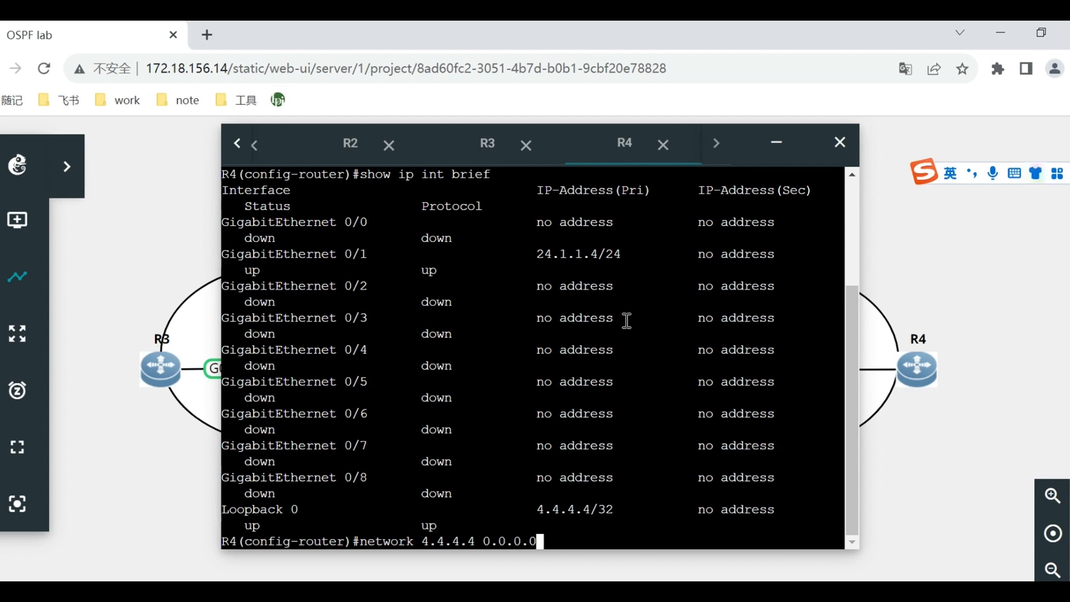
text(a 2)
key(Return)
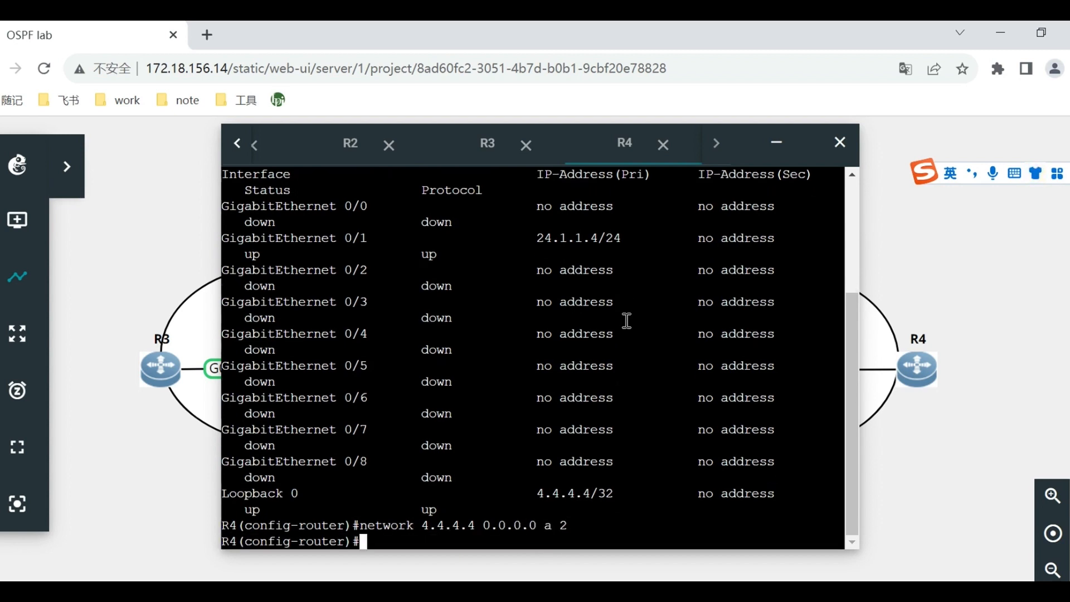
Advertise network 24.1.1.0 with wildcard 0.0.0.255 in OSPF area 2 on R4.
text(net 24.1.1.0 0.0.0.)
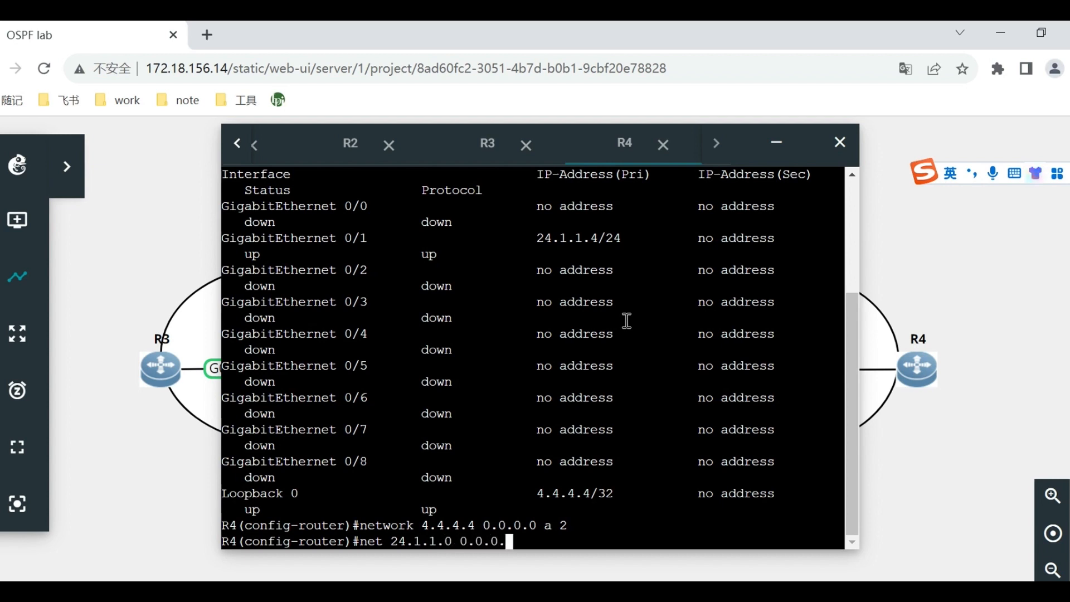
text(255 a )
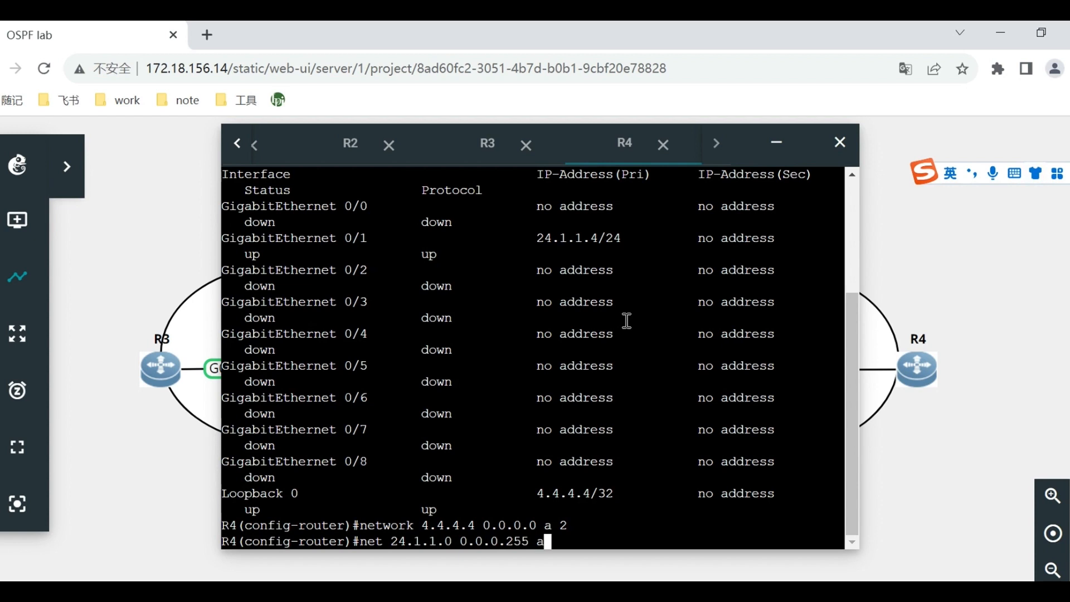
text(2)
key(Return)
Leave configuration mode on R4 with end and save the configuration with wr.
text(end)
key(Return)
text(wr)
key(Return)
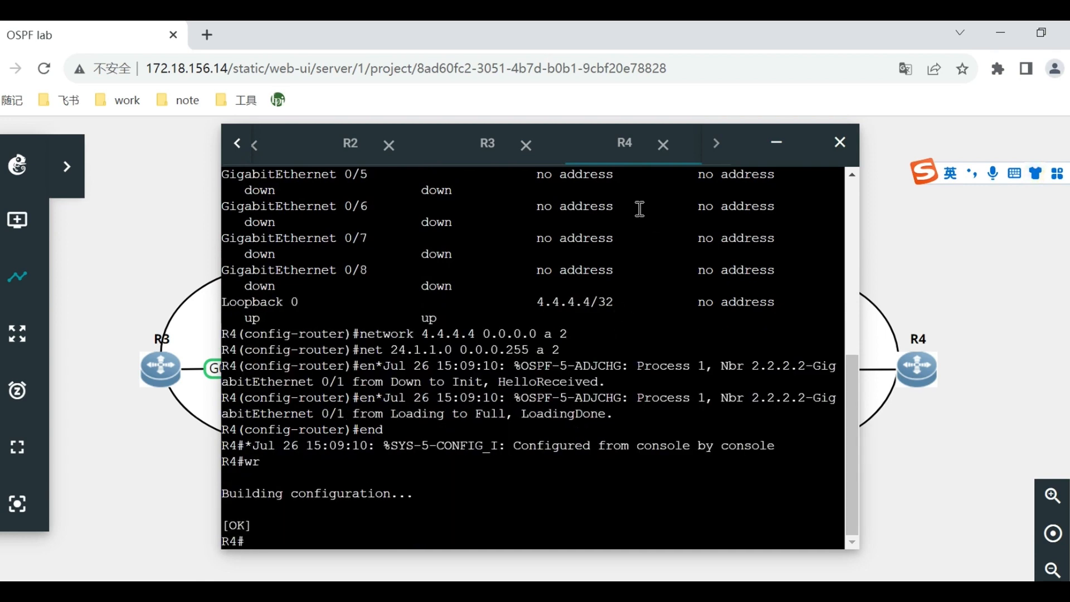
Switch to R3's console, leave configuration mode with end and save the configuration with wr.
click(490, 160)
text(end)
key(Return)
text(wr)
key(Return)
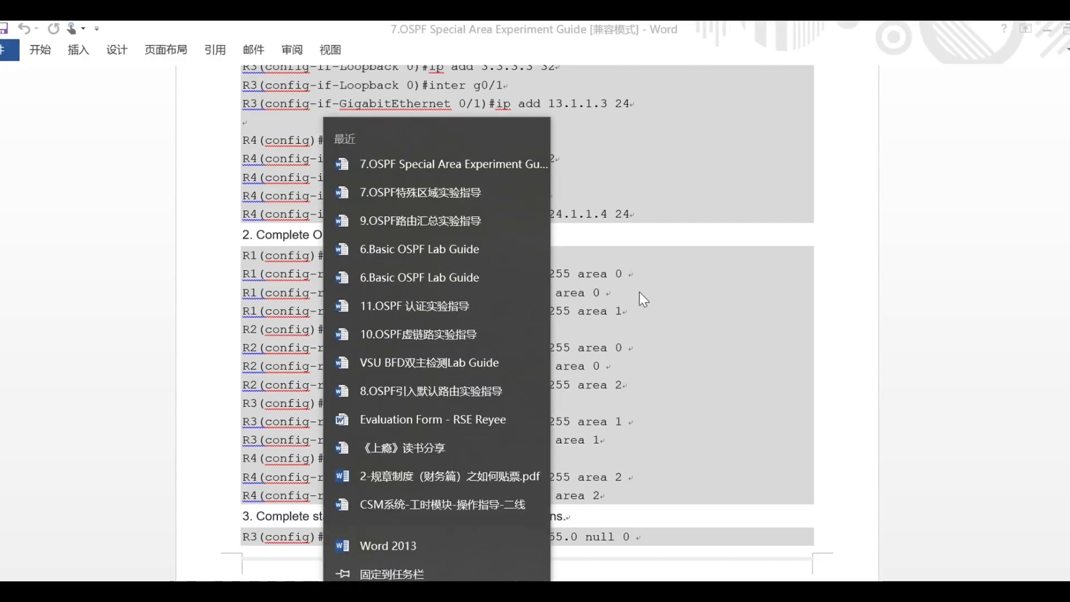
In the Word experiment guide, read section 3 on static routing and redistribution for R3 and R4.
click(657, 317)
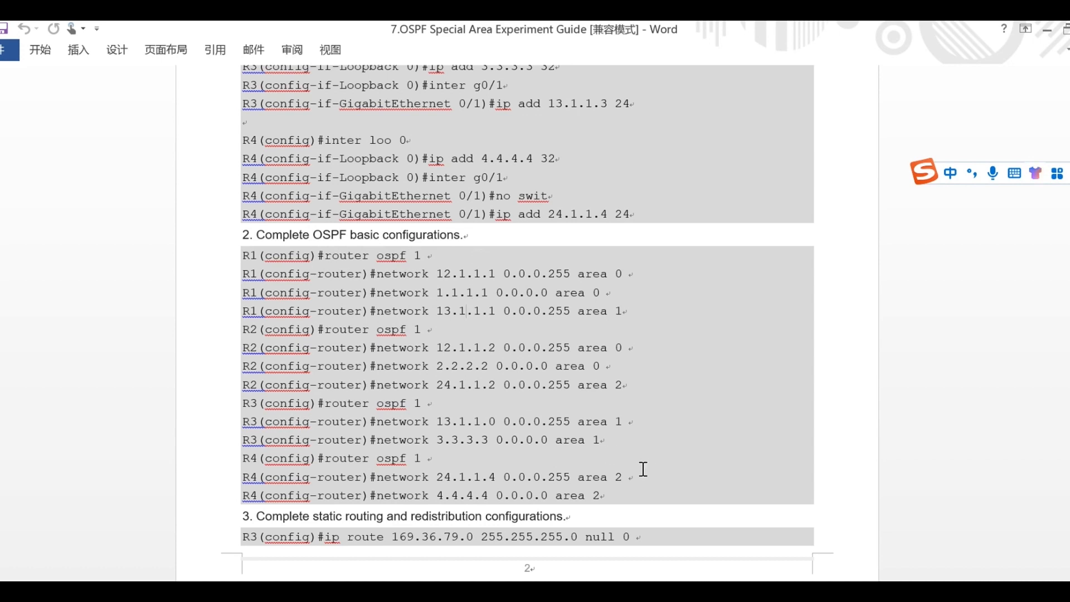
scroll(642, 468, down, 1)
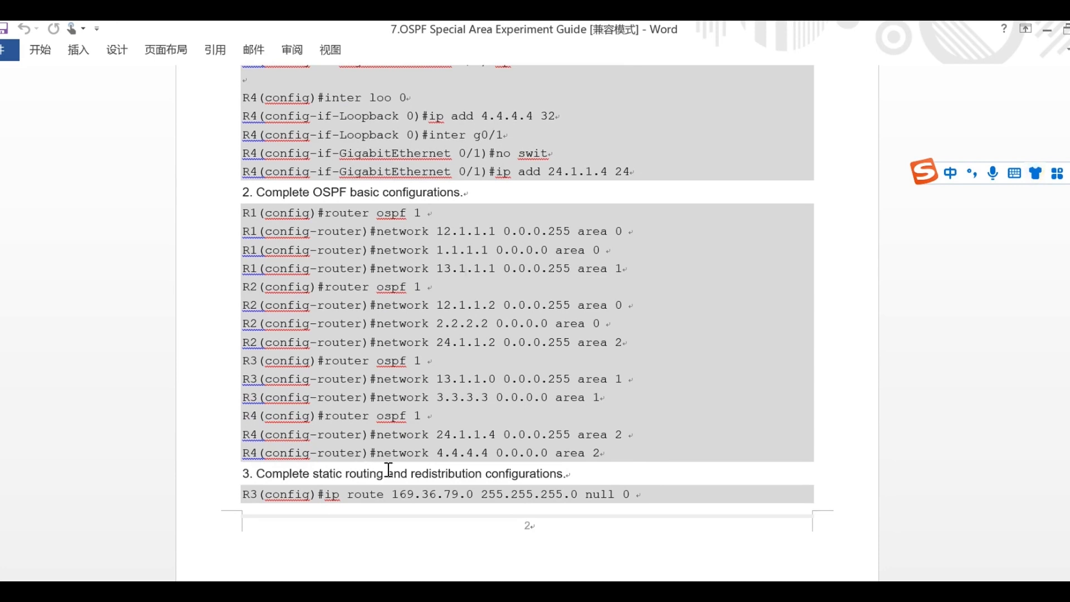
scroll(606, 465, down, 4)
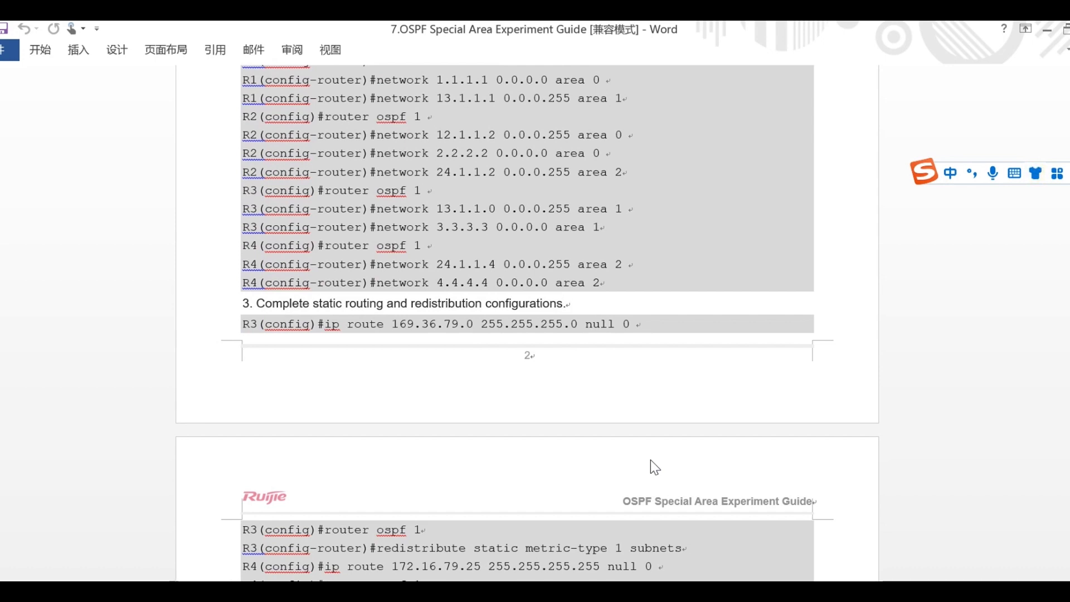
scroll(650, 460, down, 3)
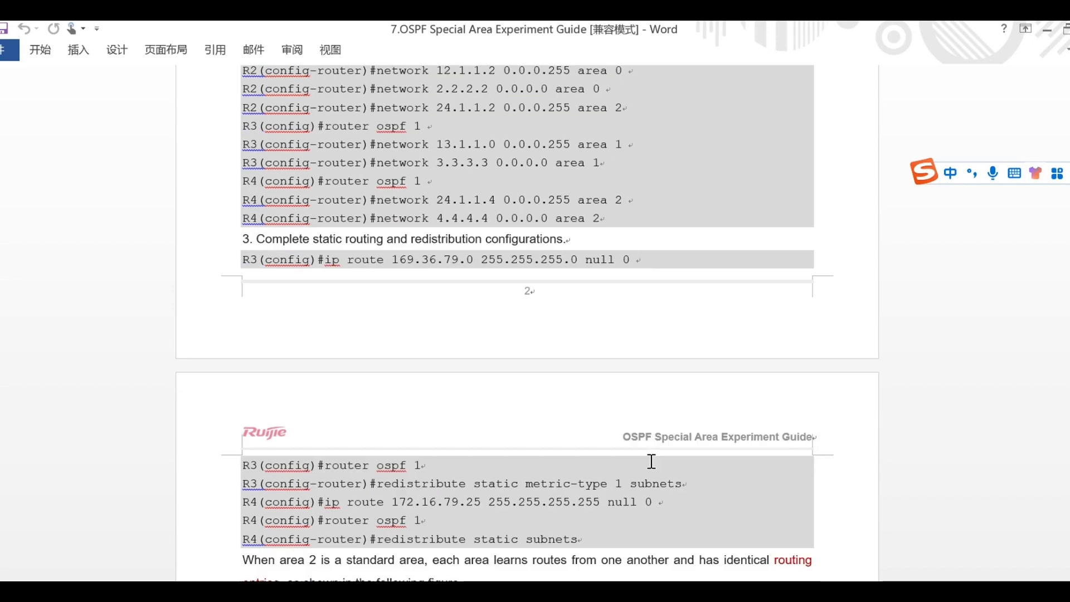
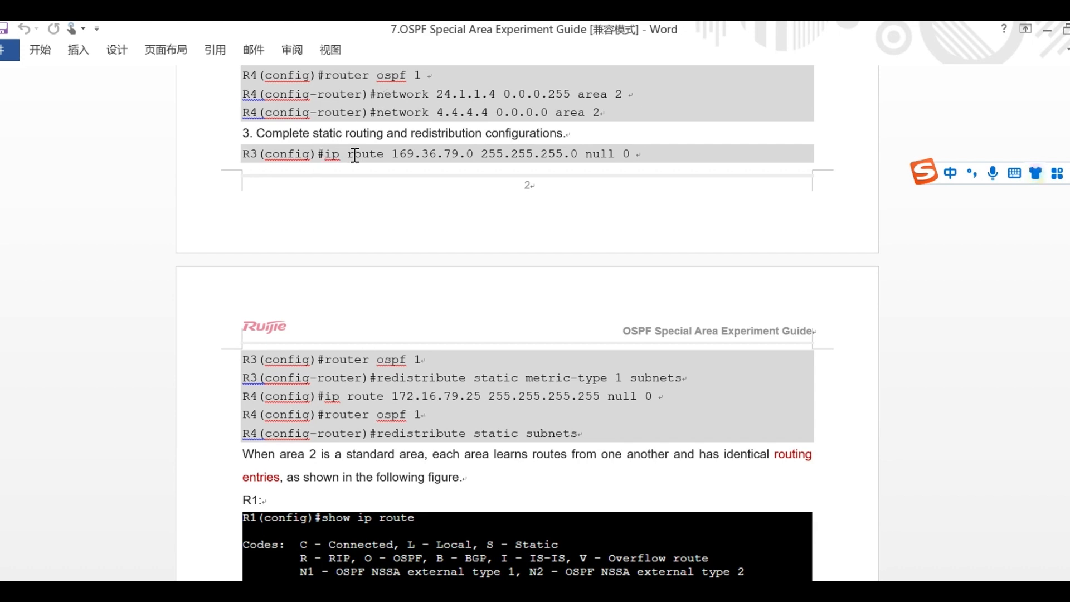
Switch to R3's console in GNS3 and add a static route to 169.36.79.0 255.255.255.0 via null 0.
click(227, 589)
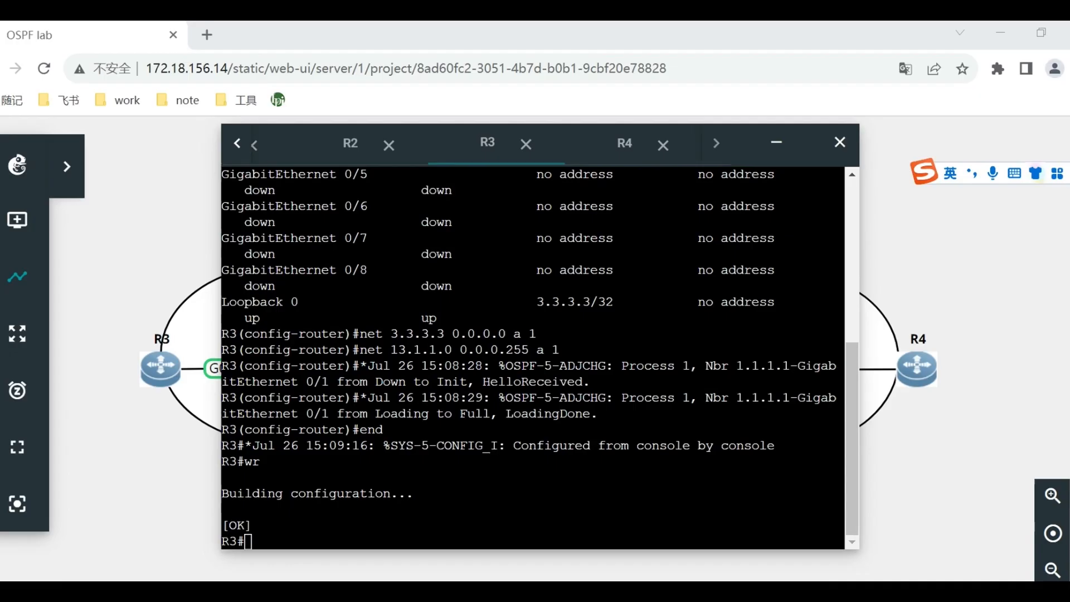
text(co)
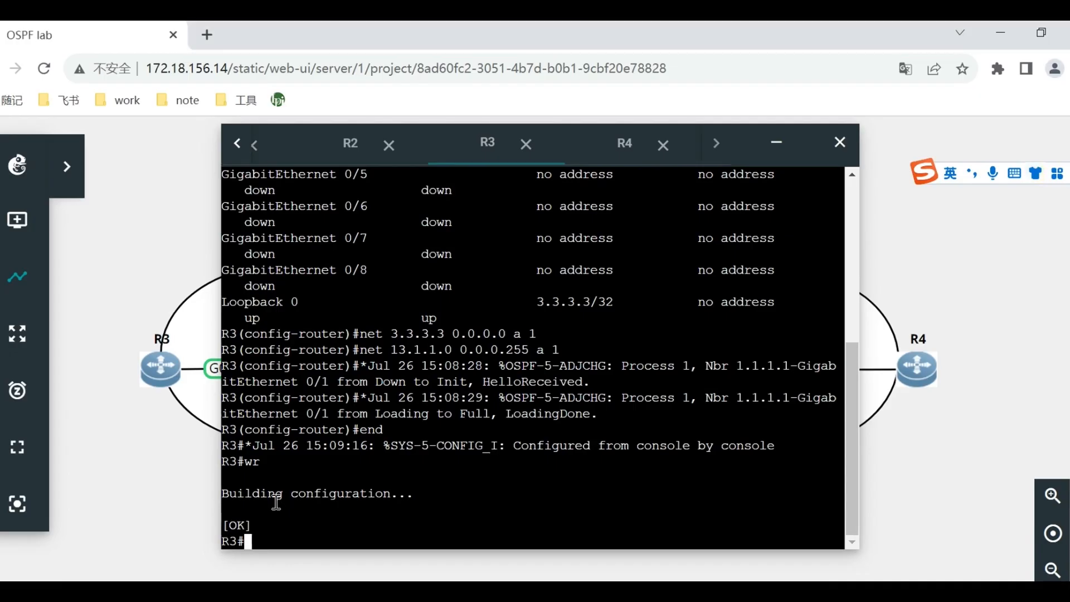
text(nf t)
key(Return)
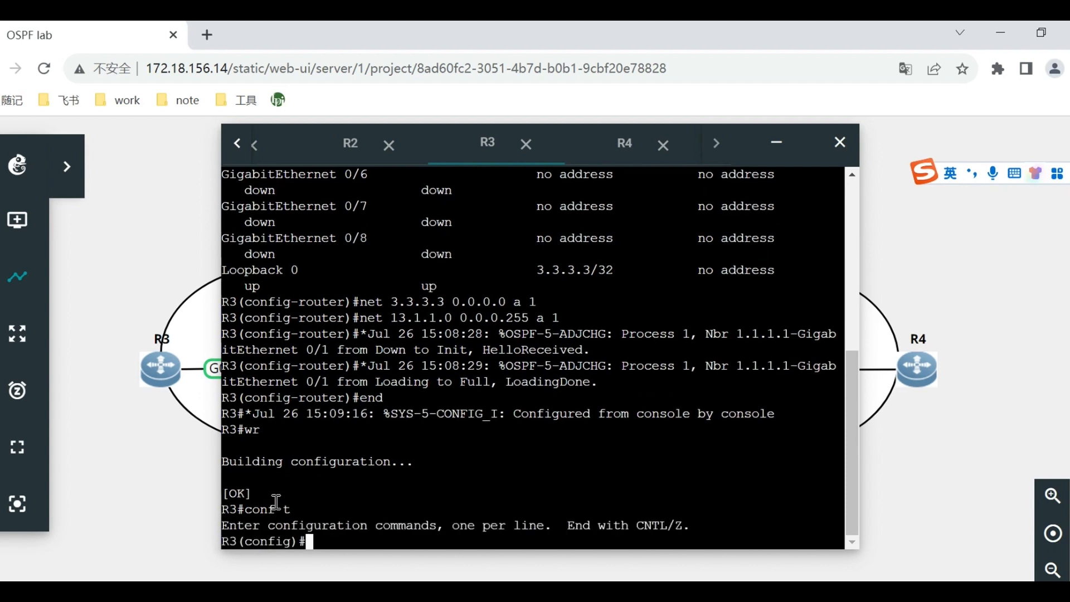
text(ip route )
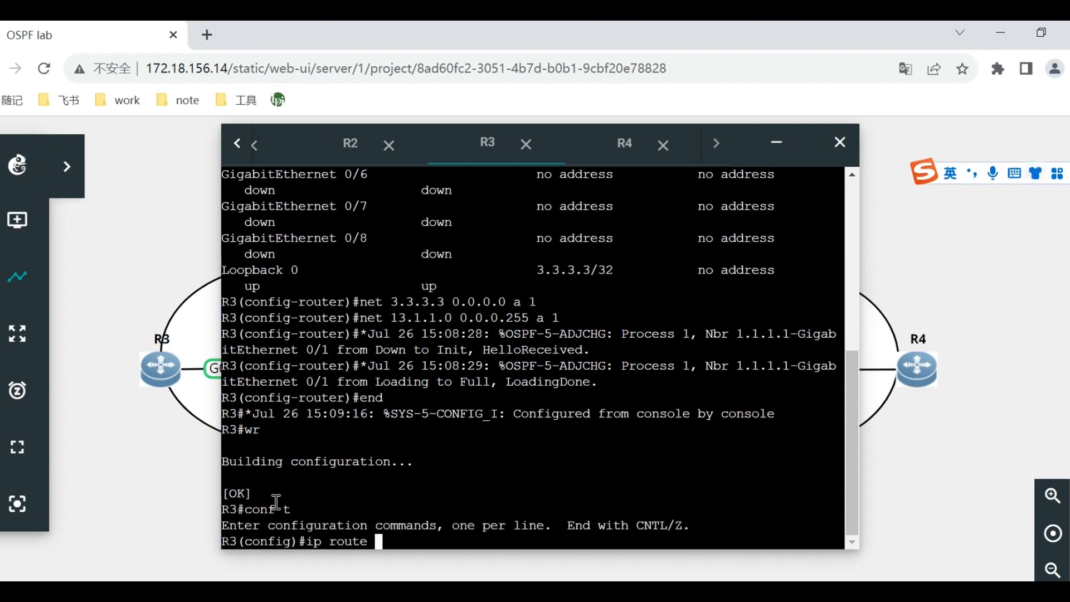
text(169.36.79.0 255.255.255.0 null 0)
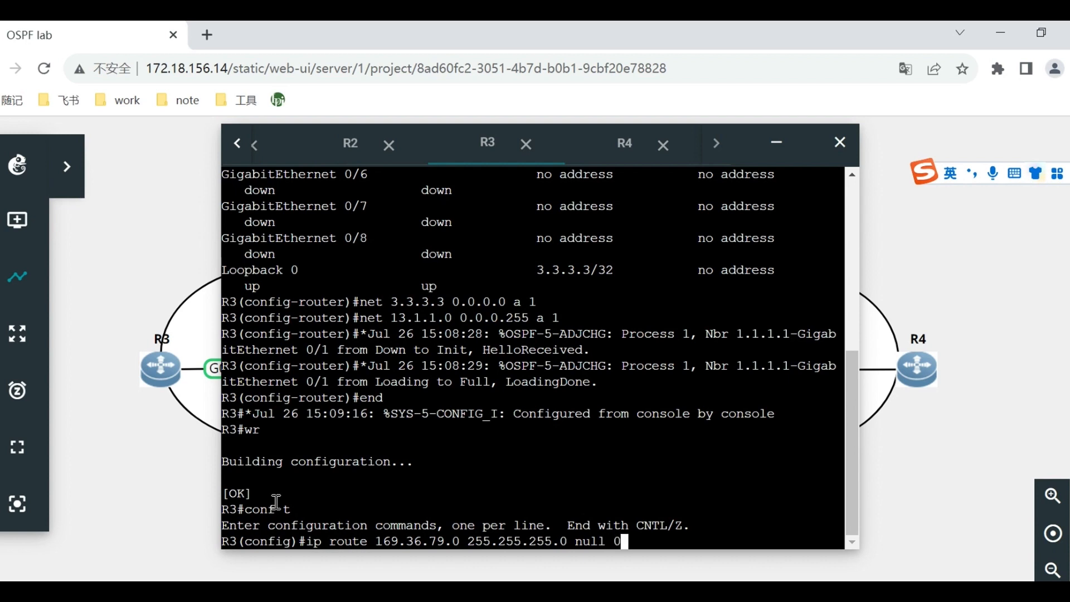
key(Return)
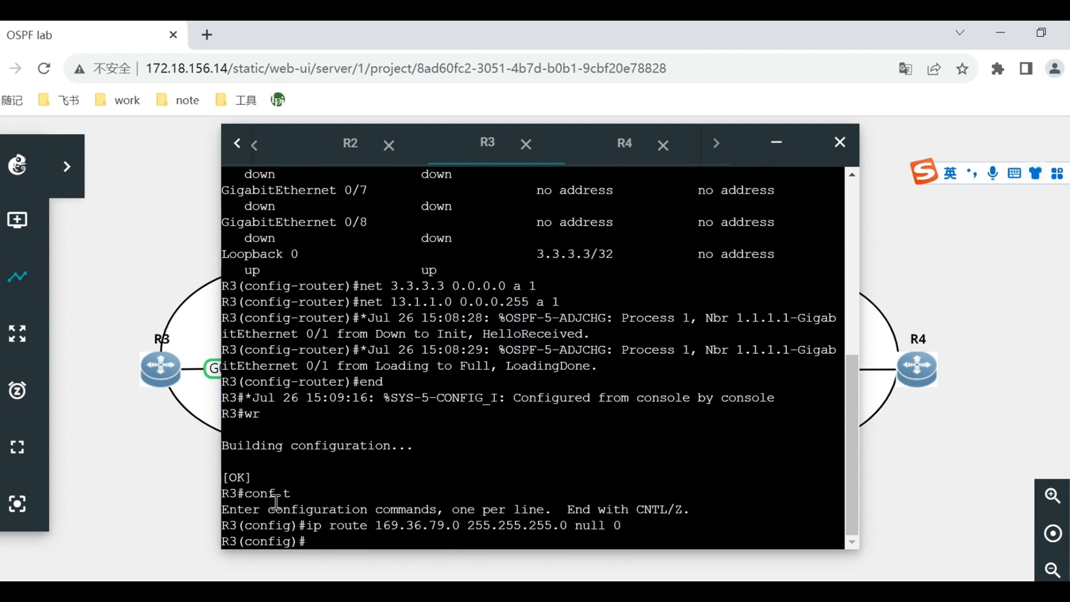
Leave configuration mode on R3 with end and check the static route entry using show ip route.
text(end)
key(Return)
text(show ip)
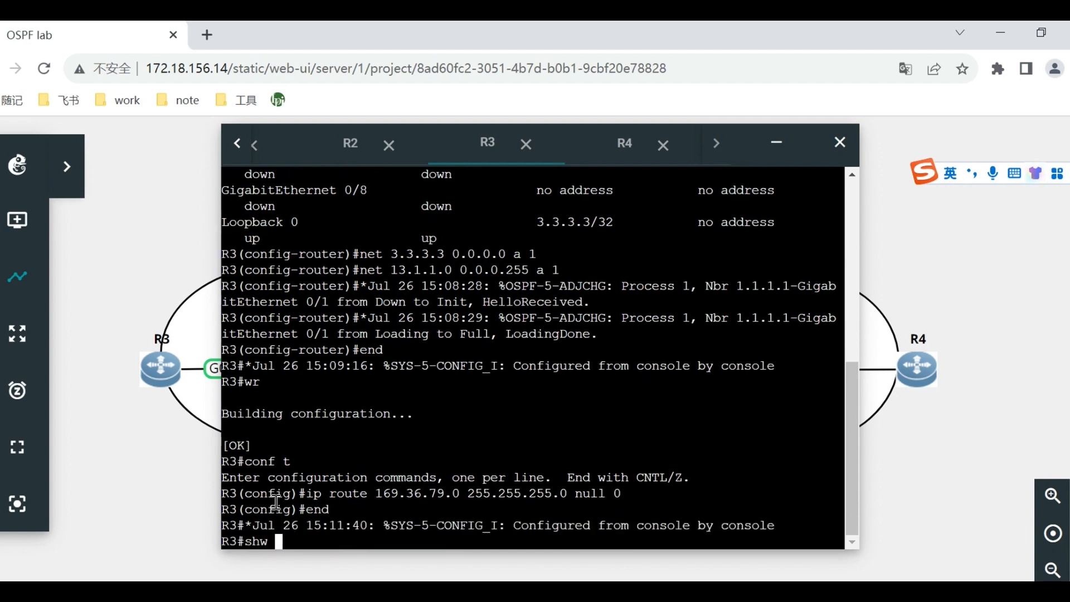
text( route)
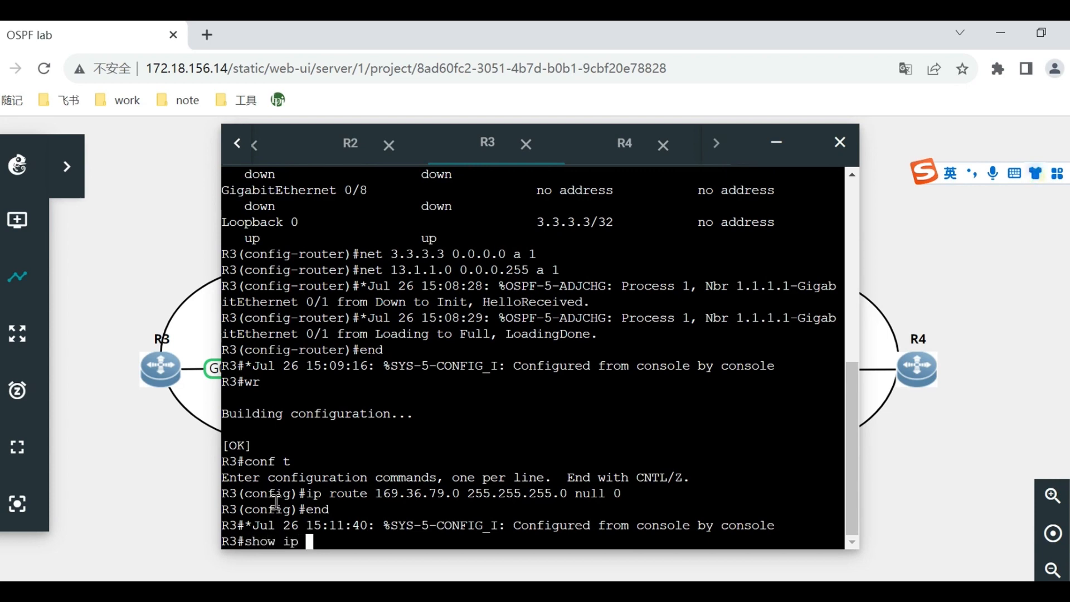
key(Return)
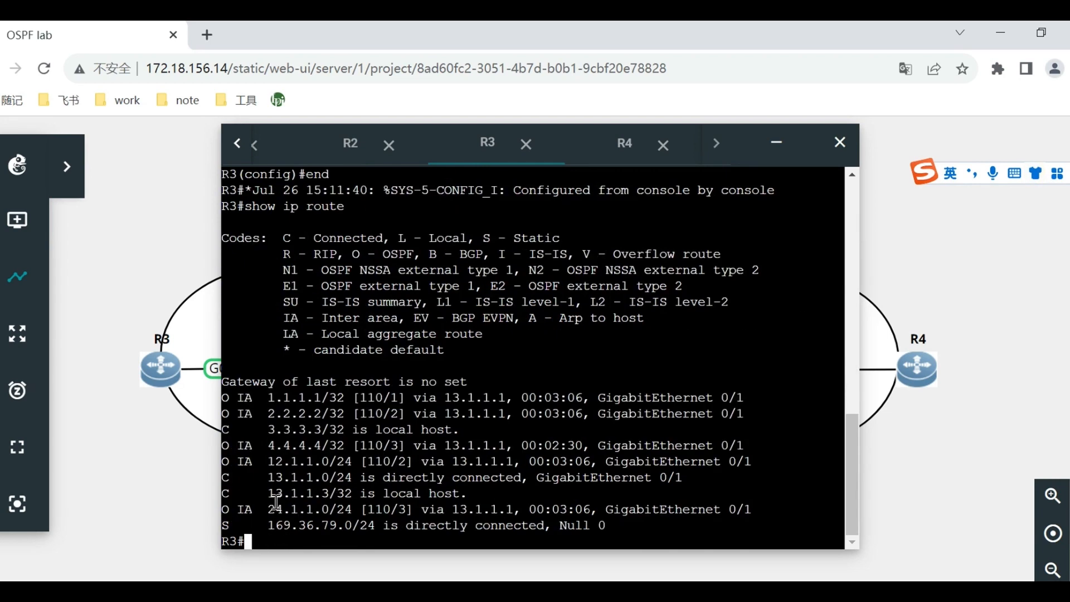
drag(225, 525, 625, 525)
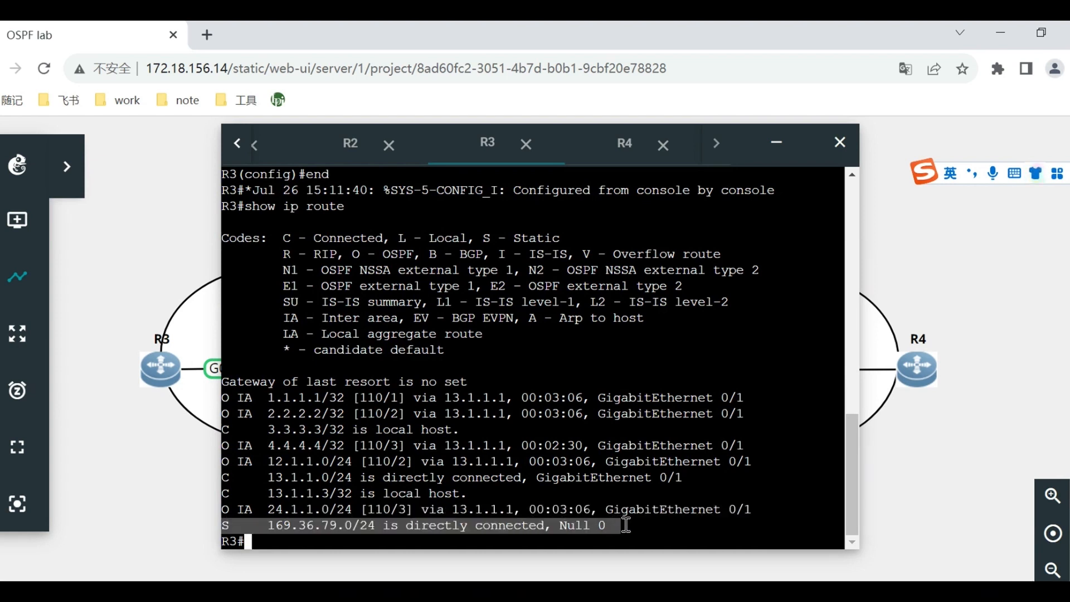
click(542, 477)
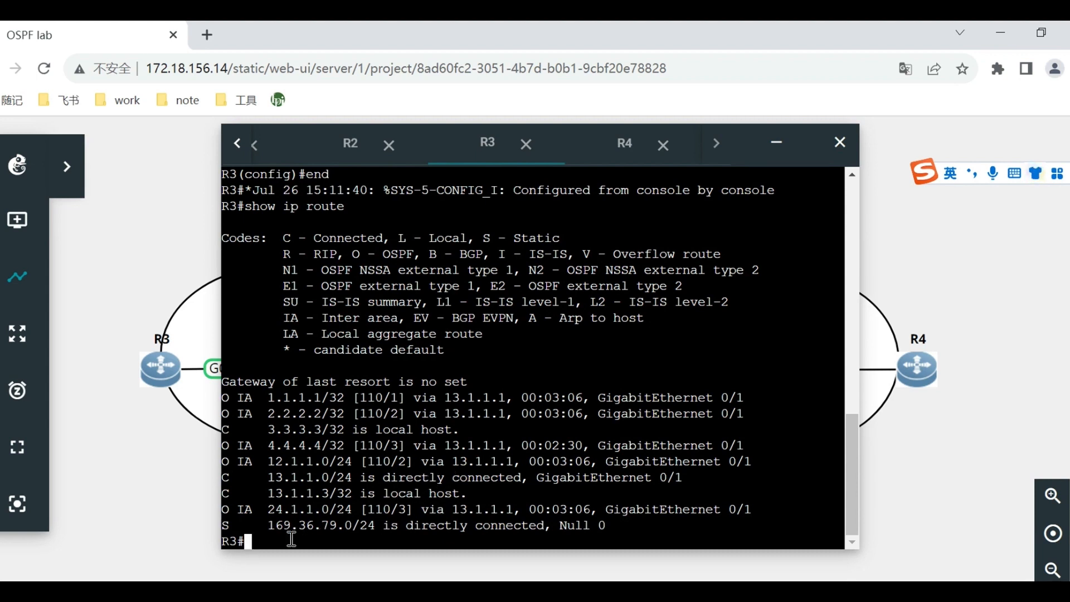
Under router ospf 1 on R3, check the metric-type options and redistribute static routes with metric-type 1 and subnets.
text(conf t)
key(Return)
text(router ospf )
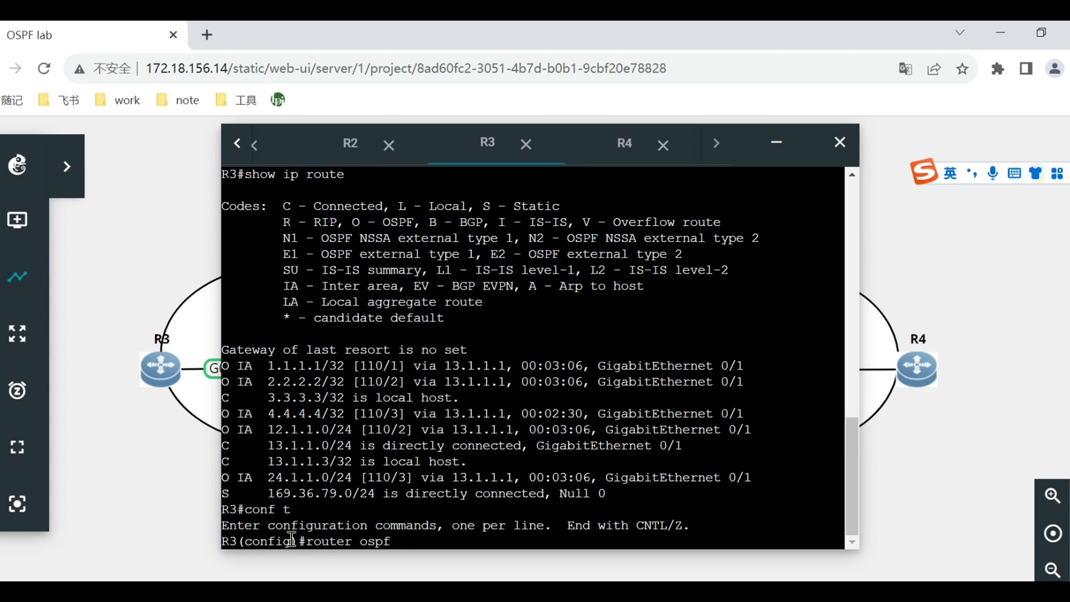
text(1)
key(Return)
text(redis sta)
key(Tab)
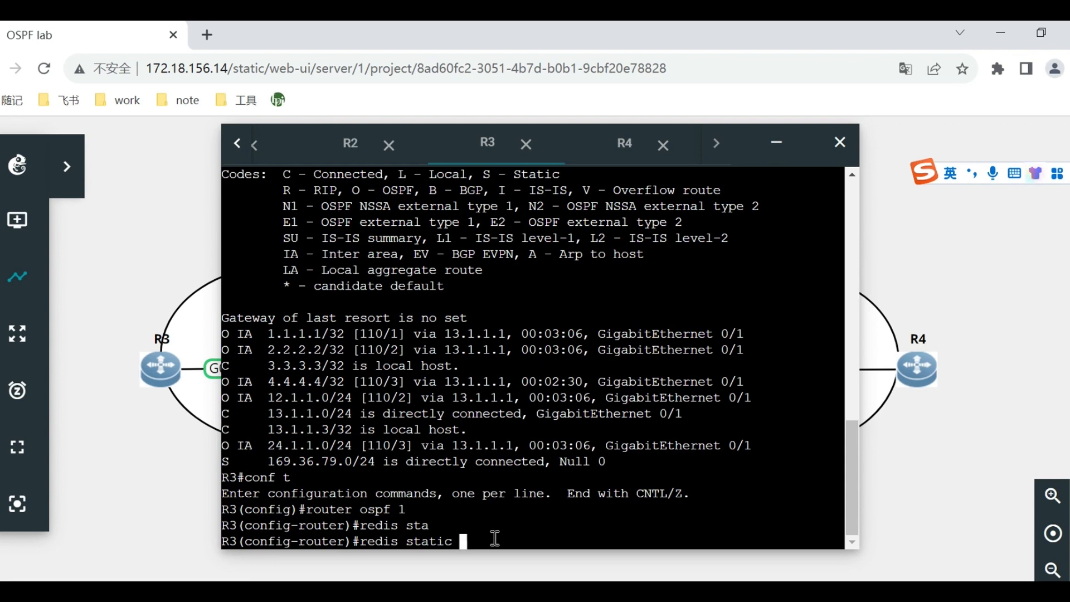
text(me)
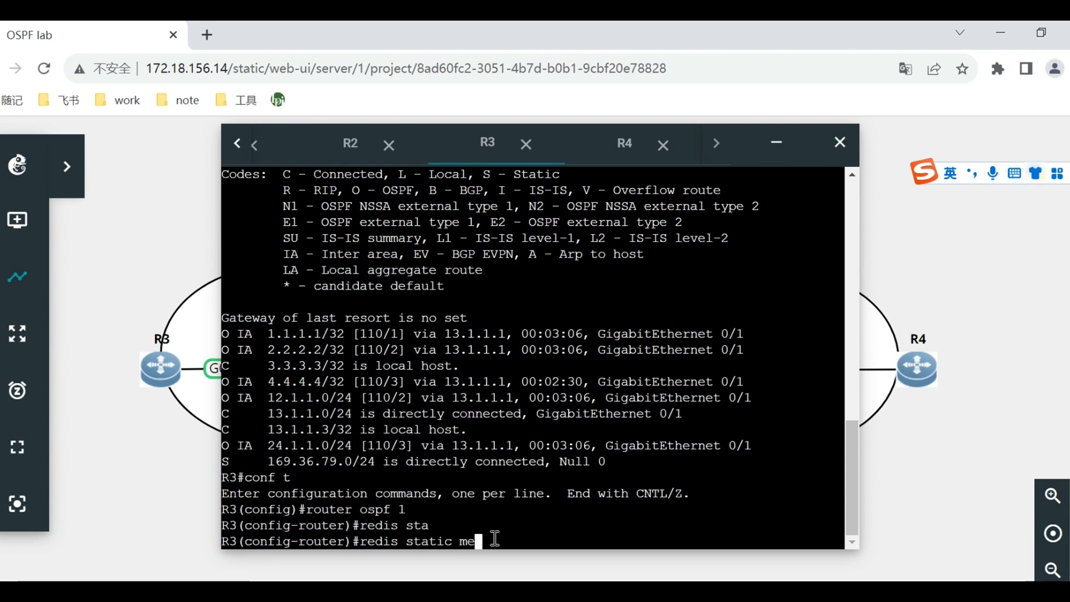
key(Tab)
text(-ty)
key(Tab)
text(1)
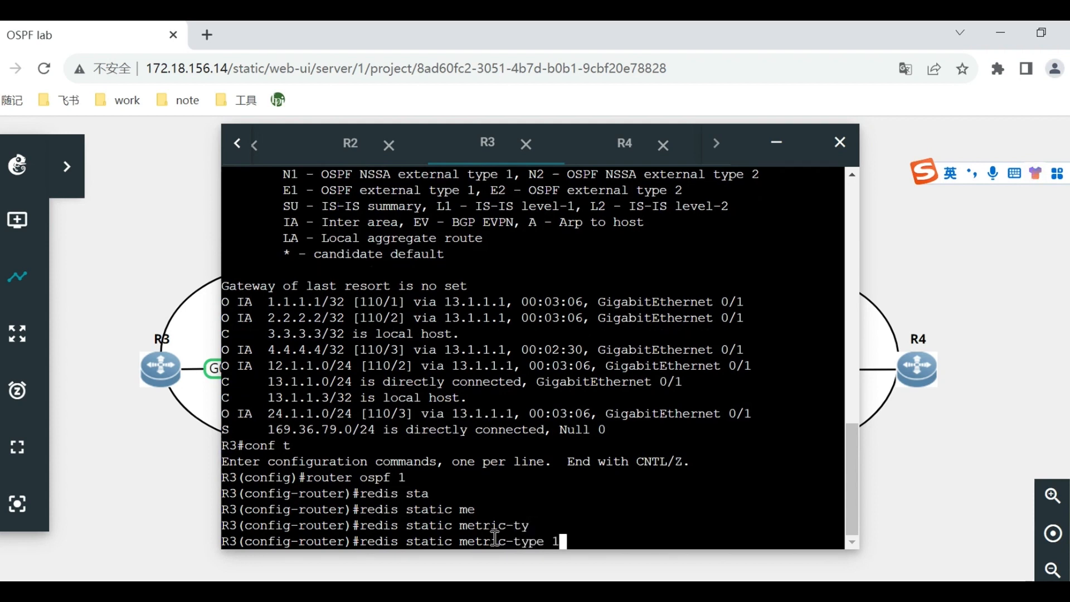
key(BackSpace)
key(BackSpace)
text(?)
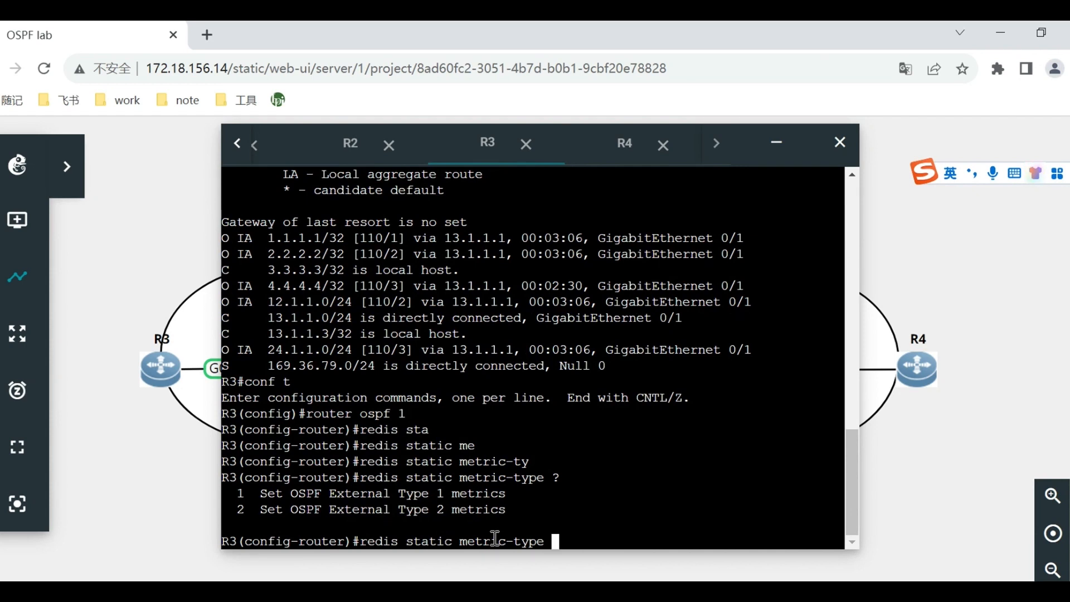
text(1 sub)
key(Tab)
key(Return)
Leave configuration mode on R3 with end and save its redistribution configuration with wr.
text(end)
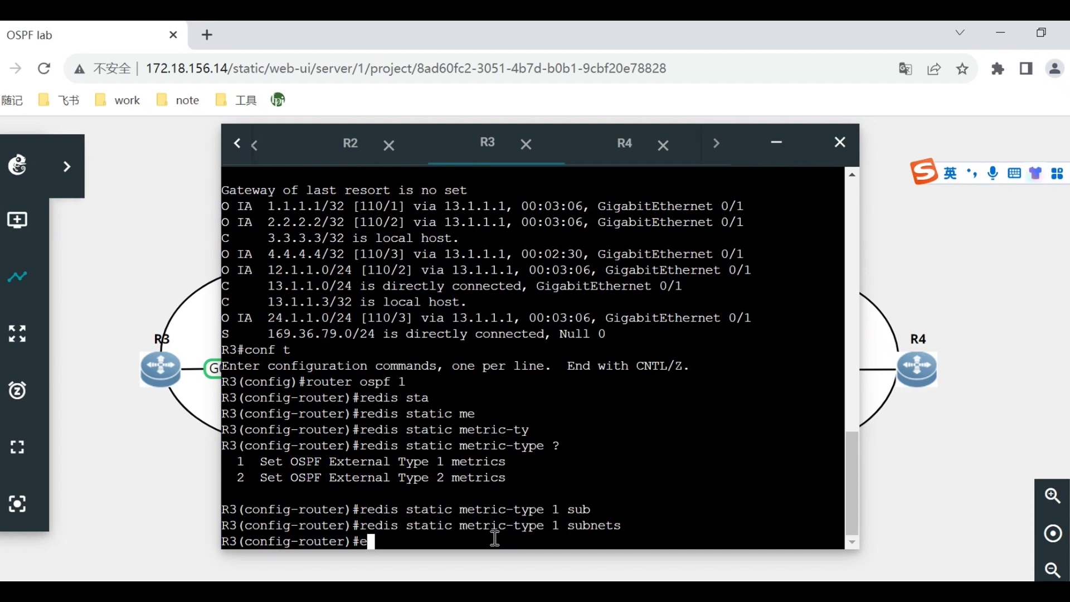
key(BackSpace)
key(BackSpace)
key(BackSpace)
text(end)
key(Return)
text(wr)
key(Return)
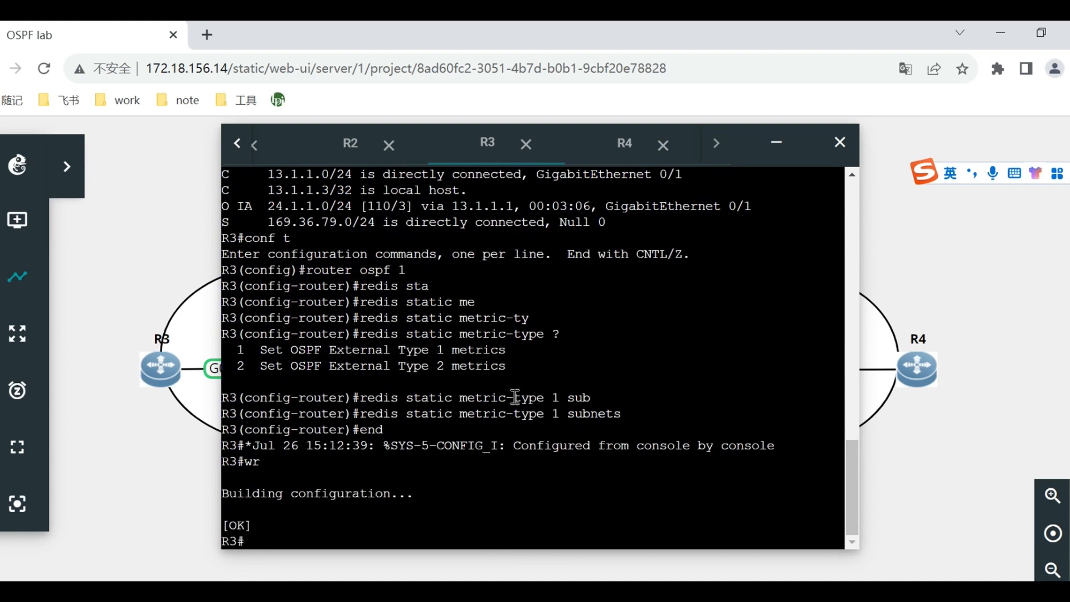
Switch to R4's console and add a static route to 172.16.79.25 255.255.255.255 via null 0.
click(617, 155)
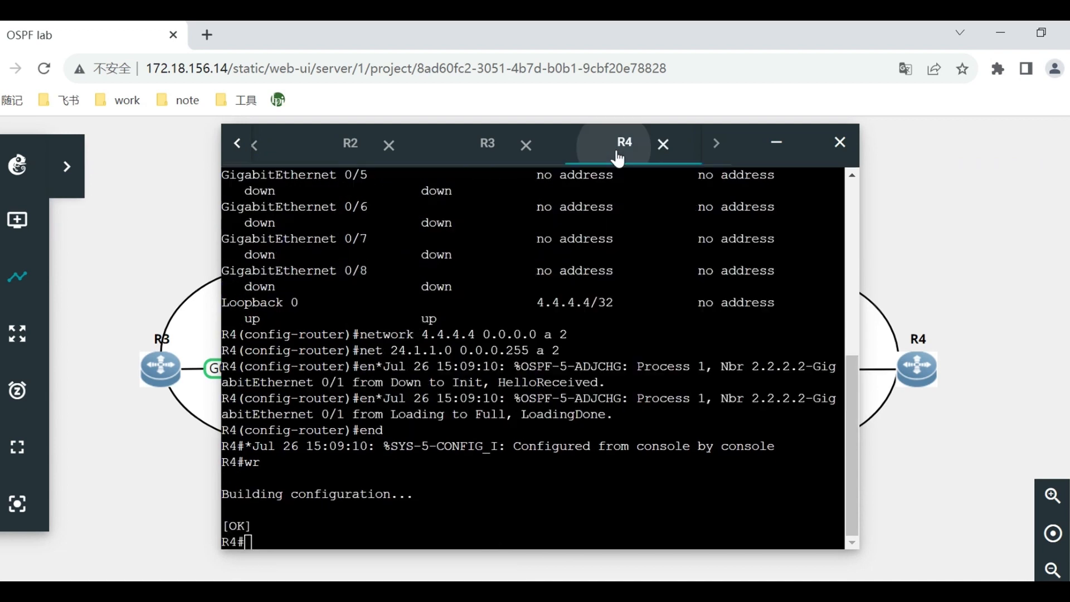
text(conf t)
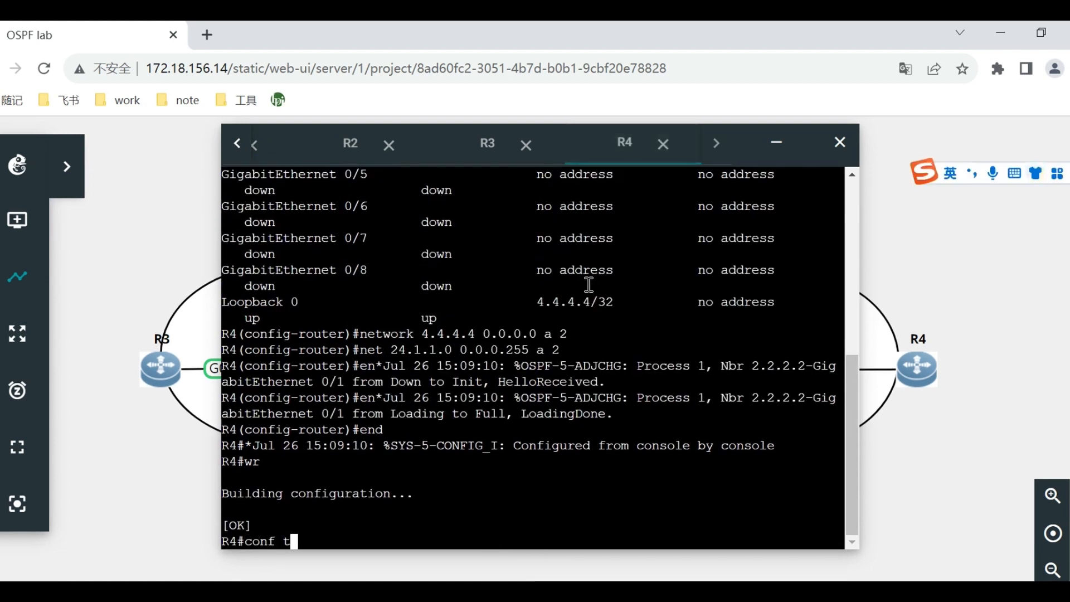
key(Return)
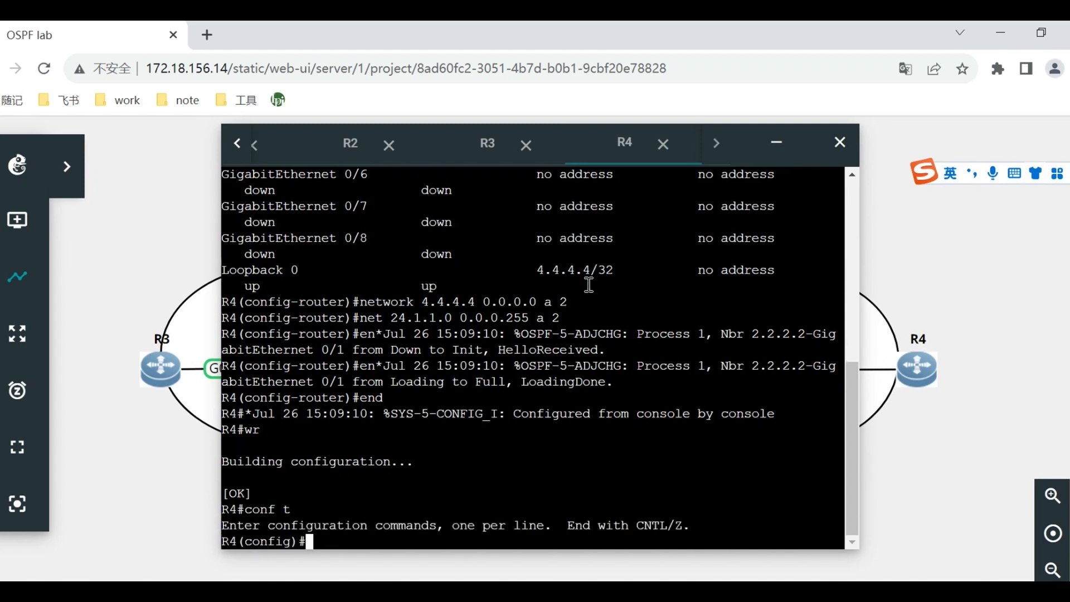
text(r)
key(BackSpace)
text(ip route 172.16.79.25 )
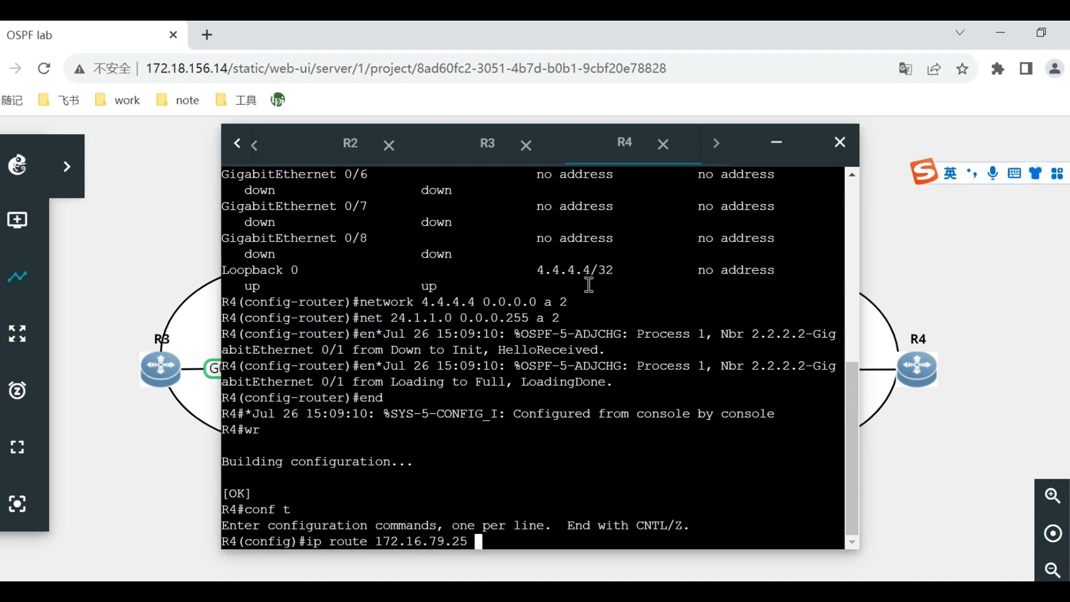
text(255.255.255.c)
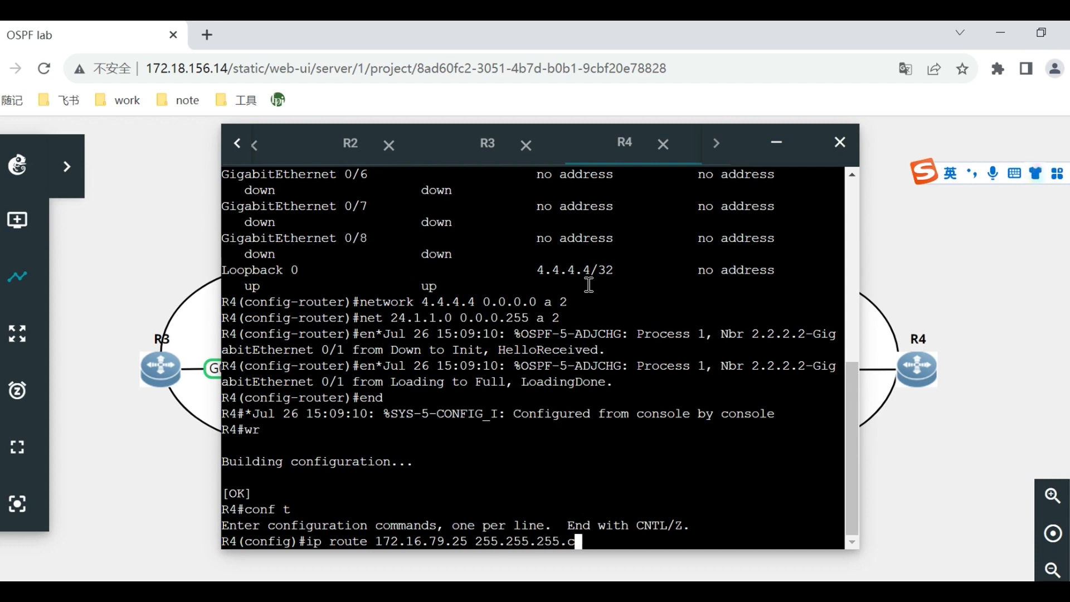
key(BackSpace)
text(255 nul)
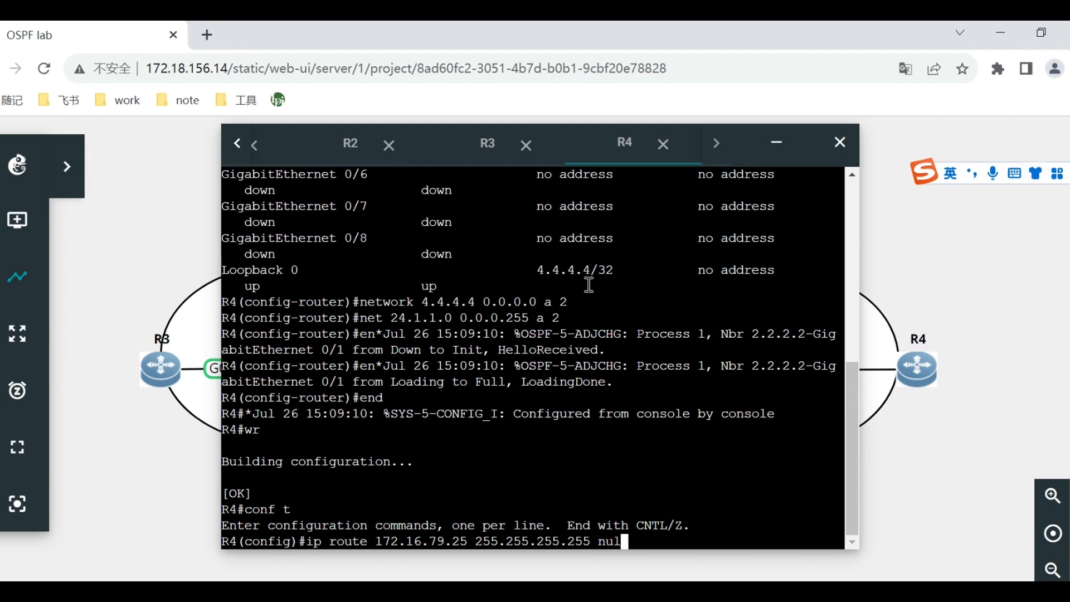
text(l 0)
key(Return)
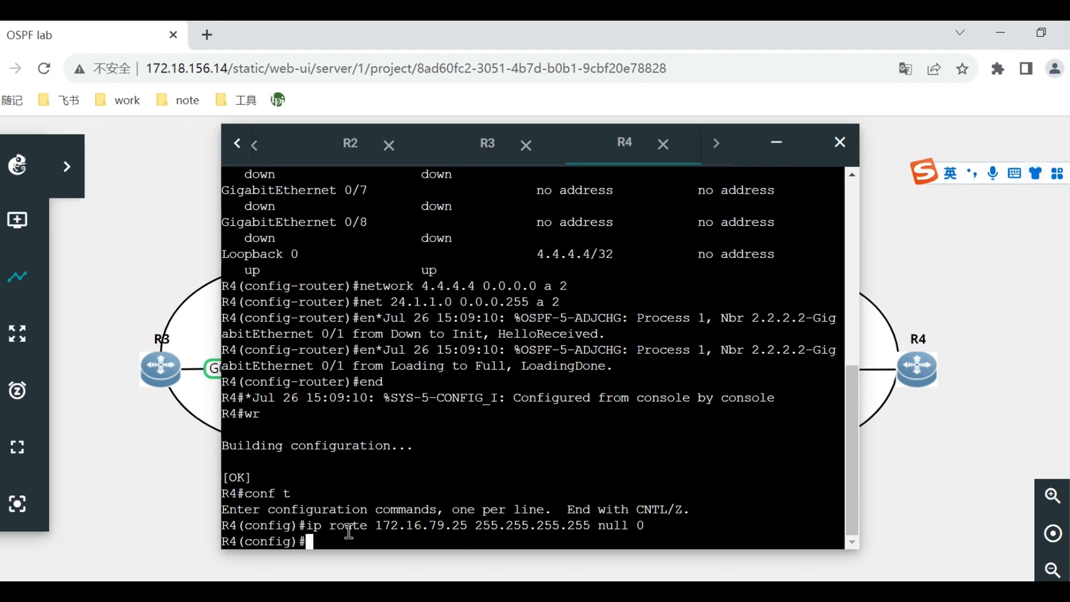
Under router ospf 1 on R4, redistribute static routes with the subnets option.
text(router ospf 1)
key(Return)
text(redis)
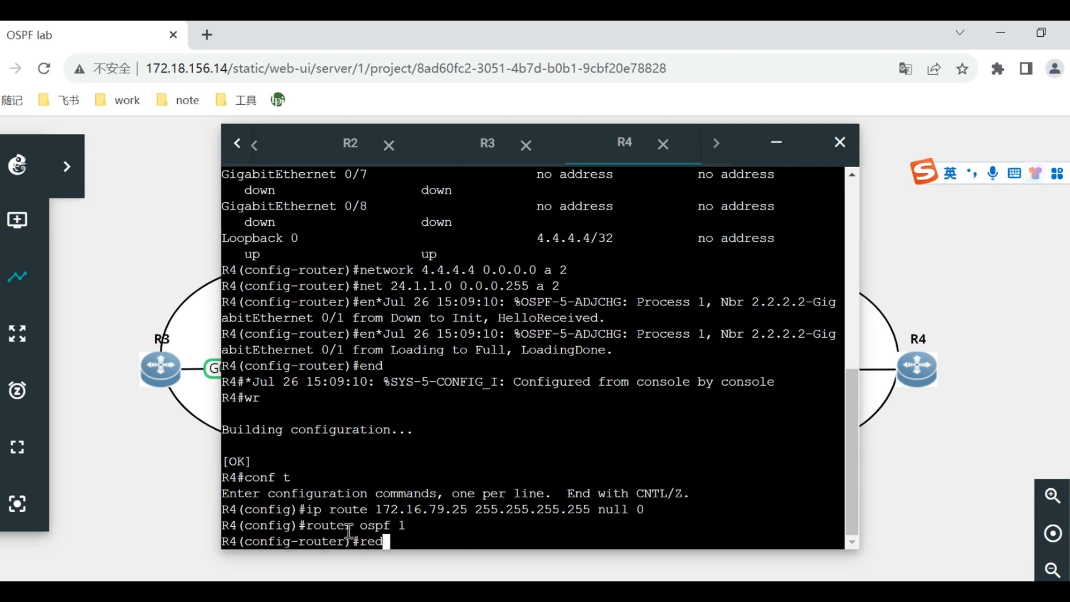
key(Tab)
text(sta)
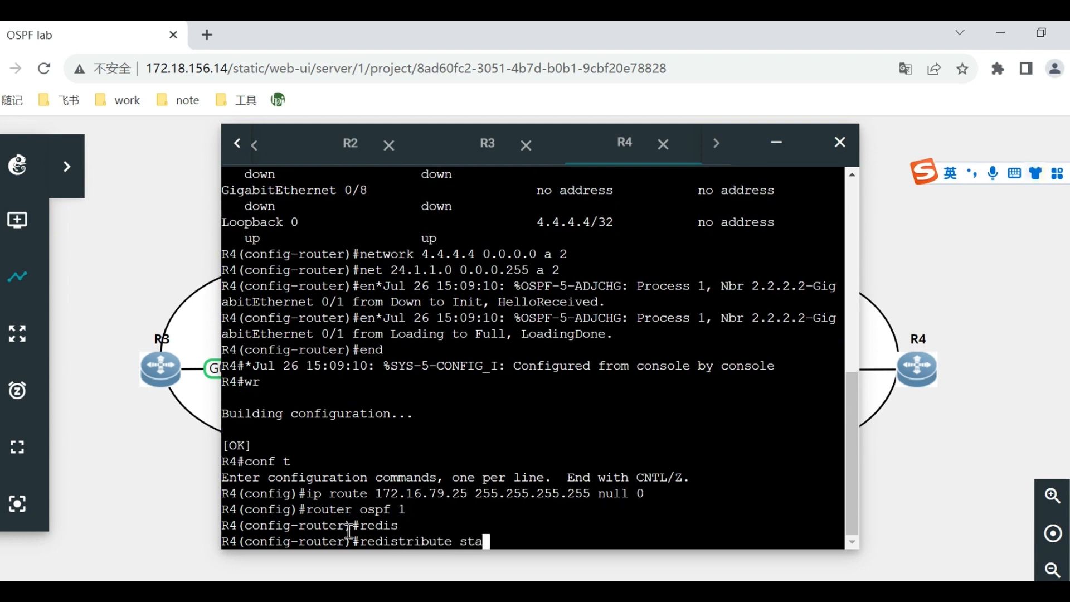
text(tic sub)
key(Tab)
key(Return)
Leave configuration mode on R4 with end and save its redistribution configuration with wr.
text(end)
key(Return)
text(wr)
key(Return)
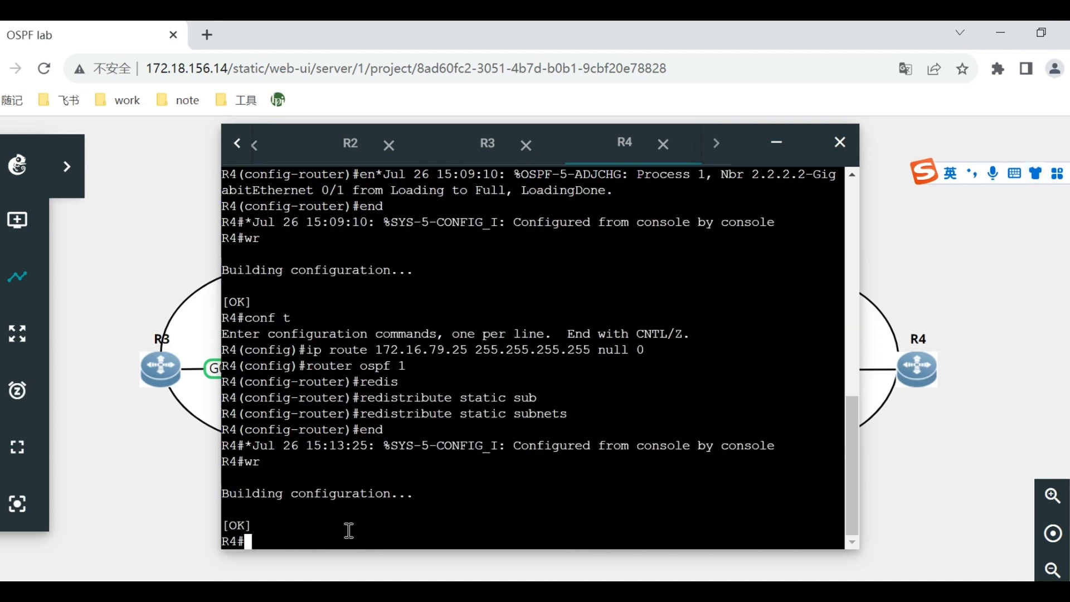
Switch to the Word experiment guide and read the expected standard-area routing tables of R1, R2 and R3.
click(479, 146)
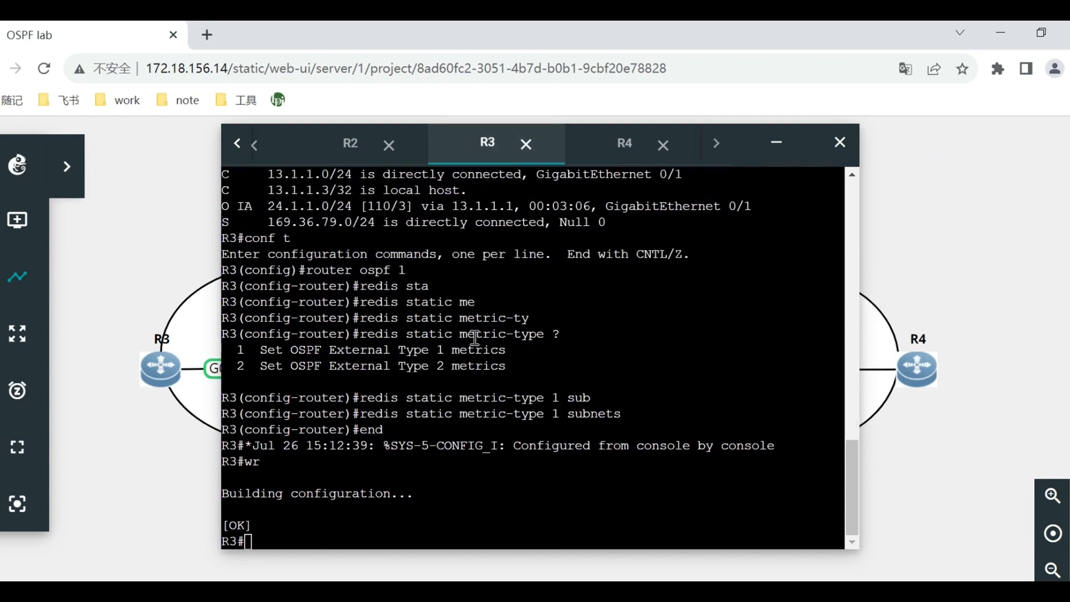
key(alt+Tab)
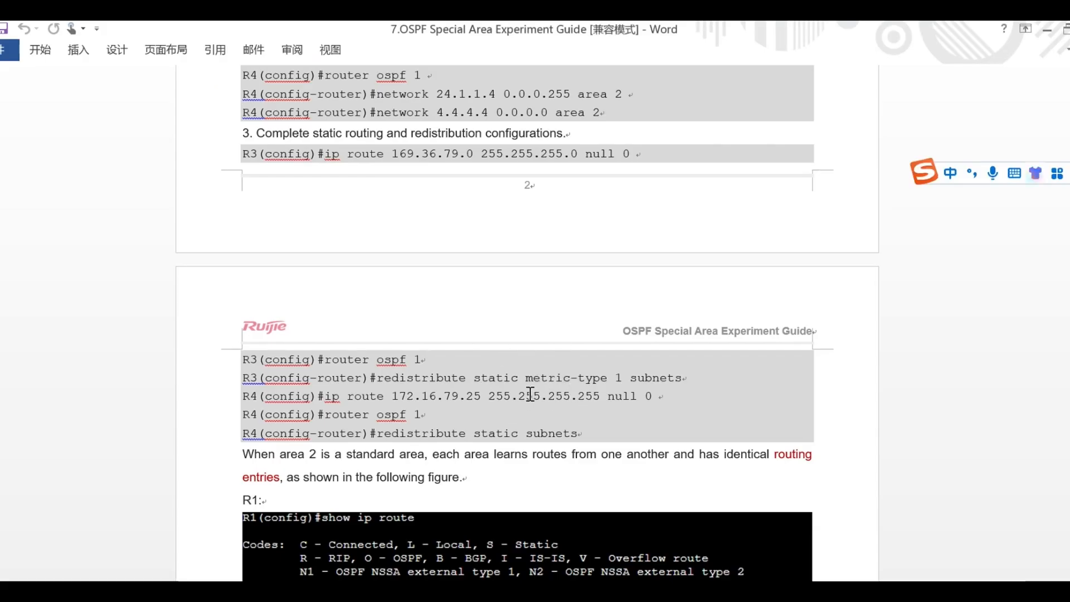
scroll(529, 396, down, 3)
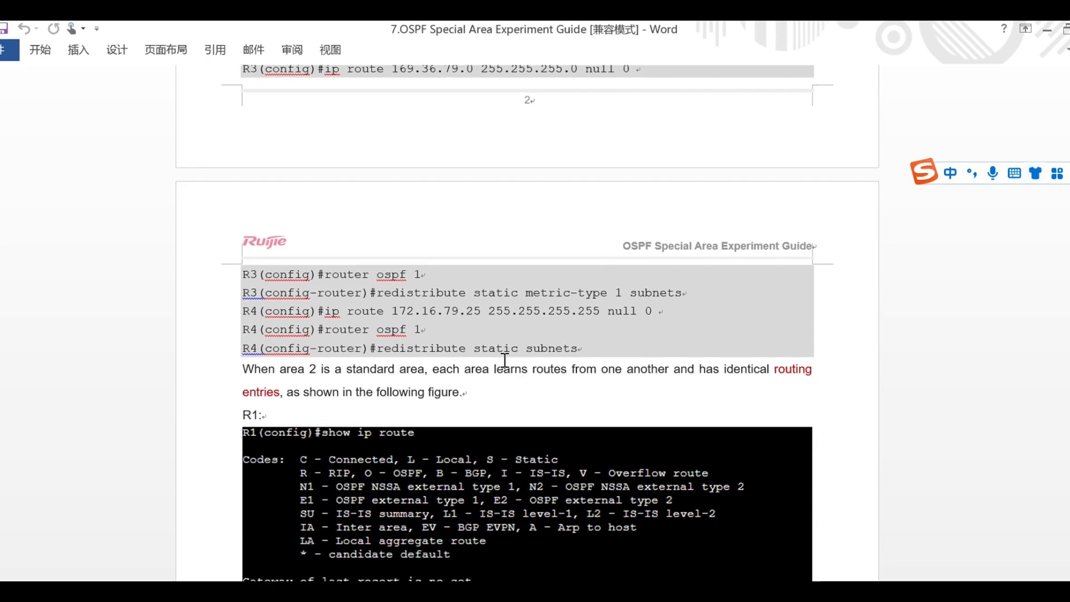
scroll(497, 369, down, 2)
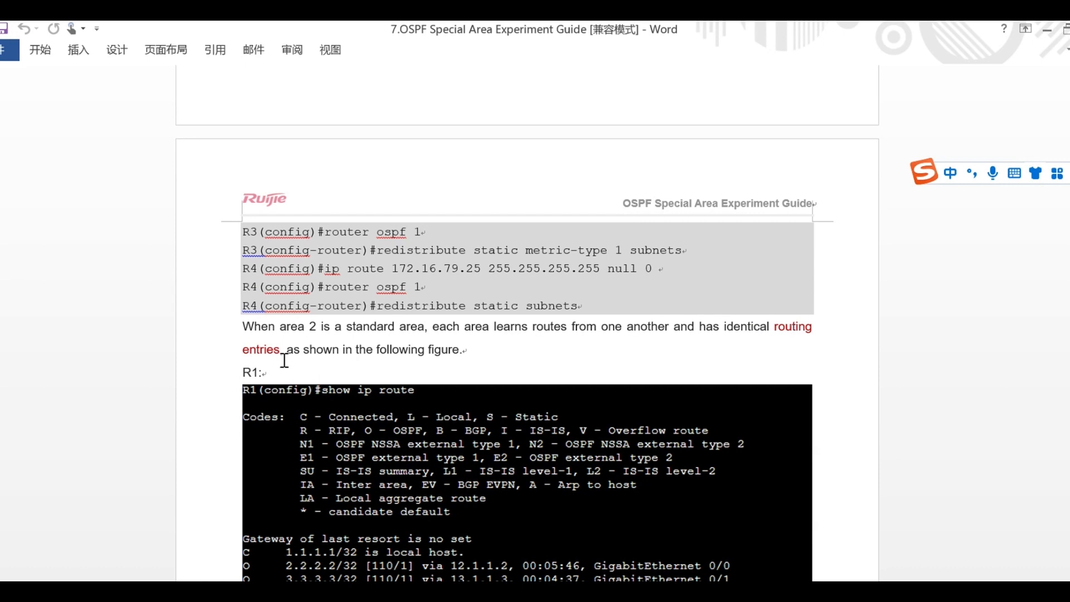
scroll(461, 319, down, 2)
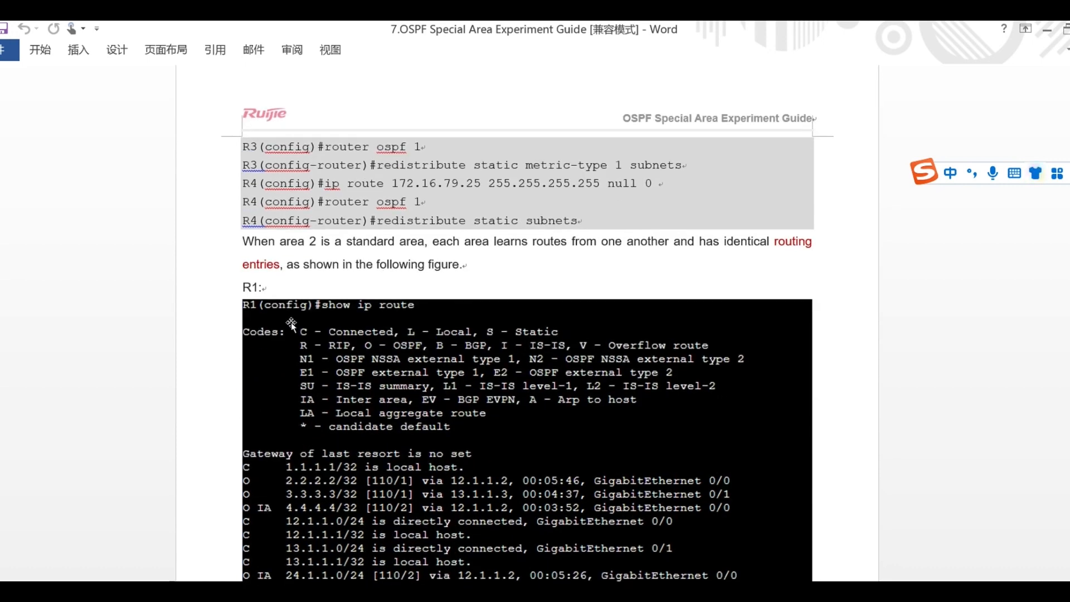
scroll(422, 315, down, 10)
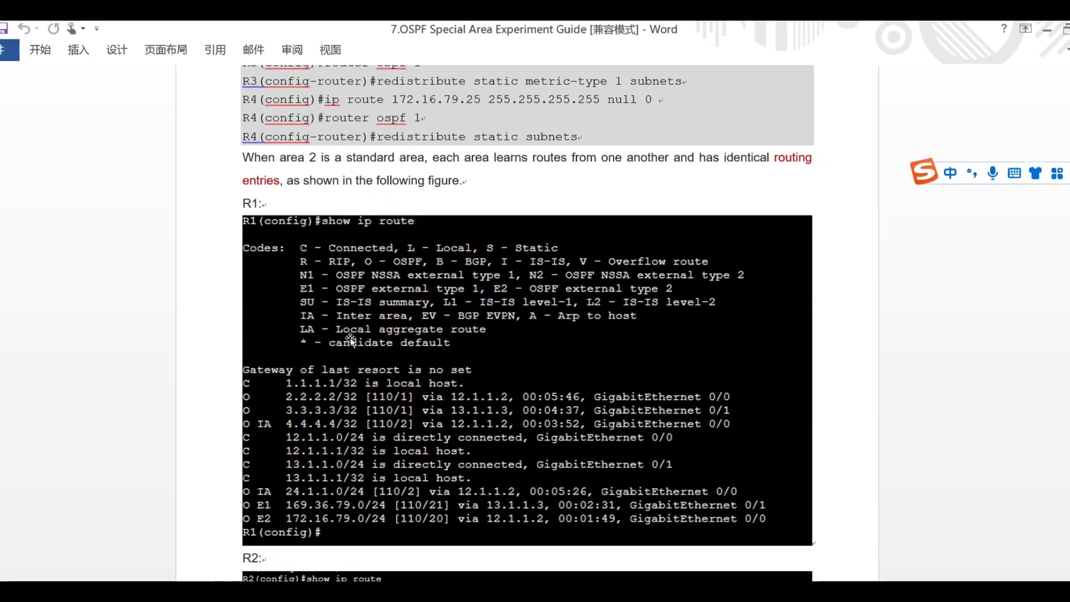
scroll(361, 361, down, 10)
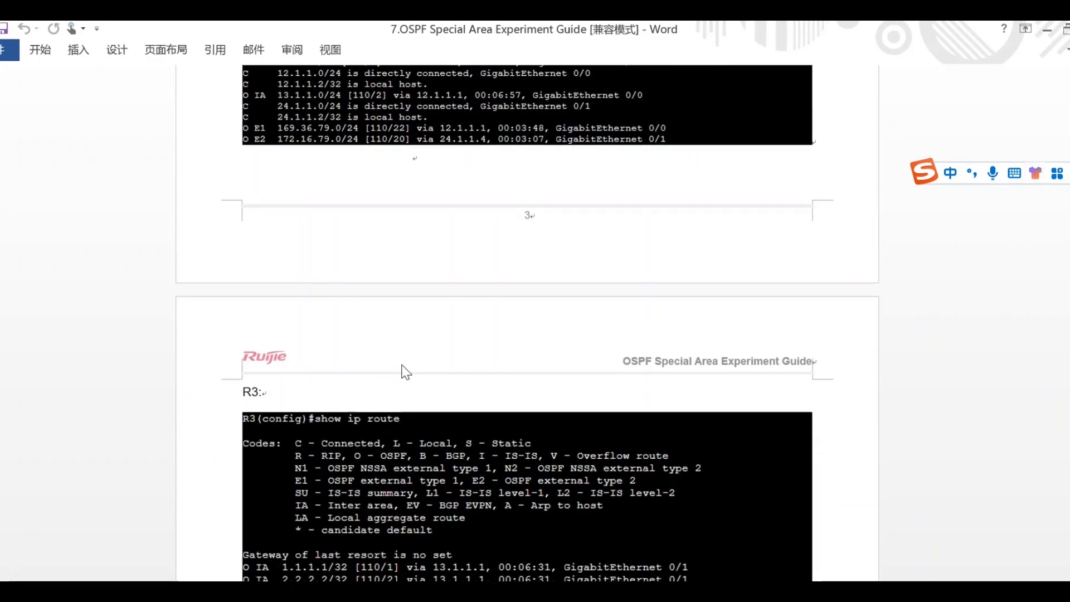
Return from the Word guide to the GNS3 project in the browser and close the open router console window.
scroll(393, 387, down, 3)
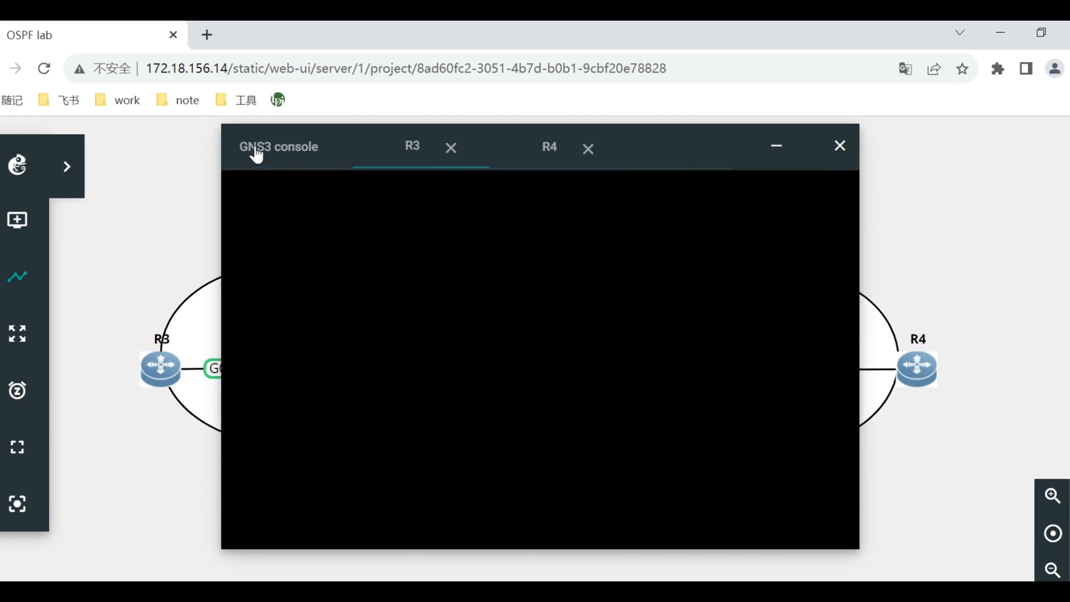
click(487, 149)
click(488, 147)
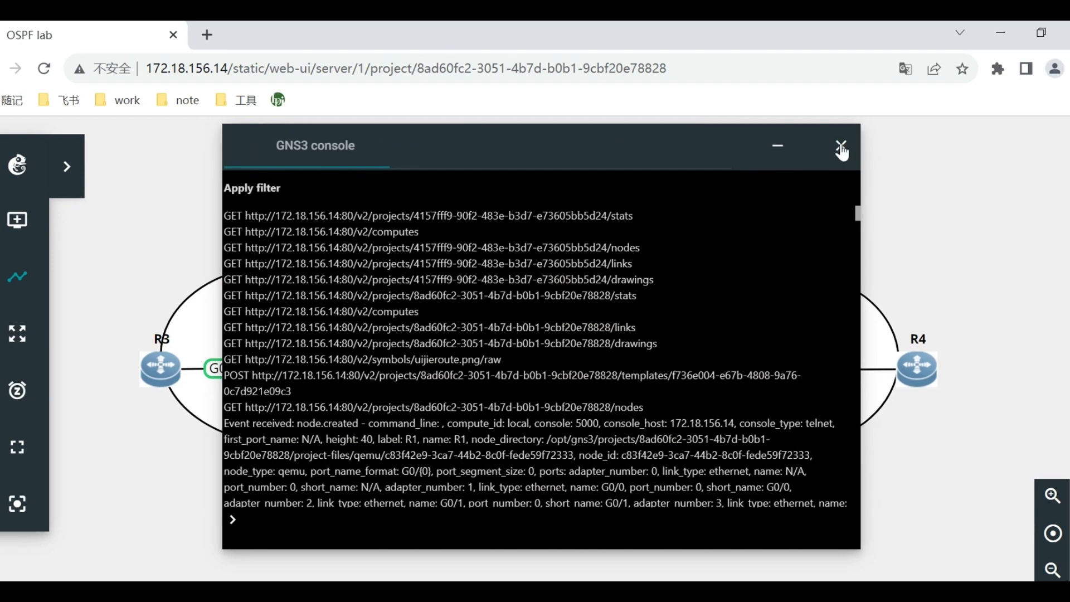
click(840, 146)
Open R1's web console and list its OSPF-learned routes with show ip route ospf.
right_click(418, 365)
click(462, 361)
click(535, 315)
key(Return)
key(Return)
key(Return)
text(show ip route )
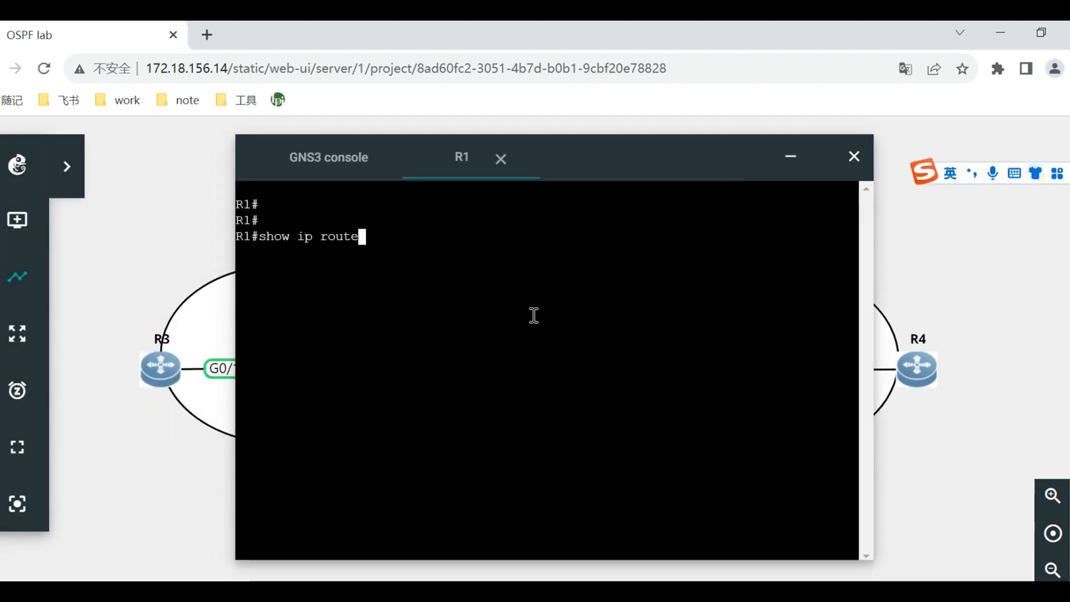
text(ospf)
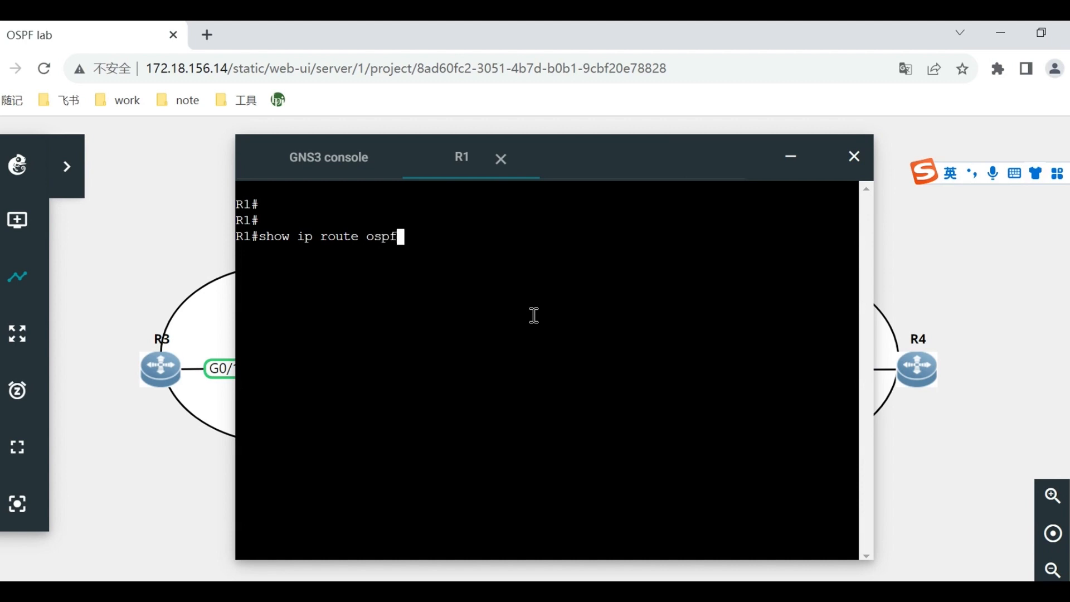
key(Return)
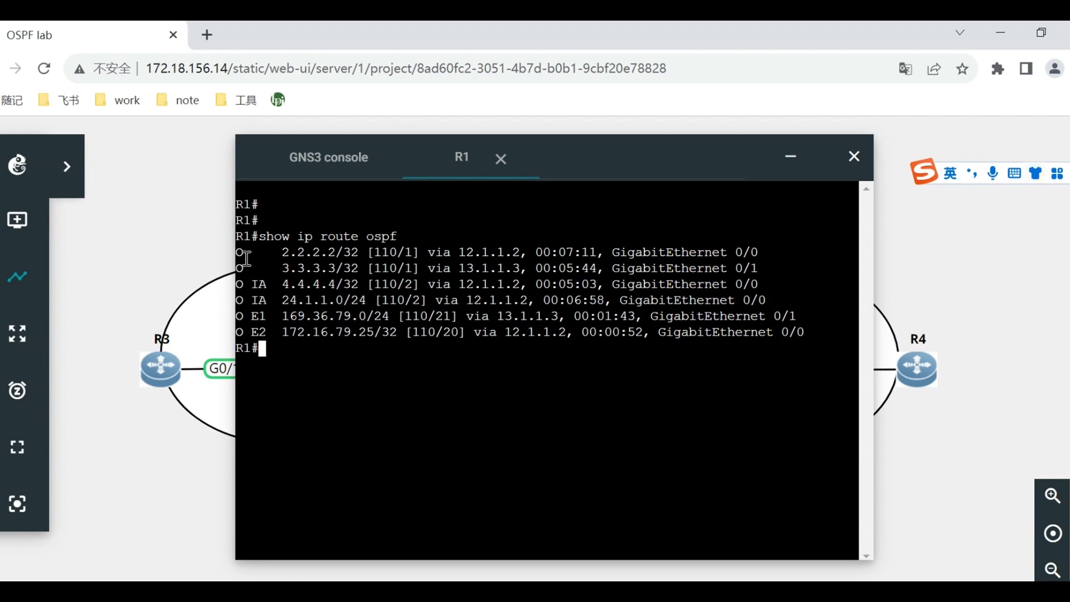
Examine R1's OSPF route list, comparing the type codes and prefixes of the intra-area, inter-area and external routes.
drag(237, 255, 199, 331)
click(271, 277)
click(435, 350)
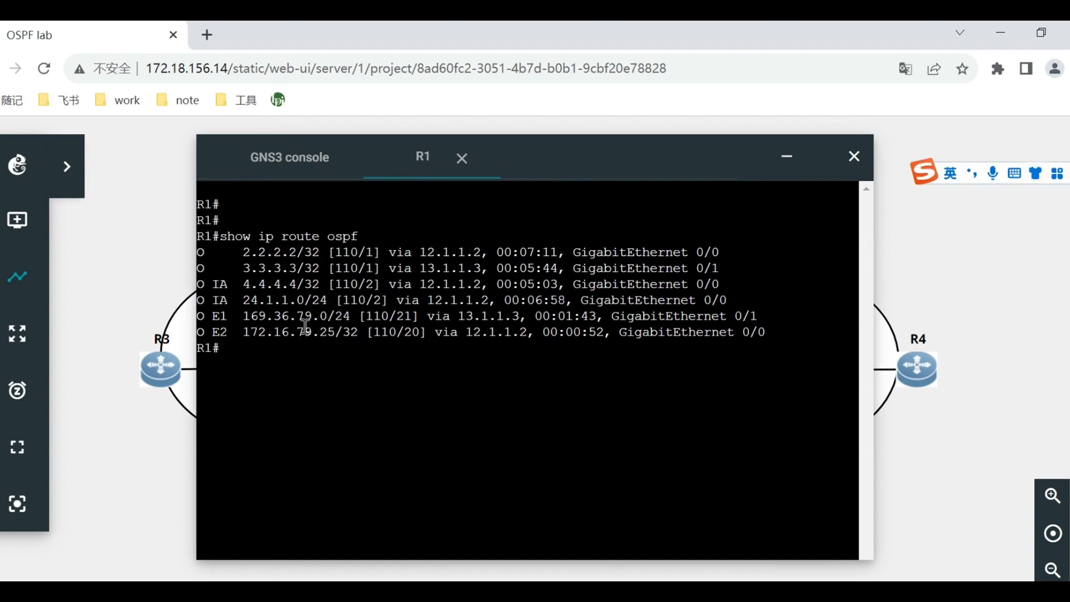
drag(268, 319, 296, 335)
click(328, 356)
drag(221, 316, 227, 326)
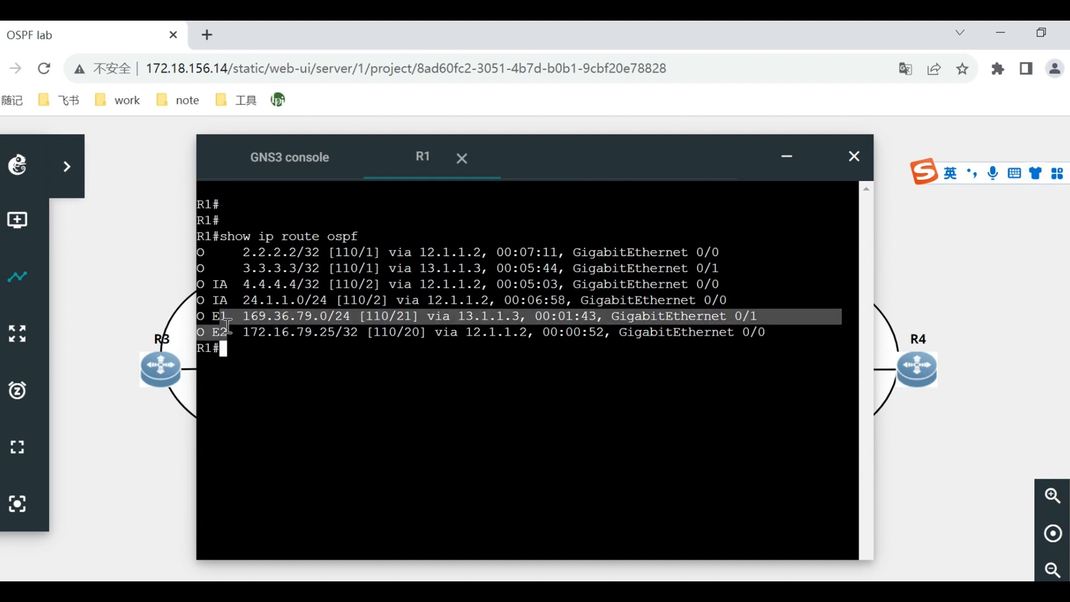
click(252, 348)
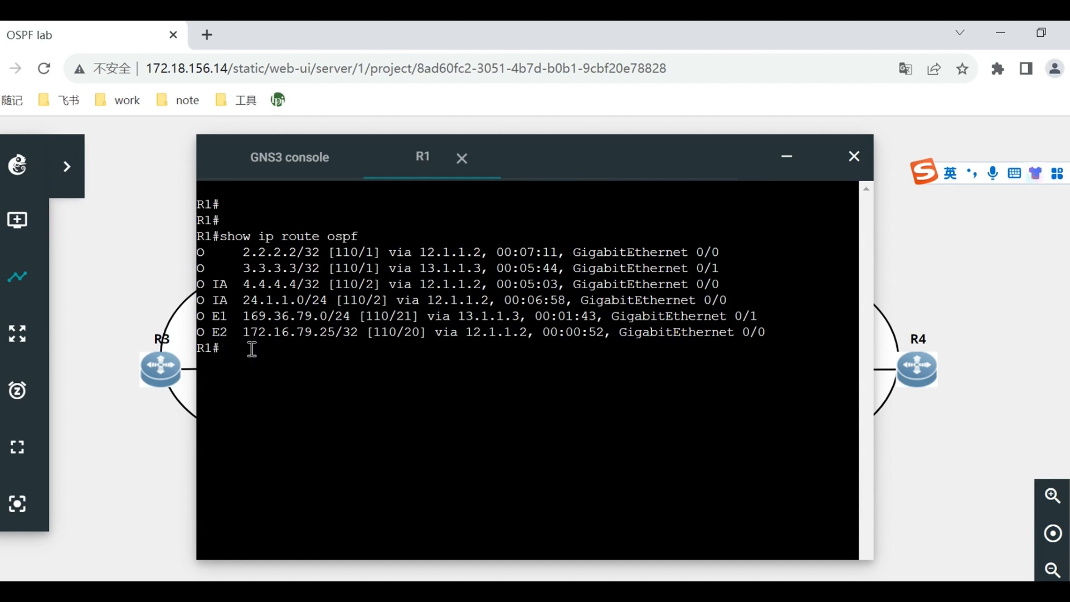
drag(268, 269, 292, 304)
click(329, 318)
text(show)
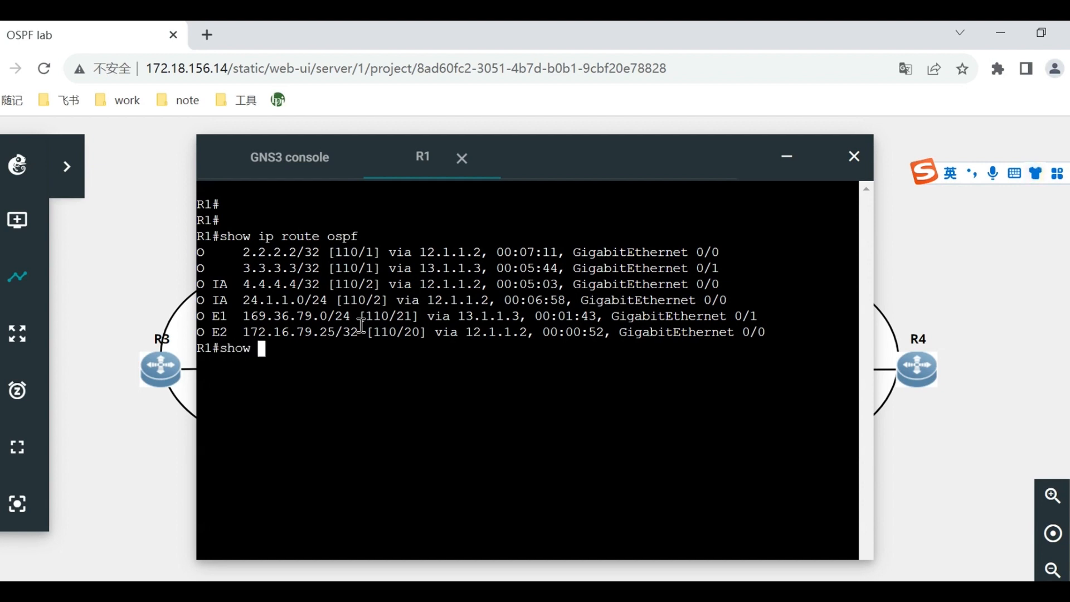
key(BackSpace)
key(BackSpace)
key(BackSpace)
key(BackSpace)
click(904, 450)
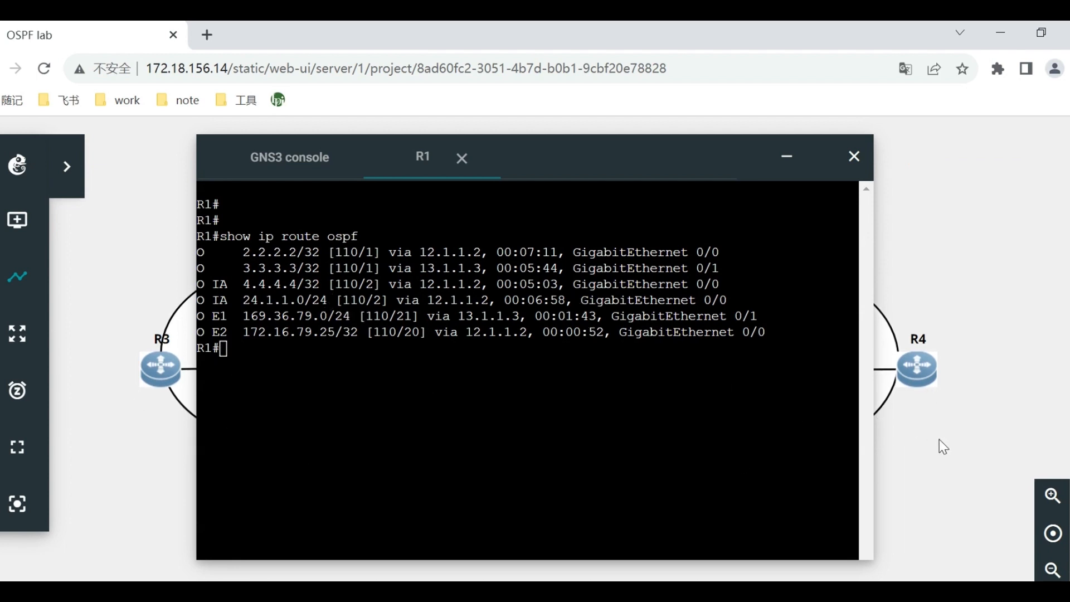
Open R2's web console, run show ip route ospf and inspect its external routes.
click(787, 161)
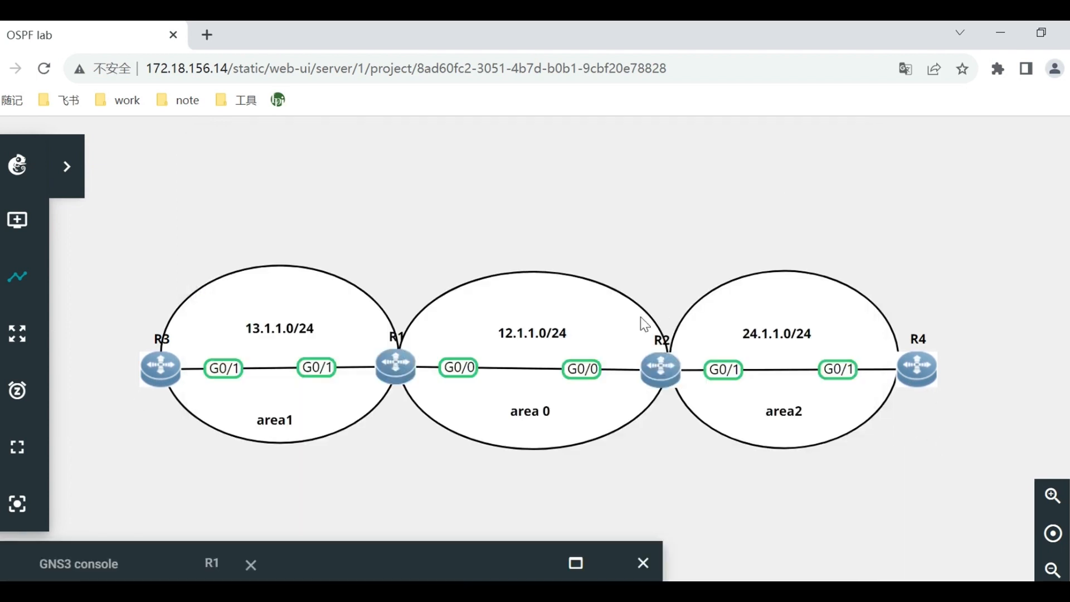
right_click(673, 379)
click(747, 248)
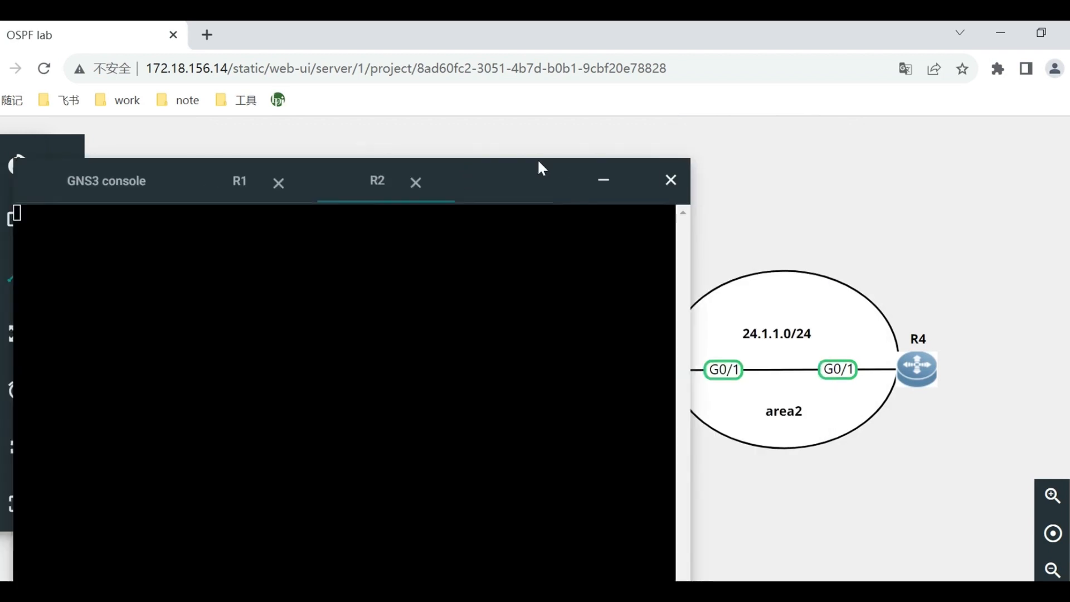
key(Return)
key(Return)
key(Return)
text(show ip route ospf)
key(Return)
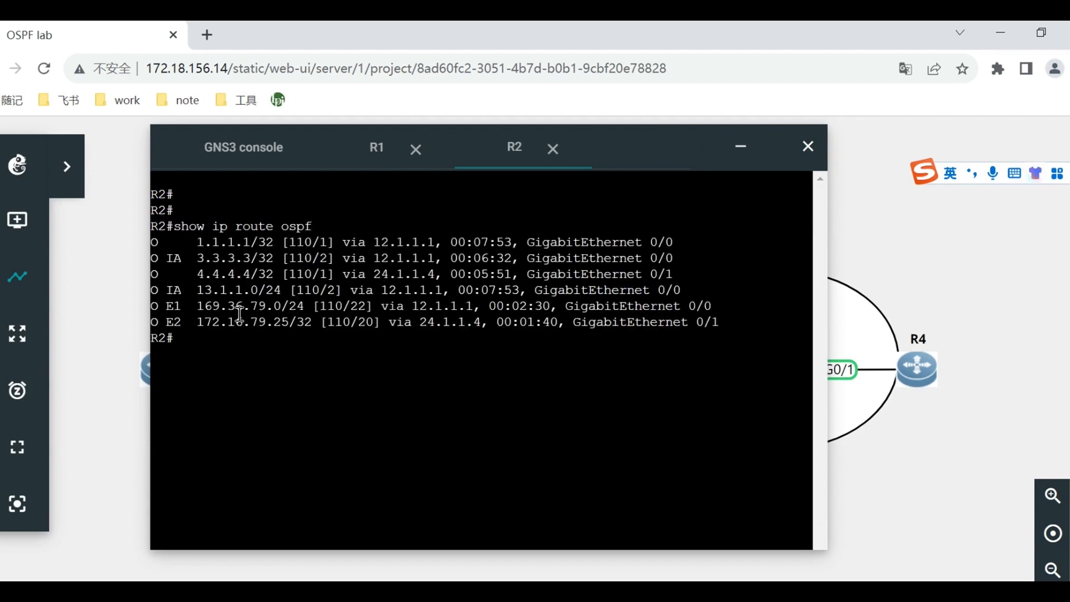
drag(211, 306, 273, 328)
click(274, 328)
Open R3's web console, display its full routing table with show ip route and move the console into view.
click(740, 164)
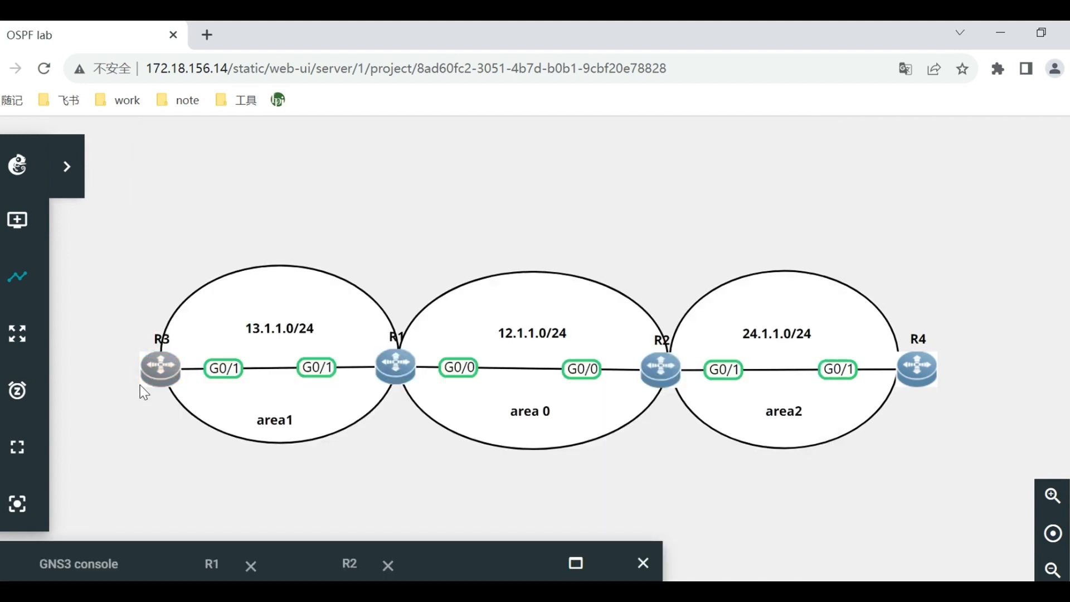
right_click(159, 371)
click(234, 251)
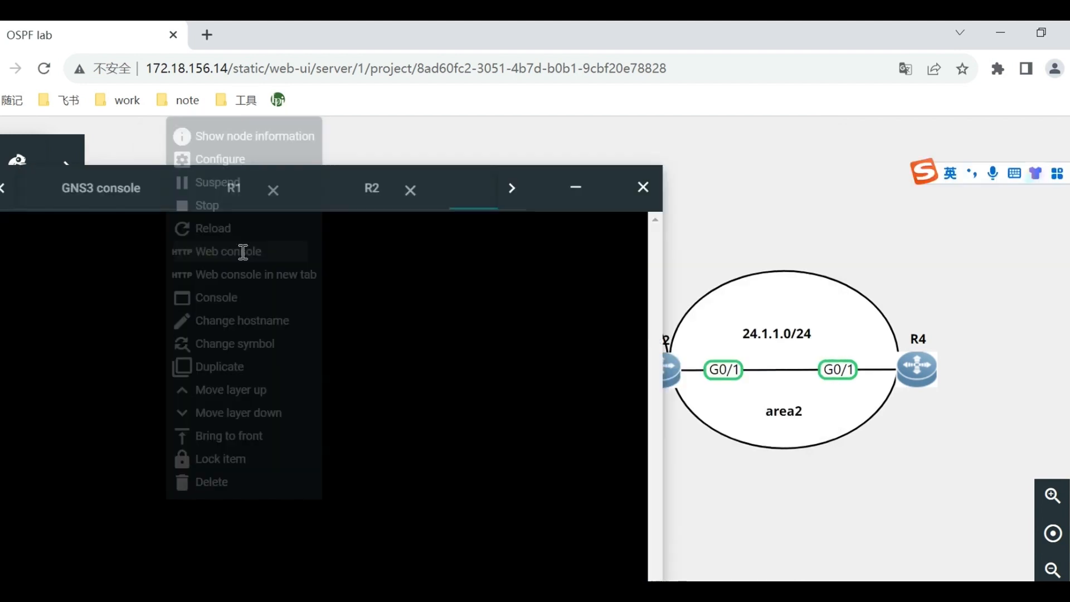
key(Return)
key(Return)
key(Return)
text(show ip route)
key(Return)
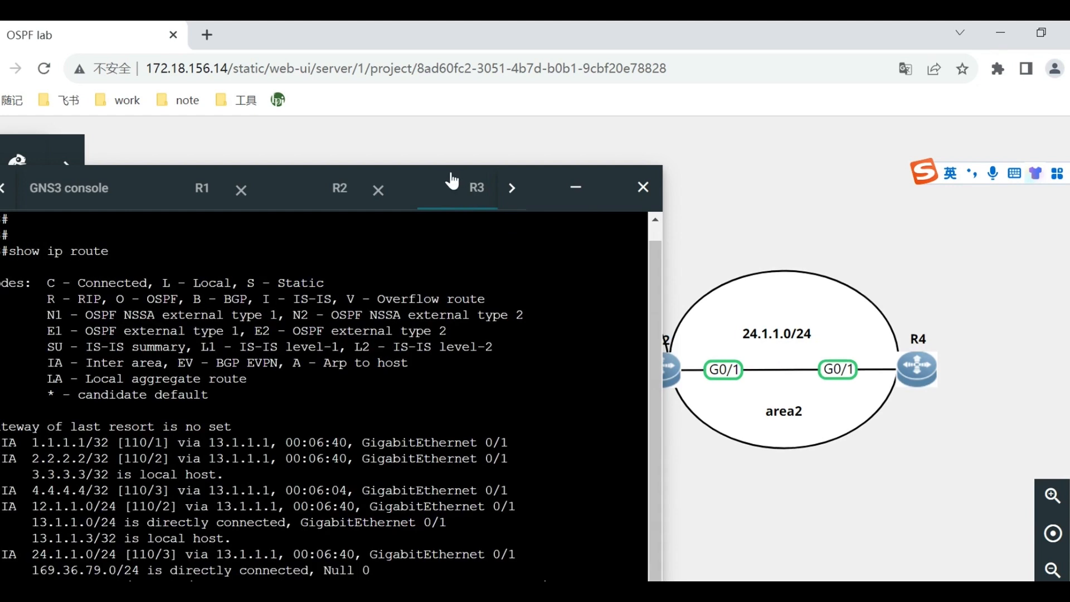
drag(595, 177, 613, 146)
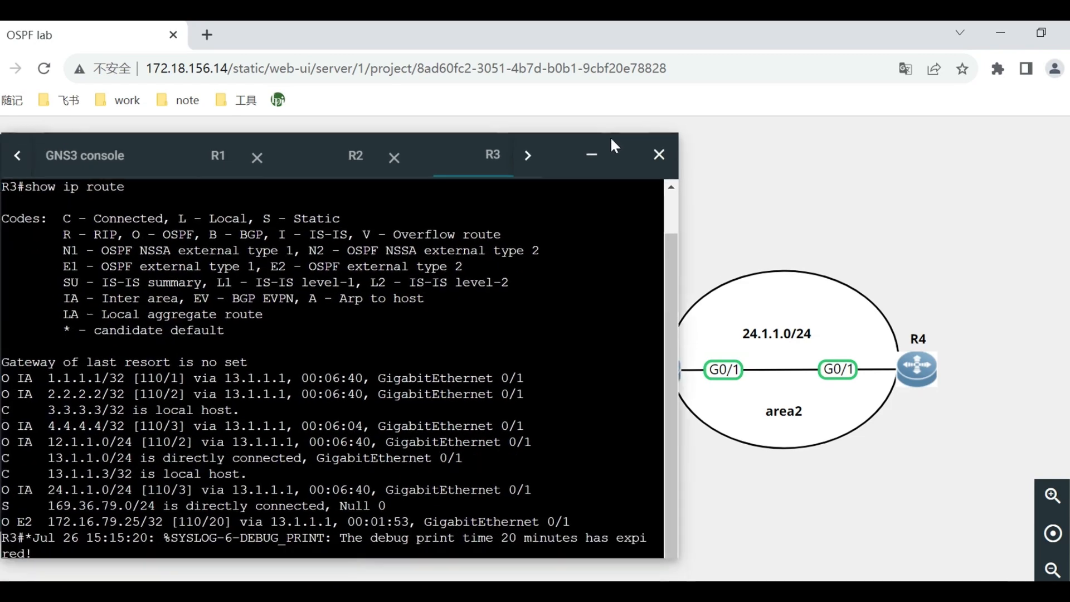
click(415, 344)
key(Return)
key(Return)
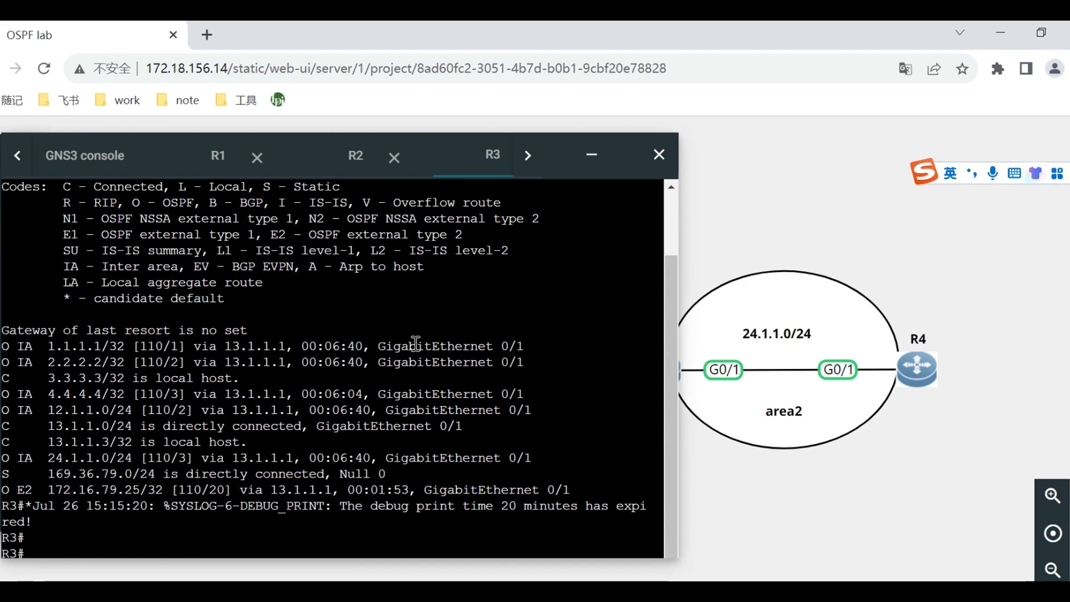
key(Return)
text(show)
key(Return)
key(Return)
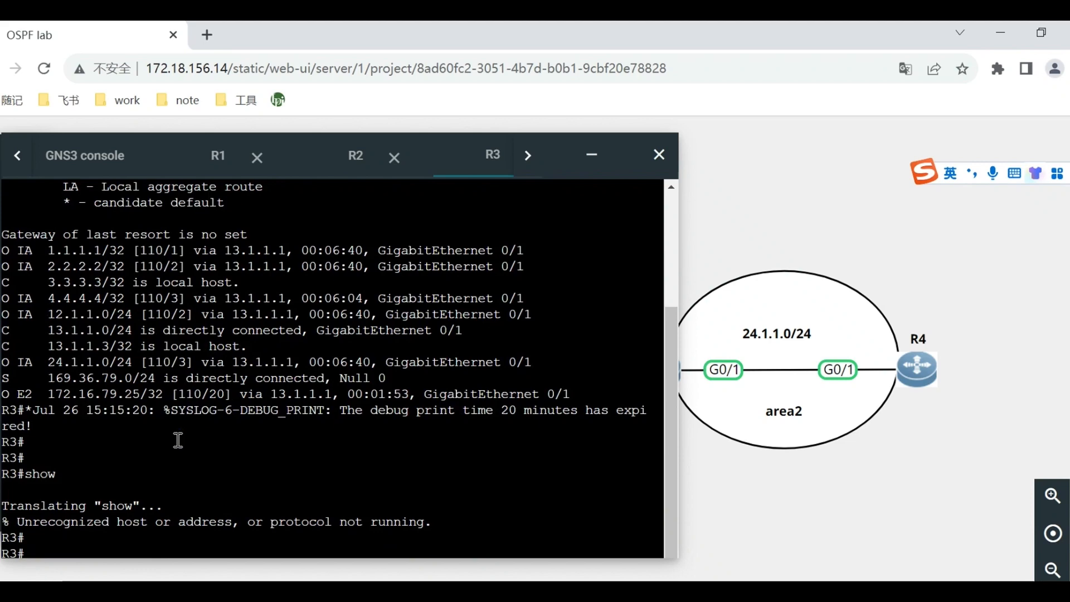
List only R3's OSPF-learned routes with show ip route ospf.
text(sho )
text(show ip route)
text(ospf)
key(Return)
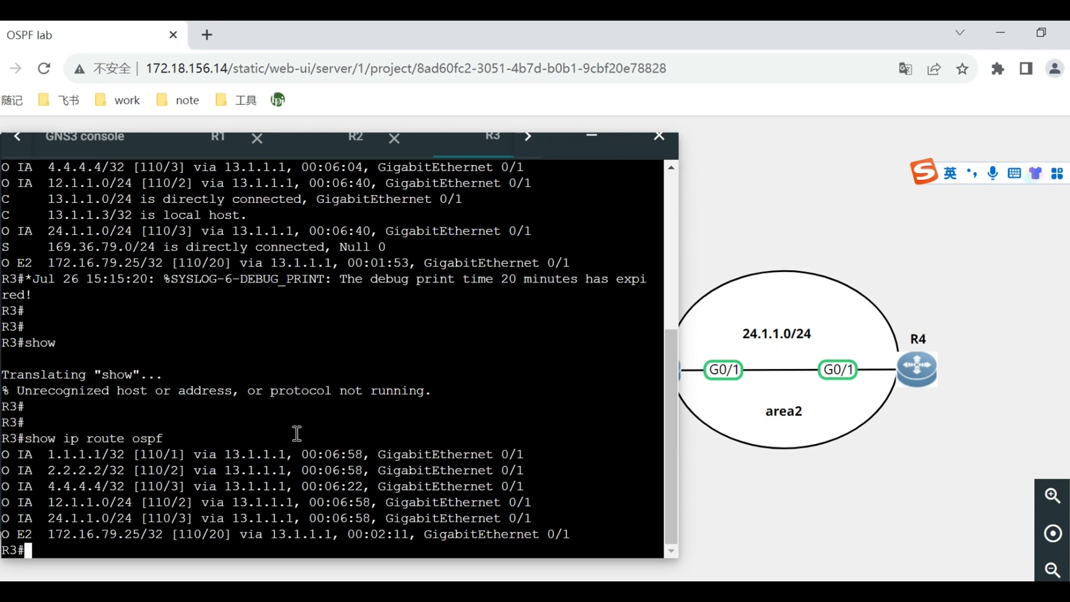
Open R4's web console, bring it into view and display its full routing table with show ip route.
right_click(910, 369)
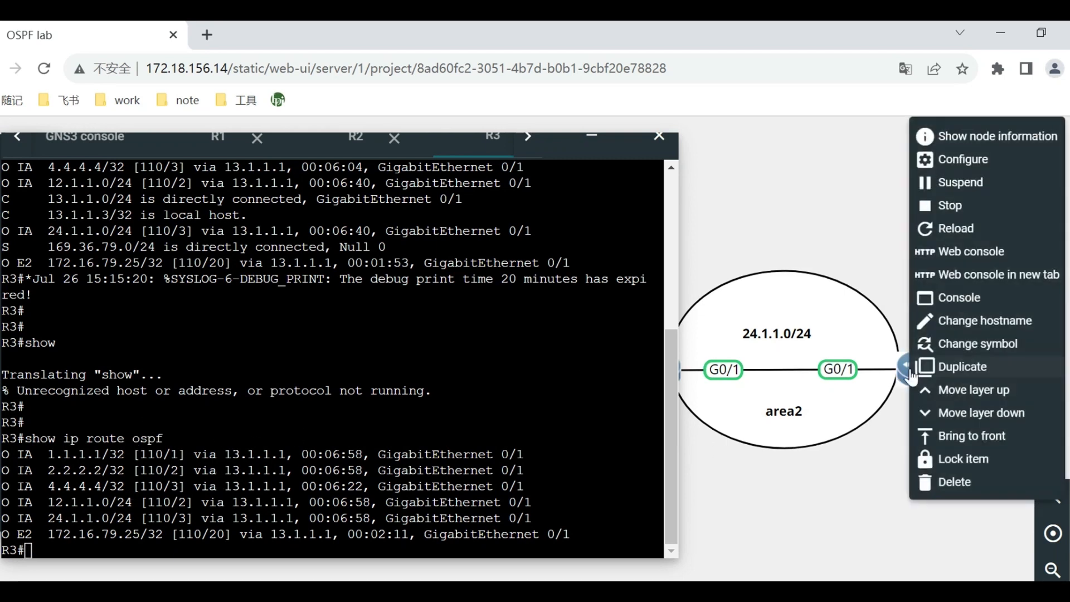
click(972, 251)
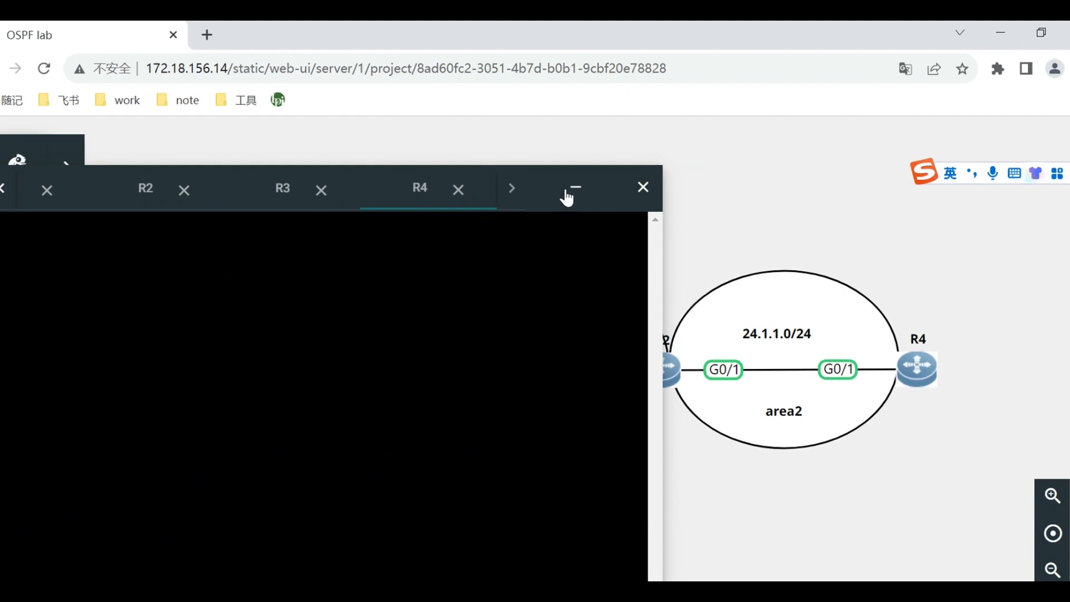
drag(553, 180, 567, 148)
click(512, 278)
key(Return)
key(Return)
key(Return)
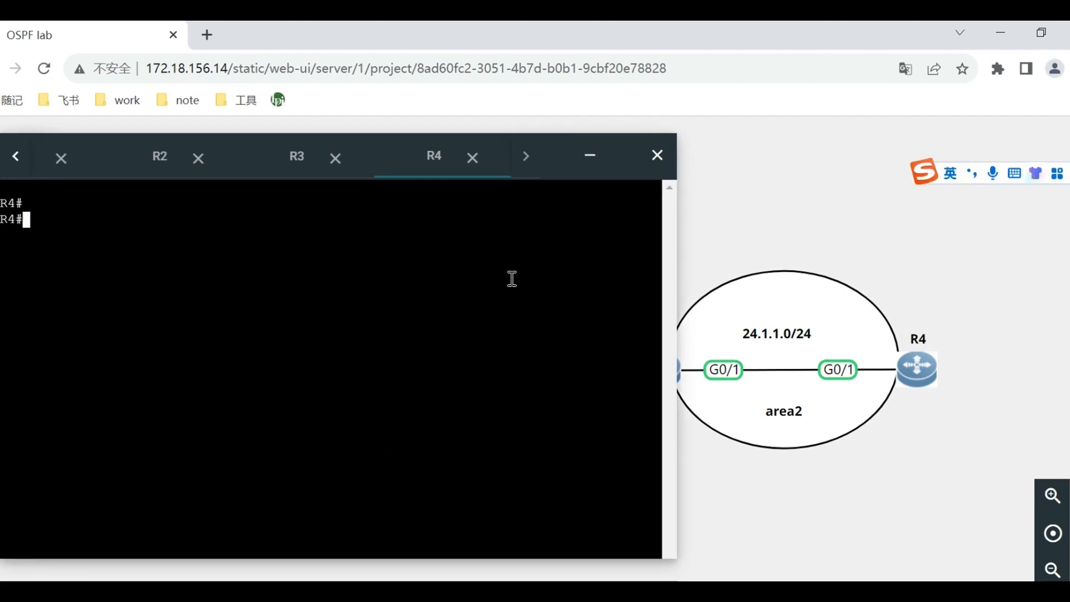
text(show ip route)
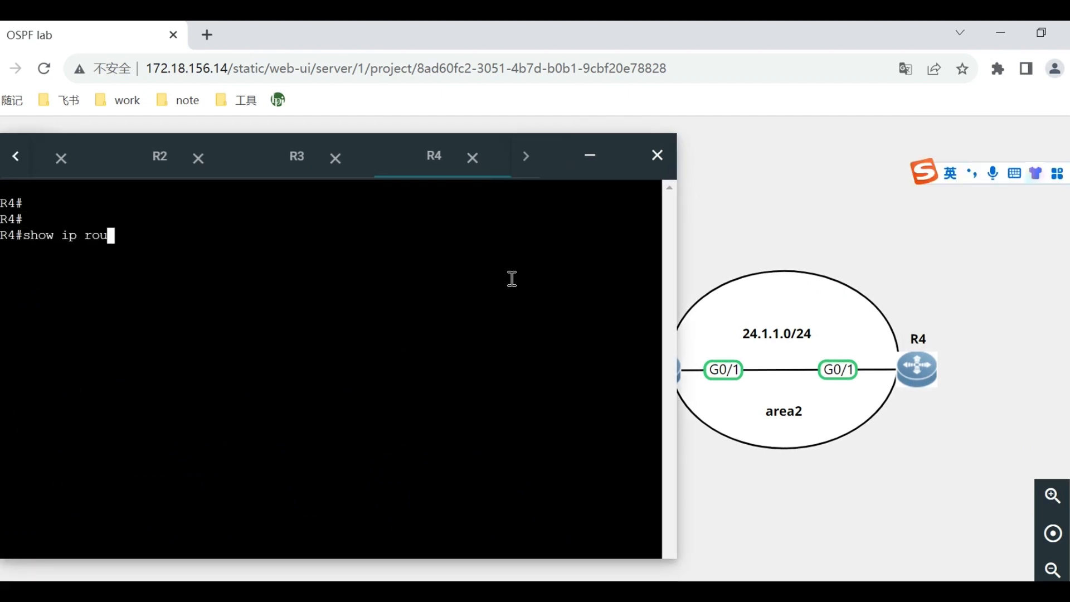
key(Return)
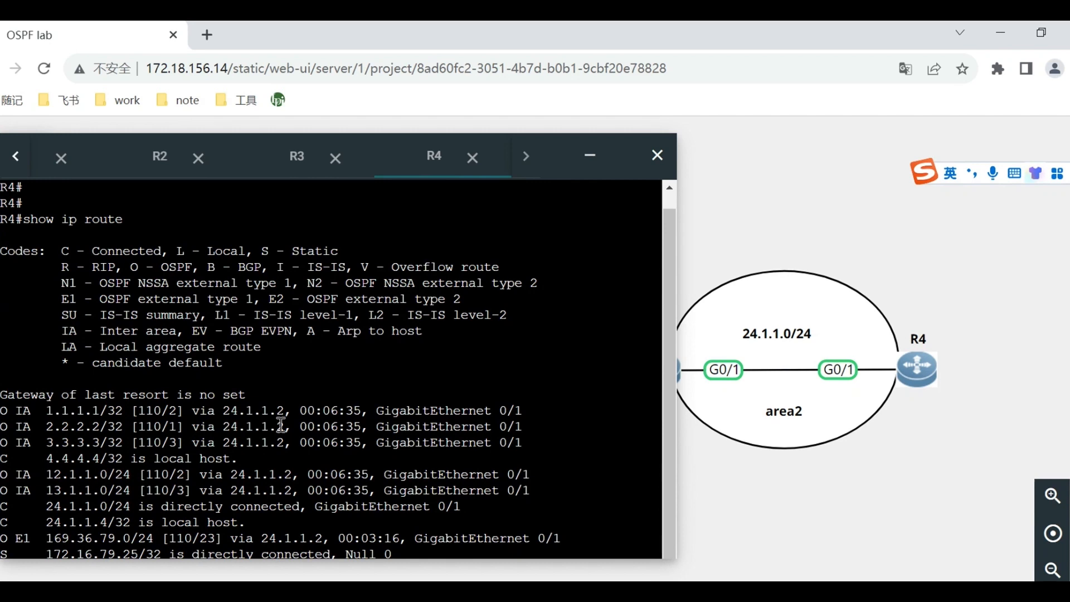
Inspect R4's entries for 169.36.79.0/24 and 172.16.79.25/32, check R3's console output and return to R4.
drag(60, 539, 170, 552)
click(48, 548)
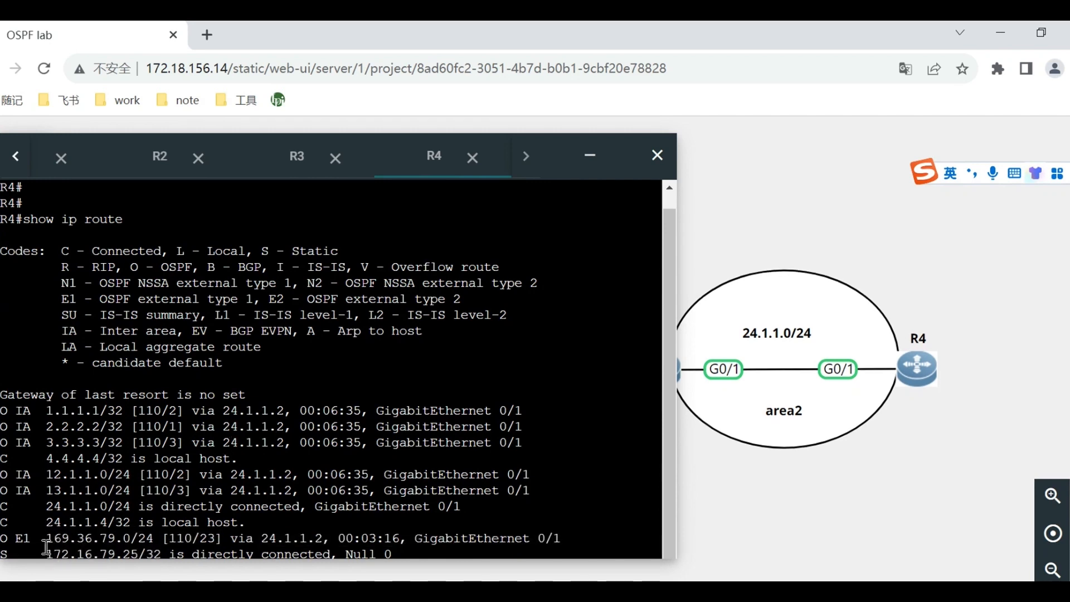
drag(2, 551, 0, 551)
drag(373, 554, 0, 553)
click(358, 270)
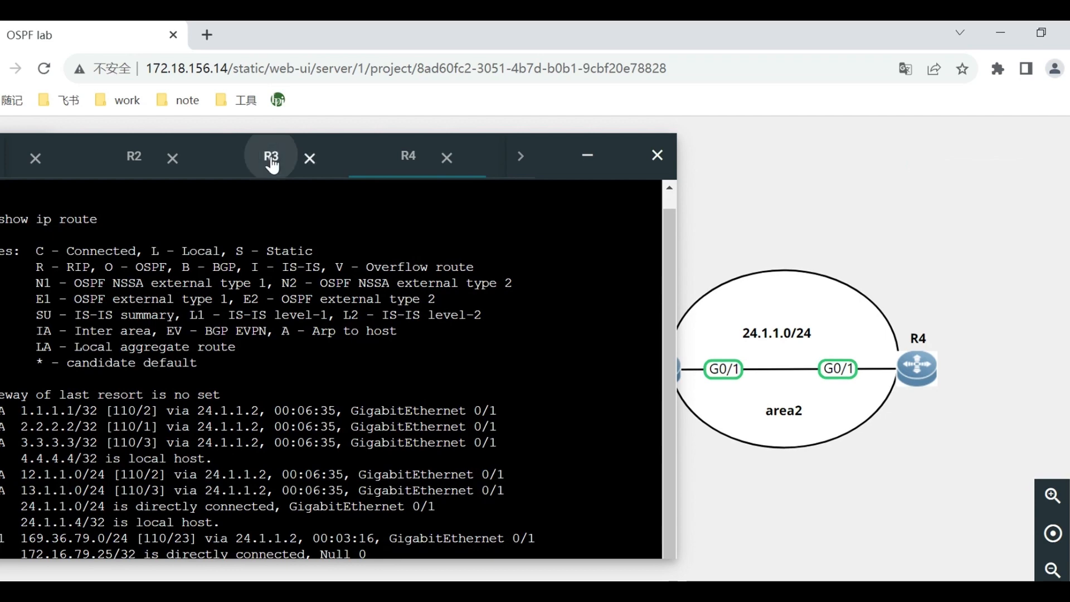
click(271, 157)
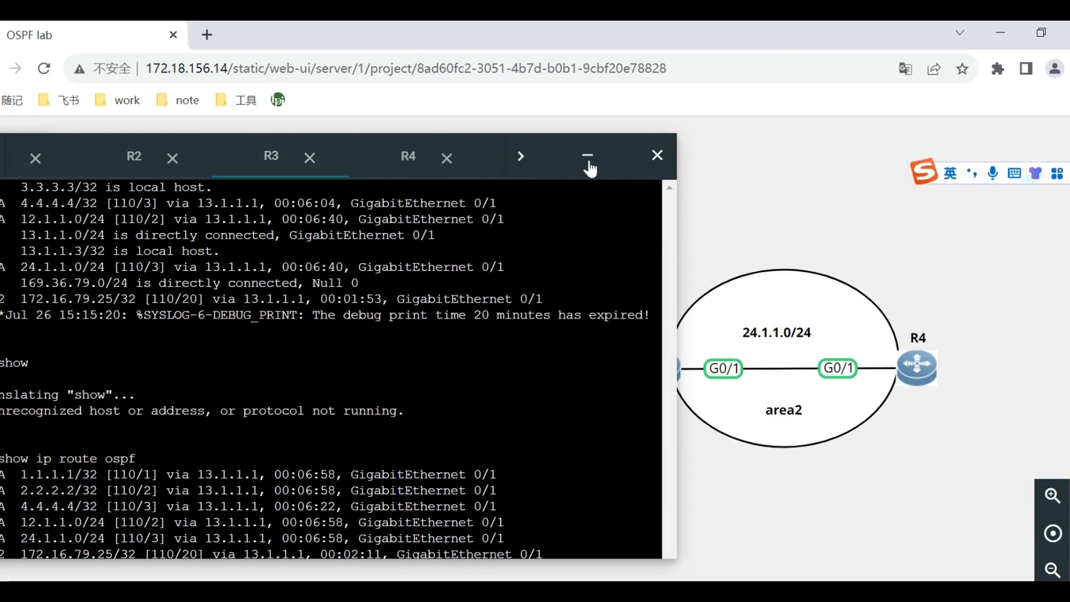
click(410, 156)
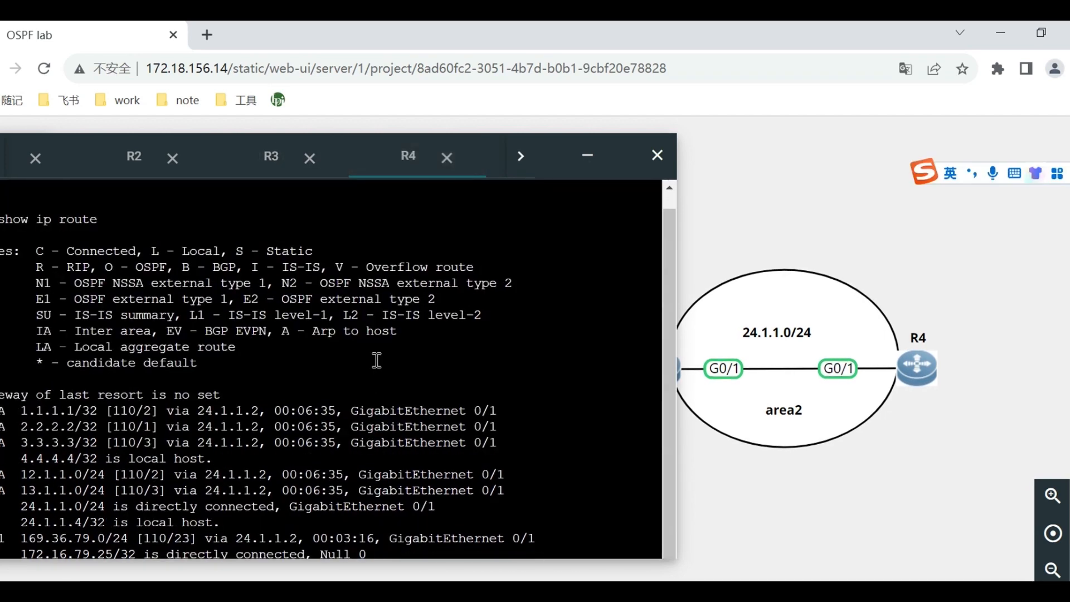
List only R4's OSPF routes with show ip route ospf, check the external and static entries, and reposition the console fully in view.
scroll(376, 360, down, 1)
text(show ip )
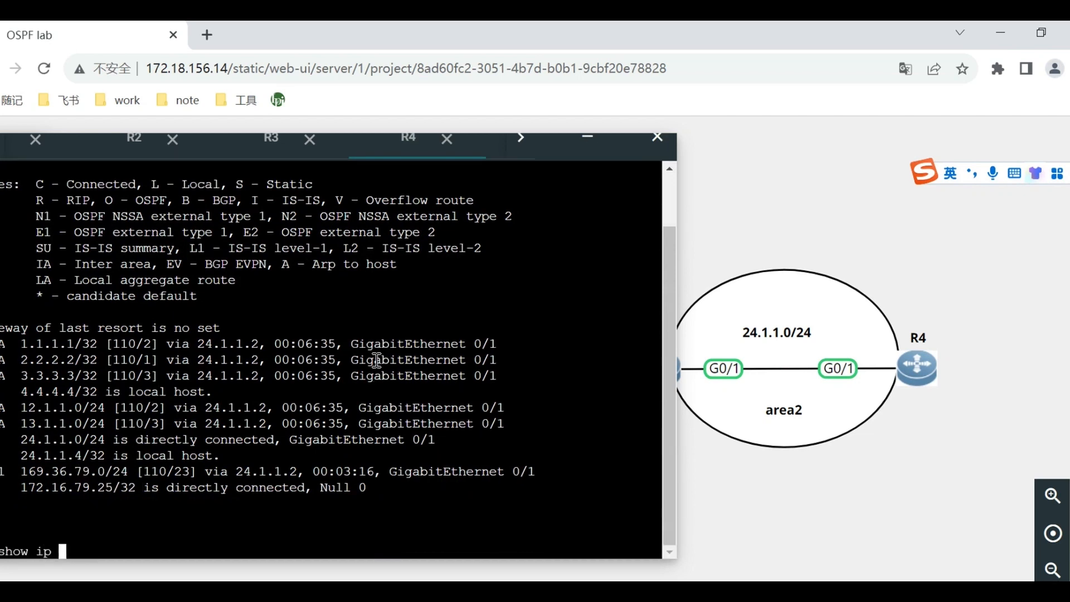
text(oruroute ospf)
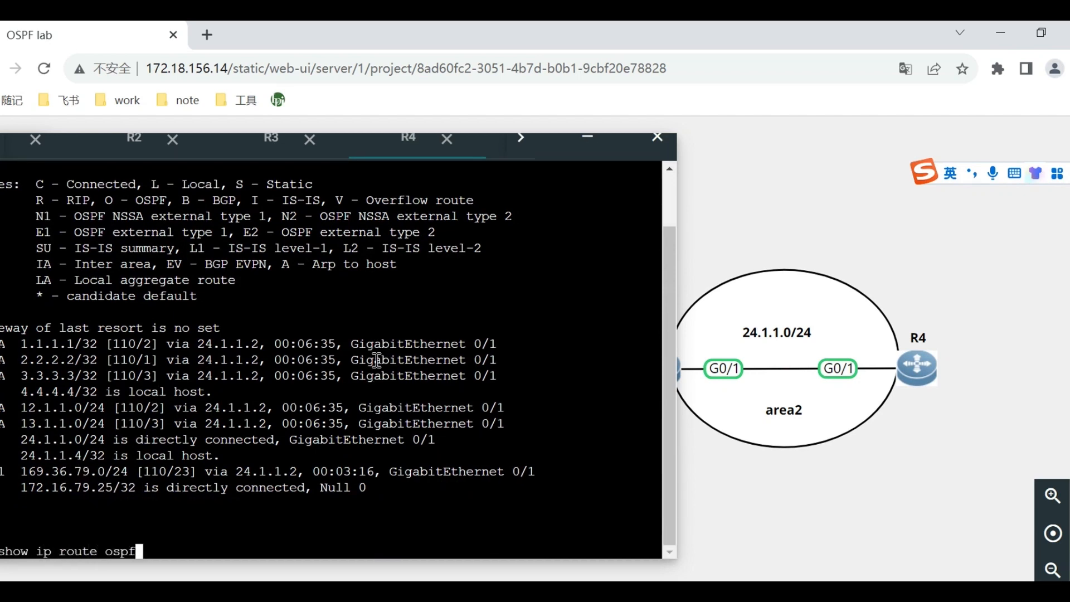
key(Return)
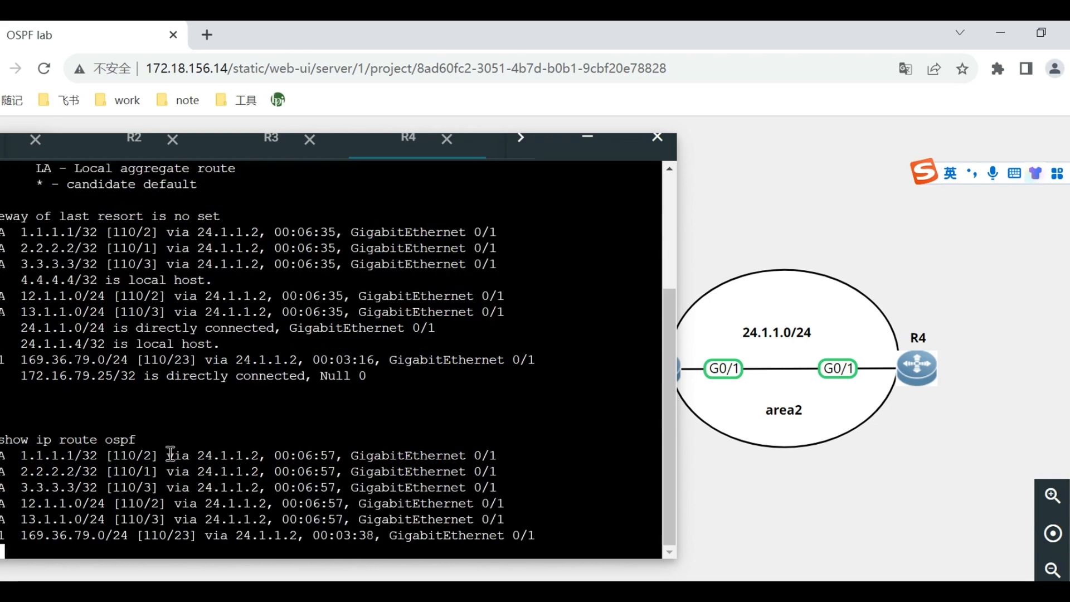
drag(0, 362, 0, 362)
drag(0, 360, 0, 376)
click(5, 393)
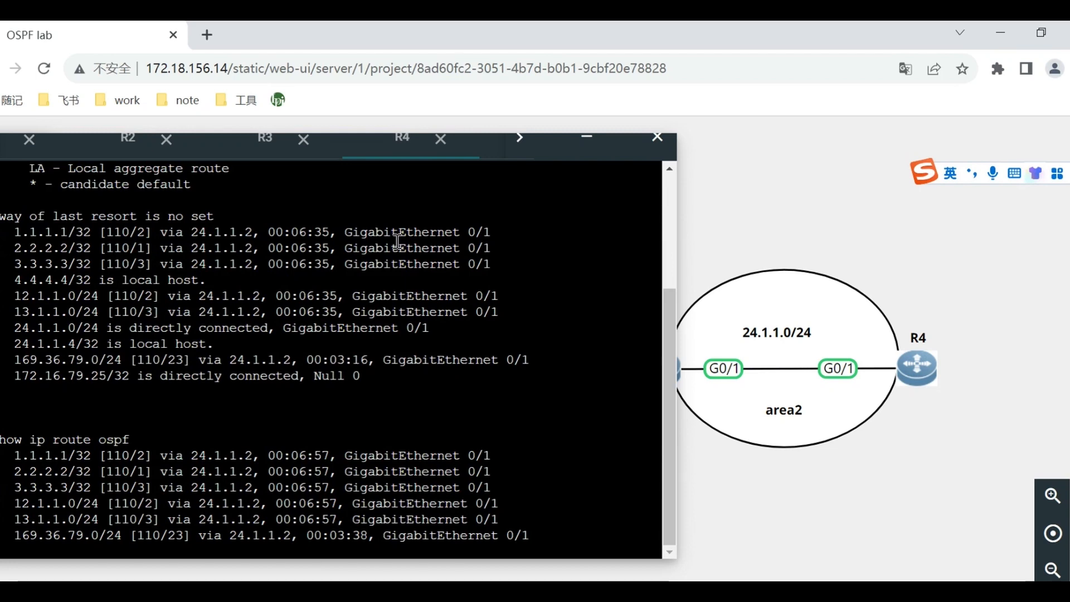
drag(565, 141, 707, 163)
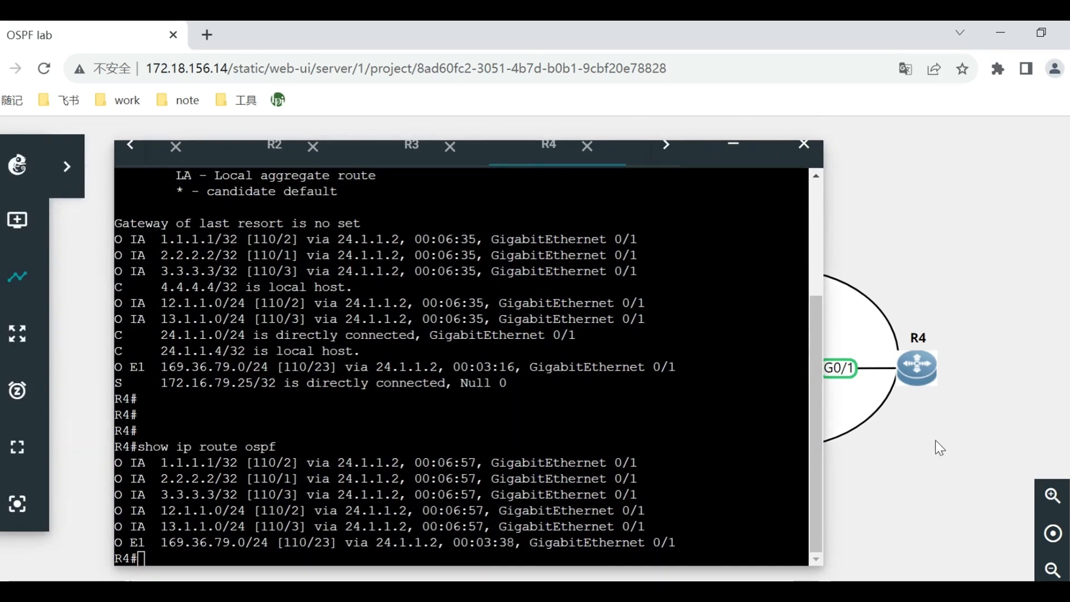
Switch to the Word experiment guide and read the standard-area LSA explanation and the expected show ip ospf database output for R1 and R2.
click(292, 457)
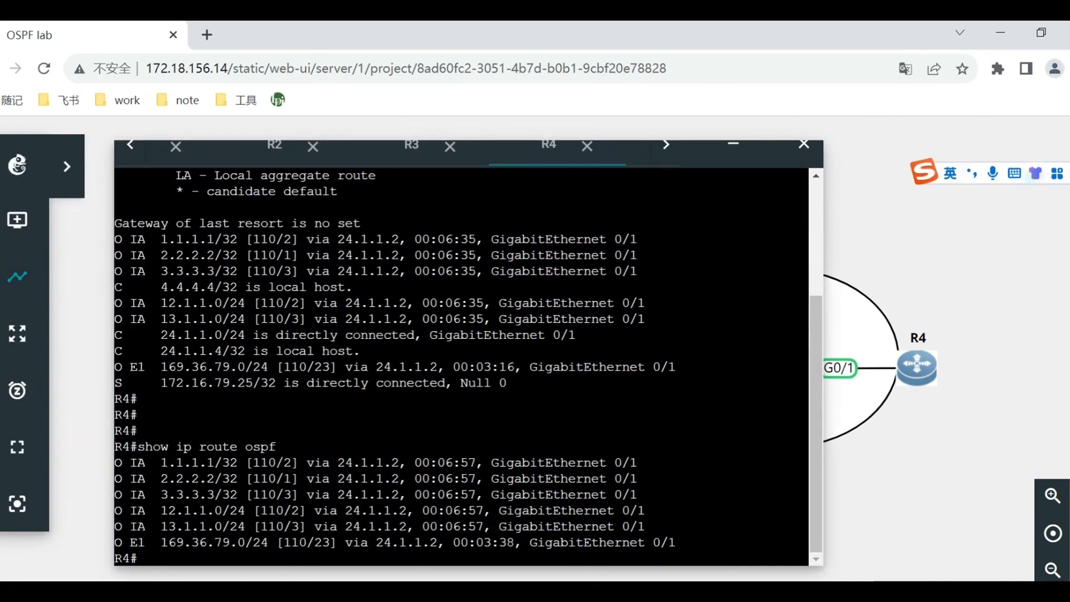
click(601, 589)
scroll(505, 421, down, 6)
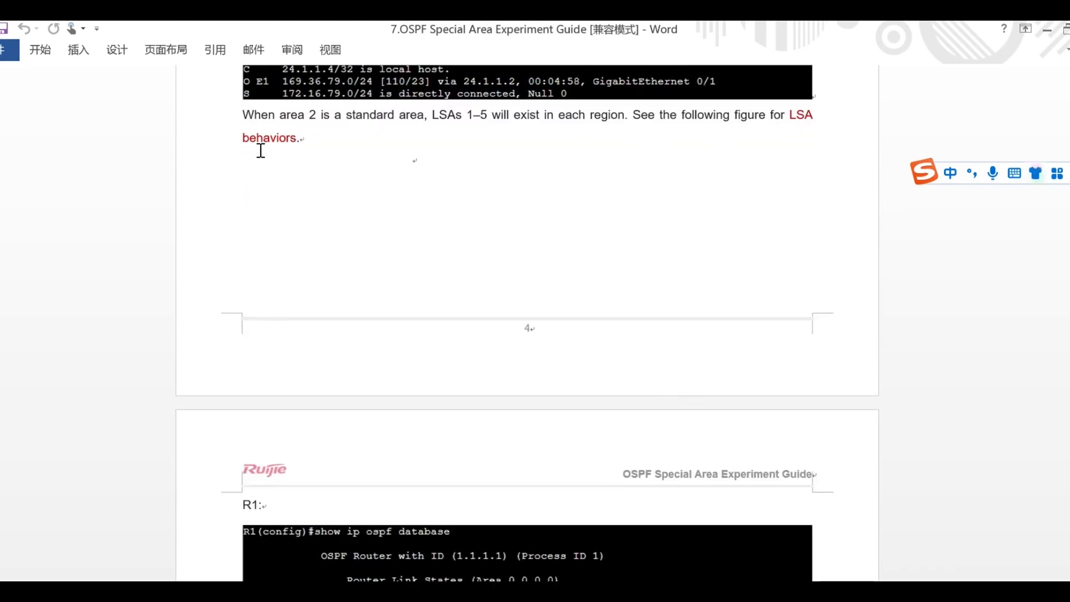
scroll(711, 206, down, 5)
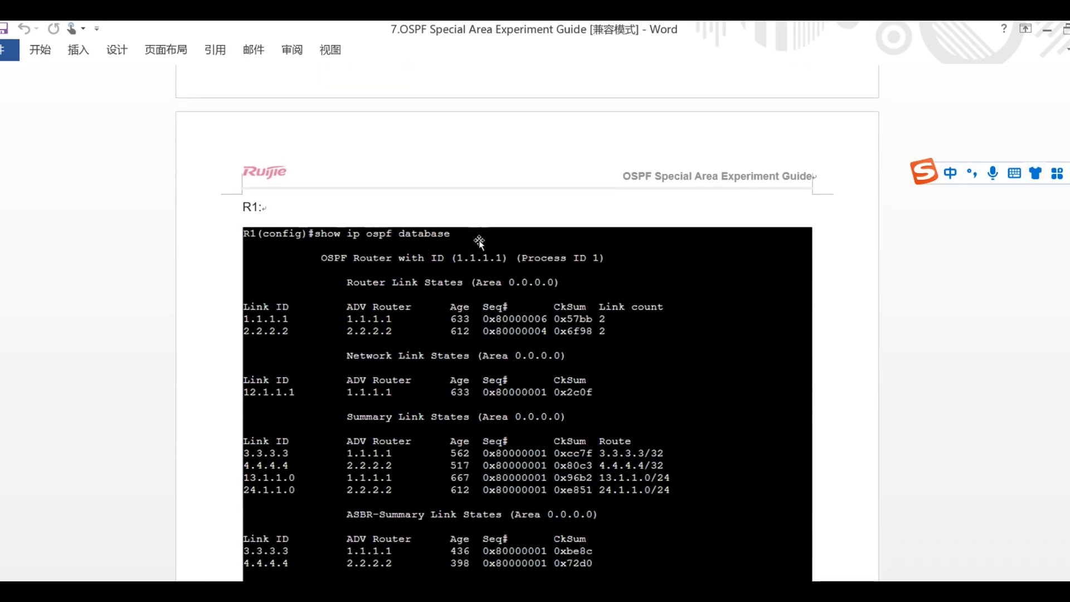
scroll(530, 255, down, 5)
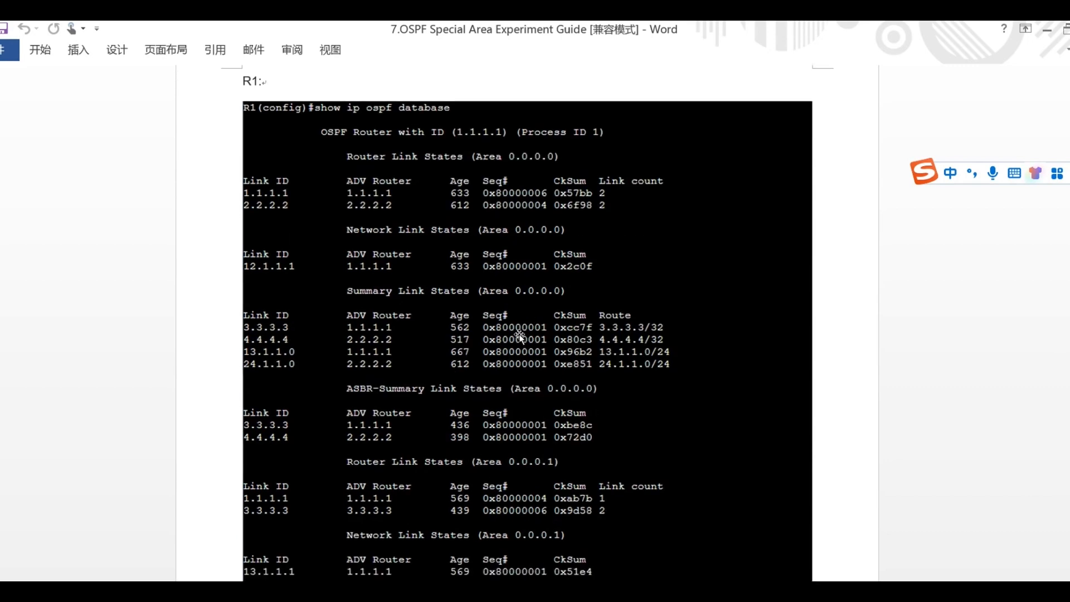
scroll(519, 329, down, 8)
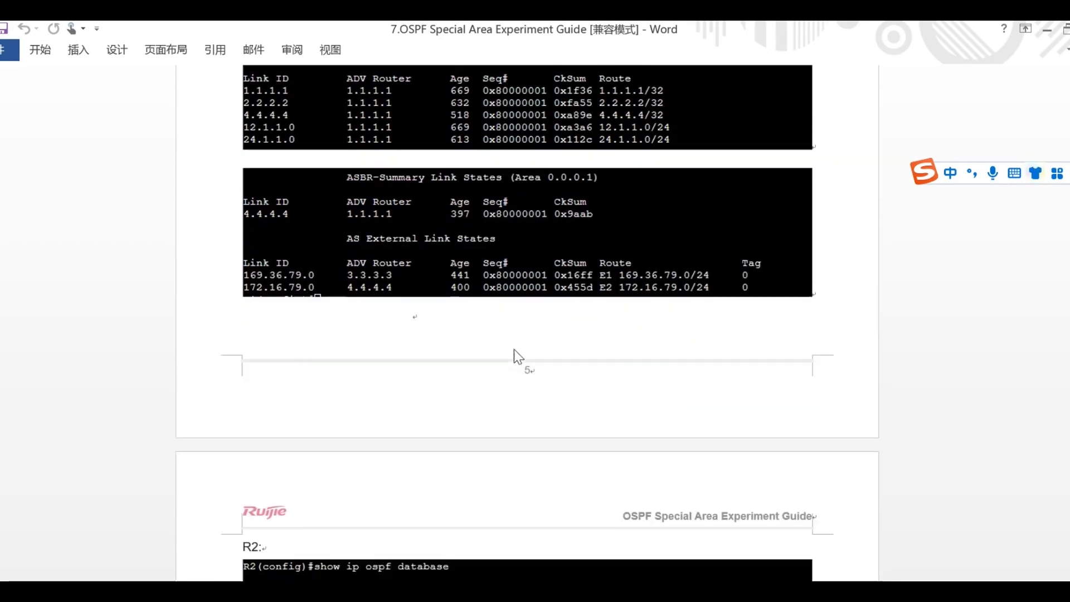
scroll(514, 350, down, 2)
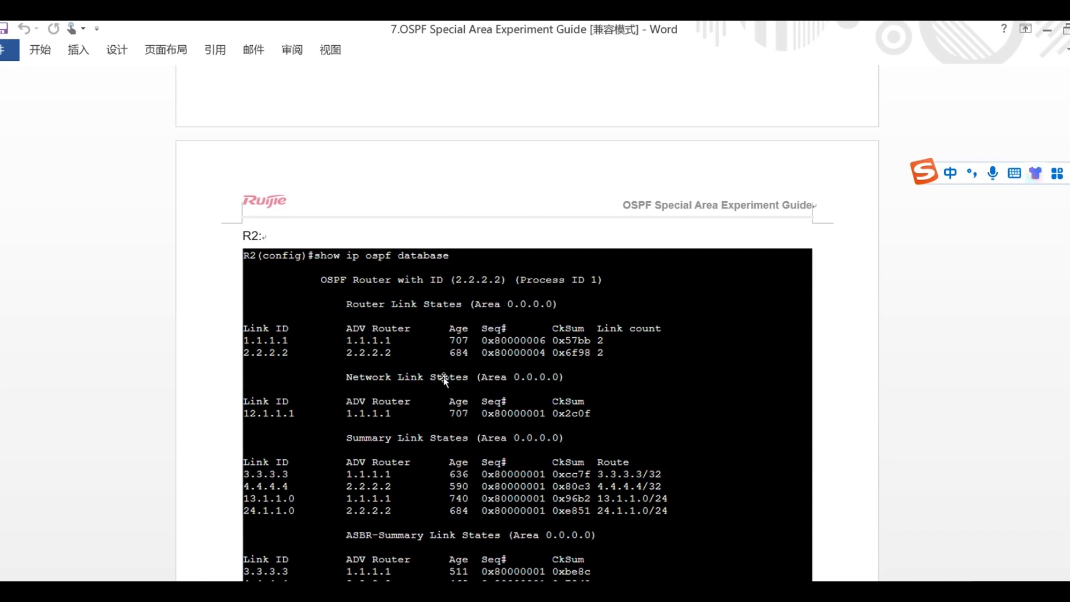
scroll(681, 313, down, 3)
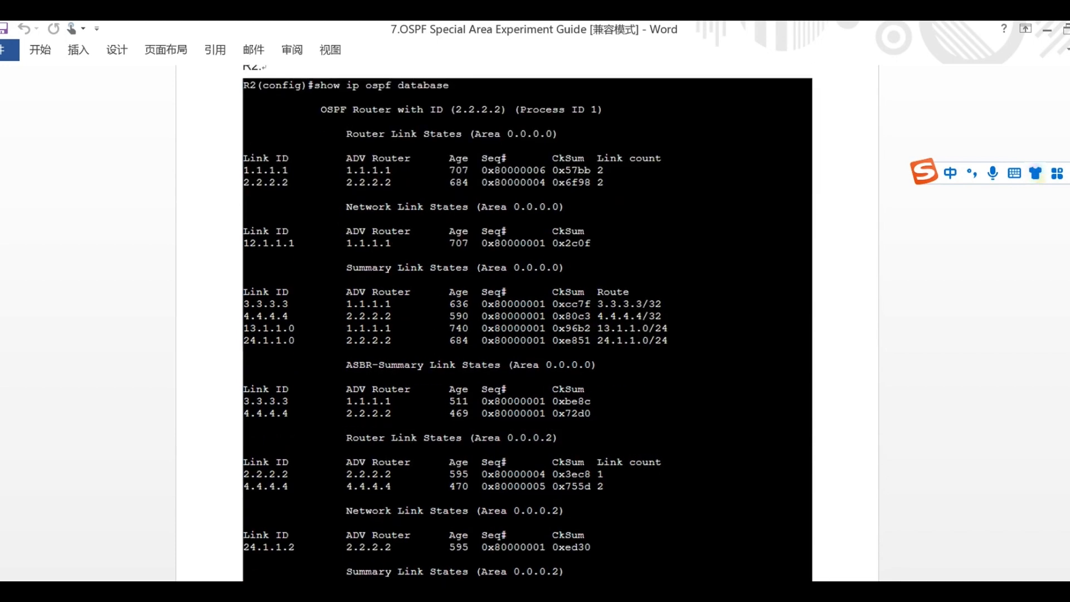
Return to the GNS3 lab in the browser and display R1's link-state database with show ip ospf database.
key(alt+Tab)
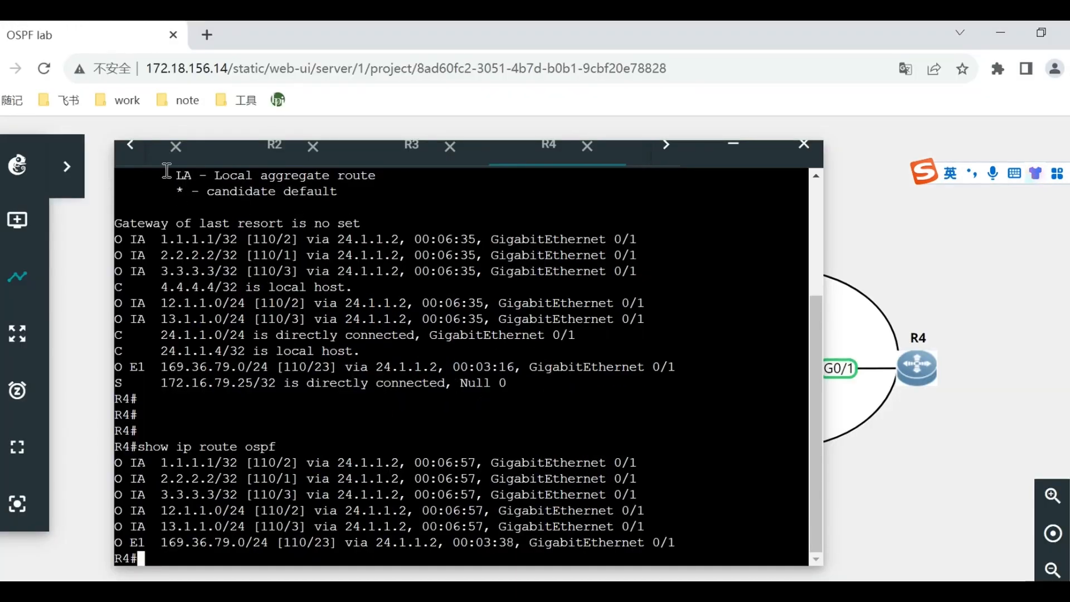
click(128, 146)
click(129, 146)
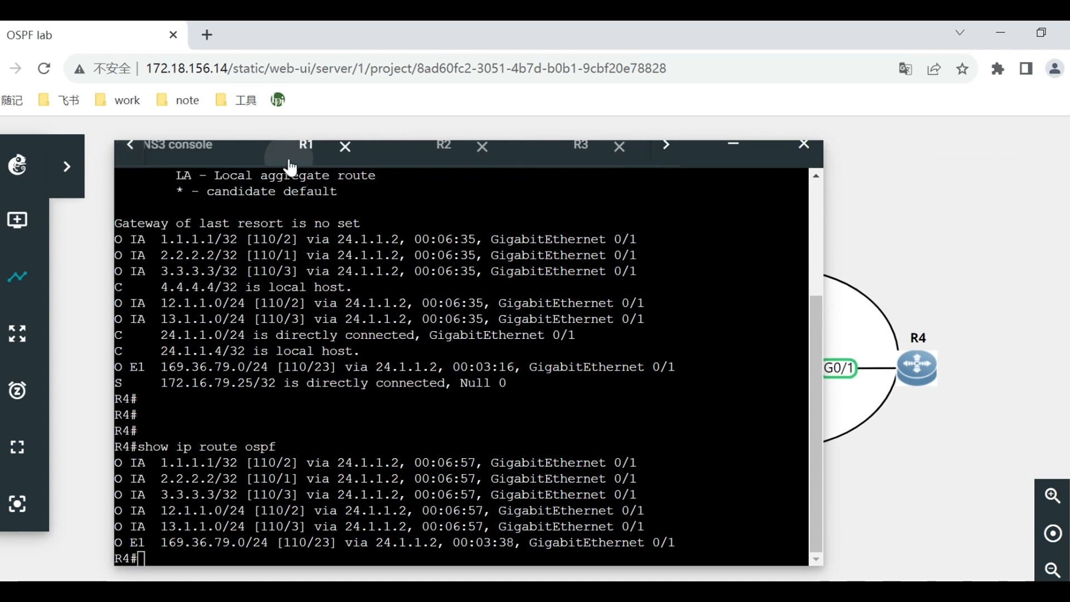
click(304, 148)
text(show ip )
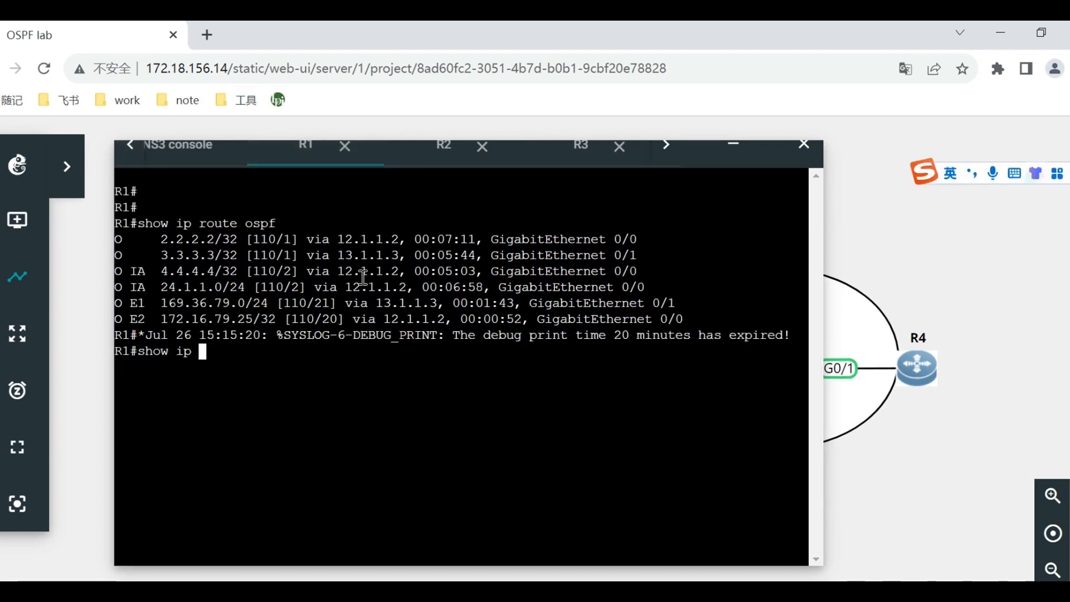
text(ospf da)
key(Tab)
key(Return)
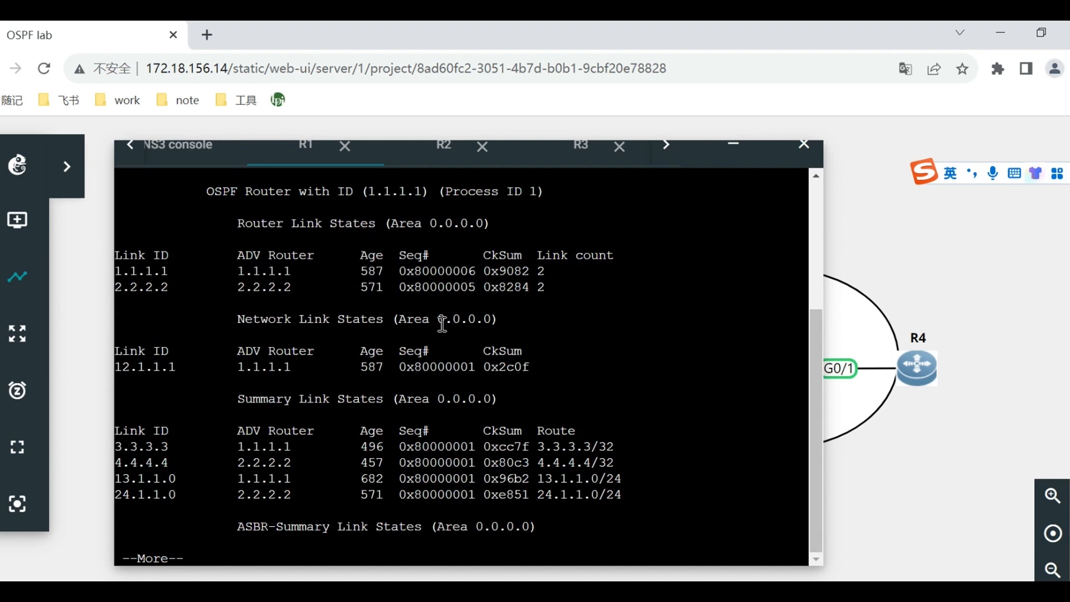
Page through the rest of R1's OSPF database, examining the area 0.0.0.1, ASBR-summary and AS external link states.
key(space)
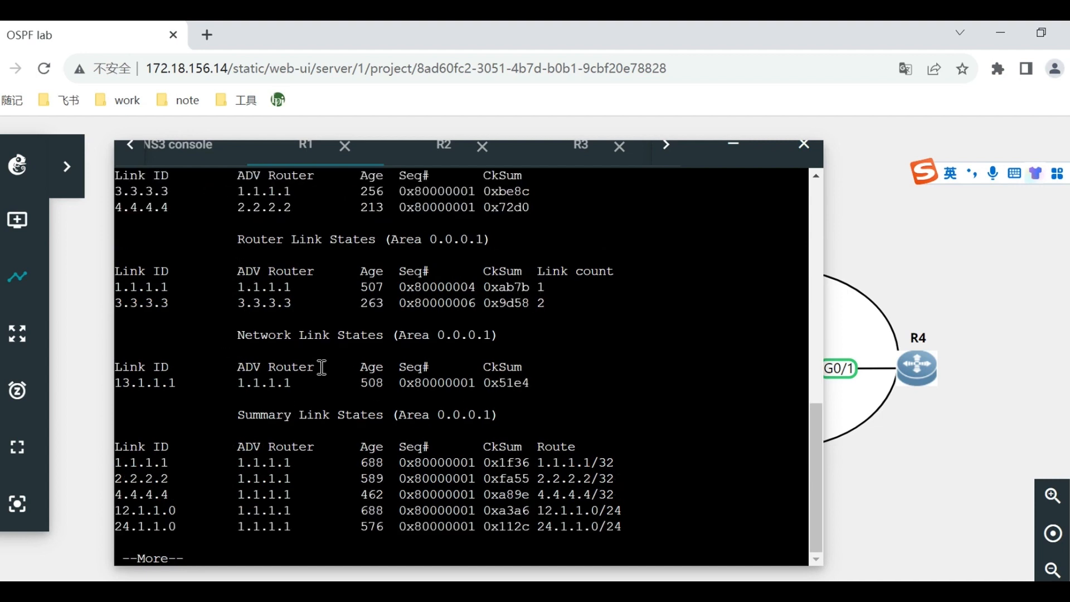
scroll(260, 355, up, 3)
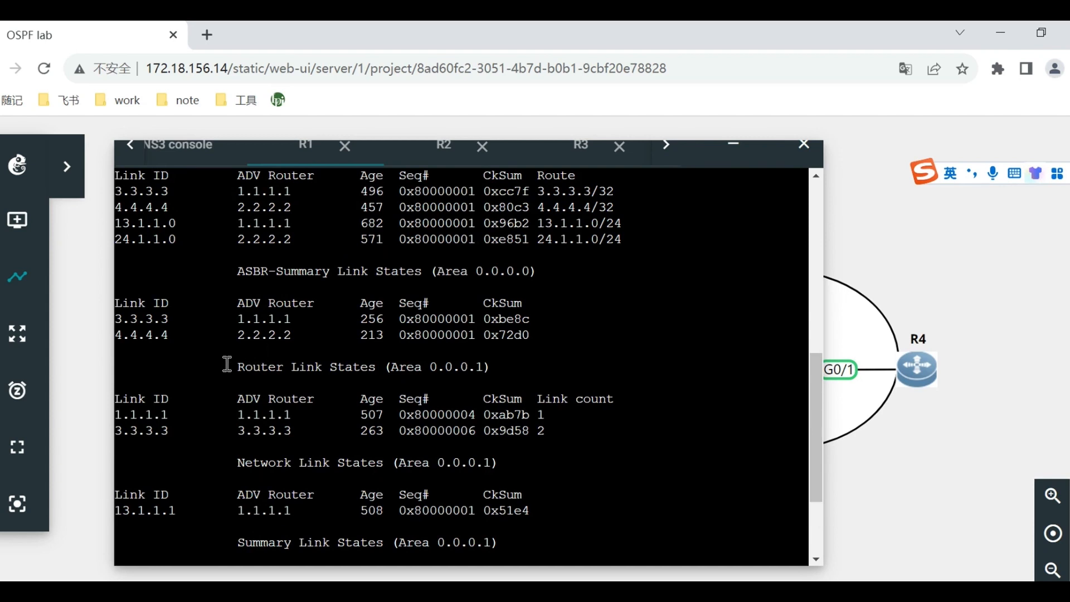
scroll(409, 383, down, 3)
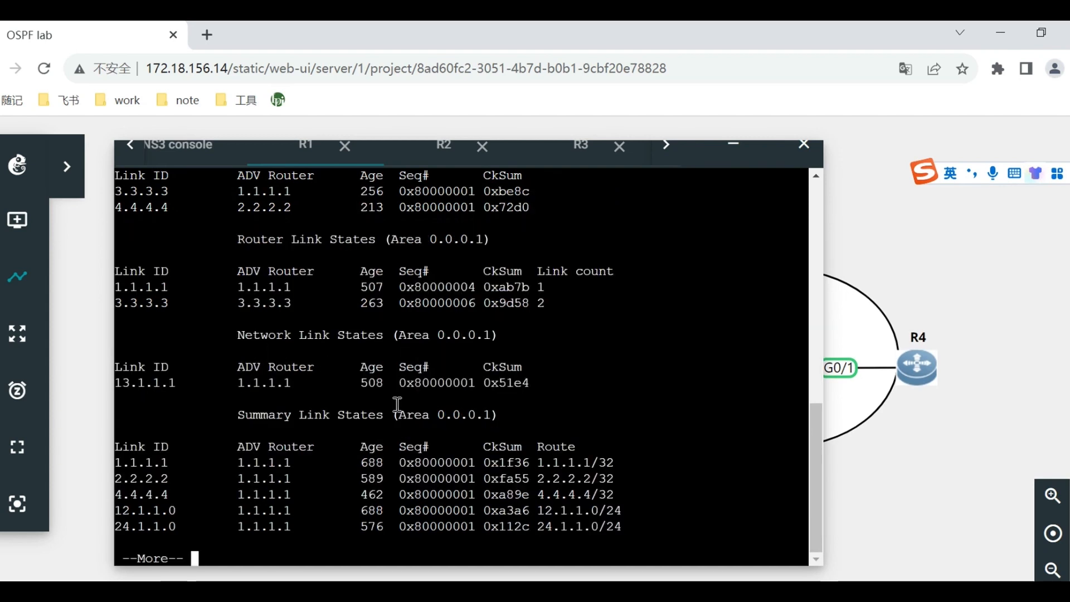
key(space)
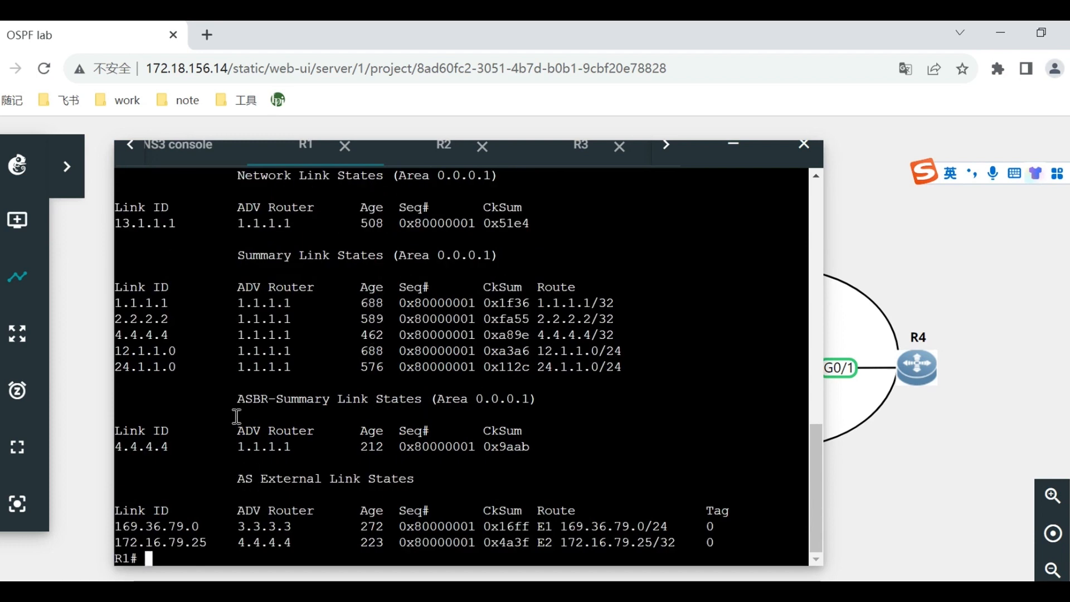
drag(236, 398, 283, 417)
click(289, 469)
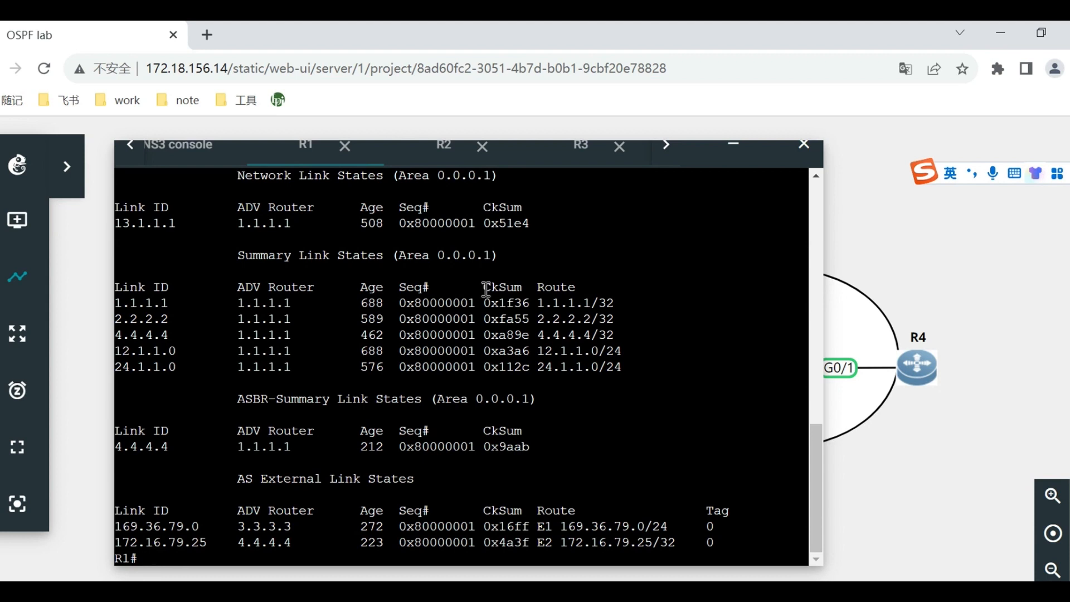
Display R2's complete link-state database with show ip ospf database, through to the AS external link states.
click(444, 148)
key(Return)
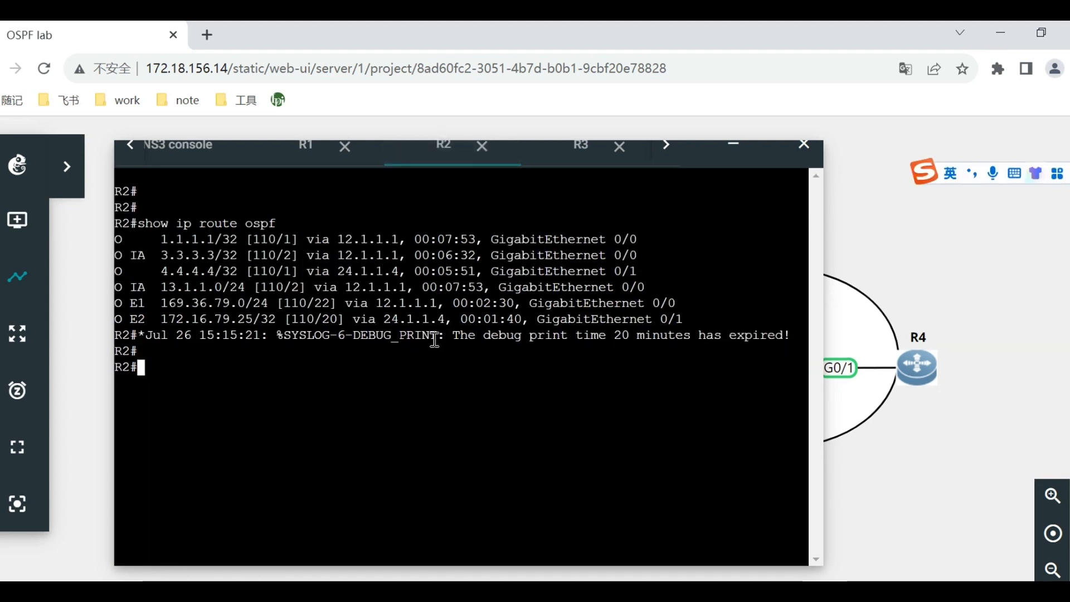
text(show ip ospf d)
key(Return)
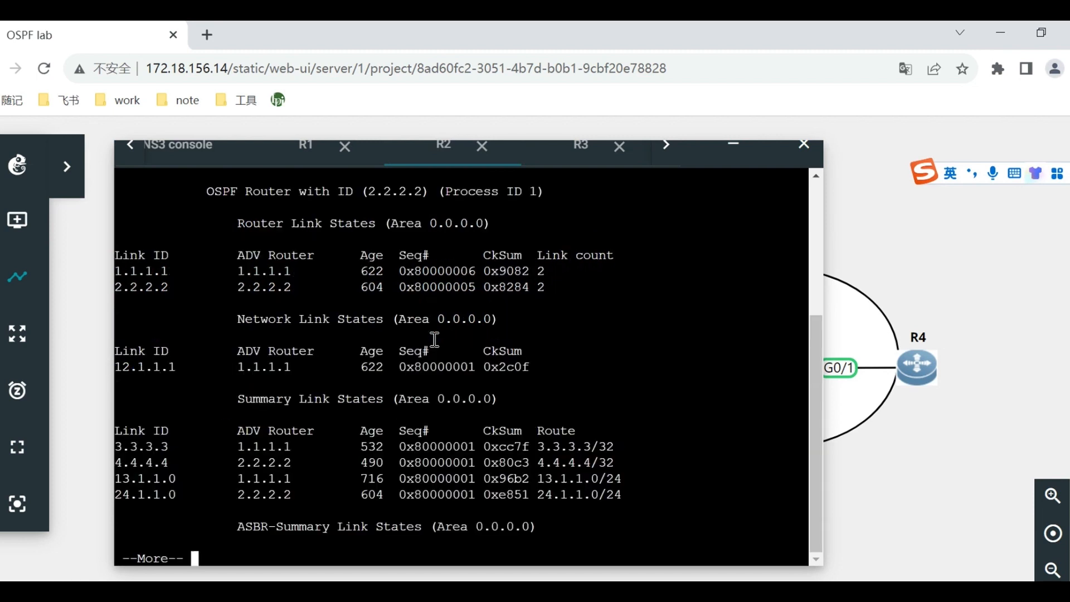
key(space)
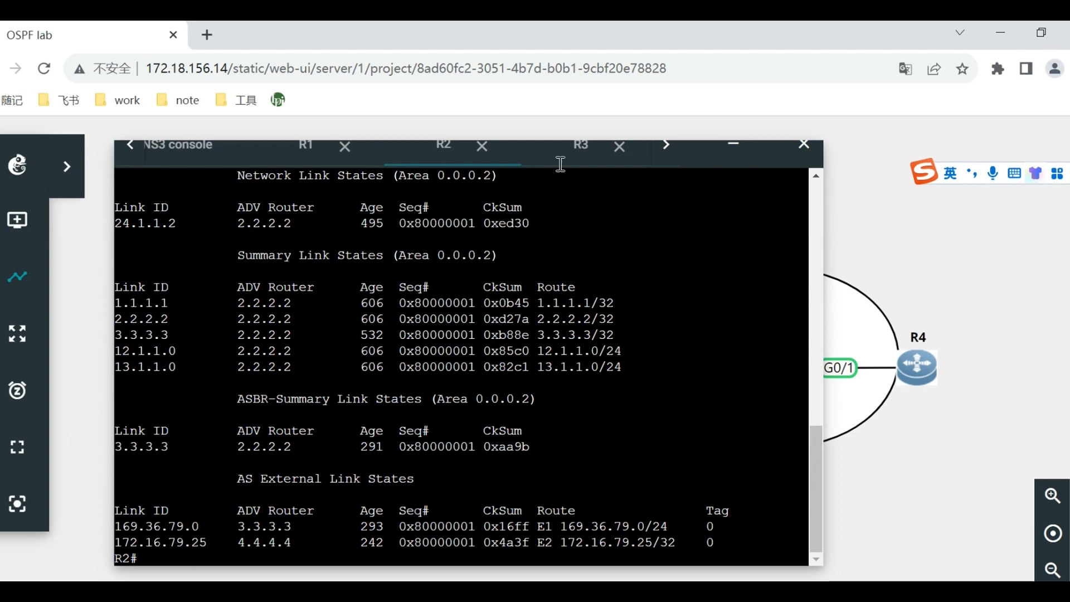
Bring up R3's console and display its complete link-state database with show ip ospf database.
click(549, 150)
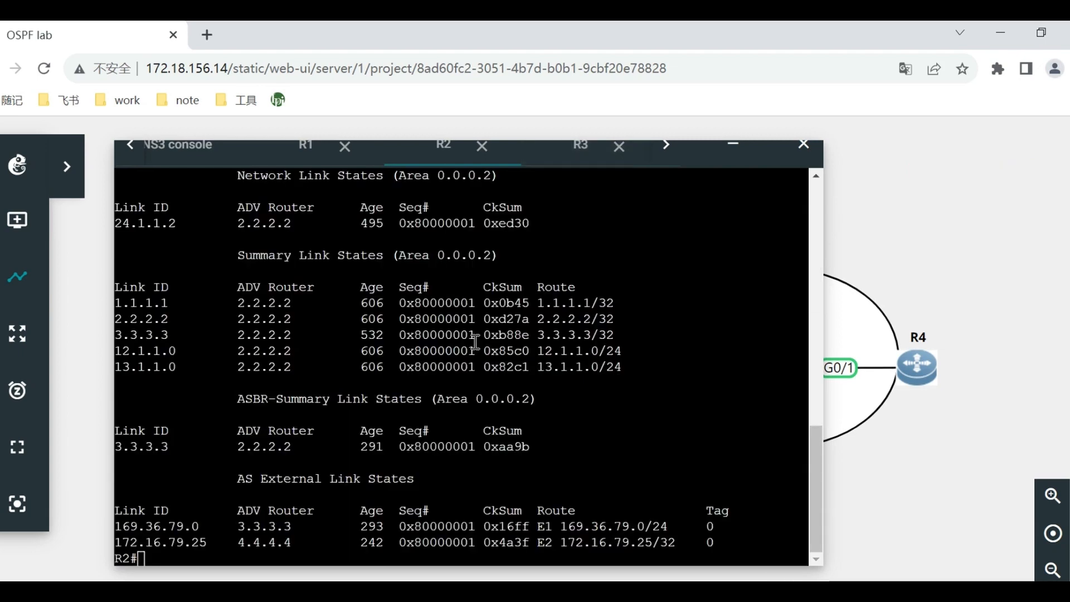
click(516, 300)
click(571, 166)
drag(491, 334, 491, 323)
text(show ip os)
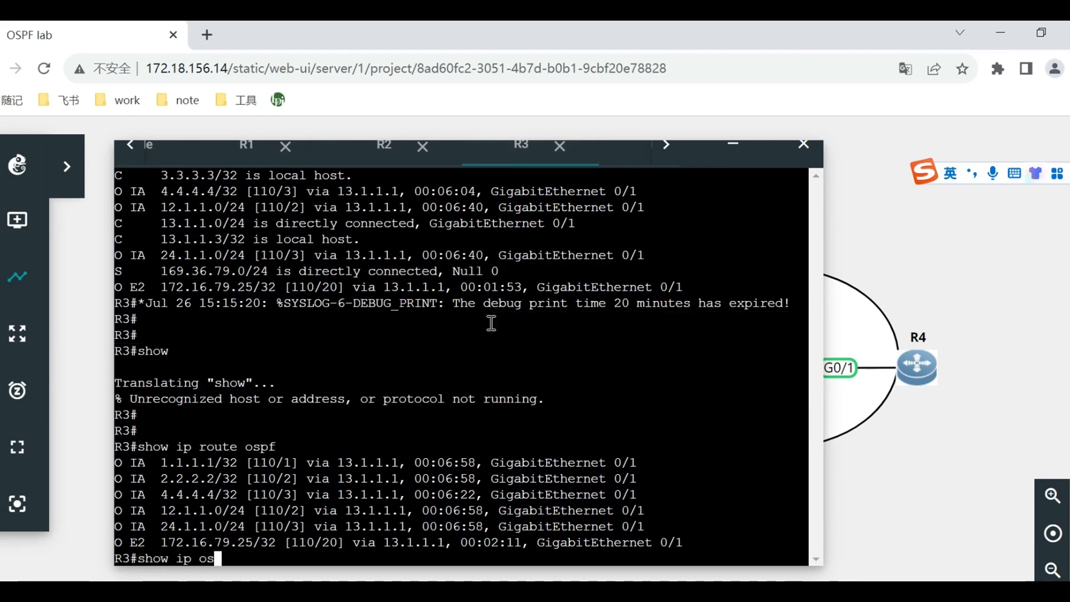
text(pf data)
key(Return)
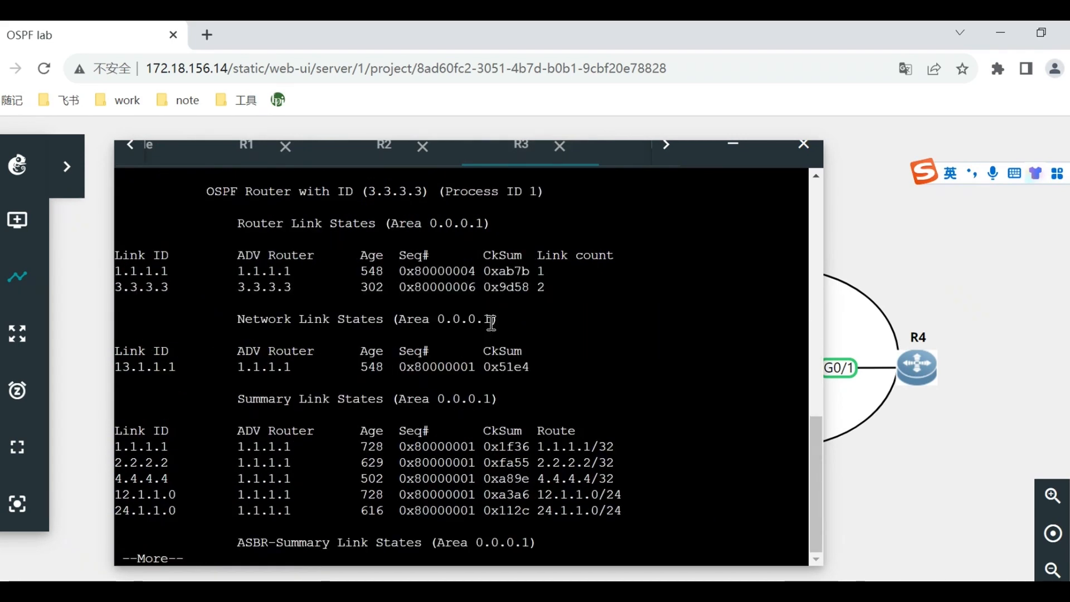
key(space)
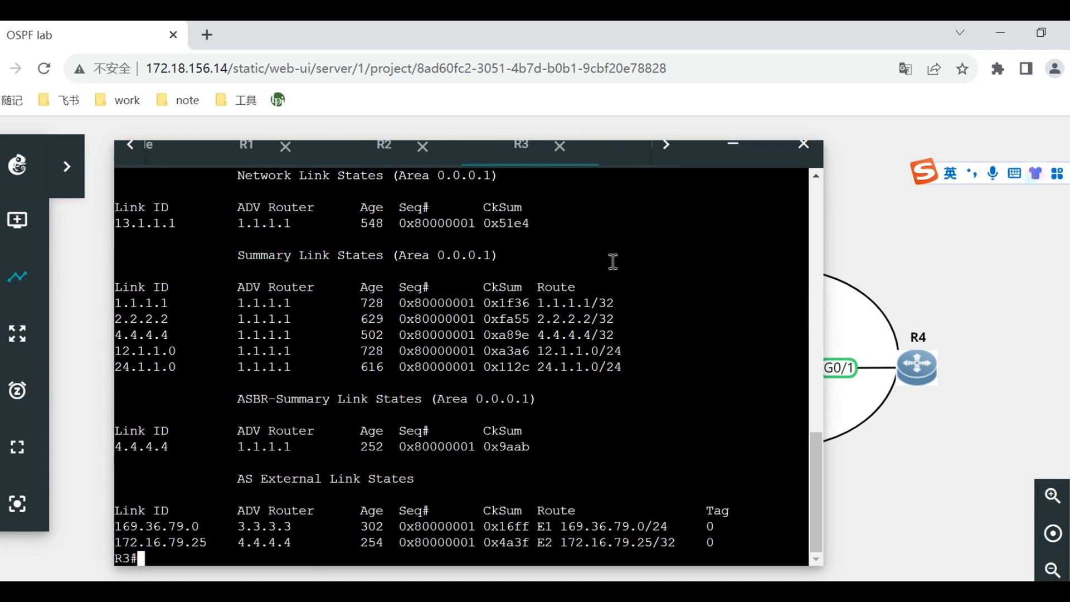
Bring up R4's console and display its complete link-state database with show ip ospf database.
click(665, 149)
click(569, 167)
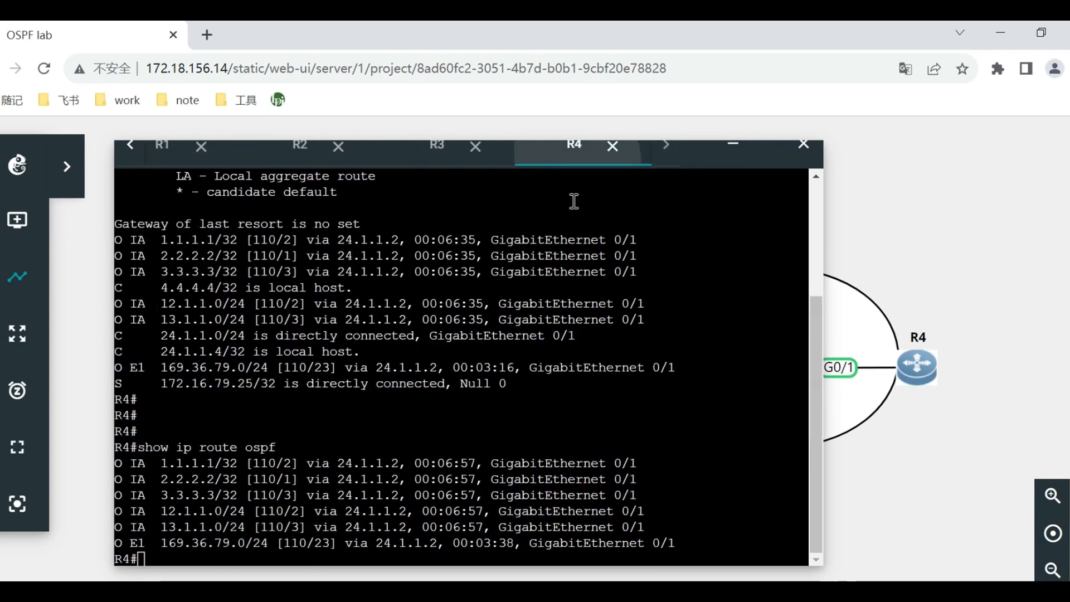
text(show ip ospf da)
key(Tab)
key(Return)
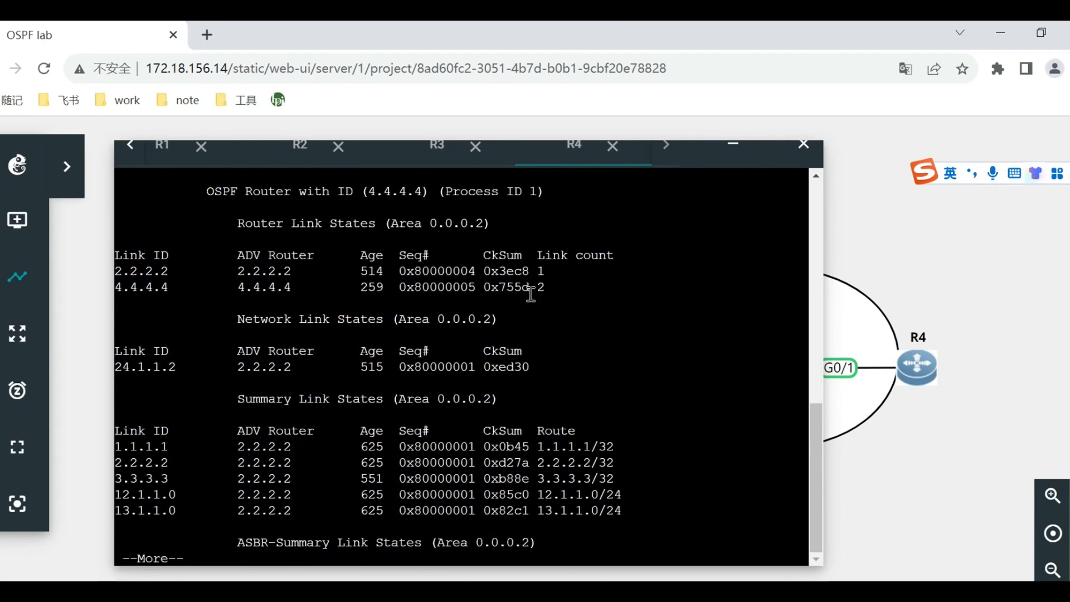
key(space)
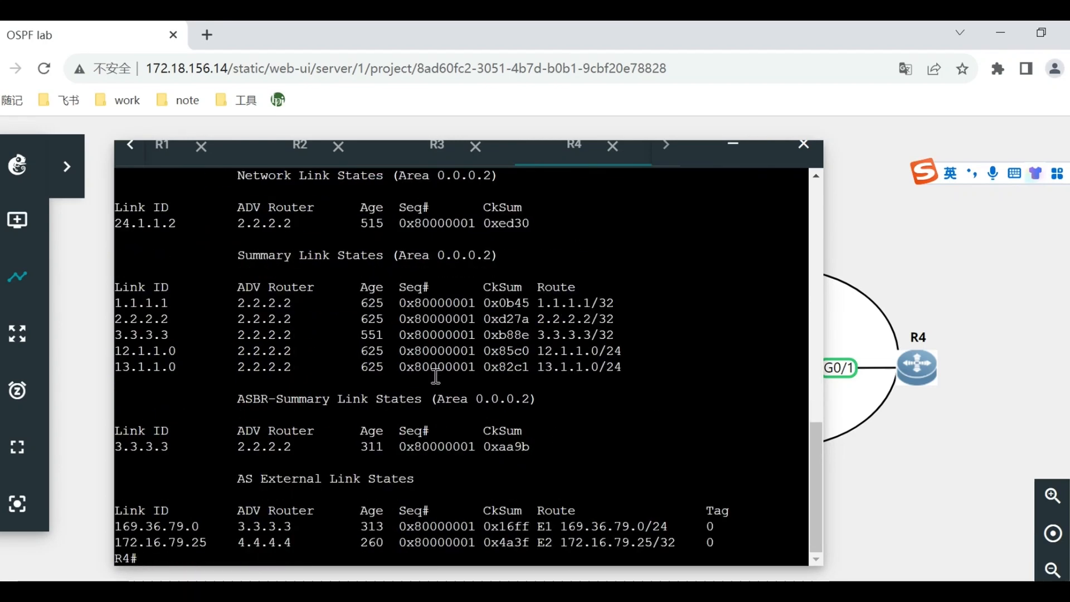
Switch to the Word guide and read the rest of R2's expected OSPF database and the section that follows.
key(alt+Tab)
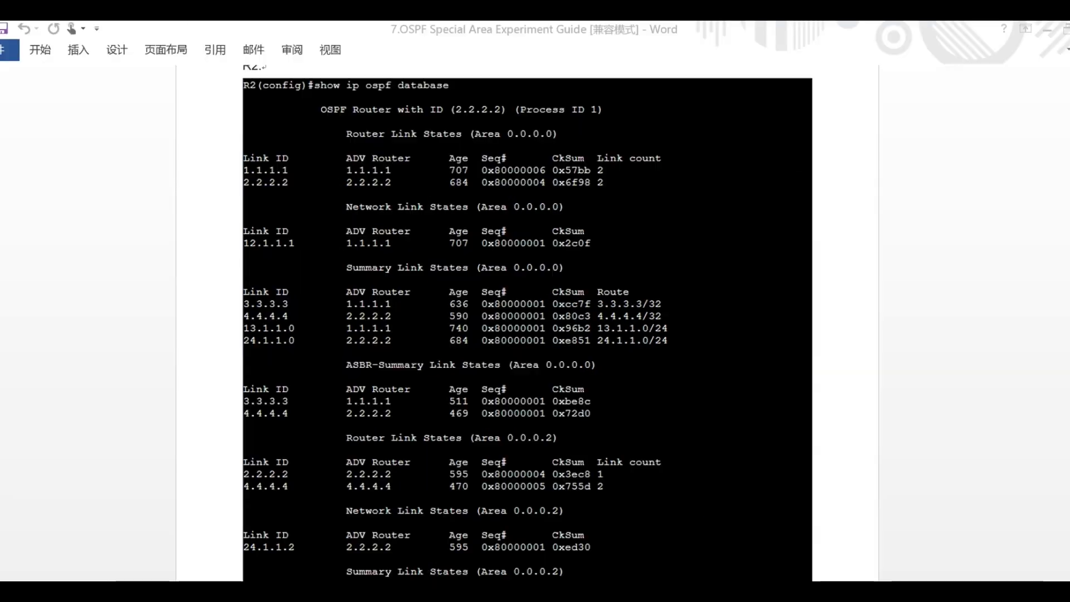
scroll(494, 415, down, 1)
scroll(494, 415, down, 12)
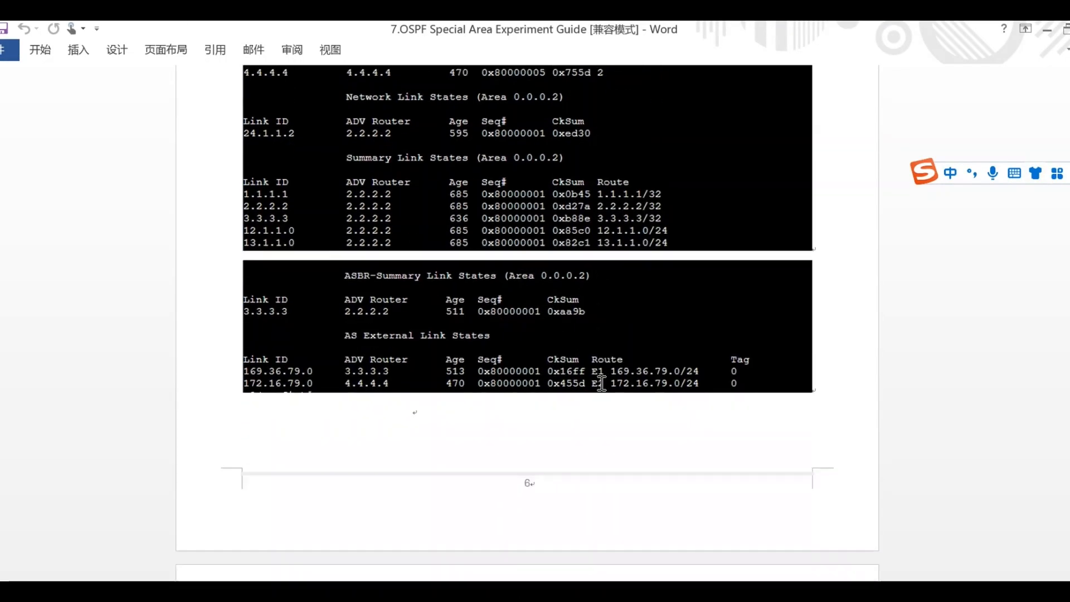
scroll(604, 379, down, 20)
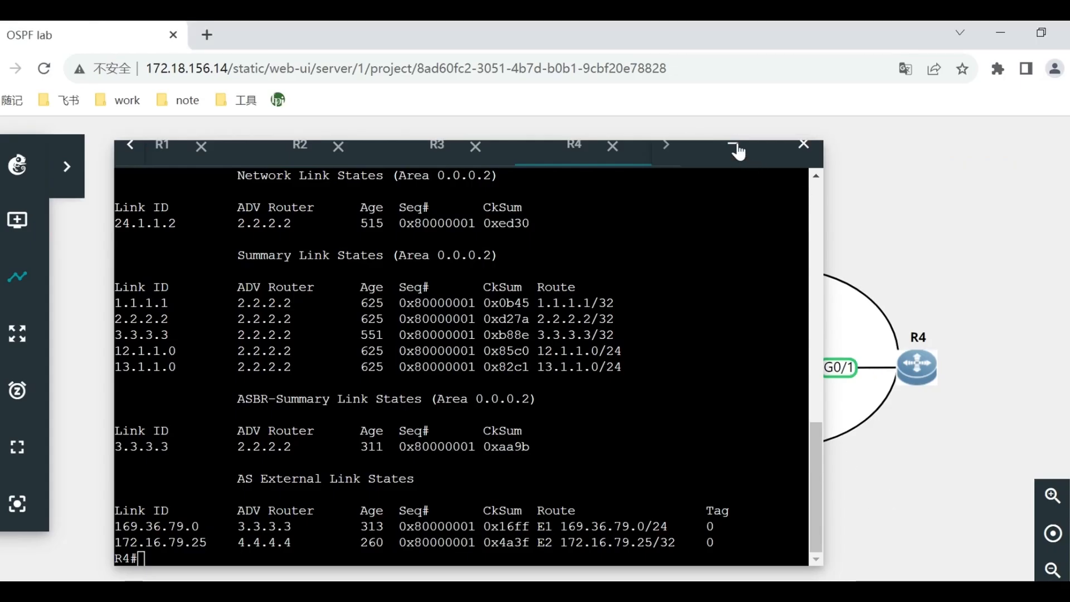
Minimise the console window in the GNS3 lab to review the area topology, and restore and reposition it.
click(733, 150)
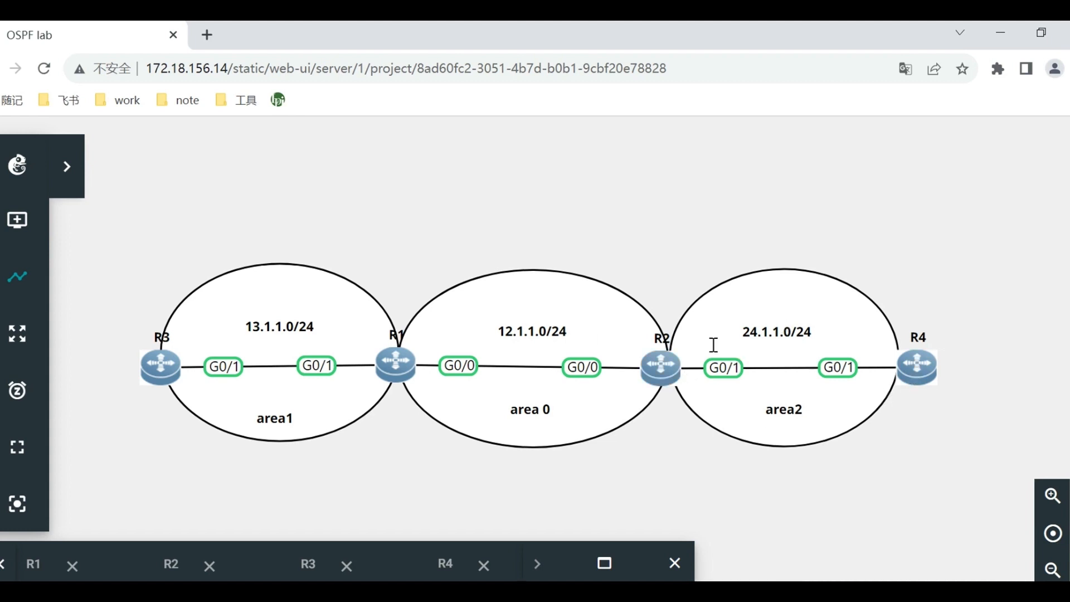
click(604, 563)
drag(570, 182, 751, 96)
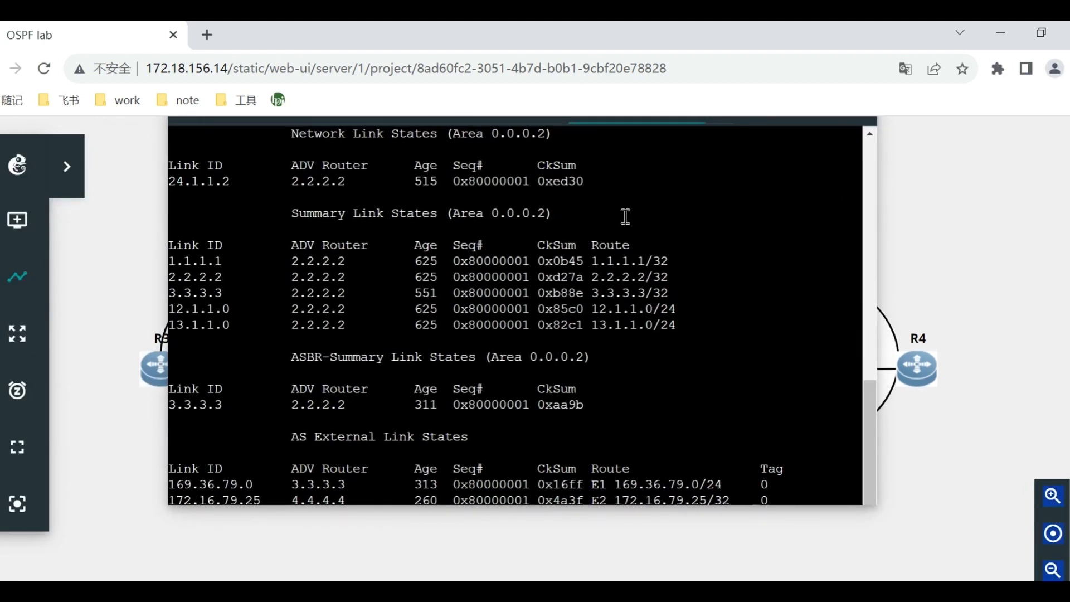
click(599, 277)
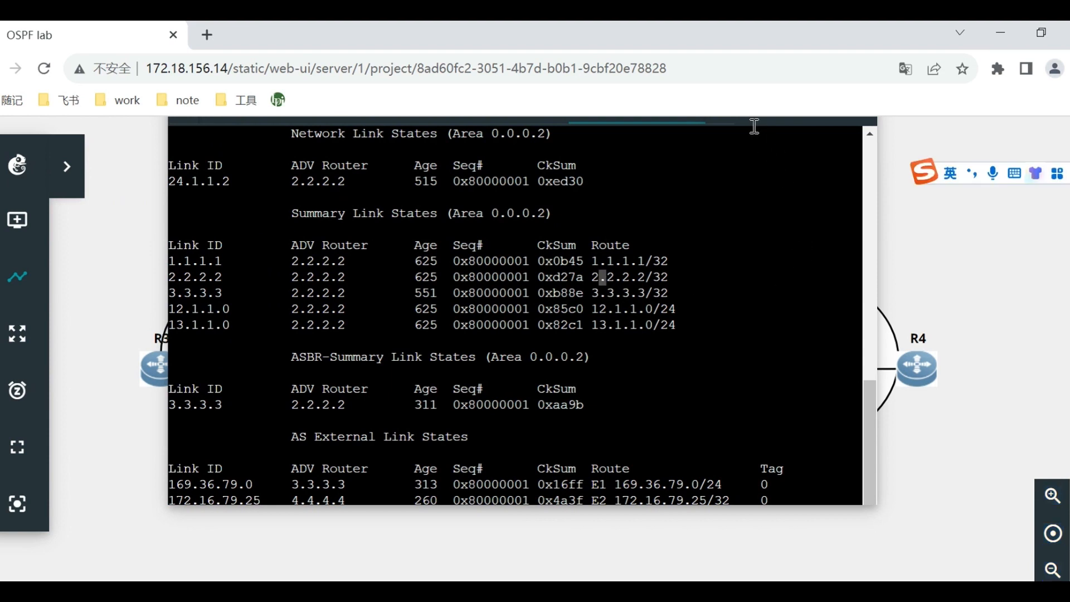
Close the console window and open a new web console for R2 from the topology.
click(854, 136)
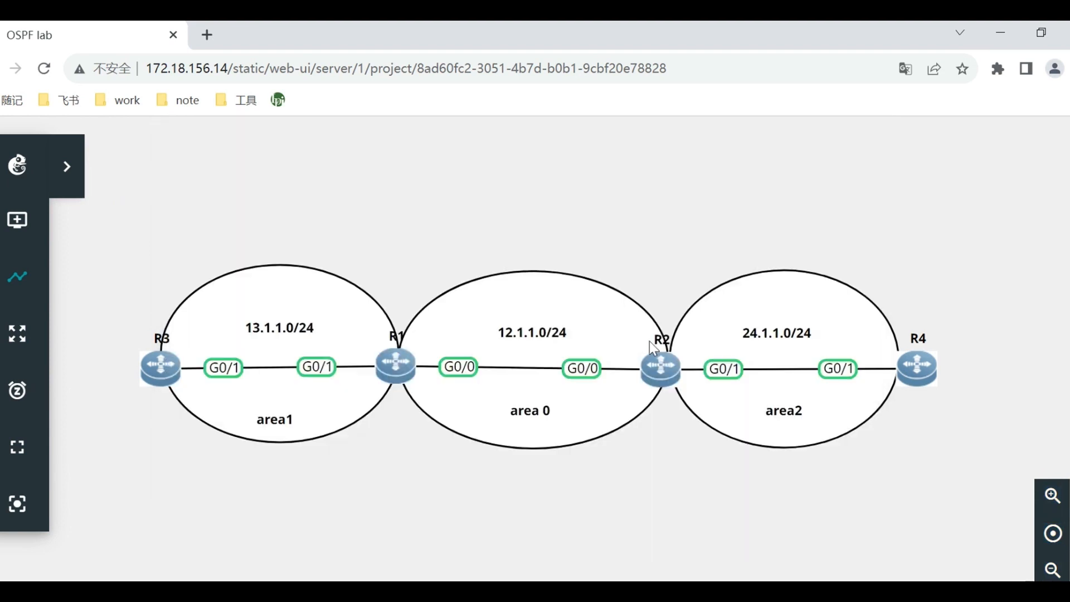
right_click(671, 365)
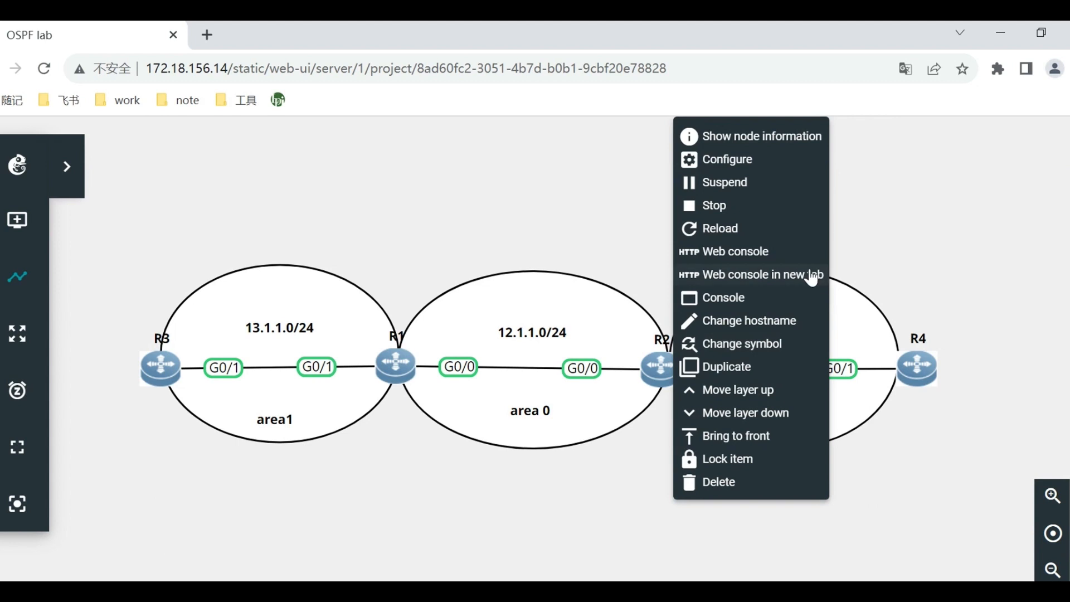
click(770, 255)
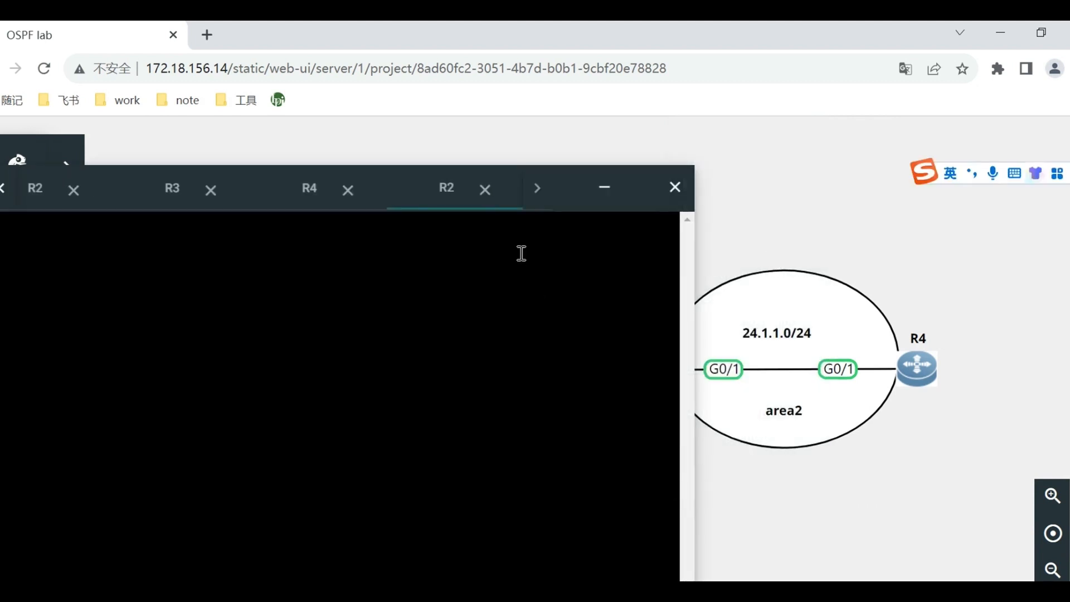
Close the old R4, R3, R2 and R1 consoles, keeping only the new R2 one, and reposition the console window.
click(348, 190)
click(214, 193)
click(76, 191)
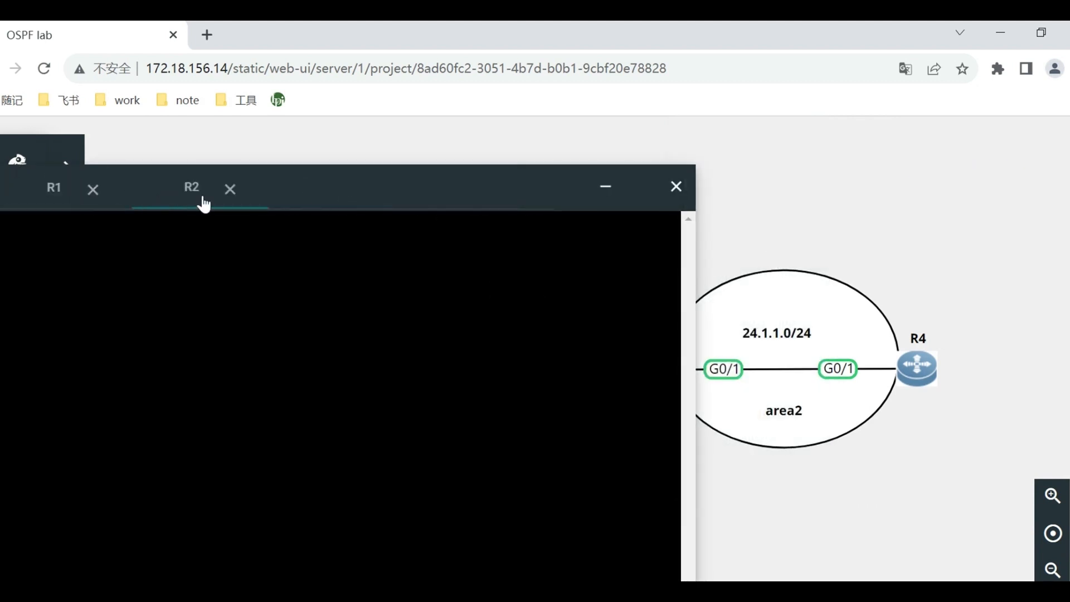
click(251, 190)
drag(332, 198, 626, 158)
Wake R2's console, enter global configuration mode and open OSPF process 1 for configuration.
click(449, 329)
key(Return)
key(Return)
key(Return)
key(Return)
text(conf t)
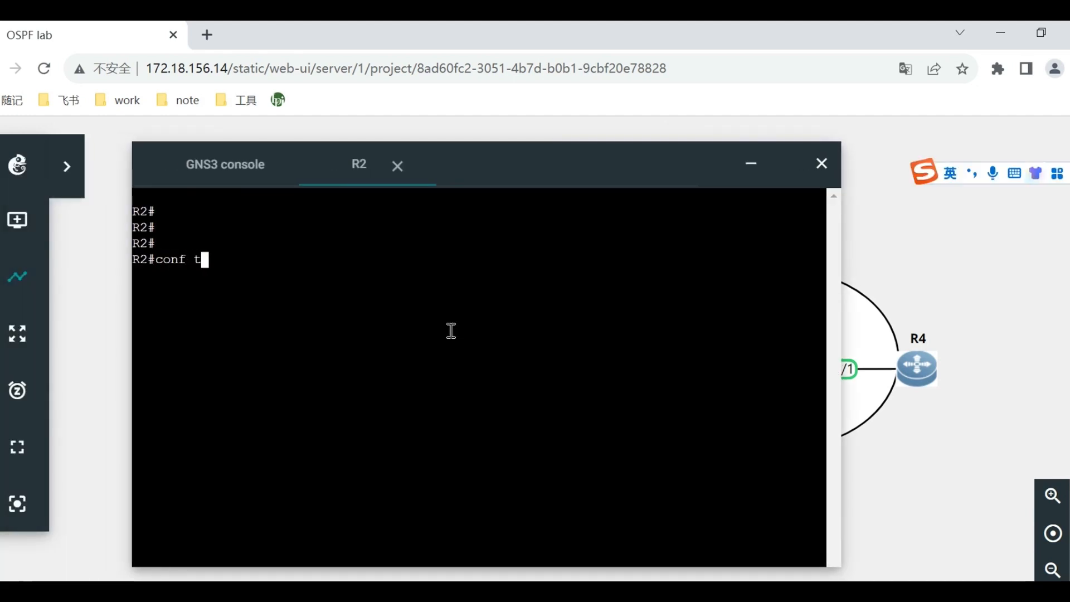
key(Return)
text(rpu)
key(BackSpace)
key(BackSpace)
key(BackSpace)
text(ro)
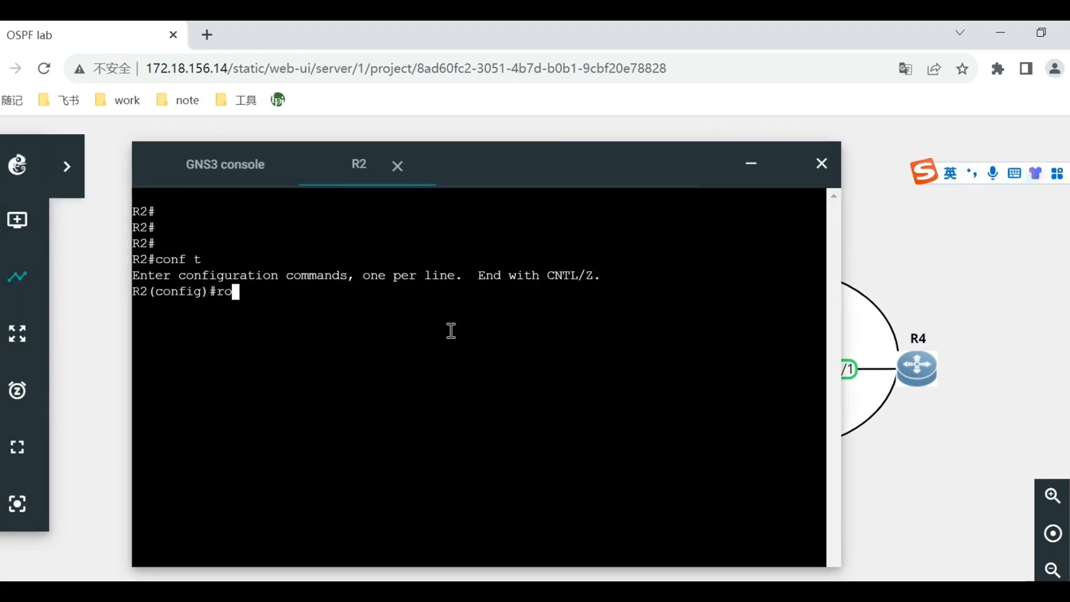
text(uter ospf 1)
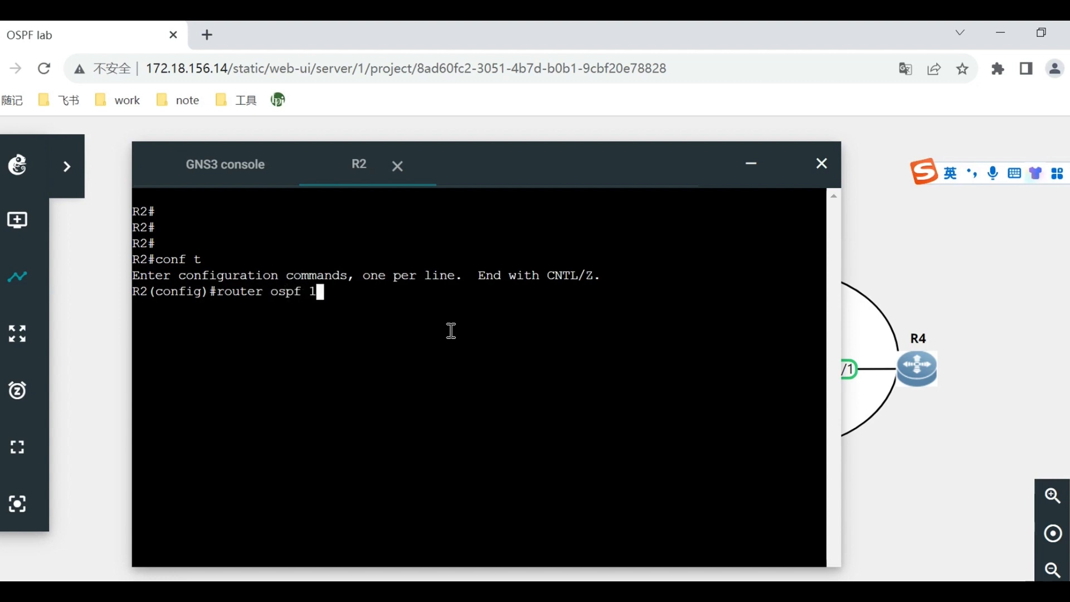
key(Return)
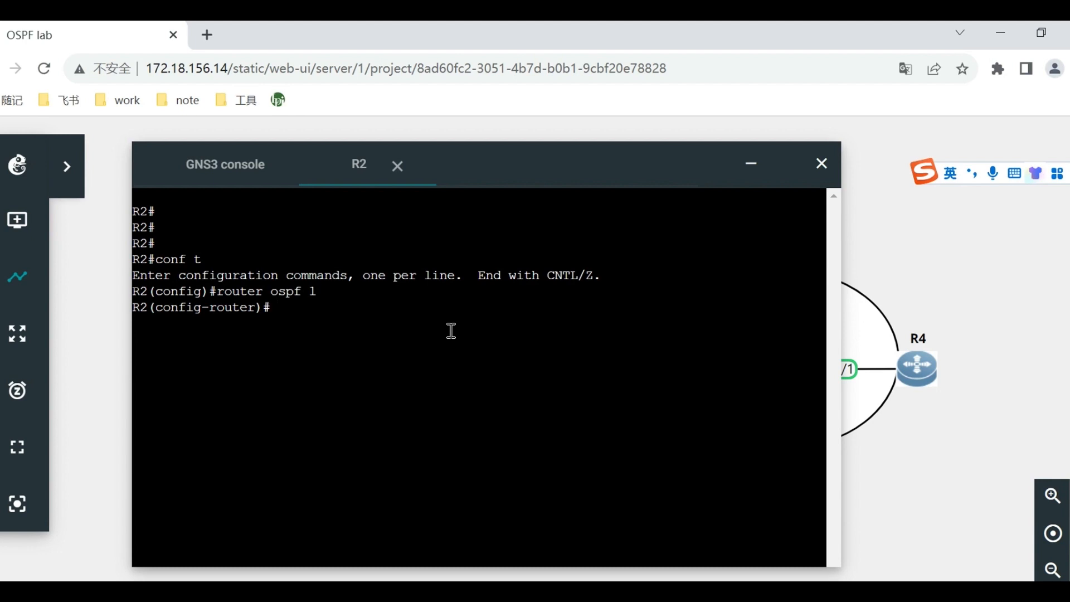
Configure area 2 as a stub area on R2 and review the resulting OSPF log messages.
text(area 2 stub)
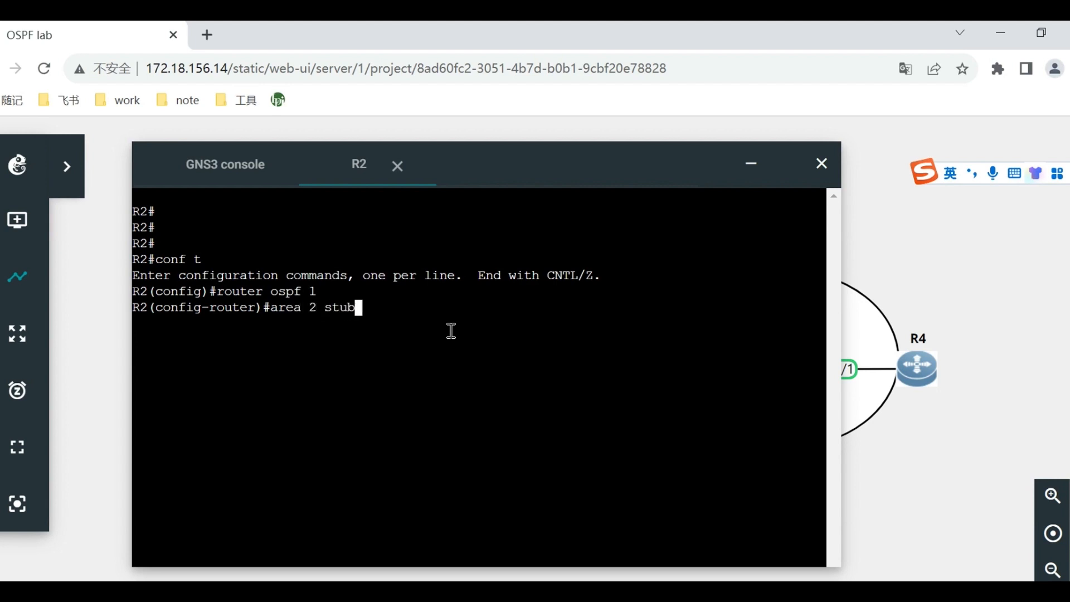
key(Return)
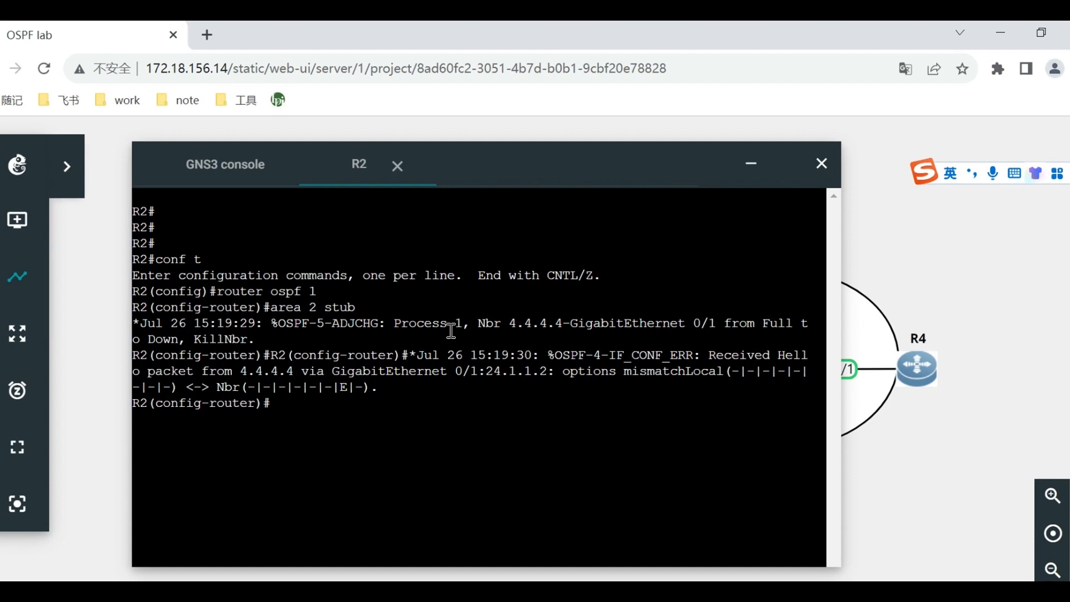
drag(291, 344, 425, 394)
click(422, 414)
Open a web console for R4, reposition the console window and enter global configuration mode.
right_click(927, 368)
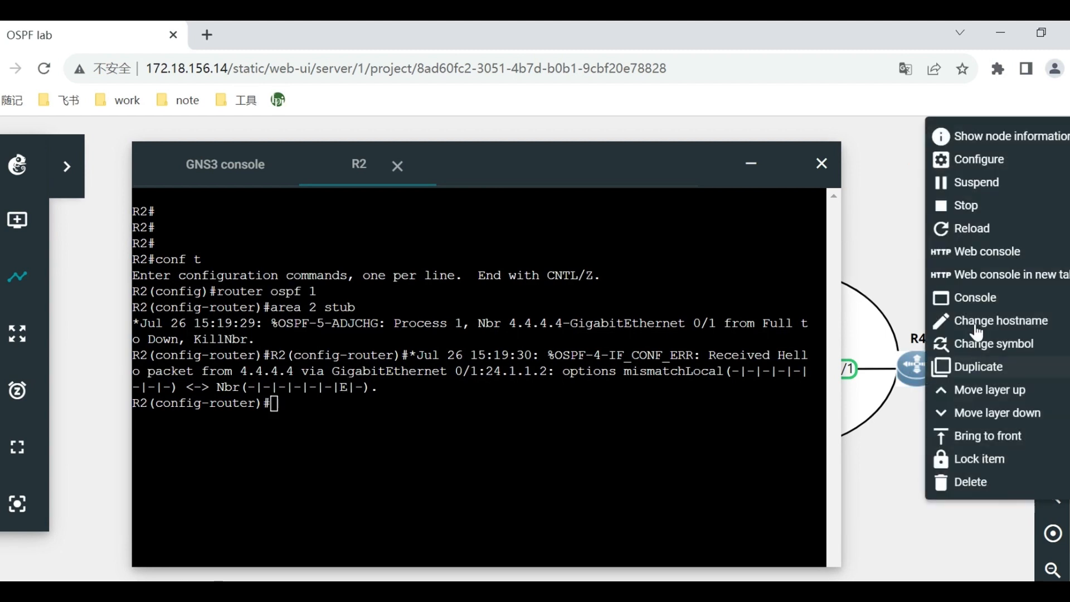
click(993, 252)
drag(493, 182, 621, 163)
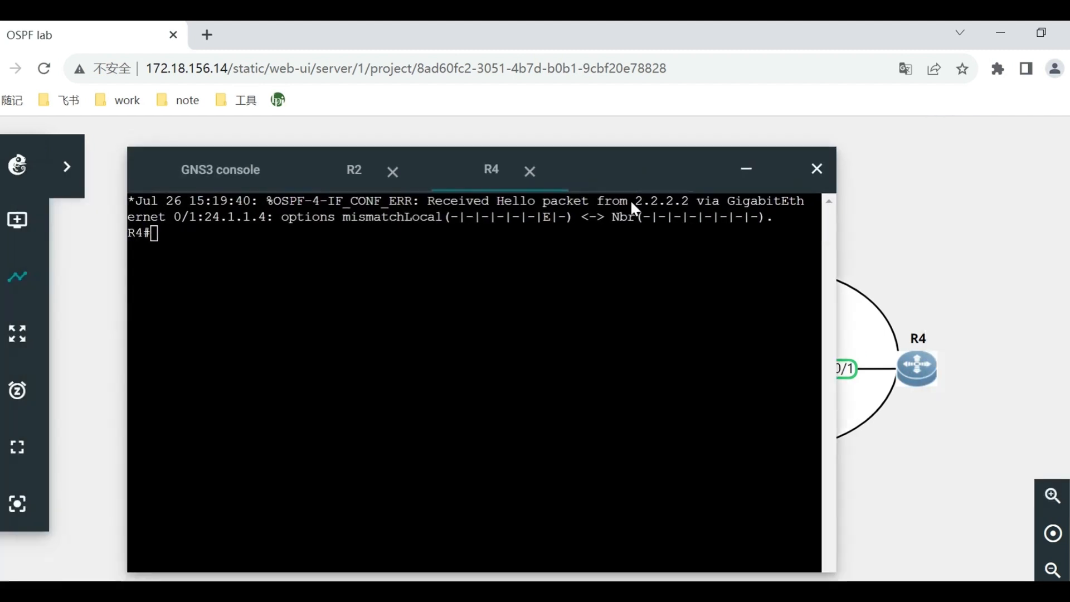
key(Return)
key(Return)
key(Return)
text(conf t)
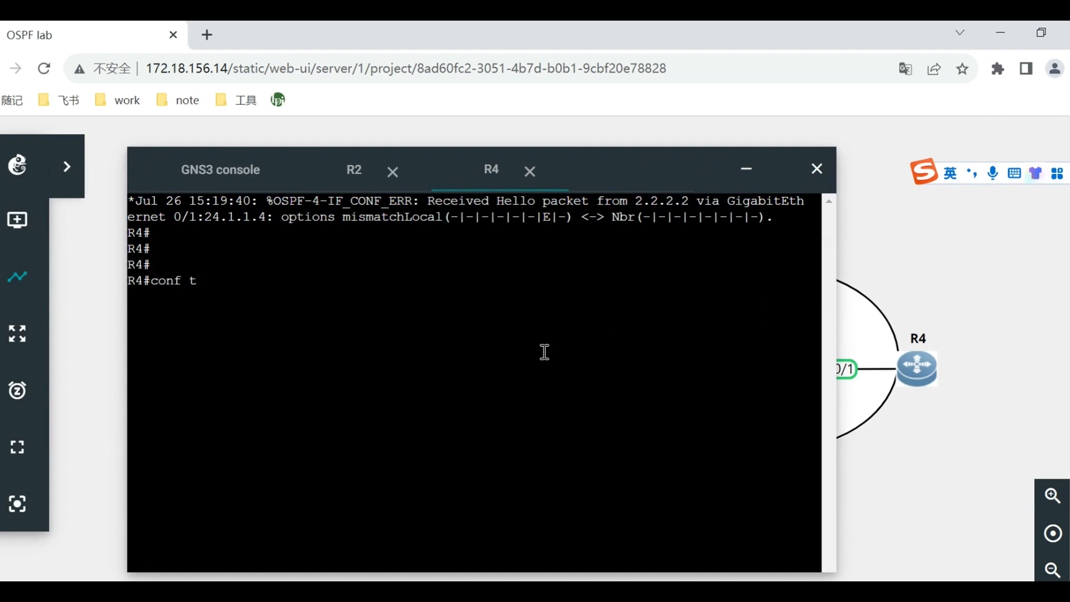
Open OSPF process 1 on R4 and configure area 2 as a stub area.
key(Return)
text(rouer)
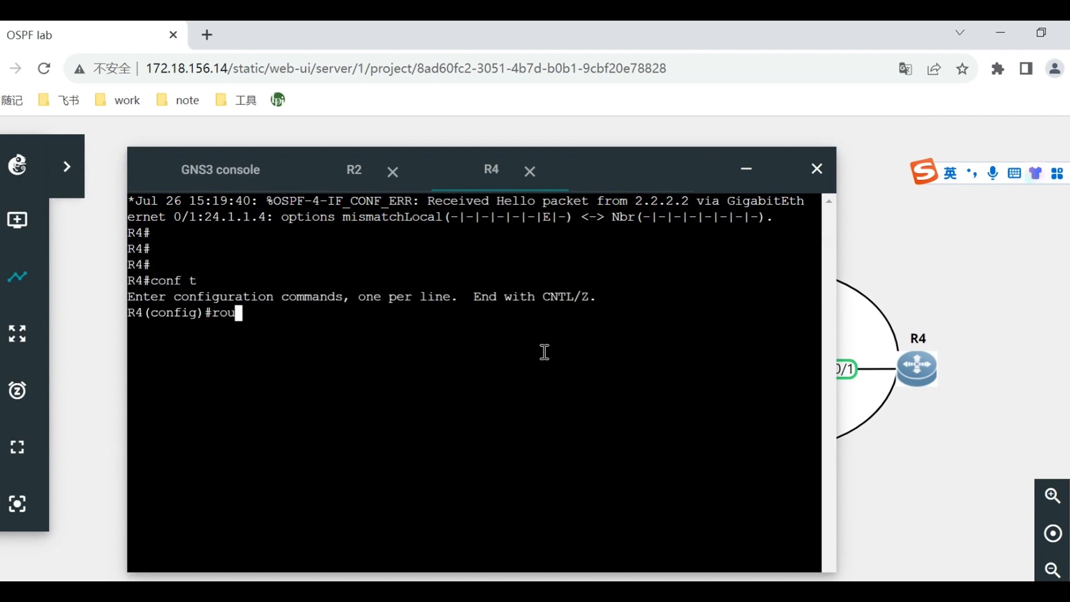
key(BackSpace)
key(BackSpace)
key(BackSpace)
text(ter ospf 1)
key(Return)
text(area 2 stub)
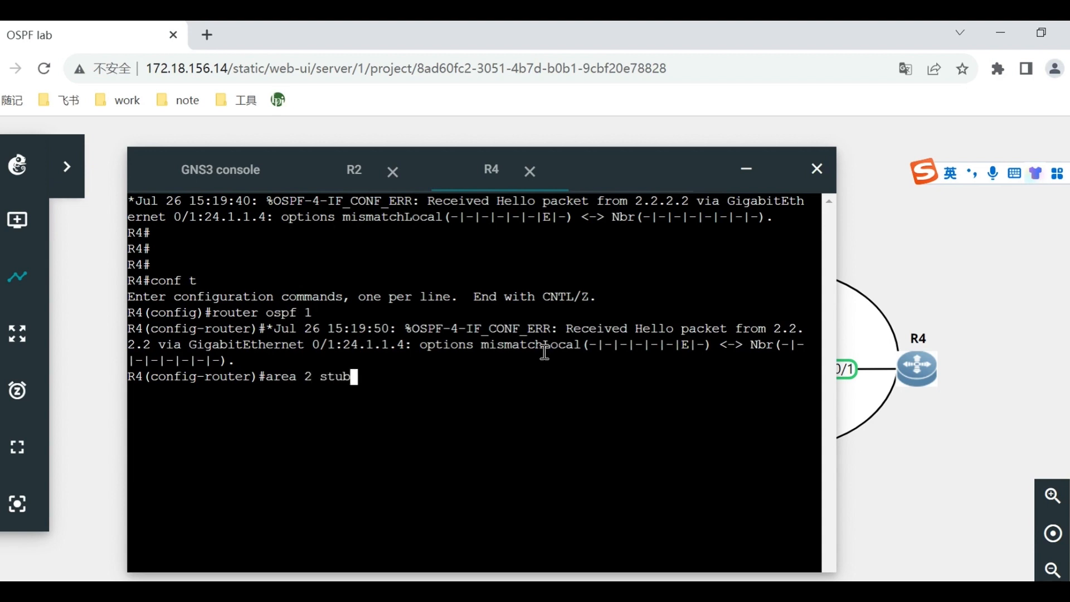
key(Return)
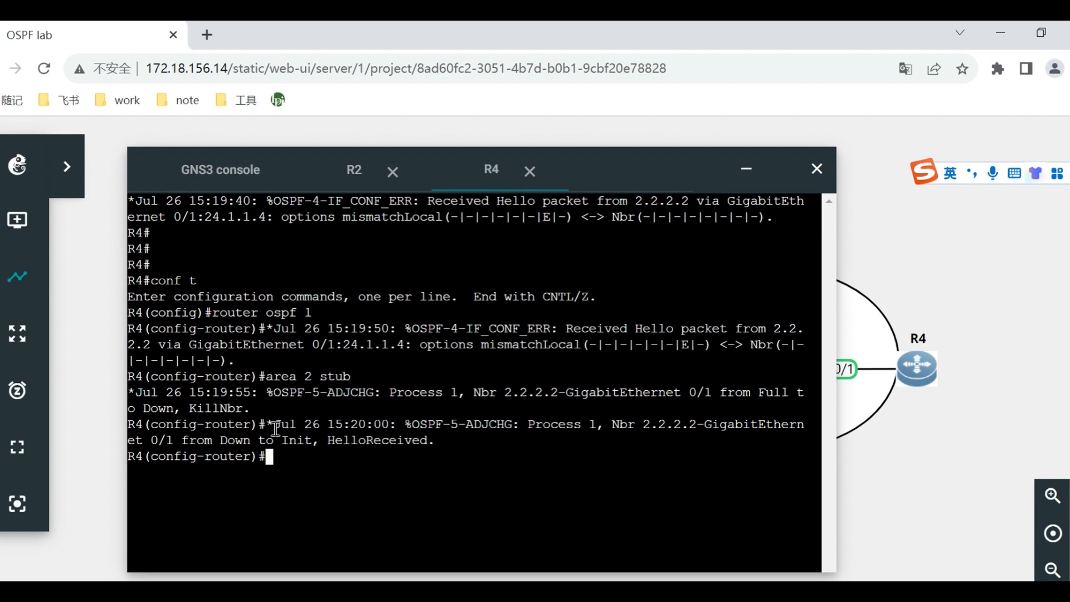
Examine R4's log messages about the hello options and the OSPF adjacency with R2.
drag(335, 440, 454, 441)
drag(323, 423, 459, 429)
click(497, 434)
drag(366, 438, 411, 445)
click(521, 453)
drag(304, 329, 404, 348)
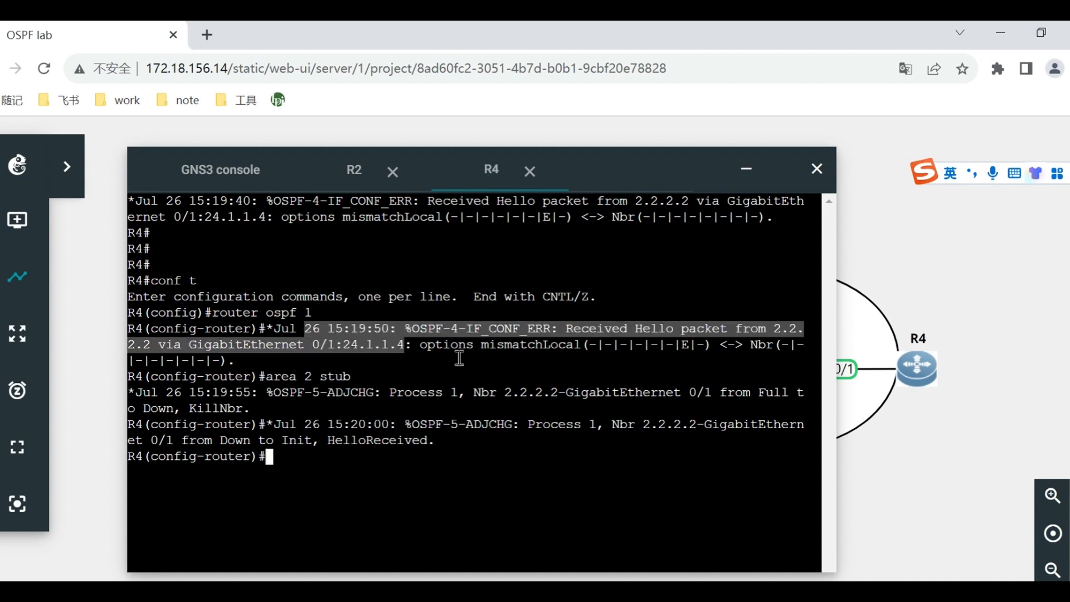
click(537, 360)
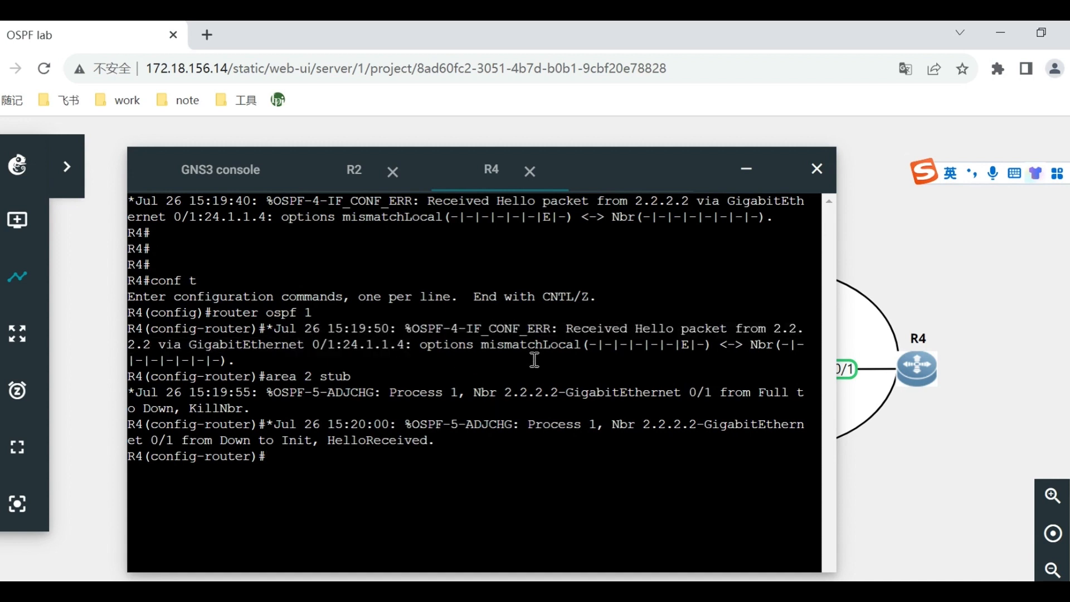
drag(413, 346, 537, 351)
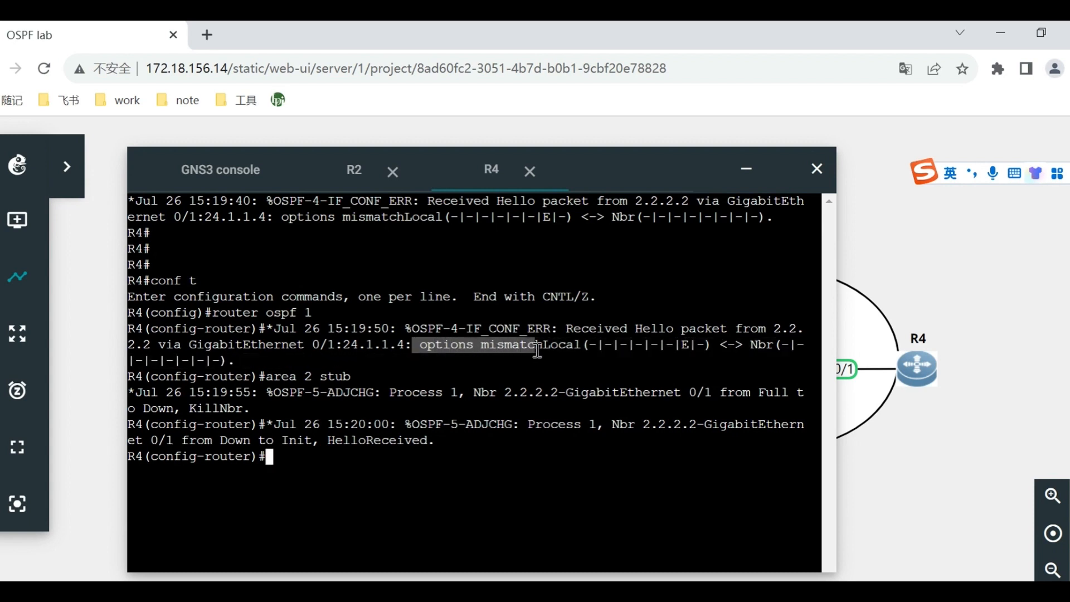
click(516, 395)
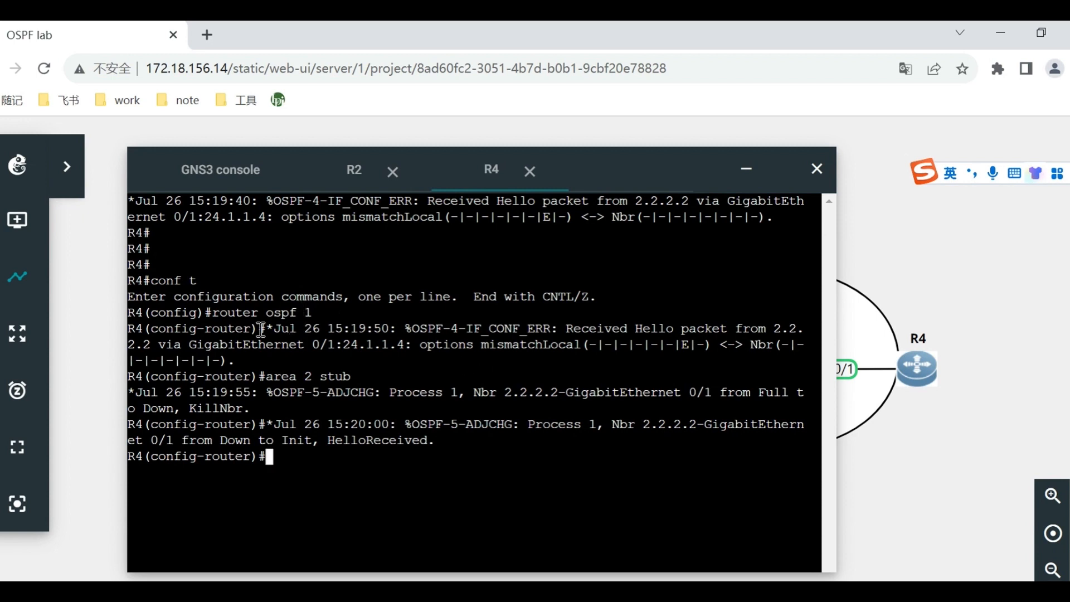
drag(255, 378, 376, 379)
click(436, 411)
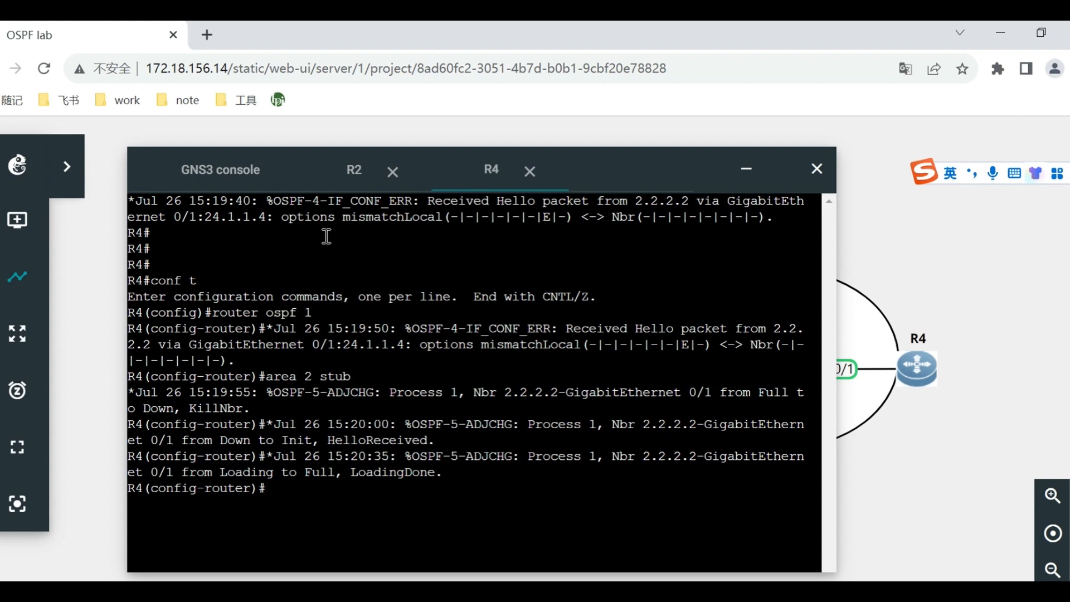
drag(361, 453, 411, 462)
click(550, 494)
Exit configuration mode on R4 and check its OSPF neighbor state with show ip ospf nei.
text(end)
key(Return)
text(show ip )
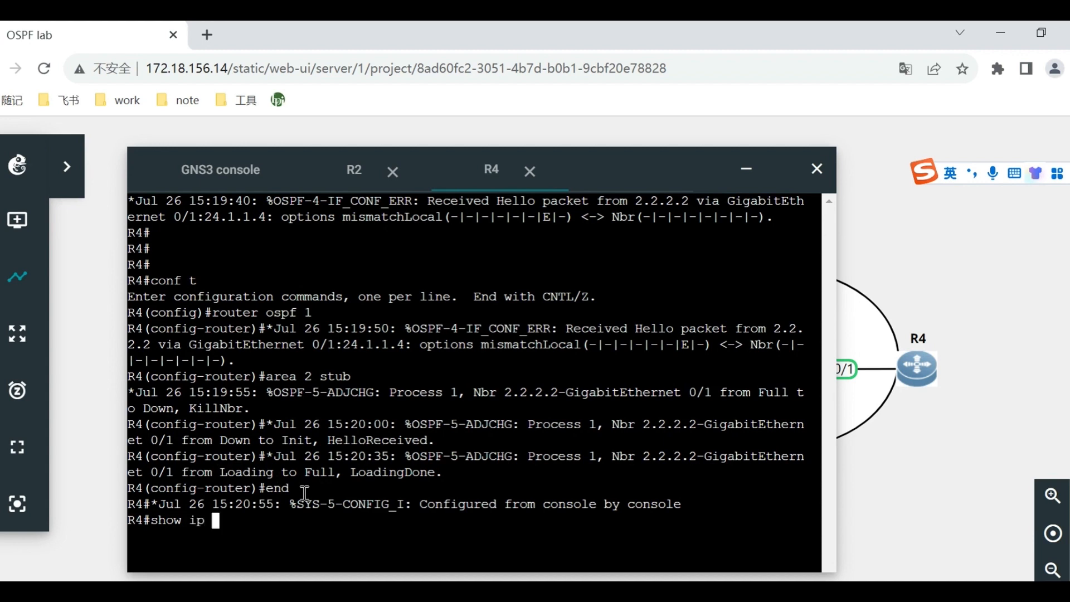
text(ospf nei)
key(Return)
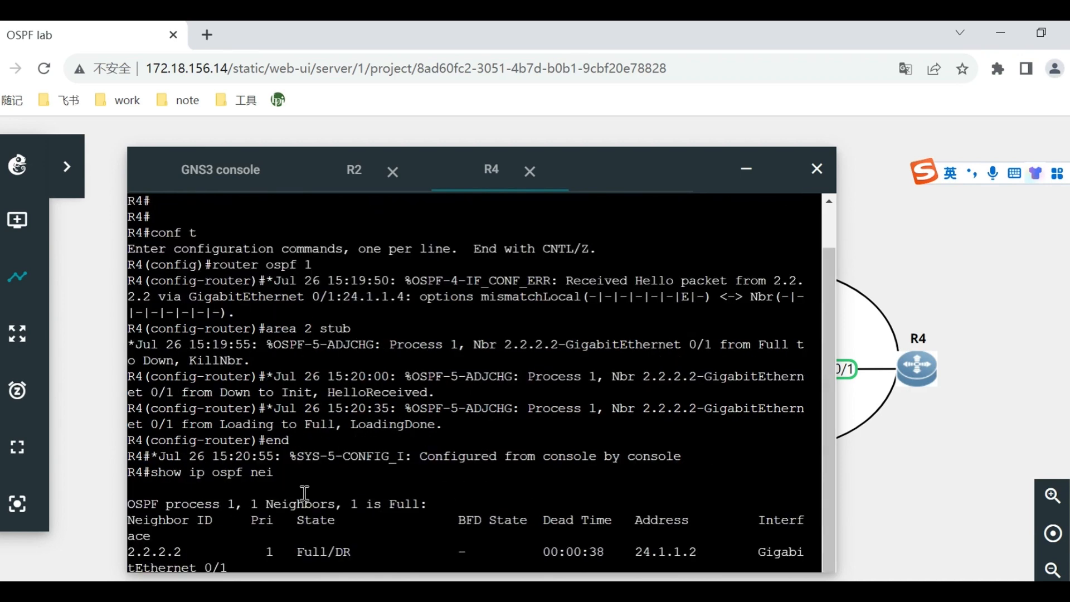
drag(297, 551, 329, 548)
click(407, 483)
Switch to the Word guide and read the stub area section with the expected routing tables of R1 to R4.
key(alt+Tab)
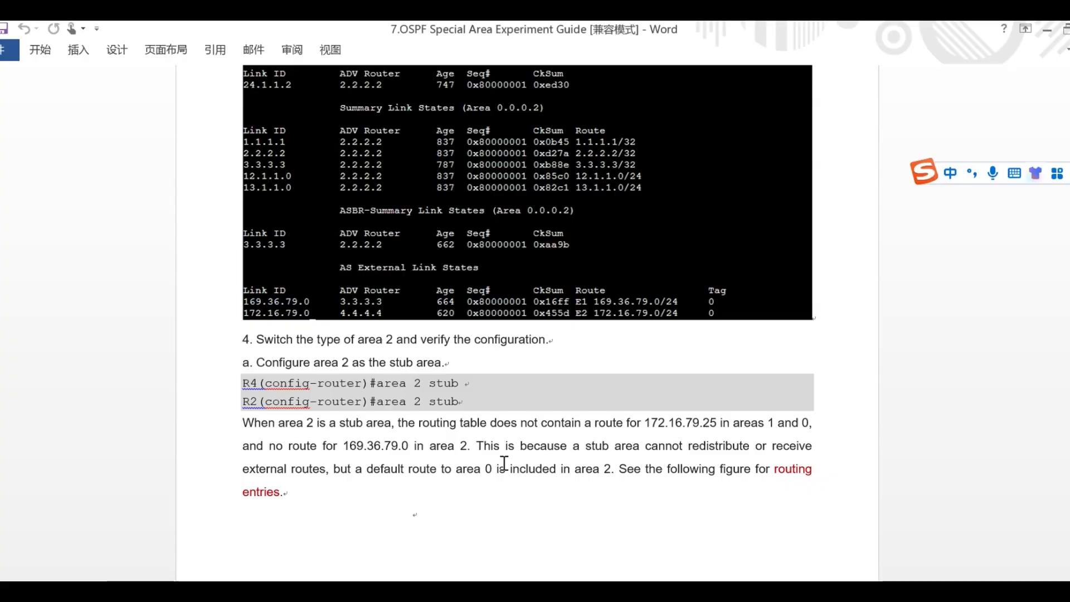
scroll(647, 439, down, 2)
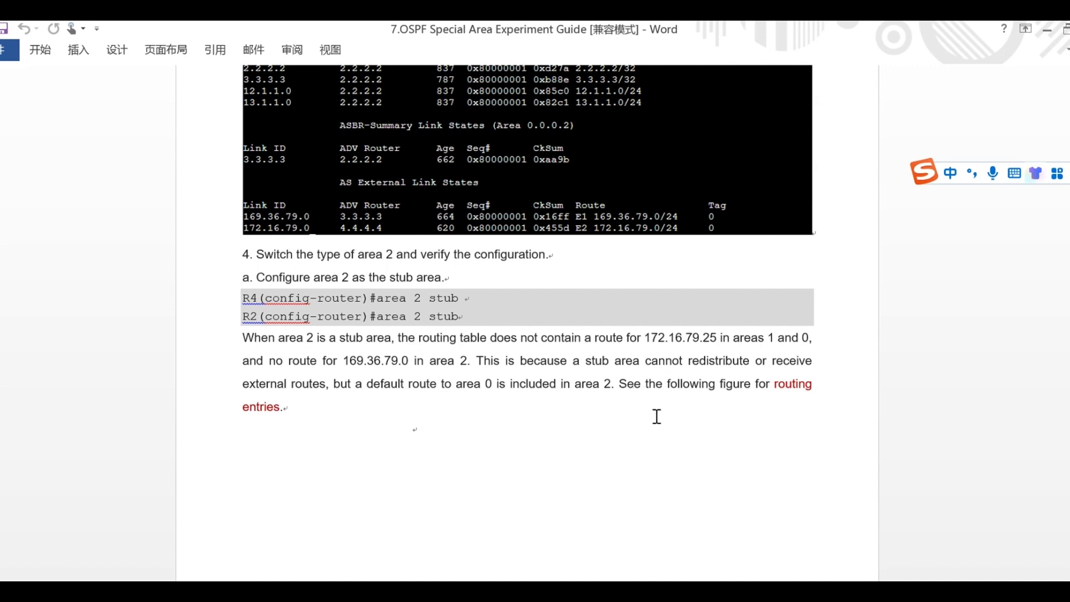
scroll(621, 448, down, 10)
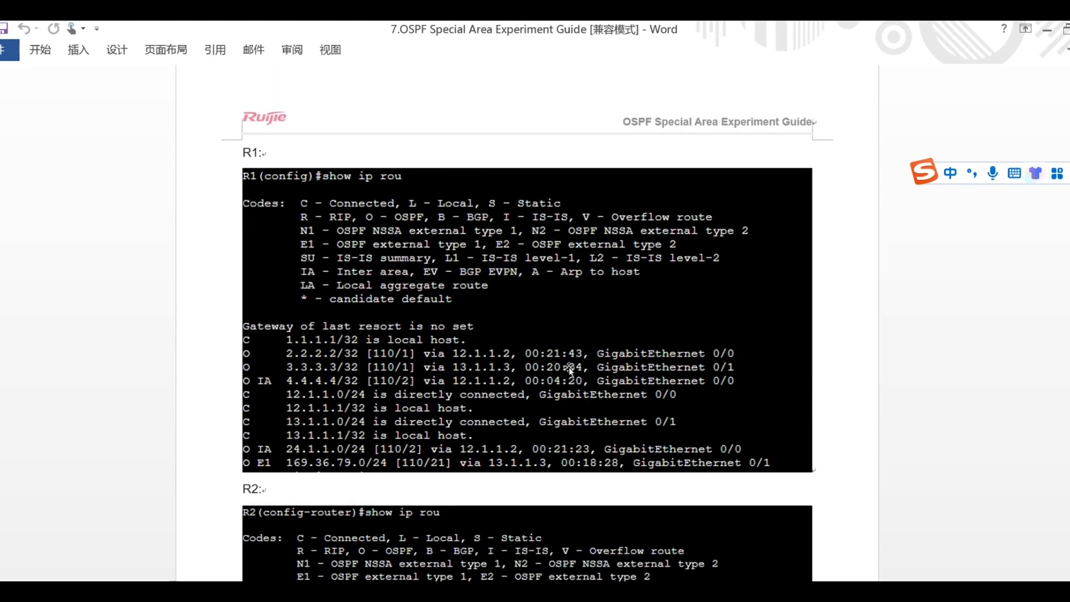
scroll(537, 336, down, 6)
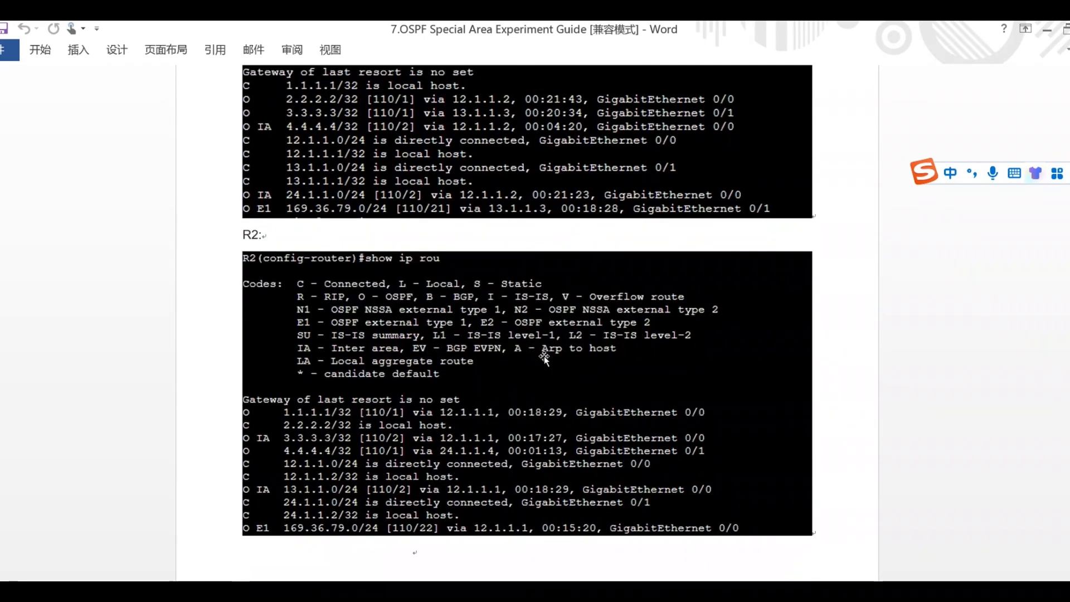
scroll(592, 342, down, 10)
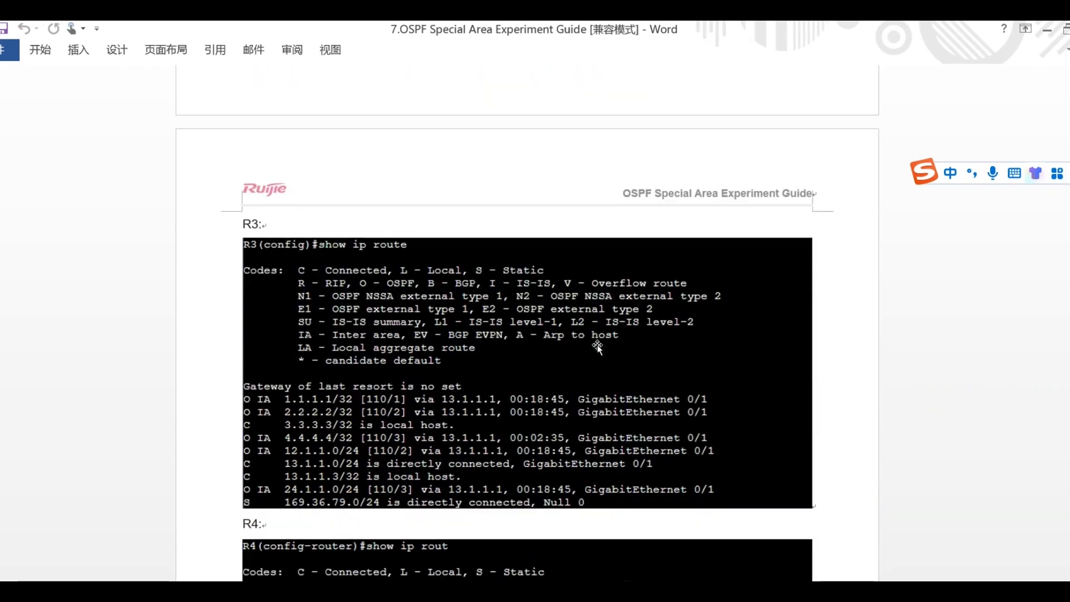
scroll(436, 402, down, 4)
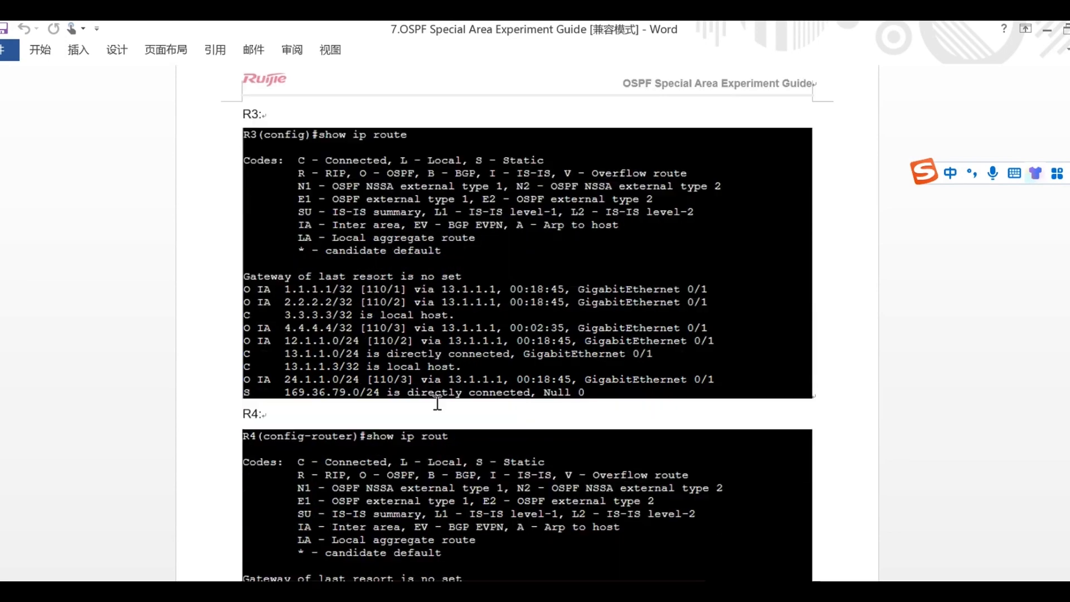
scroll(436, 403, down, 2)
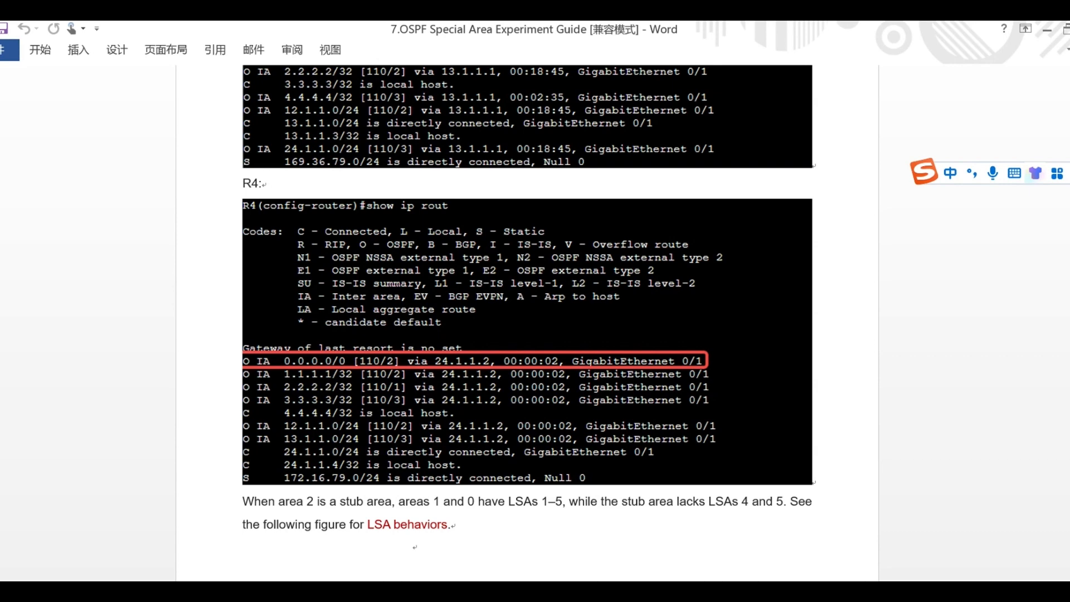
Return to the GNS3 lab in the browser, close the R4 and R2 consoles and close the console window.
key(alt+Tab)
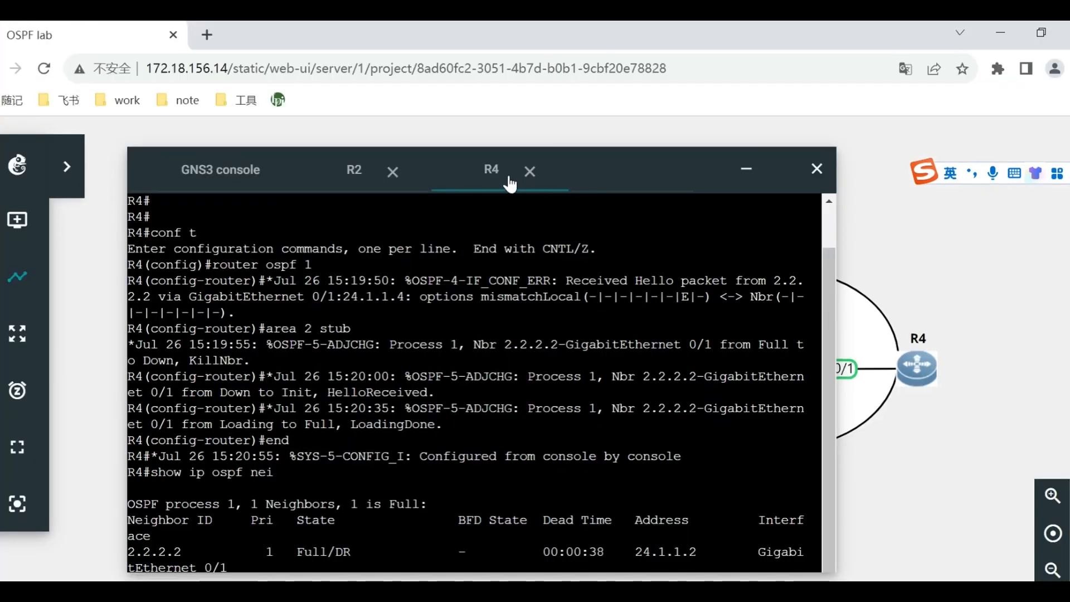
click(529, 172)
click(392, 171)
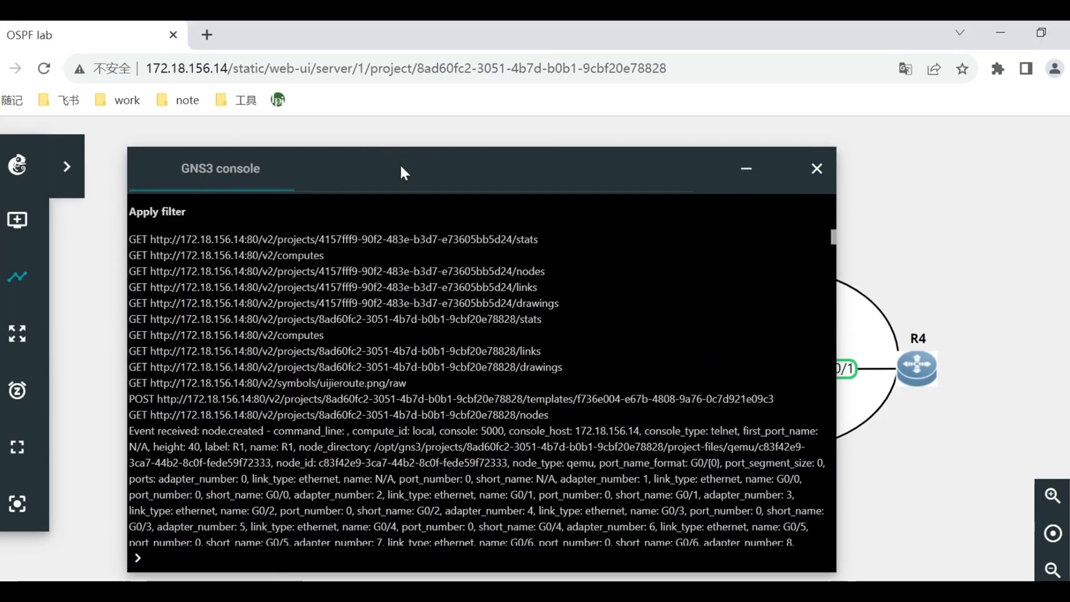
click(816, 168)
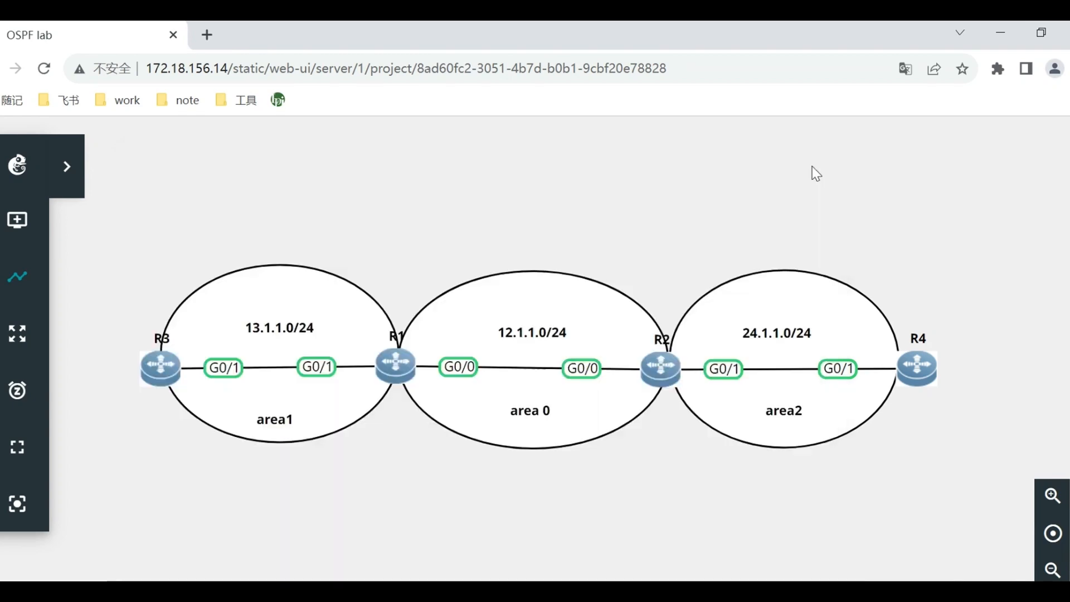
Open a web console for R1, display its OSPF routes with show ip route ospf and minimise the console window.
right_click(395, 365)
click(468, 246)
key(Return)
text(show ip rou)
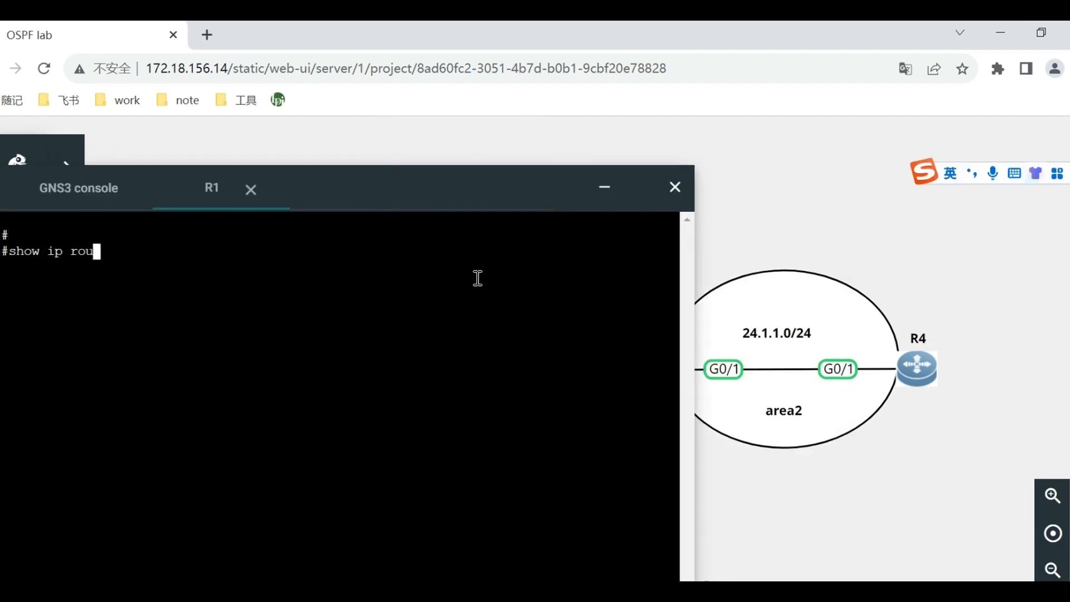
text(te ospf)
key(Return)
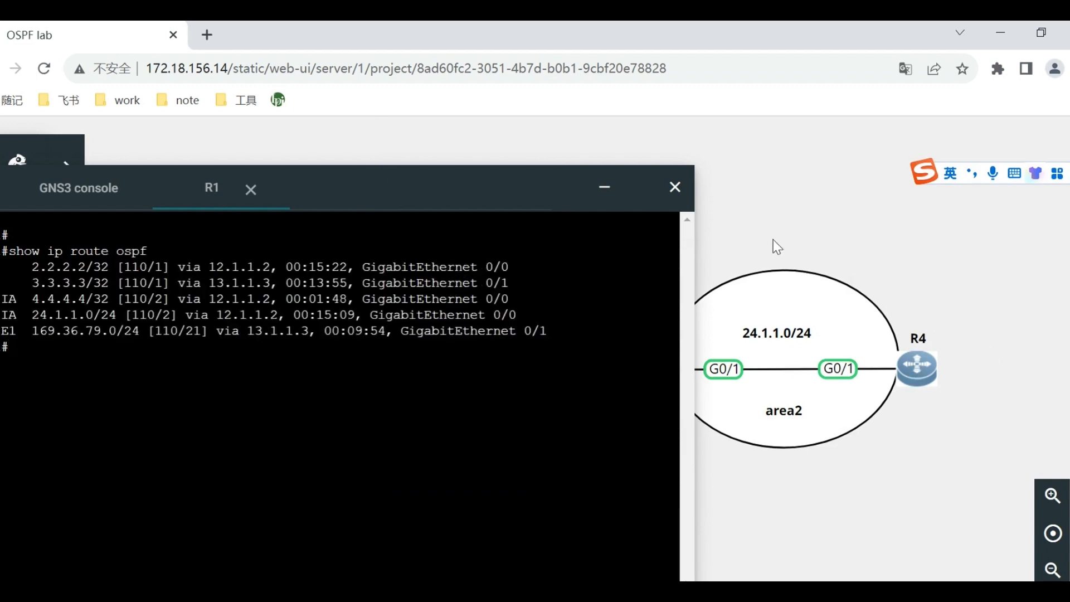
click(603, 187)
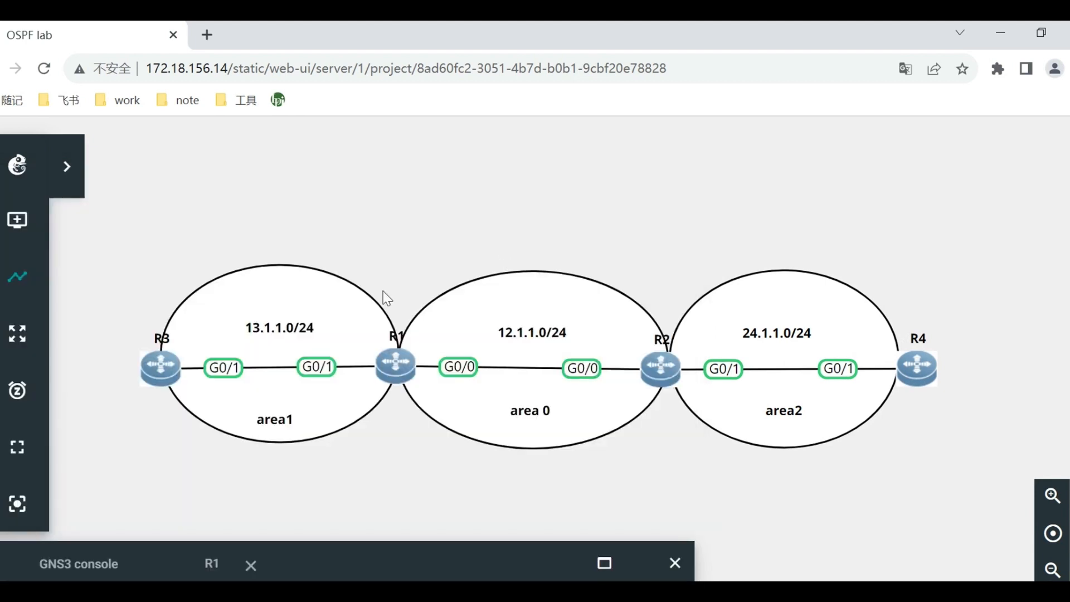
right_click(170, 380)
click(249, 274)
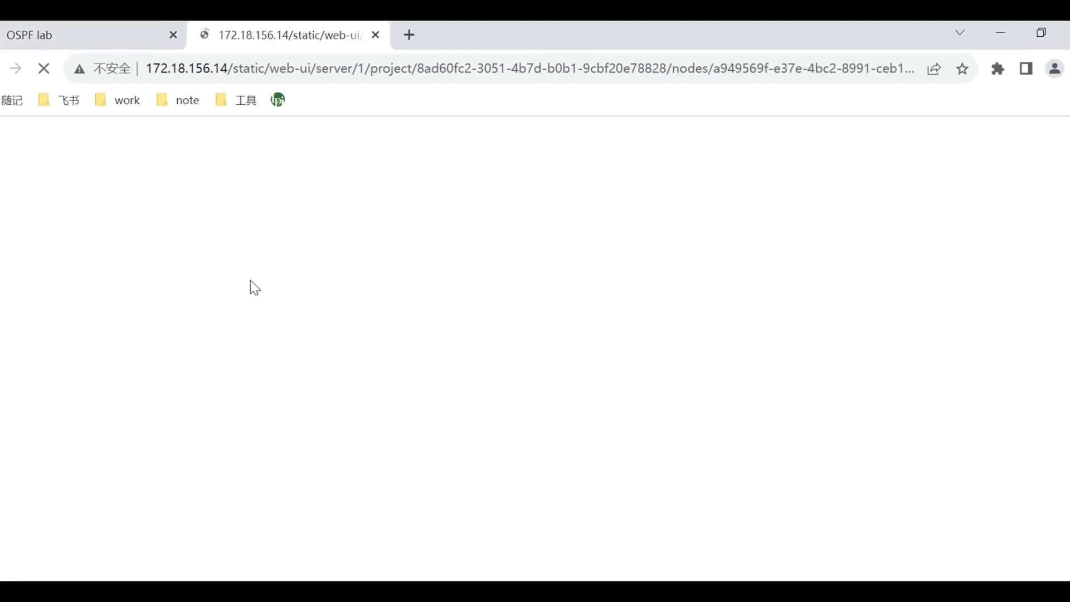
click(384, 35)
Open a web console for R3 and examine its routing table with show ip route.
right_click(173, 365)
click(225, 350)
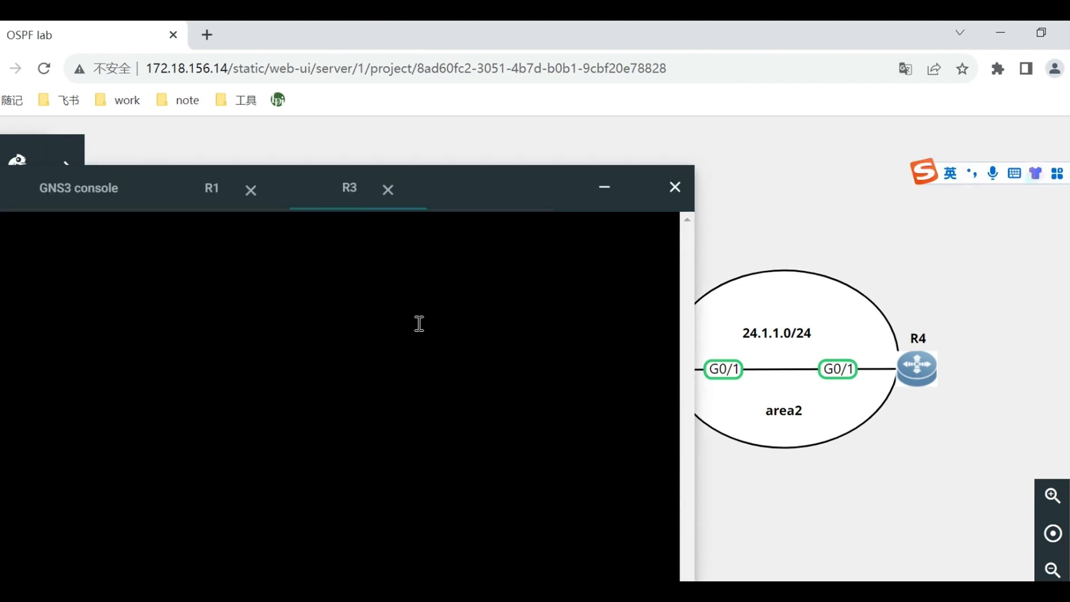
key(Return)
text(show ip route)
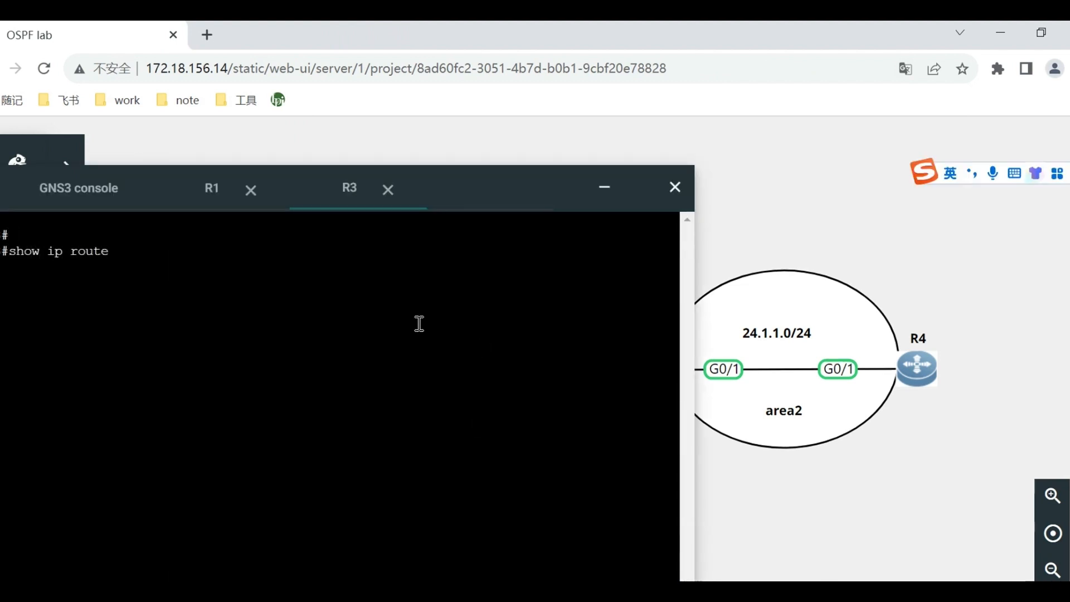
key(Return)
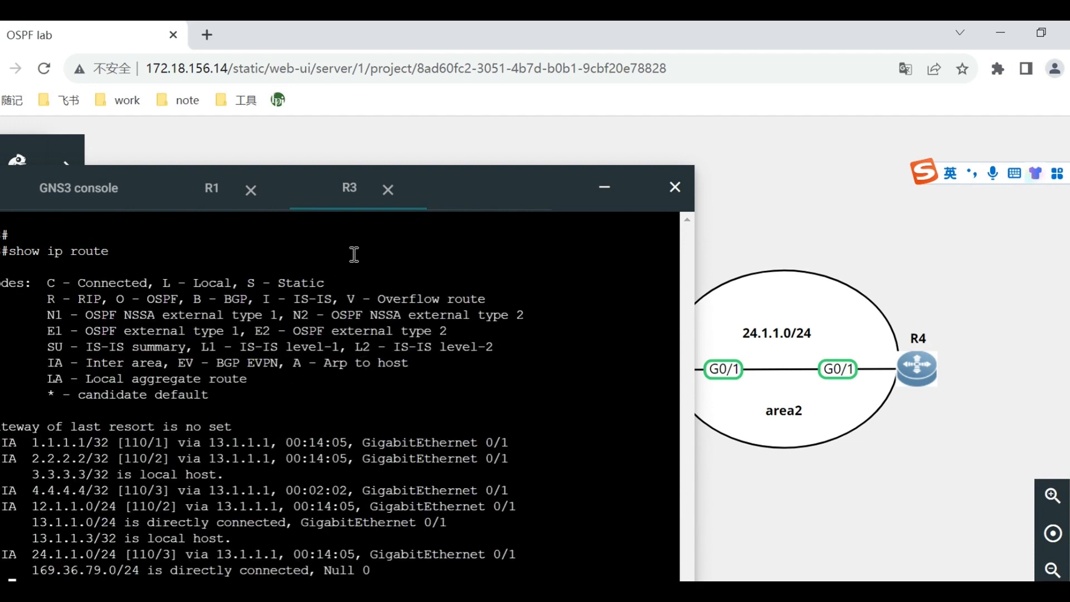
drag(467, 182, 469, 149)
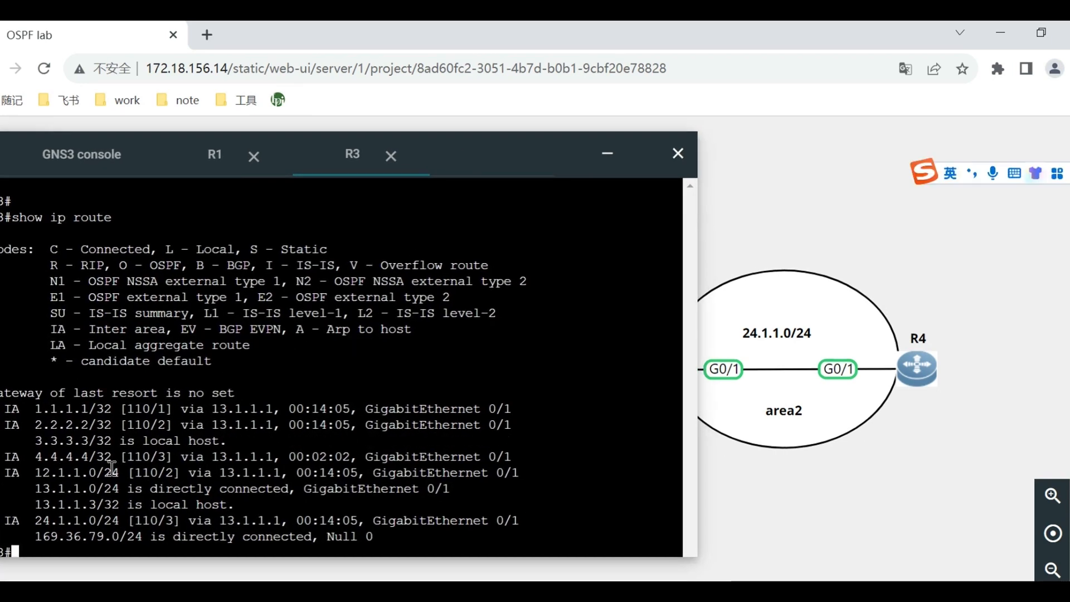
drag(127, 440, 178, 454)
click(224, 488)
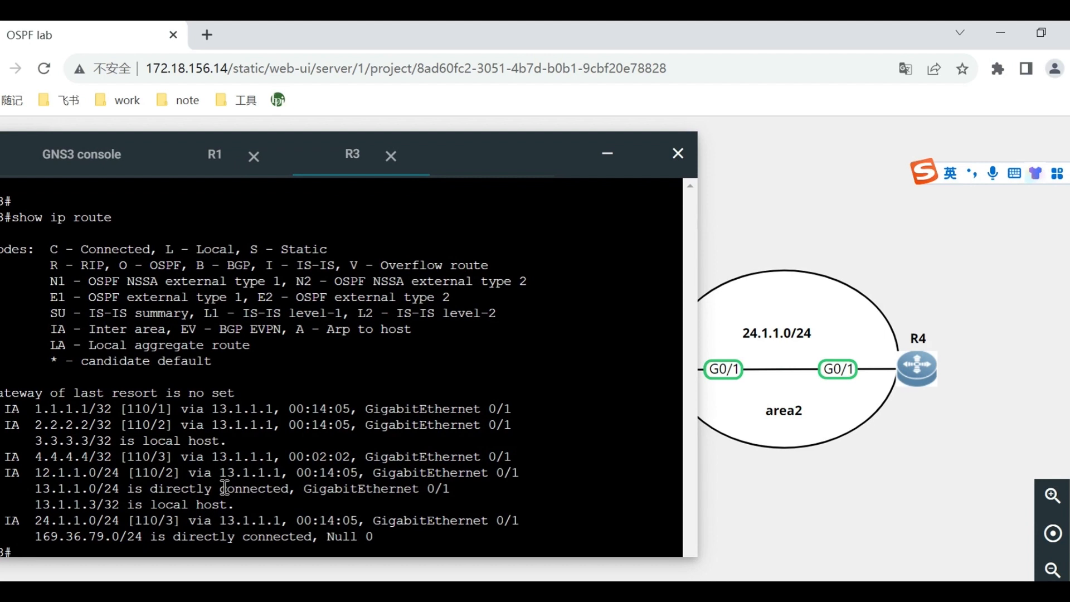
Open a web console for R4 and bring up its command prompt.
right_click(910, 368)
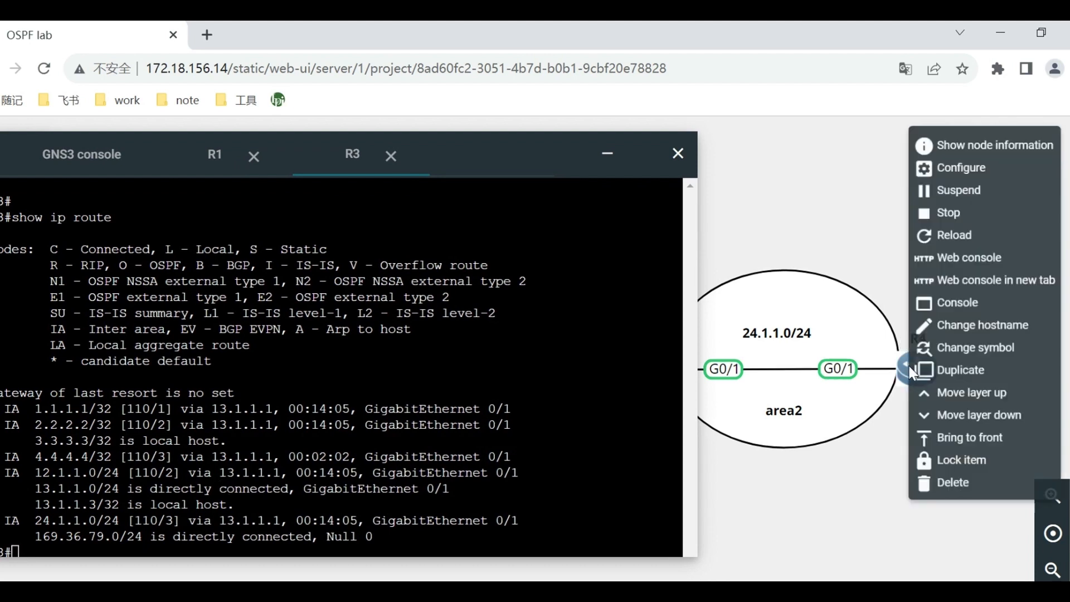
click(972, 257)
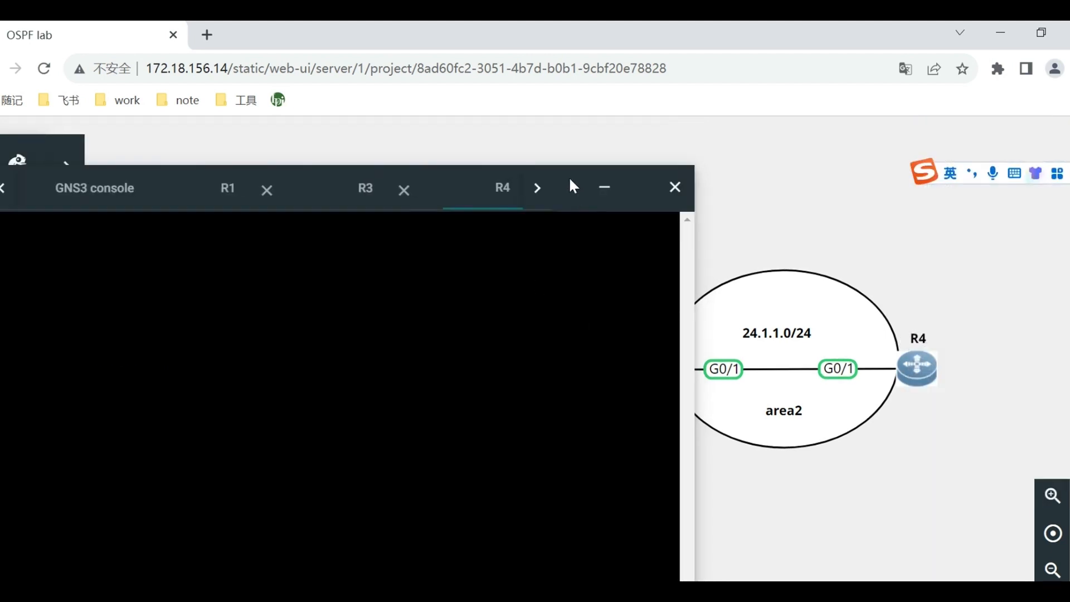
drag(573, 185, 576, 164)
click(332, 378)
key(Return)
key(Return)
key(Return)
Display R4's OSPF routes with show ip route ospf and examine the 0.0.0.0/0 default route entry.
text(show iup)
key(BackSpace)
key(BackSpace)
text(p route ospf)
key(Return)
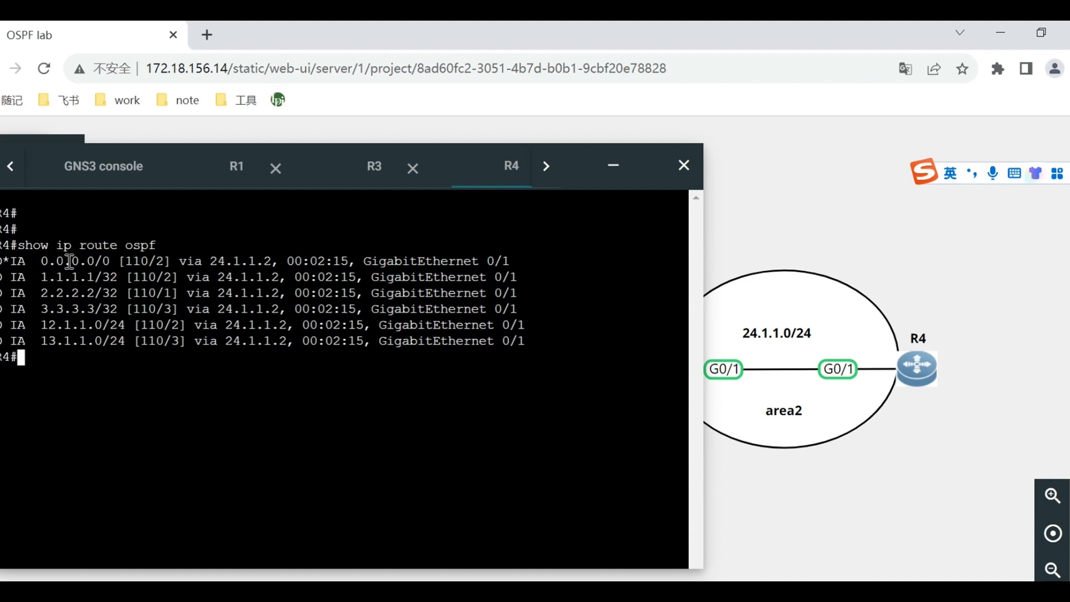
drag(95, 261, 524, 260)
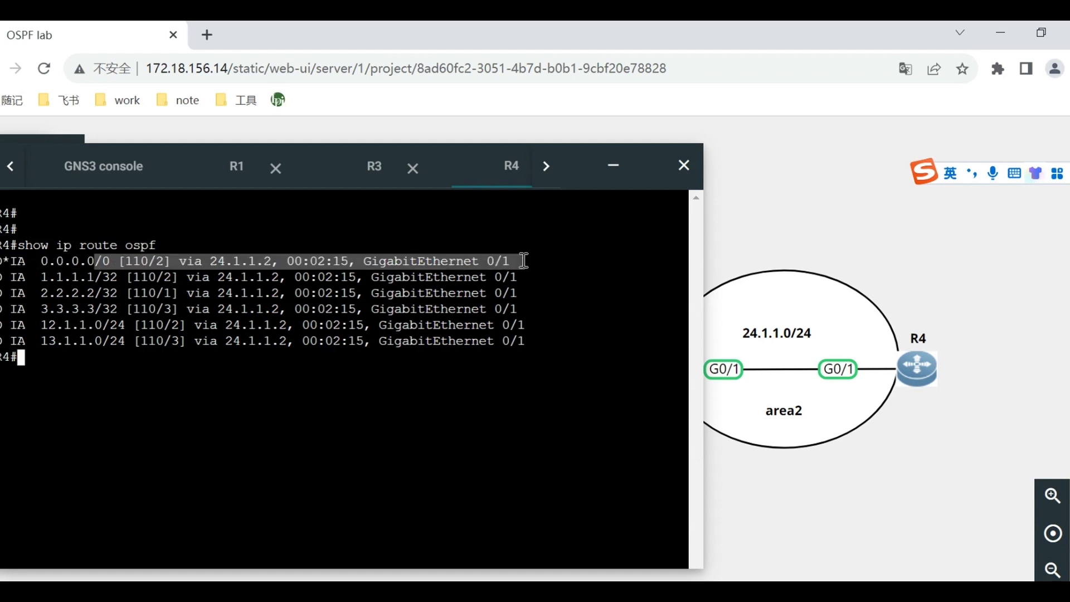
click(392, 300)
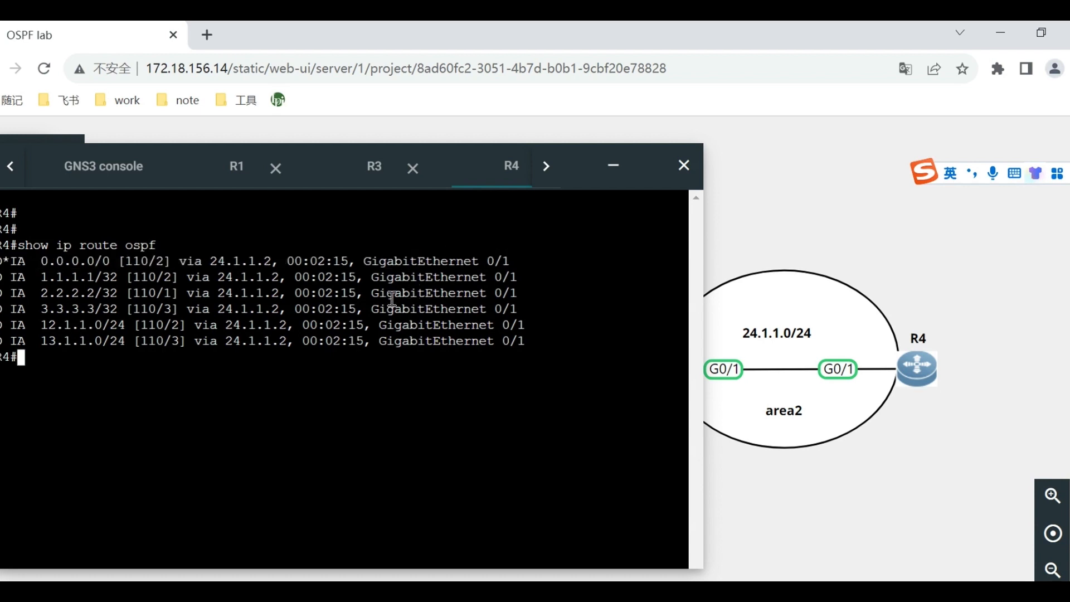
Switch to the Word guide and read the stub area's LSA description and the expected show ip ospf database outputs of R1 to R4.
key(alt+Tab)
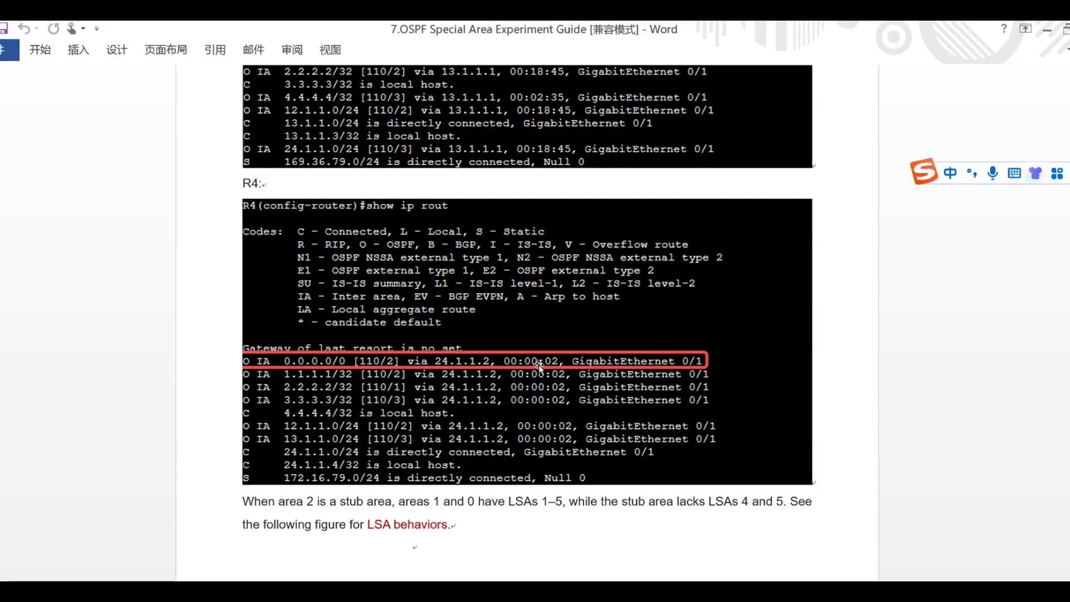
scroll(537, 398, down, 1)
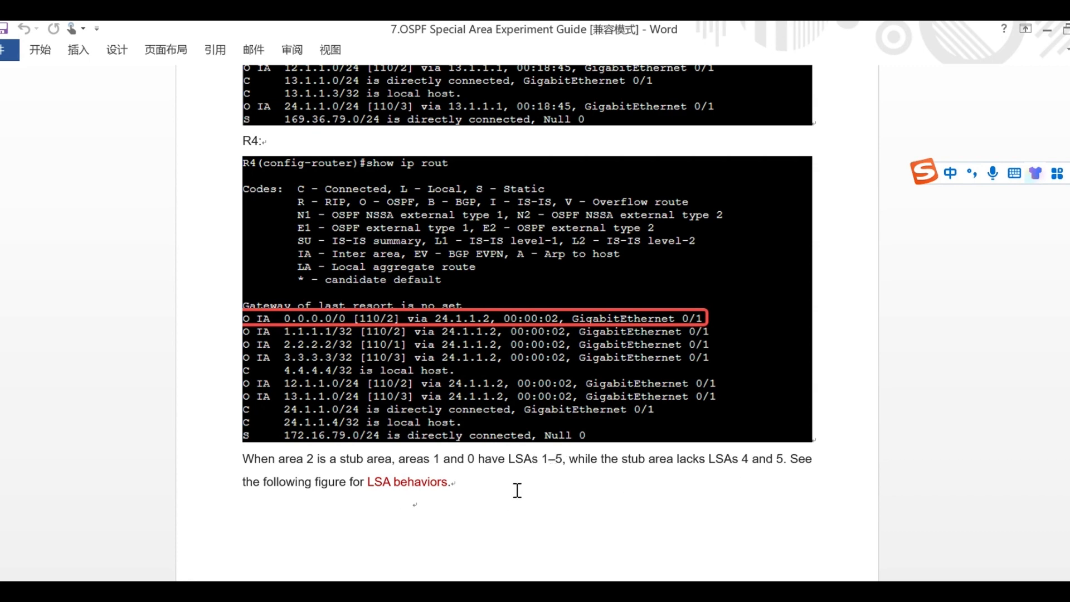
scroll(522, 474, down, 10)
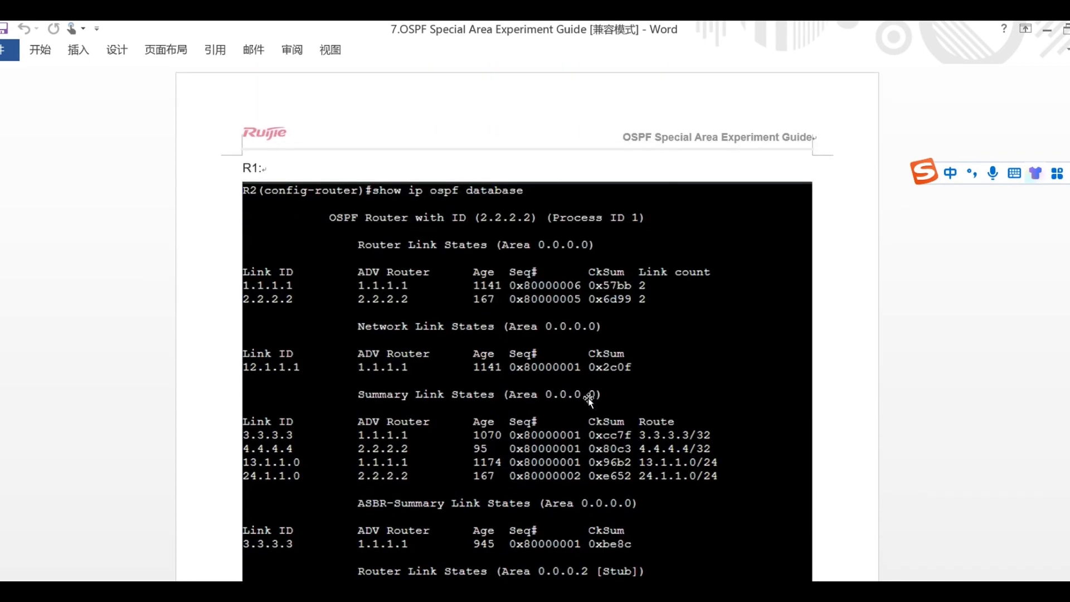
scroll(474, 335, down, 1)
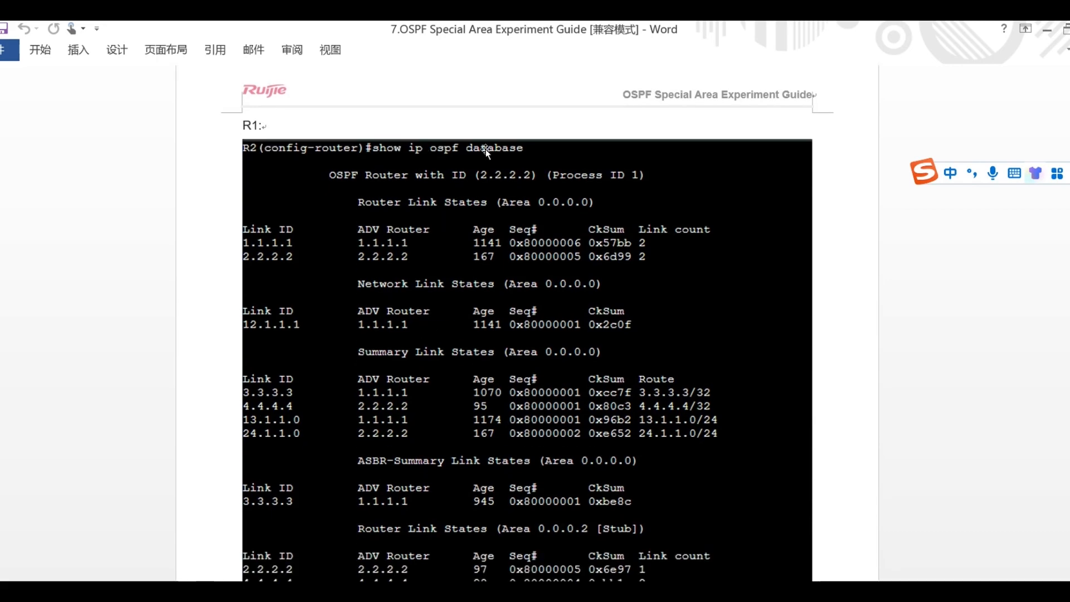
scroll(468, 423, down, 9)
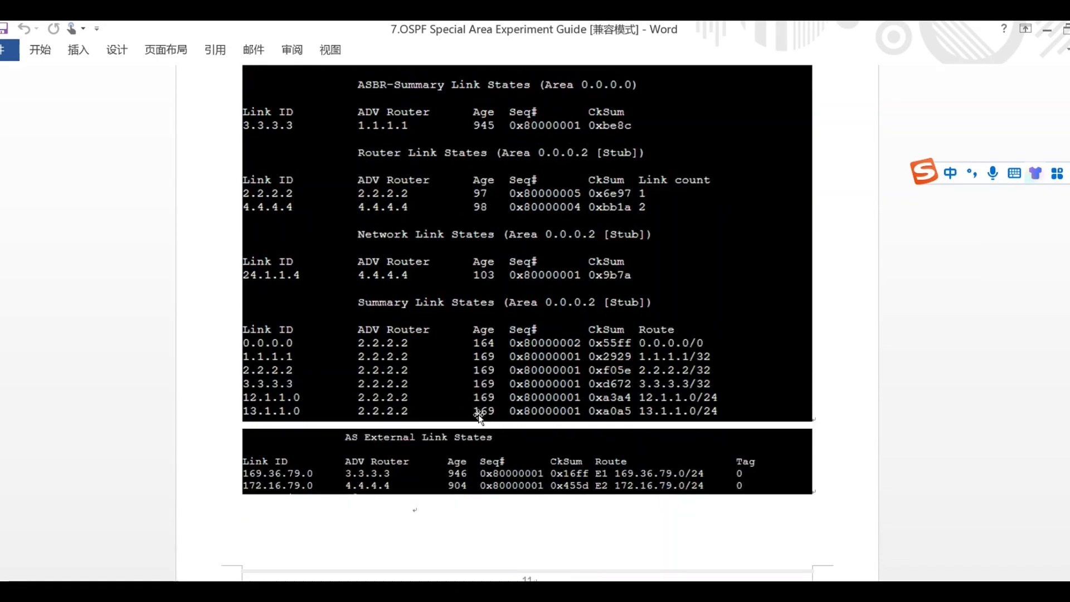
scroll(612, 396, down, 16)
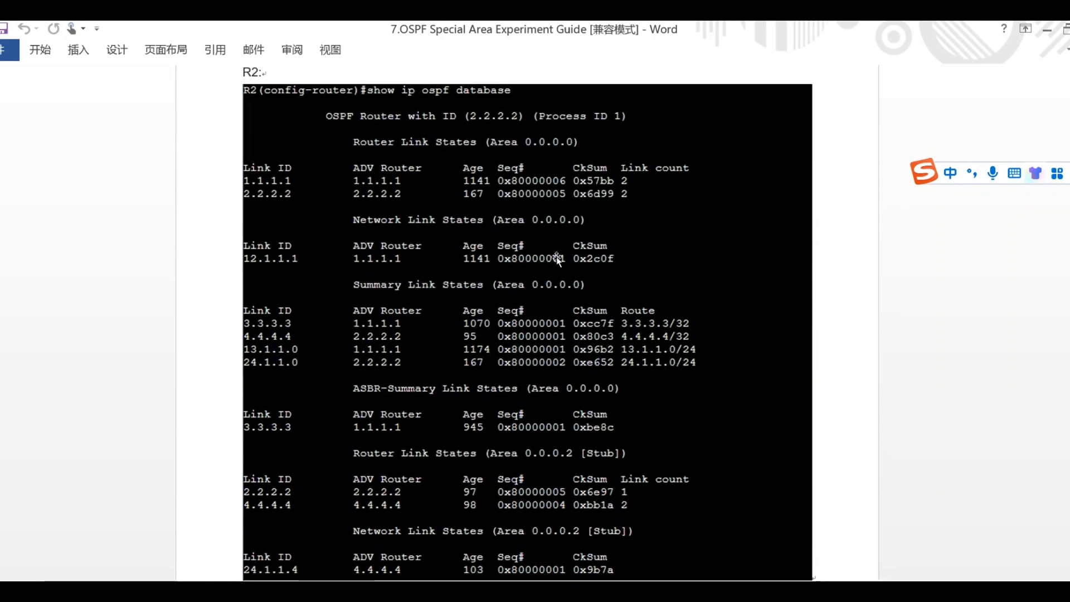
scroll(529, 457, down, 1)
scroll(491, 295, up, 1)
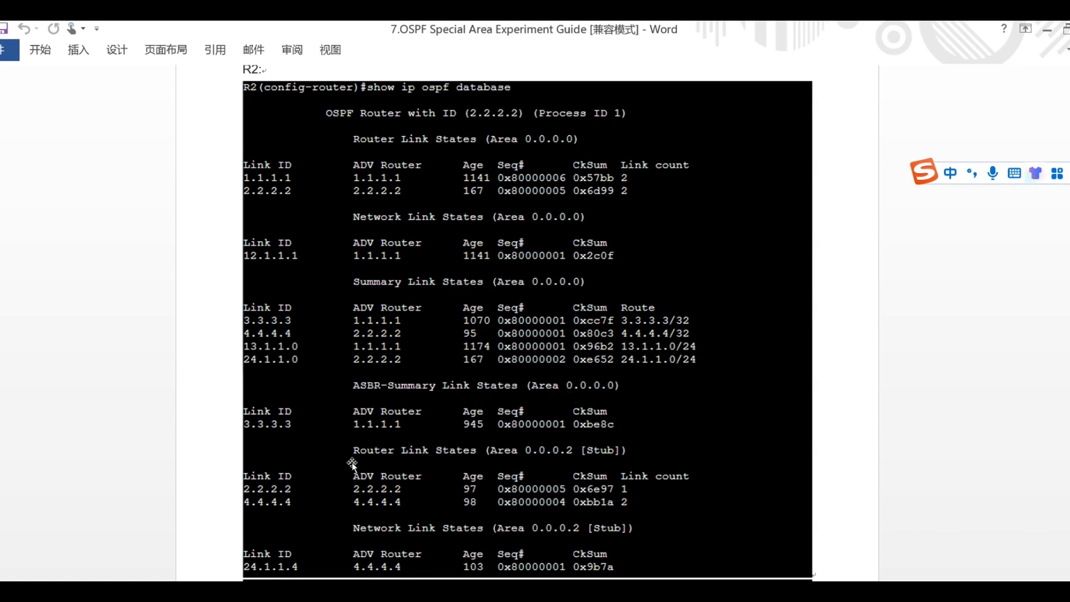
scroll(585, 423, down, 5)
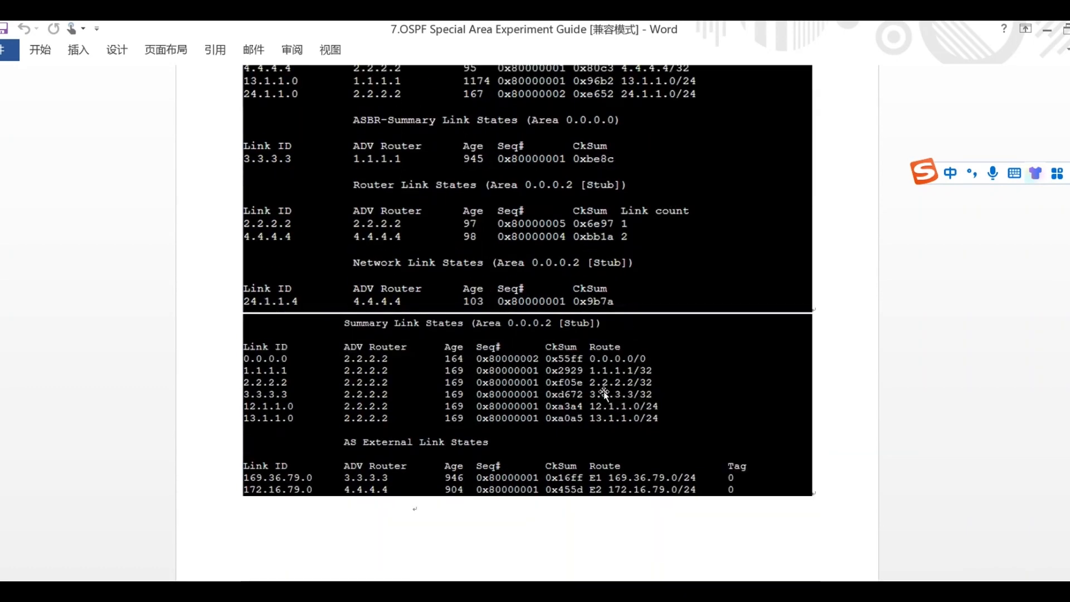
scroll(676, 354, down, 5)
scroll(682, 341, down, 1)
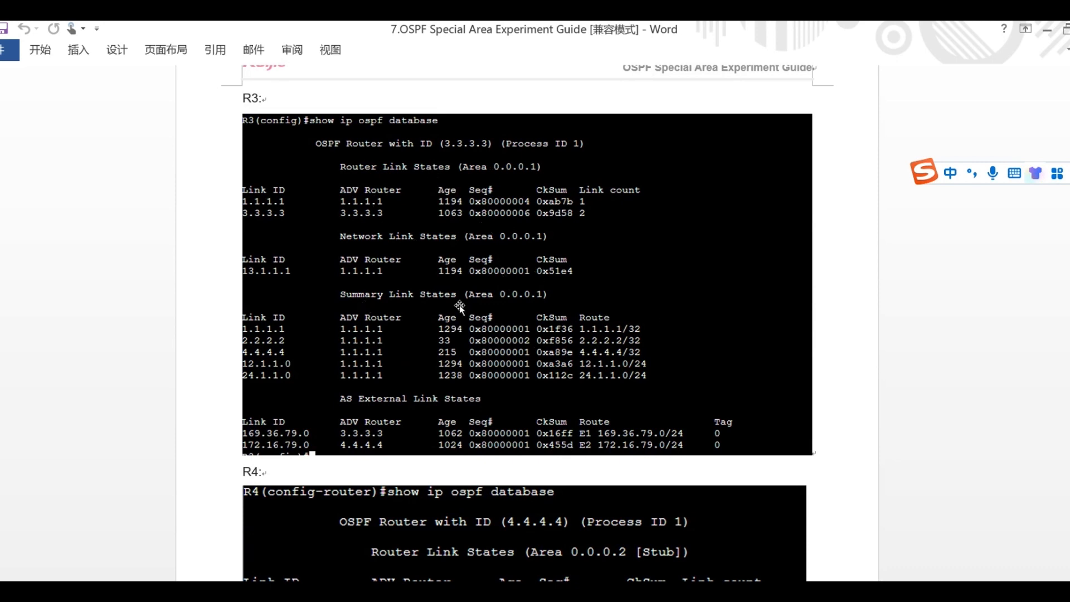
scroll(450, 330, down, 2)
scroll(450, 330, down, 5)
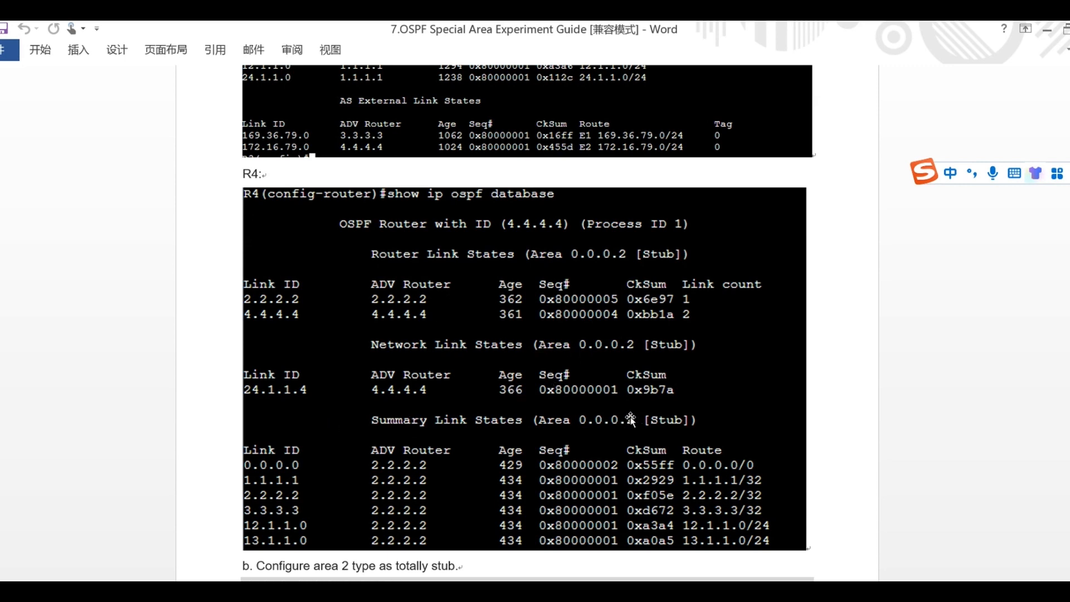
Return to the GNS3 lab in the browser and display R1's link-state database with show ip ospf database.
click(472, 592)
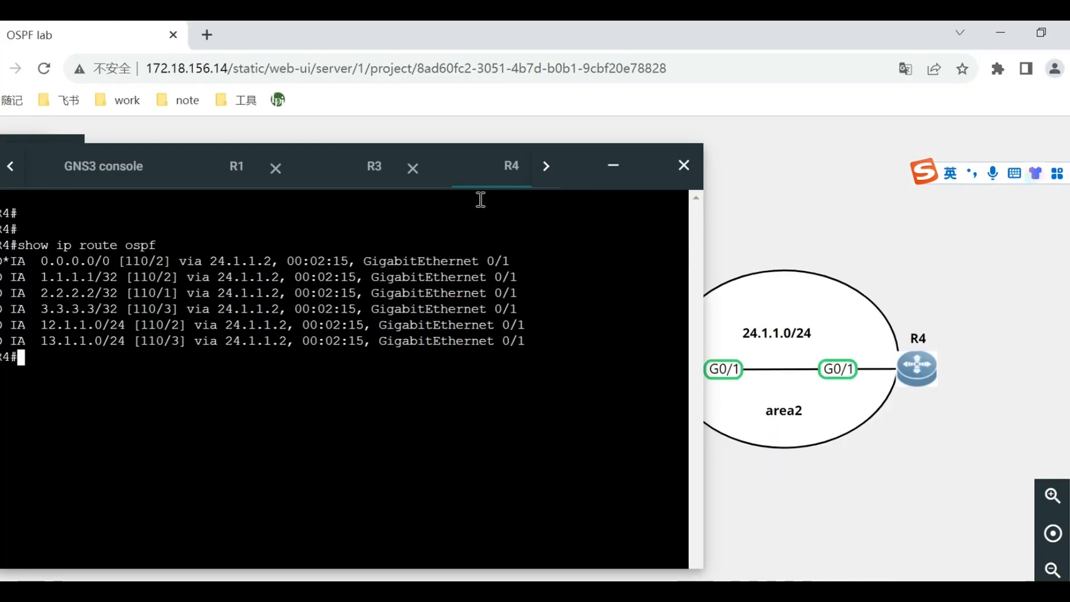
drag(577, 158, 676, 145)
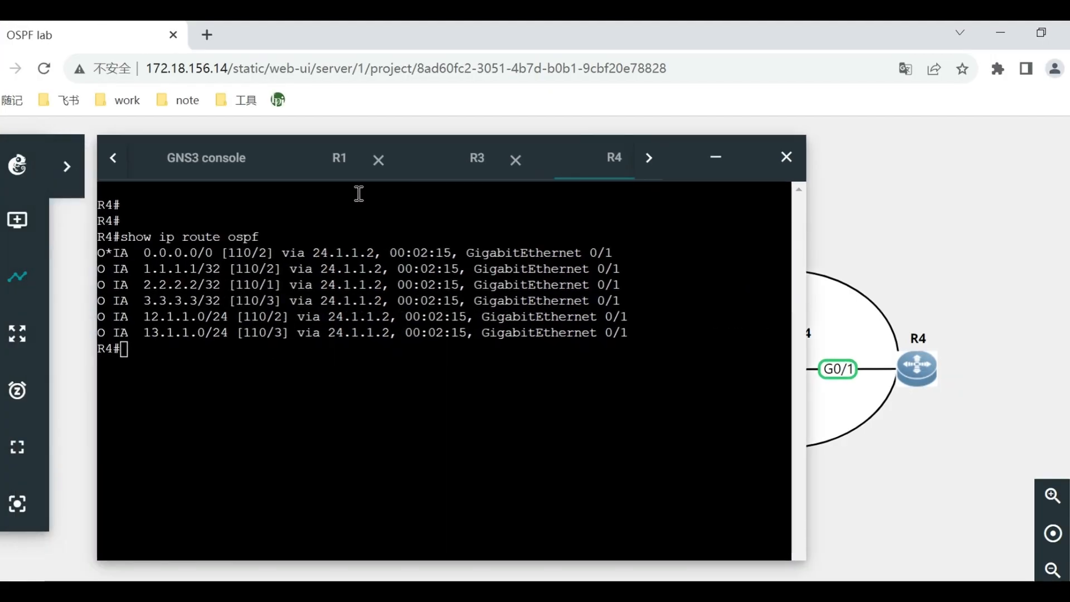
click(337, 158)
text(show )
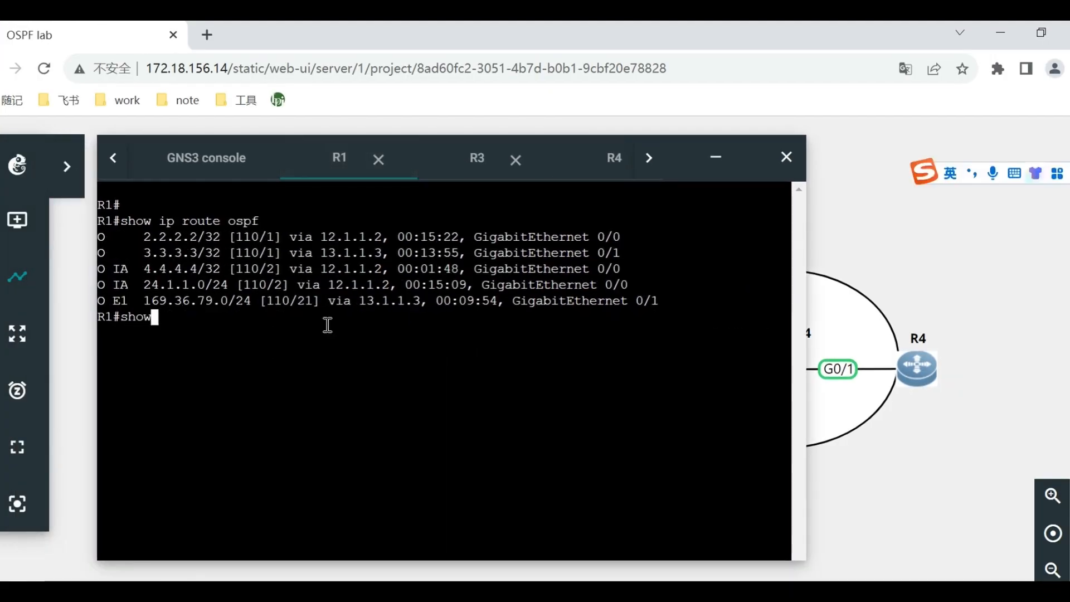
text(ip ospf da)
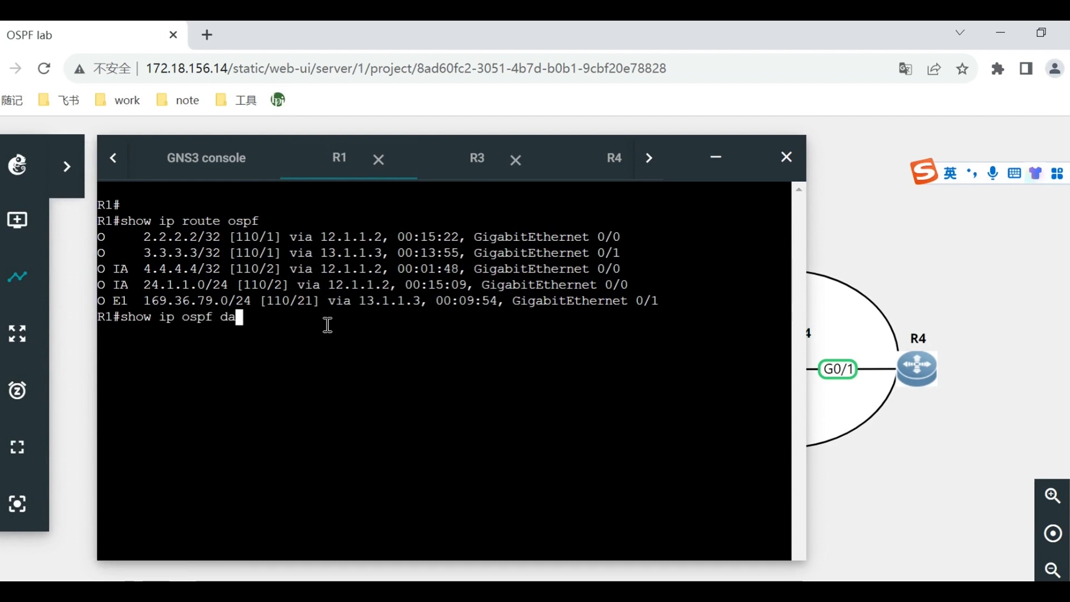
key(Return)
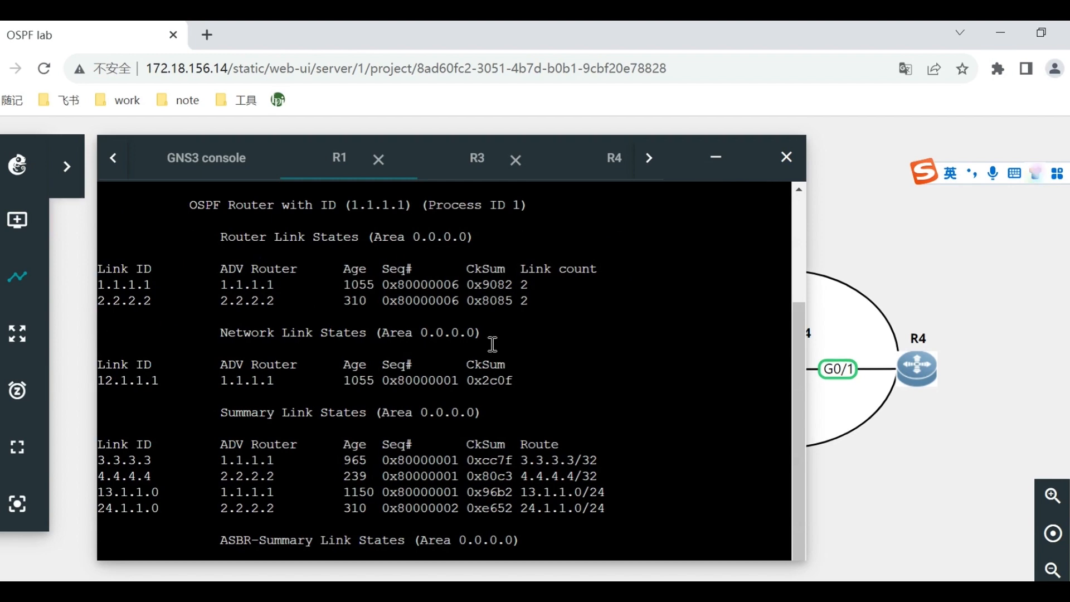
scroll(490, 353, up, 3)
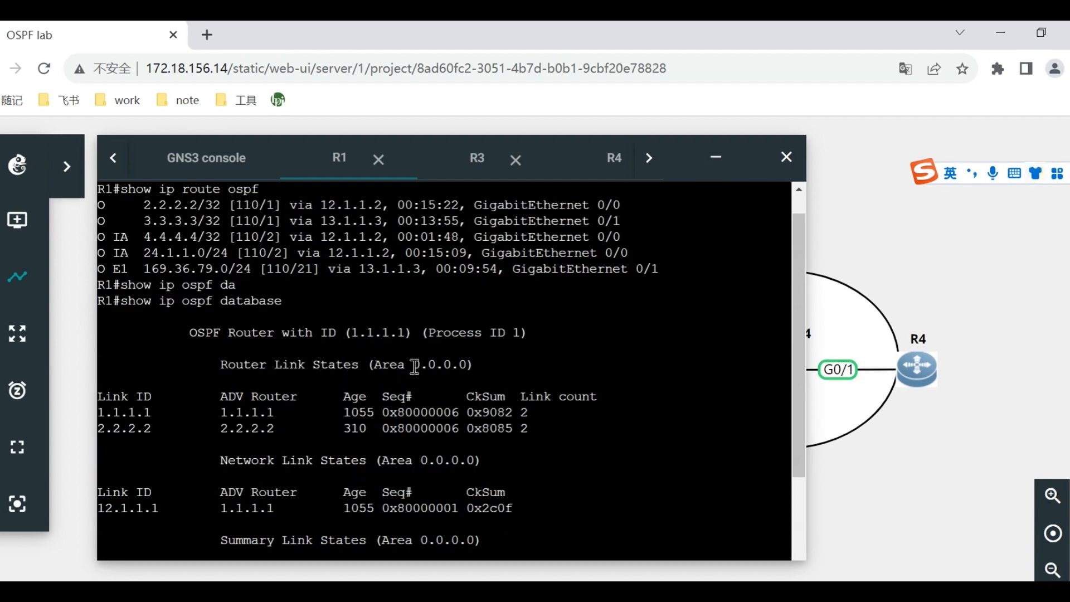
scroll(414, 367, down, 3)
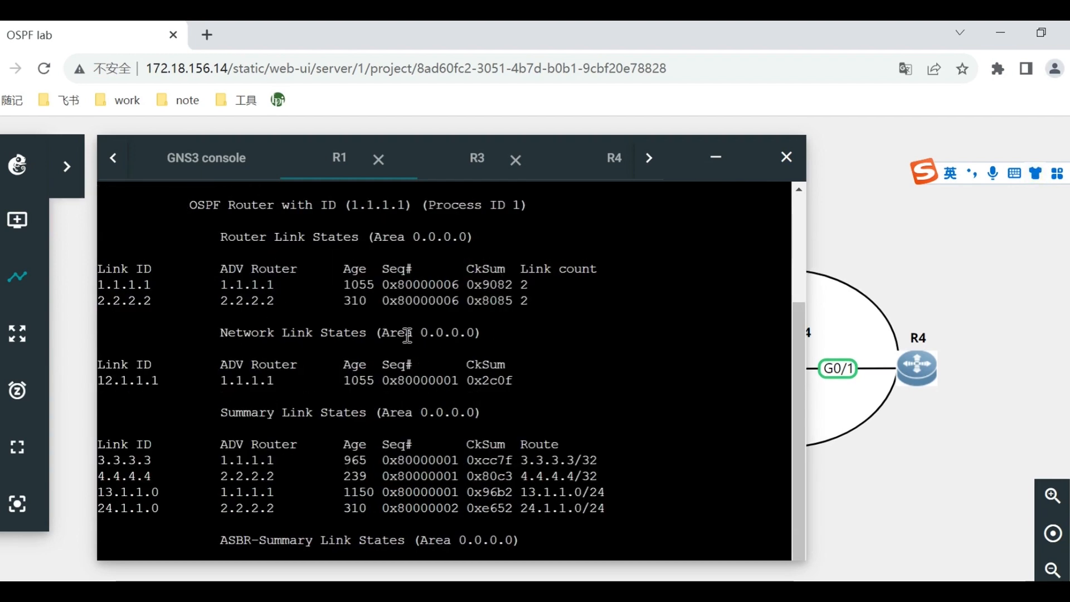
Examine the router, network and summary link states of area 0.0.0.0 on R1 and page through the remaining database output.
drag(269, 239, 345, 238)
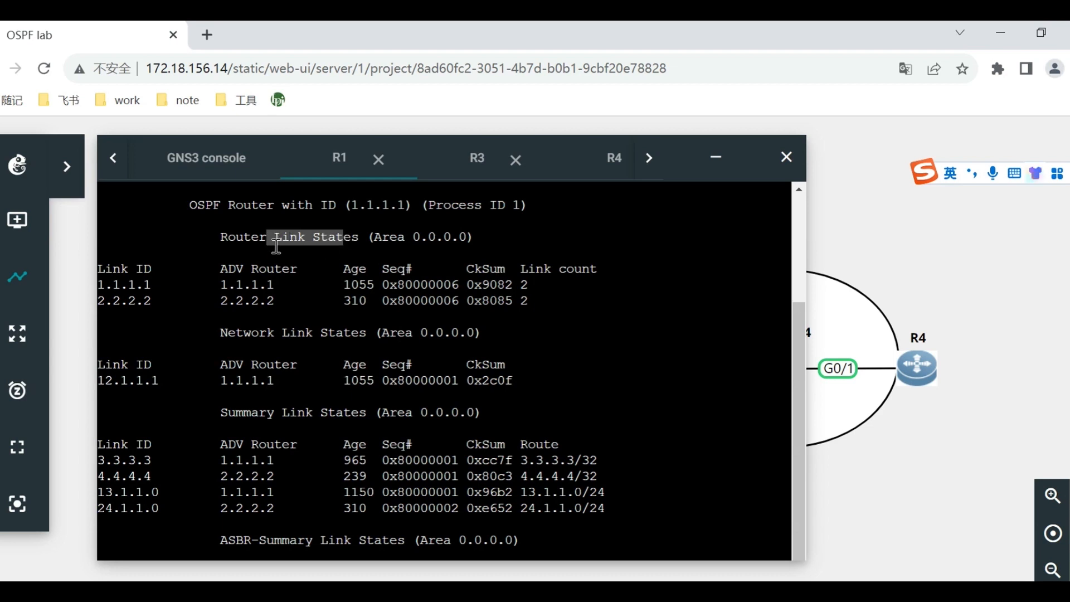
click(279, 336)
drag(262, 333, 424, 334)
click(302, 419)
drag(264, 413, 467, 415)
click(466, 415)
key(space)
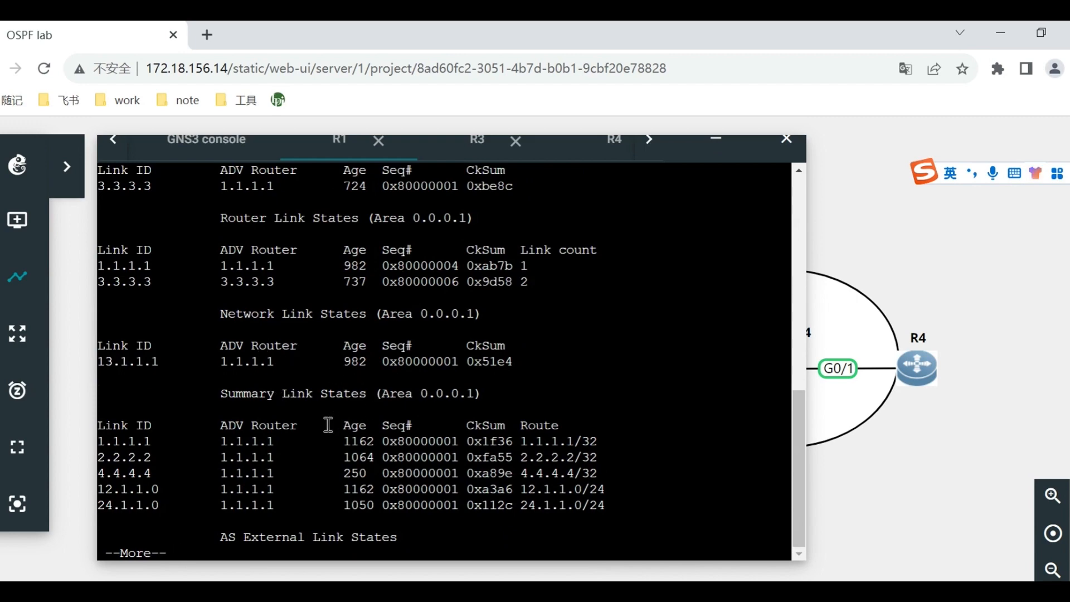
key(space)
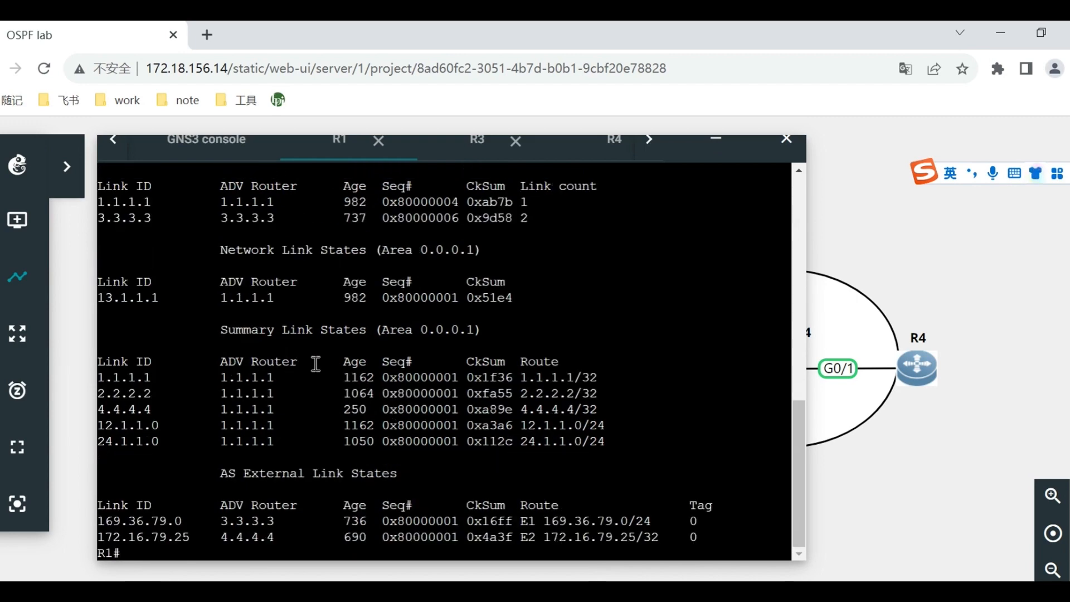
Examine the ASBR-Summary Link States and AS External Link States sections in R1's database output.
scroll(278, 324, up, 3)
scroll(278, 325, up, 5)
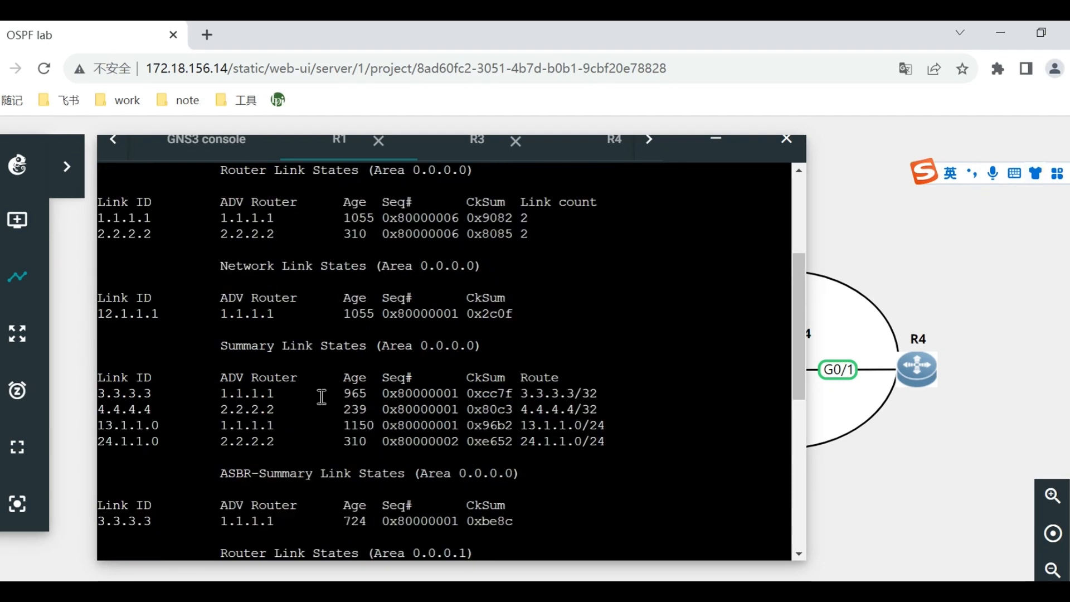
drag(244, 473, 352, 490)
click(437, 475)
scroll(439, 479, down, 2)
scroll(434, 464, down, 6)
drag(229, 473, 372, 483)
click(295, 510)
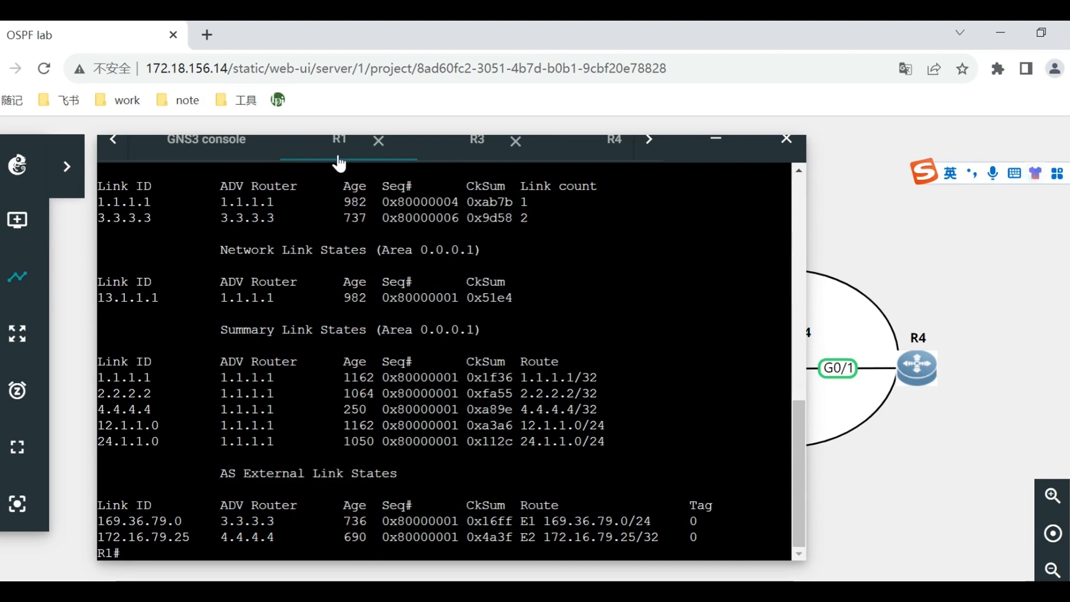
Switch to the R4 console and display its link-state database with show ip ospf database.
click(596, 155)
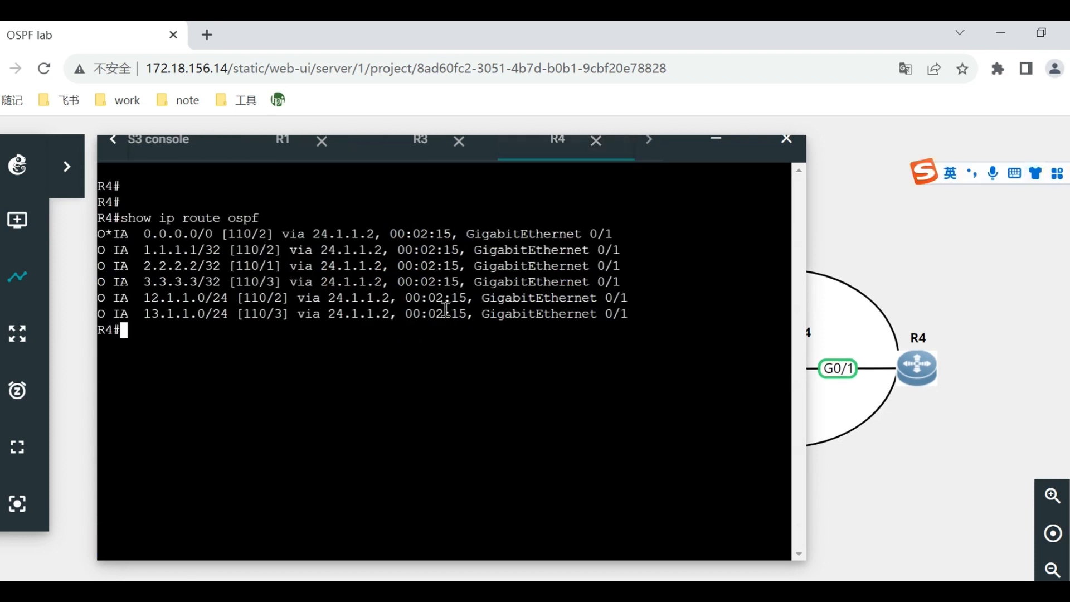
text(show ip ospf database)
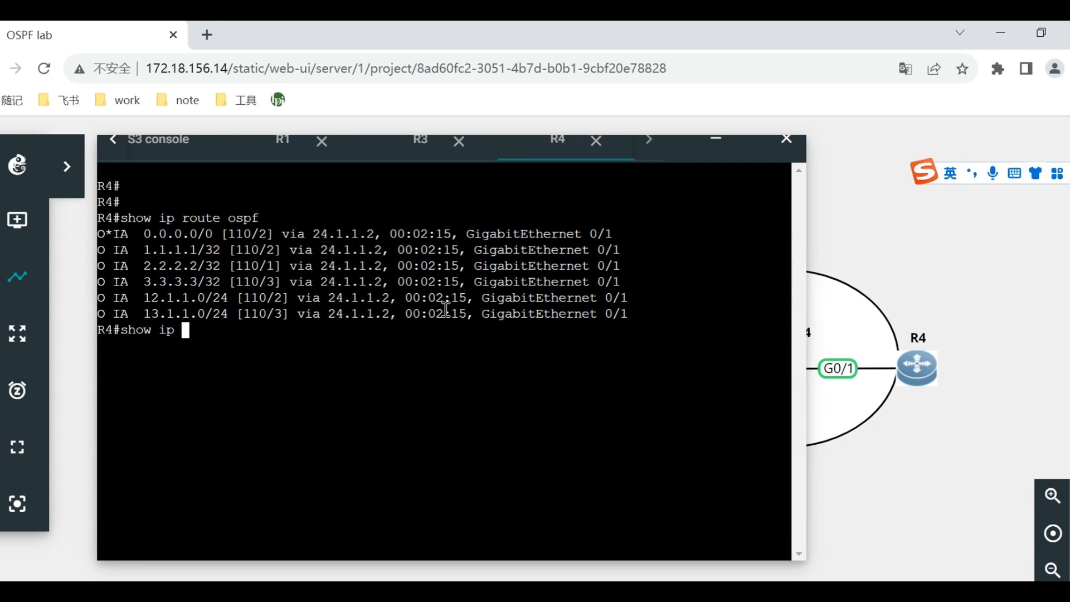
key(Return)
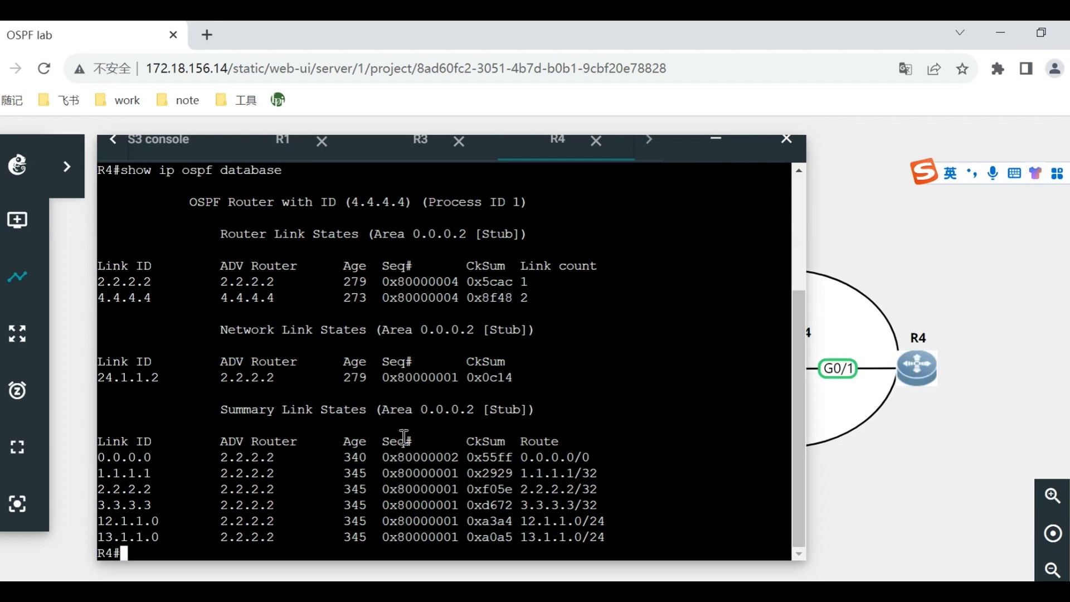
Compare R4's area 2 stub link-state database with the topology and with R1's database output.
drag(683, 145, 406, 449)
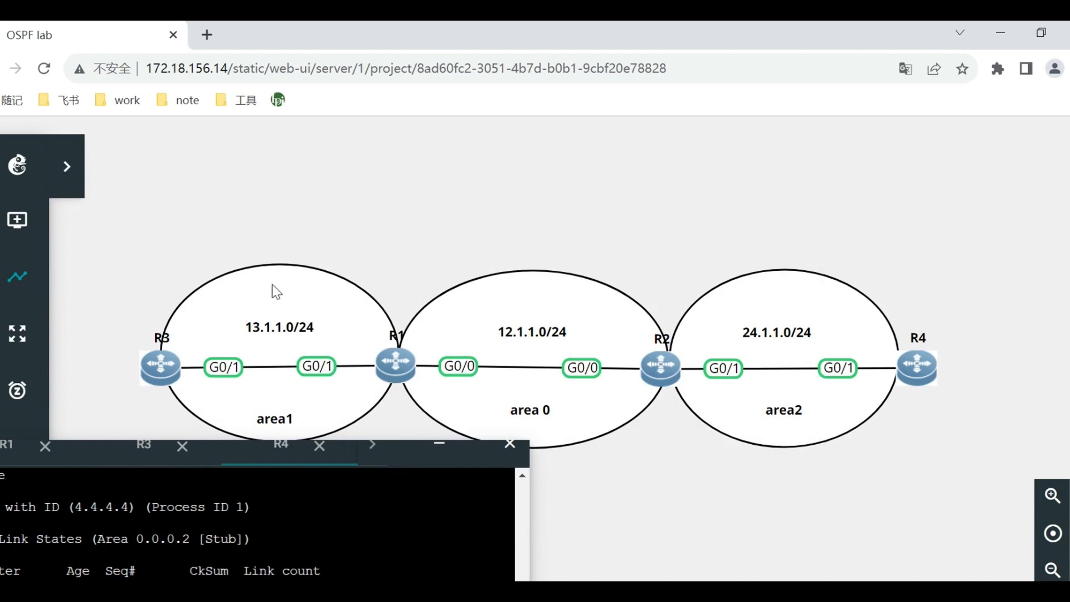
drag(404, 462, 710, 136)
click(400, 428)
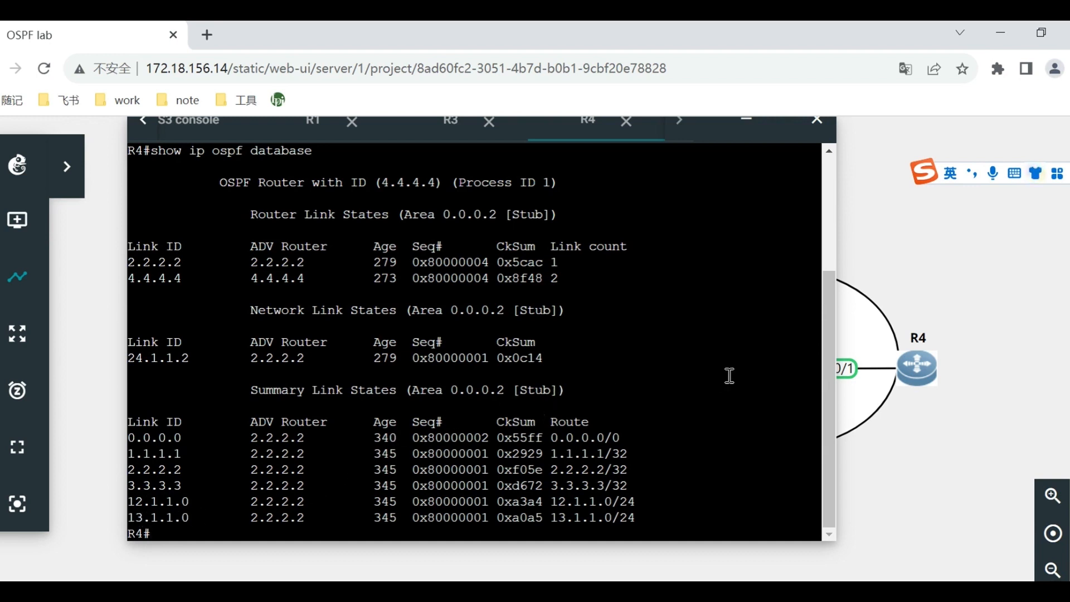
click(312, 128)
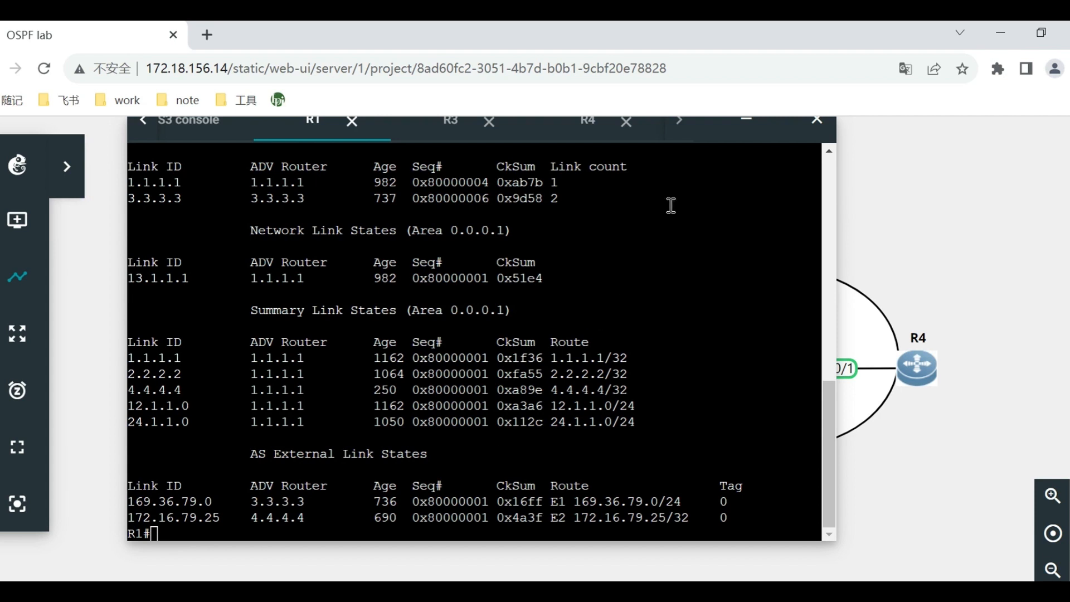
click(592, 134)
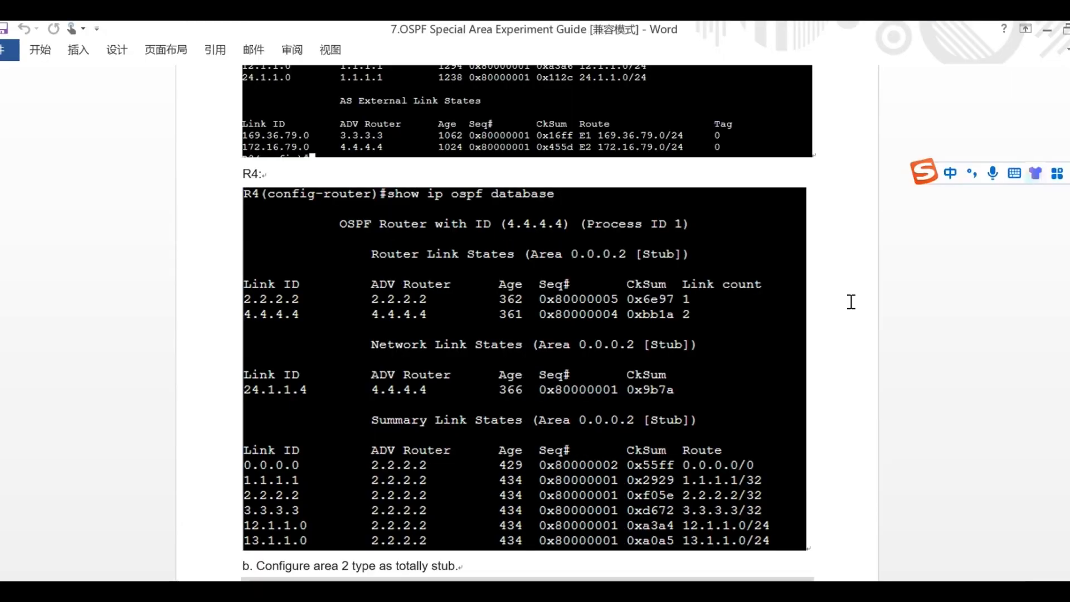
Check the guide's totally stub commands for area 2, and close the old R3 and R4 consoles in the GNS3 lab.
scroll(525, 454, down, 3)
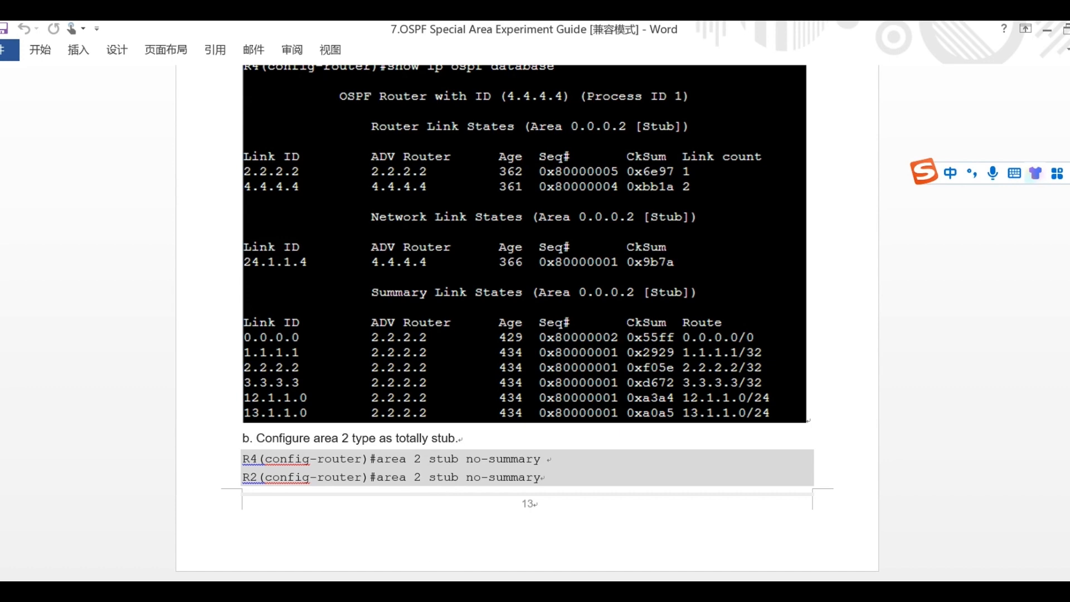
key(alt+Tab)
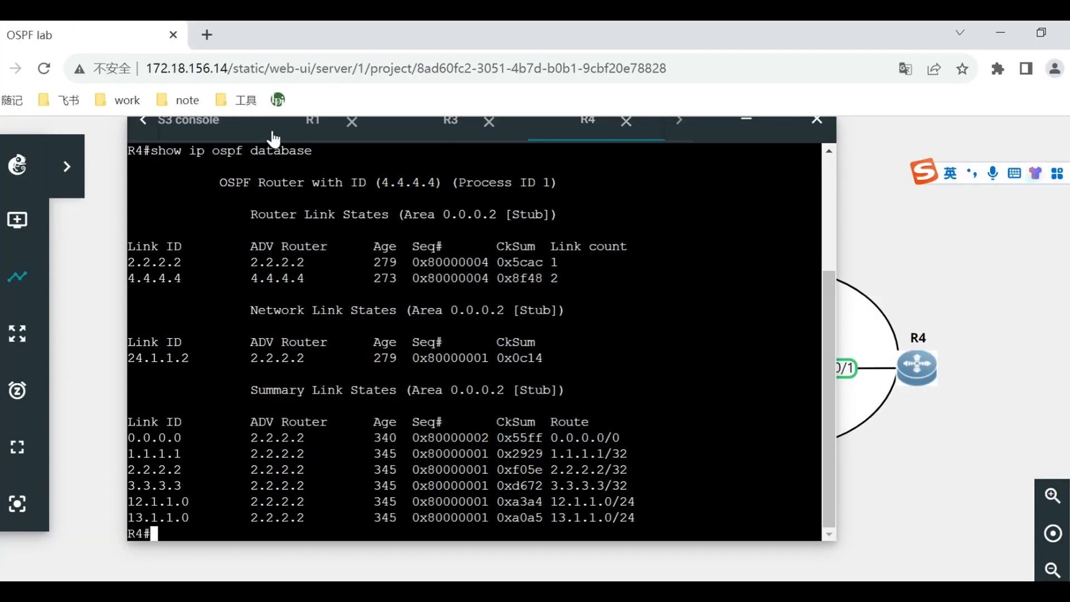
click(297, 134)
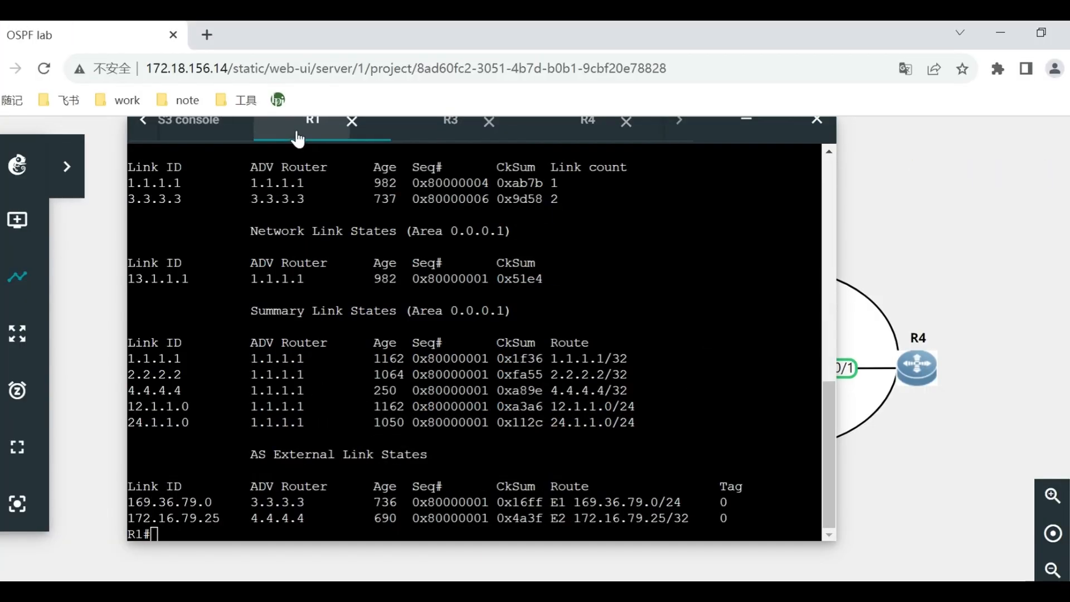
click(745, 120)
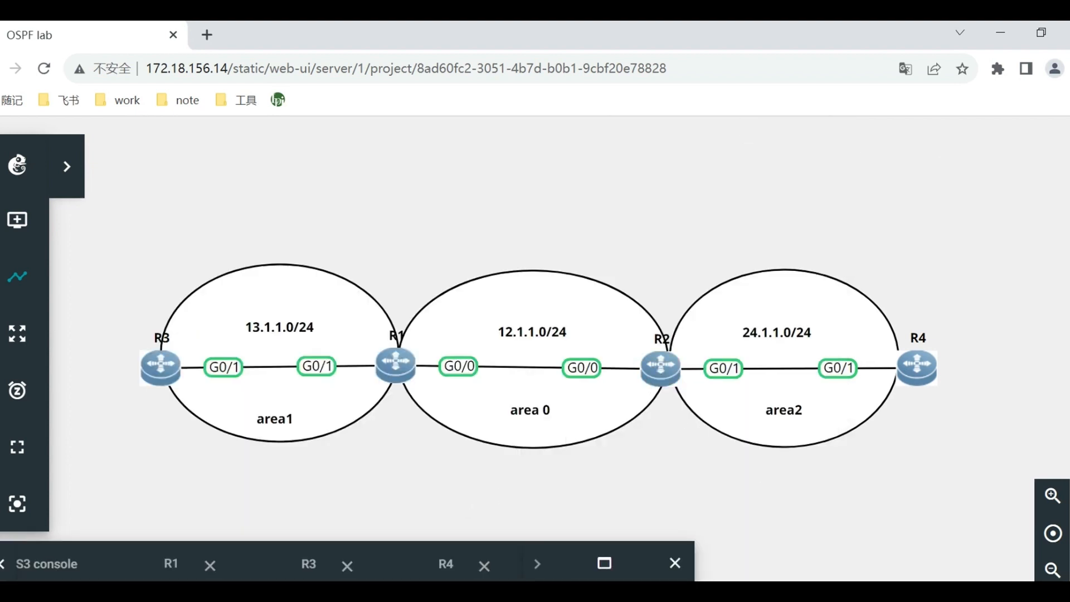
click(485, 565)
click(390, 566)
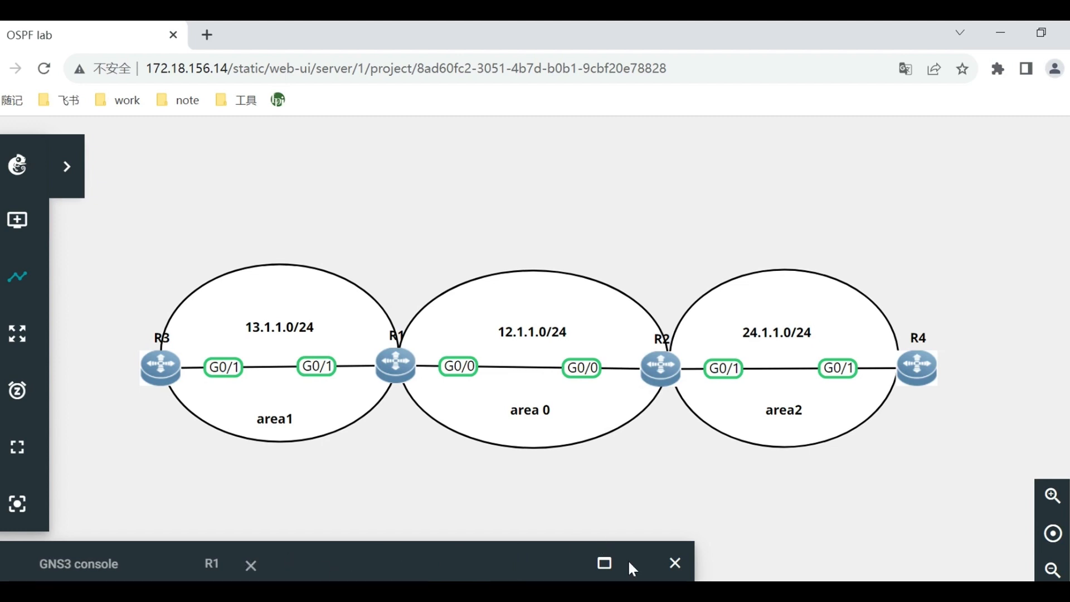
click(674, 563)
Open the web console of router R2 from the topology and bring up its command prompt.
right_click(647, 364)
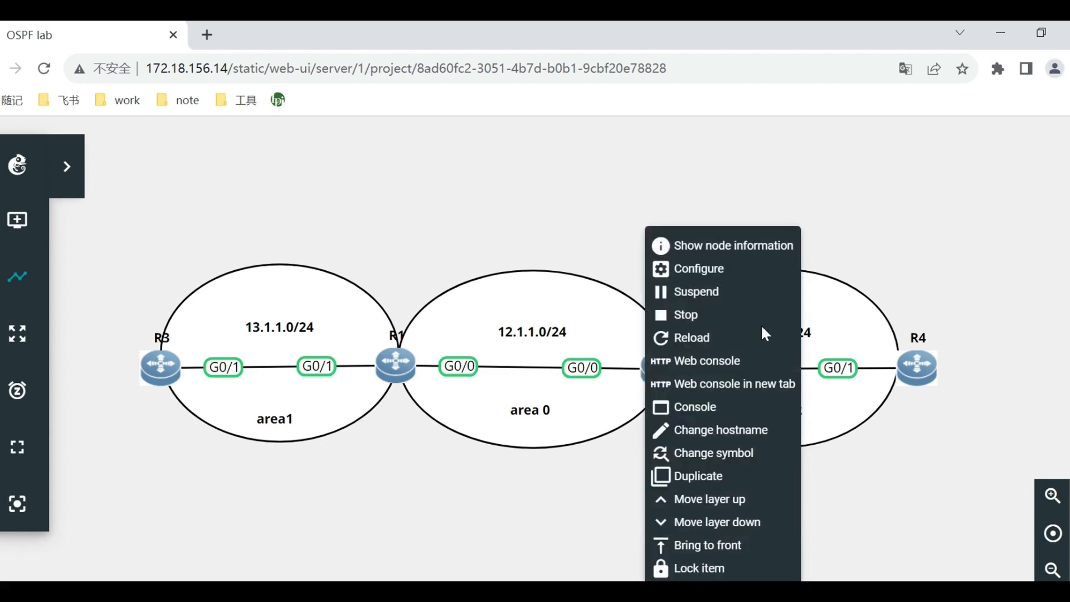
click(720, 364)
key(Return)
key(Return)
key(Return)
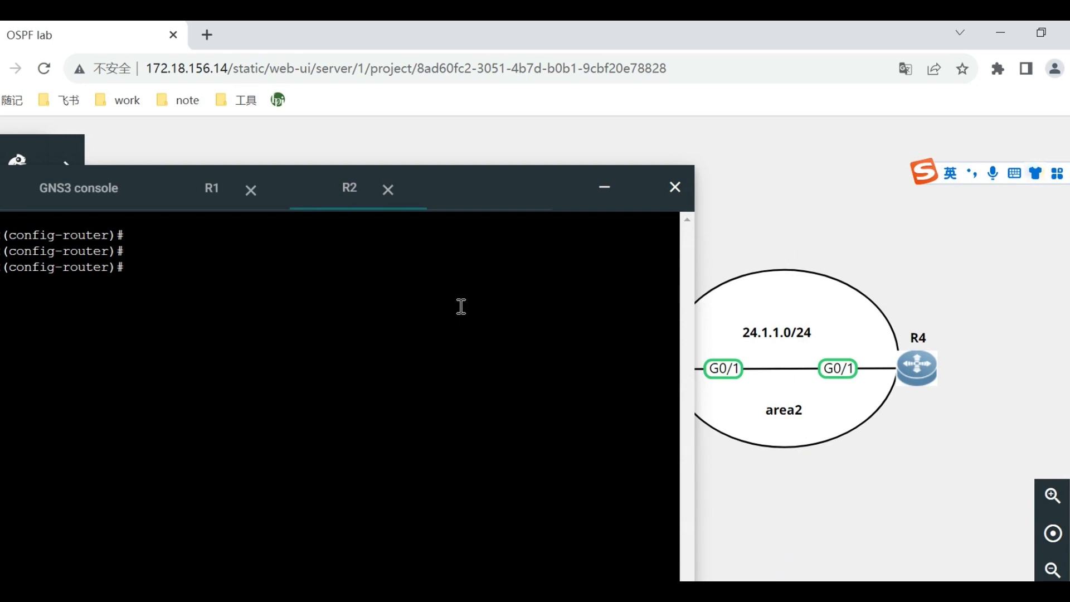
Configure area 2 as a totally stub area on R2 with area 2 stub no-summary.
text(s)
key(BackSpace)
text(area 2 stub)
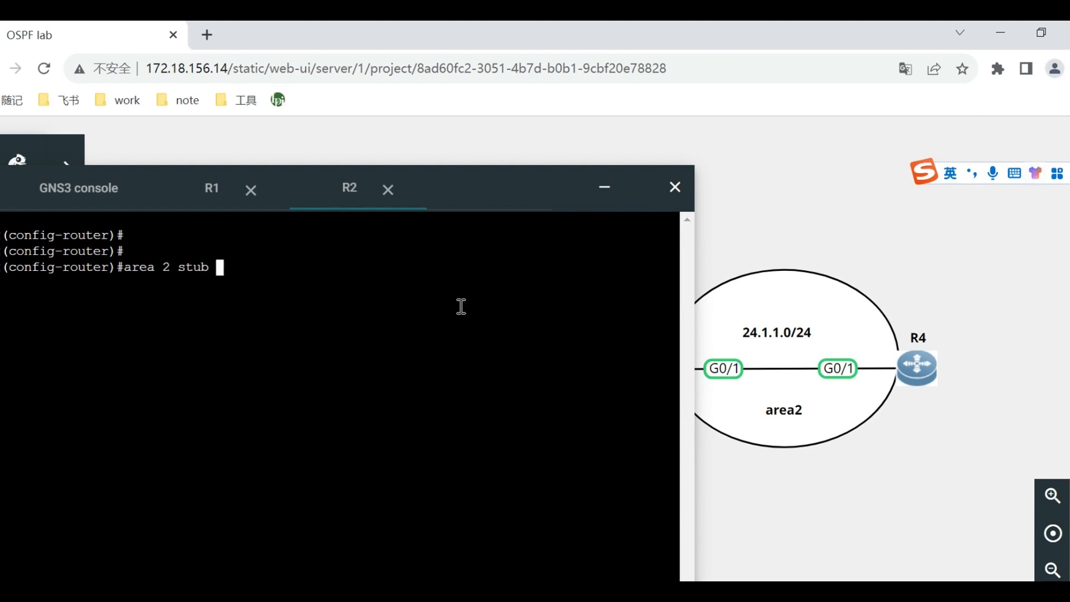
text(no-su)
key(Tab)
key(Return)
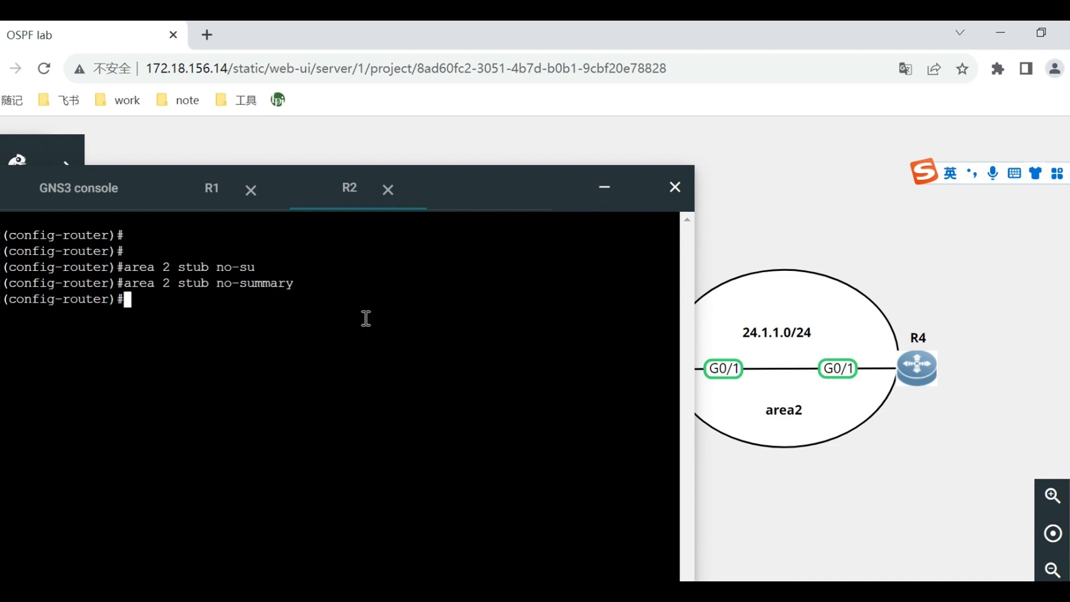
Open the web console of router R4 from the topology and bring up its command prompt.
drag(491, 192, 551, 187)
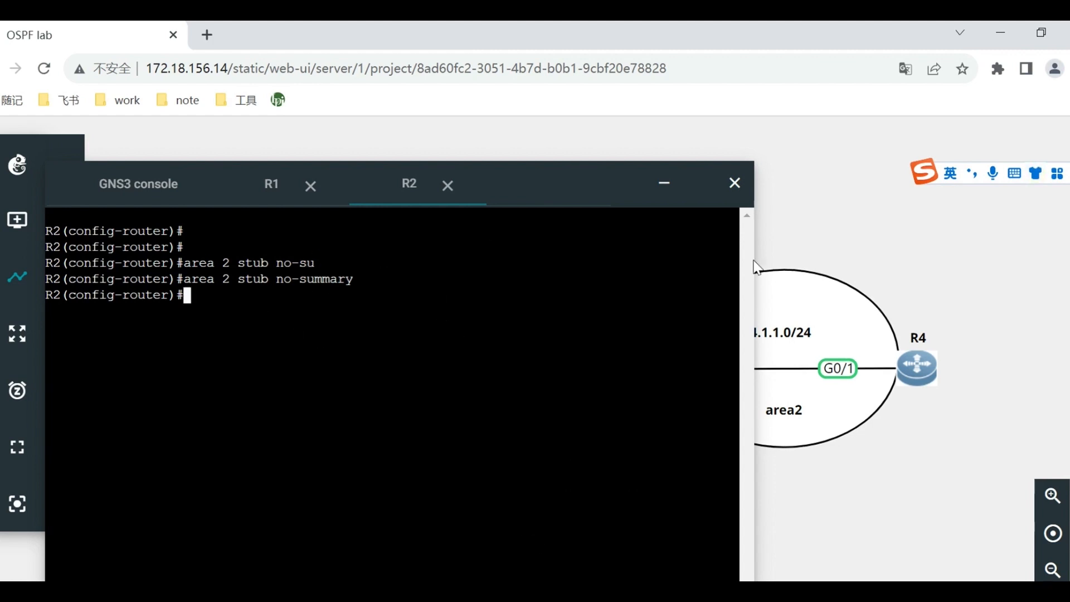
right_click(915, 368)
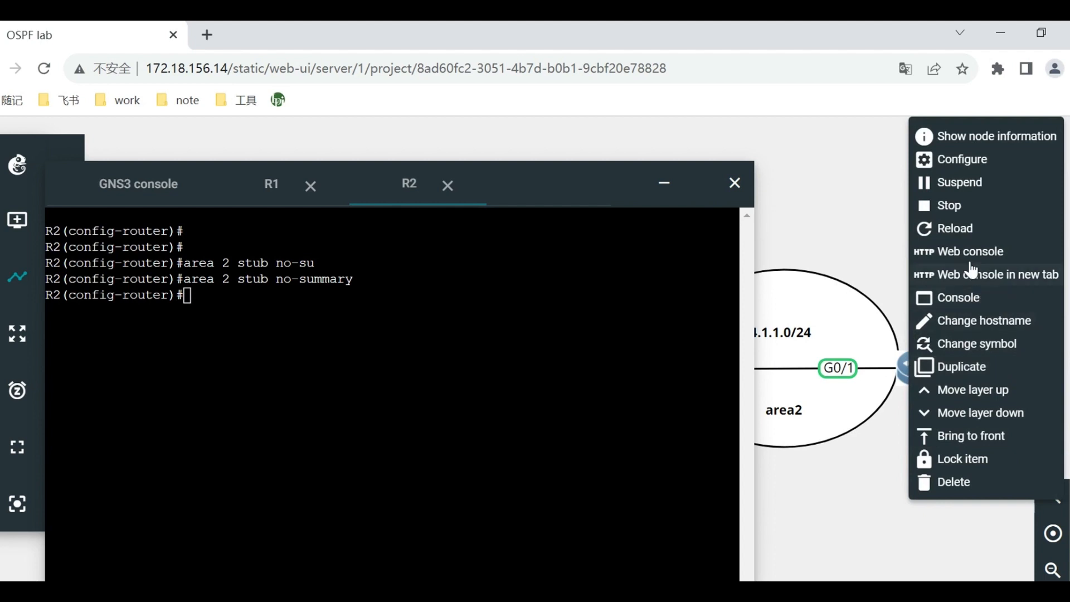
click(971, 261)
key(Return)
key(Return)
key(Return)
Enter the OSPF process 1 configuration mode on R4 with conf t and router ospf 1.
text(c)
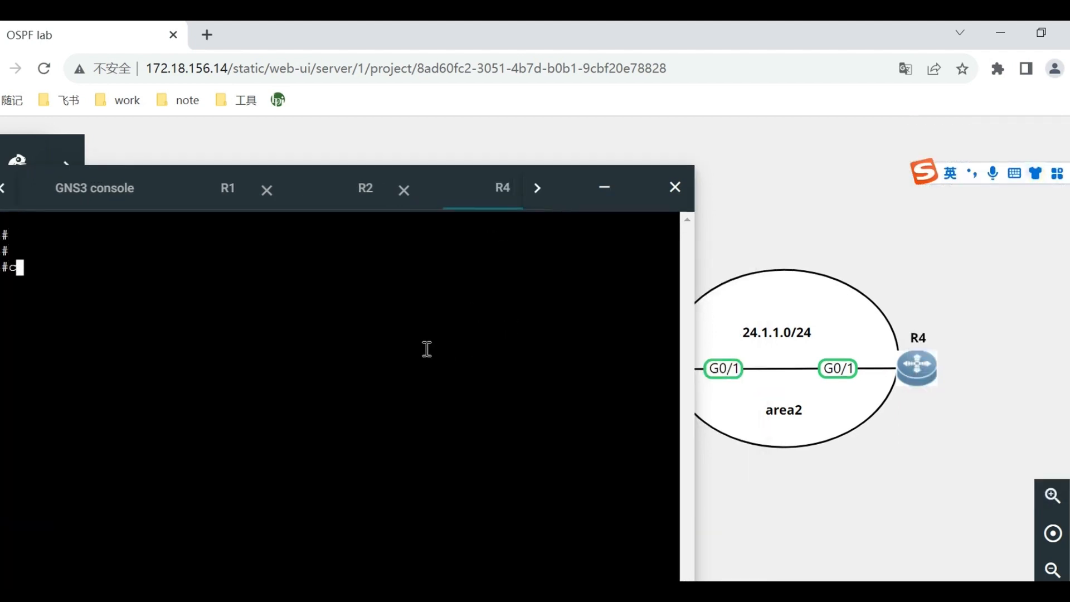
text(onft)
key(BackSpace)
text(t)
key(Return)
text(router ospf )
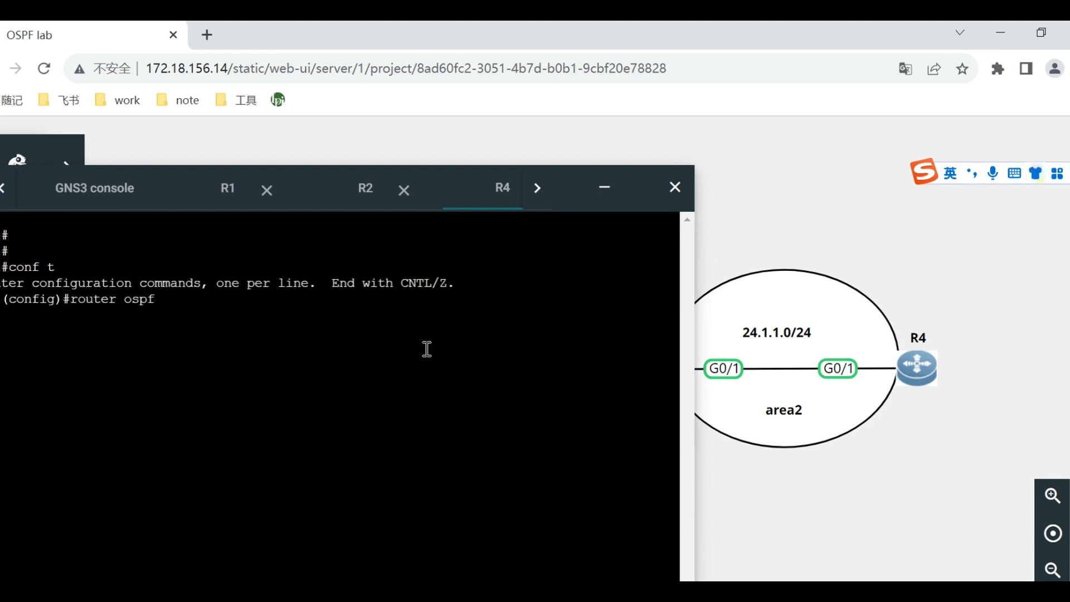
text(1)
key(Return)
Configure area 2 as a totally stub area on R4 with area 2 stub no-summary.
text(ar)
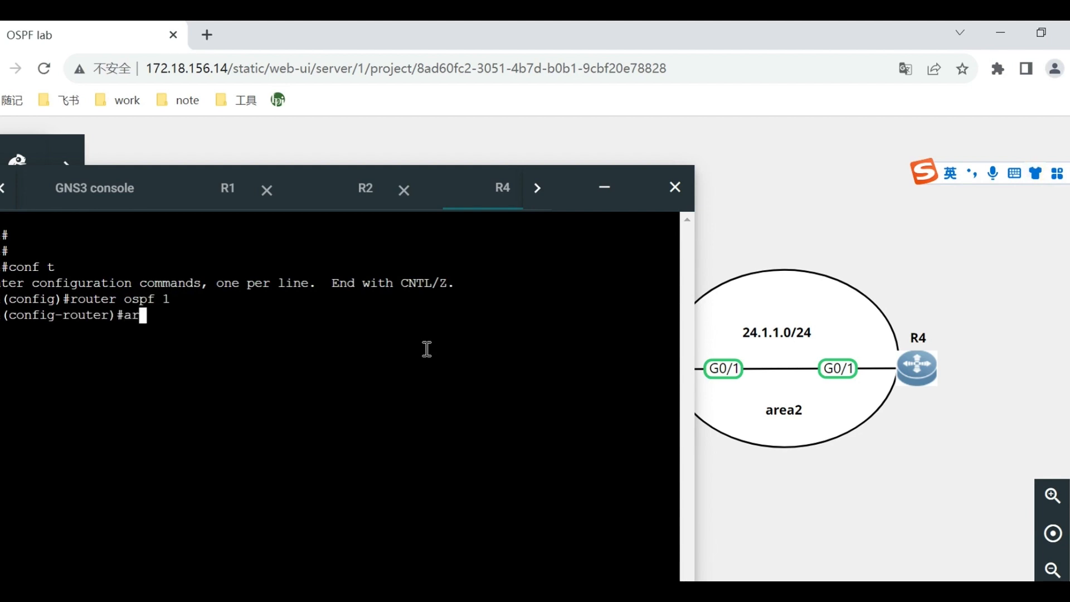
text(ea 0)
key(BackSpace)
text(2 stub no-sum)
key(Tab)
key(Return)
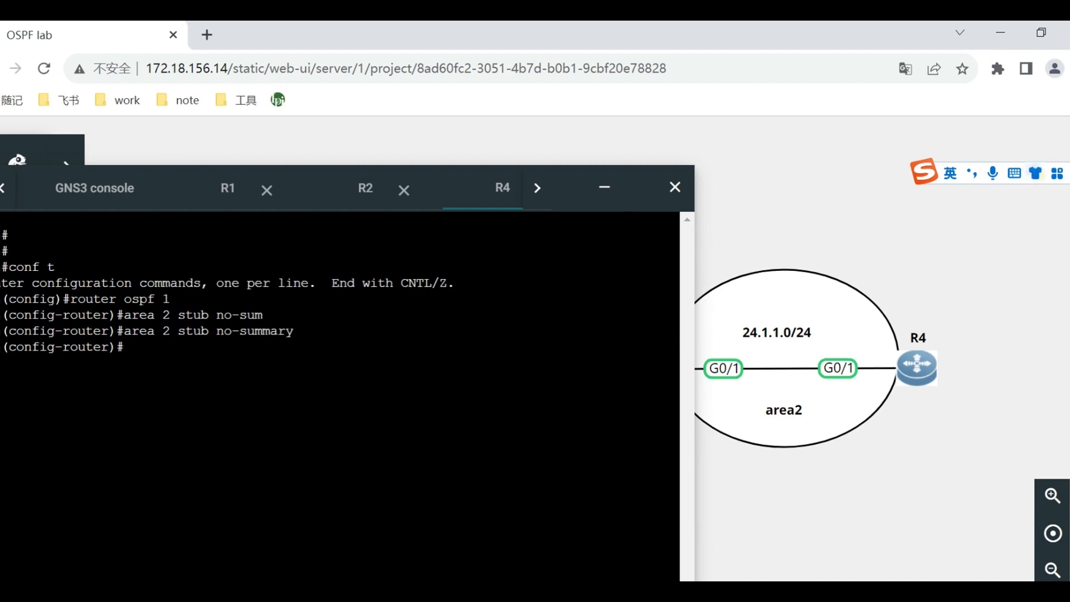
Switch to the Word guide and read the explanation of routing entries when area 2 is totally stub.
click(502, 592)
scroll(539, 490, down, 1)
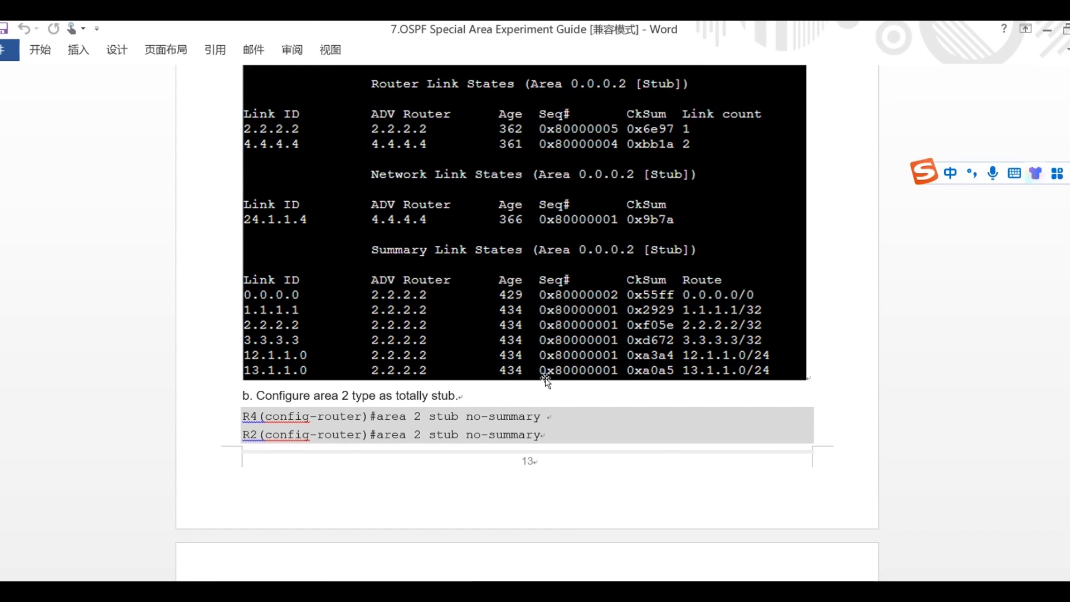
scroll(546, 381, down, 10)
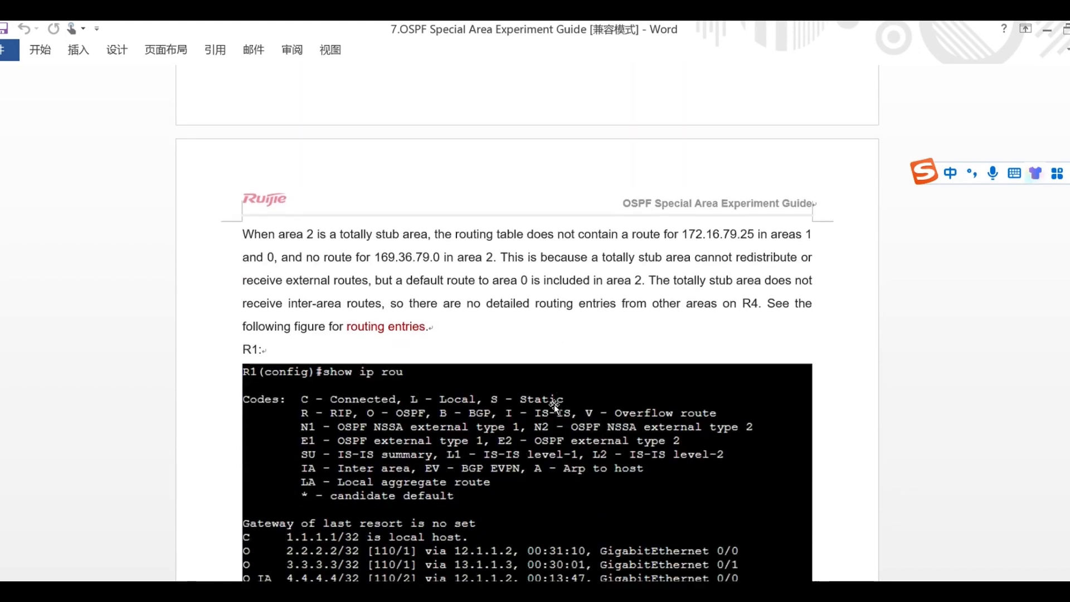
scroll(554, 405, down, 1)
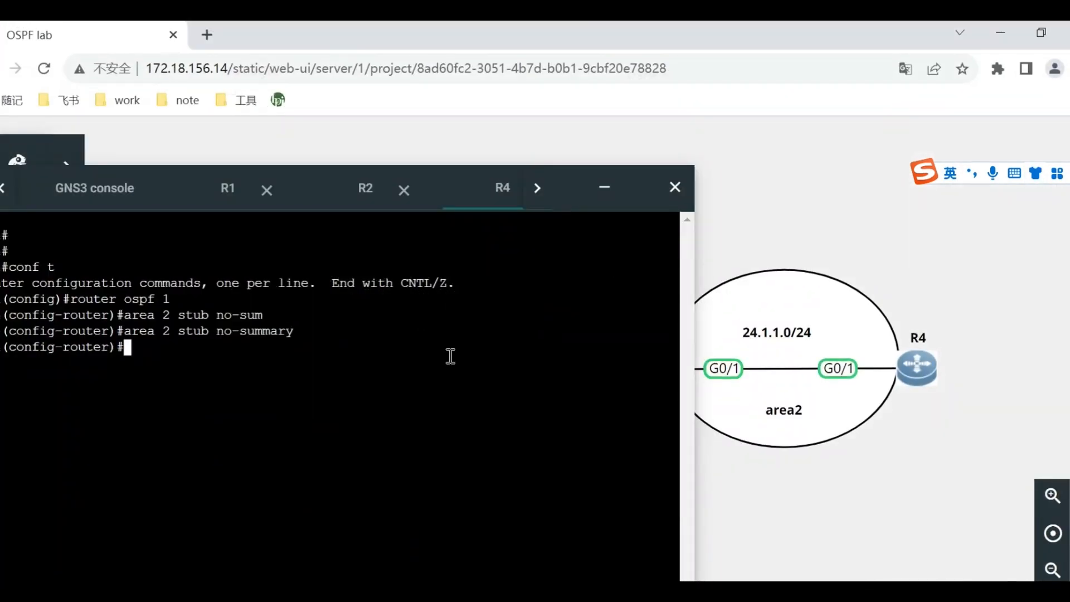
Leave configuration mode on R4 in the GNS3 lab and examine its OSPF routes with show ip route ospf.
text(end)
key(Return)
text(show ip )
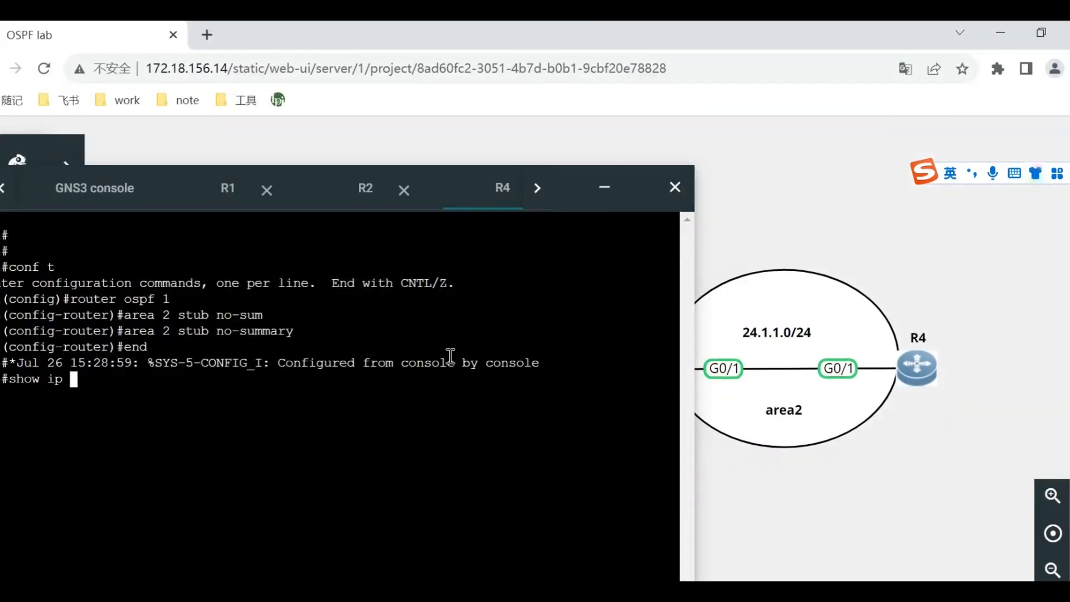
text(route ospf)
key(Return)
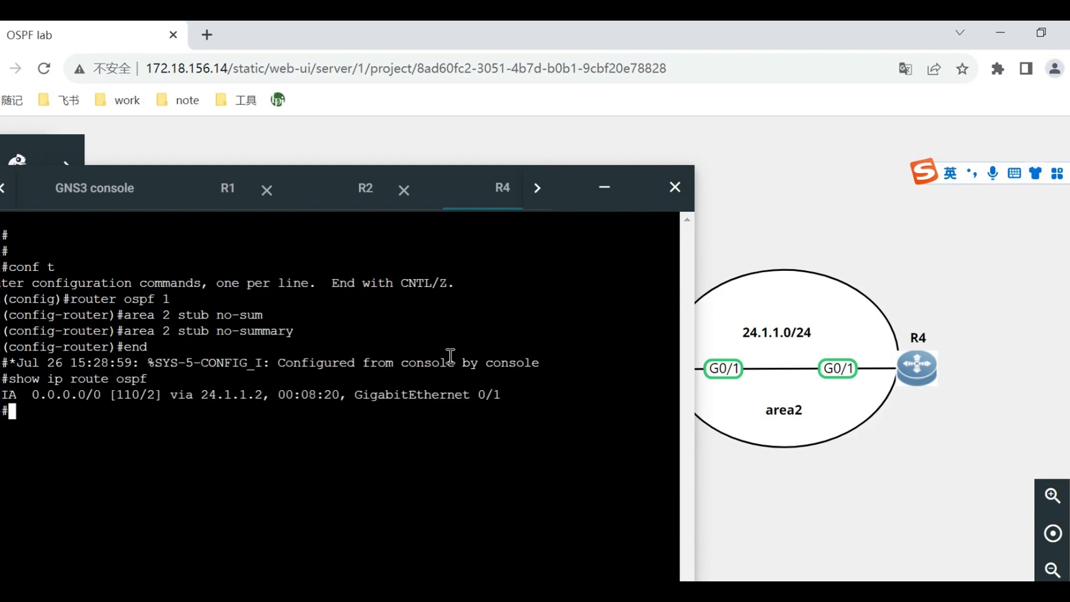
drag(3, 394, 509, 394)
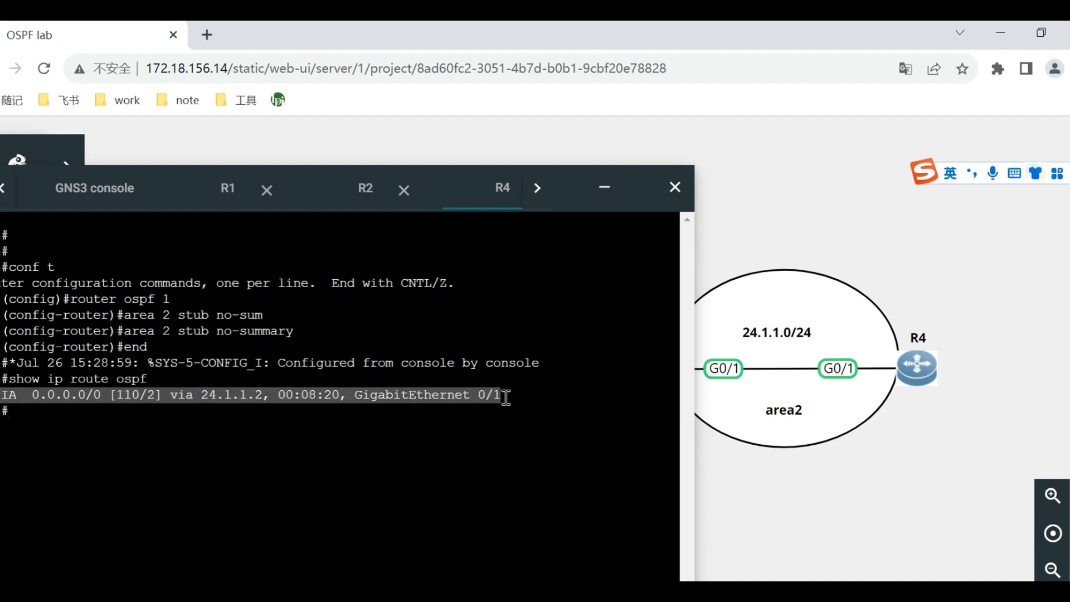
click(395, 444)
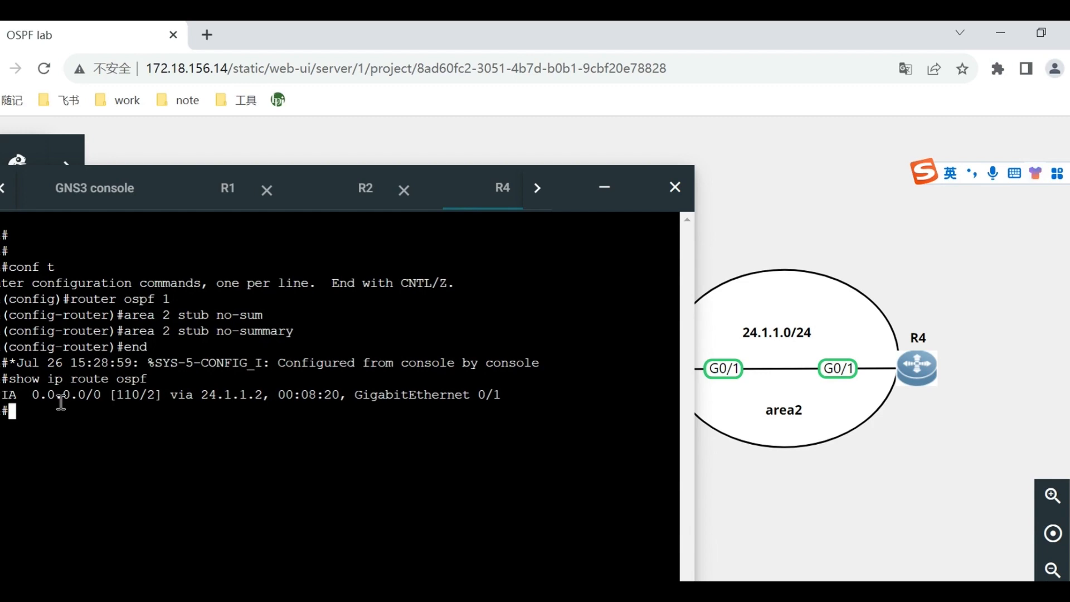
Return to the Word guide and review the totally stub routing tables of R1 to R4 and the LSA behavior note.
key(alt+Tab)
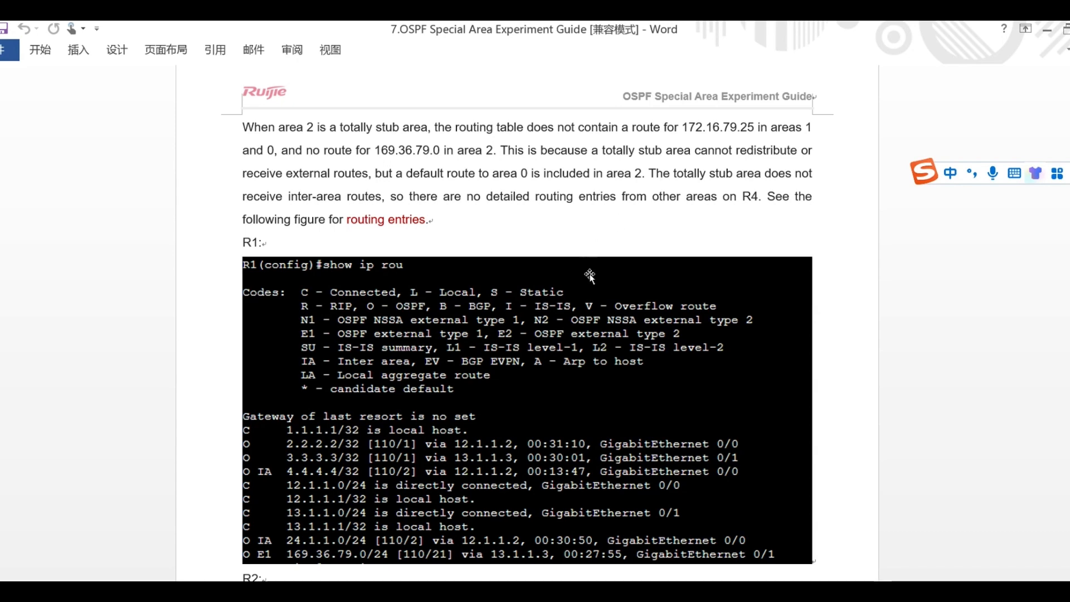
scroll(601, 376, down, 1)
scroll(360, 273, down, 2)
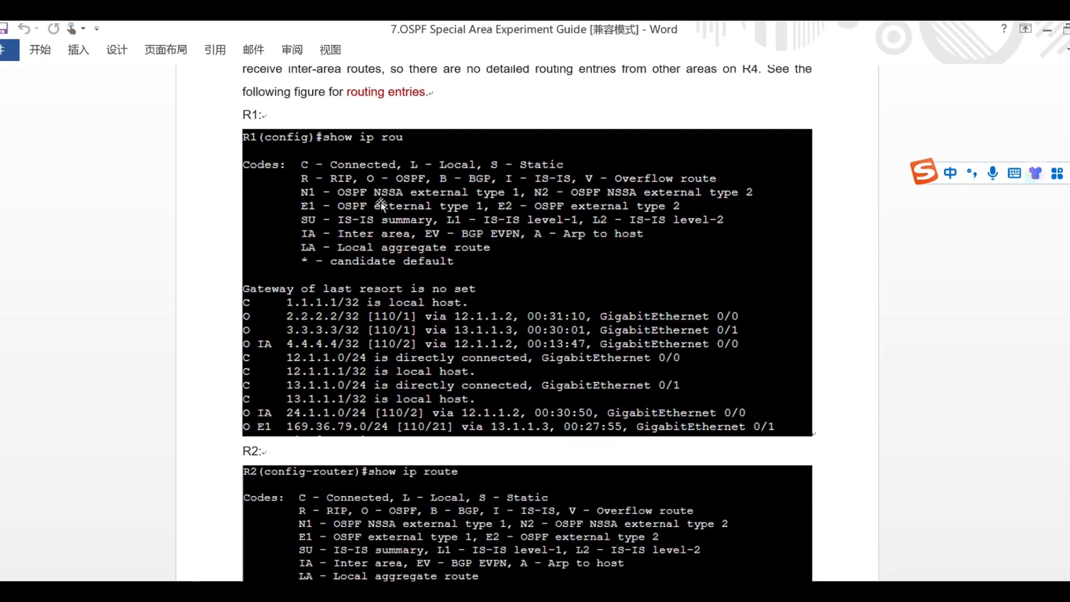
scroll(557, 374, down, 4)
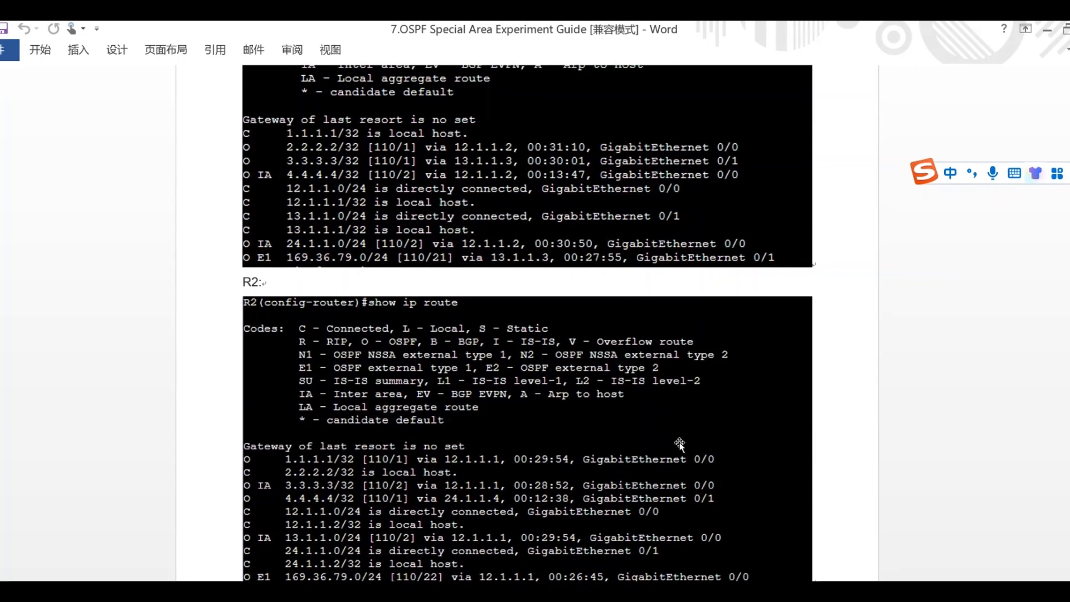
scroll(558, 413, down, 2)
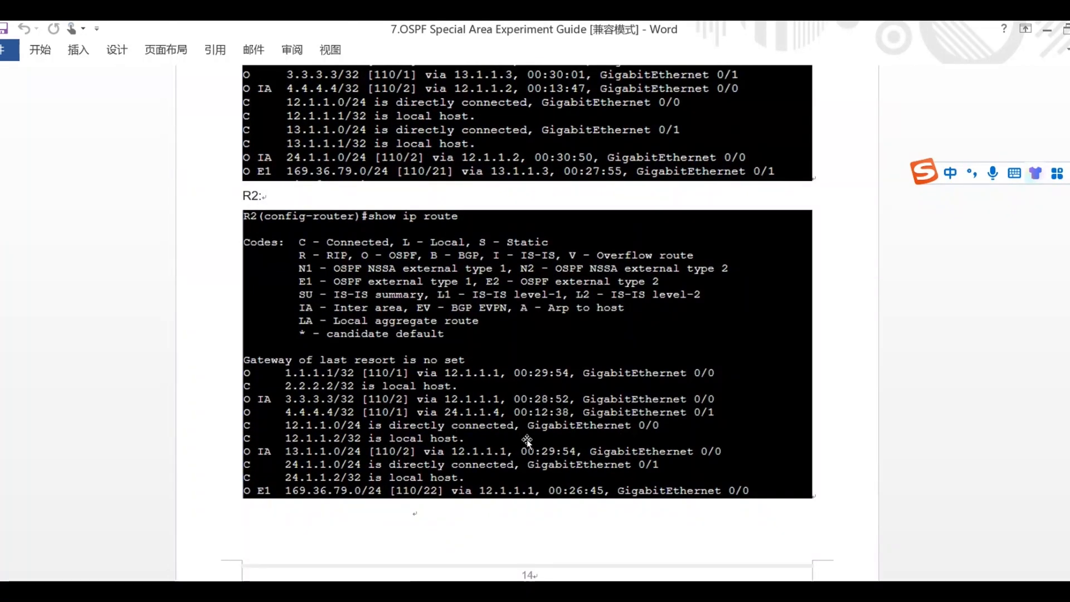
scroll(585, 354, down, 14)
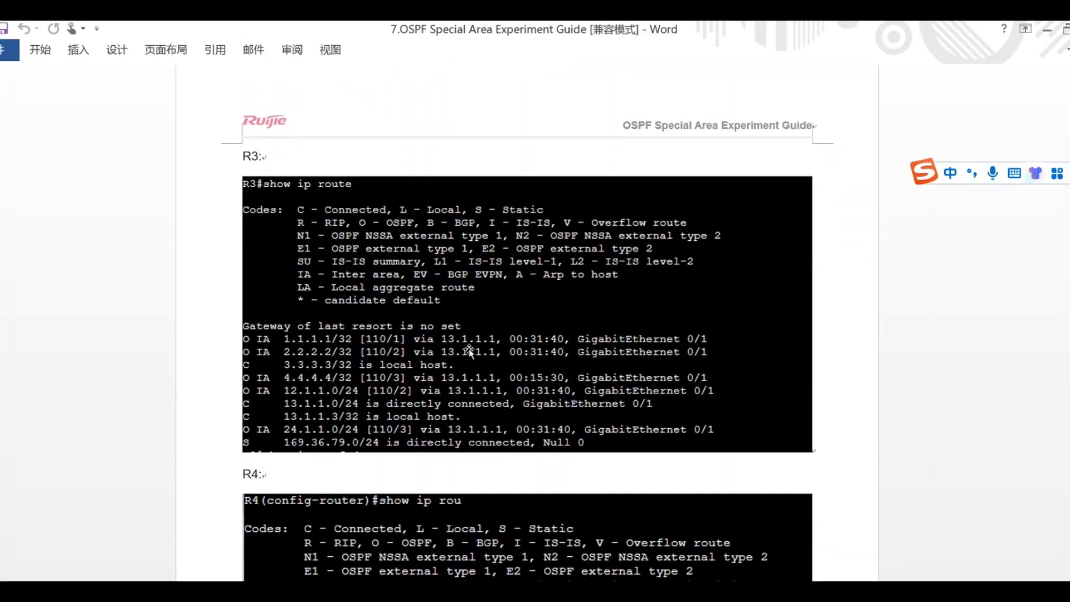
scroll(509, 353, down, 4)
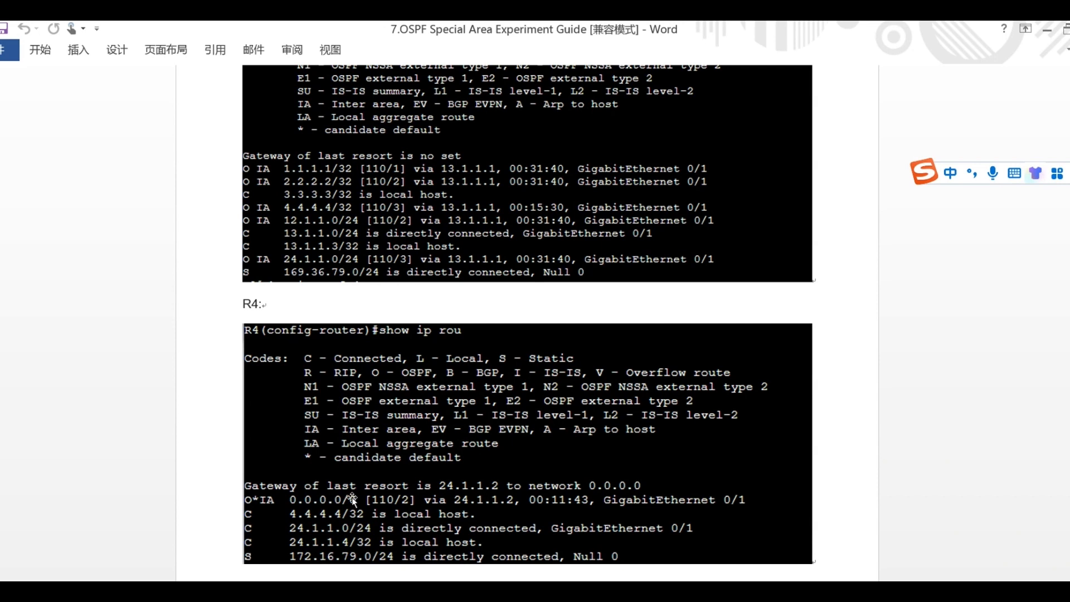
scroll(351, 497, down, 2)
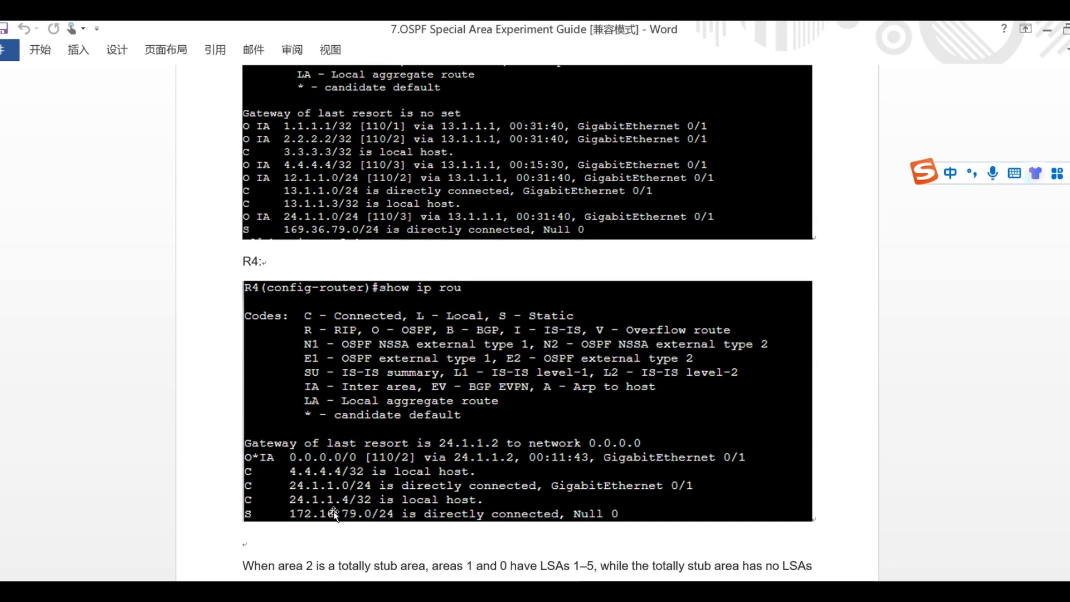
scroll(427, 448, down, 2)
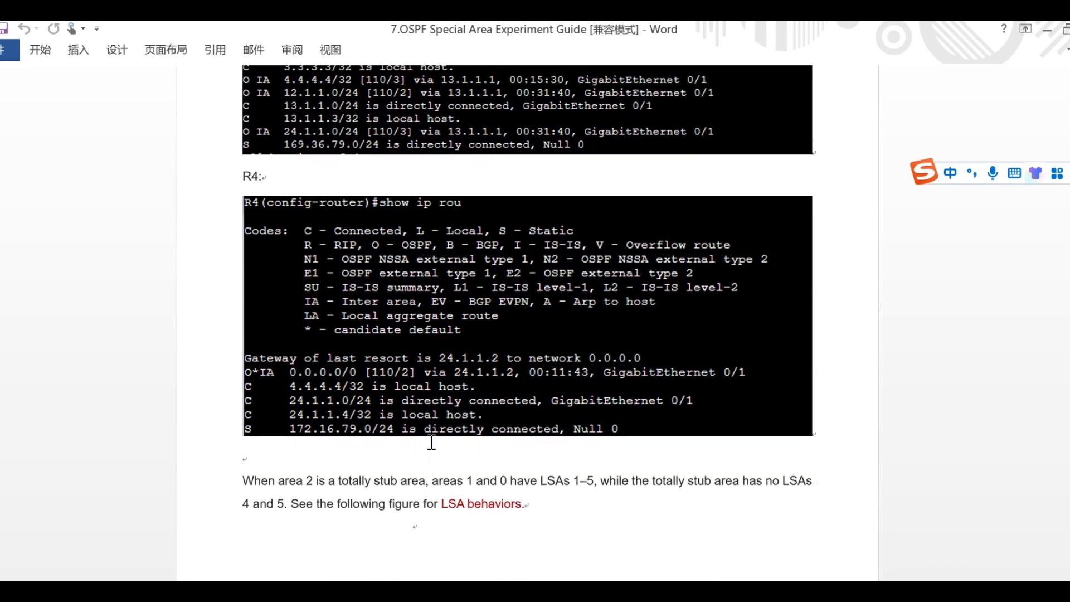
Read the LSA note for the totally stub area and review R1's OSPF link-state database in the guide.
scroll(427, 448, down, 3)
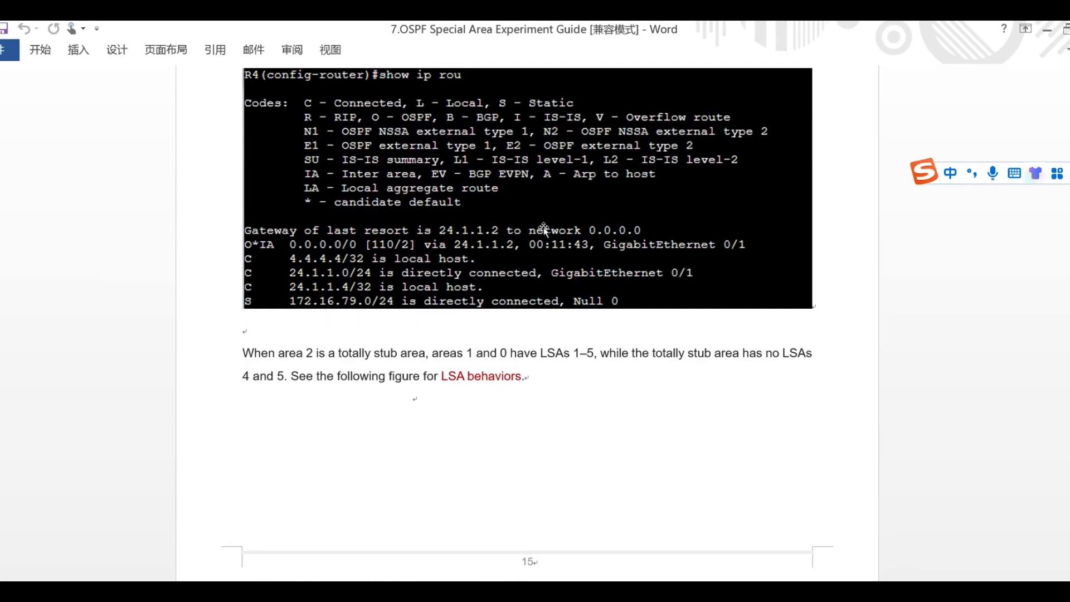
scroll(468, 268, down, 4)
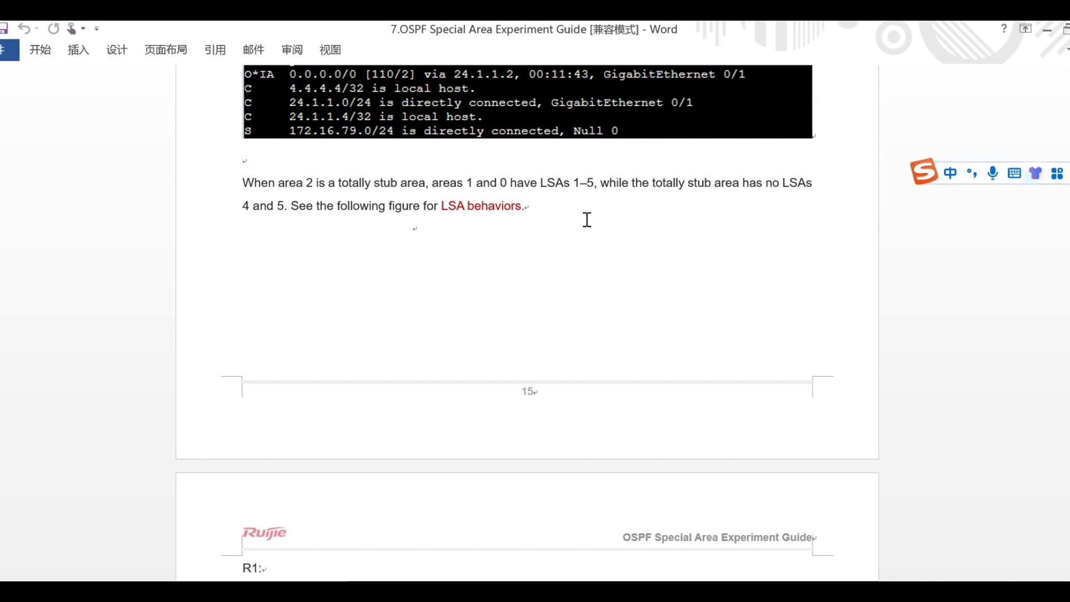
scroll(485, 244, down, 3)
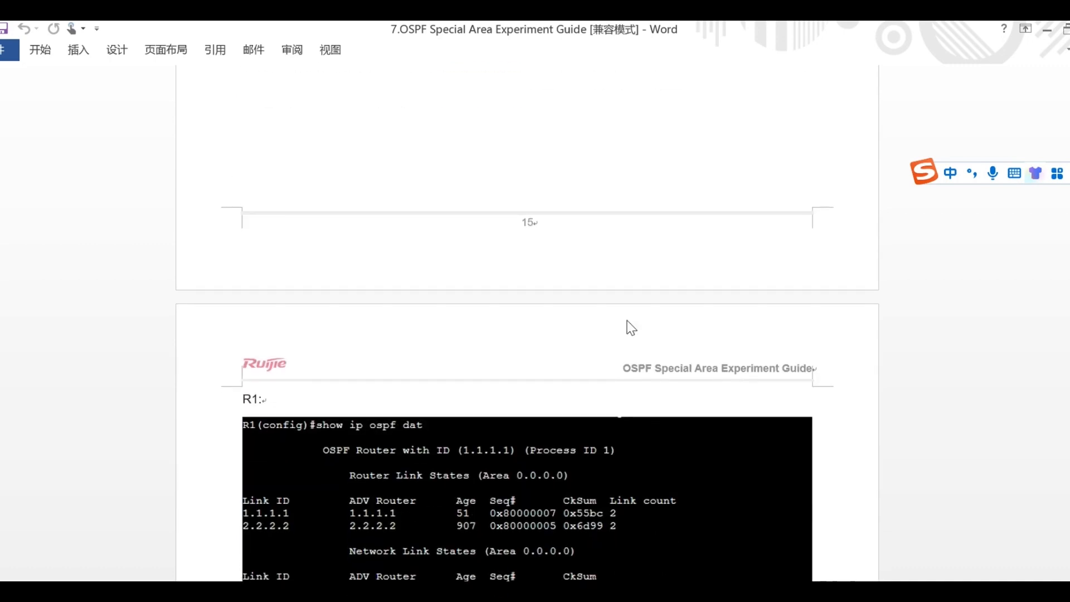
scroll(629, 329, down, 4)
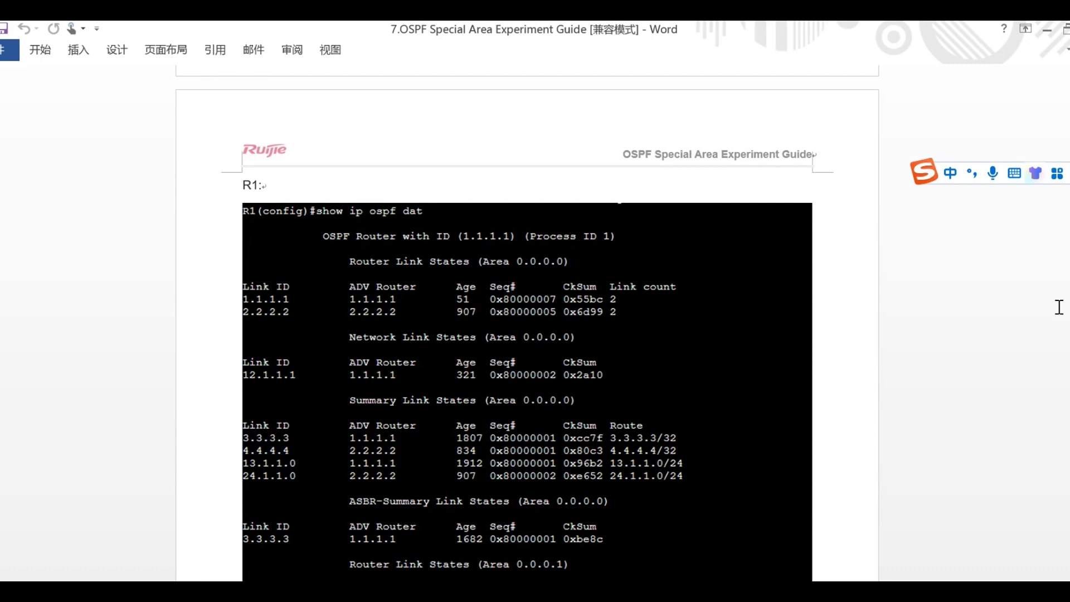
scroll(634, 283, down, 1)
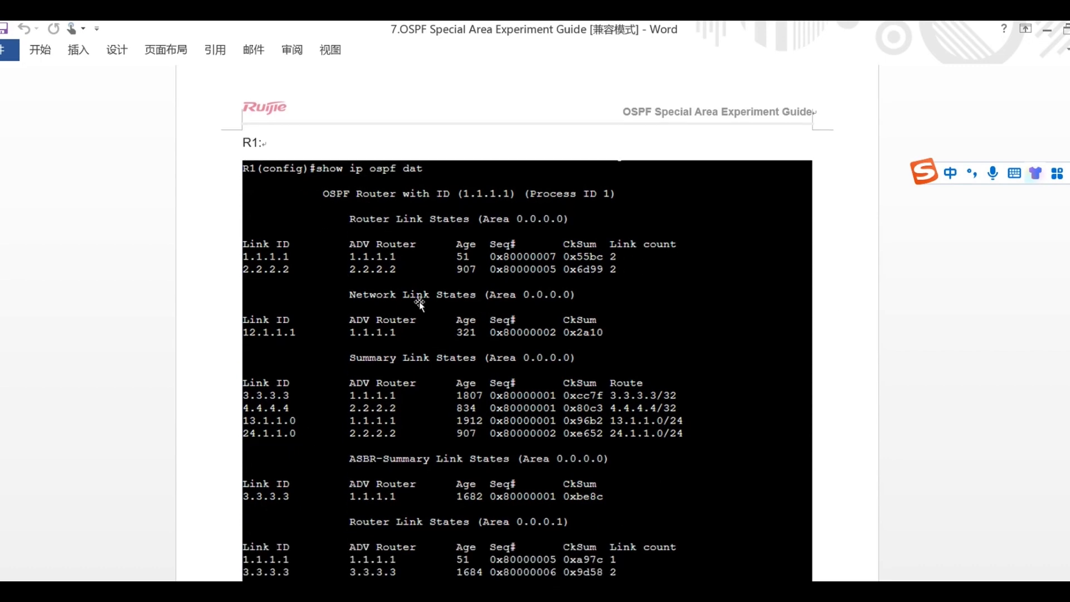
scroll(618, 382, down, 7)
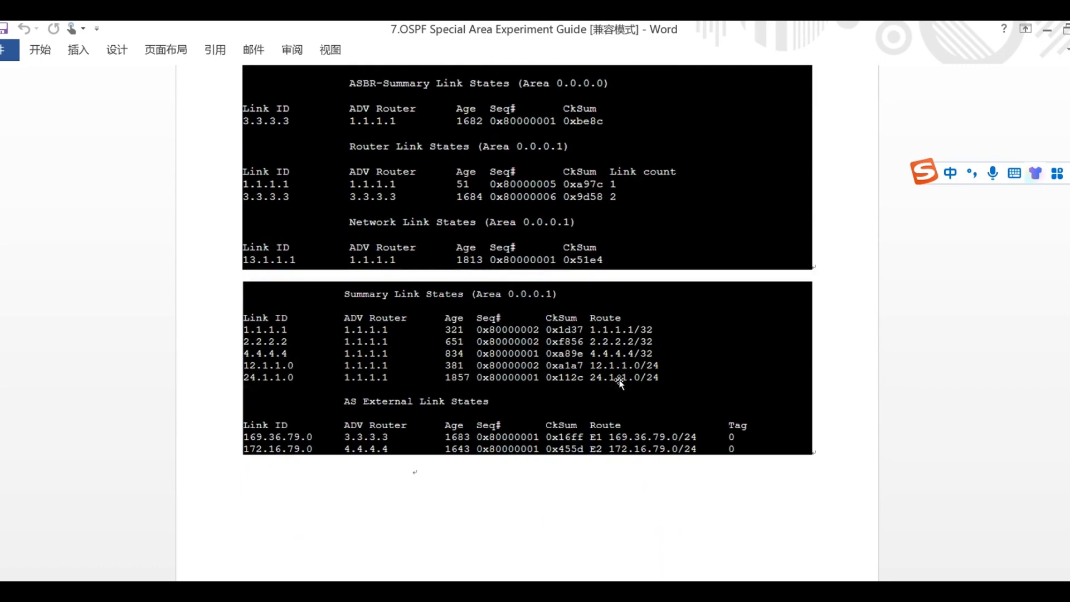
scroll(620, 382, down, 1)
scroll(593, 399, down, 15)
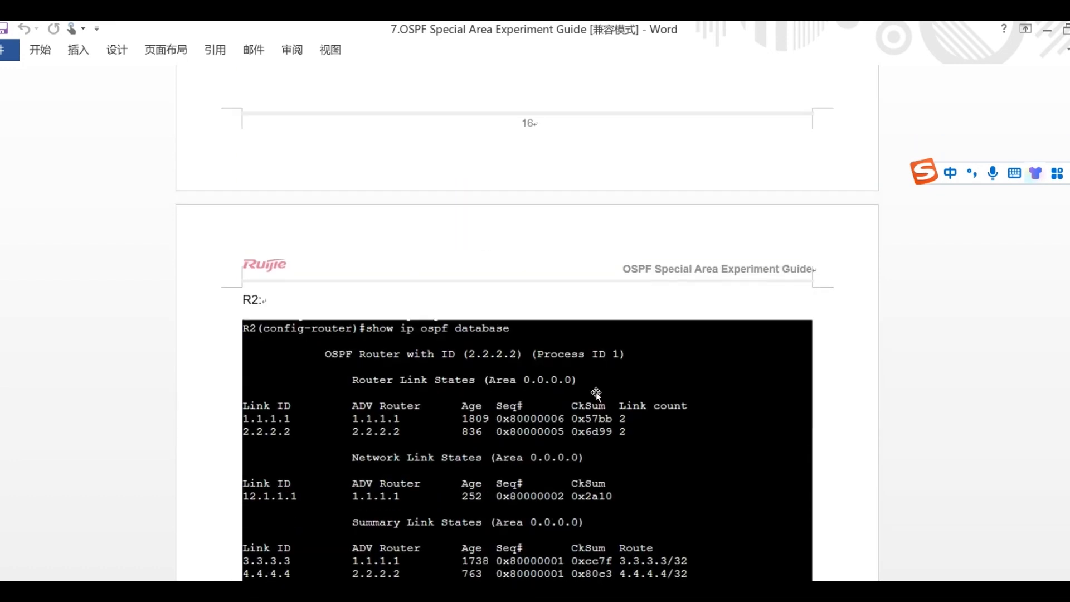
Review the guide's OSPF link-state databases of R2, R3 and R4 for the totally stub area.
scroll(549, 468, down, 15)
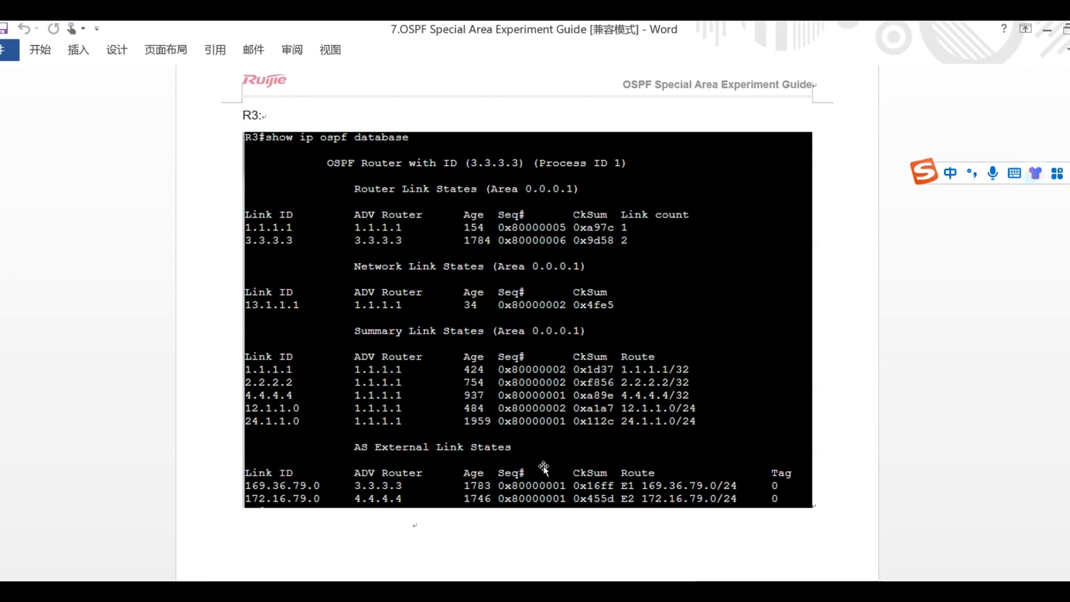
scroll(642, 338, down, 3)
scroll(642, 337, down, 15)
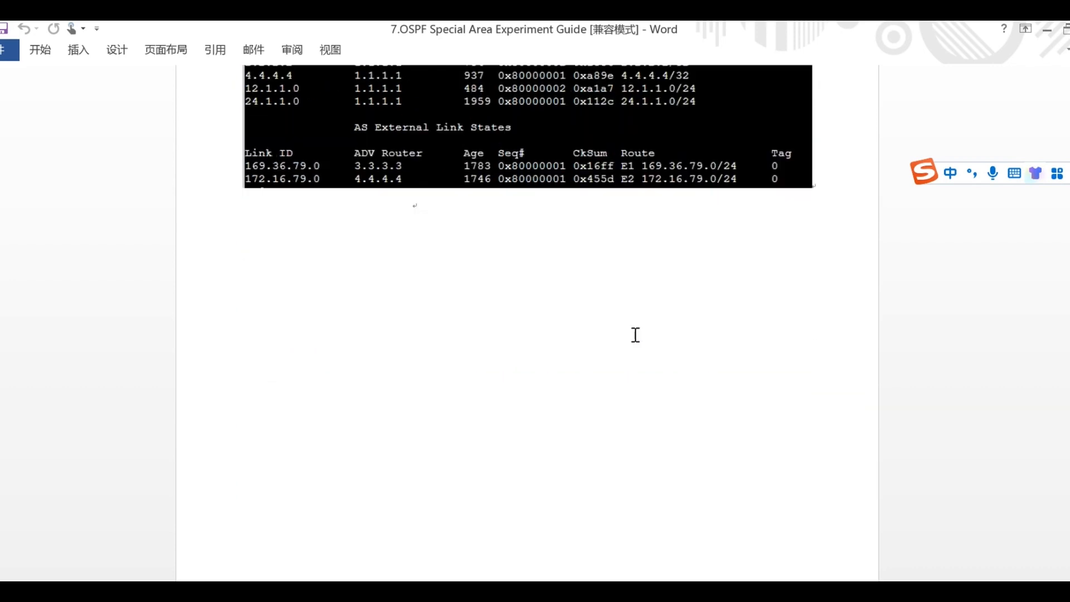
scroll(635, 334, down, 18)
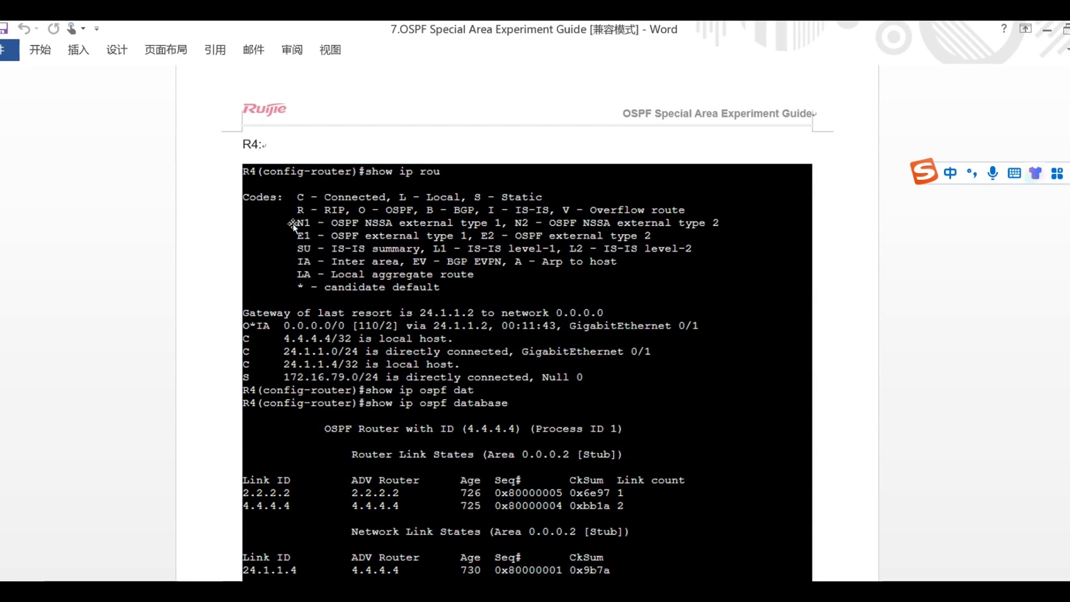
scroll(489, 323, down, 3)
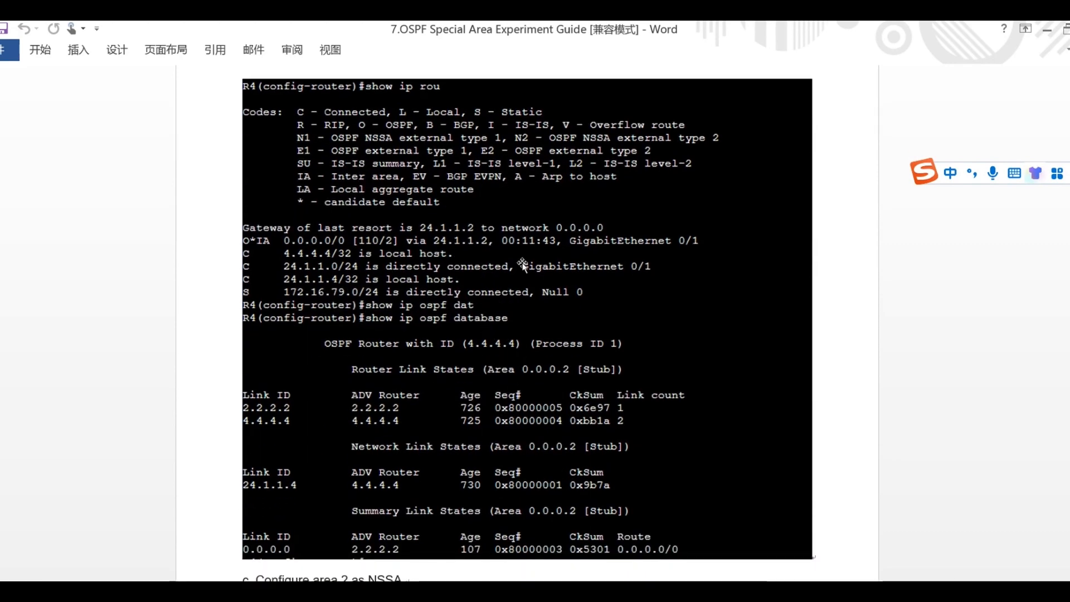
scroll(449, 333, down, 6)
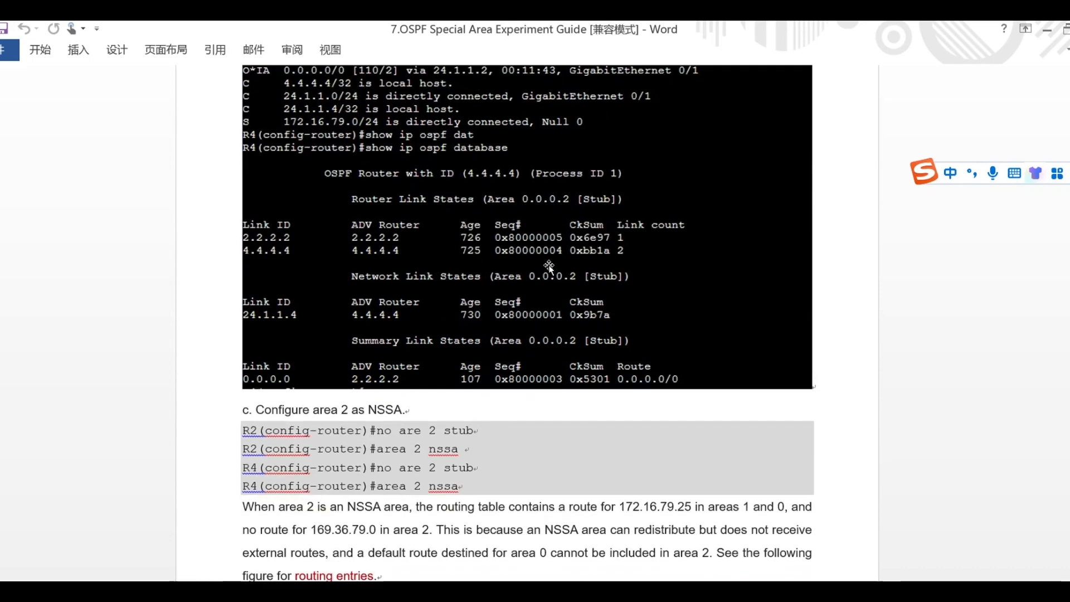
scroll(549, 267, up, 3)
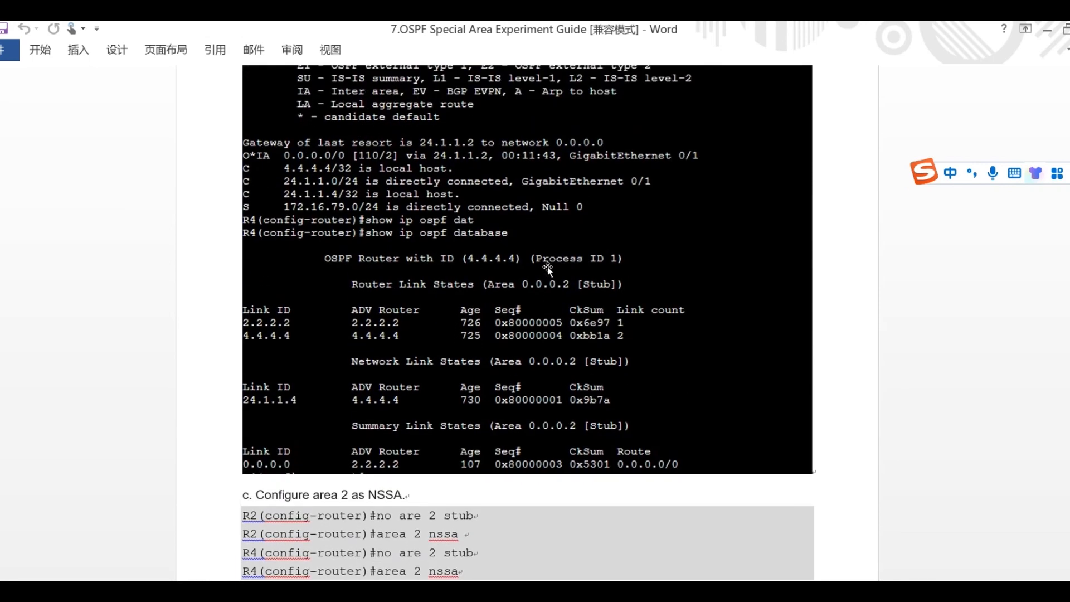
Switch to the GNS3 lab and examine R4's link-state database with show ip ospf database.
click(379, 591)
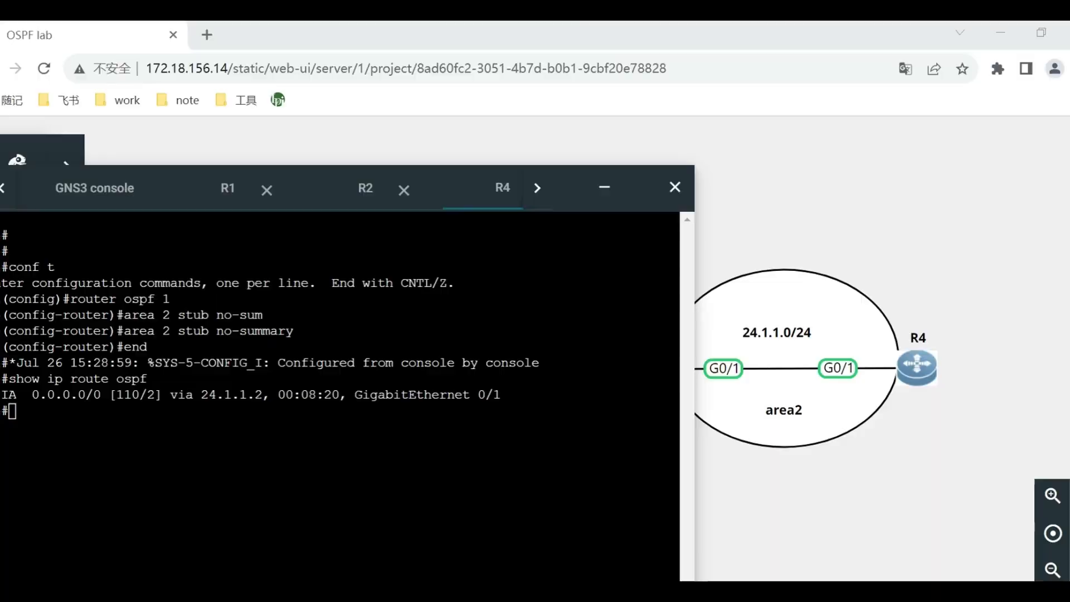
text(show )
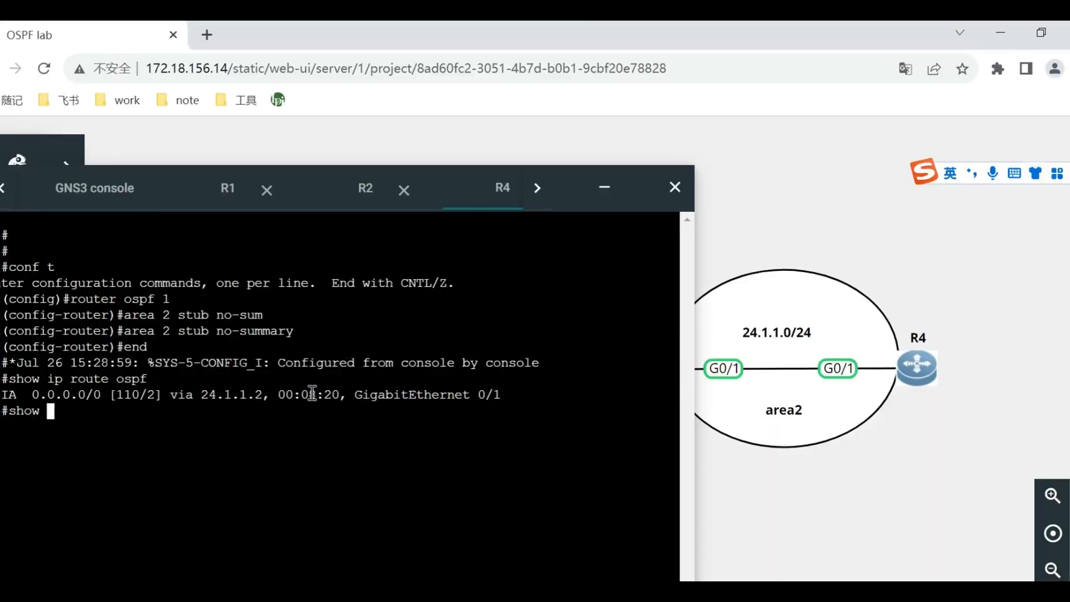
text(ip ospf da)
key(Tab)
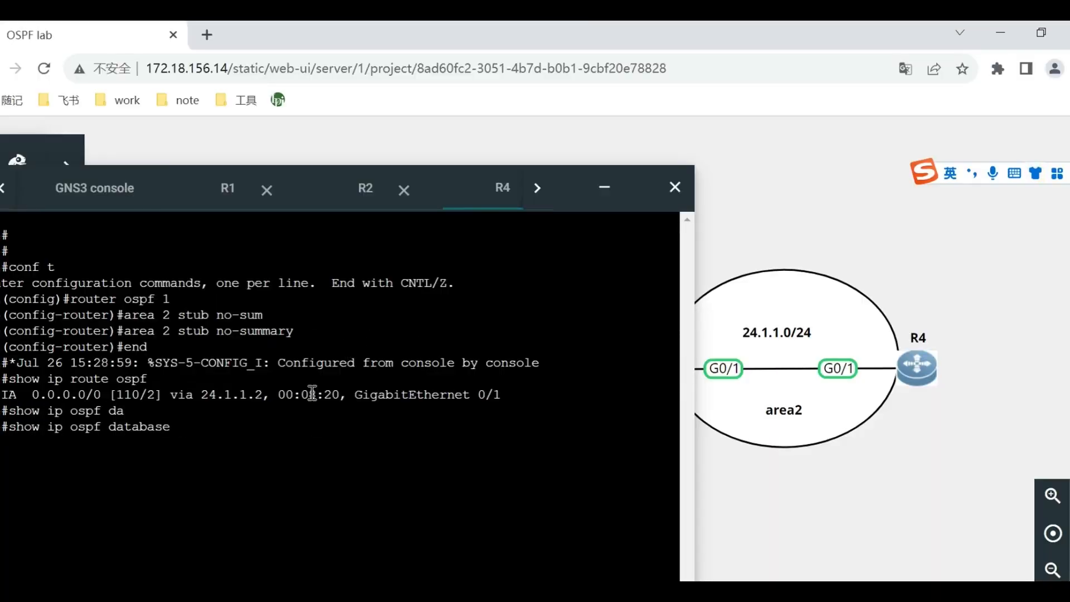
key(Return)
drag(637, 176, 741, 133)
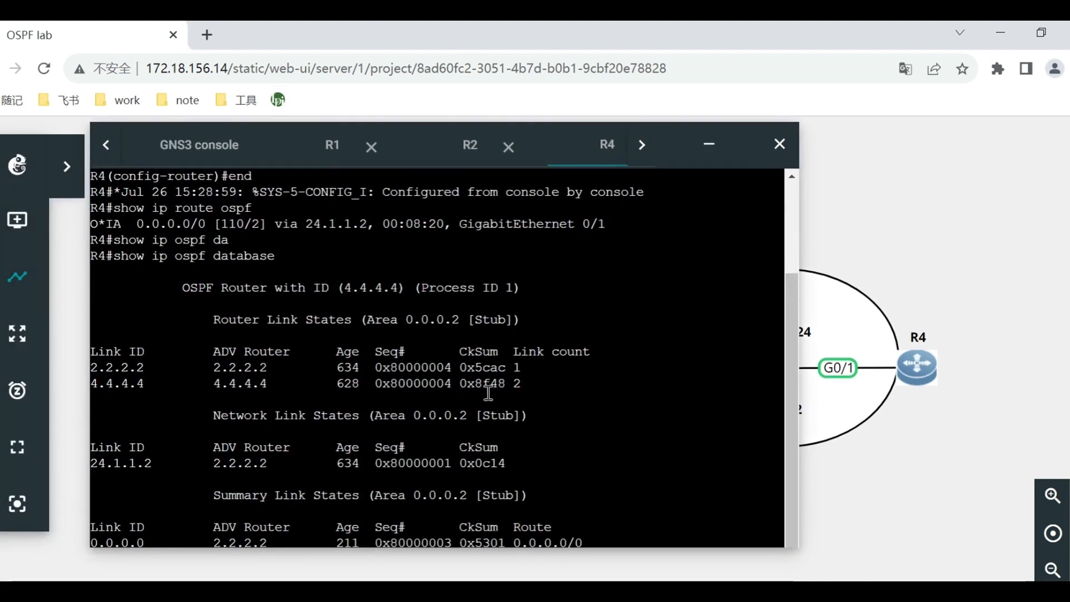
click(384, 366)
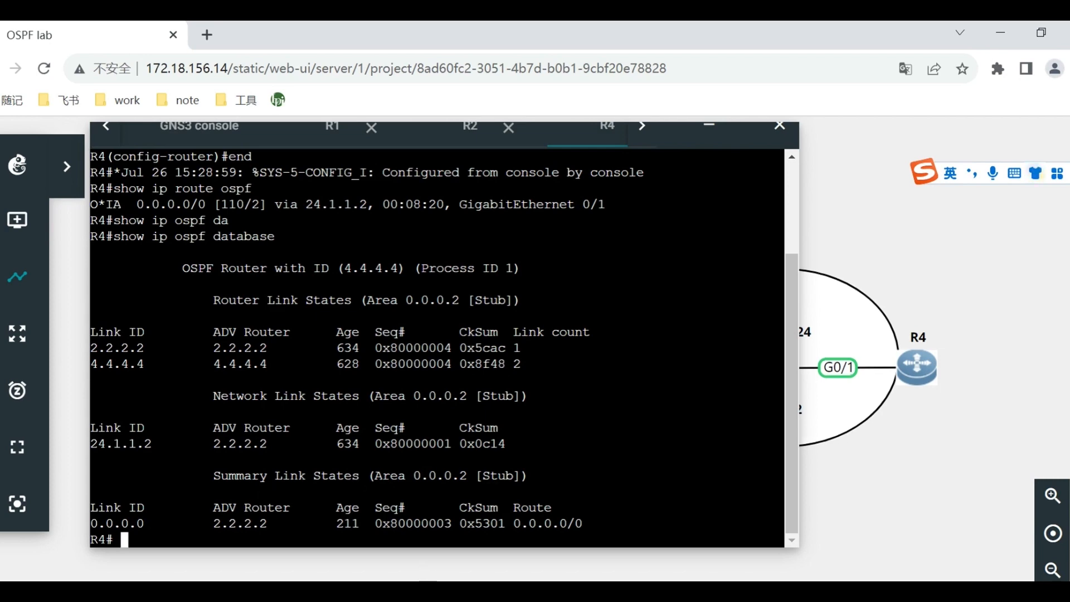
Switch to the Word guide and read the section on configuring area 2 as NSSA.
click(399, 591)
scroll(648, 434, down, 3)
scroll(632, 420, down, 1)
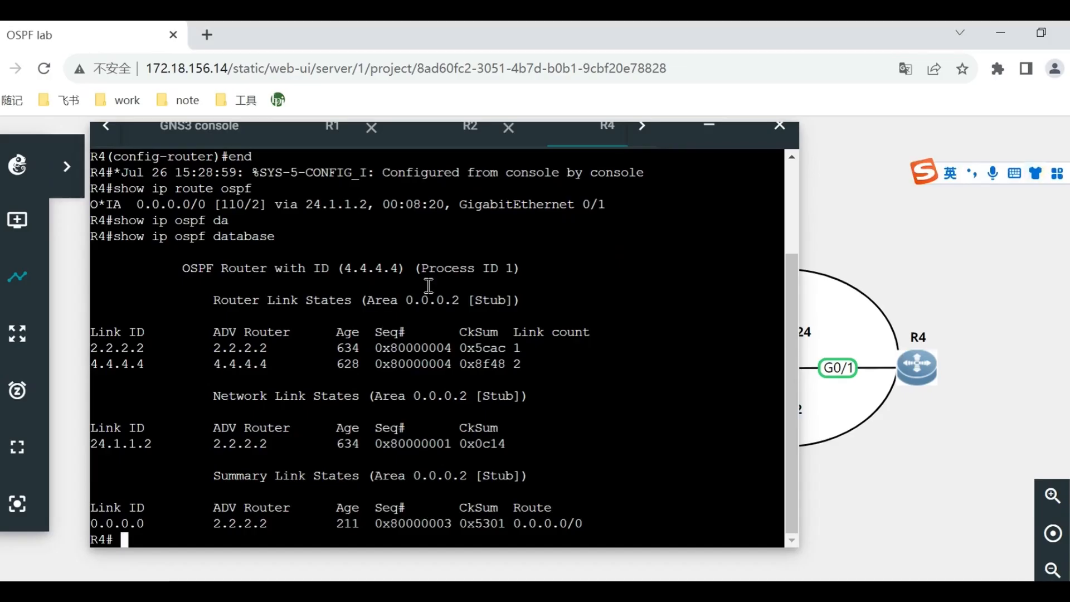
Return to the GNS3 lab and remove the stub setting on R2 with no area 2 stub.
click(446, 140)
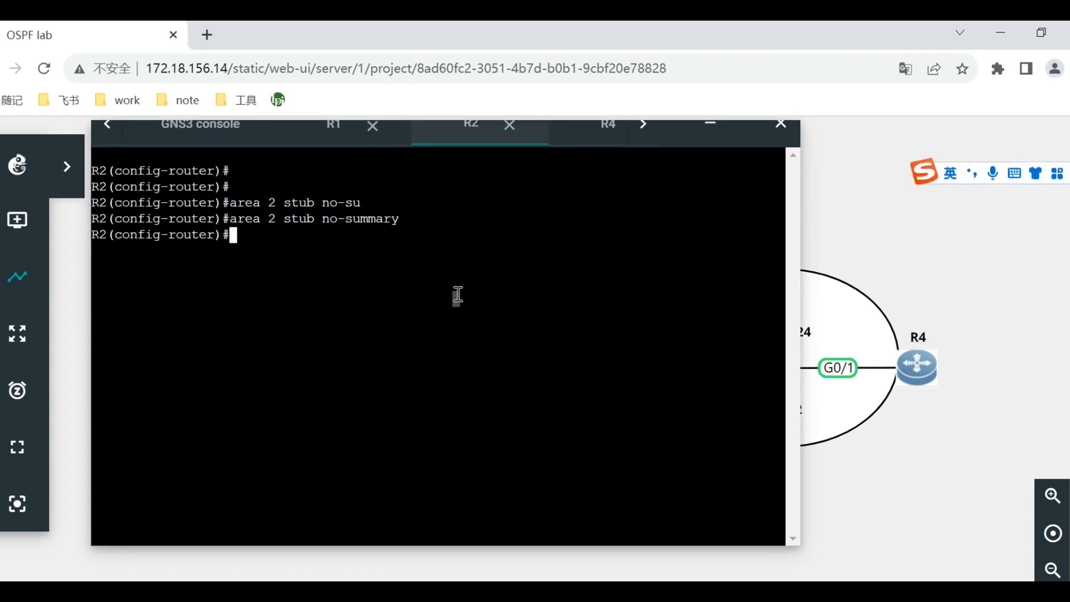
key(Return)
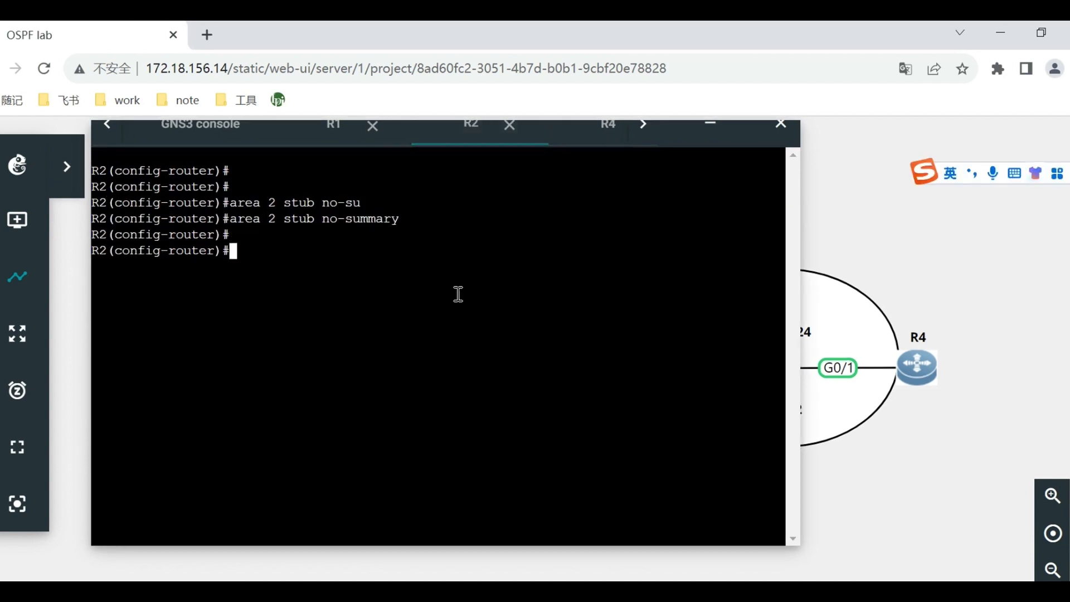
text(no area 2 stub)
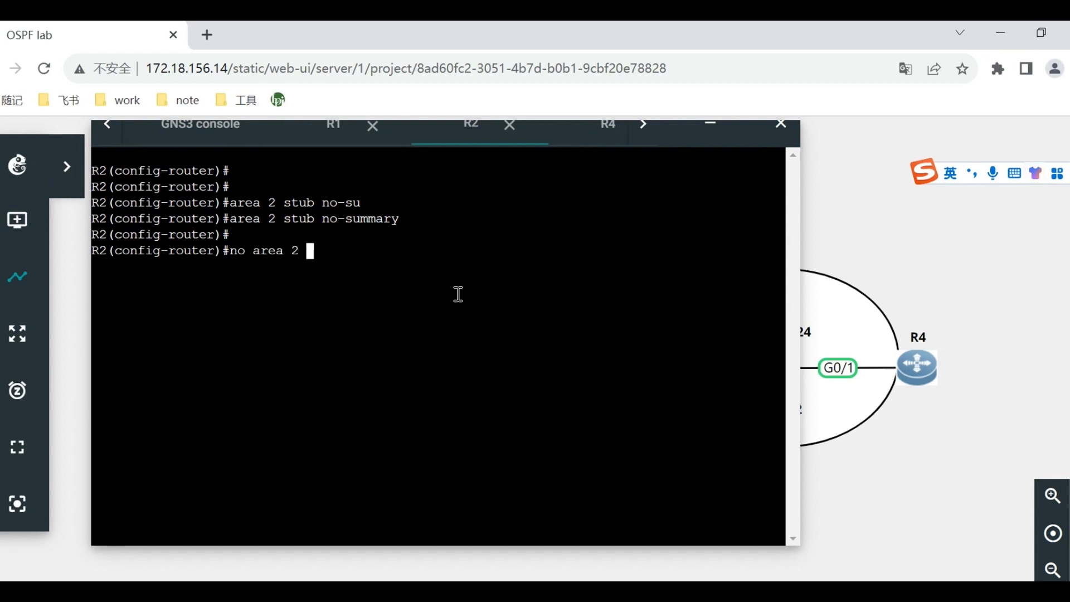
key(Return)
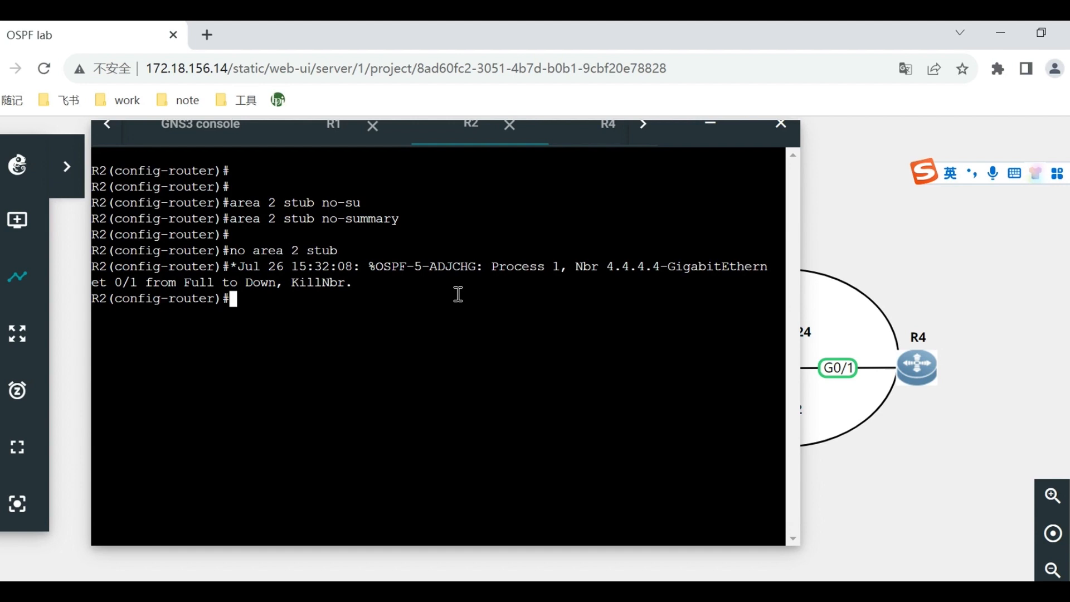
Enter the configuration of OSPF process 1 on R4 with conf t and router ospf 1.
click(581, 142)
key(Return)
key(Return)
text(conf t)
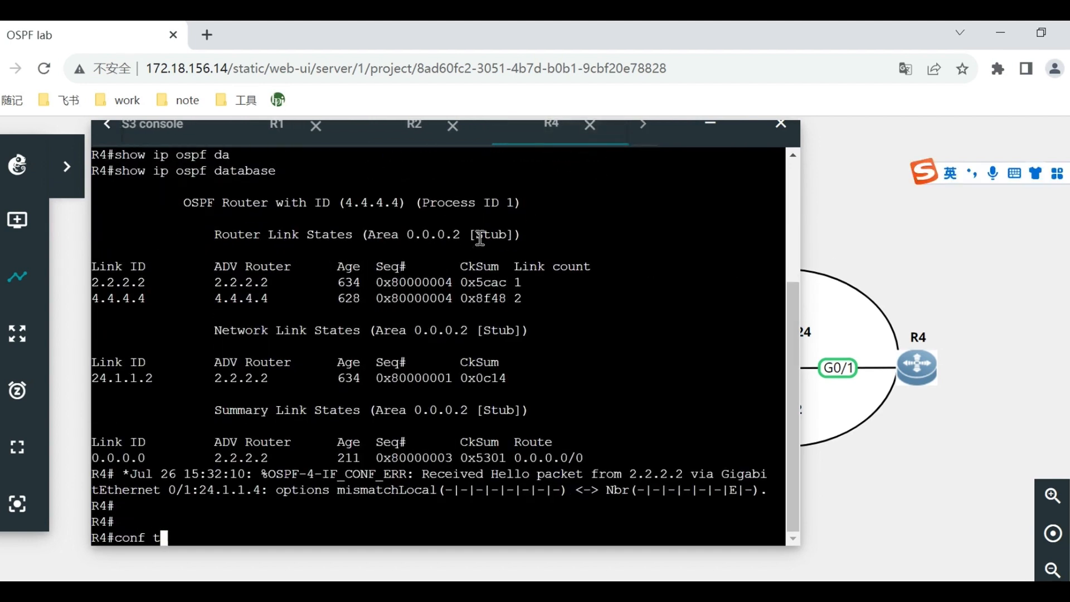
key(Return)
text(router)
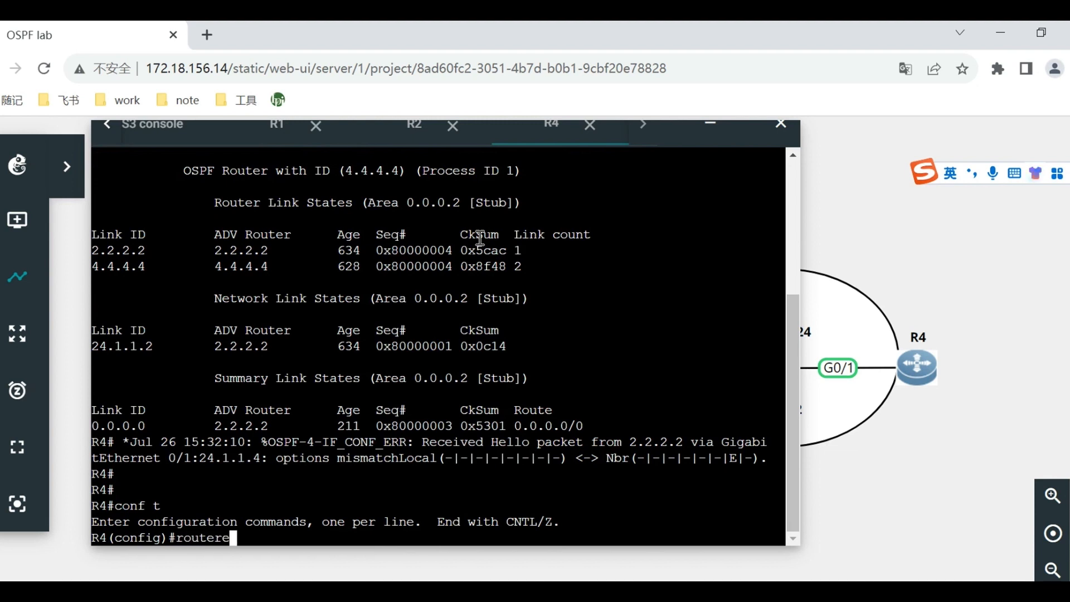
text( ospf 1)
key(Return)
Remove the stub setting of area 2 on R4 with no area 2 stub.
text(no area 2 stunb)
key(Return)
key(Up)
key(BackSpace)
key(BackSpace)
text(b)
key(Return)
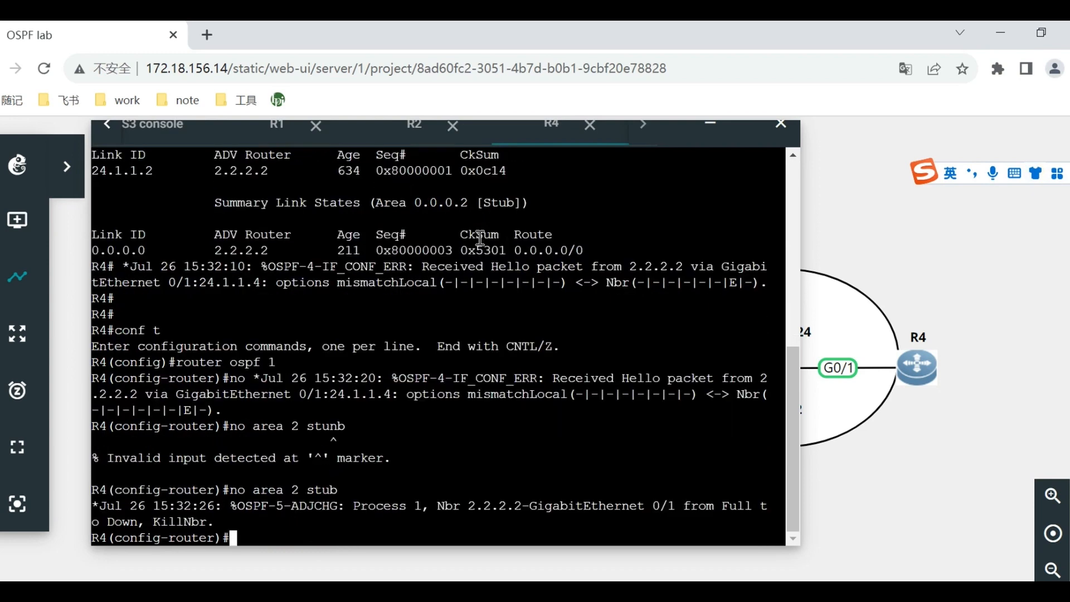
Configure area 2 as an NSSA on R2 with area 2 nssa.
click(416, 137)
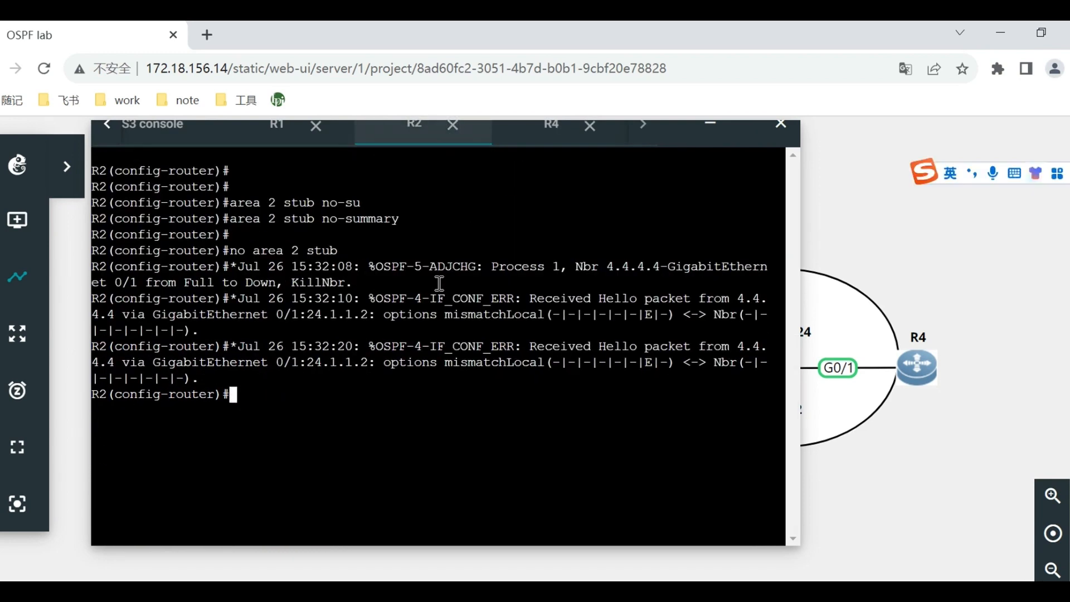
text(area )
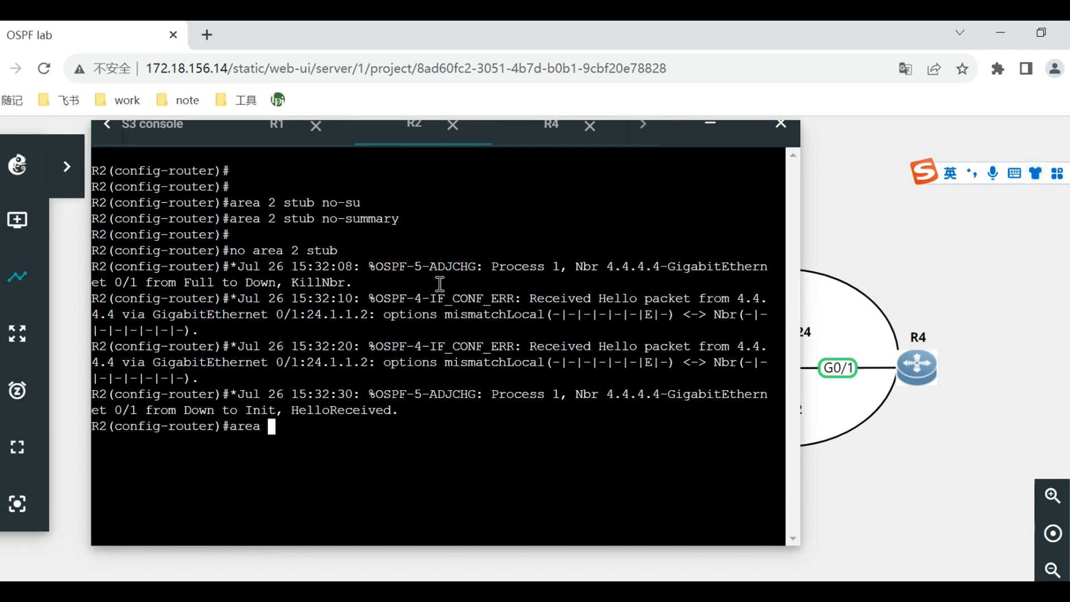
text(2 nass)
key(BackSpace)
key(BackSpace)
key(BackSpace)
text(ssa)
key(Return)
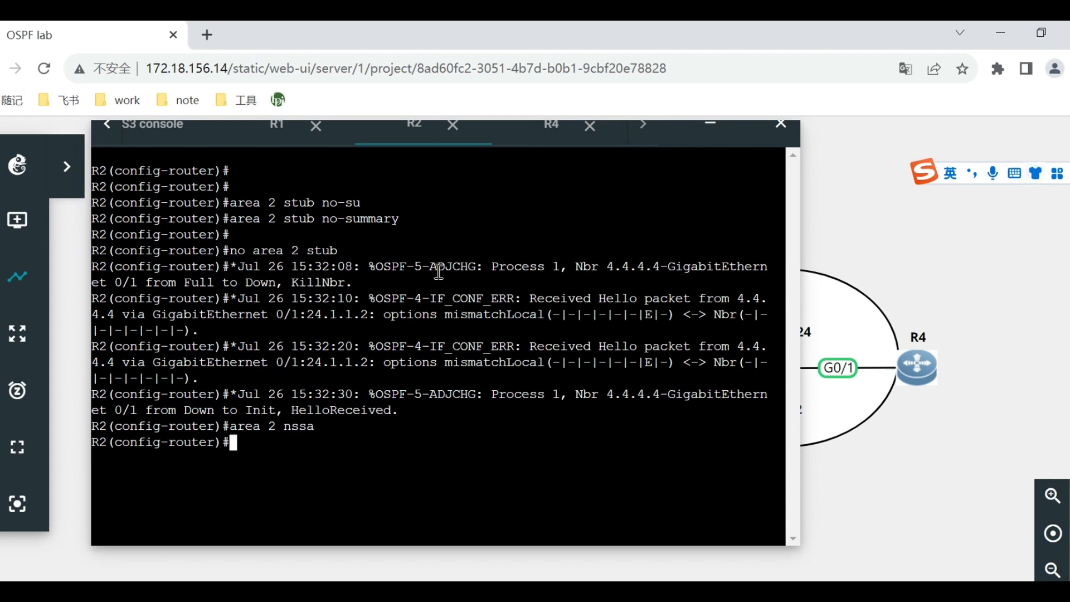
Configure area 2 as an NSSA on R4 with area 2 nssa.
click(529, 137)
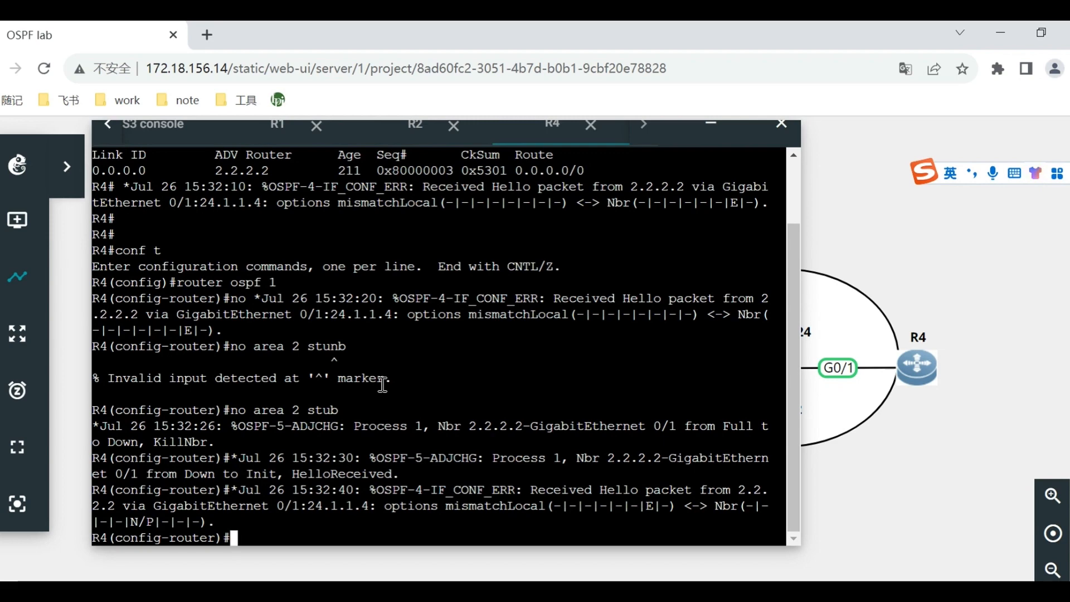
text(arear)
key(BackSpace)
text(2 s)
key(BackSpace)
text(nssa)
key(Return)
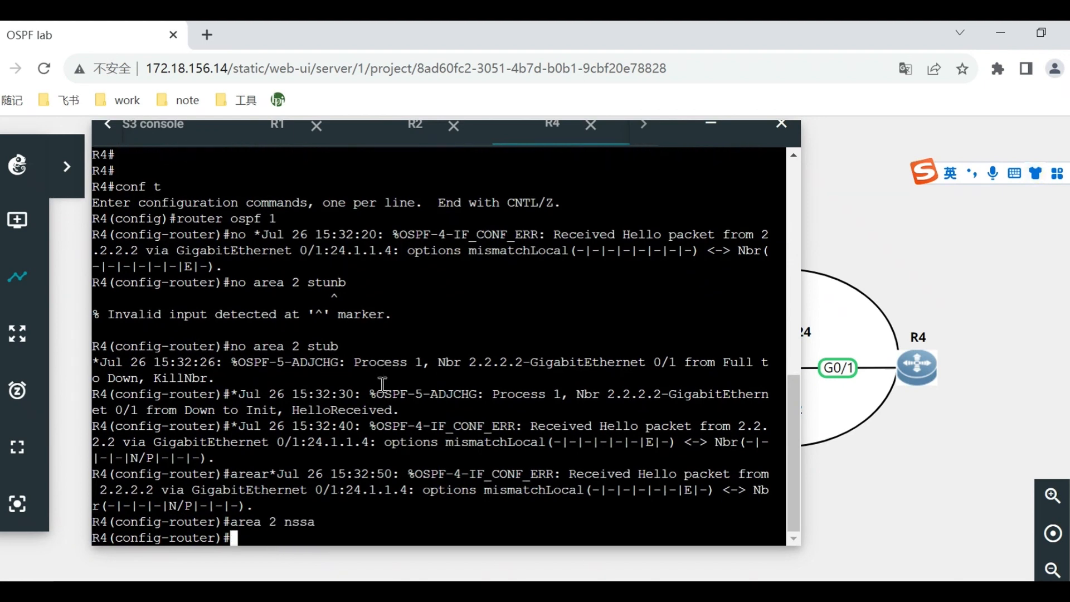
key(Return)
Leave configuration mode on R4 and list its OSPF neighbors with show ip ospf nei.
text(end)
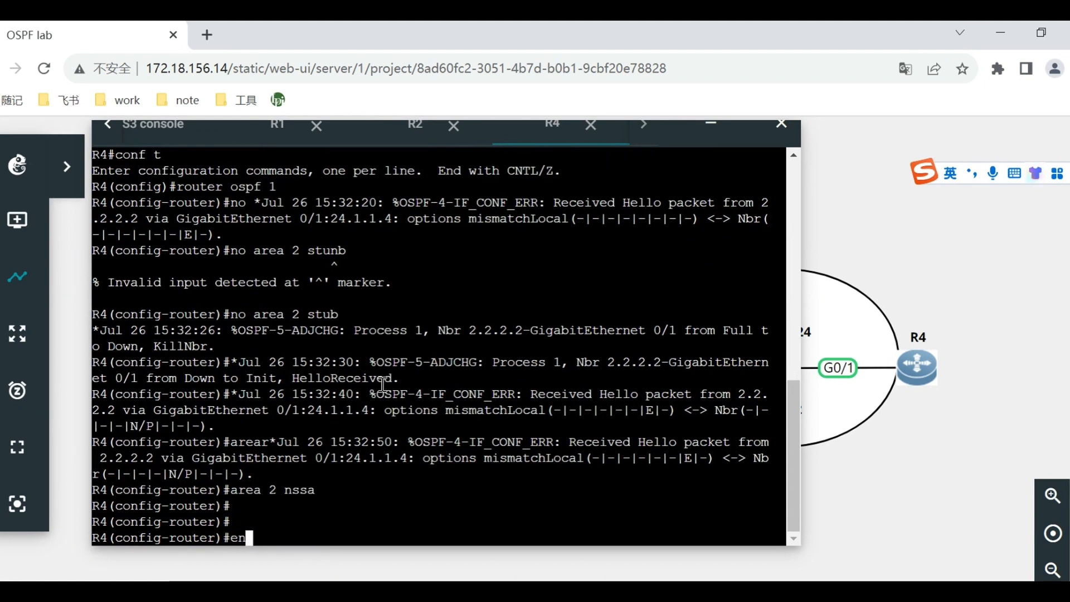
key(Return)
text(show ip ospf nei)
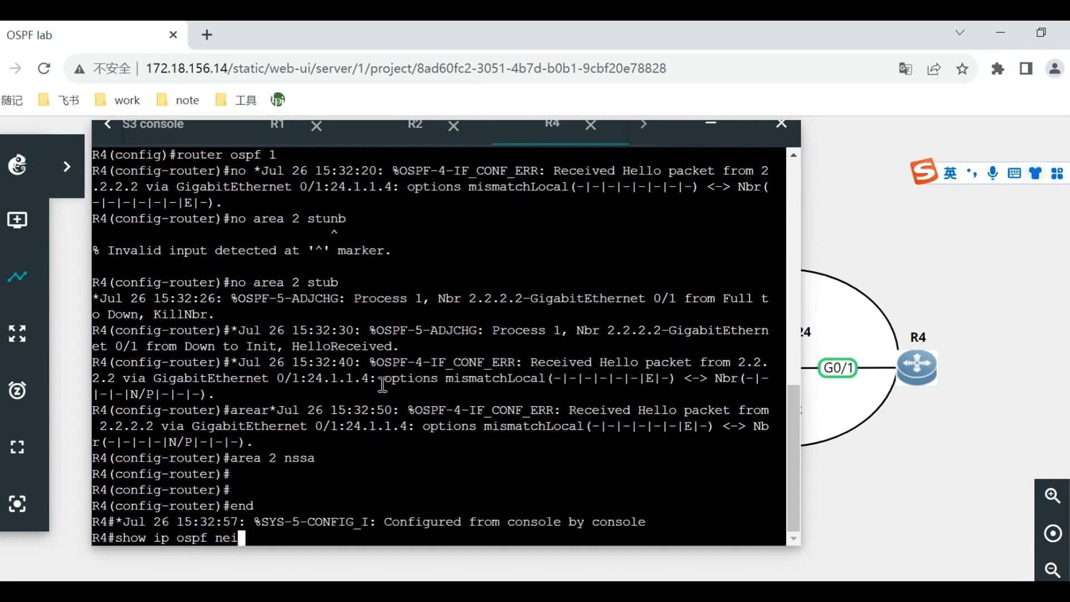
key(Return)
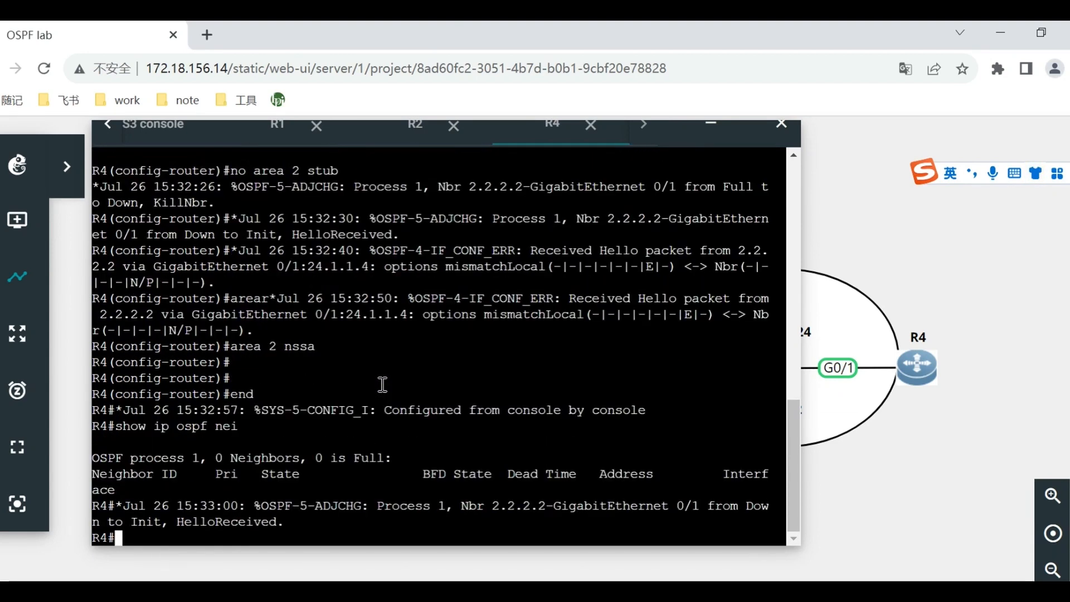
Repeat show ip ospf nei on R4 to monitor the state of its adjacency with R2.
key(Up)
key(Return)
key(Up)
key(Return)
key(Up)
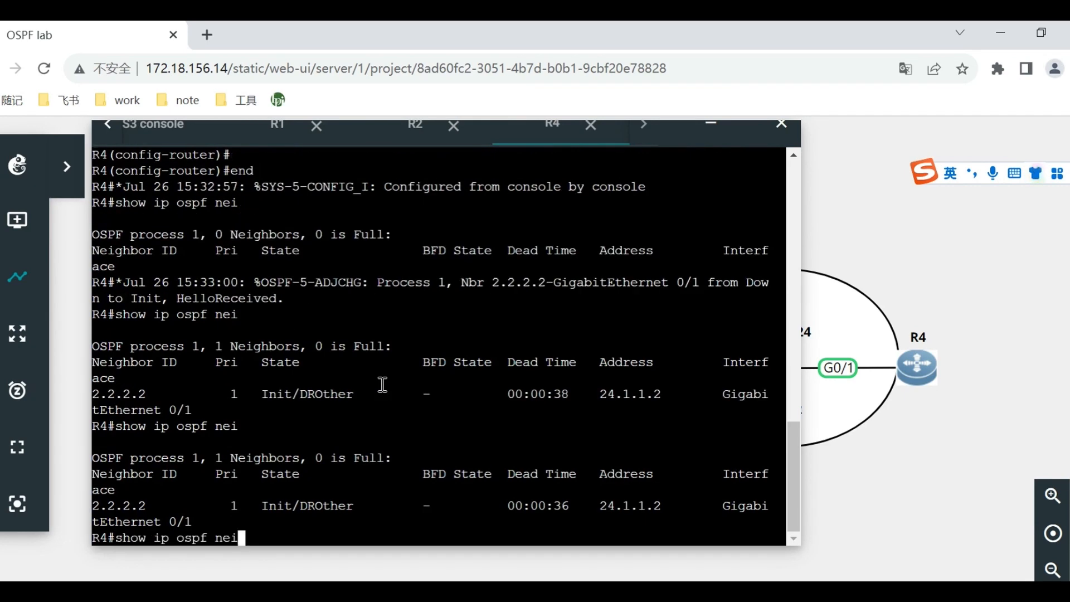
key(Return)
key(Up)
key(Return)
key(Up)
key(Return)
key(Up)
key(Return)
key(Up)
key(Return)
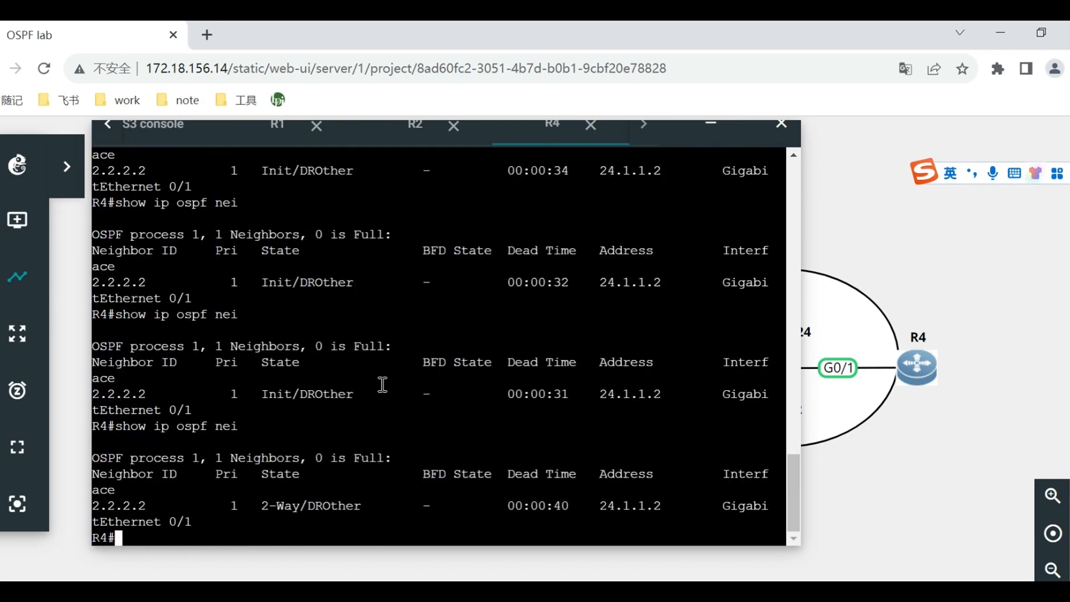
key(Up)
key(Return)
key(Up)
key(Return)
key(Up)
key(Return)
key(Up)
key(Return)
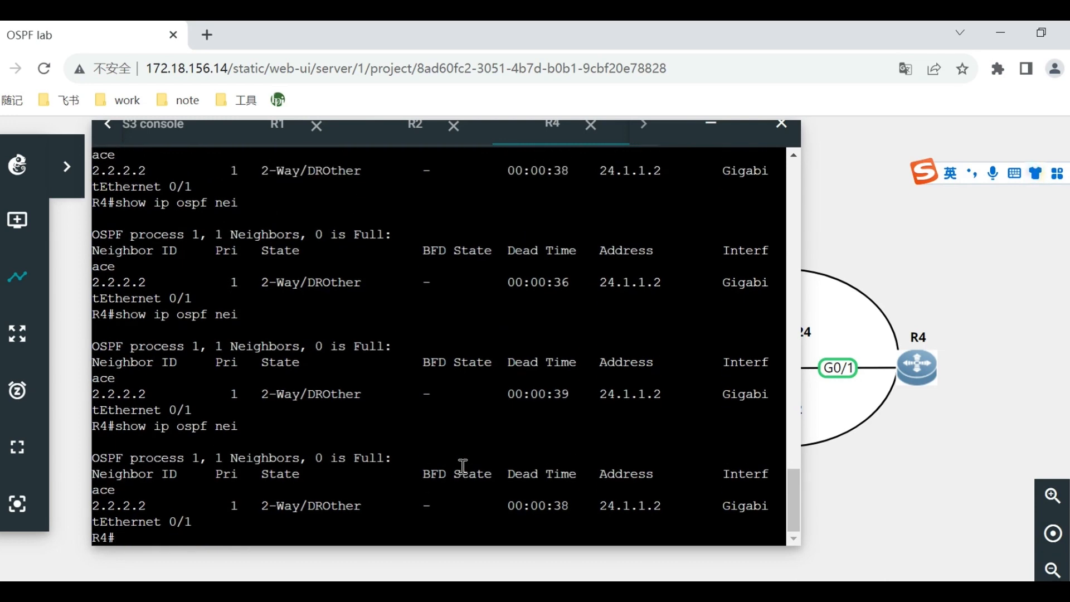
key(Up)
key(Return)
Leave configuration mode on R2 and check its OSPF neighbors with show ip ospf nei.
click(387, 134)
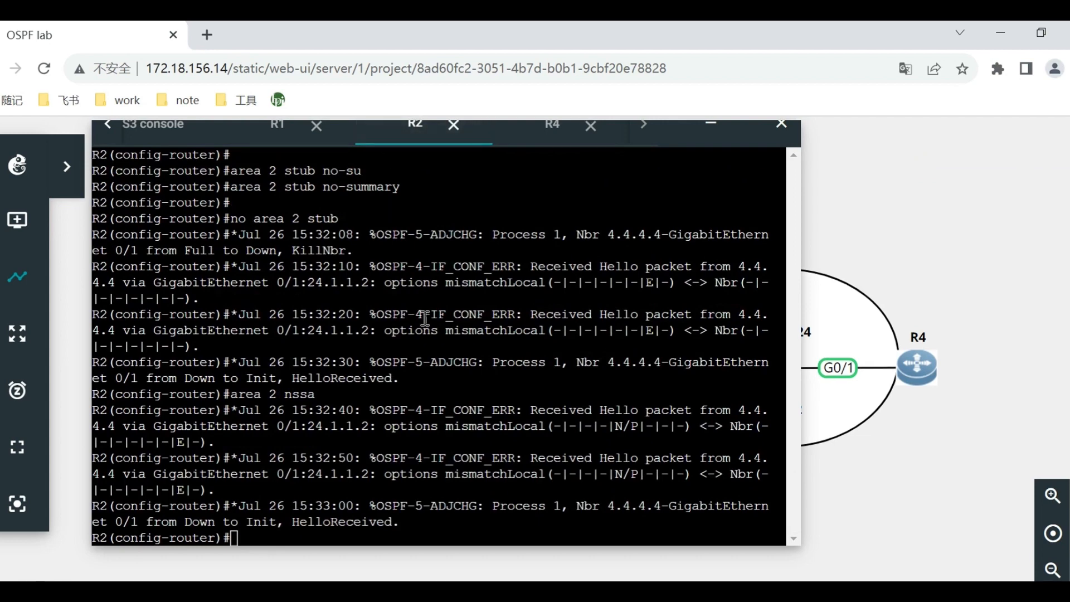
click(409, 365)
text(end)
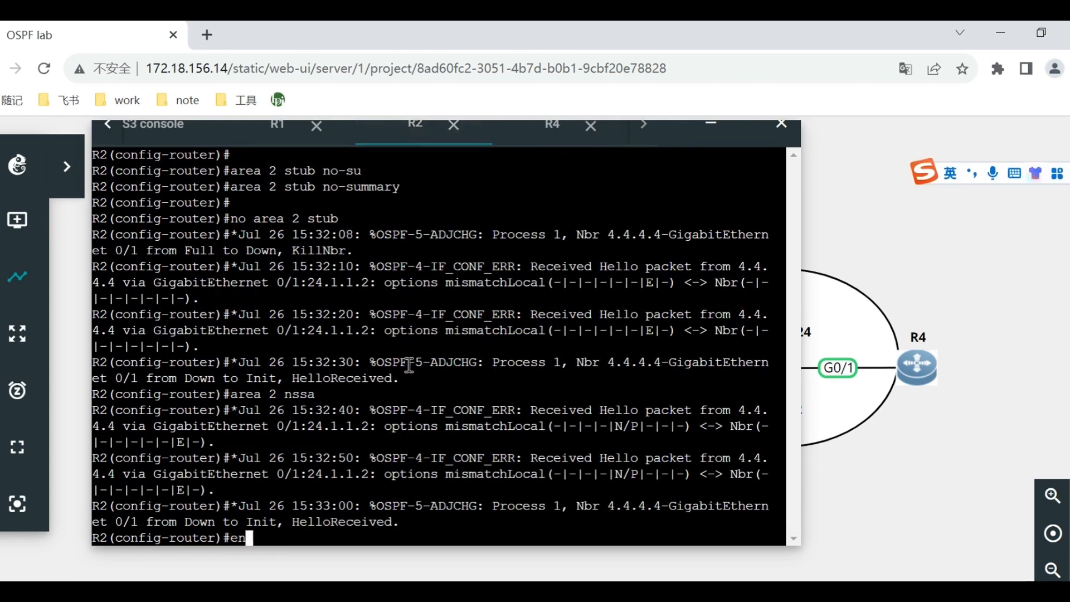
key(Return)
text(swi\)
key(BackSpace)
key(BackSpace)
key(BackSpace)
key(BackSpace)
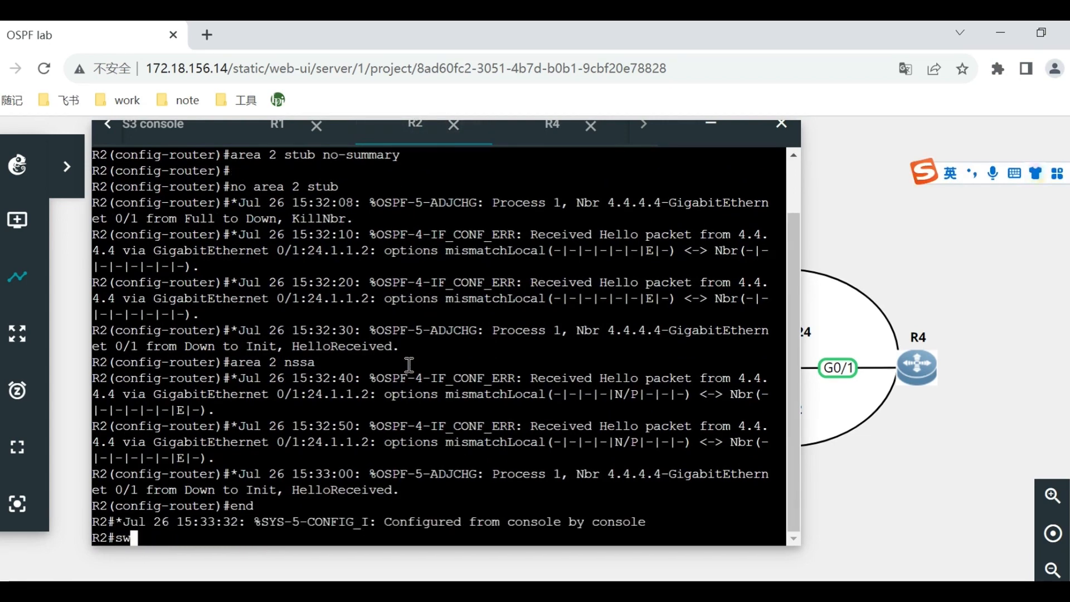
text(show ip ospf nei)
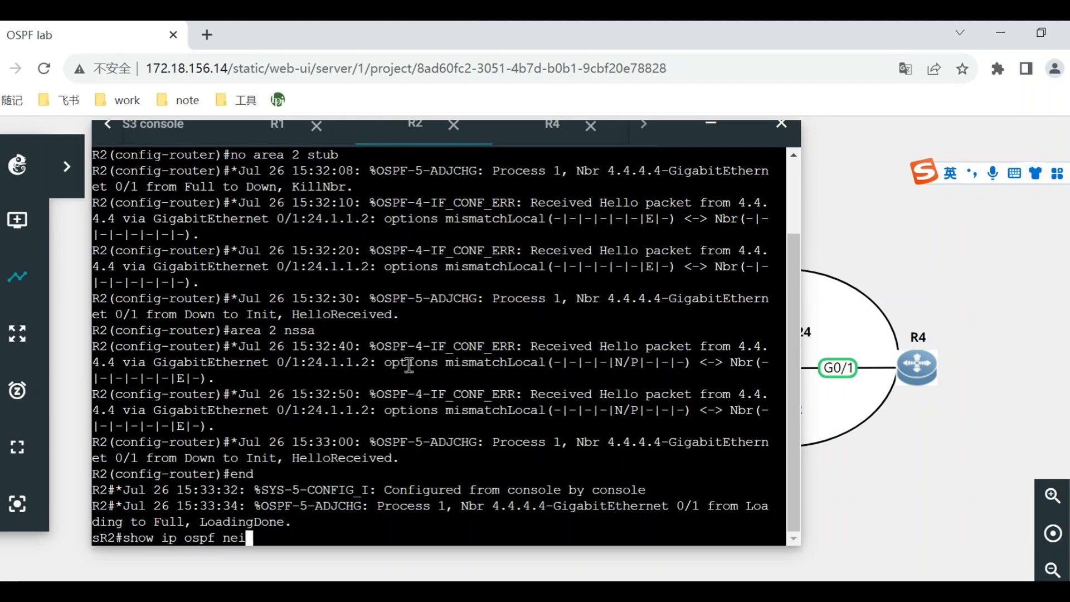
key(Return)
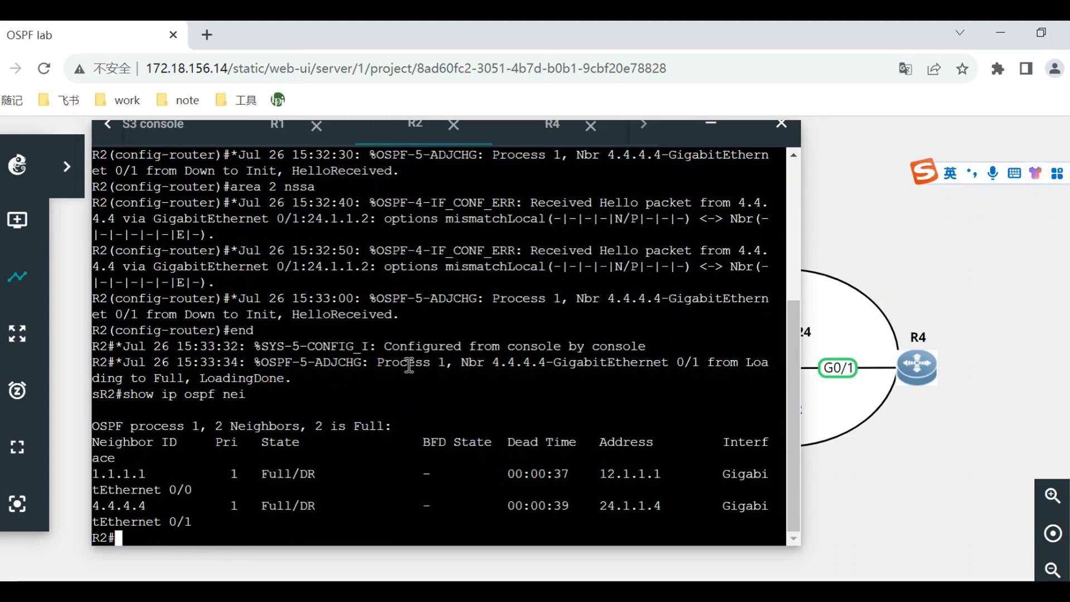
Return to R4's console and recheck its OSPF adjacency with R2 using show ip ospf nei.
click(532, 137)
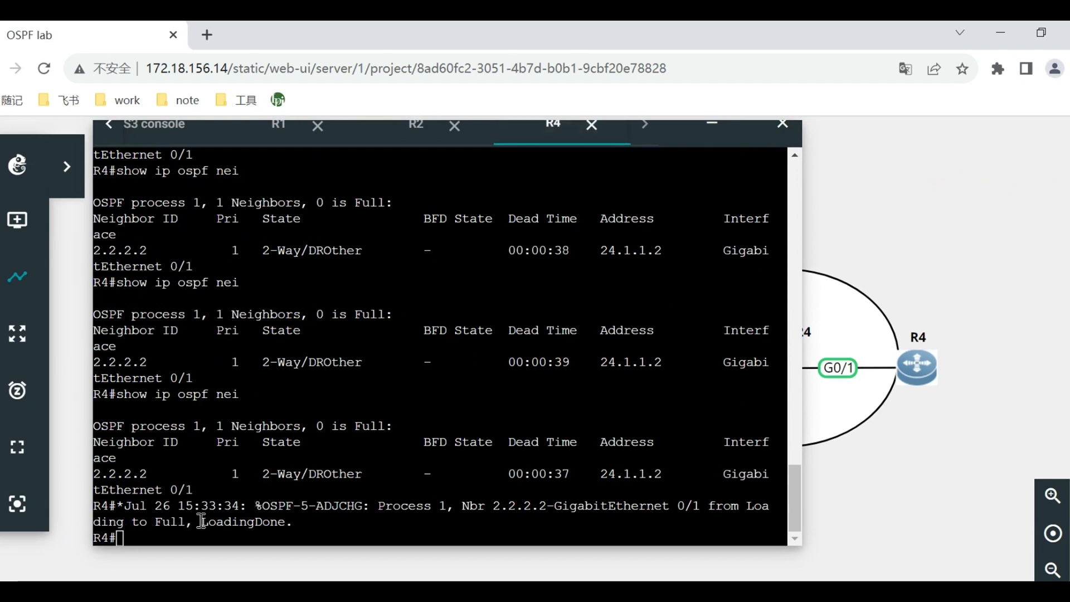
drag(156, 524, 186, 525)
click(245, 517)
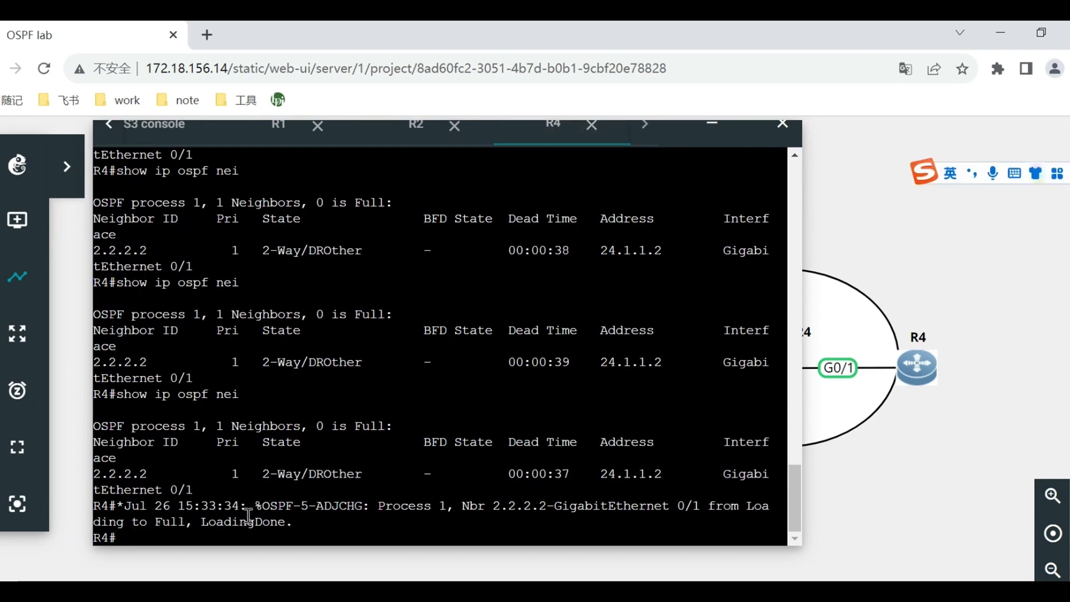
text(show ip ospf nie)
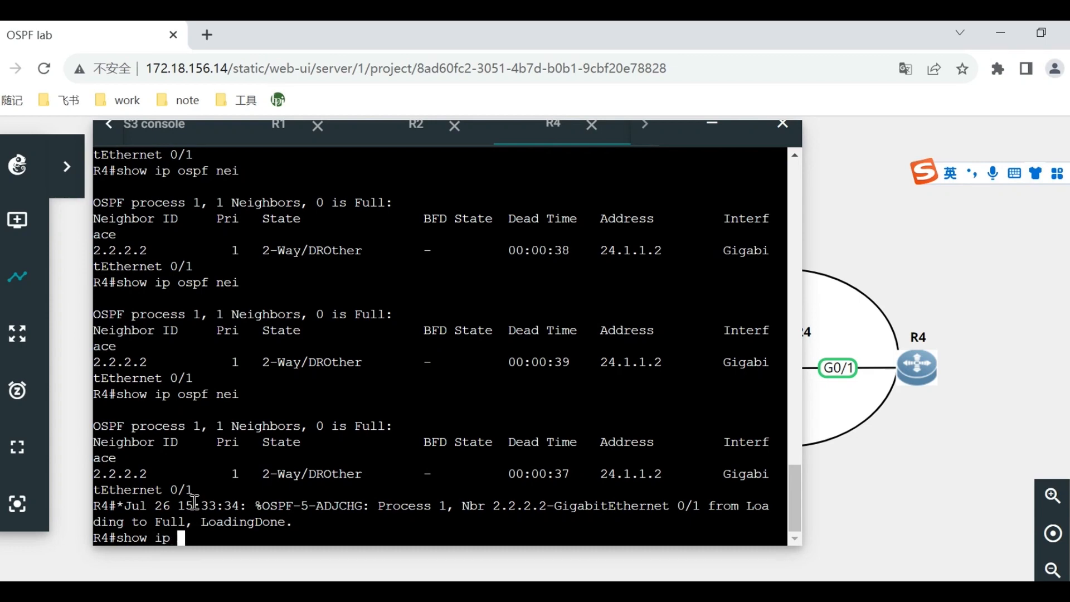
key(Return)
key(Up)
key(BackSpace)
key(BackSpace)
text(ei)
key(Return)
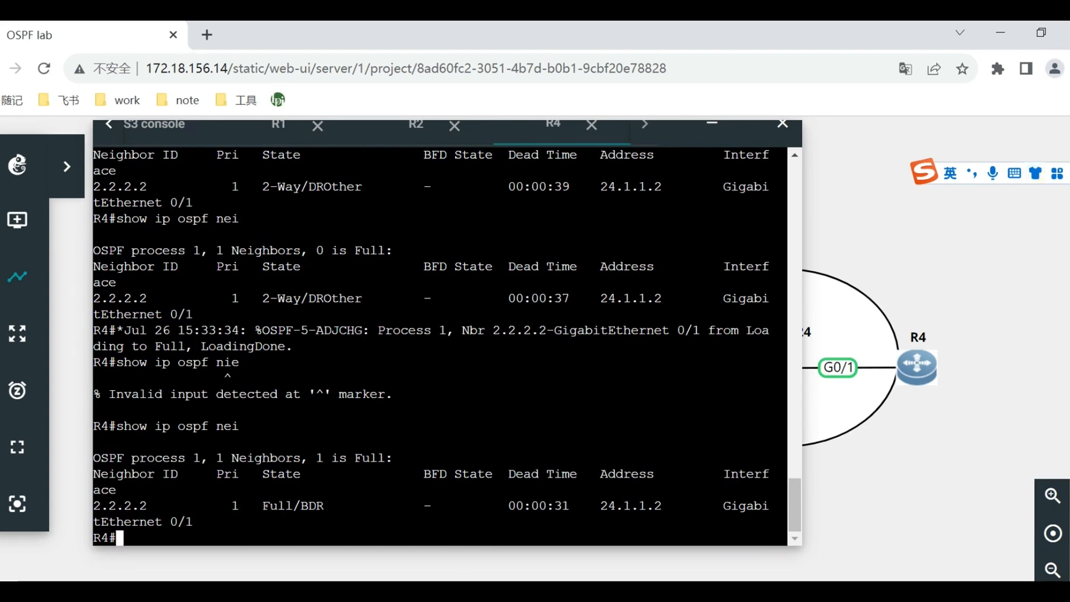
Switch to the OSPF Special Area Experiment Guide in Word and view the section on configuring area 2 as NSSA.
click(409, 591)
scroll(567, 388, down, 3)
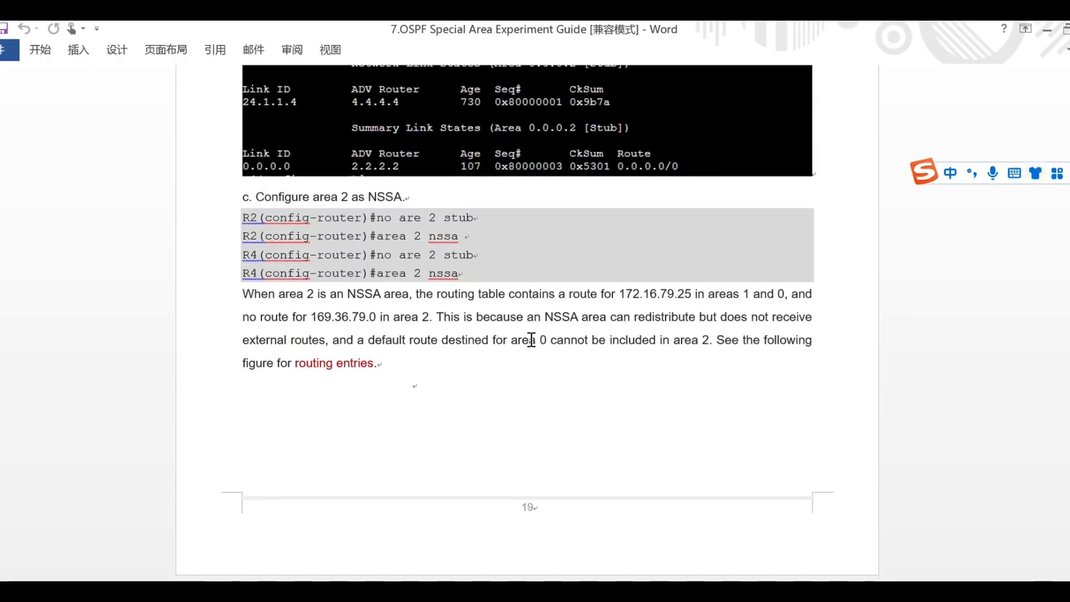
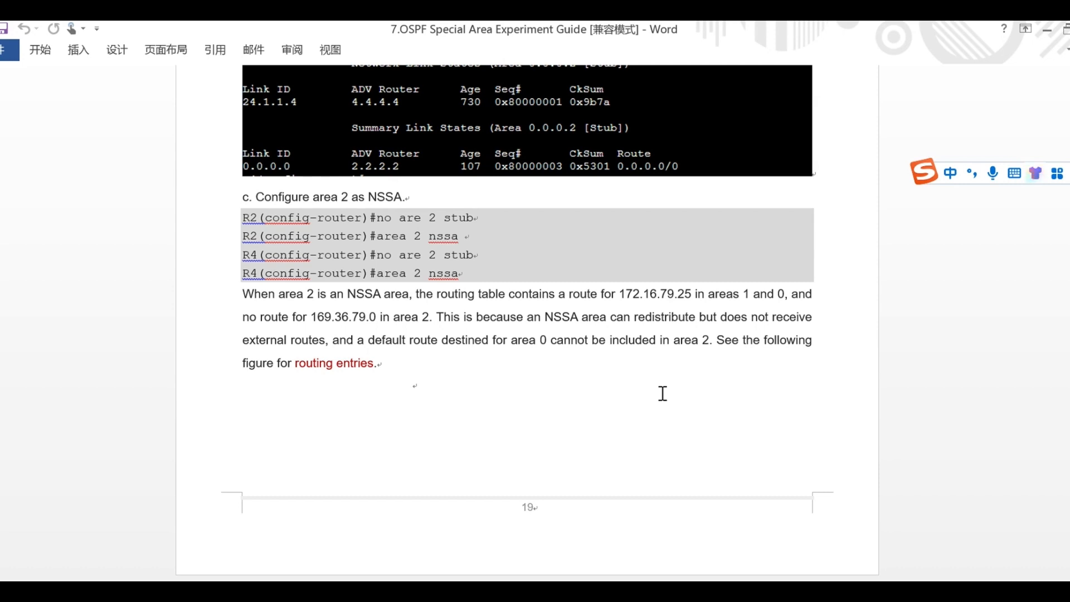
Read the guide's expected show ip route output for R1 to R4 with area 2 as NSSA.
scroll(663, 393, down, 15)
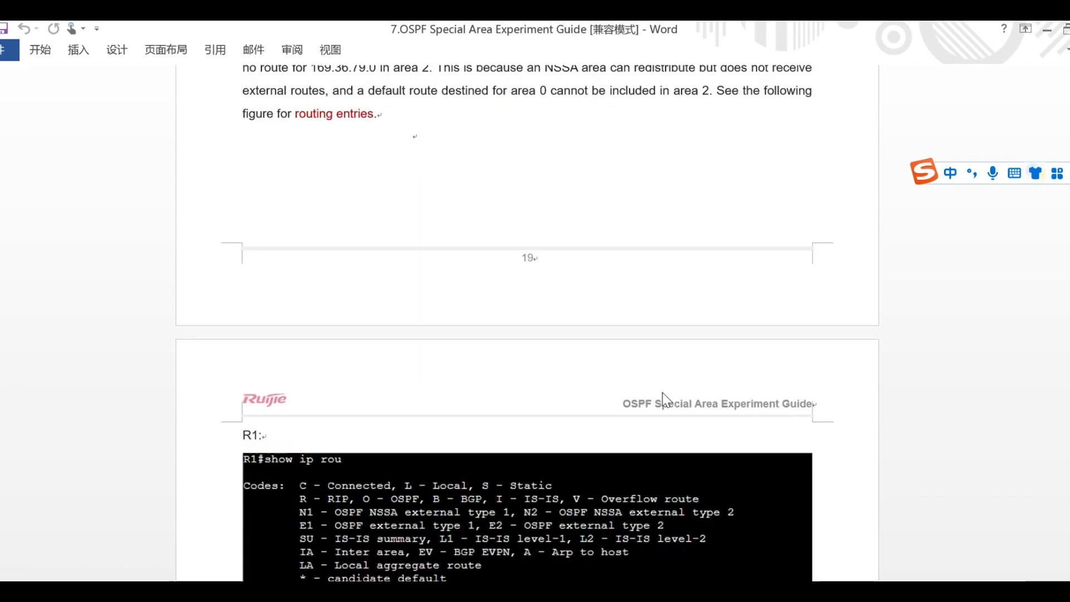
scroll(664, 390, up, 5)
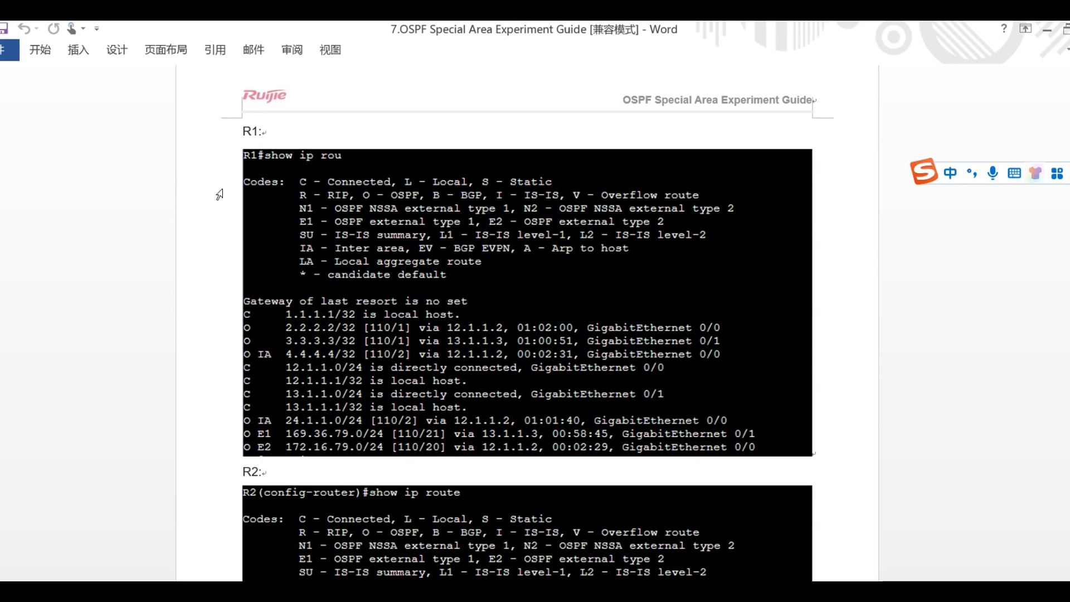
scroll(453, 310, down, 15)
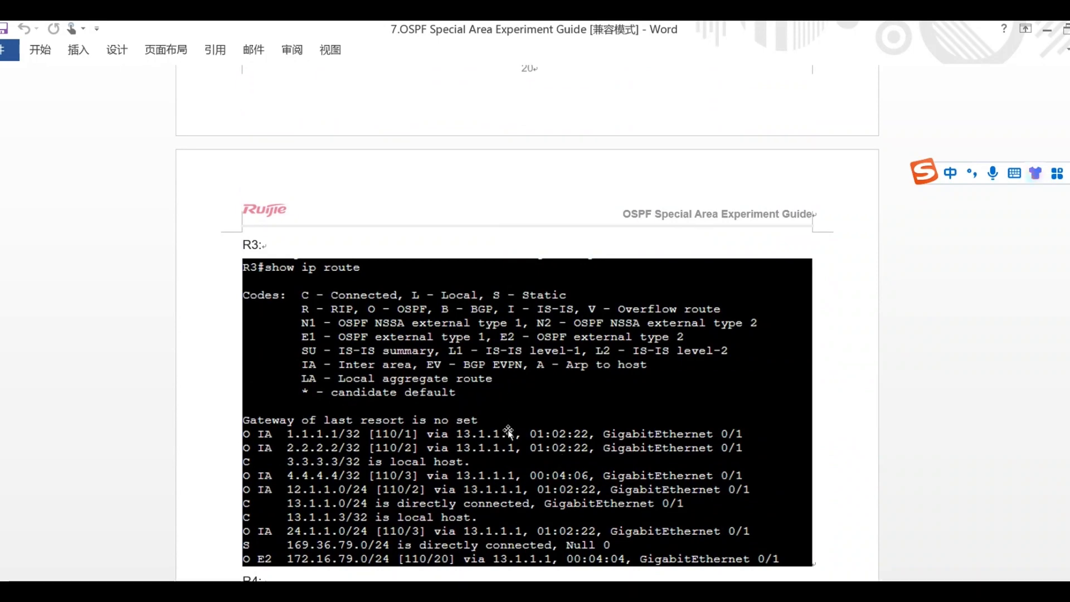
scroll(507, 429, down, 6)
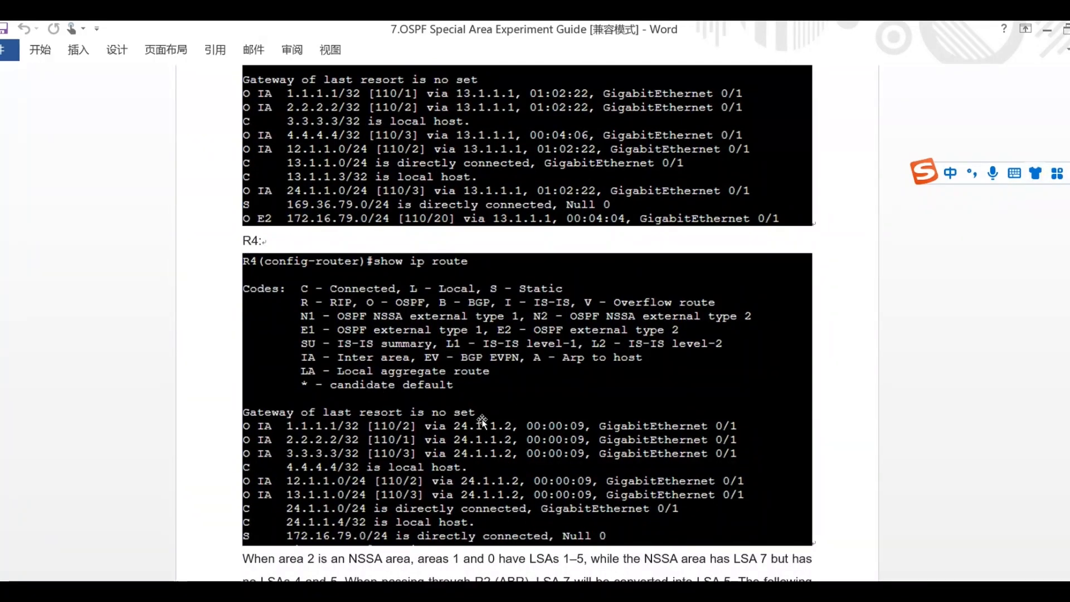
scroll(480, 418, down, 1)
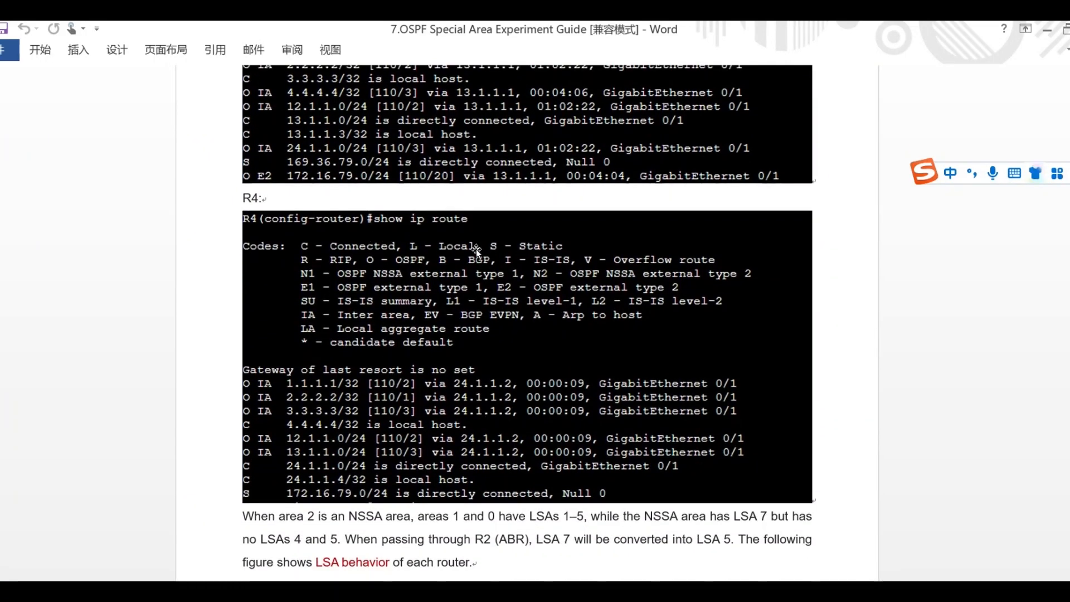
scroll(464, 232, down, 1)
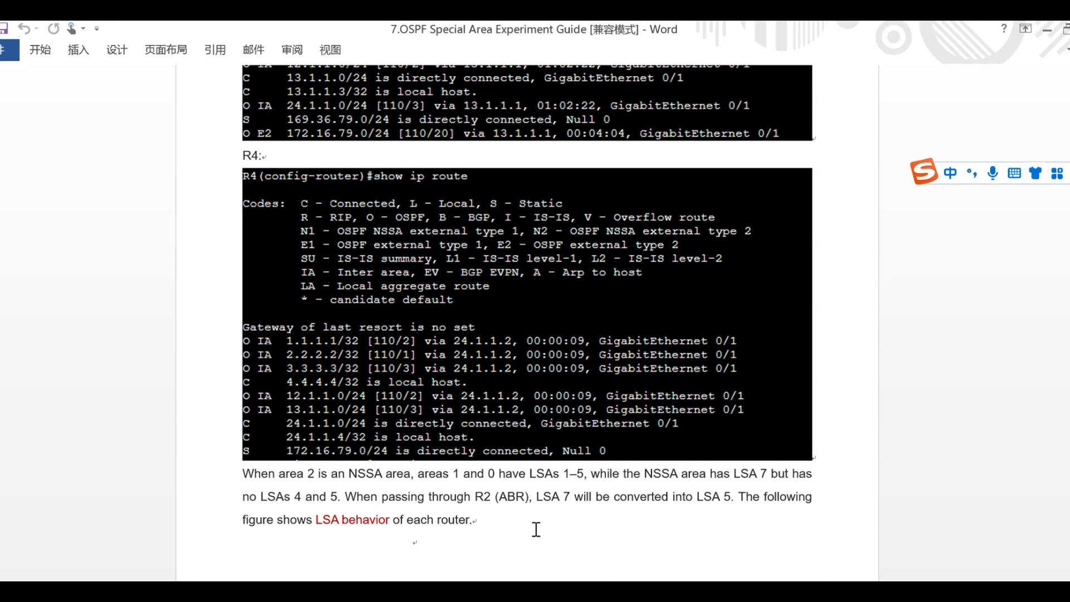
Switch to R1's console in the GNS3 OSPF lab and enter privileged mode with enable.
click(257, 591)
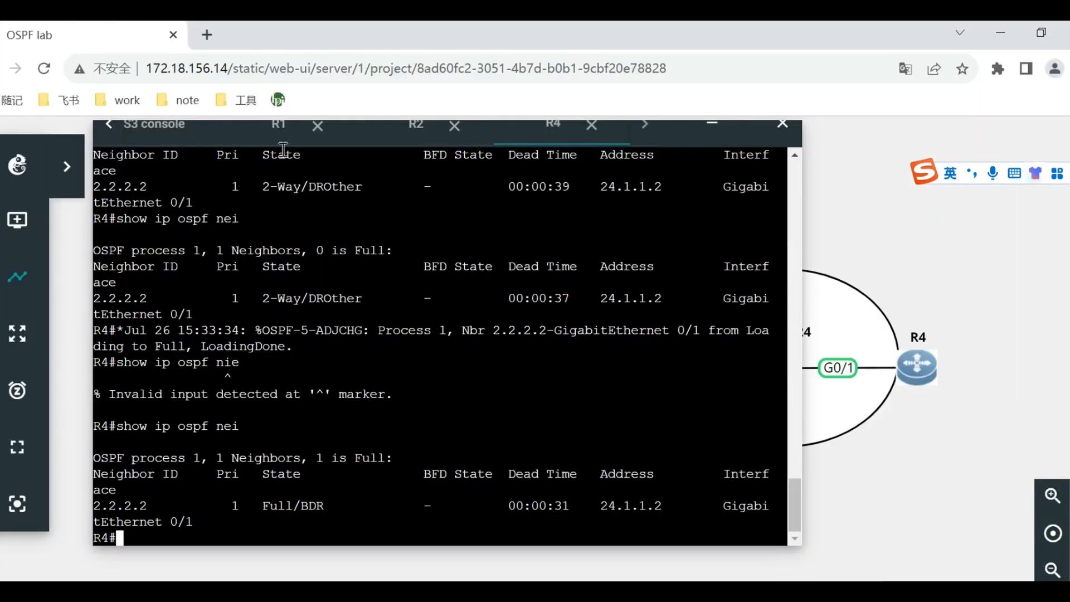
click(279, 125)
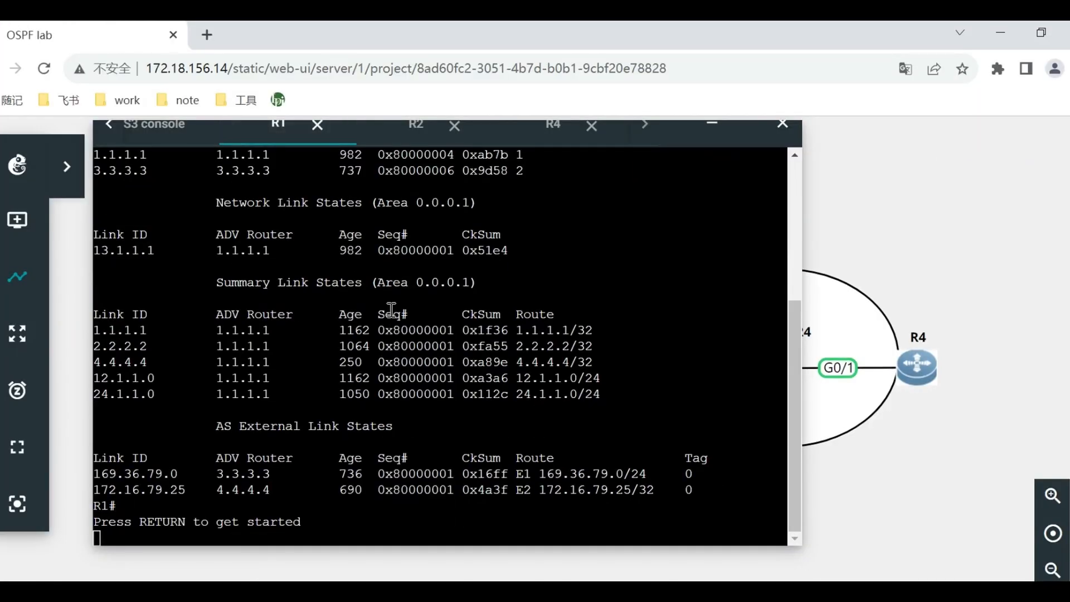
click(365, 310)
key(Return)
key(Return)
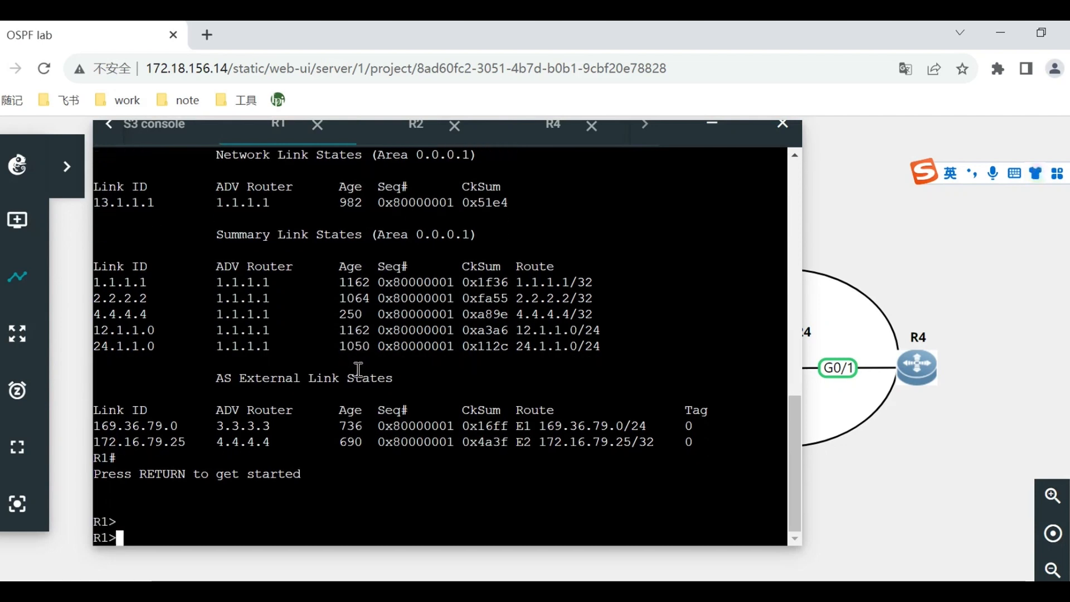
text(enable)
key(Return)
Display R1's full routing table with show ip route, then only its OSPF routes with show ip route ospf.
text(show ip )
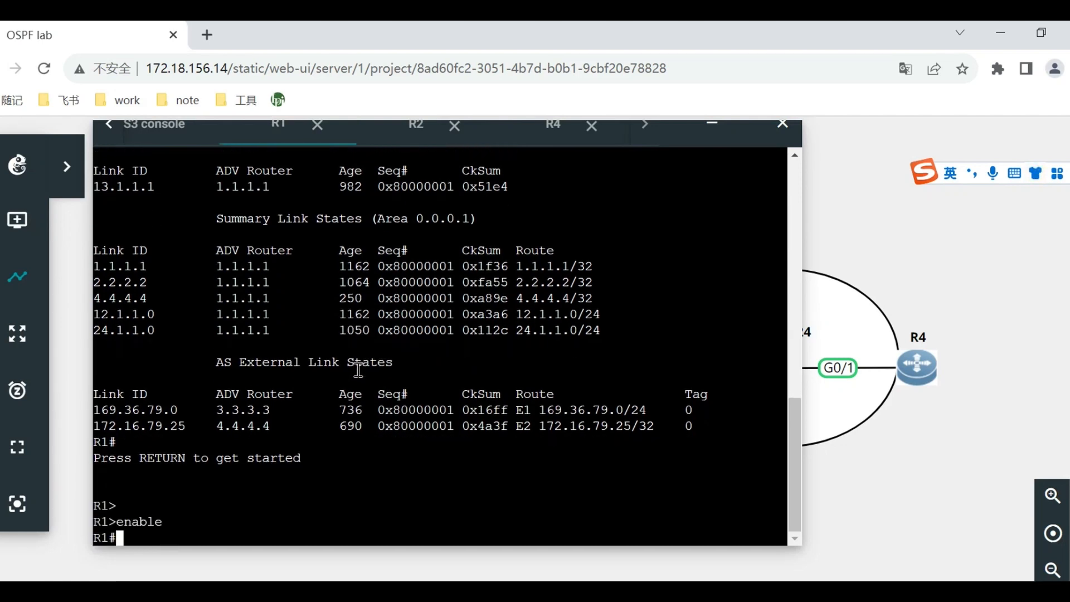
text(route)
key(Return)
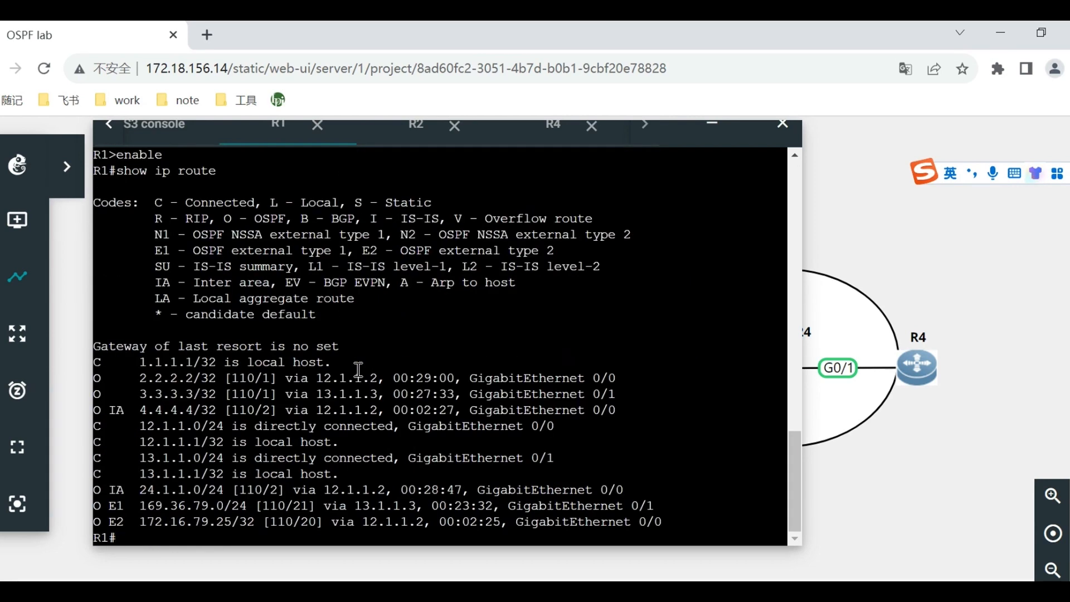
key(Up)
text(ospf)
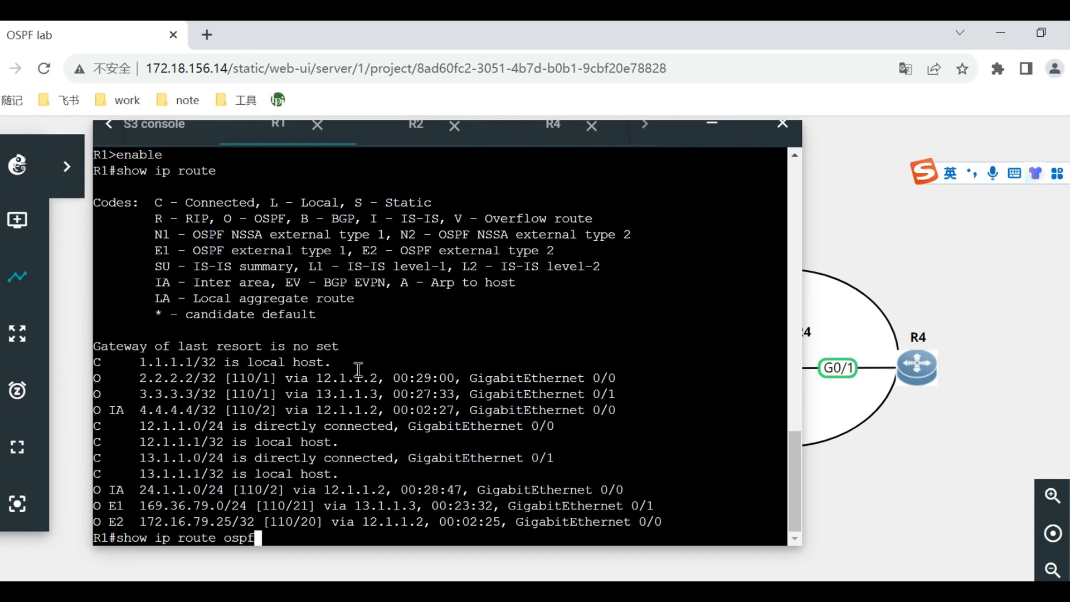
key(Return)
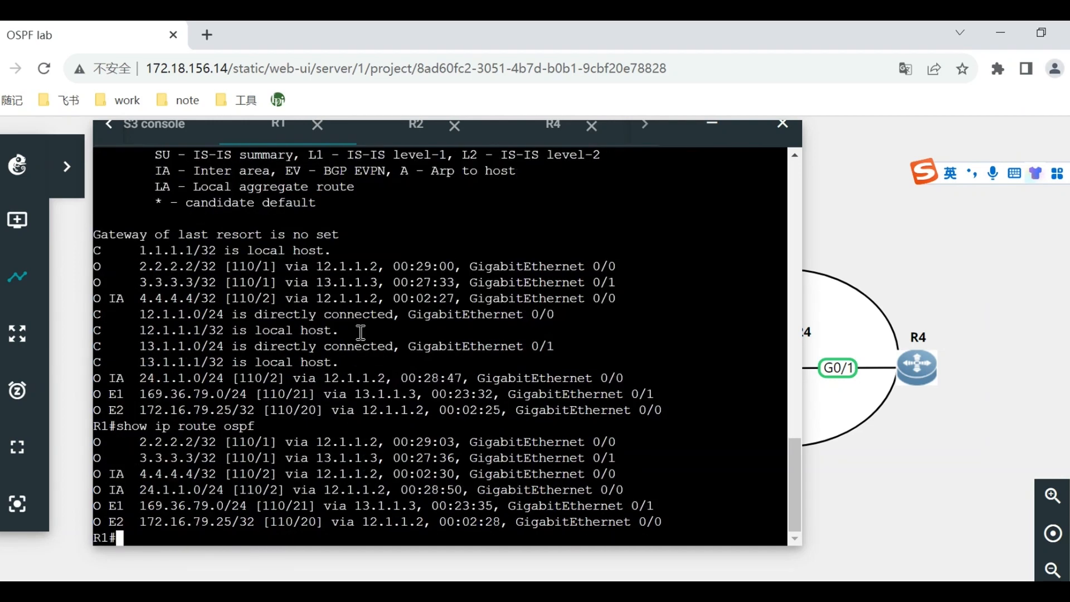
Check the OSPF routes on R4 with show ip route ospf.
click(551, 134)
text(show ip route ospf)
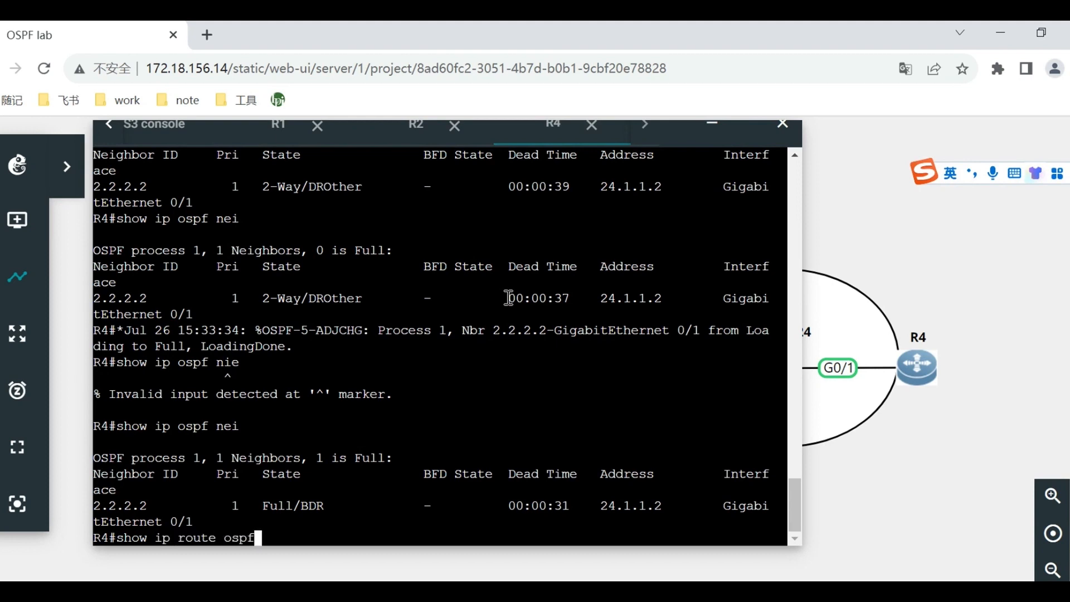
key(Return)
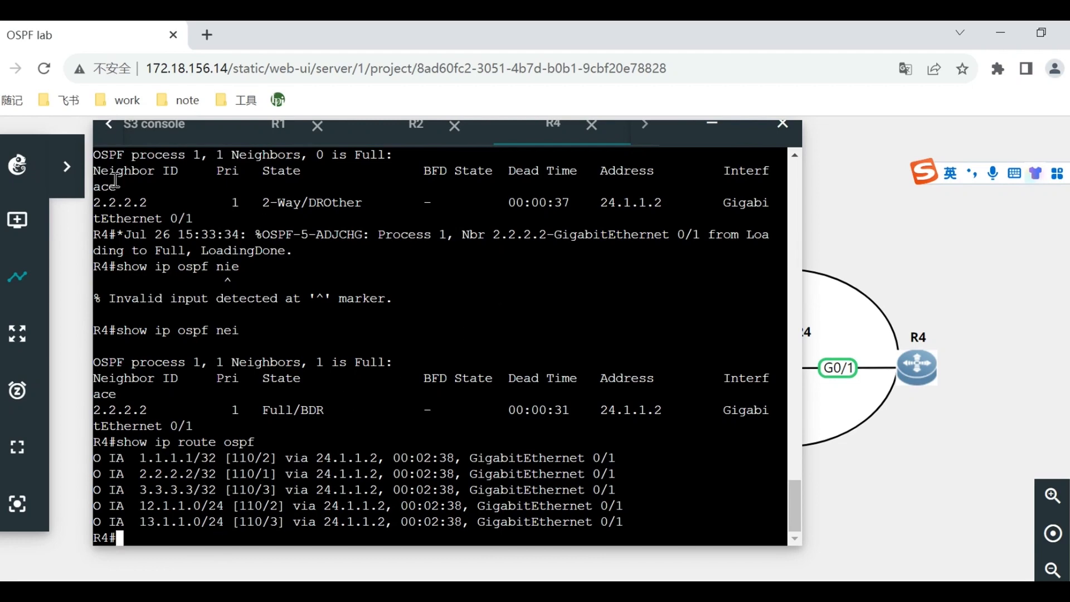
click(279, 125)
click(403, 299)
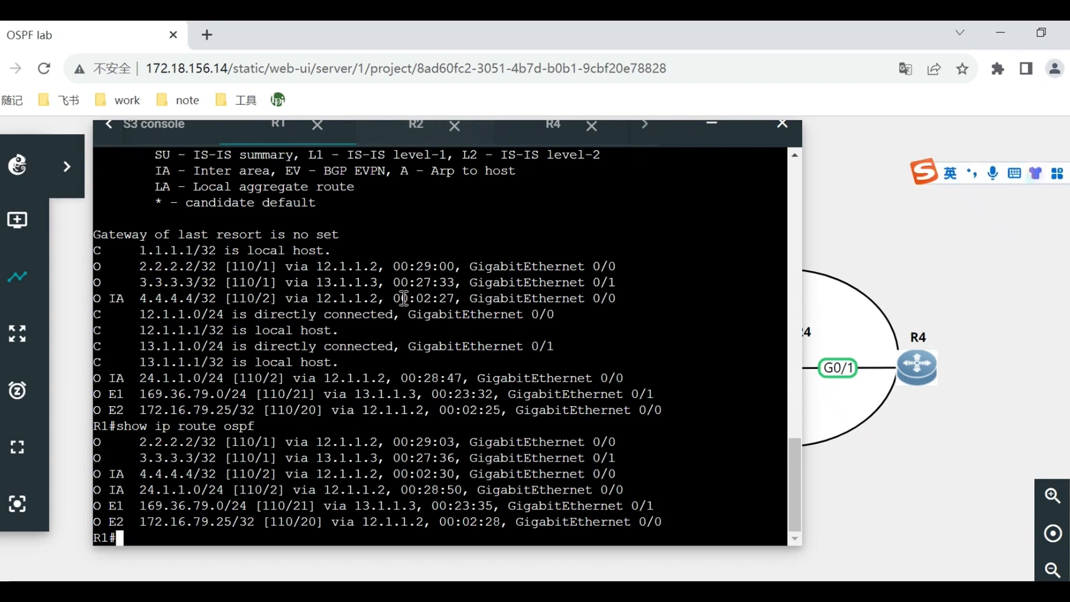
text(show ip)
key(BackSpace)
key(BackSpace)
key(BackSpace)
key(BackSpace)
key(BackSpace)
key(BackSpace)
key(BackSpace)
key(BackSpace)
List the OSPF routes on R2 with show ip route ospf.
click(403, 143)
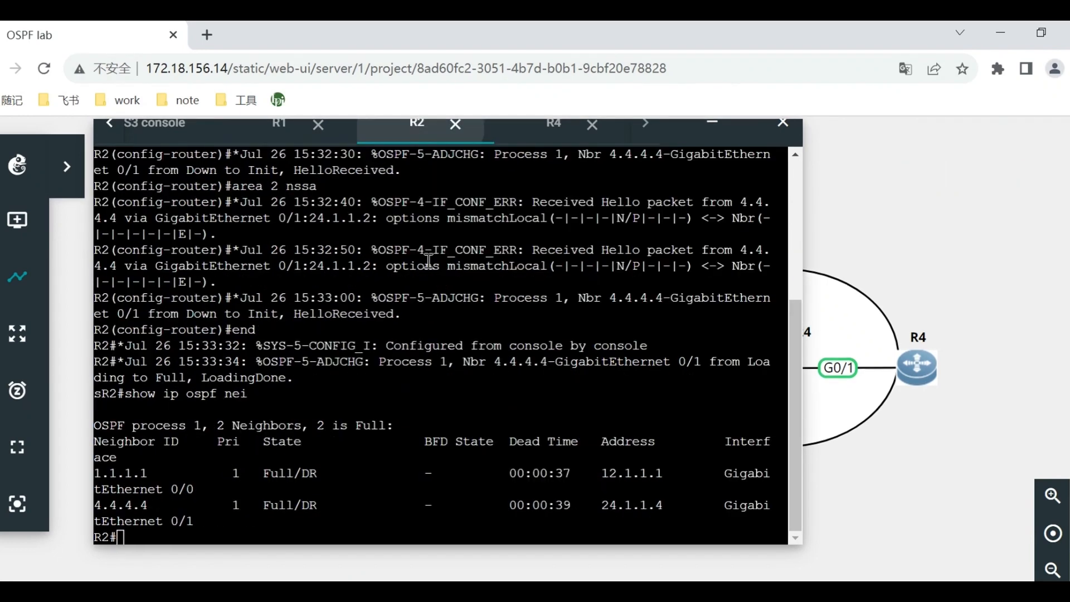
text(show ip route ospf)
key(Return)
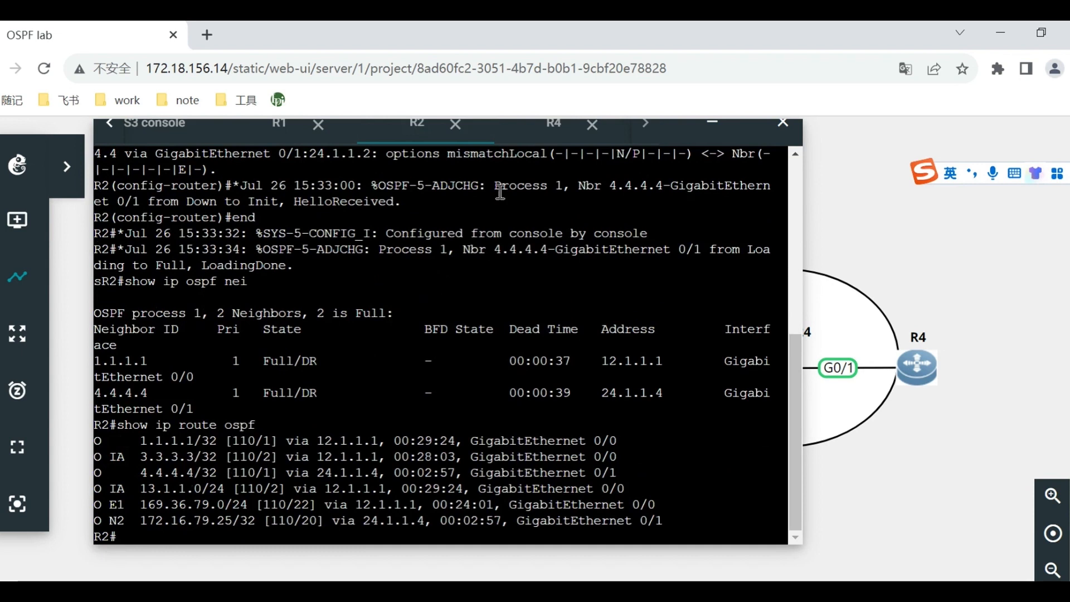
Return to R4's console and run show ip route ospf again to compare its routes with R2's.
click(525, 142)
text(show ip route ospf)
key(Return)
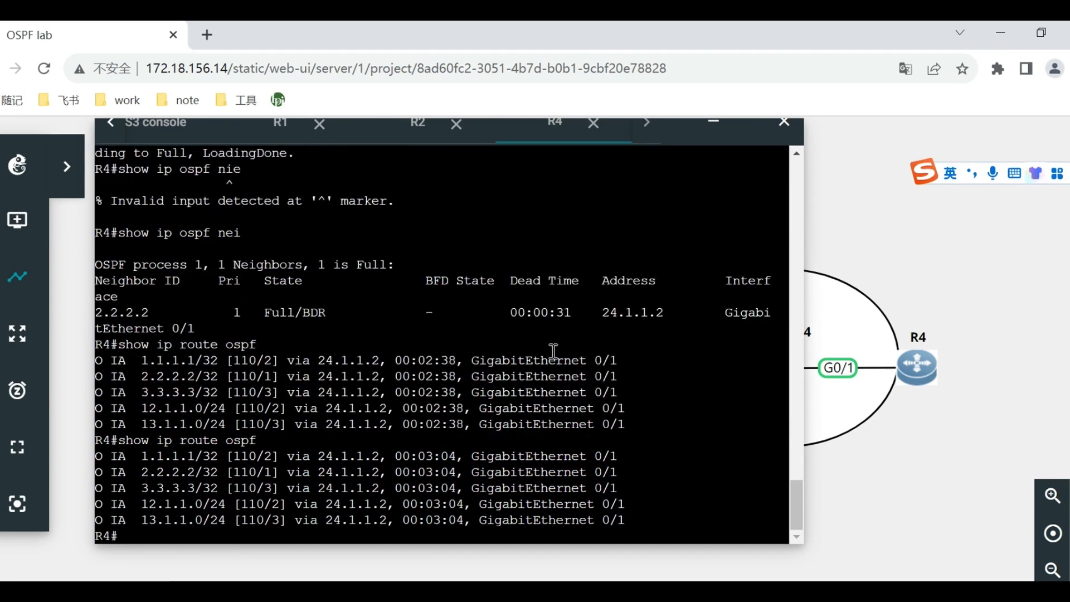
Close R4's console session and minimize the console window.
click(592, 126)
drag(673, 134, 536, 163)
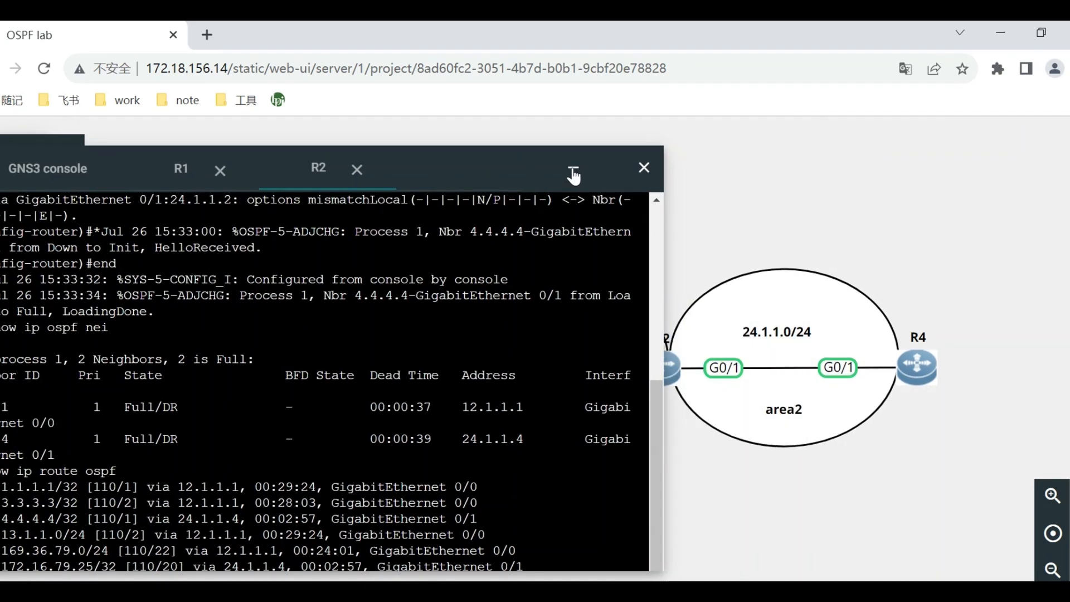
click(573, 173)
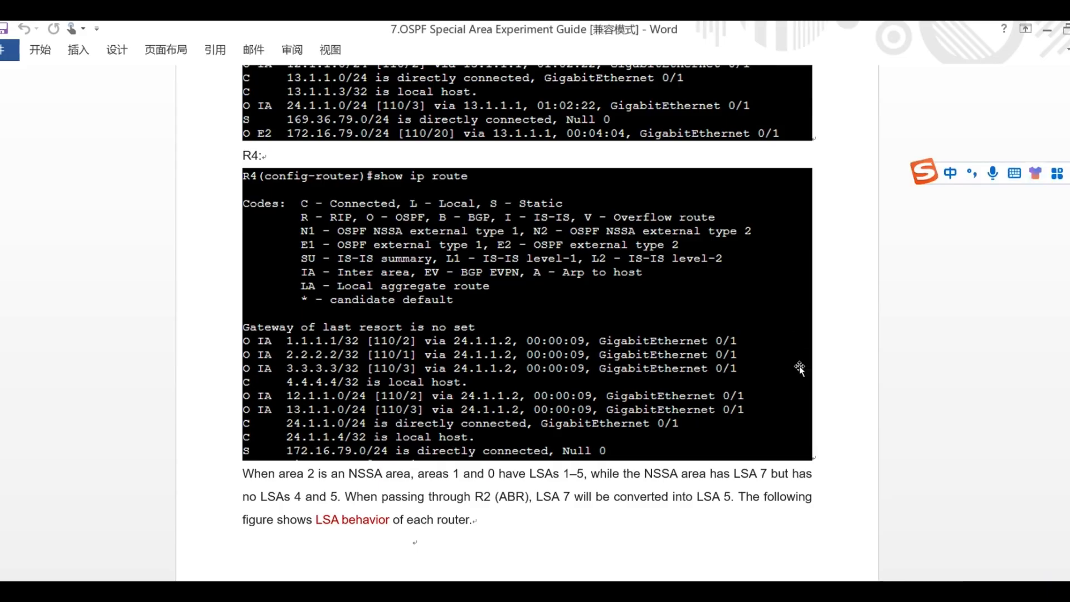
Review the expected OSPF link-state databases of R1, R2 and R3 in the Word experiment guide.
scroll(799, 370, down, 3)
scroll(696, 437, down, 12)
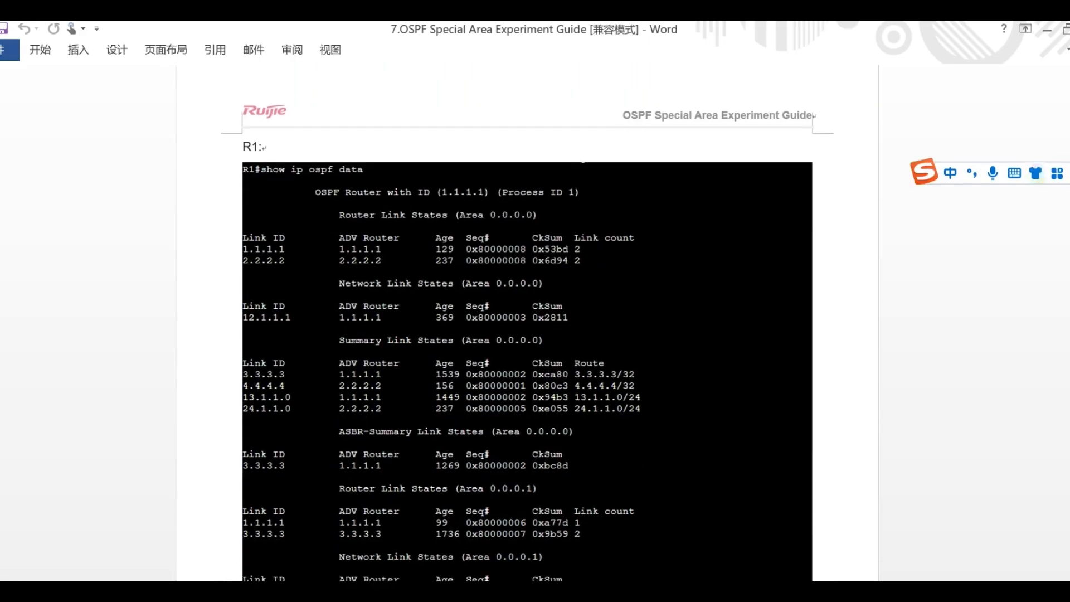
scroll(459, 554, down, 12)
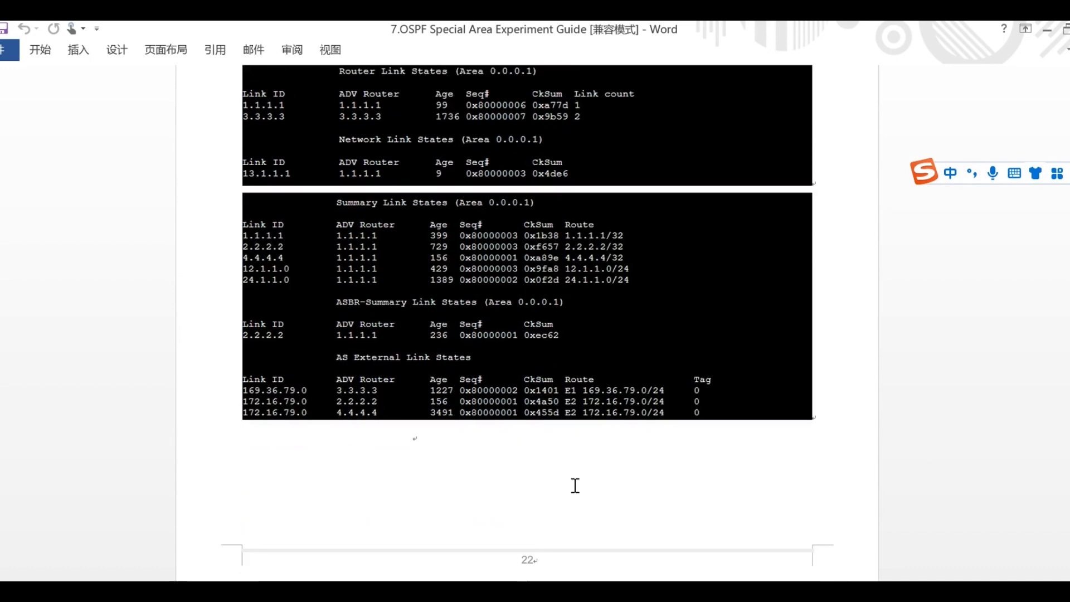
scroll(417, 446, down, 14)
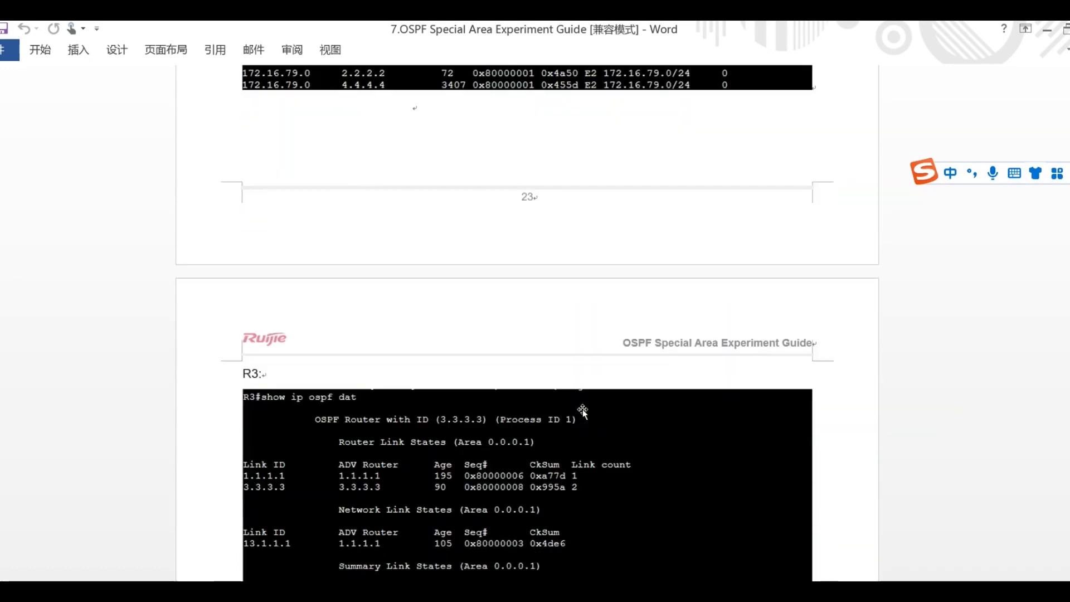
scroll(516, 412, down, 8)
scroll(432, 487, up, 7)
scroll(573, 538, up, 3)
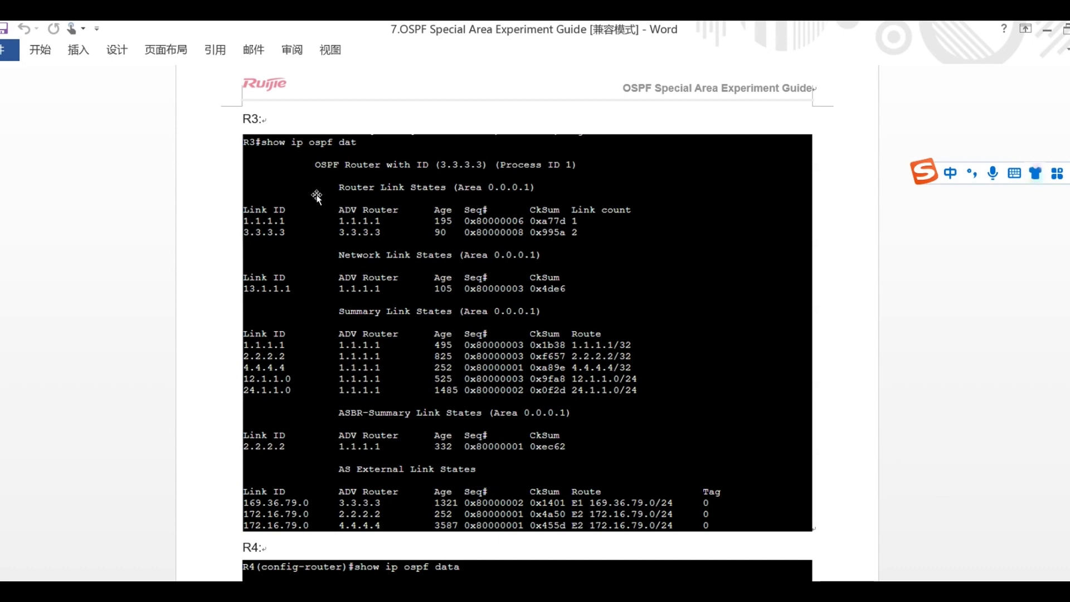
Compare R4's NSSA link-state database in the guide with R3's, examining the AS External and NSSA-external LSAs.
scroll(603, 288, down, 1)
scroll(603, 288, down, 5)
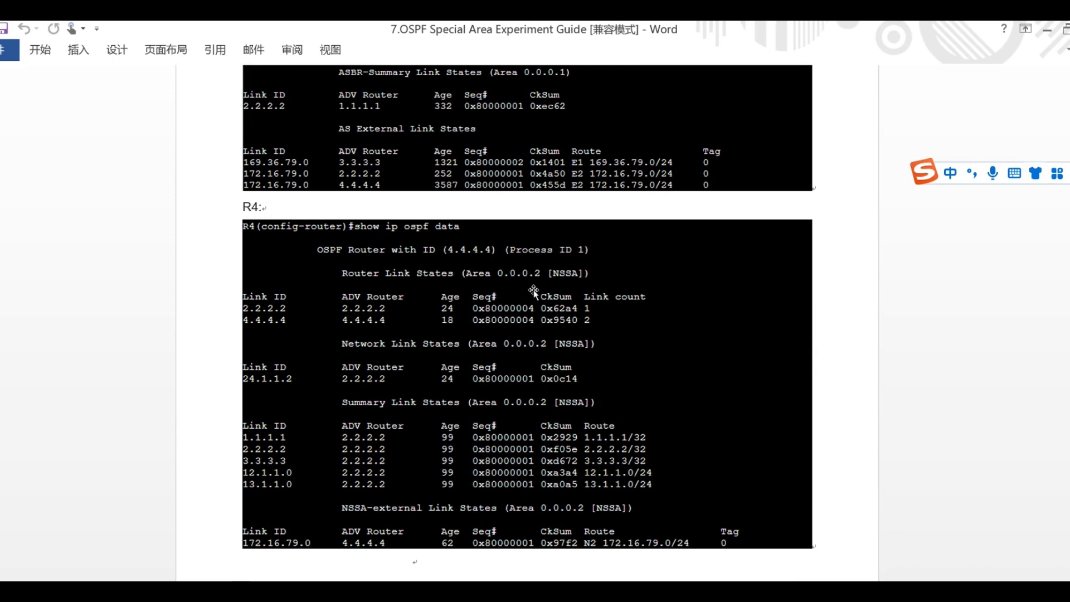
scroll(534, 290, up, 3)
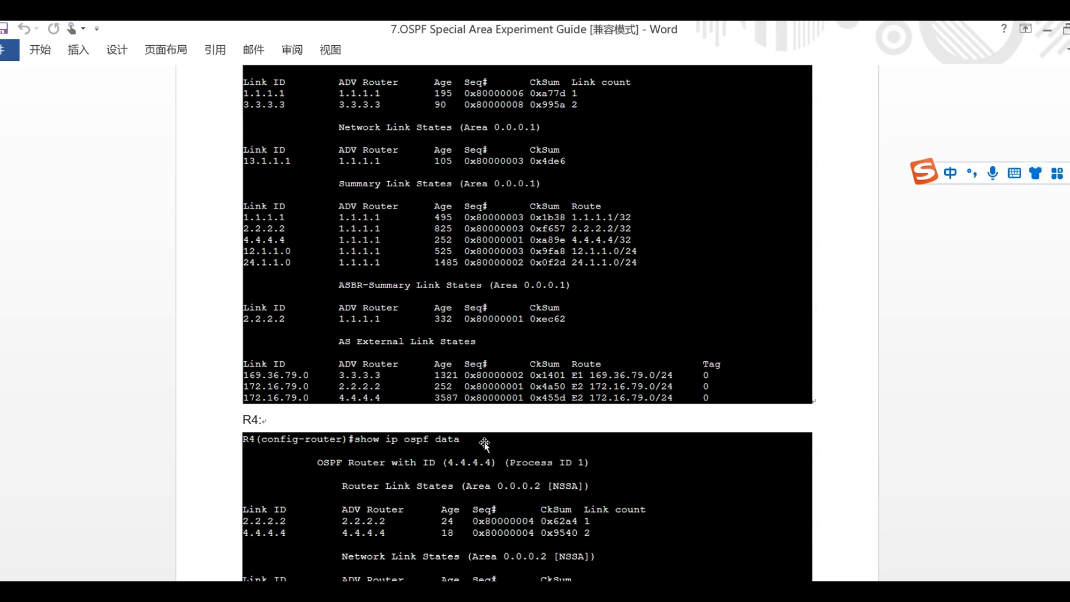
scroll(486, 445, down, 3)
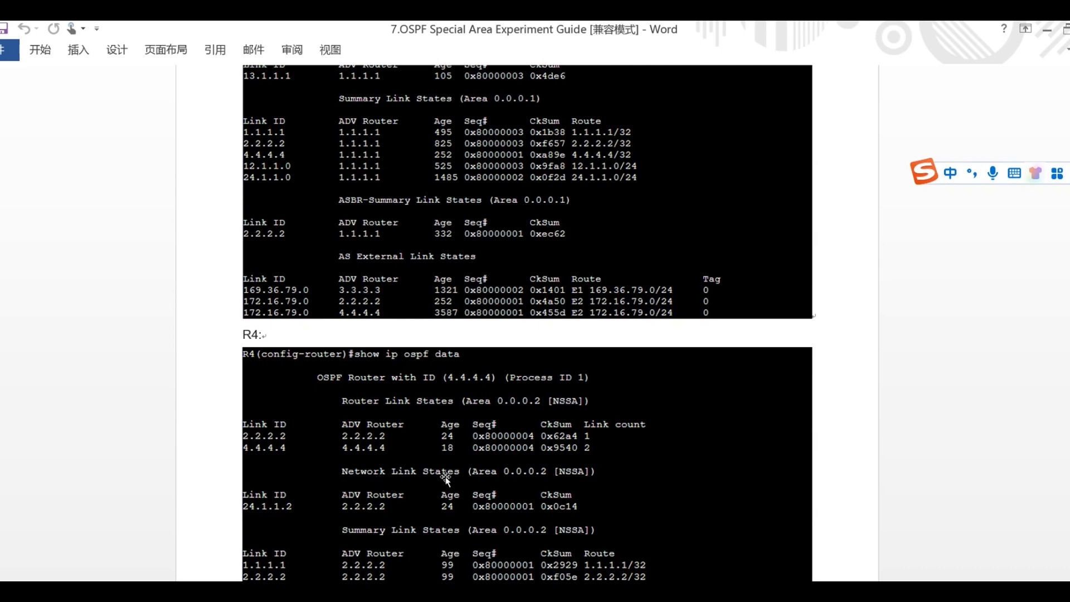
scroll(483, 477, down, 1)
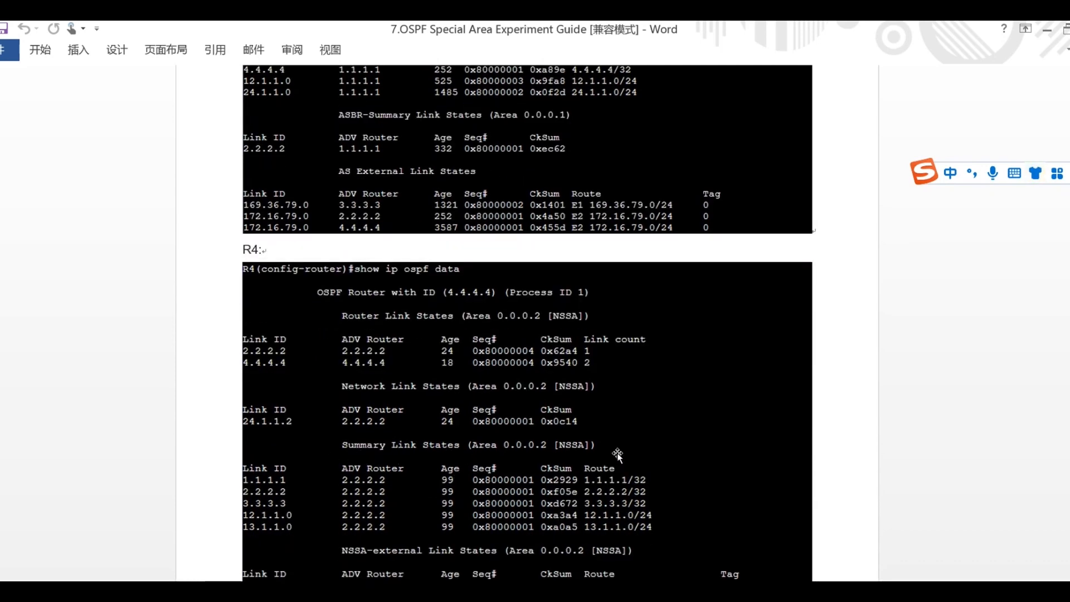
scroll(521, 205, up, 1)
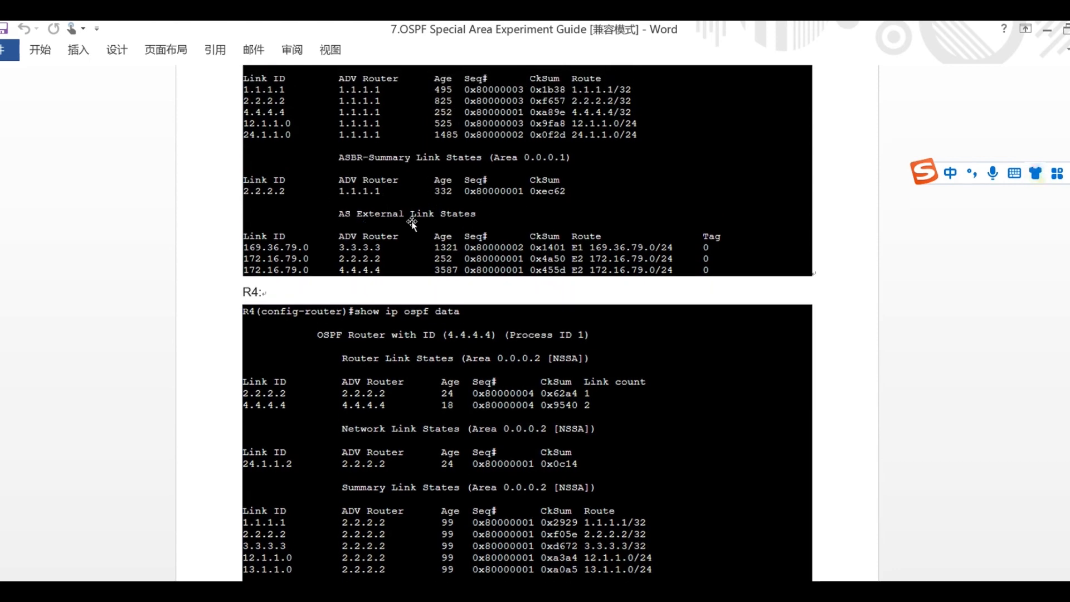
scroll(637, 454, down, 2)
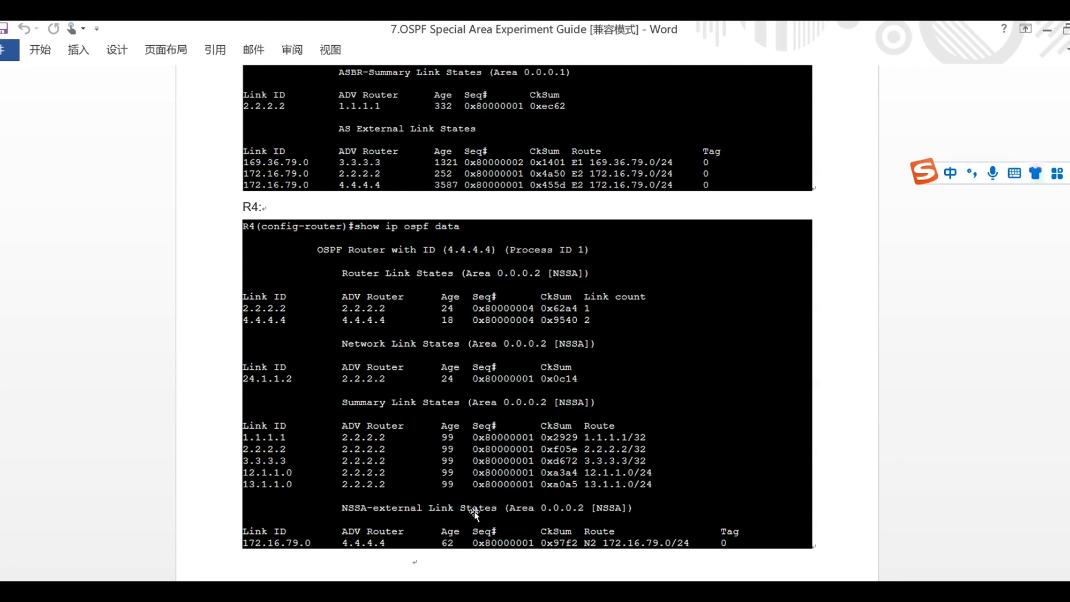
scroll(473, 362, up, 1)
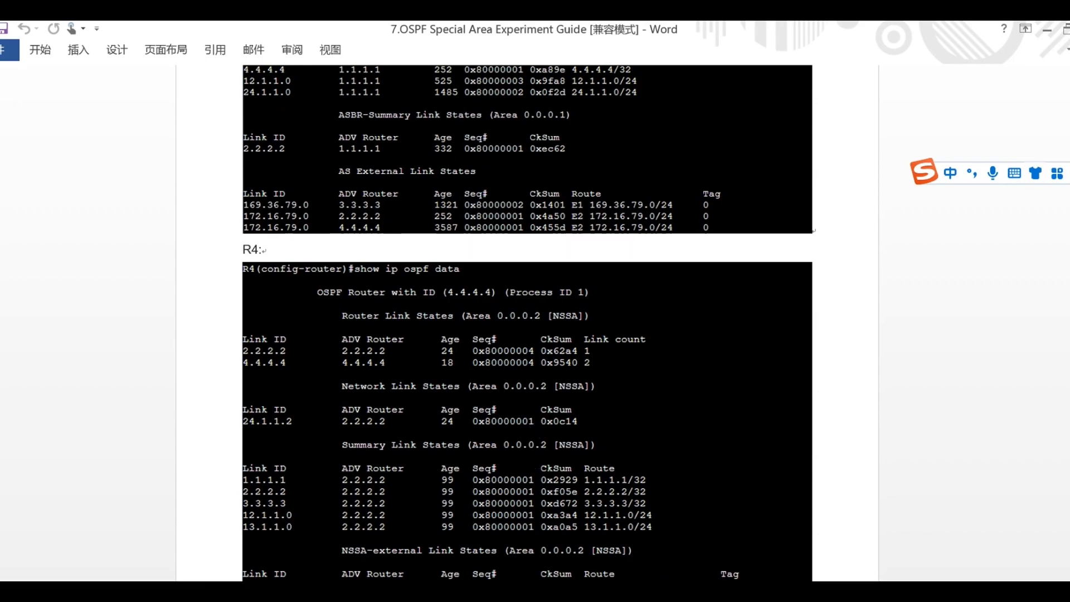
Switch to the GNS3 project in the browser, replace the minimized console window with an R3 web console, and enter privileged mode with enable.
click(495, 590)
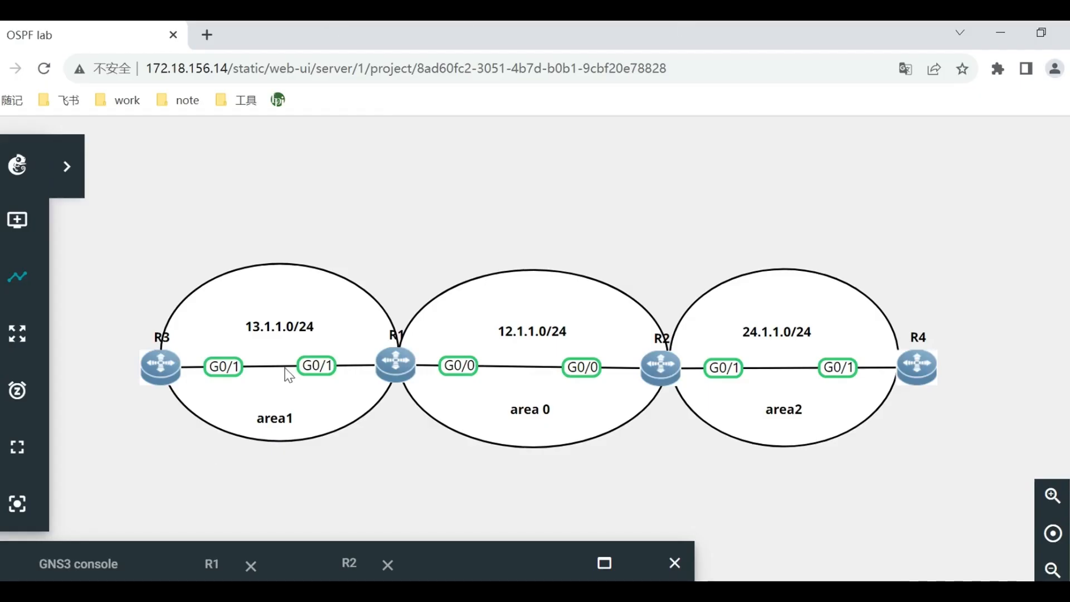
click(676, 563)
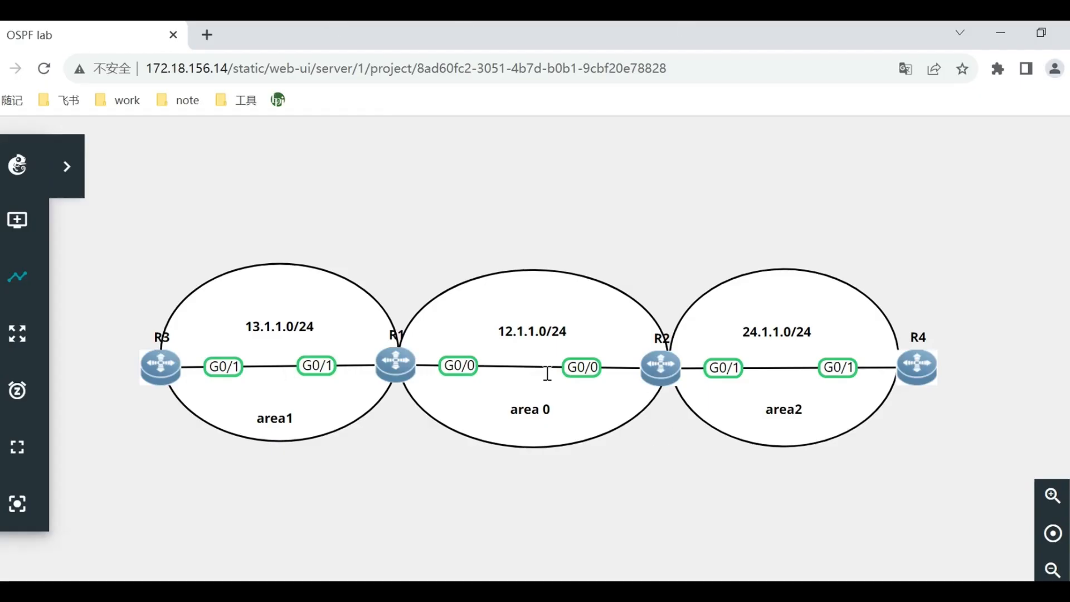
right_click(159, 365)
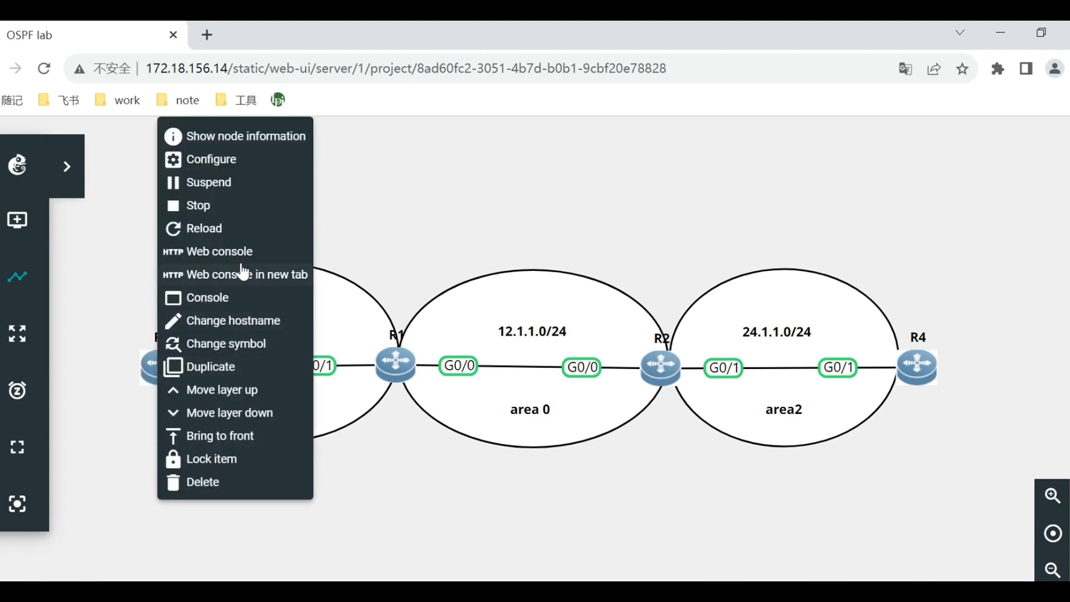
click(217, 252)
drag(571, 178, 673, 155)
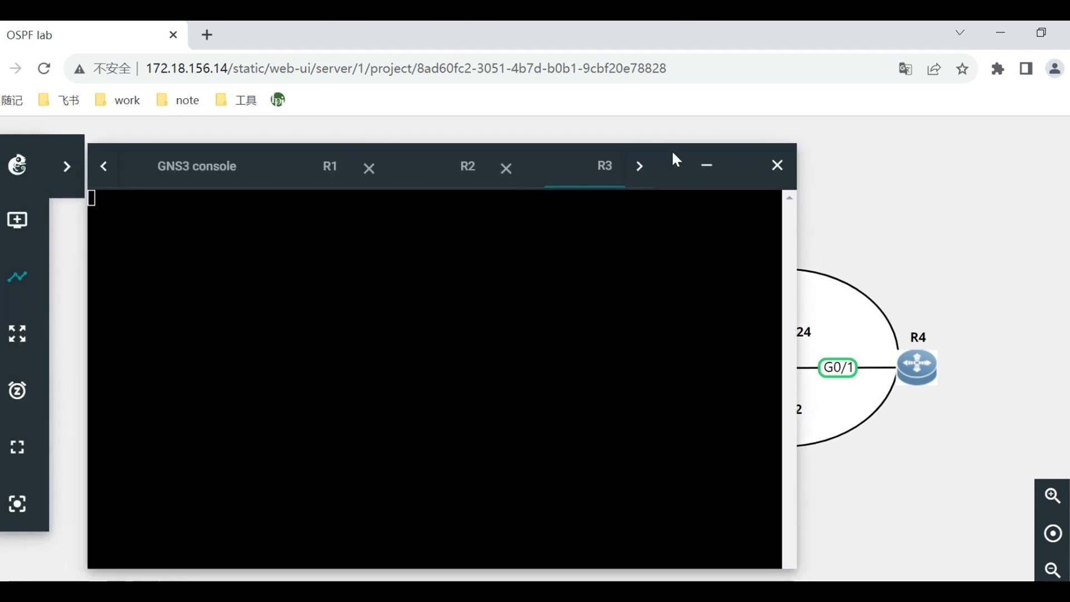
key(Return)
key(Return)
key(Return)
text(enable)
key(Return)
Display R3's OSPF link-state database with show ip ospf da and view it through the AS External entries.
text(show p)
key(BackSpace)
text(ip ospf da)
key(Tab)
key(Return)
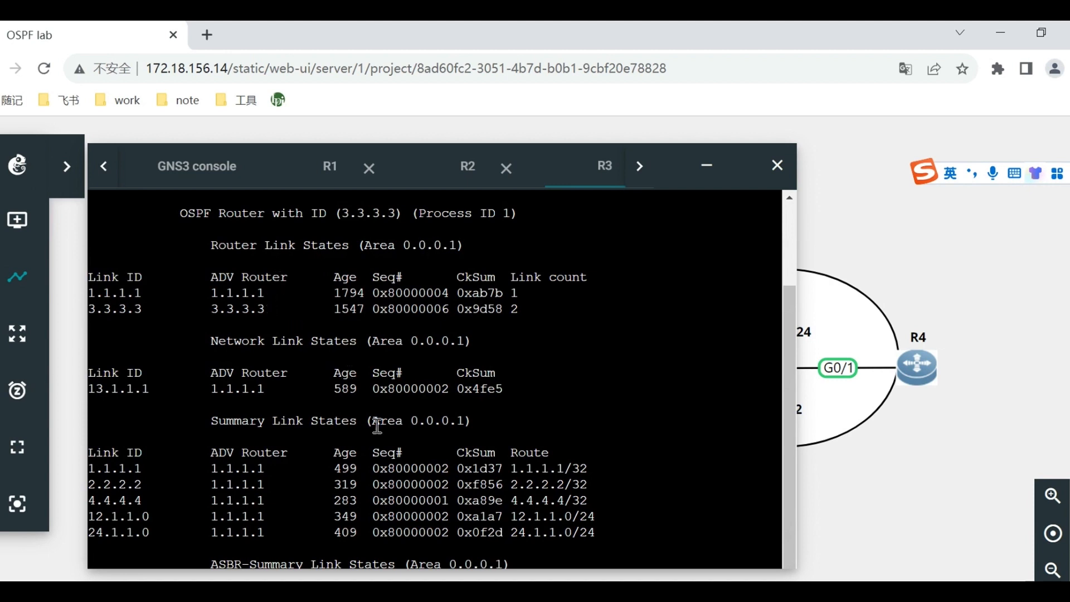
scroll(382, 471, down, 4)
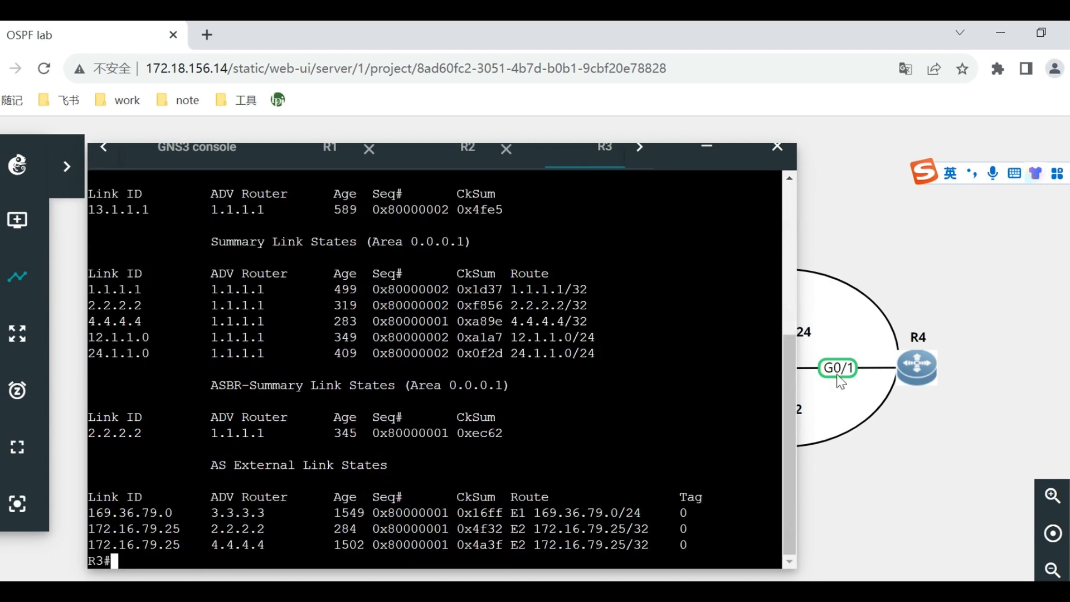
Open a web console to R4 and display its OSPF link-state database with show ip ospf da.
right_click(923, 374)
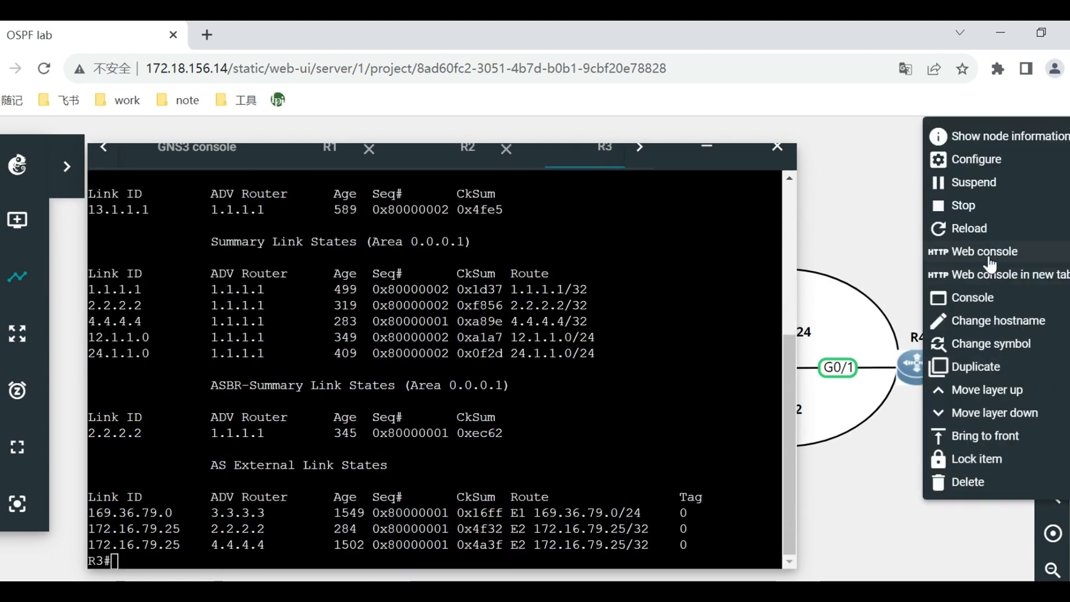
click(967, 254)
key(Return)
key(Return)
key(Return)
text(show ip)
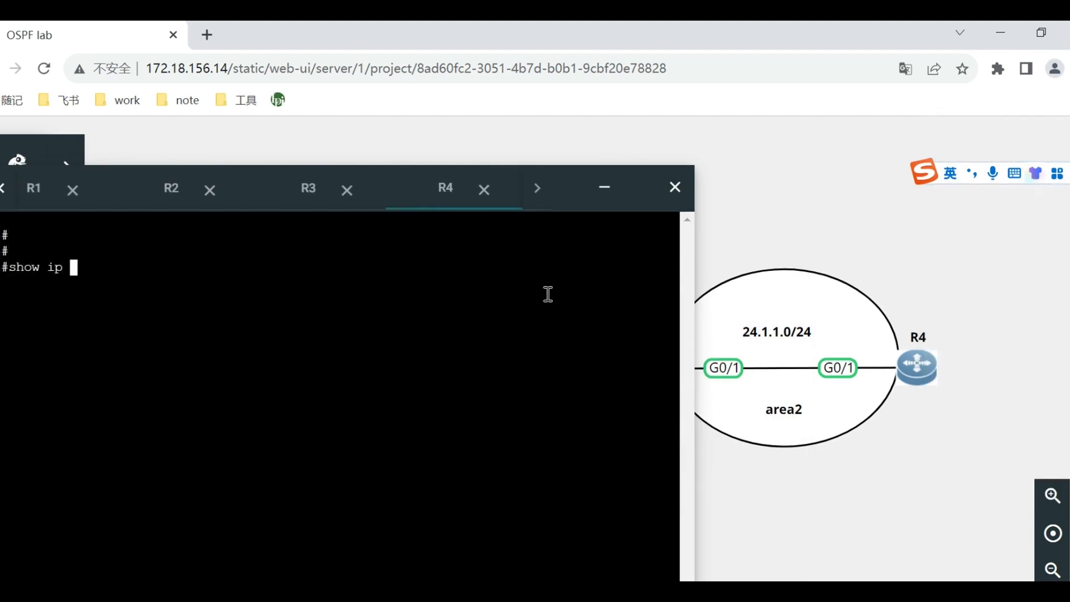
text( ospf da)
key(Return)
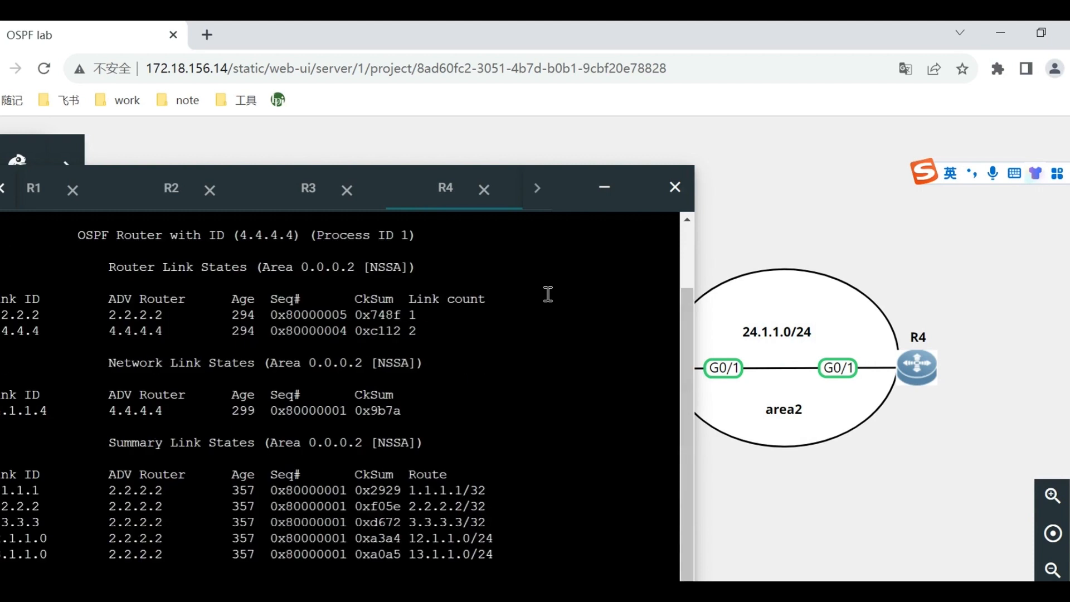
Examine the Router, Network, Summary and NSSA-external Link States sections of R4's area 2 database.
double_click(115, 275)
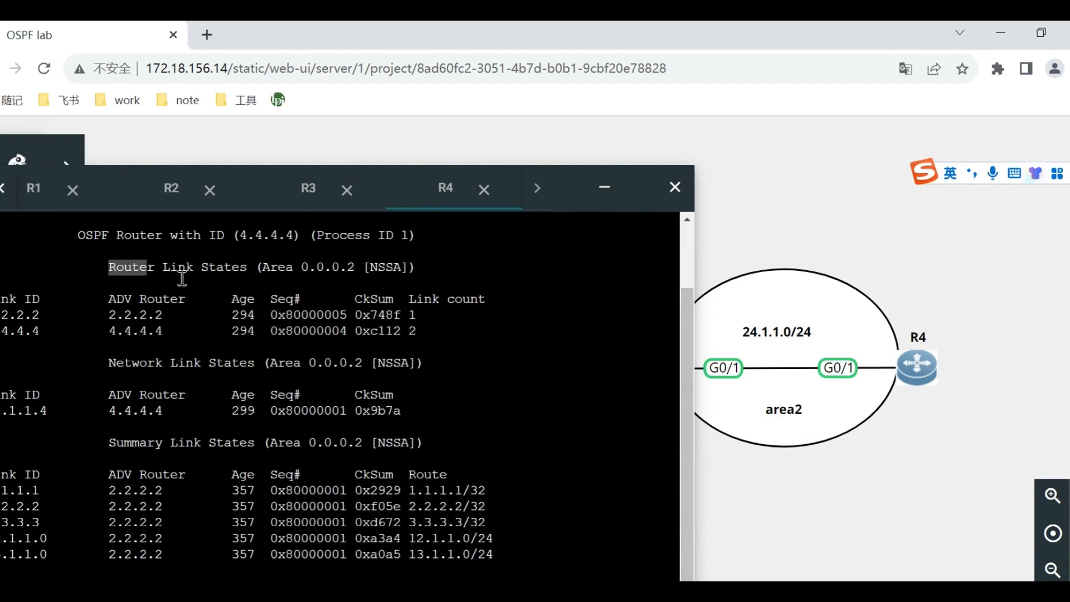
drag(182, 278, 212, 254)
click(136, 370)
drag(111, 364, 217, 363)
drag(109, 442, 294, 447)
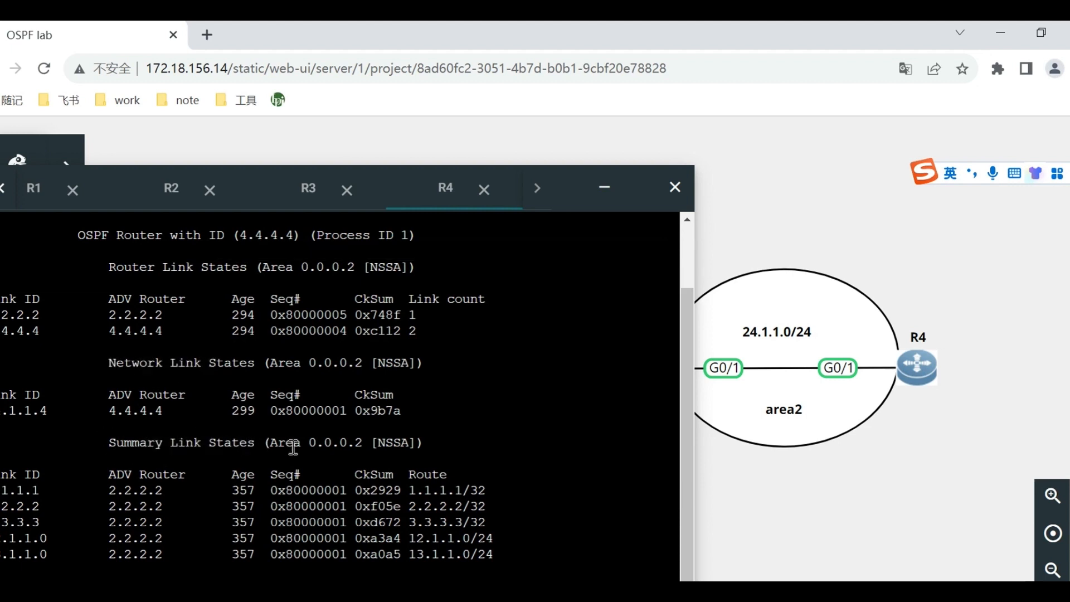
scroll(293, 448, down, 2)
drag(100, 507, 428, 522)
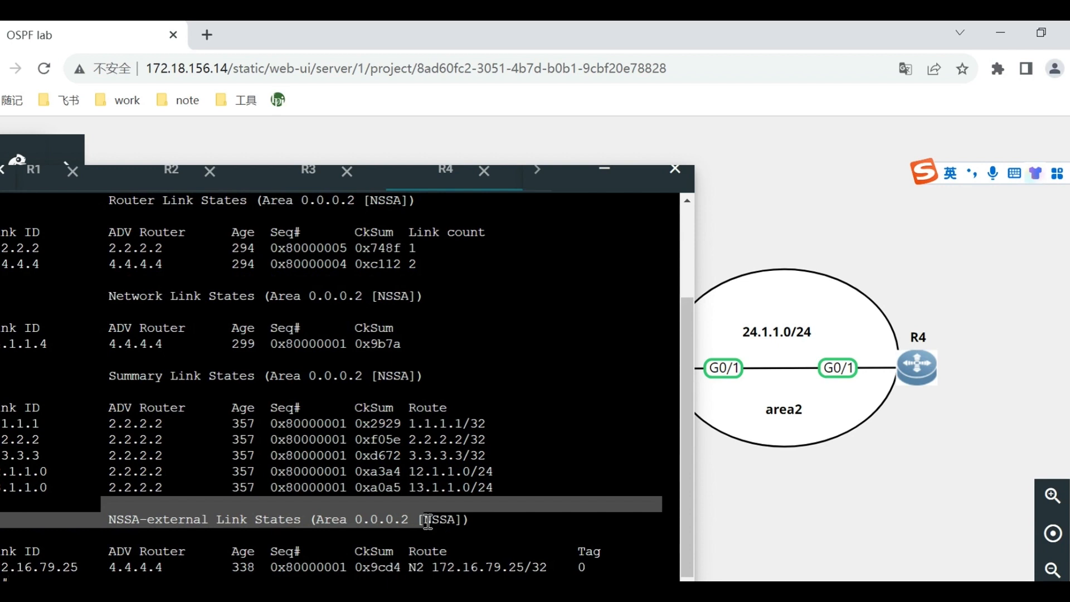
drag(427, 521, 426, 521)
Switch to the Word experiment guide and review the totally NSSA commands for area 2, noting the no-summary option.
key(alt+Tab)
scroll(893, 348, down, 8)
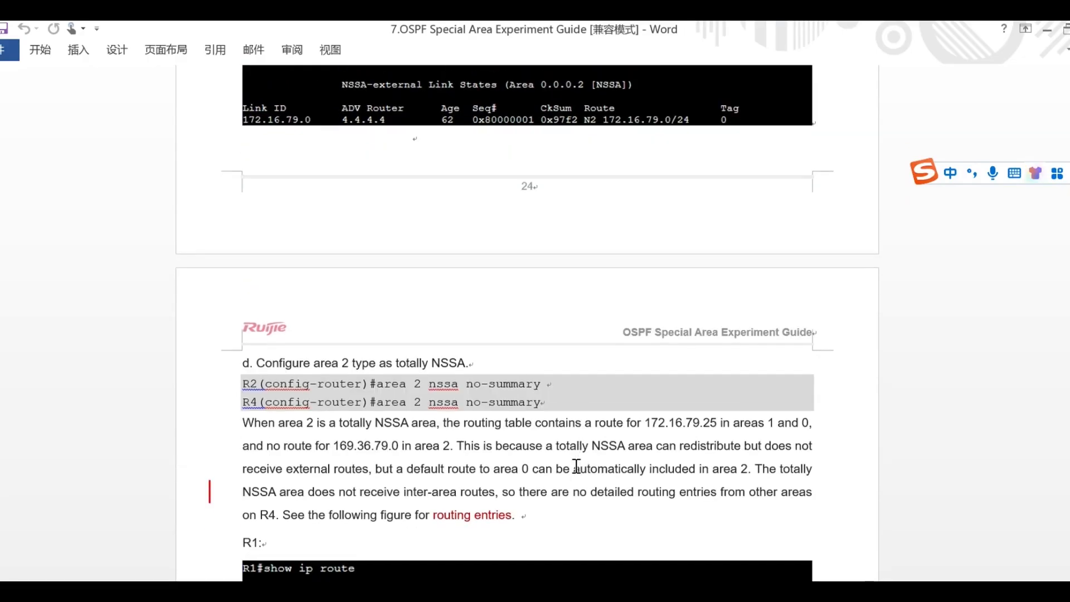
scroll(576, 466, down, 3)
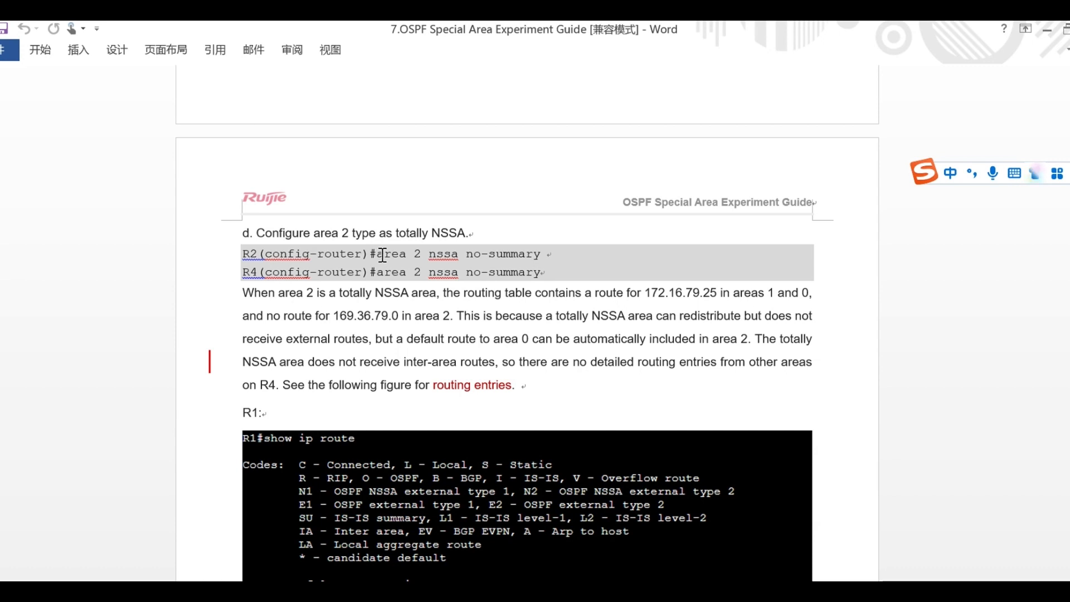
drag(466, 256, 543, 259)
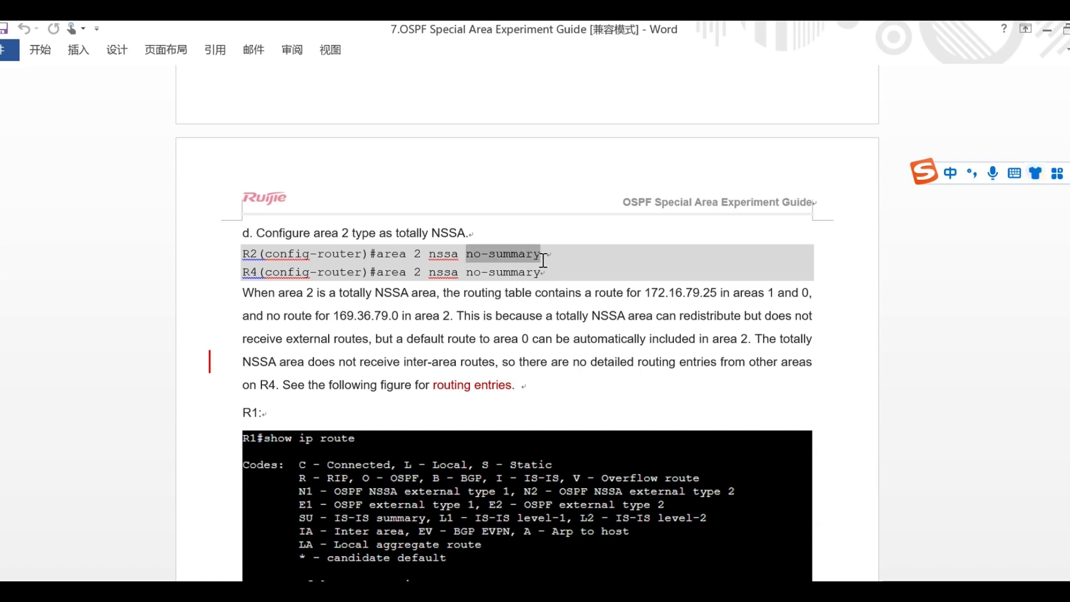
click(543, 259)
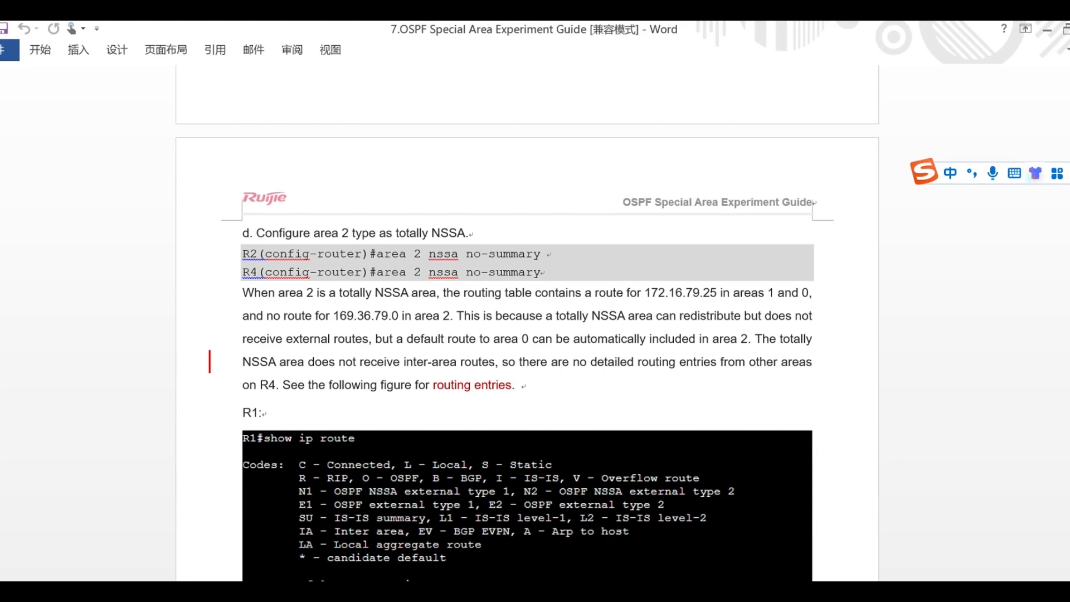
Switch back to GNS3 and enter router configuration mode for OSPF process 1 in R2's console.
click(558, 590)
drag(580, 175, 745, 174)
click(341, 187)
text(con)
key(BackSpace)
key(BackSpace)
key(BackSpace)
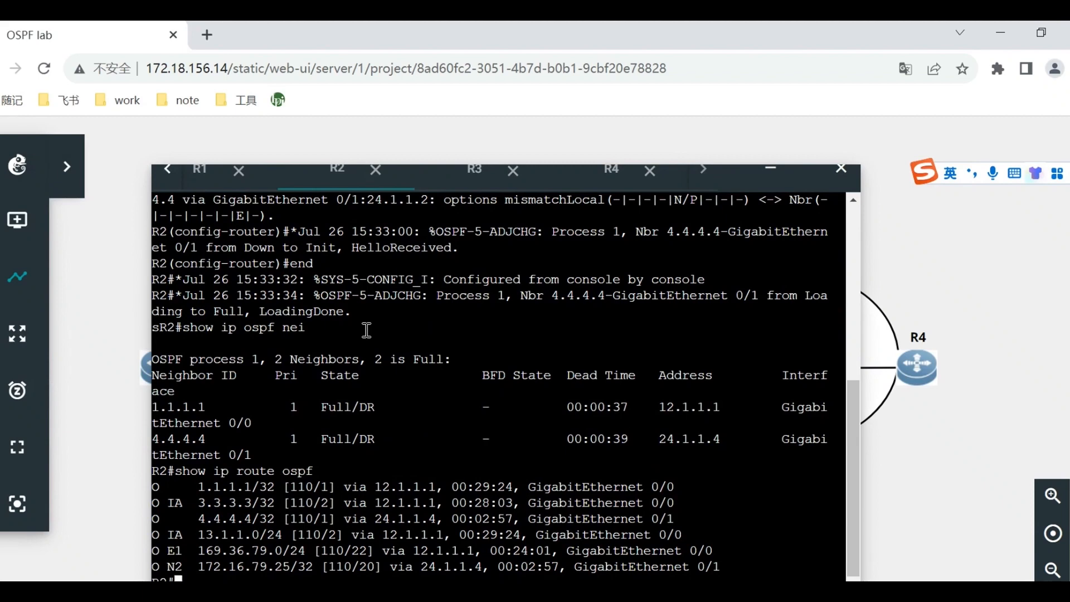
drag(745, 176, 757, 136)
text(conf t)
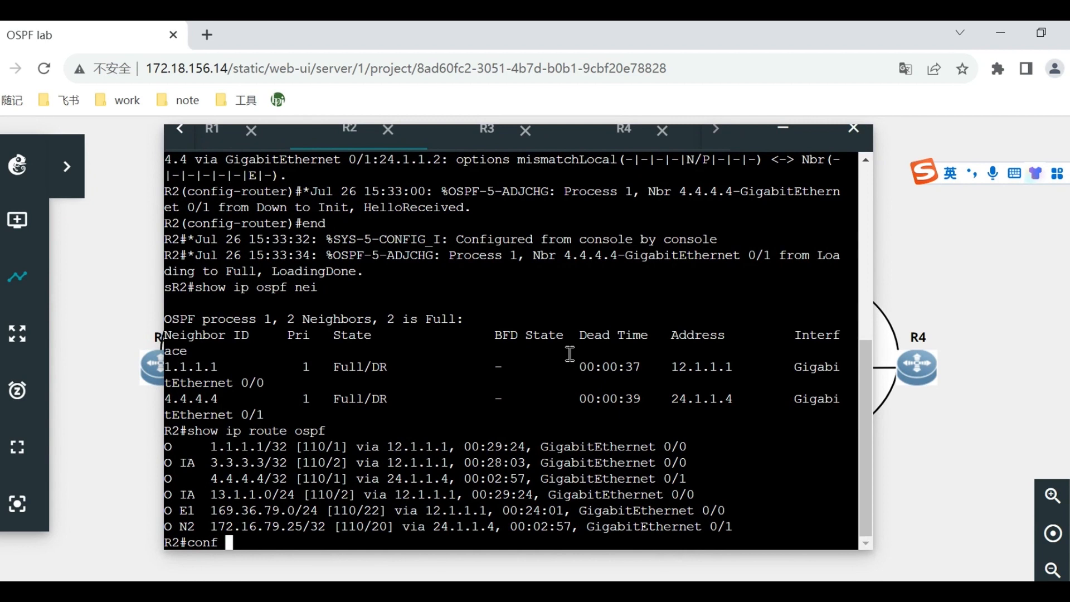
key(Return)
text(router o)
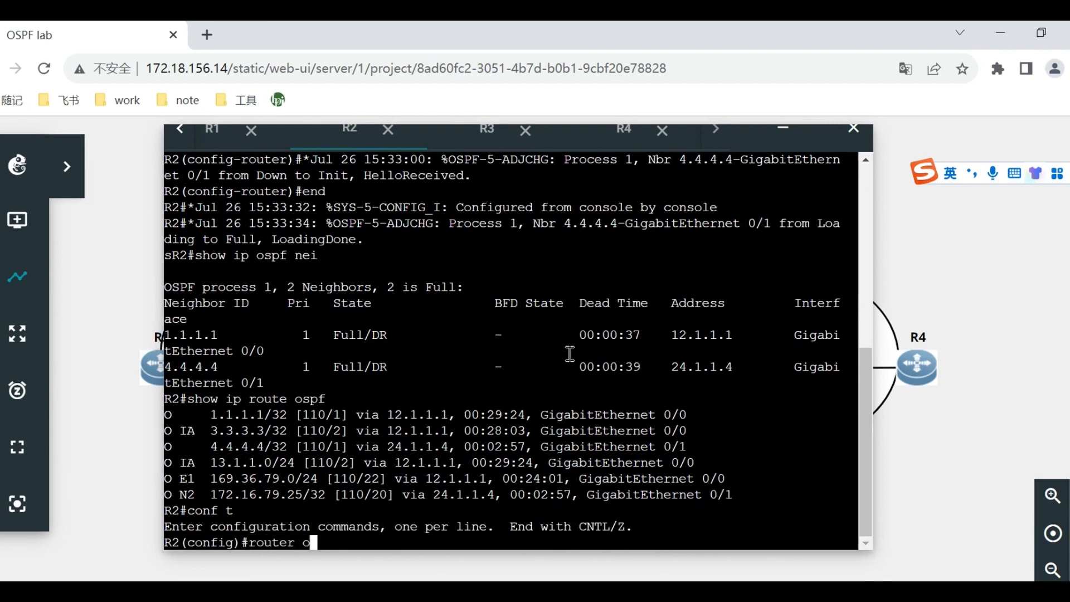
text(spf 1)
key(Return)
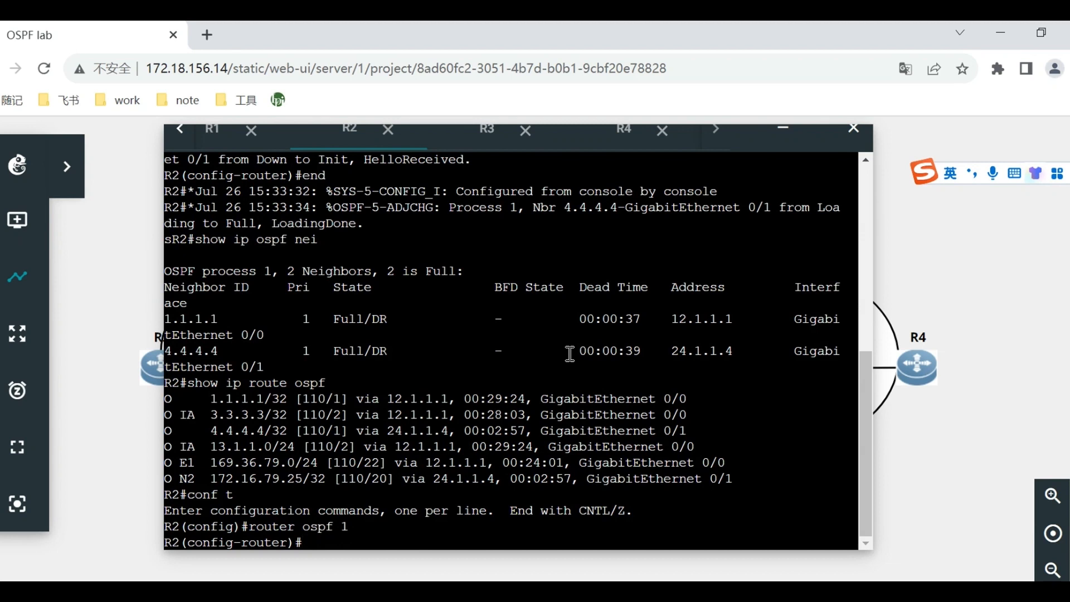
Configure area 2 as totally NSSA on R2 with area 2 nssa no-summary.
text(area 2)
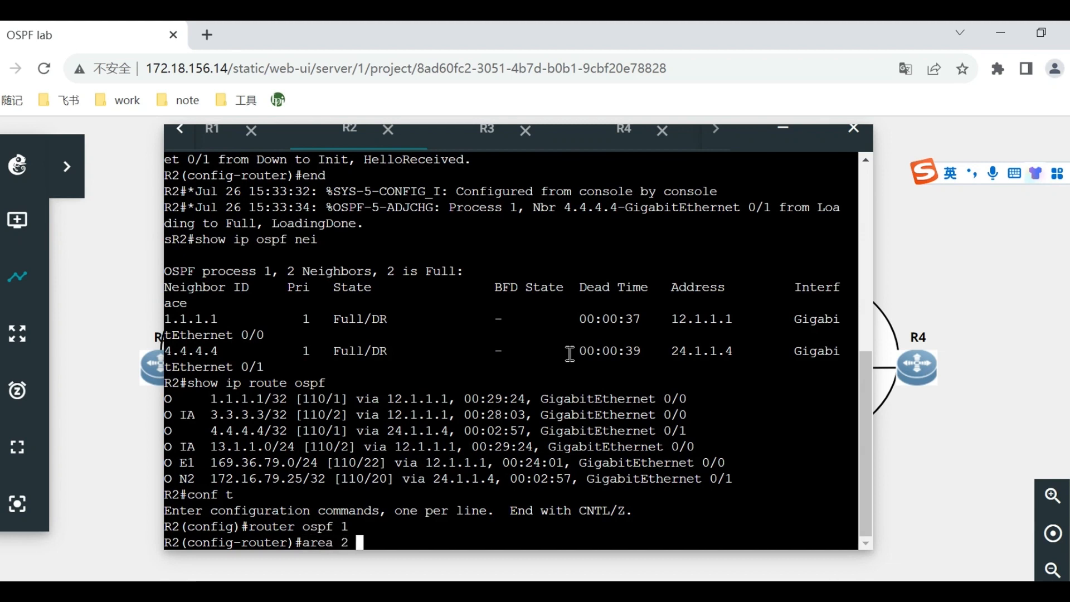
text( nssa)
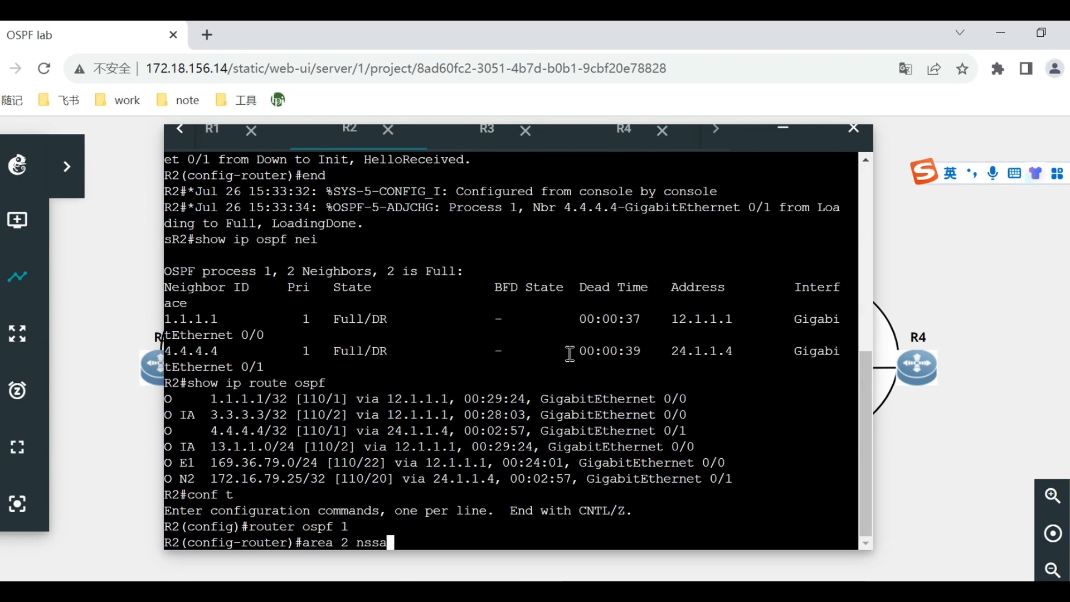
text( no-sum)
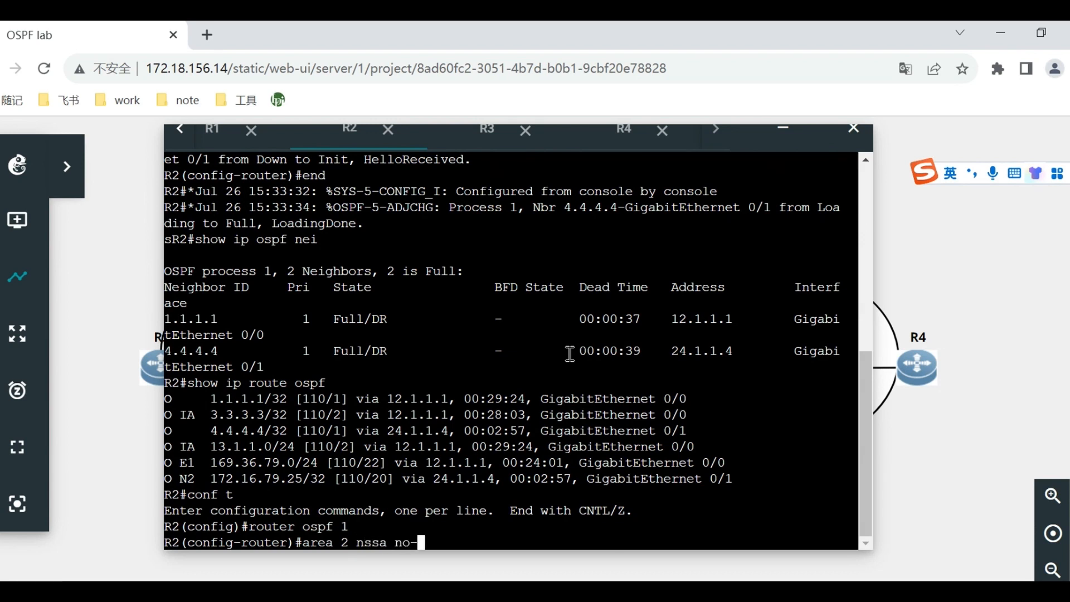
key(Tab)
key(Return)
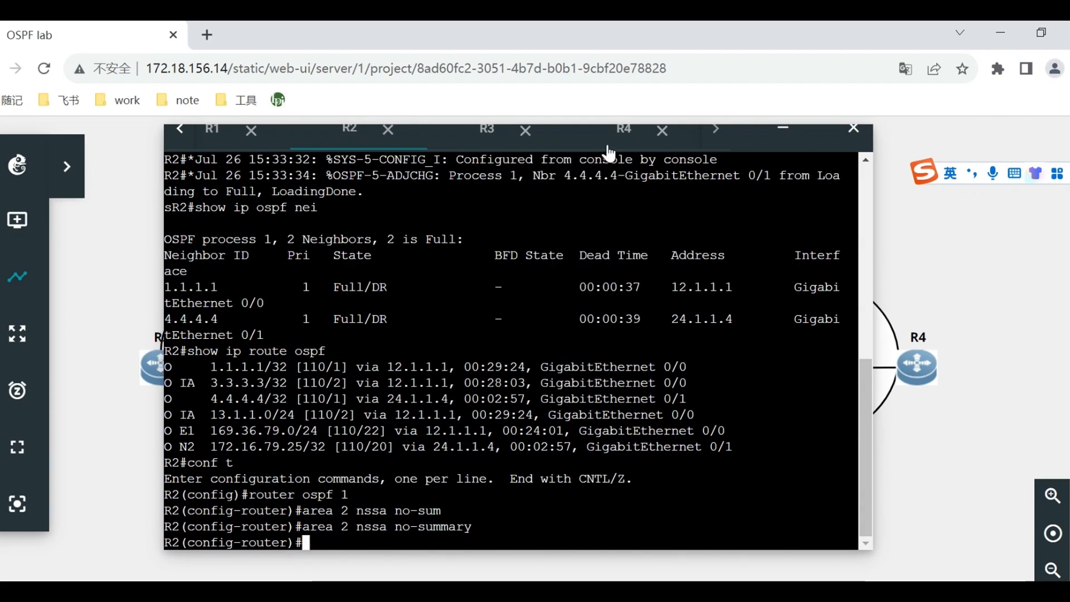
Go to R4's console session and enter router configuration mode for OSPF process 1.
click(619, 133)
text(conf t)
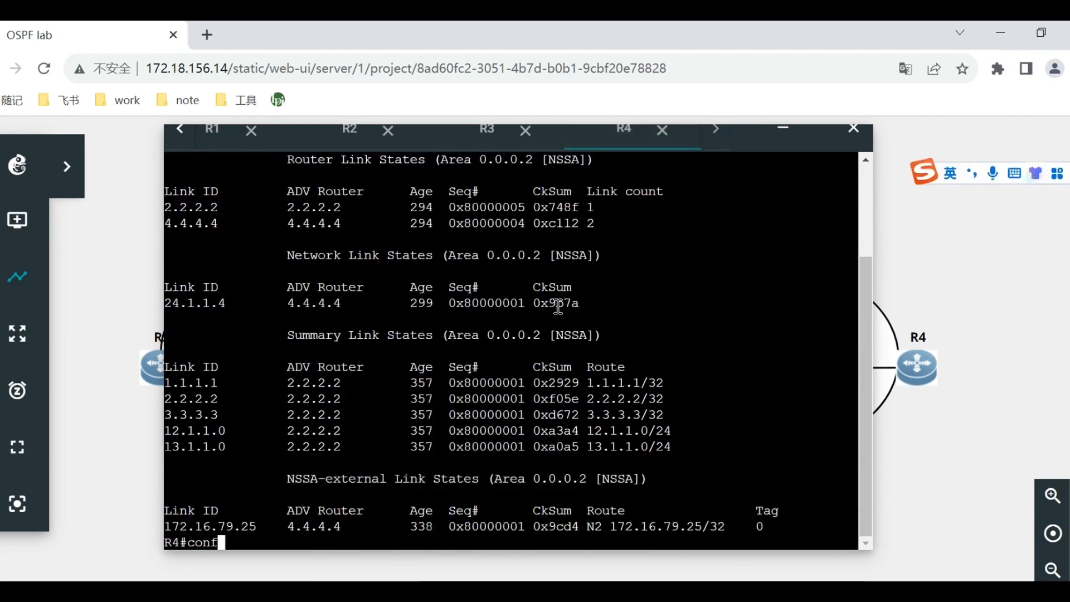
key(Return)
text(router ospf 1)
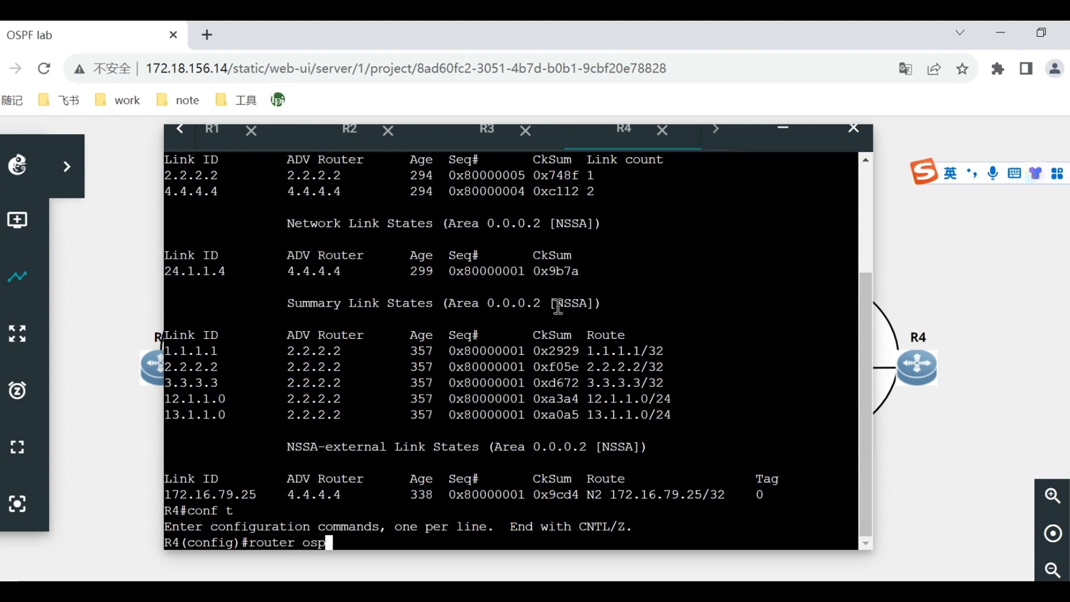
key(Return)
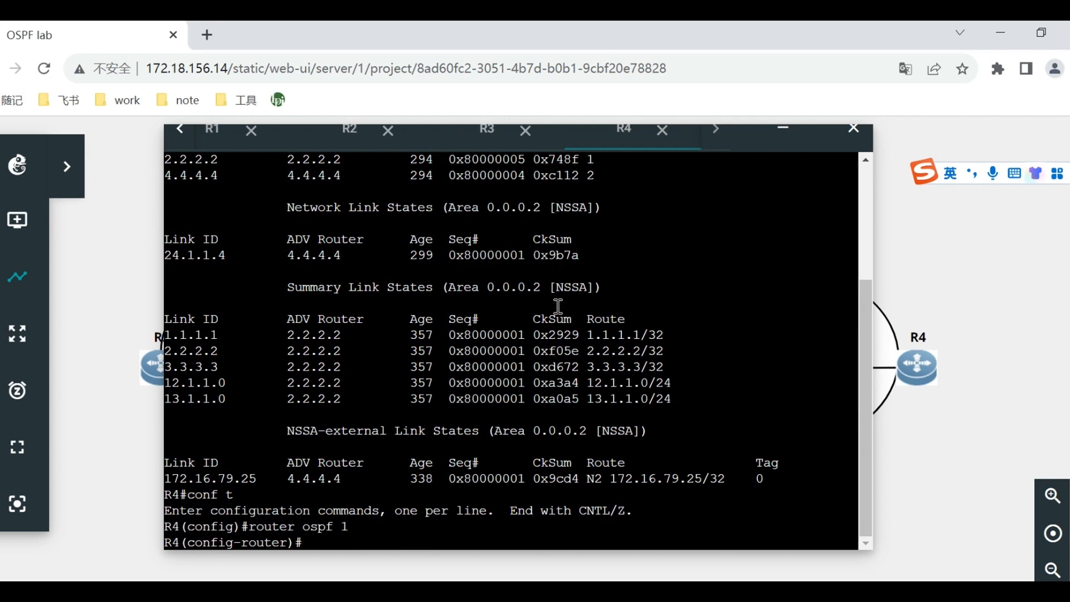
Configure area 2 as totally NSSA on R4 with area 2 nssa no-summary and end configuration mode.
text(area 2 nssa no-sum)
key(Tab)
key(Return)
text(end)
key(Return)
key(Return)
key(Return)
key(Return)
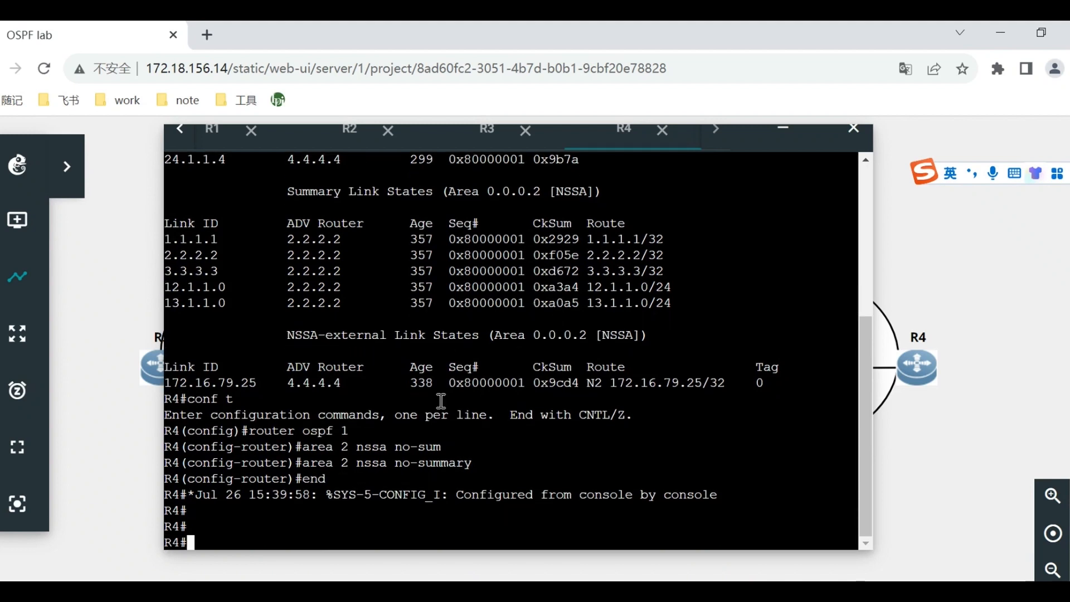
Check the totally NSSA section of the Word guide, and run show ip route ospf in R4's GNS3 console.
key(alt+Tab)
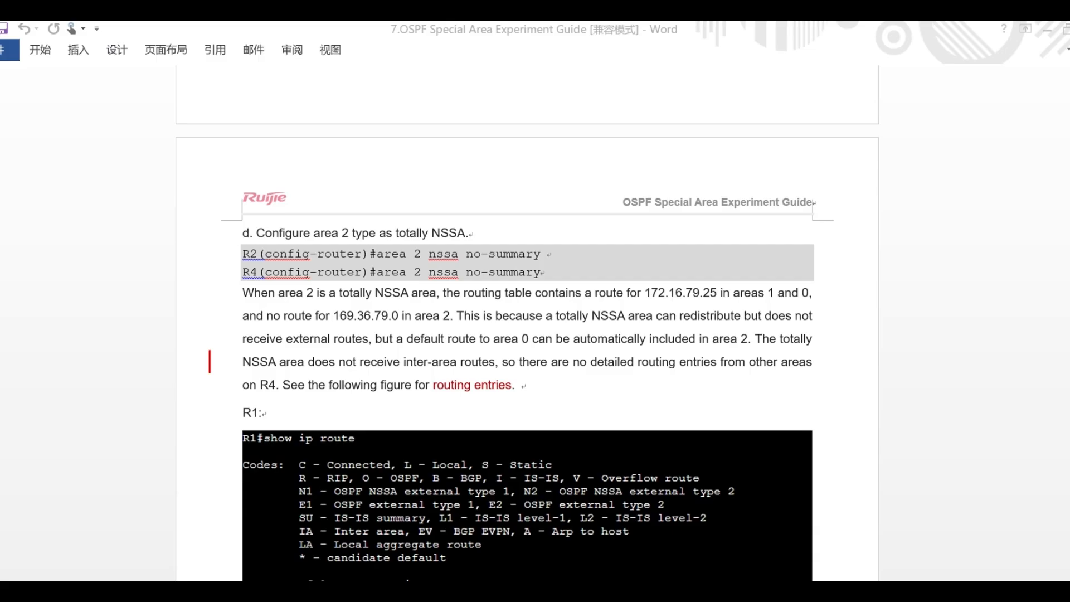
scroll(777, 397, down, 1)
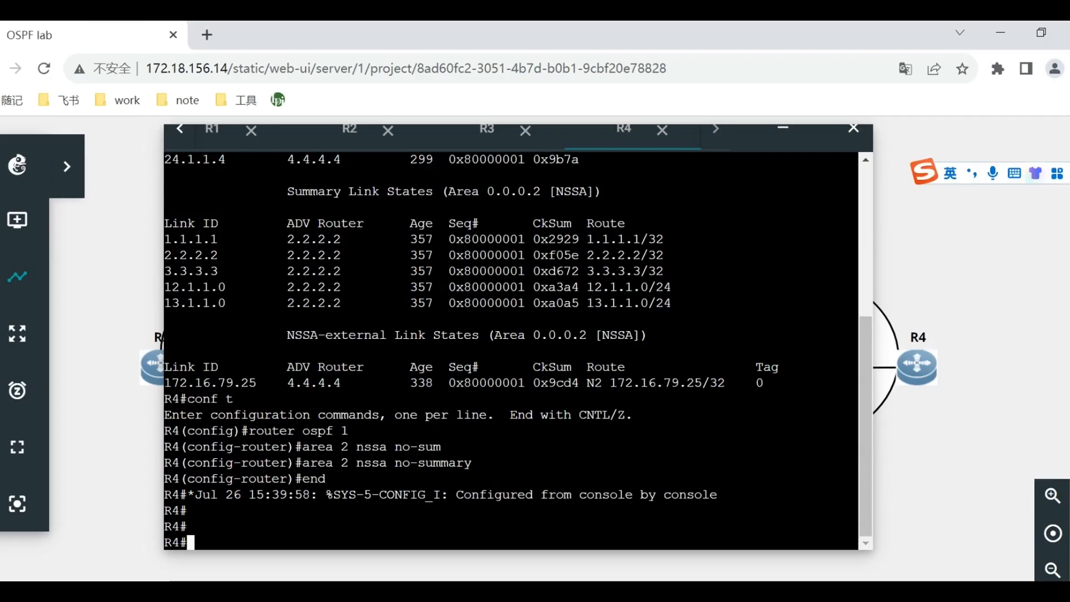
text(show ip ro)
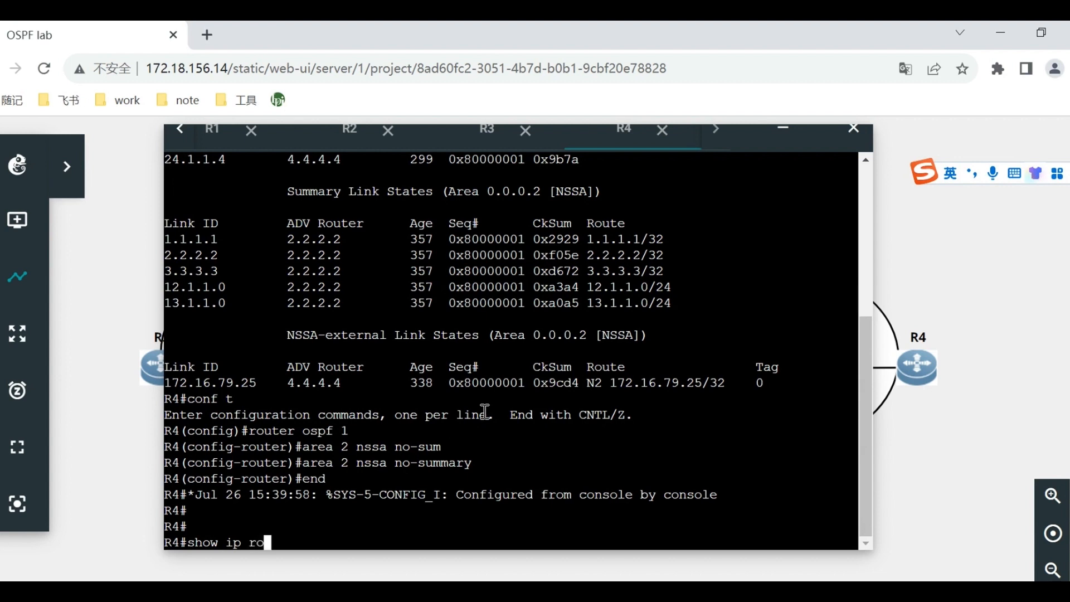
text(ute ospf)
key(Return)
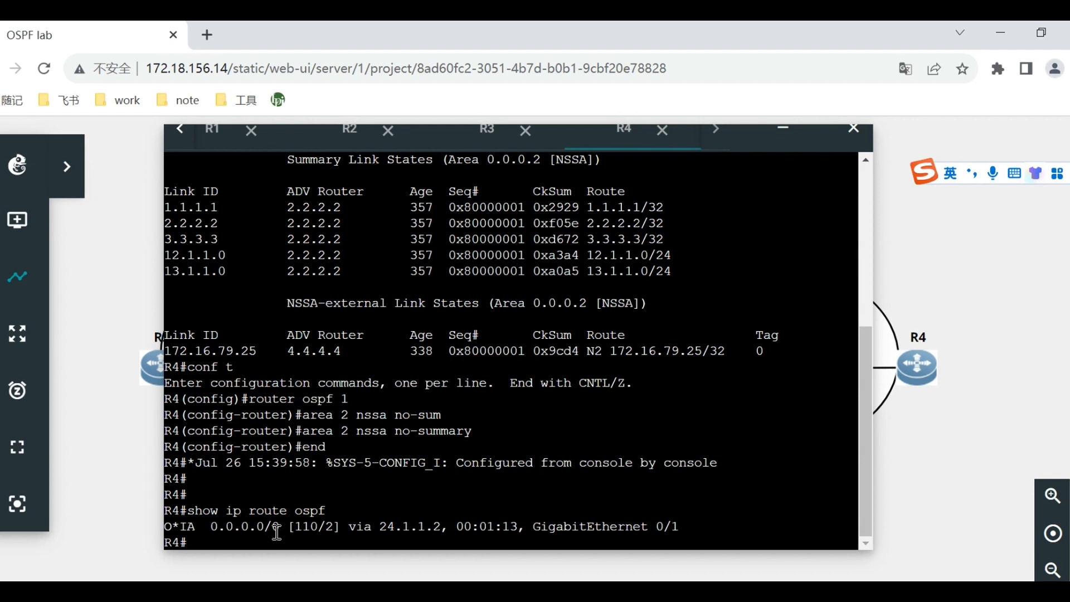
Run show ip route ospf in R3's console and compare its OSPF routes with those in R4's console.
click(488, 146)
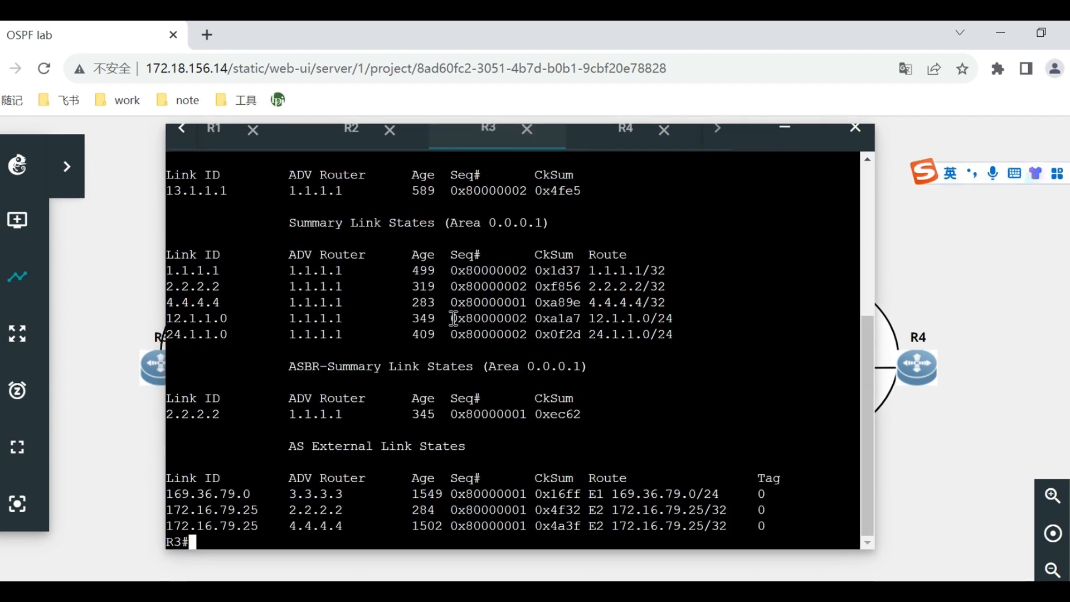
text(show )
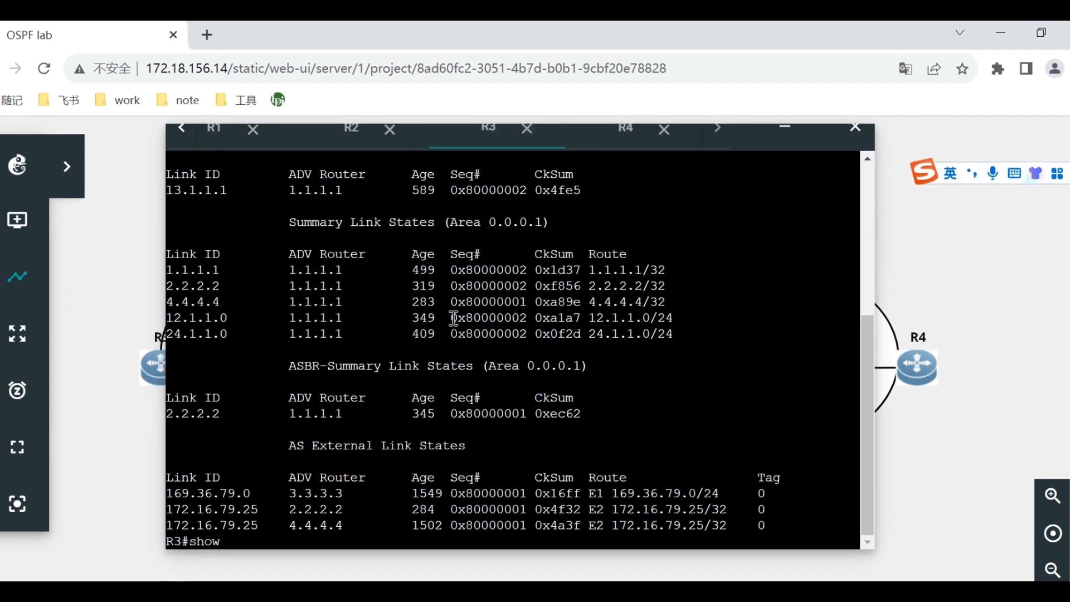
text(ip route )
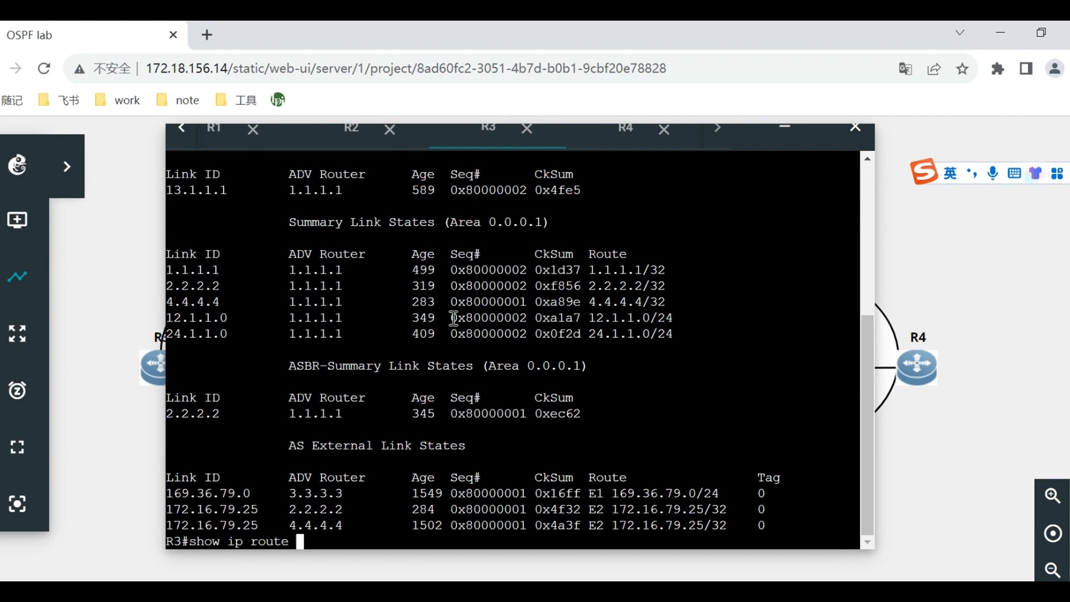
text(ospf)
key(Return)
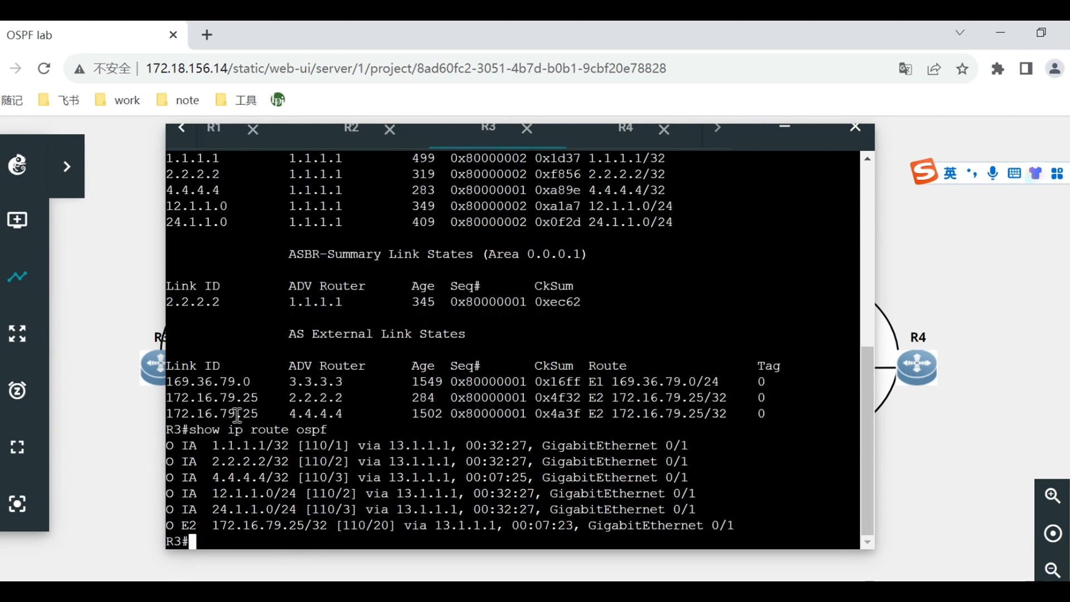
click(612, 144)
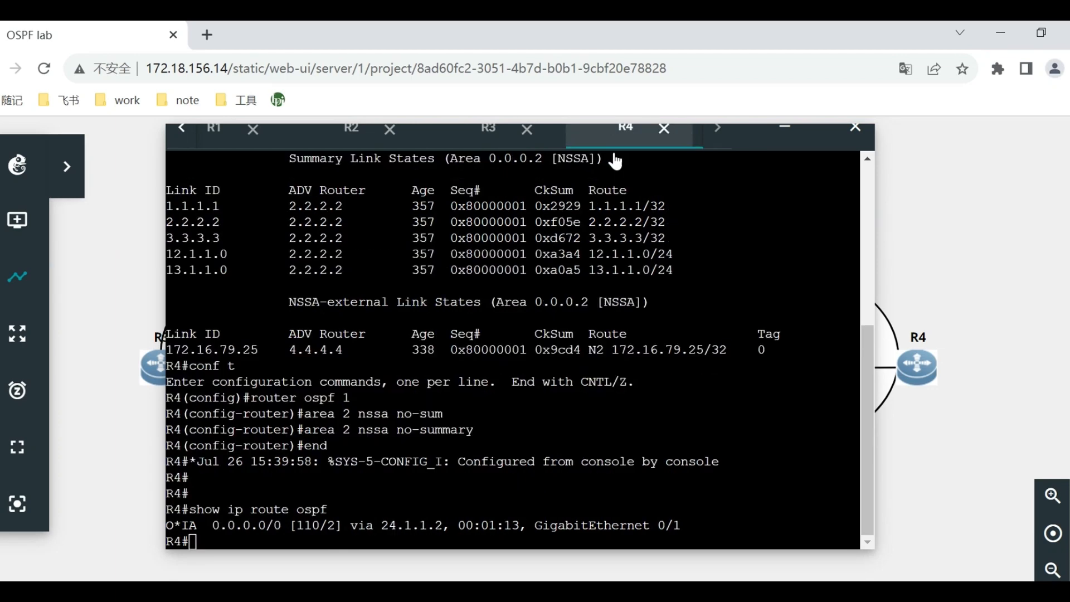
click(488, 132)
click(615, 139)
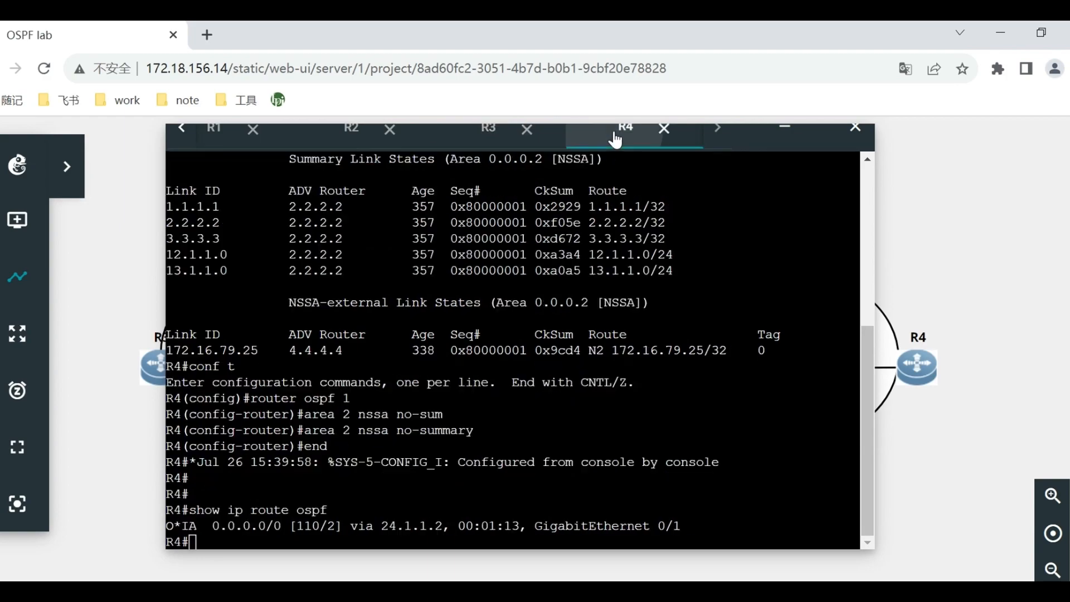
click(434, 523)
Switch to the Word guide and review the totally NSSA routing table figures for R1 through R4.
key(alt+Tab)
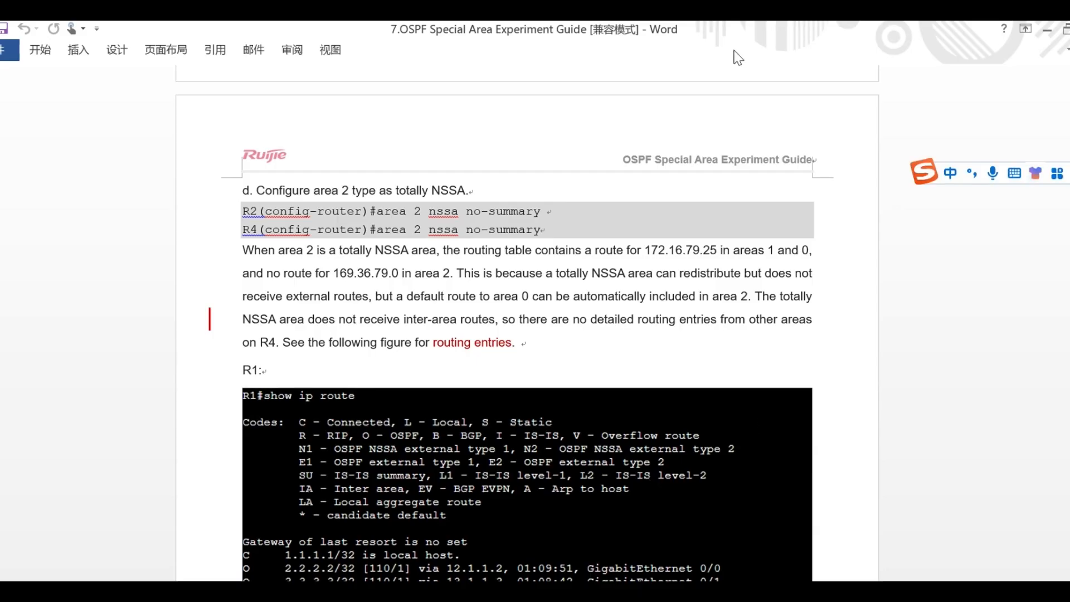
scroll(808, 353, down, 4)
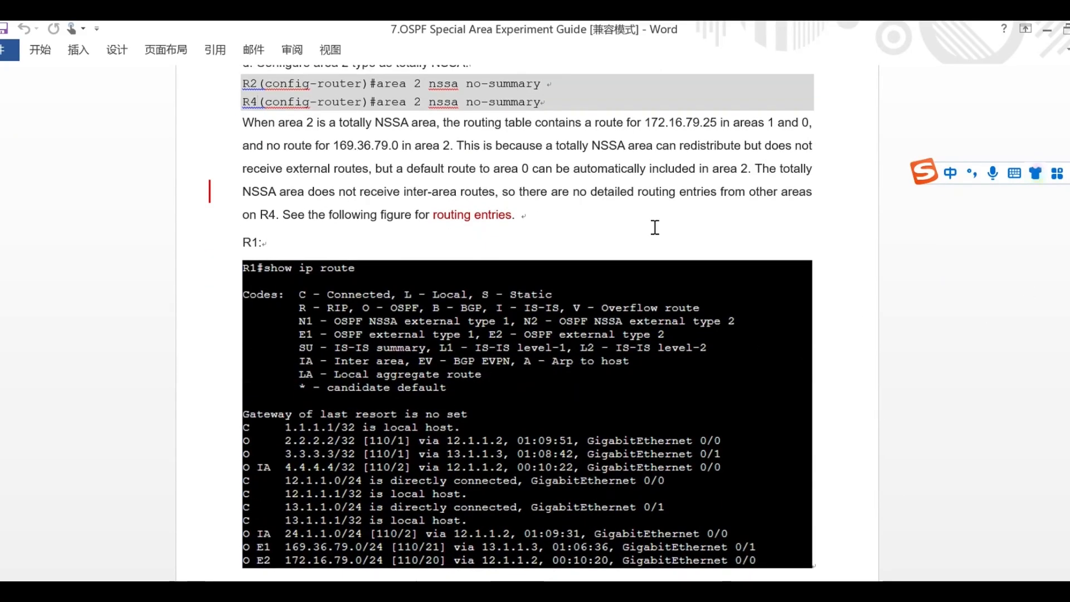
scroll(680, 243, down, 5)
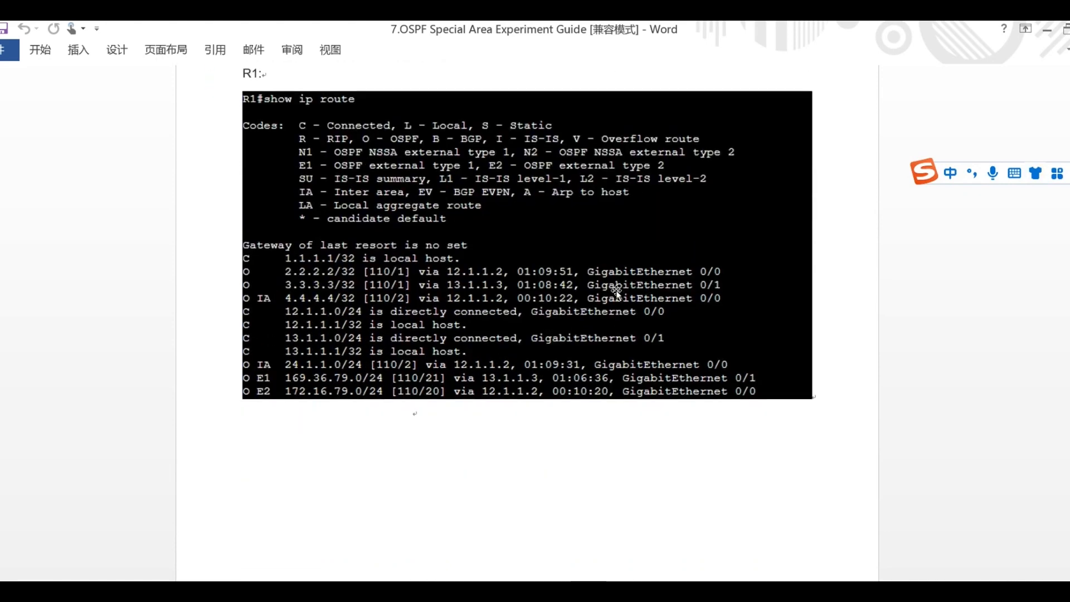
scroll(616, 291, up, 2)
scroll(628, 413, up, 1)
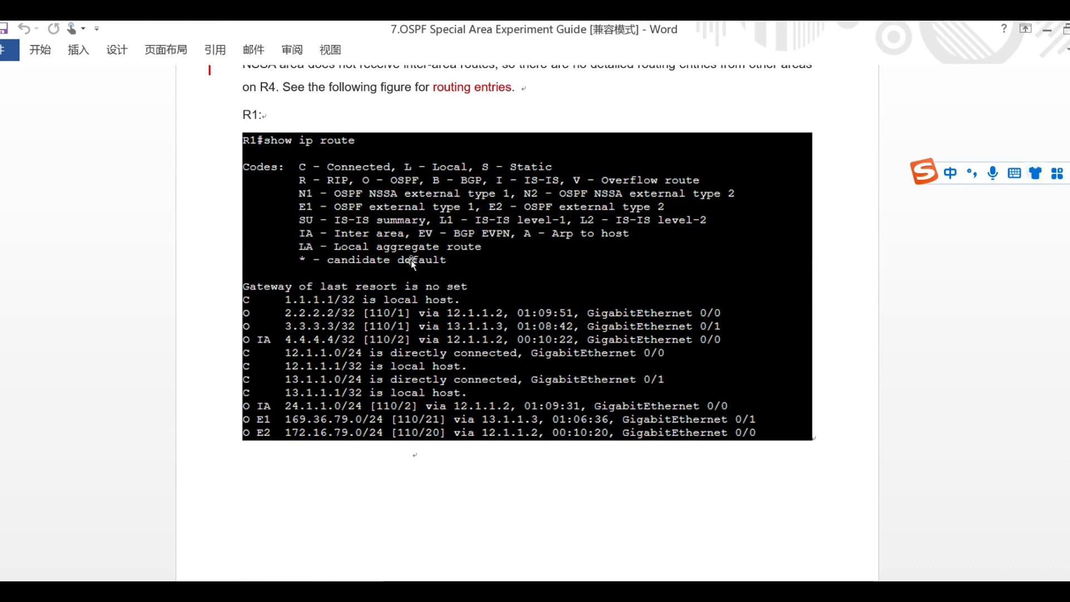
scroll(536, 339, down, 5)
scroll(536, 338, down, 10)
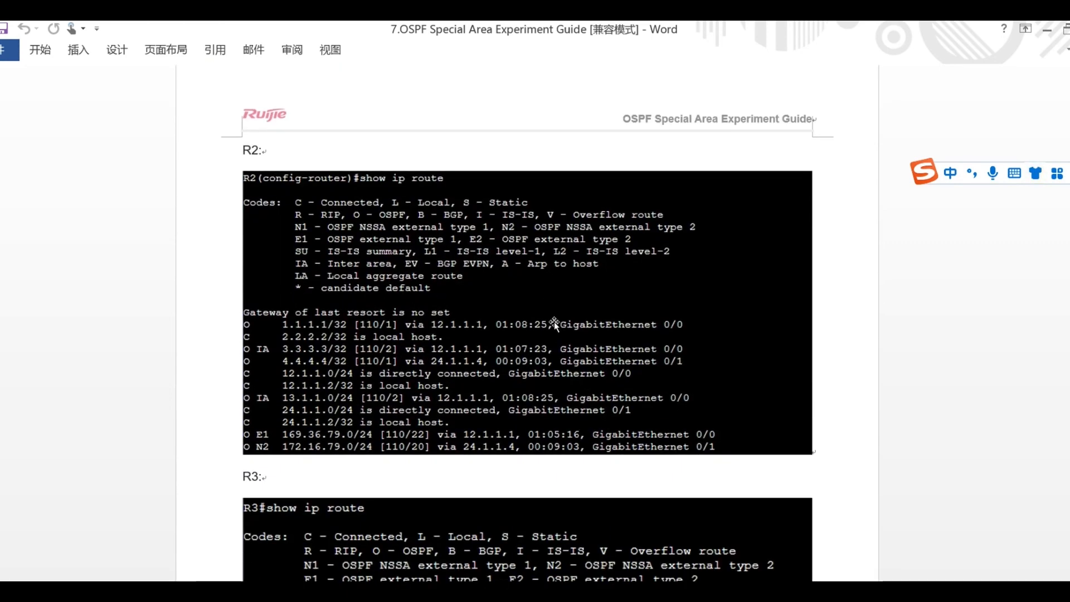
scroll(760, 398, down, 15)
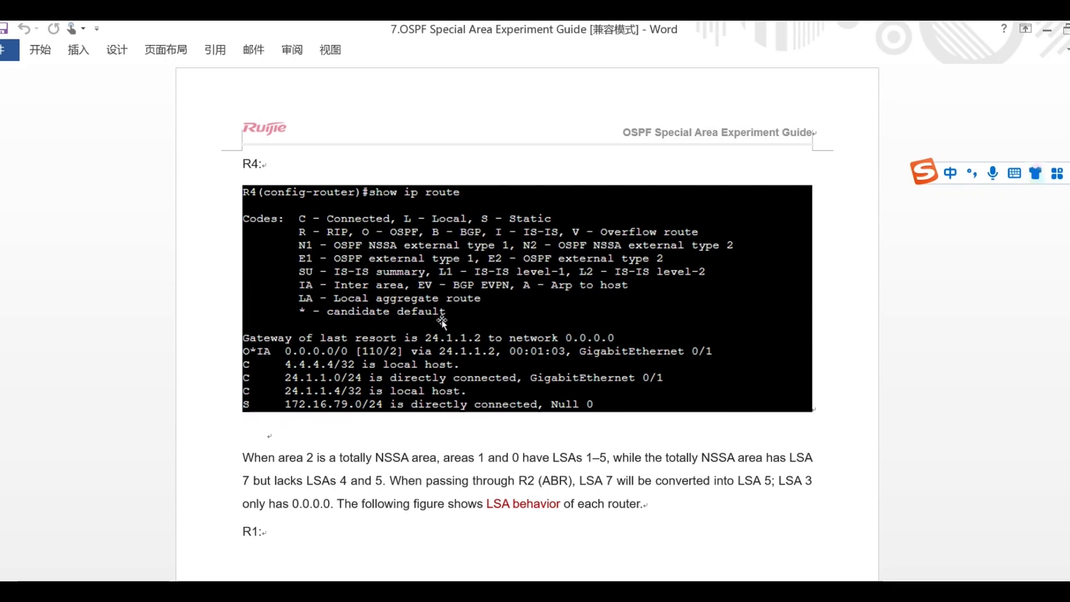
Read the guide's totally NSSA LSA behavior paragraph and R1's OSPF database figure.
scroll(304, 316, down, 2)
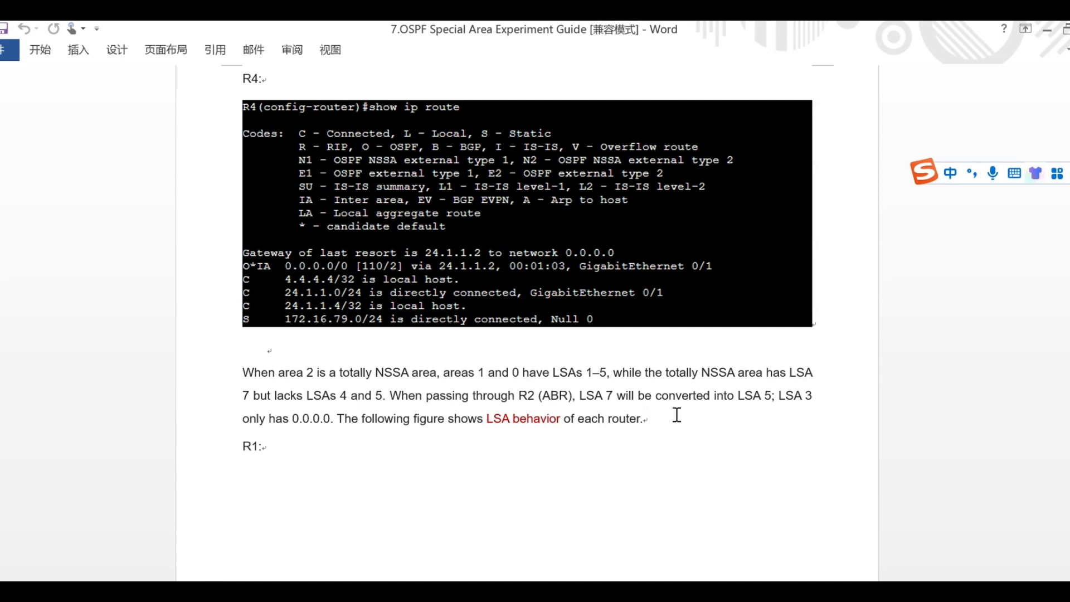
scroll(674, 408, down, 10)
scroll(671, 397, down, 8)
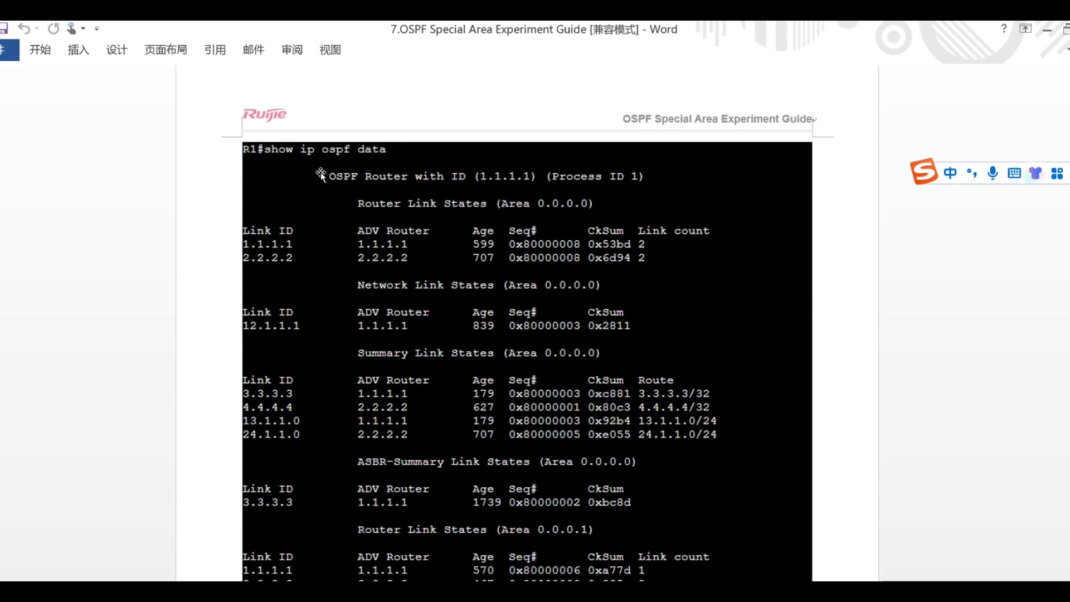
scroll(582, 290, down, 2)
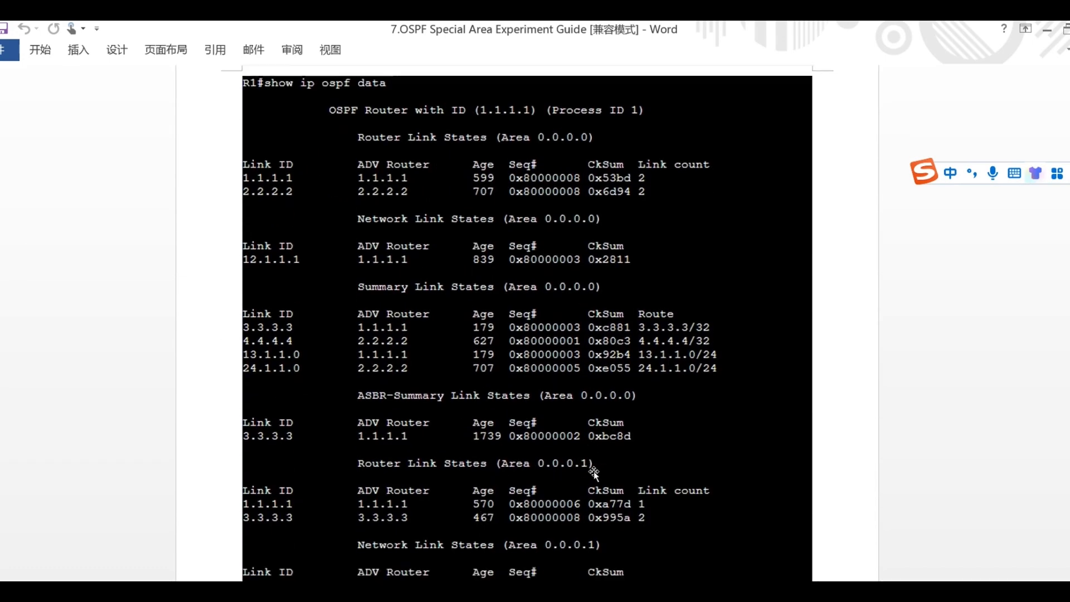
scroll(593, 470, down, 2)
Switch back to the GNS3 lab and run show ip ospf database on R1, paging through the full output.
key(alt+Tab)
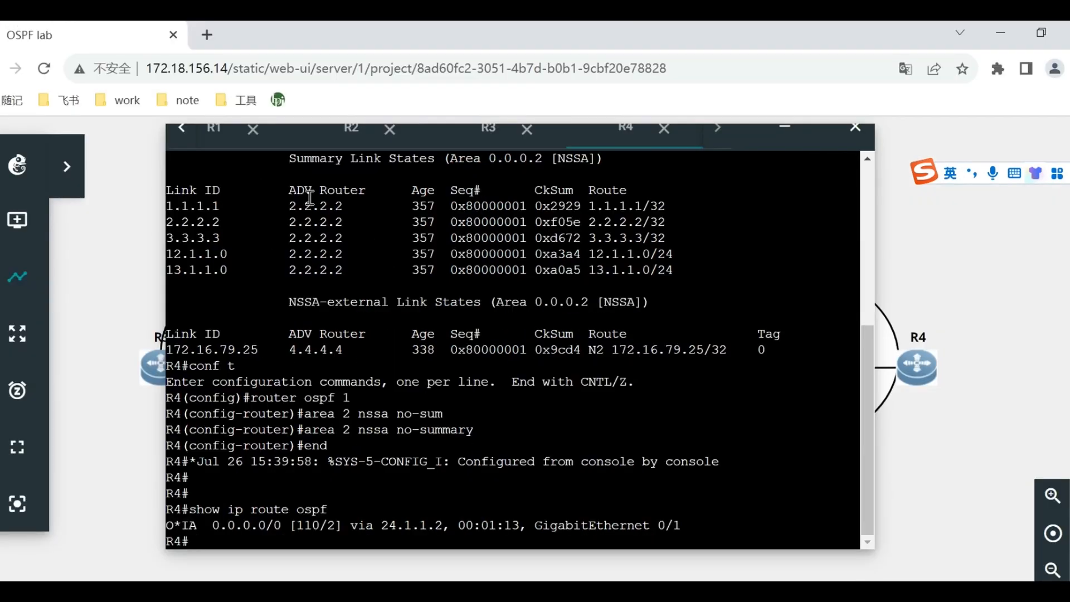
click(222, 136)
text(show ip ospf da)
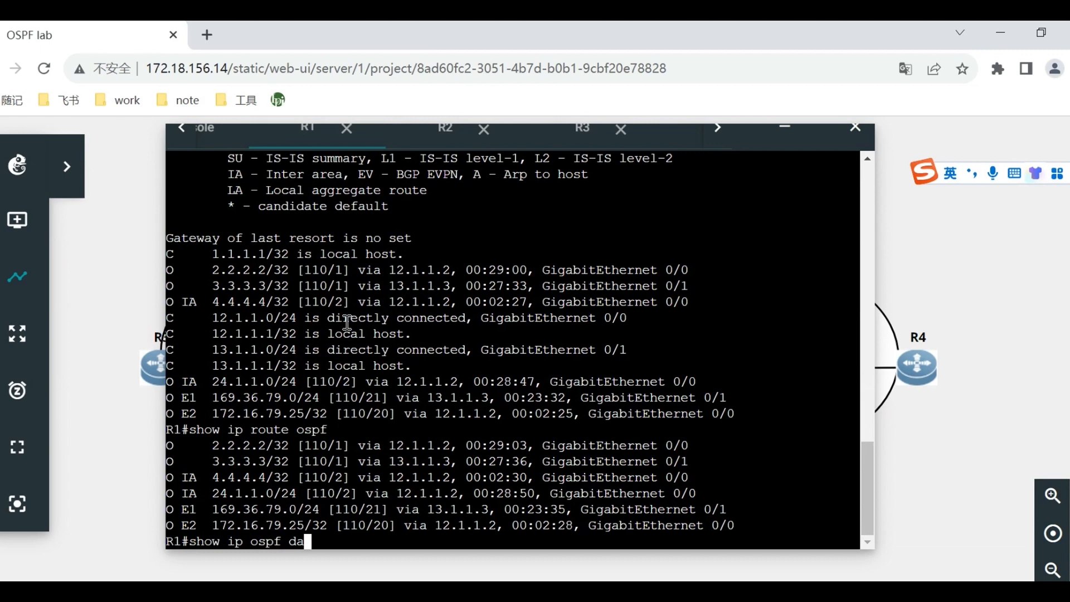
text(tabase)
key(Return)
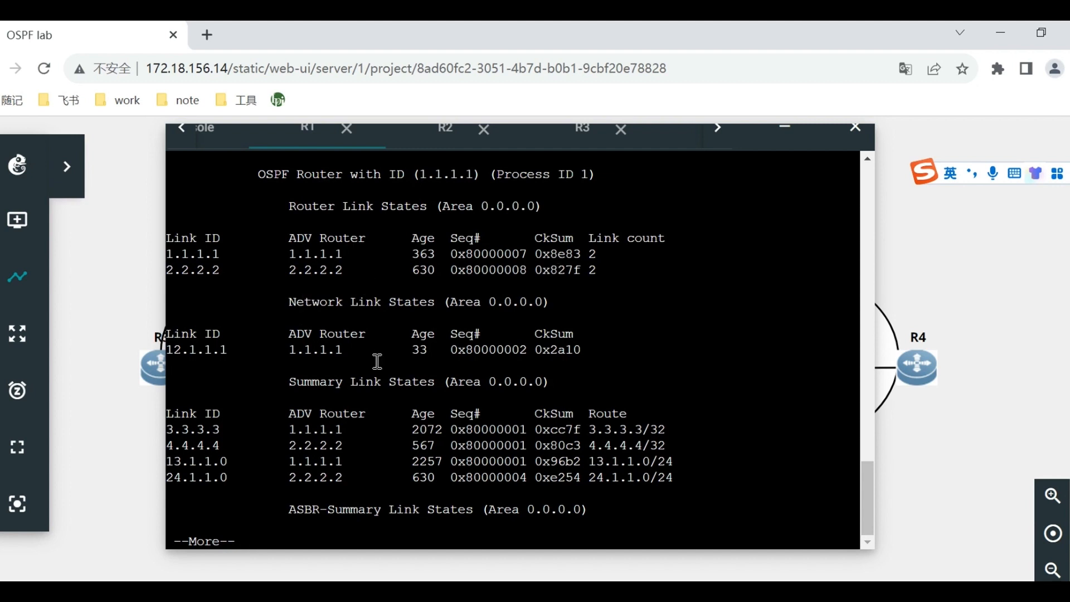
key(space)
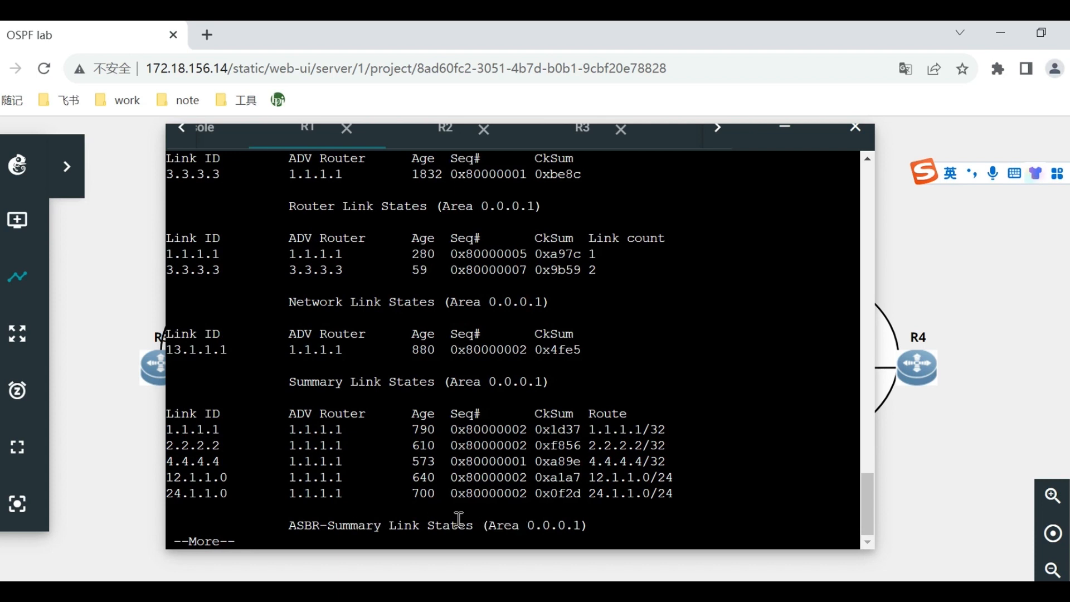
key(space)
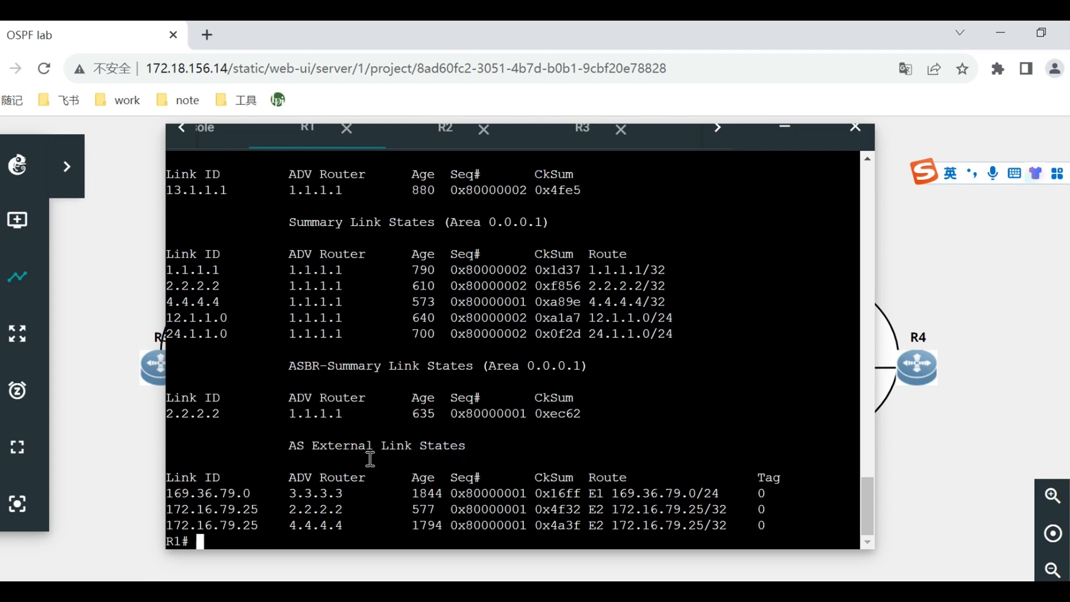
Leave configuration mode on R2 with end, and run show ip ospf database through to the end of its output.
click(435, 142)
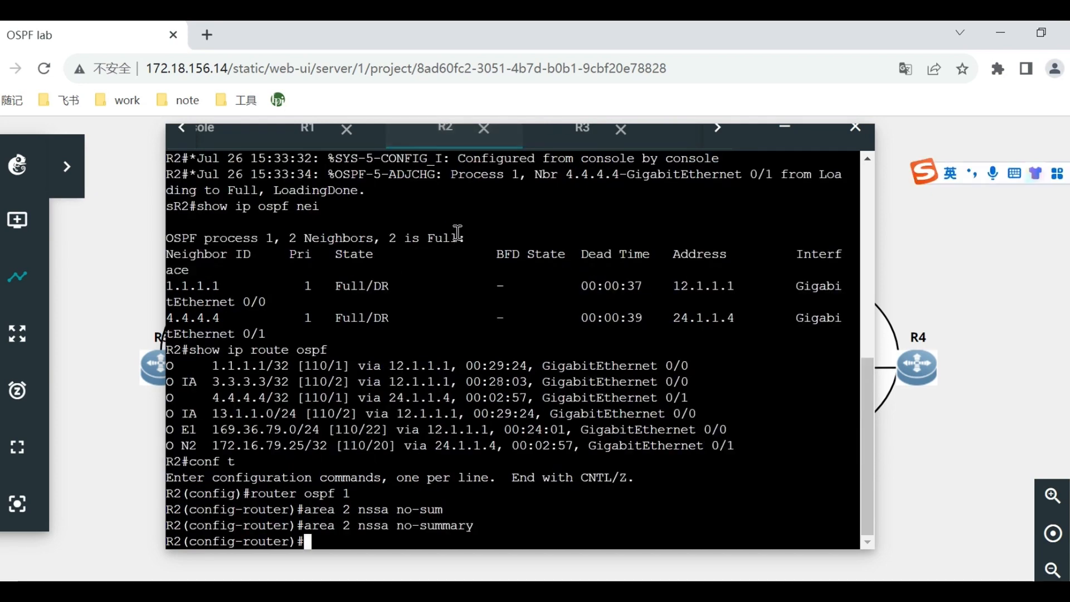
text(end)
key(Return)
text(show ip )
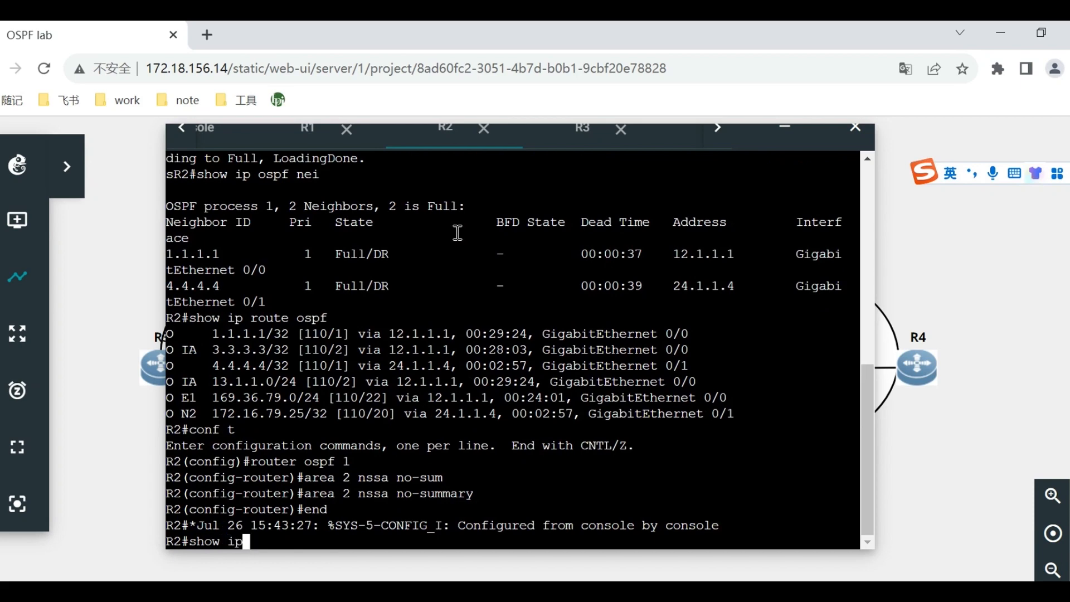
text(ospf da)
key(Tab)
key(Return)
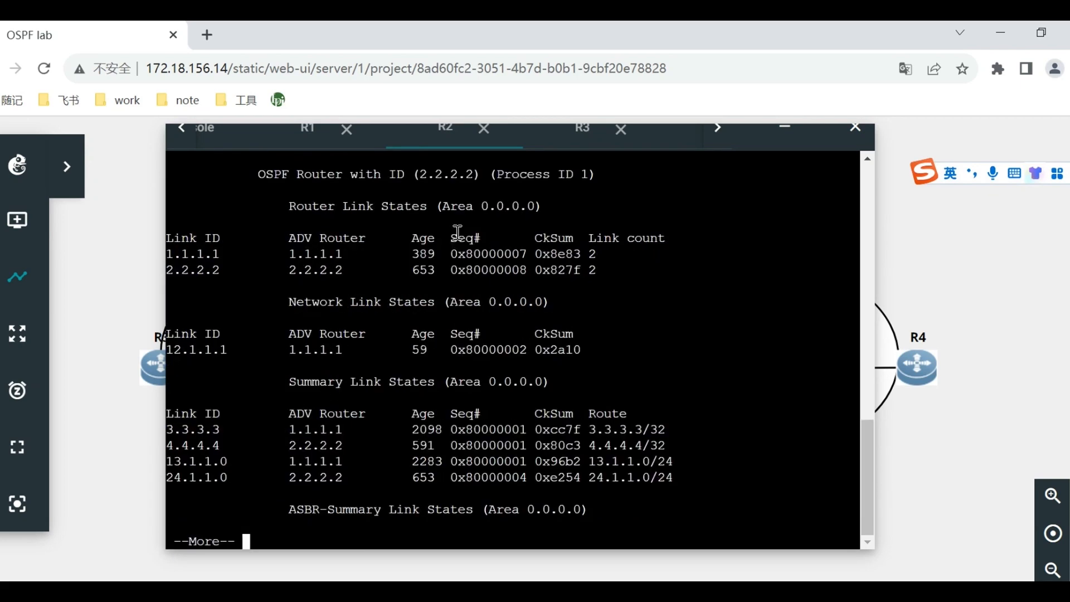
key(space)
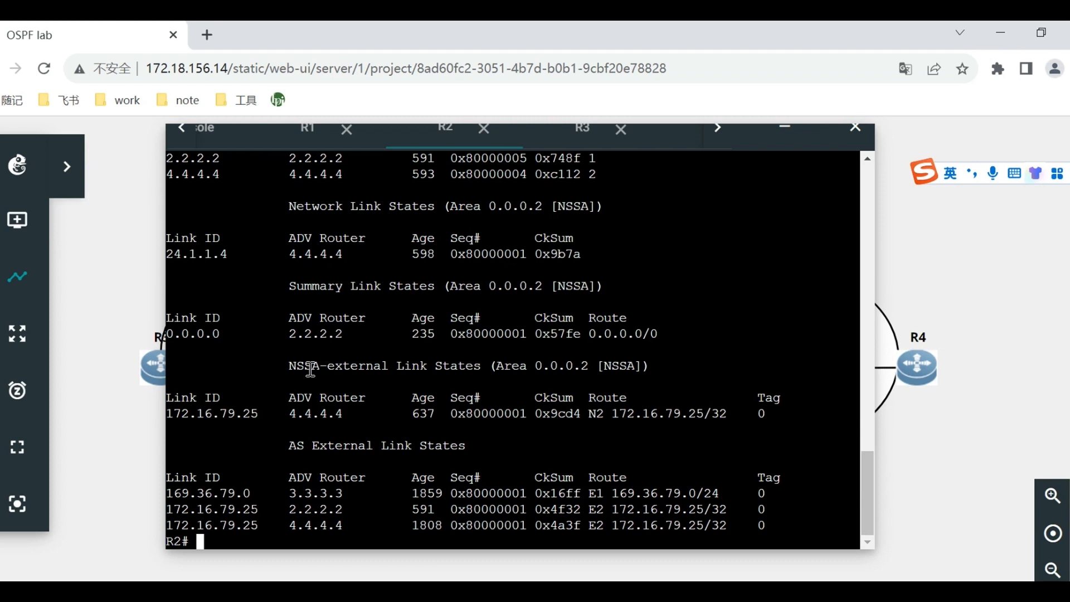
Highlight the NSSA-external Link States heading in R2's output and check area 2 in the topology behind the console window.
drag(283, 361, 689, 367)
drag(742, 145, 467, 192)
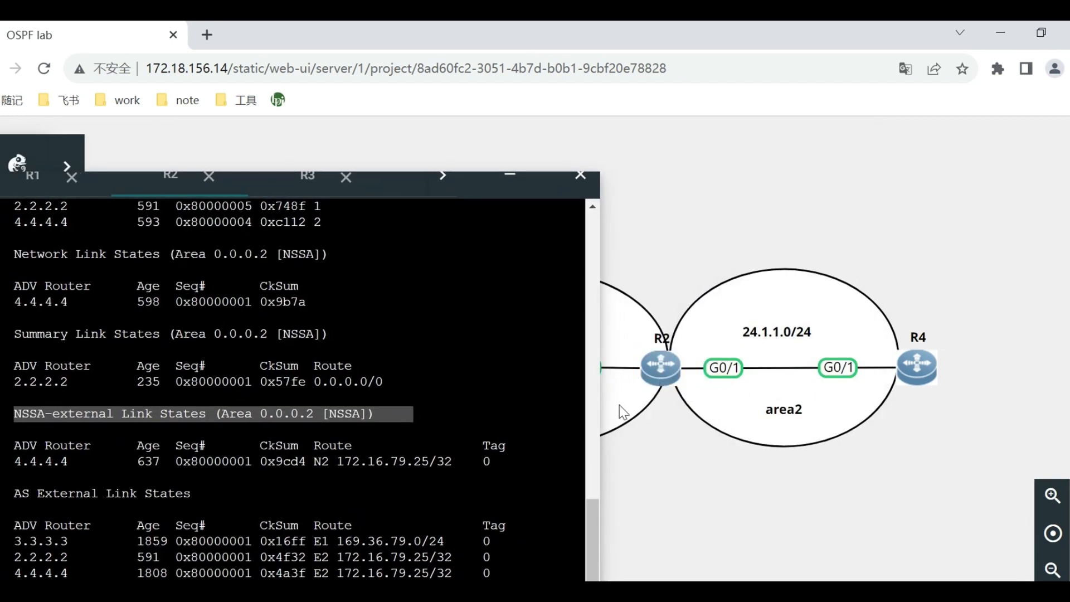
drag(474, 182, 785, 145)
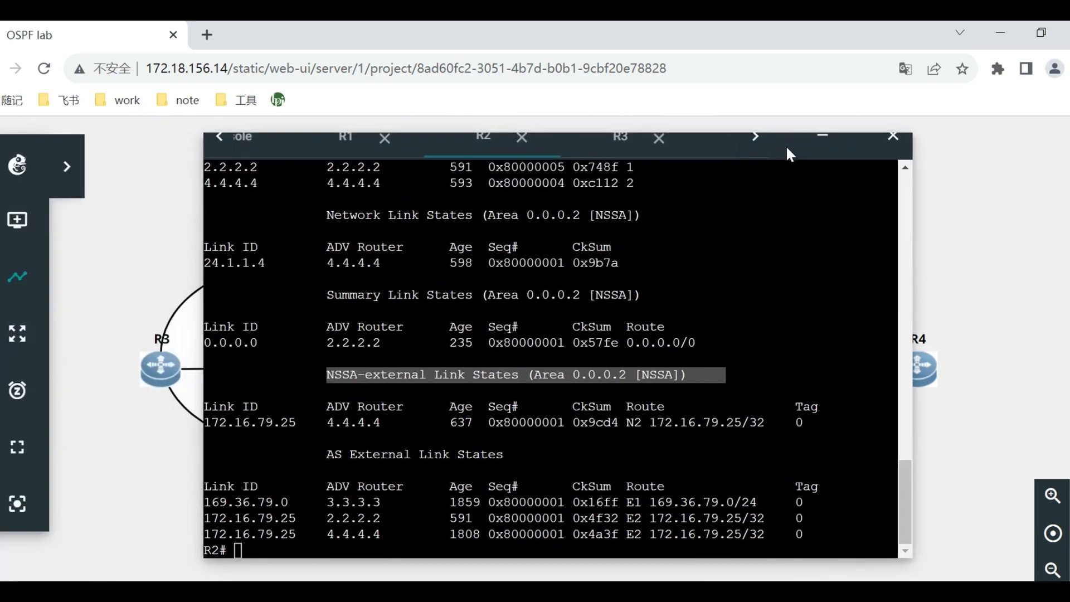
Examine R2's OSPF database from the area 0 LSAs through the area 2 NSSA summary, NSSA-external and AS External sections.
scroll(589, 351, up, 3)
scroll(588, 351, up, 3)
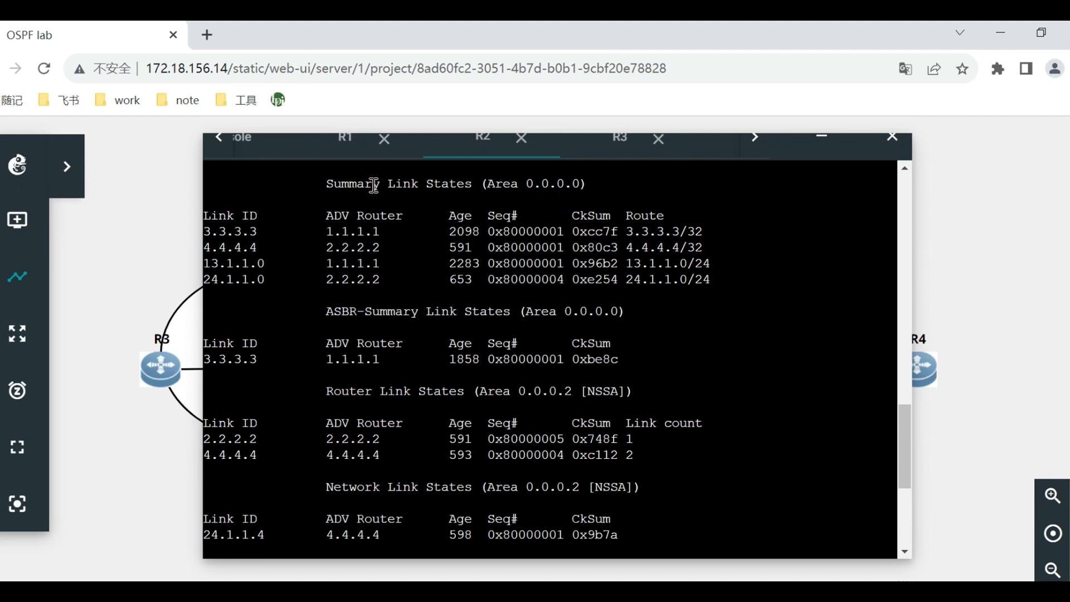
scroll(410, 307, up, 3)
scroll(410, 307, up, 3)
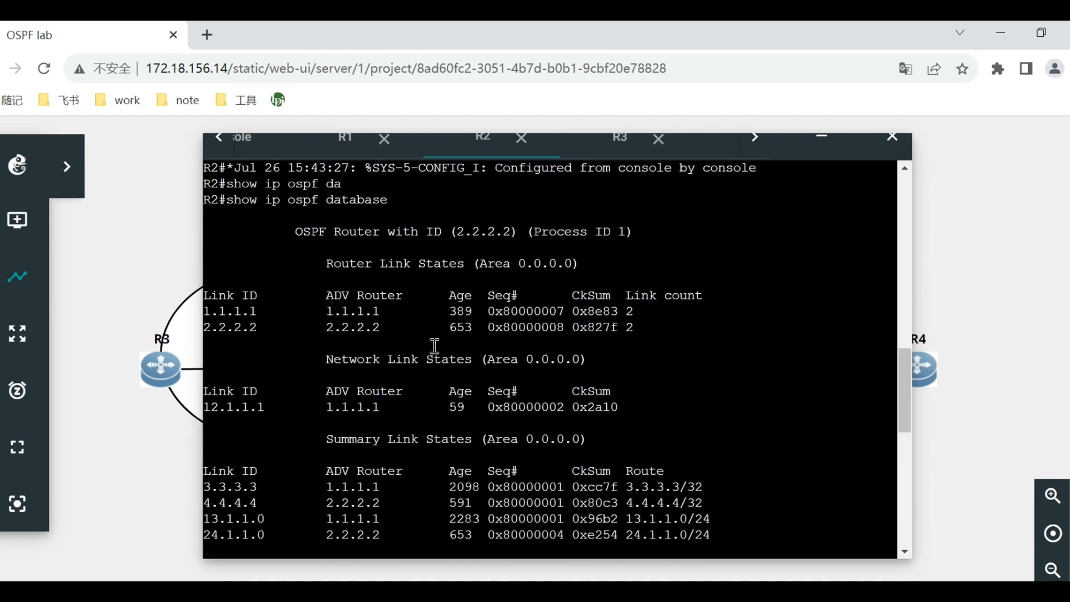
scroll(502, 331, down, 3)
scroll(501, 331, down, 3)
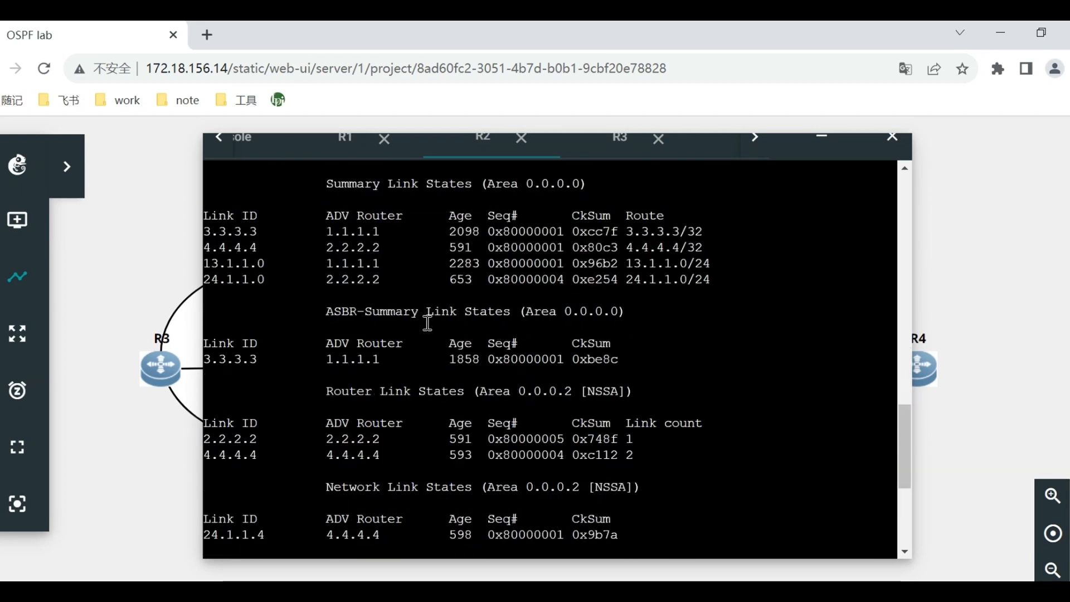
scroll(419, 401, down, 6)
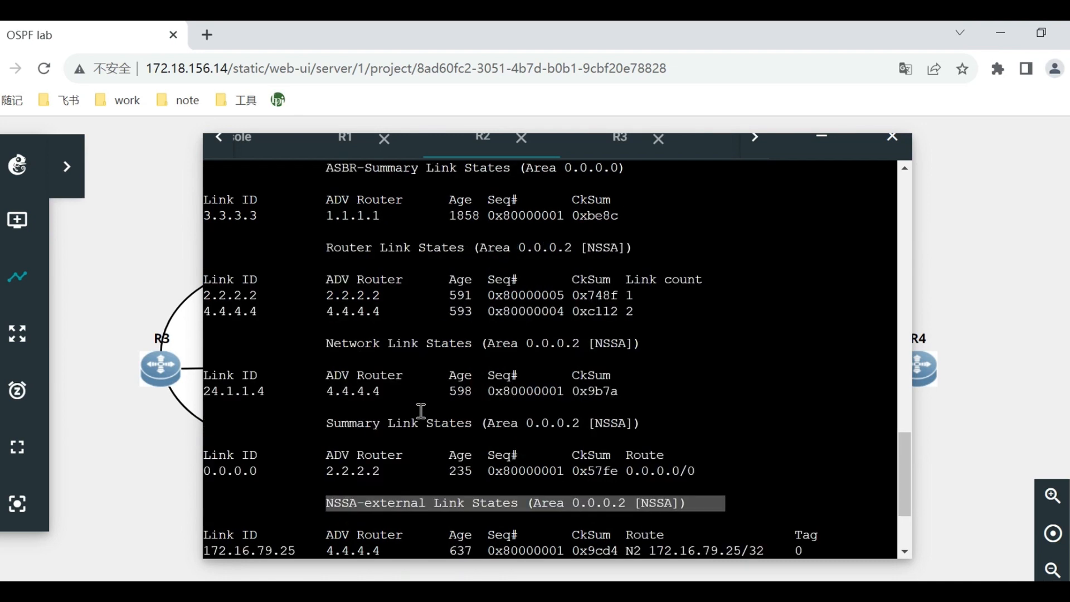
drag(379, 440, 458, 457)
click(568, 477)
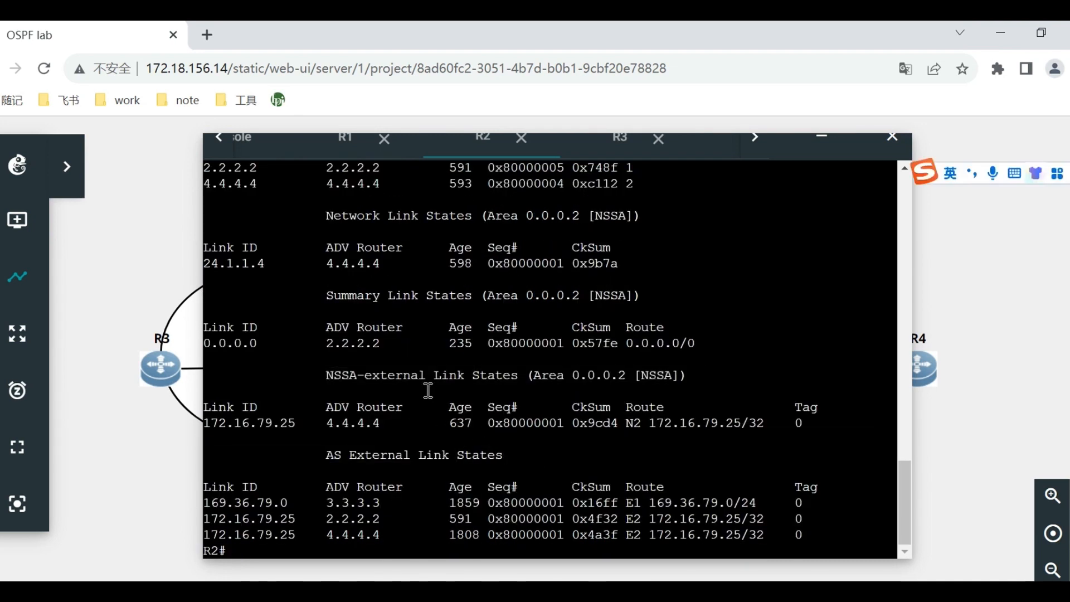
drag(349, 367, 540, 482)
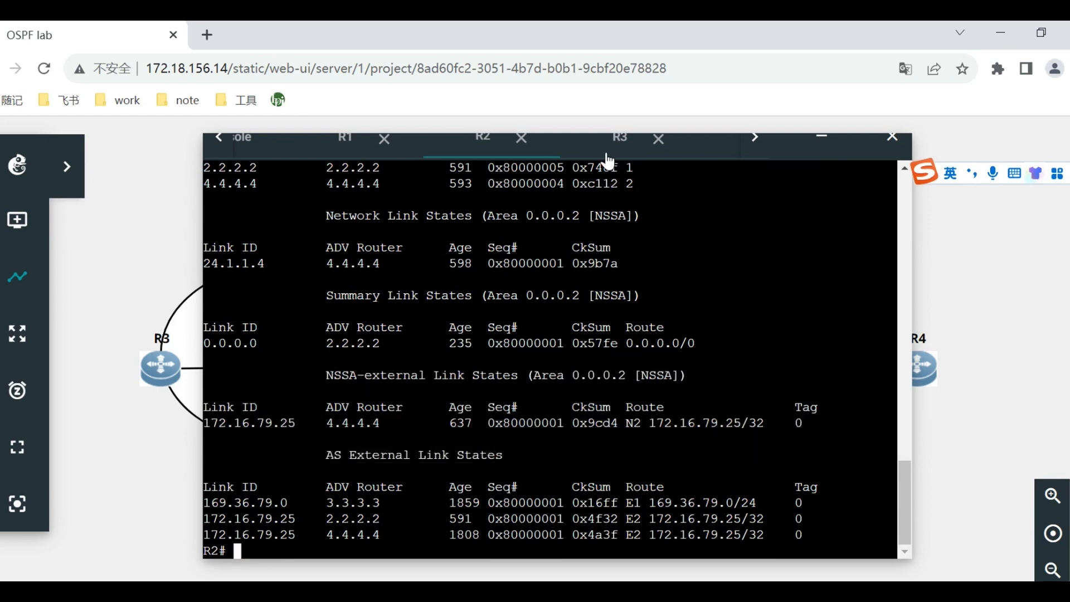
Switch to R3's console and run show ip ospf database.
click(619, 138)
drag(540, 375, 536, 360)
text(show ip ospf da)
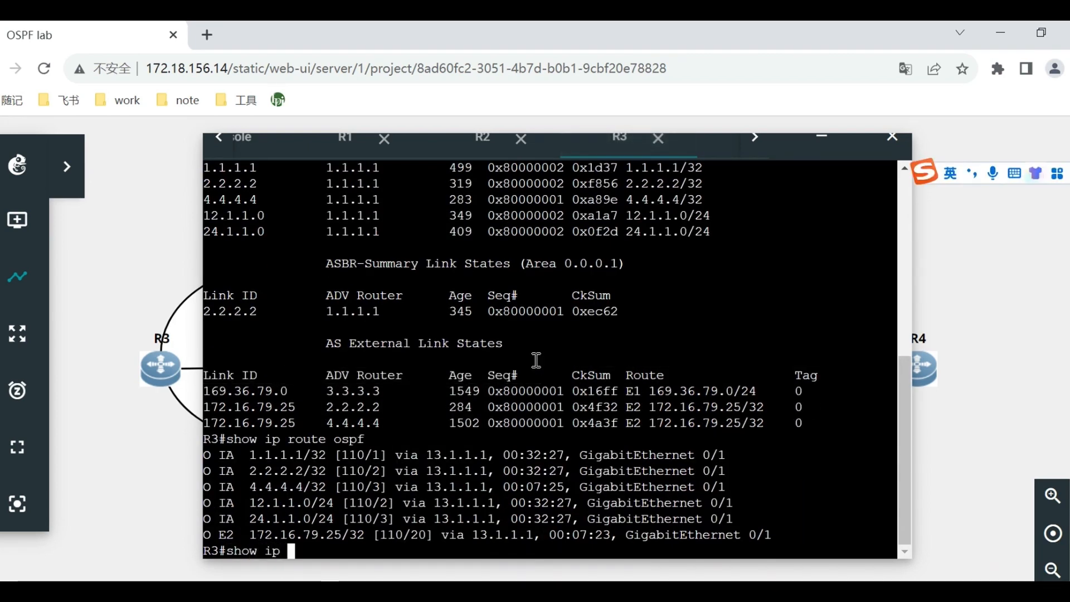
key(Return)
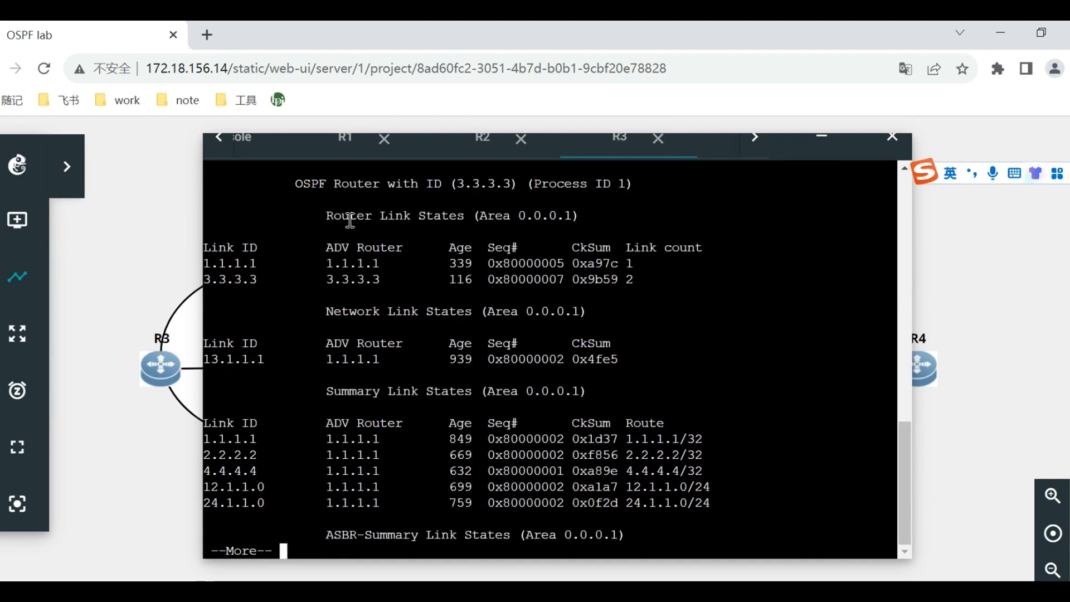
Page through R3's OSPF database to the end, highlighting the Router, Network, Summary and AS External Link States headings.
drag(349, 218, 487, 217)
triple_click(354, 309)
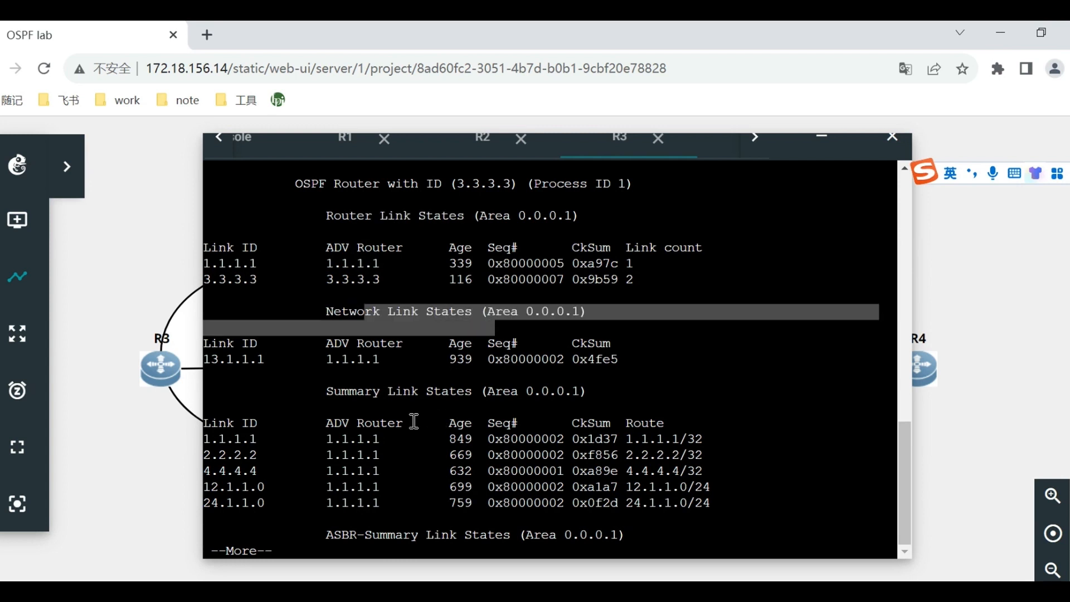
drag(395, 391, 489, 391)
key(space)
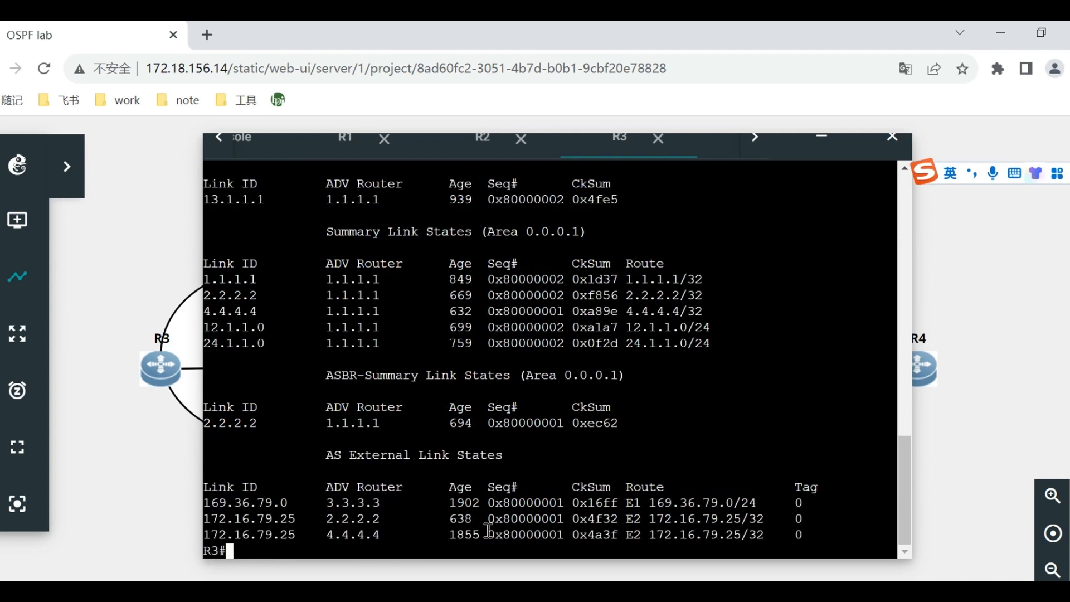
drag(359, 455, 465, 455)
click(484, 472)
Switch to R4's console and run show ip ospf database.
click(756, 146)
click(661, 153)
drag(603, 312, 603, 298)
text(show ip ospf d)
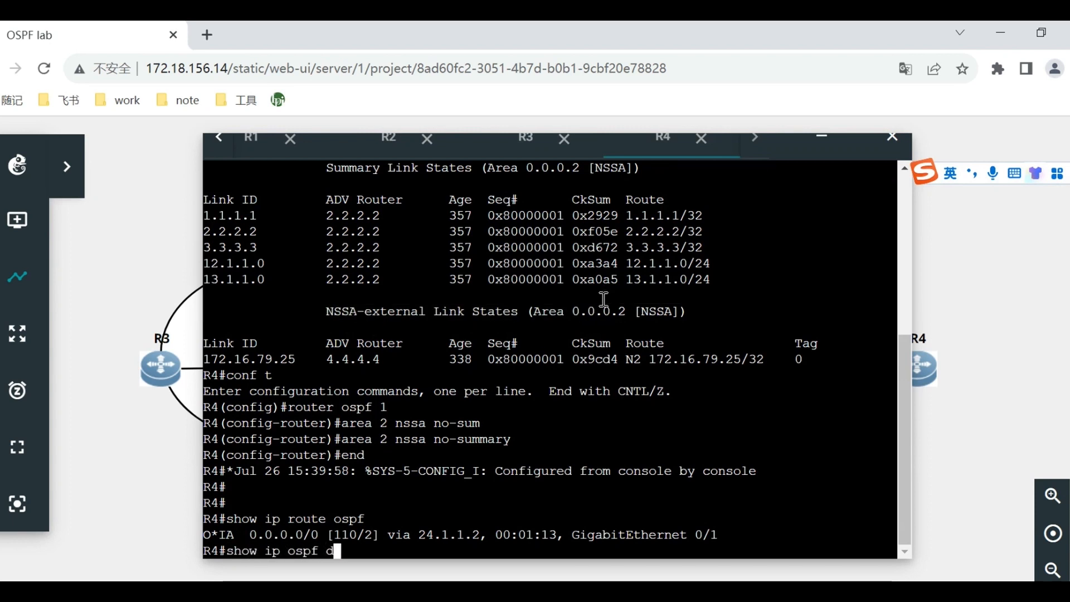
key(Tab)
key(Return)
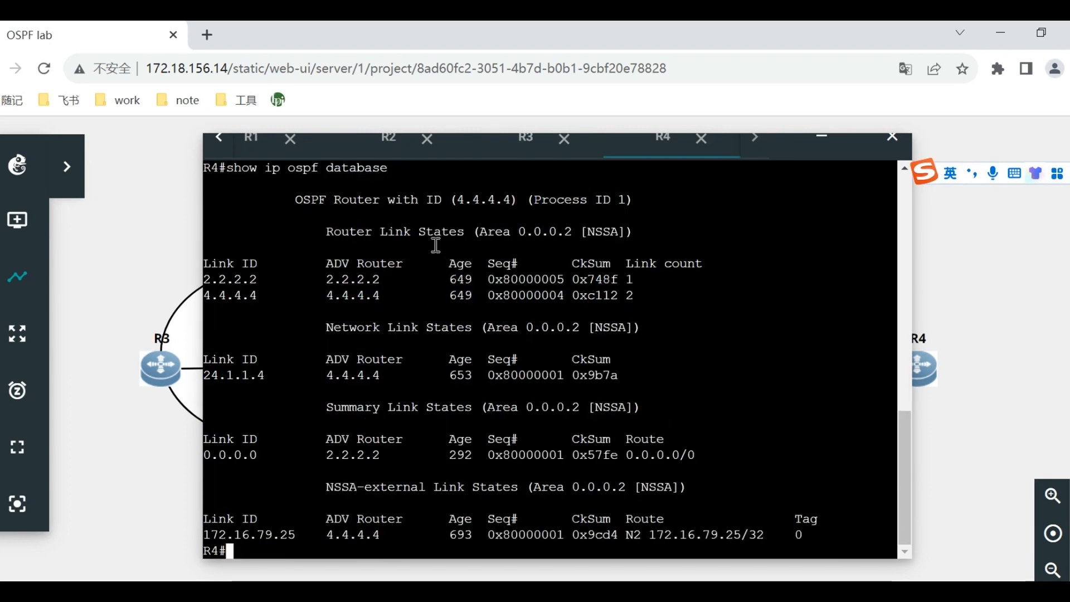
Examine R4's area 2 NSSA database, highlighting the Router, Network, Summary and NSSA-external Link States sections.
drag(376, 230, 478, 252)
drag(388, 325, 525, 344)
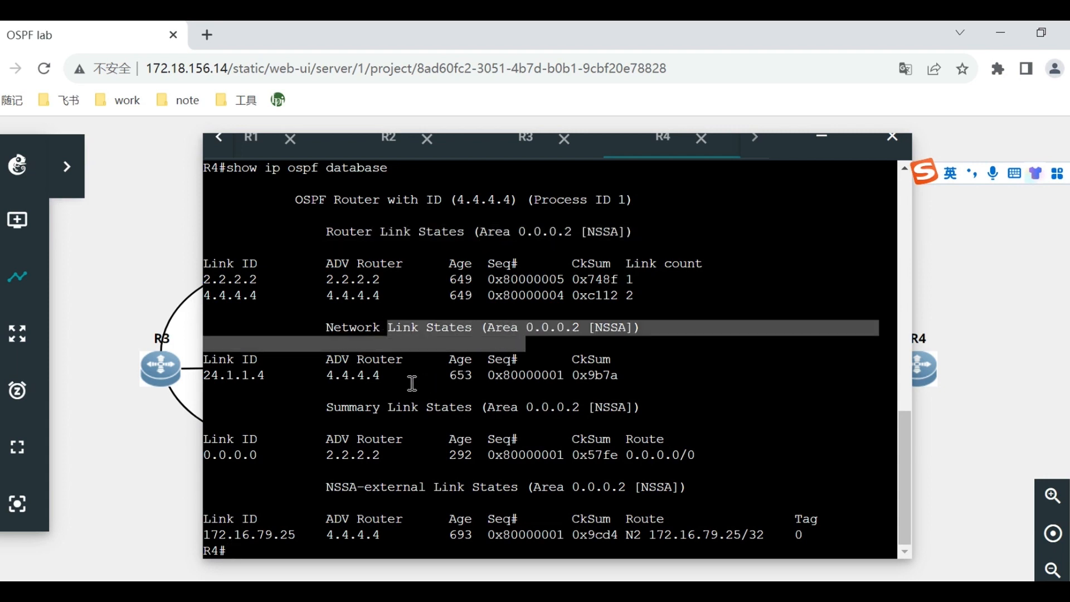
drag(388, 407, 566, 406)
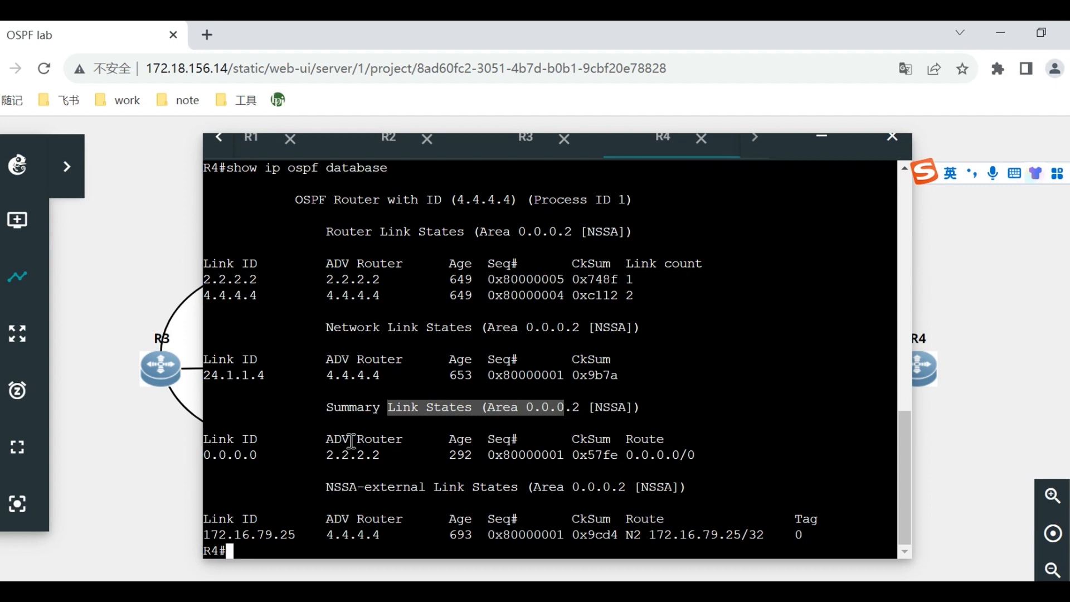
click(356, 491)
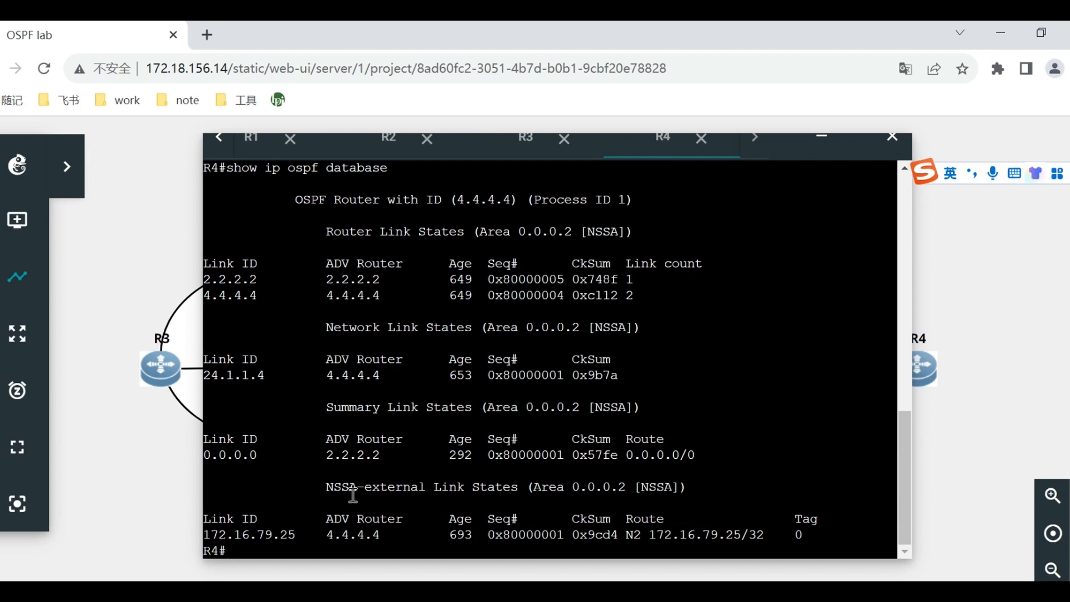
drag(344, 493, 585, 494)
click(616, 499)
drag(334, 472, 499, 524)
click(592, 512)
Switch to the Word experiment guide and review its sample OSPF database outputs from R1 through R4.
key(alt+Tab)
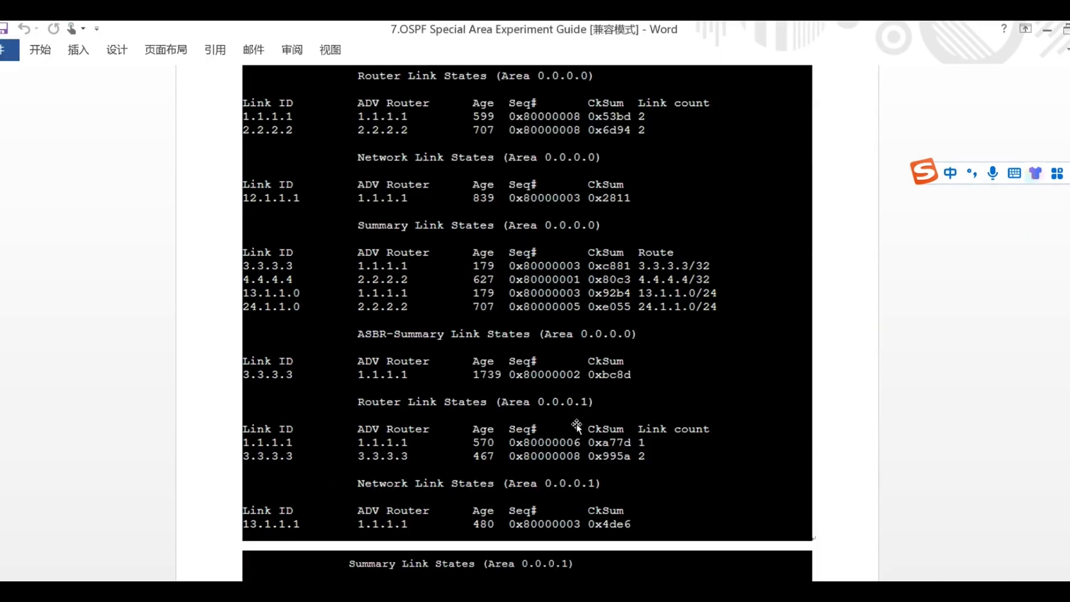
scroll(575, 428, down, 6)
scroll(612, 423, down, 15)
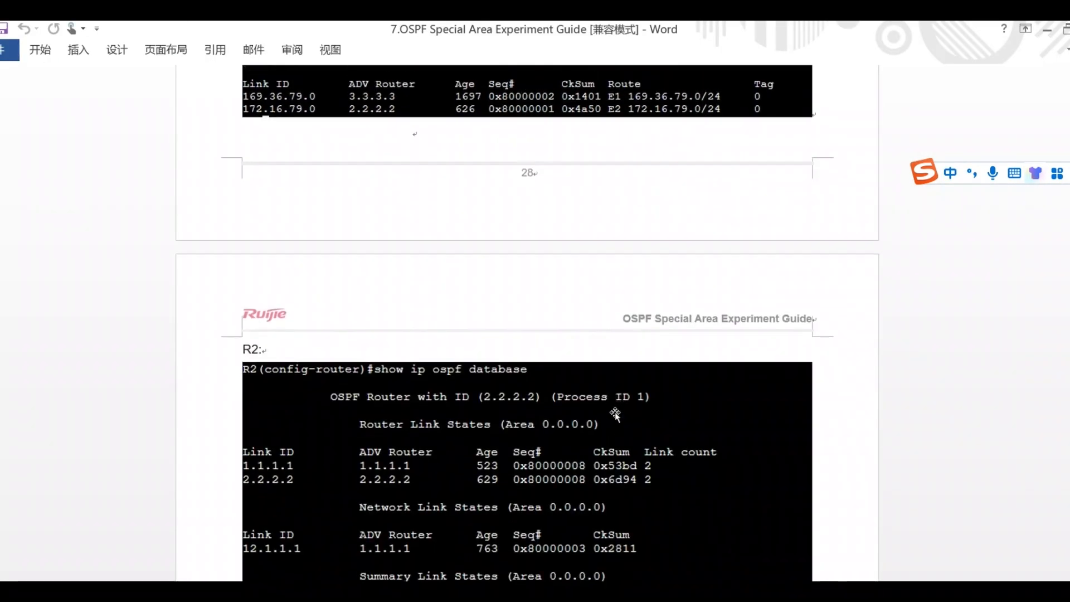
scroll(625, 383, down, 8)
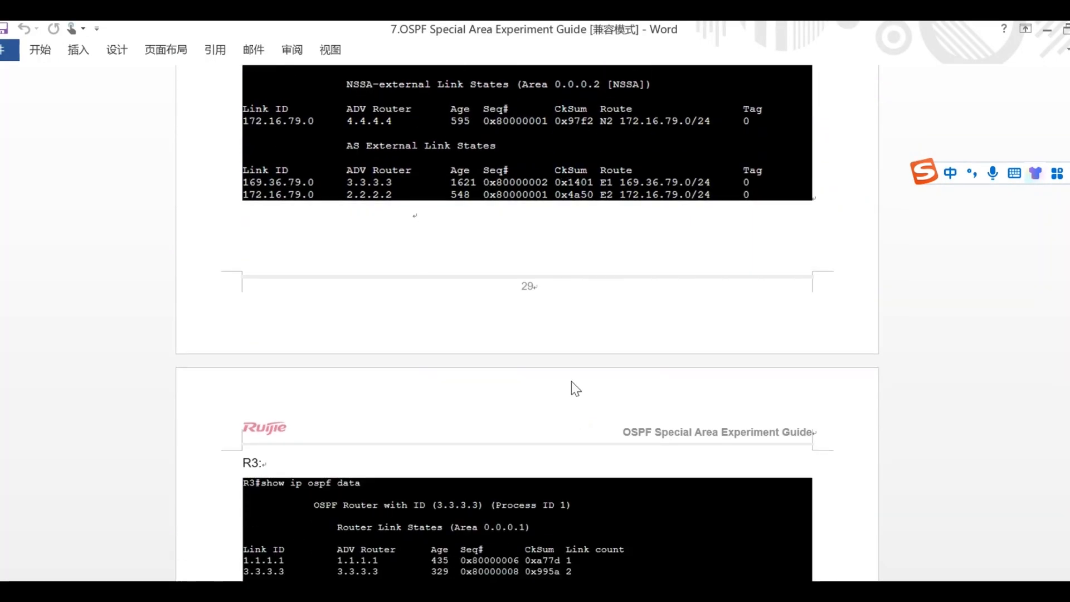
scroll(561, 446, down, 15)
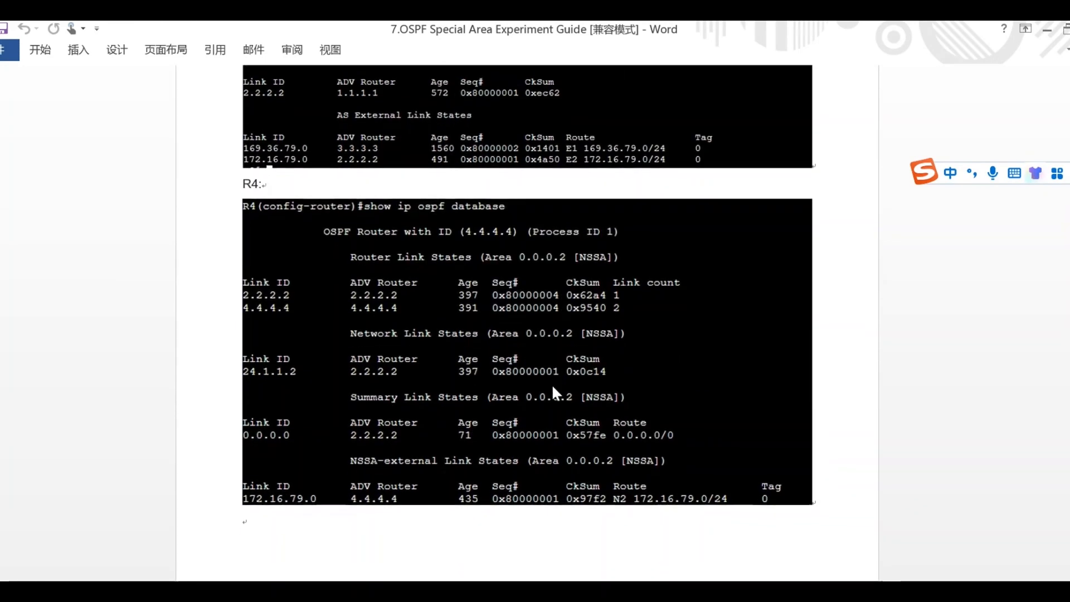
View the Key Points section of the Word guide, and minimize the console window in the GNS3 lab to show the topology.
click(372, 591)
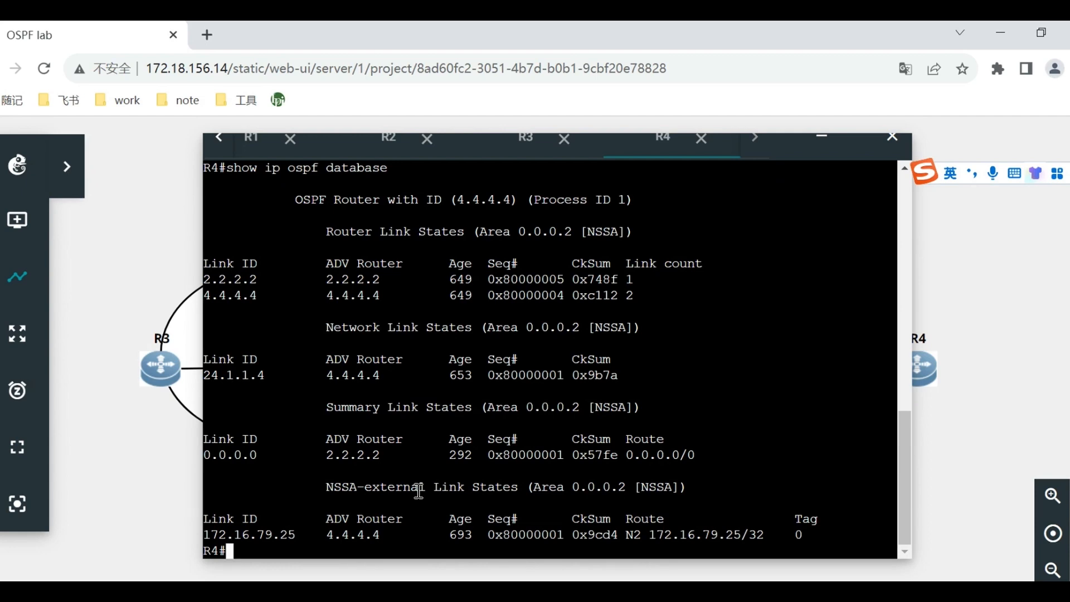
click(450, 591)
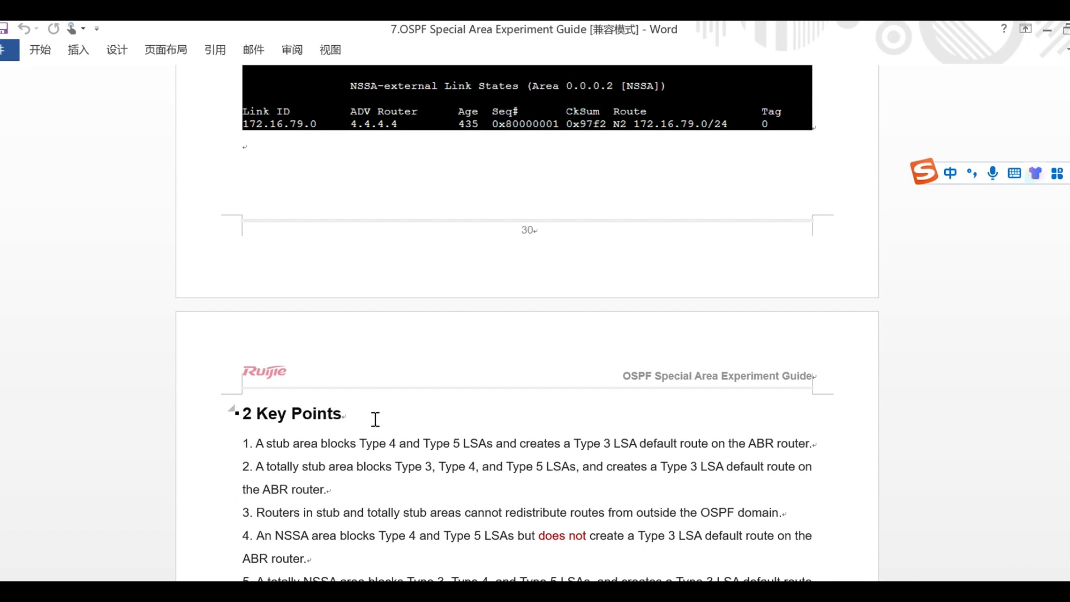
scroll(375, 406, down, 3)
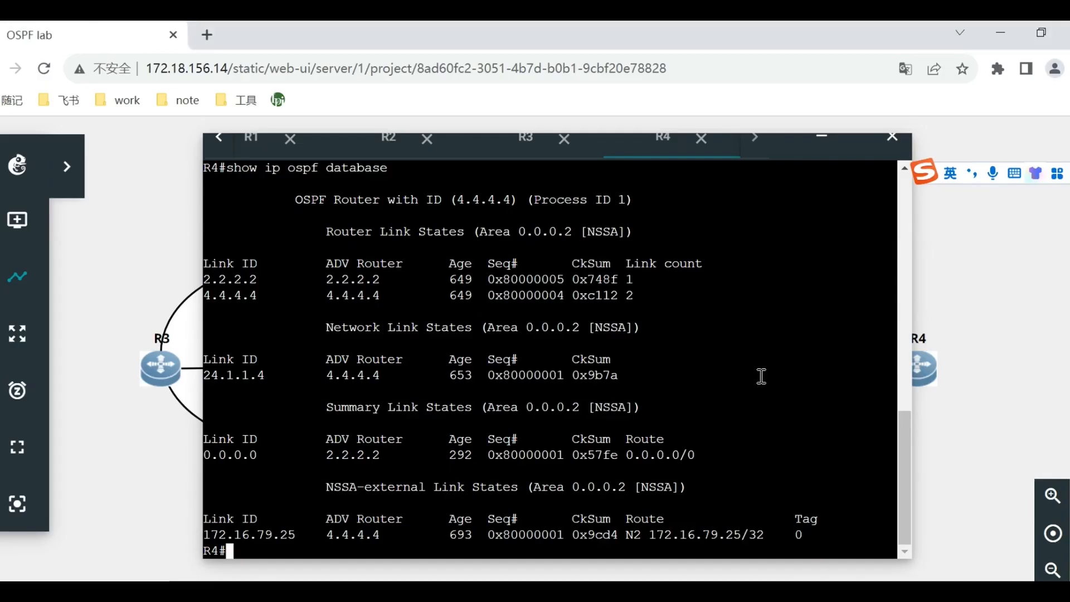
click(821, 138)
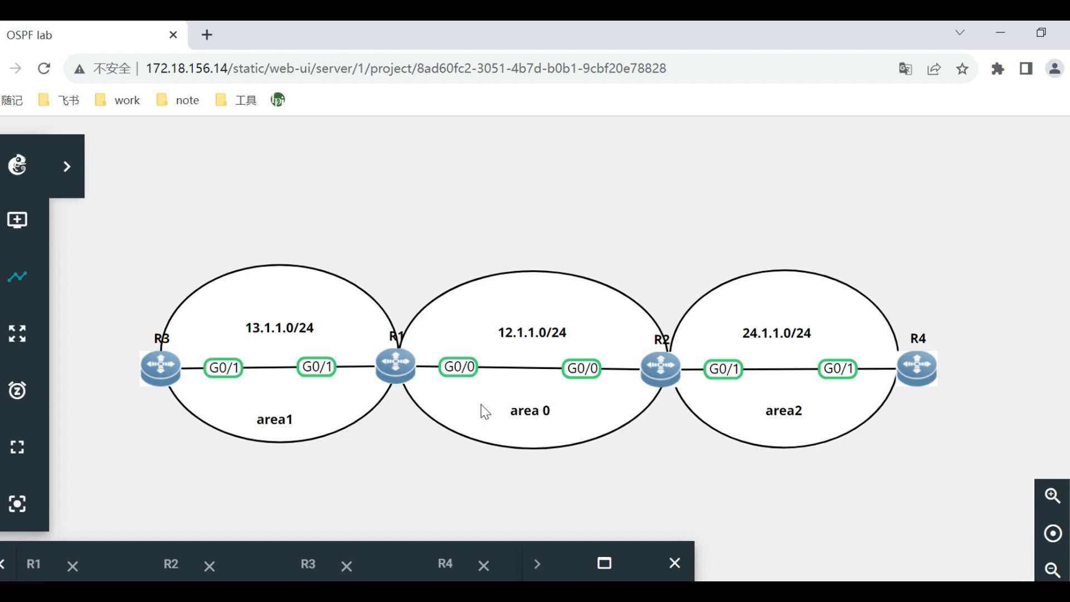
Return to the Word guide and review its Key Points, marking the totally stub area's Type 3 LSA wording and point 3 on redistribution.
key(alt+Tab)
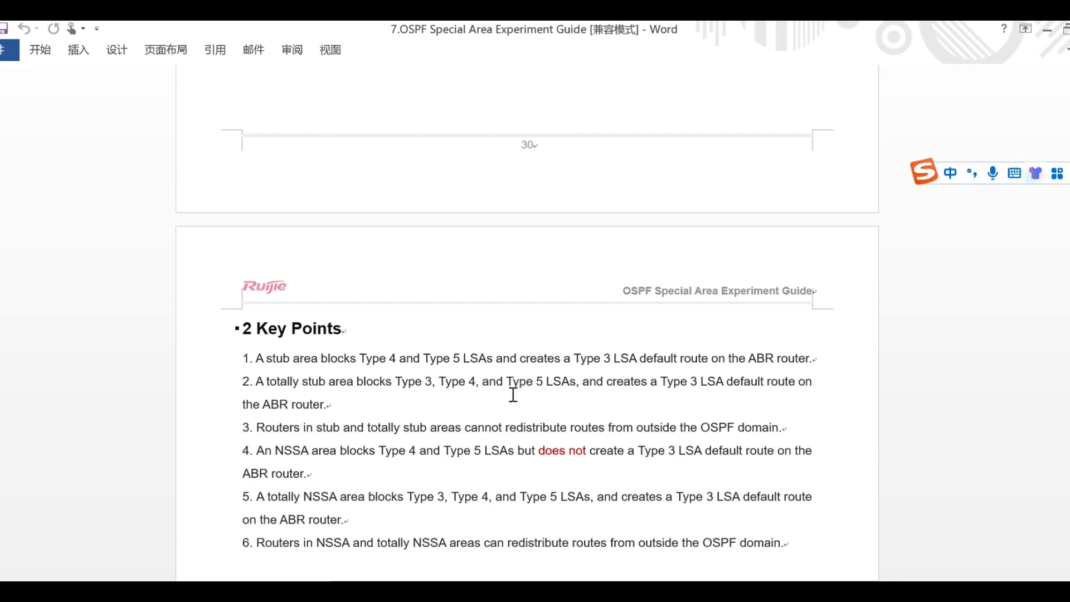
drag(425, 382, 446, 383)
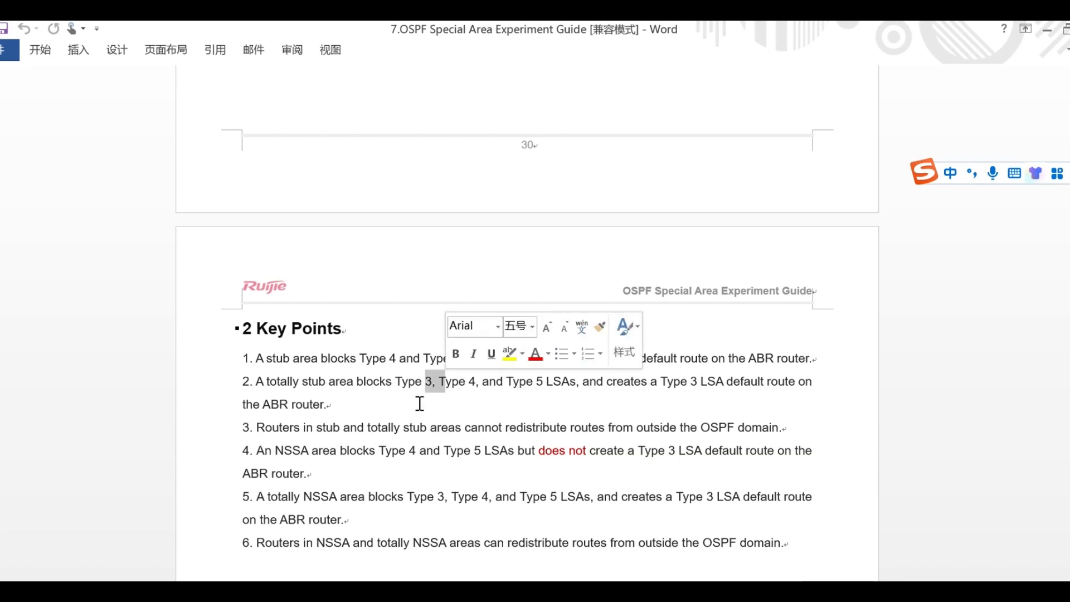
click(288, 382)
double_click(313, 382)
click(350, 427)
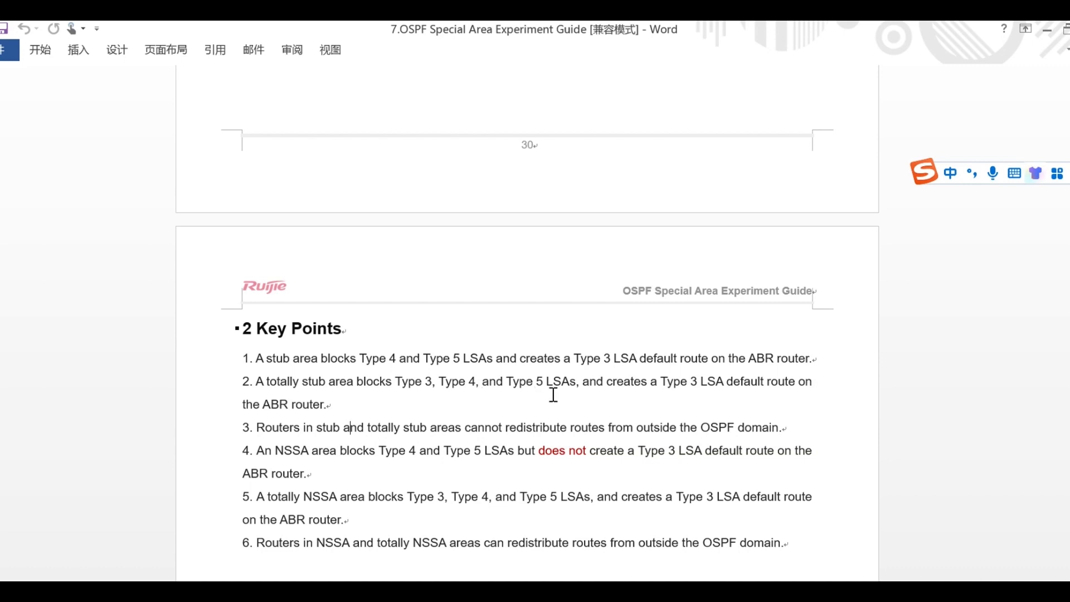
scroll(553, 395, down, 1)
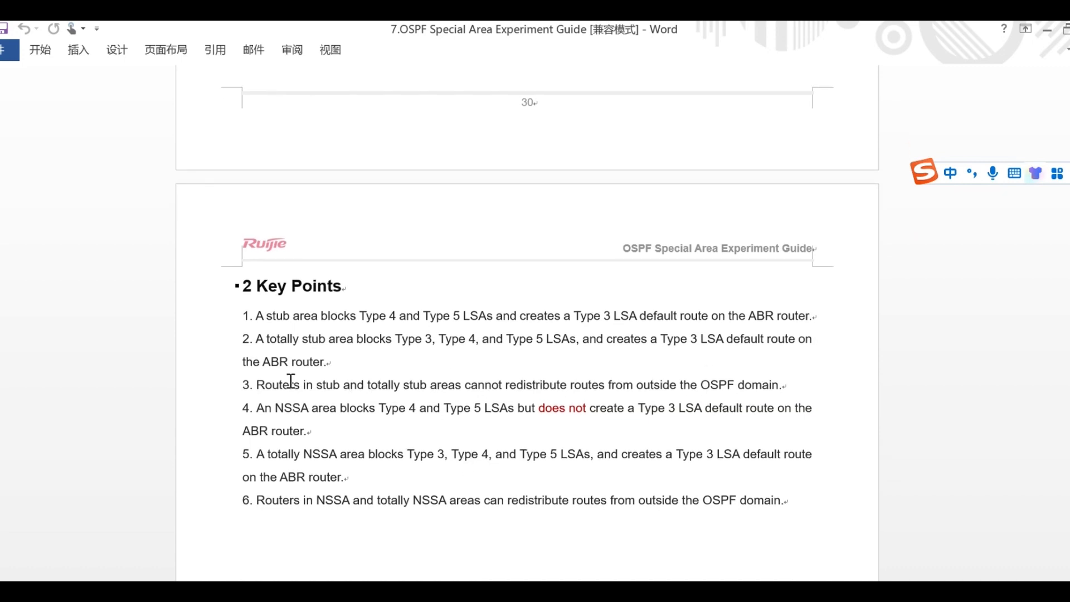